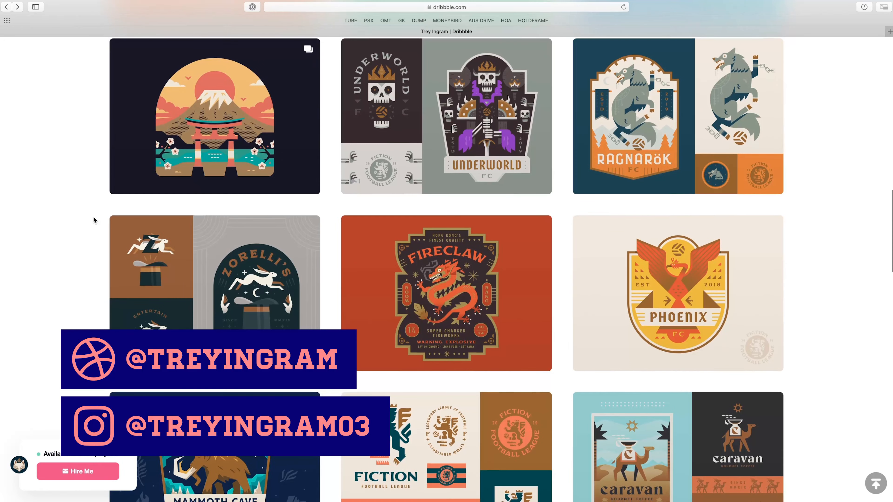
Browse the badge and logo designs on the designer's Dribbble profile
scroll(93, 220, "down", 6)
scroll(93, 220, "down", 1)
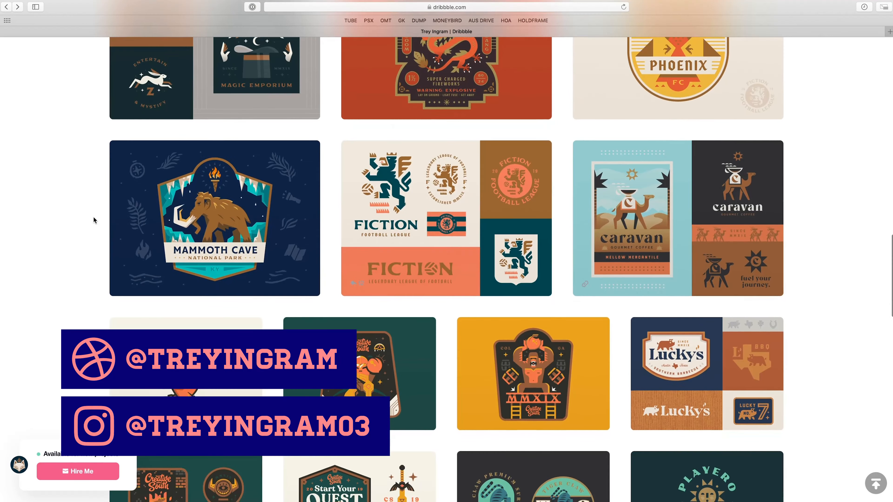
scroll(94, 220, "down", 5)
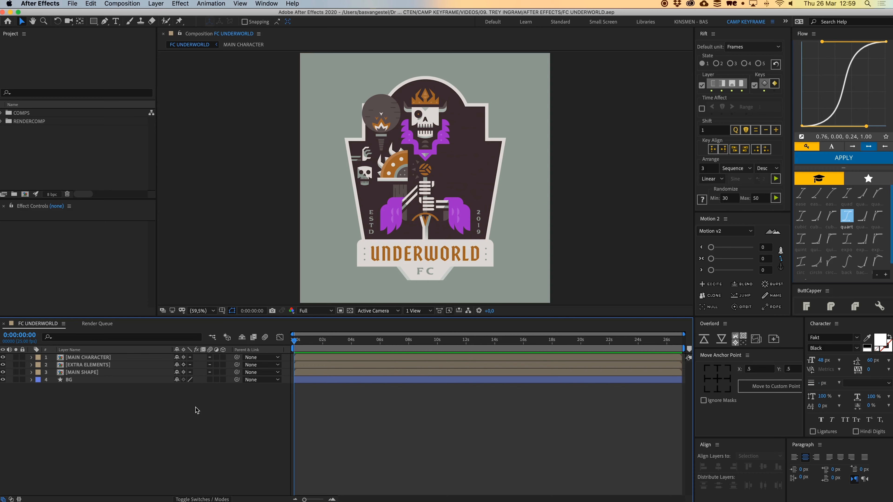
Lock the BG layer in the FC UNDERWORLD composition and leave the three precomp layers deselected
left_click(78, 381)
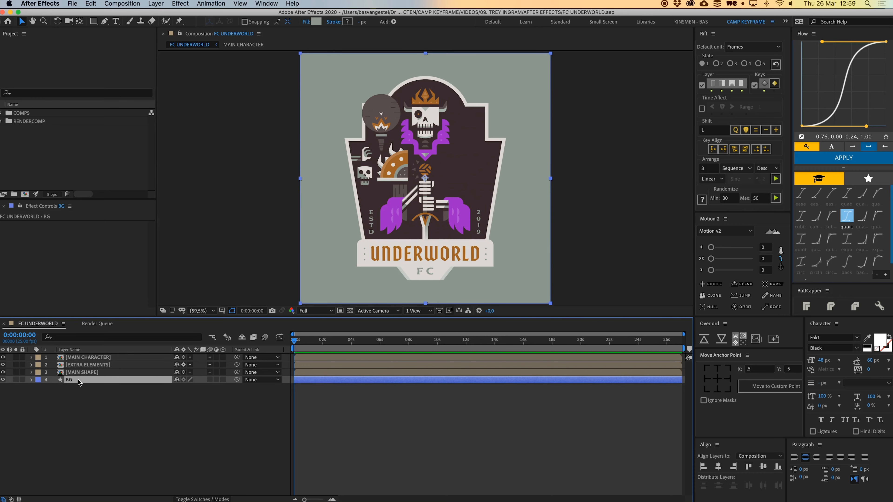
left_click(23, 380)
left_click_drag(105, 389, 107, 359)
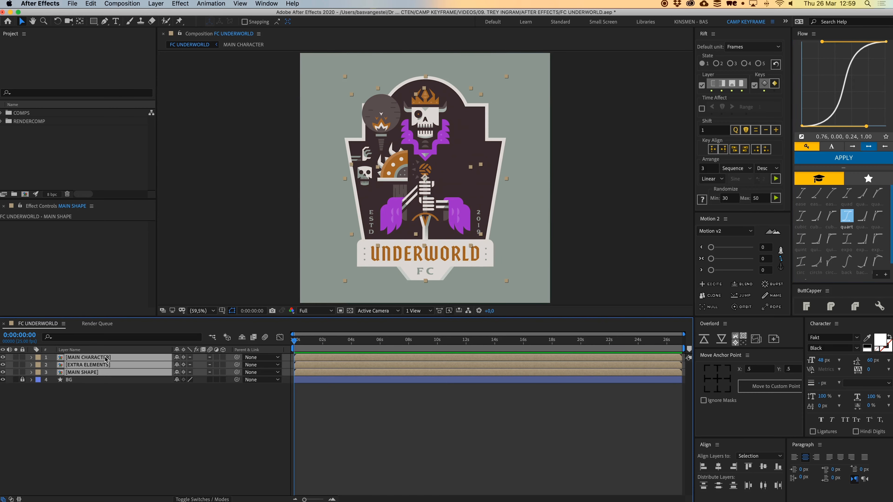
left_click(398, 423)
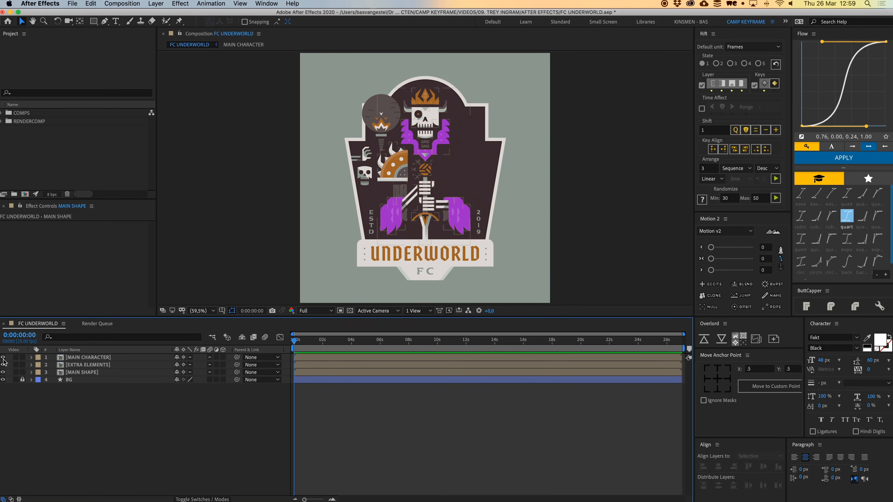
Toggle the visibility of the three precomps to check their contents, leaving only MAIN CHARACTER hidden
left_click_drag(3, 357, 3, 365)
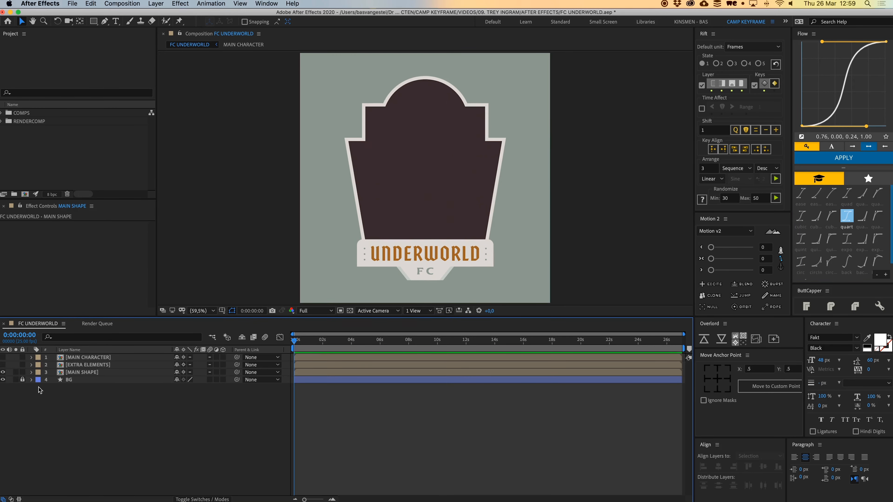
left_click(3, 373)
left_click(2, 372)
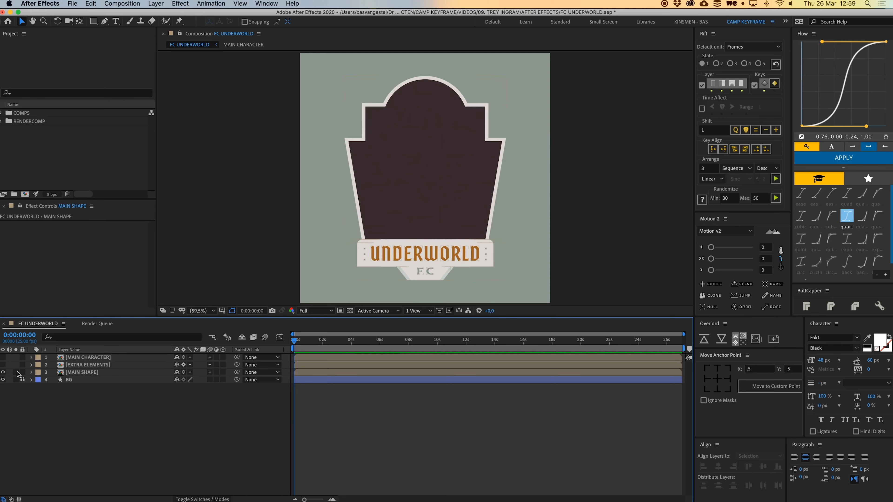
left_click(3, 373)
left_click(3, 365)
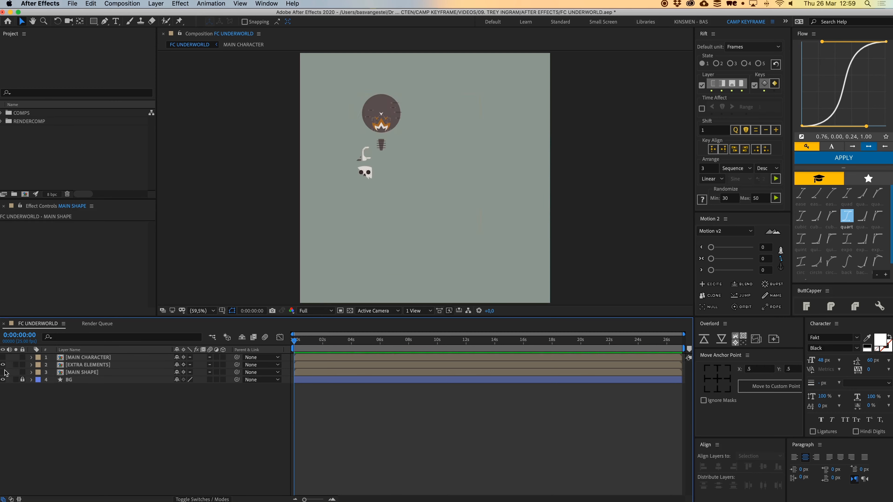
left_click(3, 372)
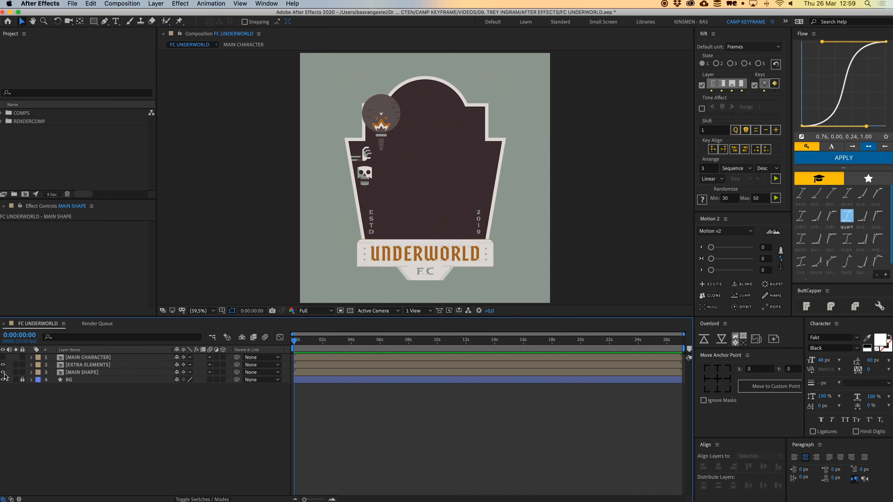
left_click(2, 358)
left_click(3, 358)
Open the MAIN SHAPE precomp, fit it to the viewer and examine its banner and large badge shape layers
left_click(78, 365)
double_click(82, 372)
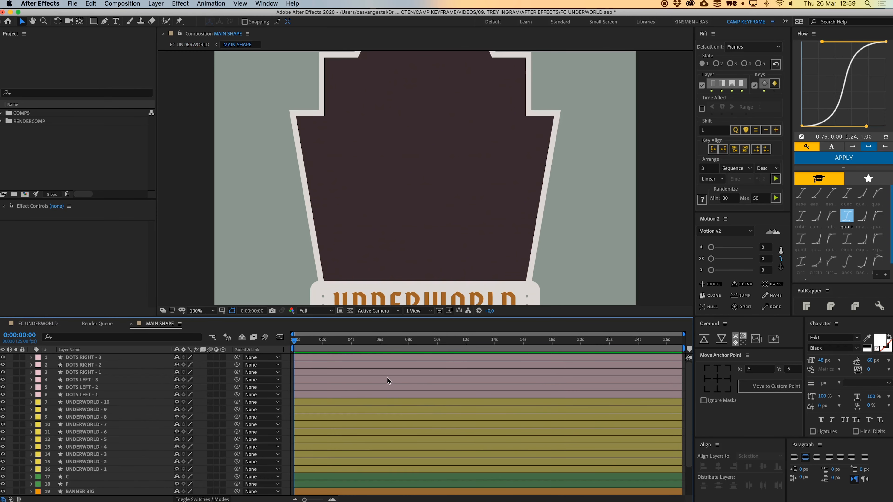
scroll(417, 283, "down", 1)
left_click(202, 311)
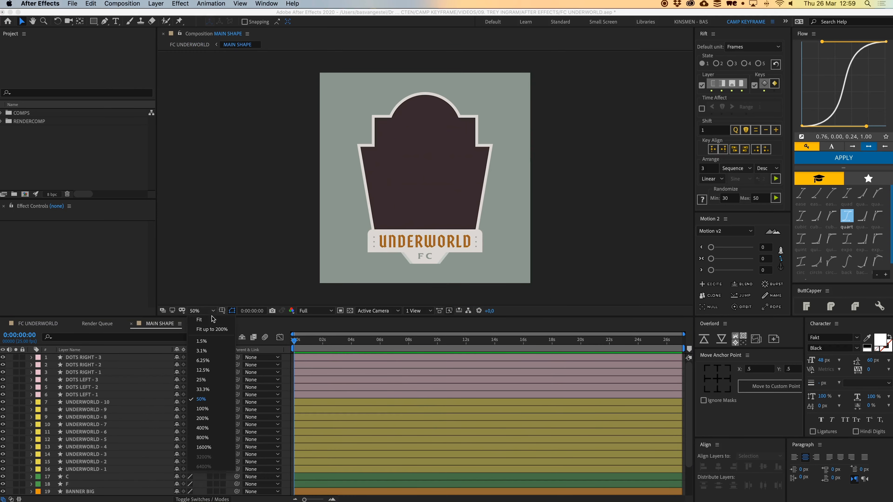
left_click(205, 468)
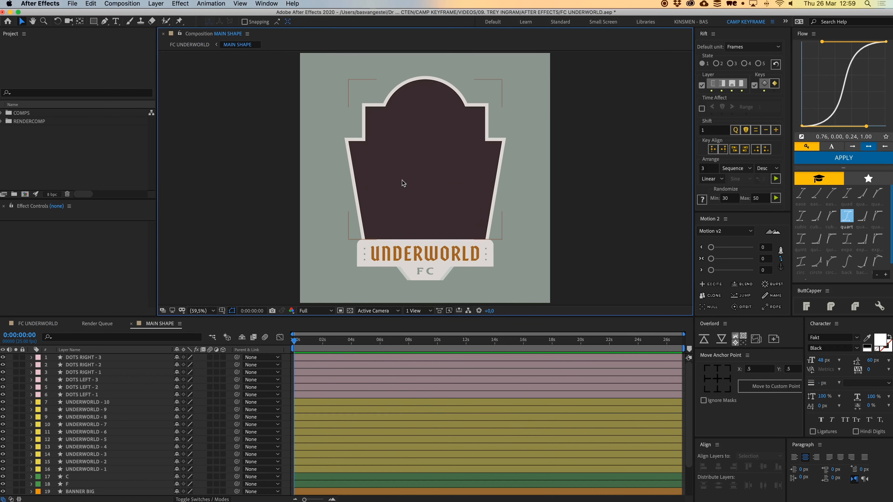
left_click(426, 256)
left_click(427, 278)
left_click(441, 169)
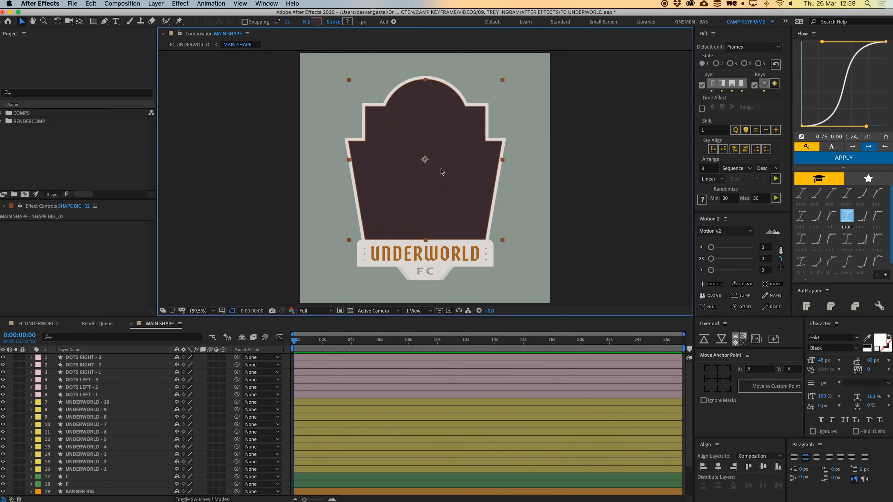
left_click(563, 178)
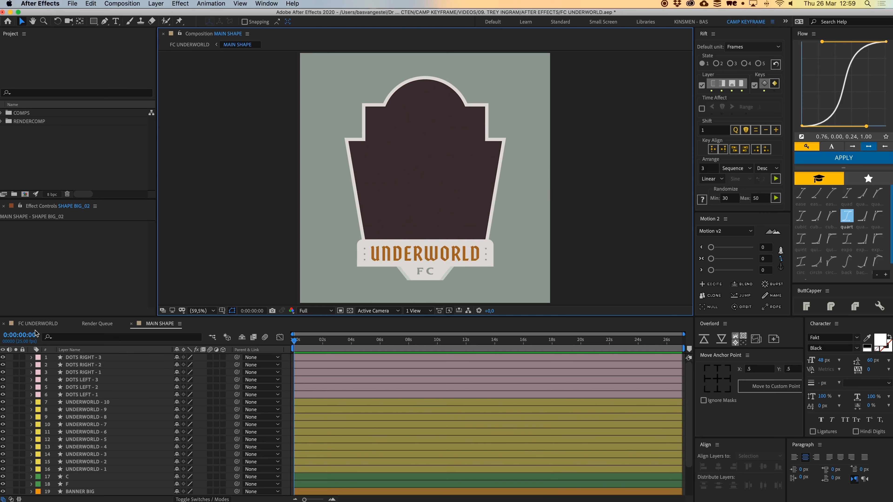
Open the EXTRA ELEMENTS precomp from FC UNDERWORLD and examine the skeleton hand's separate finger layers
left_click(38, 324)
double_click(104, 366)
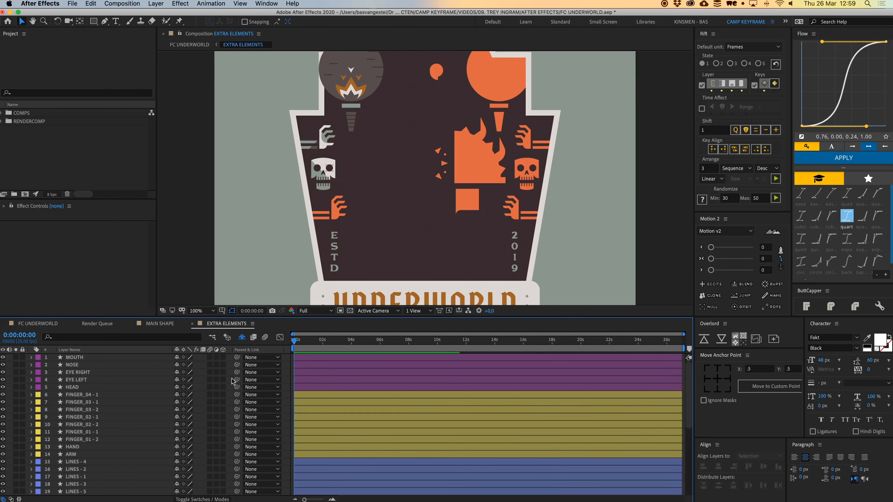
scroll(352, 240, "down", 2)
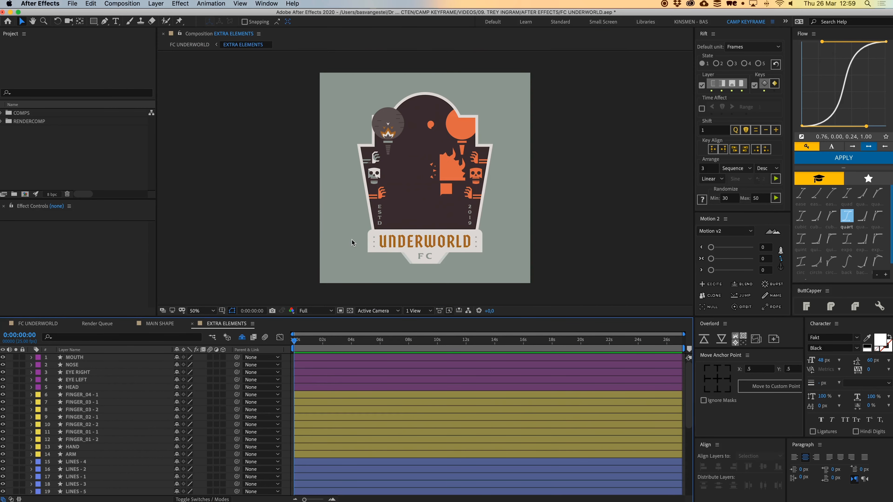
left_click_drag(456, 164, 452, 171)
scroll(435, 178, "up", 2)
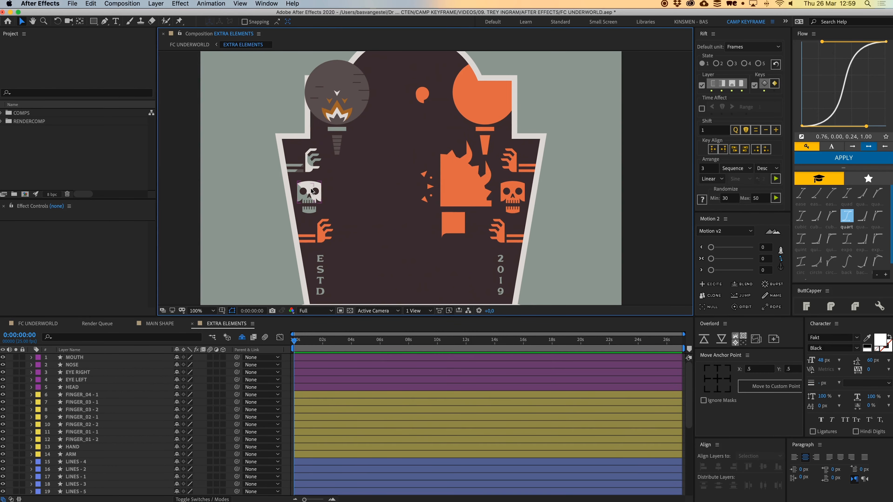
left_click(313, 168)
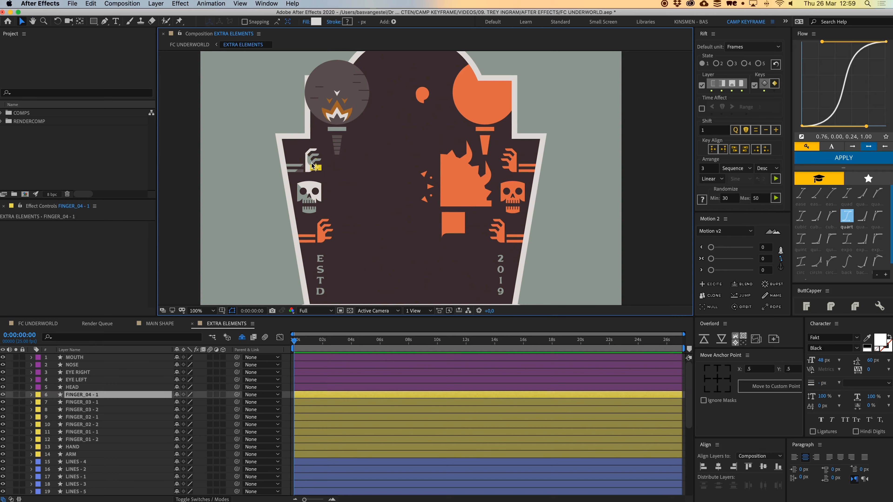
left_click(318, 161)
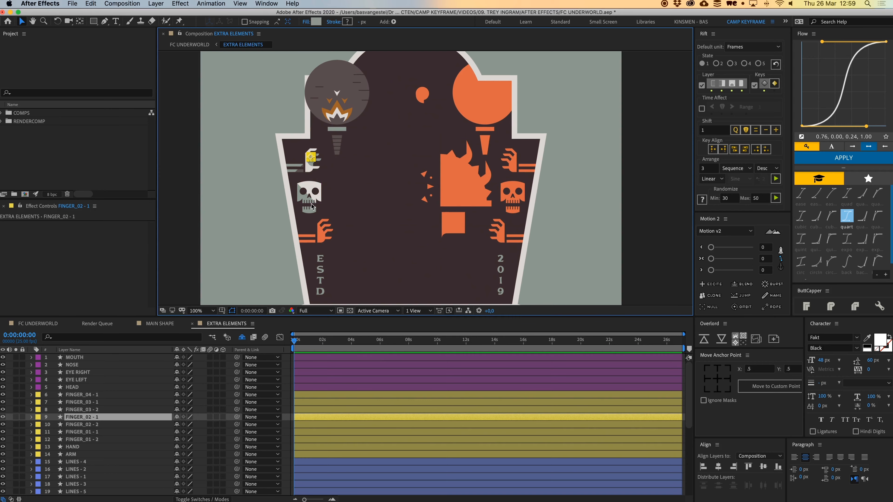
left_click(293, 403)
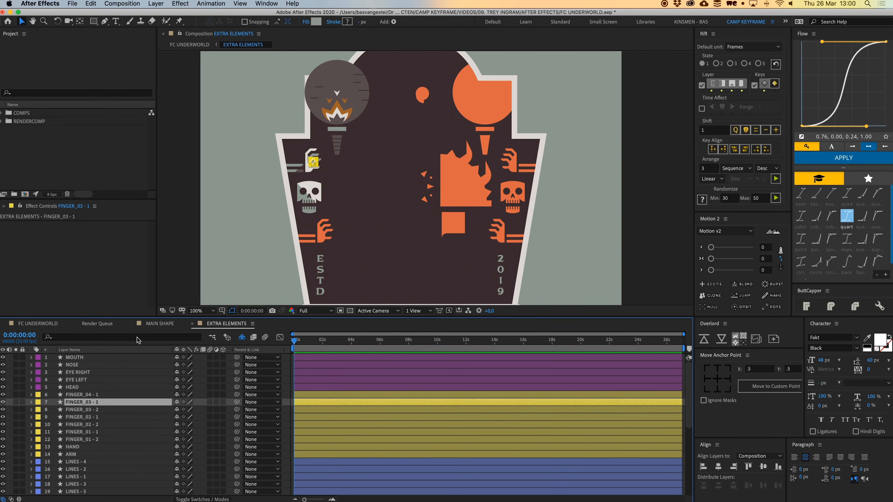
Return to FC UNDERWORLD and open the MAIN CHARACTER precomp to view its layers
left_click(55, 325)
left_click(93, 358)
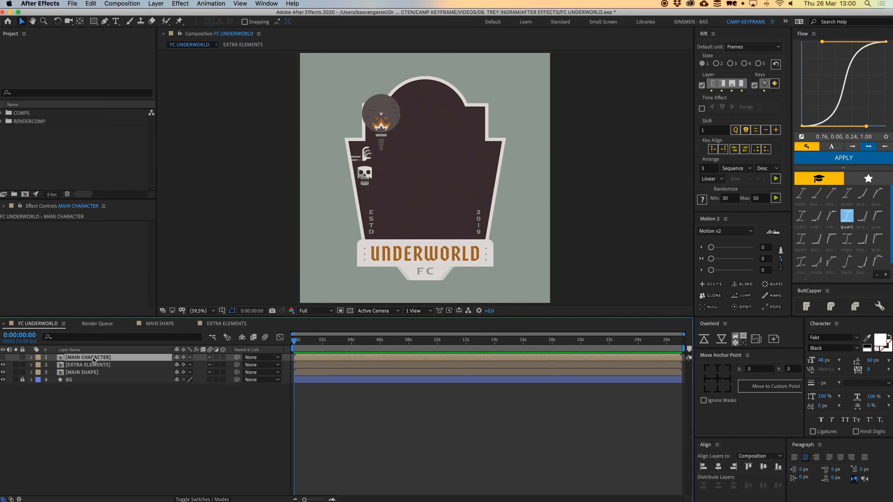
double_click(93, 358)
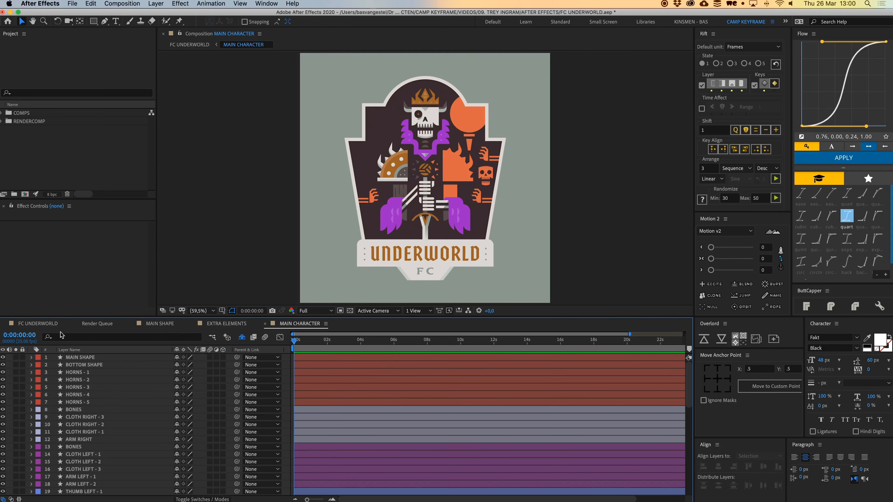
Close the precomp timelines and the Render Queue, keeping only the FC UNDERWORLD composition open
left_click(192, 323)
left_click(193, 324)
left_click(132, 324)
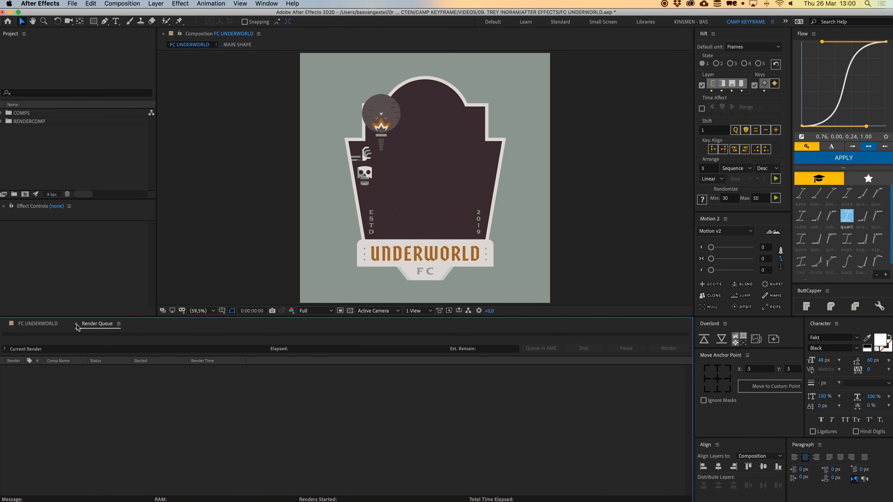
left_click(77, 325)
left_click(72, 398)
Reopen the MAIN SHAPE precomp and examine its layer stack from the small banner up to the banner dots
double_click(89, 373)
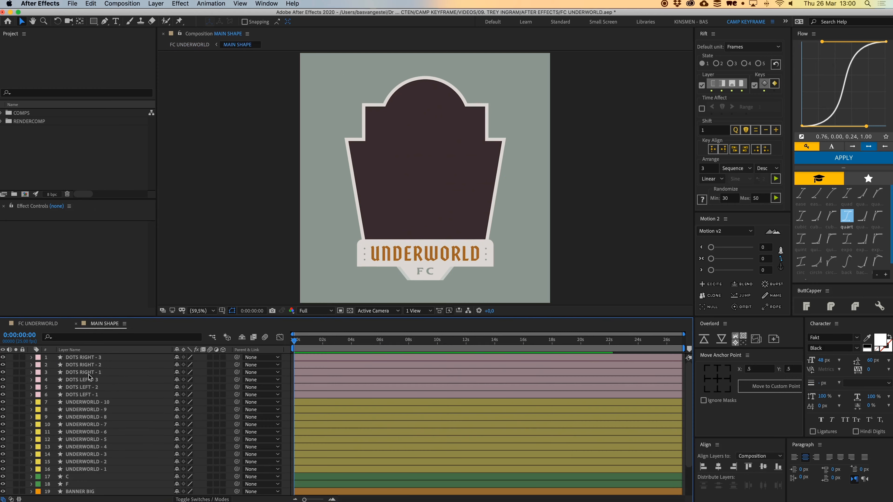
scroll(375, 383, "down", 3)
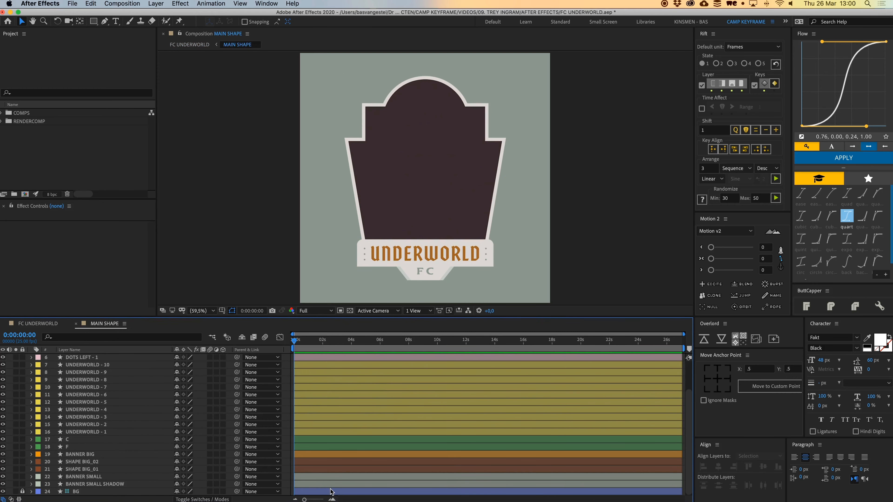
left_click(91, 484)
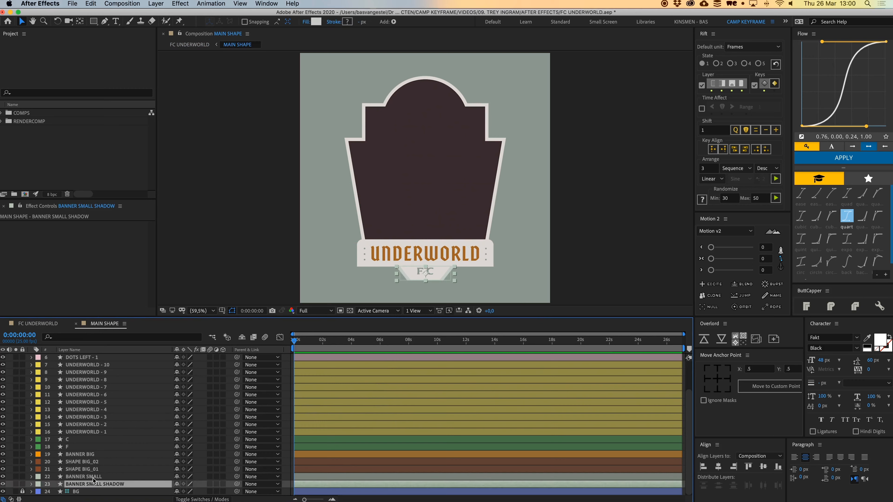
left_click(87, 477, "shift")
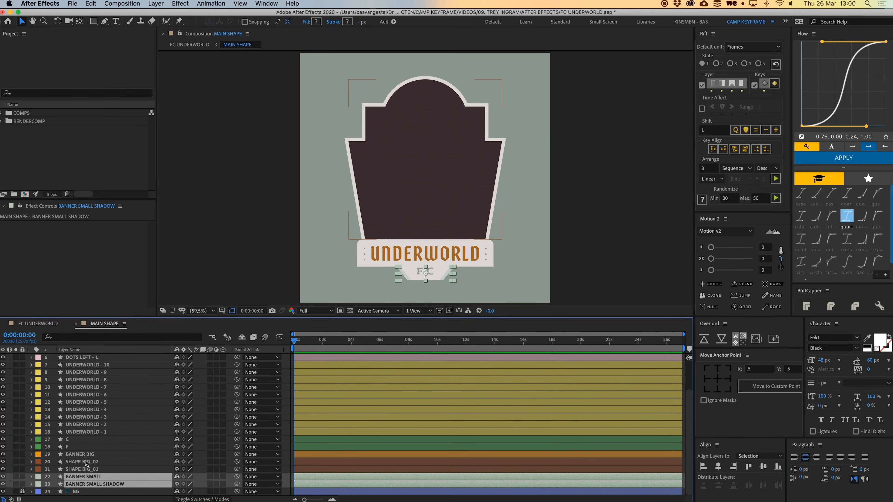
left_click(92, 373, "shift")
scroll(92, 373, "up", 3)
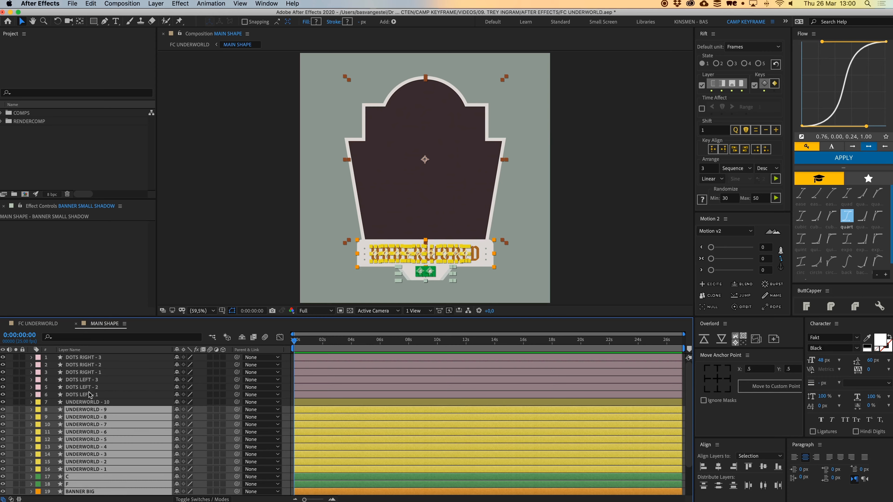
scroll(98, 419, "down", 5)
scroll(132, 379, "up", 5)
left_click(87, 388)
left_click(92, 358, "shift")
left_click(641, 280)
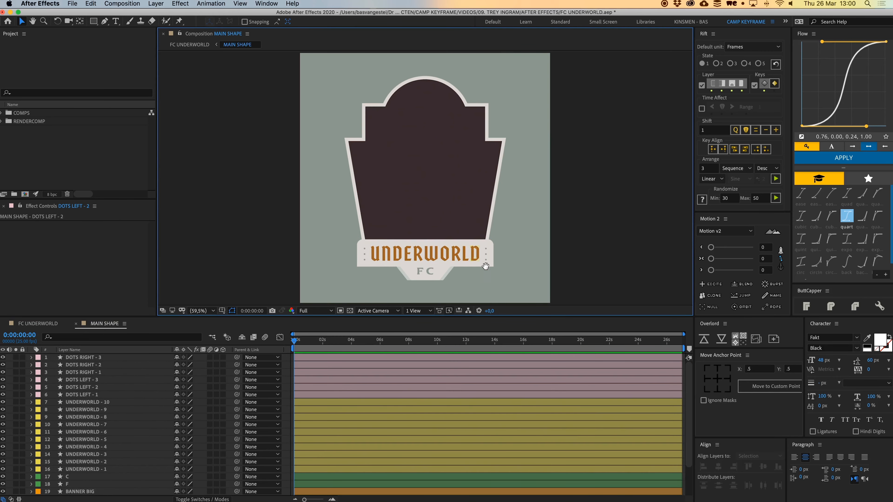
Examine the banner up close and check that the first UNDERWORLD letters are separate layers
left_click_drag(393, 203, 391, 158)
scroll(441, 222, "up", 2)
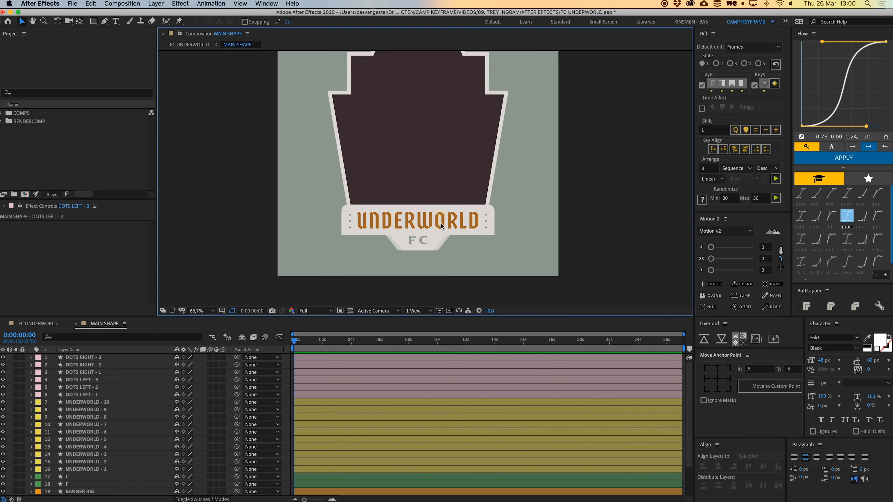
scroll(441, 223, "up", 2)
left_click_drag(457, 238, 478, 123)
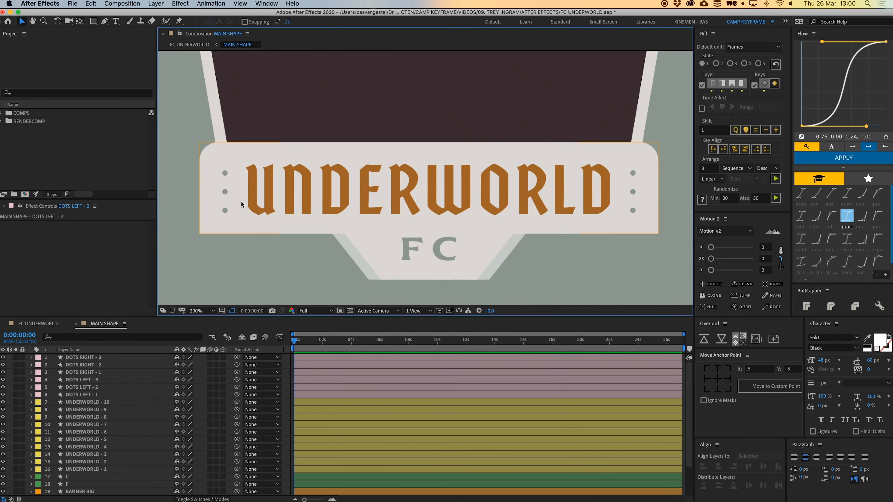
left_click(270, 210)
left_click(295, 200, "shift")
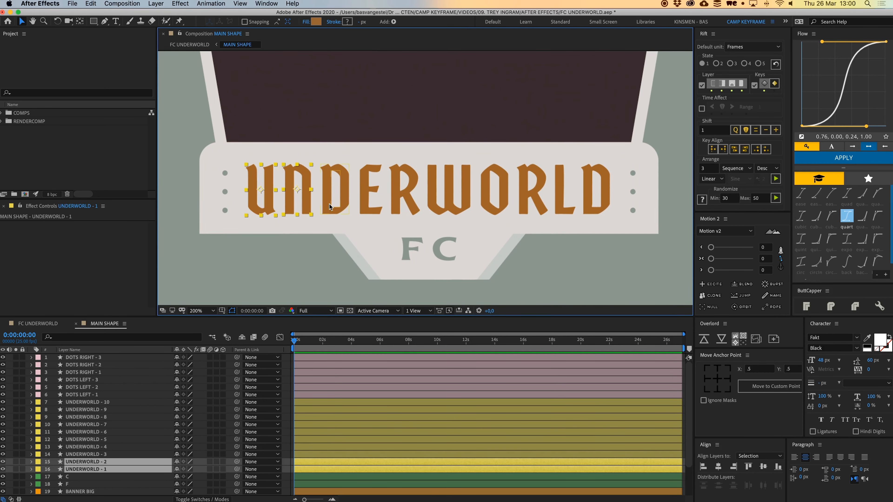
left_click(329, 203, "shift")
Move the Position keyframes of layers UNDERWORLD - 1 through UNDERWORLD - 10 to just past 2 seconds and preview the animation
left_click(87, 403)
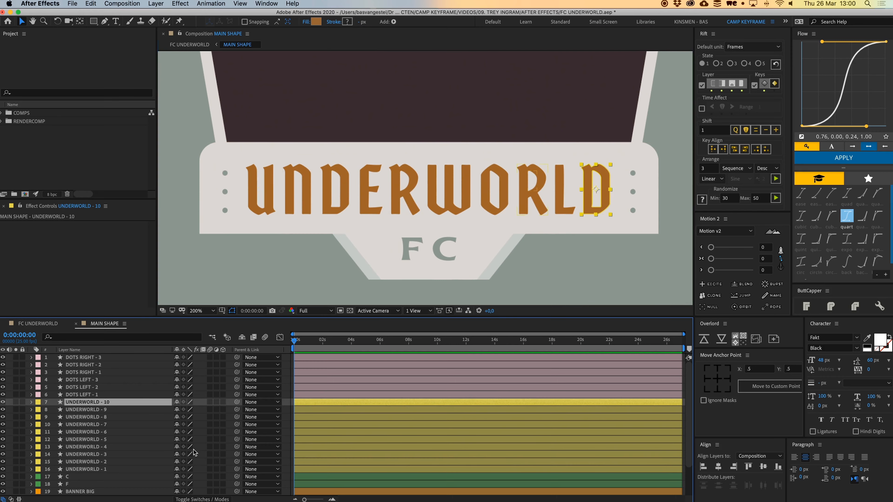
left_click(331, 472, "shift")
key("u")
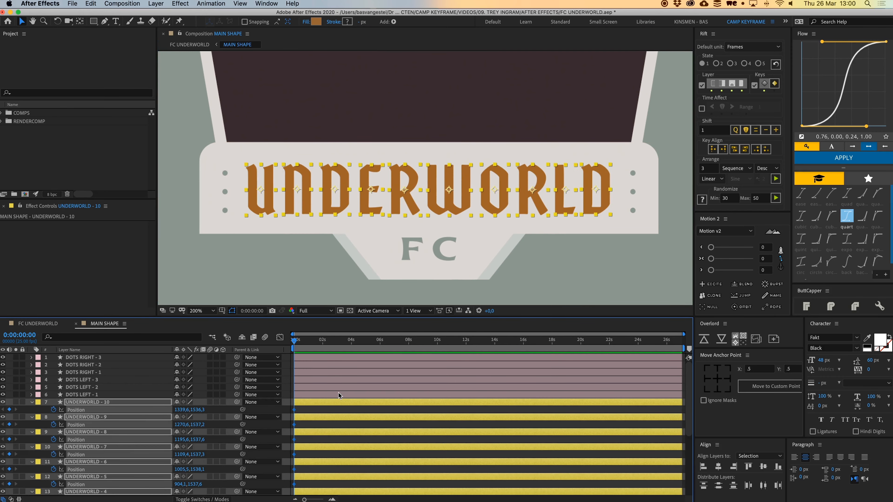
left_click_drag(294, 410, 325, 410)
key("space")
key("space")
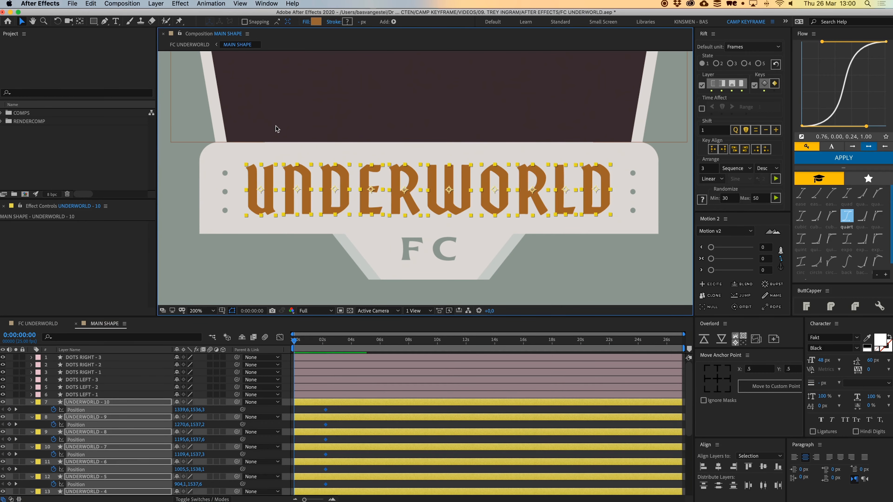
At the first frame, move all ten UNDERWORLD letters about 192 pixels straight down, below the large banner
left_click_drag(268, 195, 272, 274)
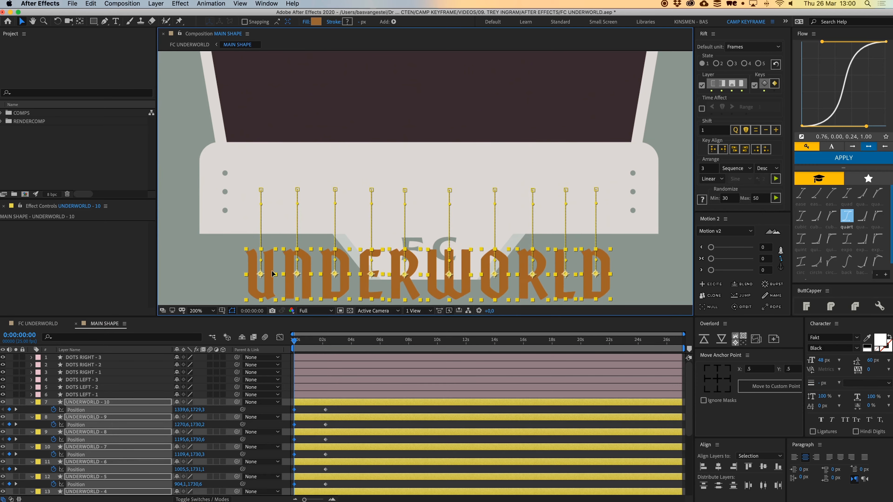
key("Up")
scroll(337, 390, "down", 3)
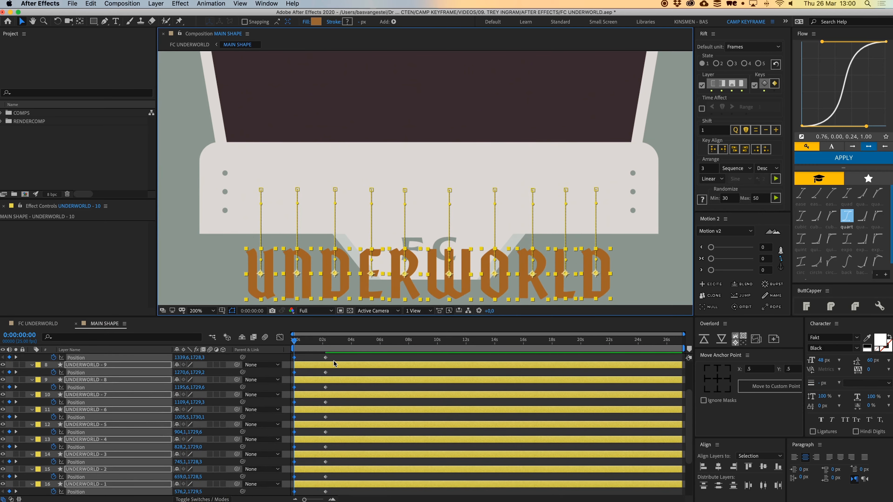
key("grave")
key("grave")
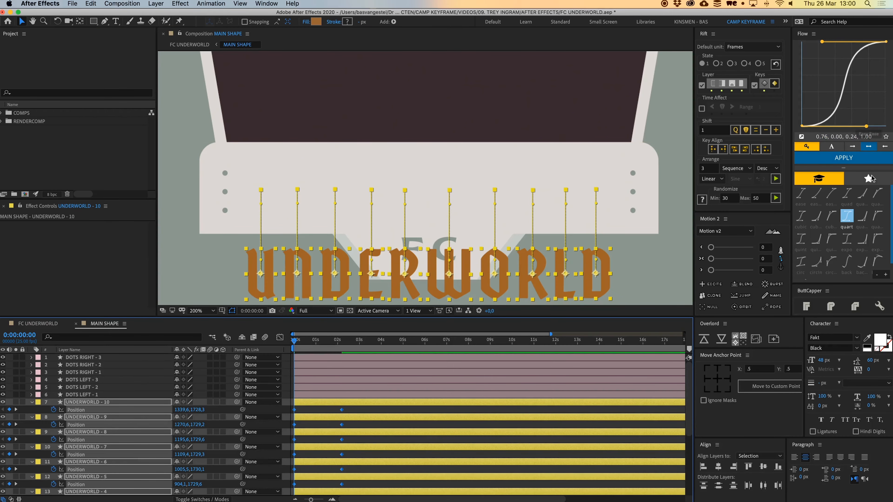
Apply the cubicOut easing curve to the letters' Position keyframes and preview the motion
double_click(801, 216)
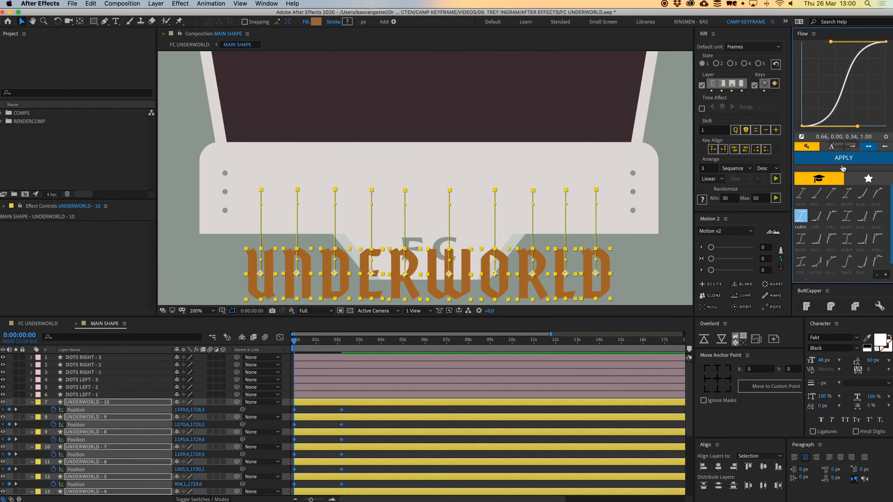
double_click(832, 216)
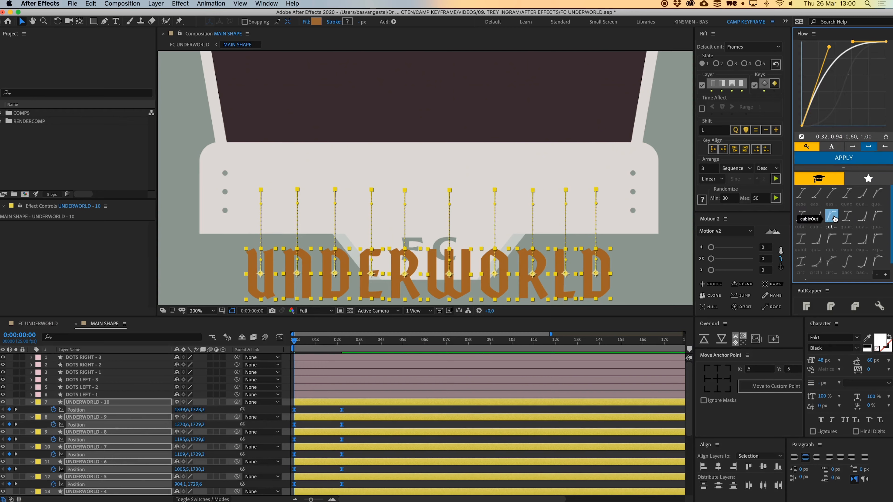
left_click(284, 346)
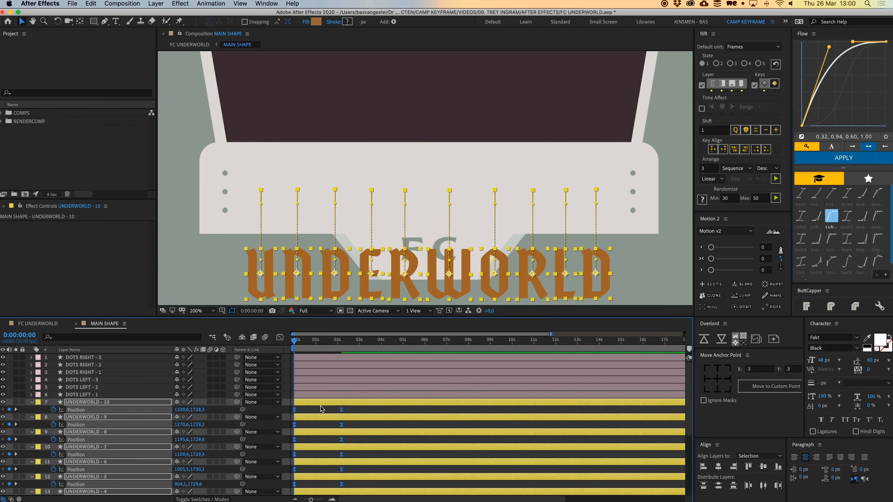
key("space")
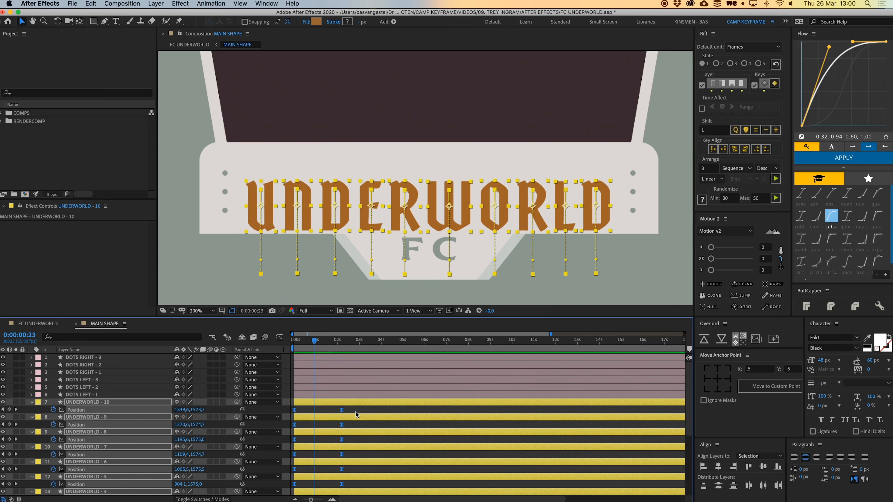
Shorten the letters' Position animation to under a second, start the ten UNDERWORLD layers at 0:00:01:07, and preview it
key("grave")
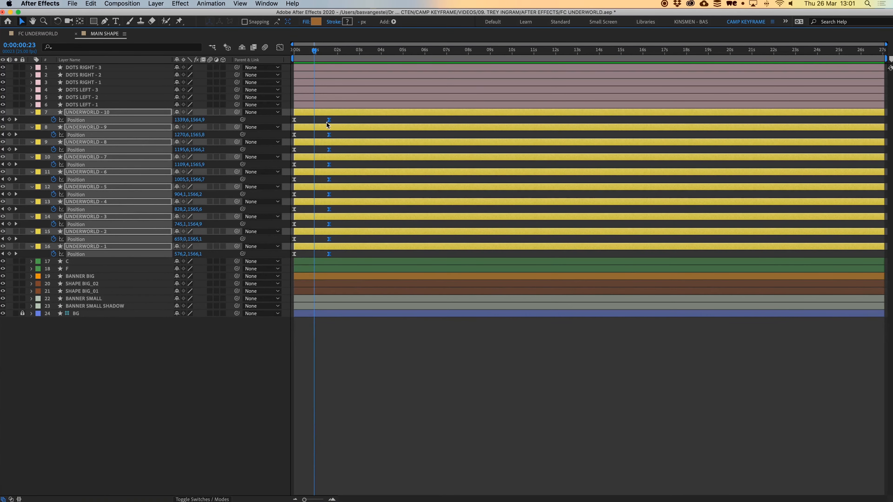
left_click_drag(325, 113, 352, 114)
key("i")
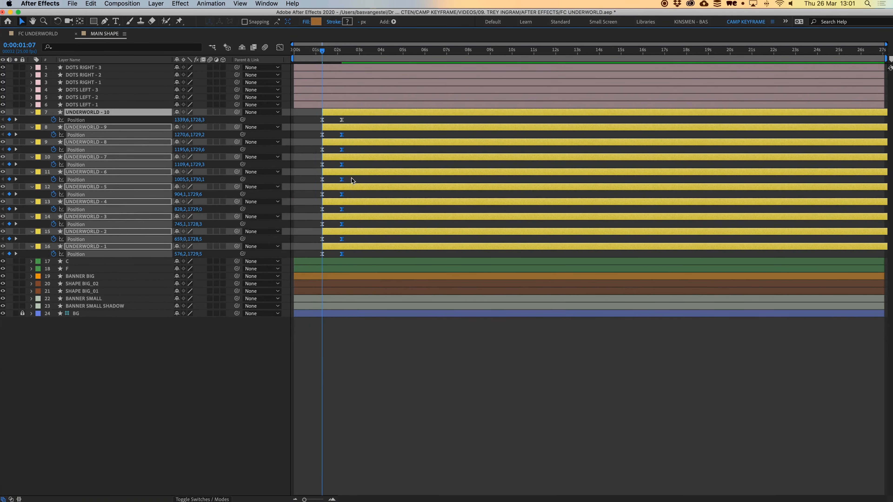
key("grave")
key("F2")
left_click(314, 340)
key("space")
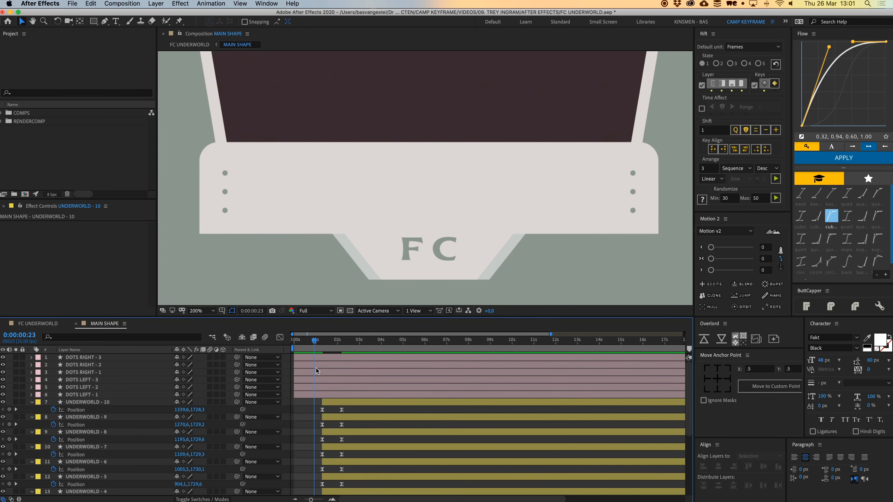
key("space")
Reapply the cubicOut curve to the retimed Position keyframes of all UNDERWORLD letters and check the motion
left_click_drag(309, 407, 384, 497)
left_click(843, 158)
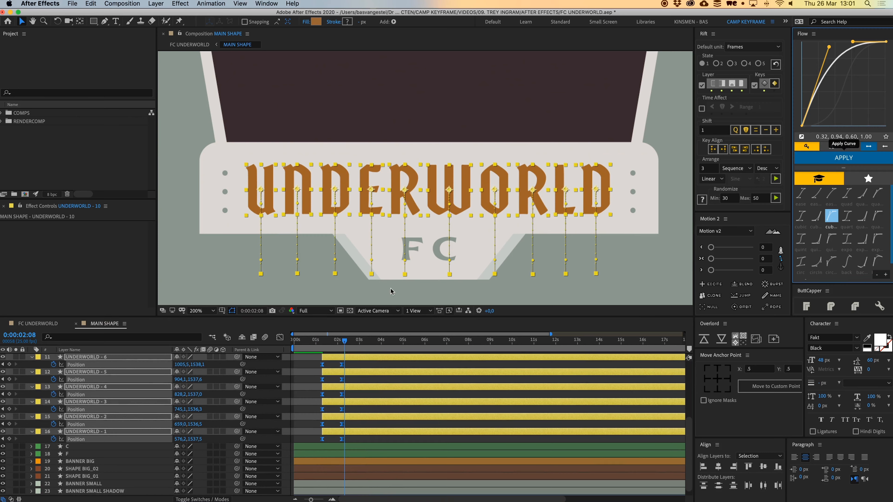
left_click(314, 341)
left_click_drag(314, 340, 341, 341)
Stagger layers UNDERWORLD - 1 through UNDERWORLD - 5 with Rift's Sequence arrangement at 3, descending, and check the offset
left_click(340, 432)
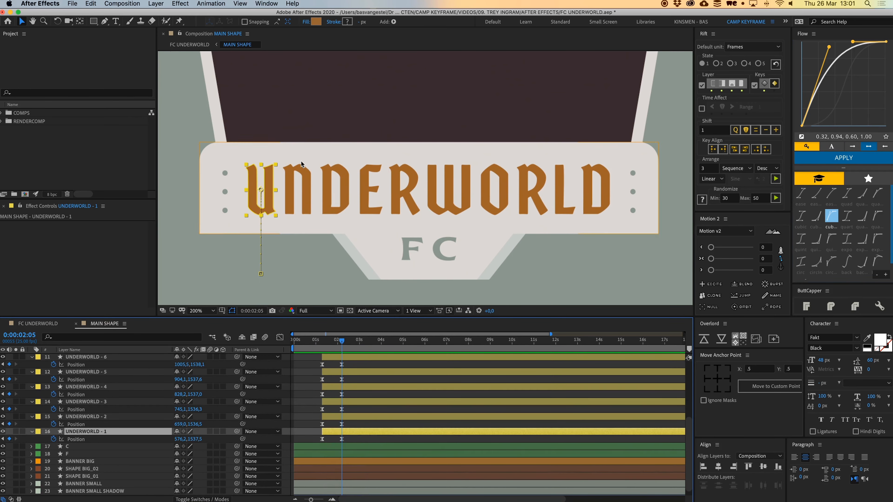
left_click(340, 416, "shift")
left_click(343, 371, "shift")
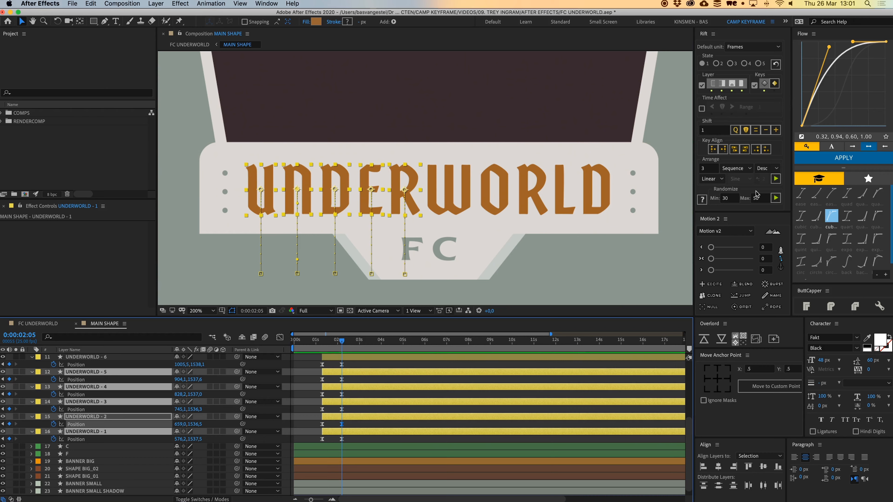
left_click(775, 178)
left_click_drag(341, 340, 328, 344)
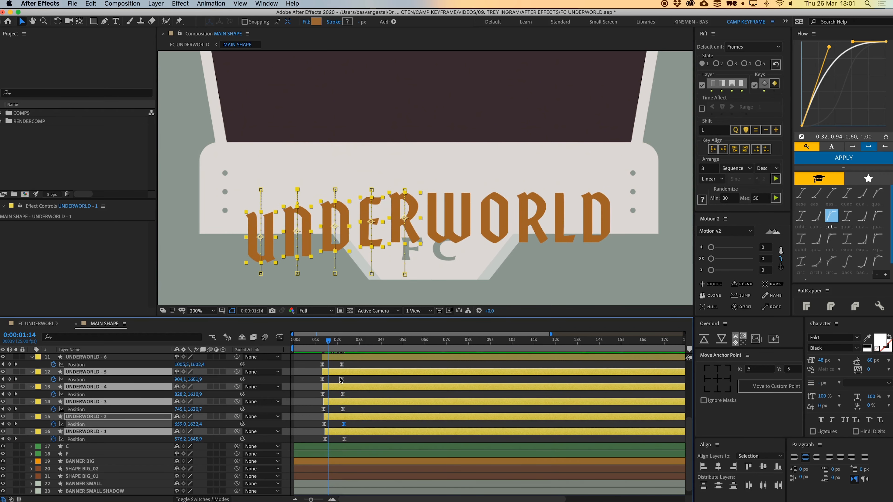
Stagger layers UNDERWORLD - 6 through UNDERWORLD - 10 with Rift's Sequence arrangement at 3, in ascending order
scroll(329, 403, "up", 3)
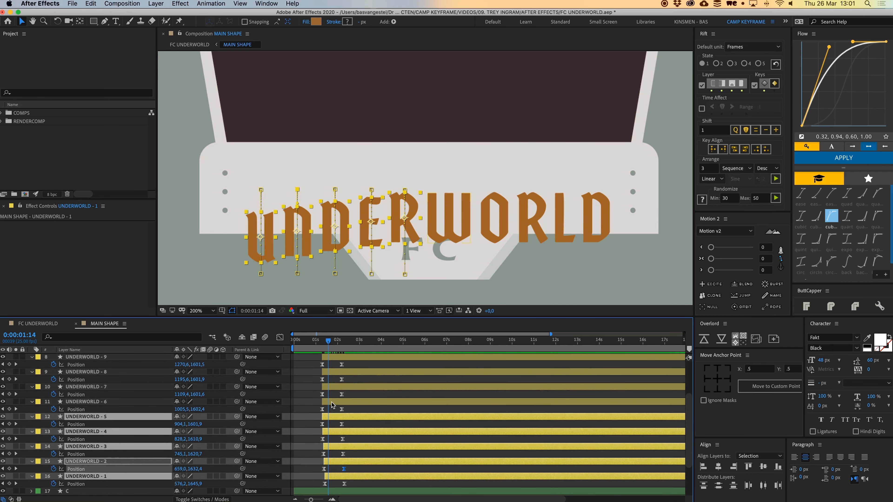
left_click(331, 403)
scroll(332, 403, "up", 5)
left_click(335, 402, "shift")
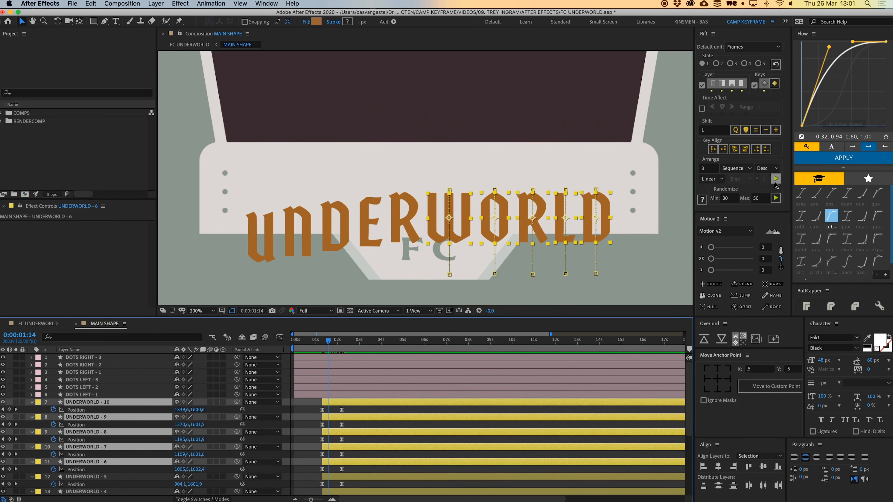
left_click(771, 168)
left_click(768, 186)
left_click(775, 181)
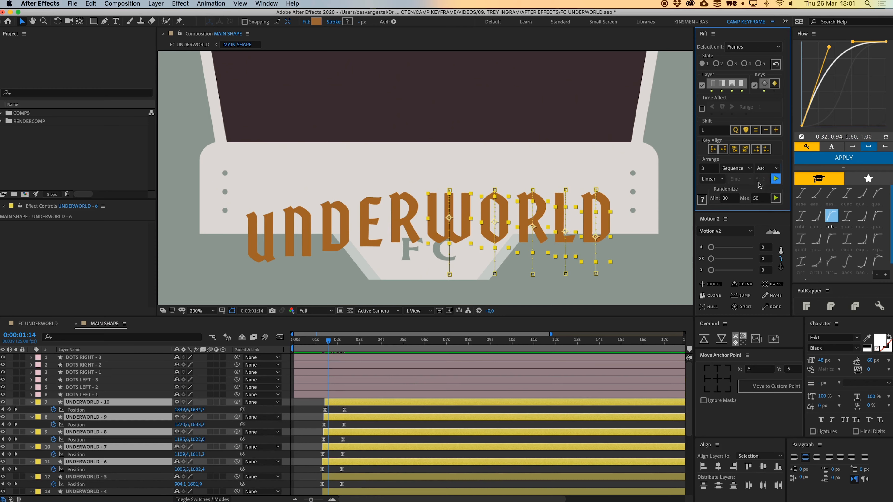
Preview the staggered letter reveal, collapse the letter layers' properties, and replay the reveal from just after 1 second
left_click_drag(329, 340, 315, 343)
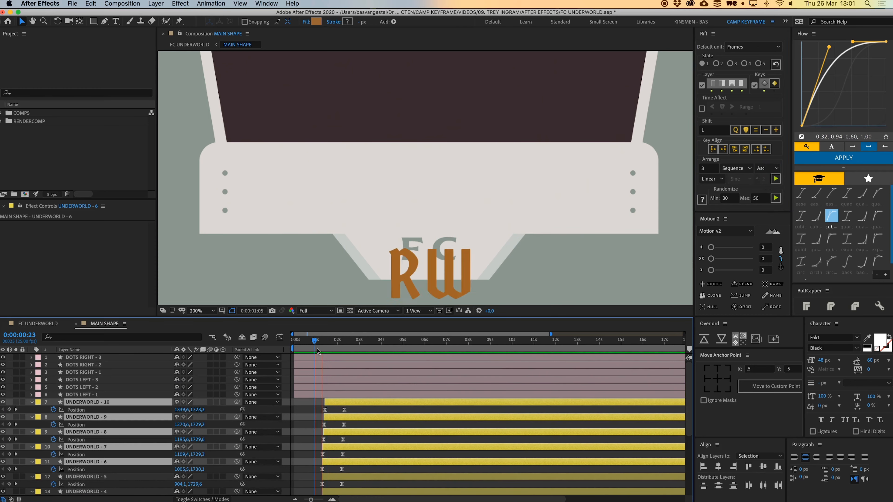
key("space")
left_click(317, 417)
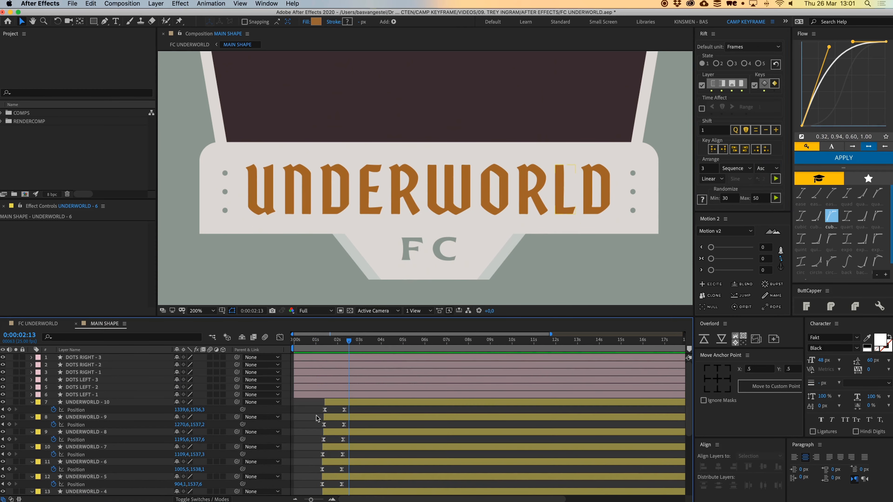
key("u")
left_click(331, 404)
left_click(335, 471, "shift")
left_click(322, 418)
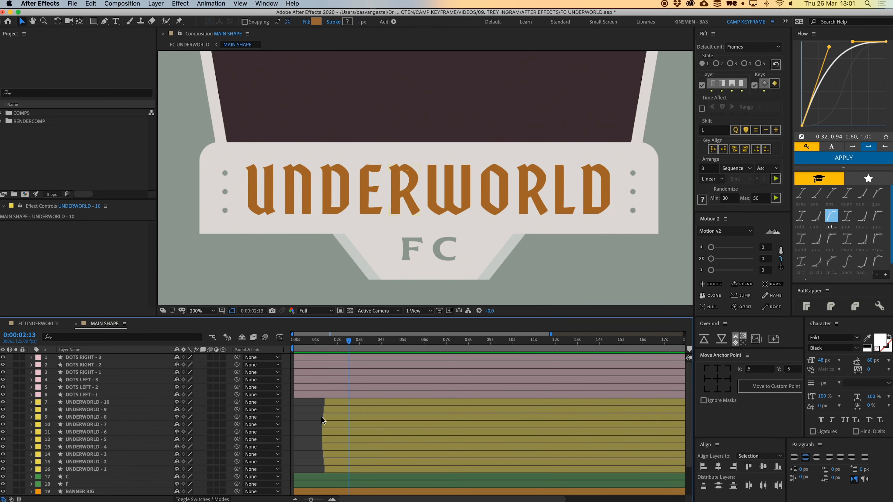
left_click_drag(339, 340, 320, 345)
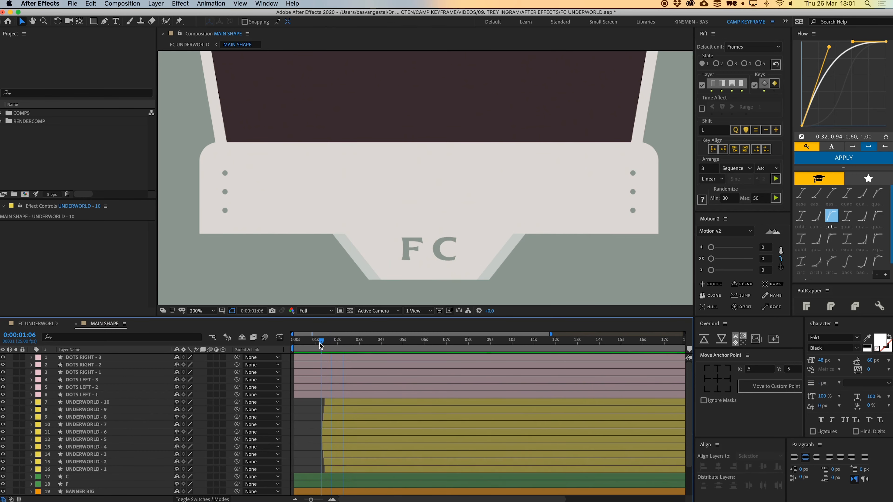
key("space")
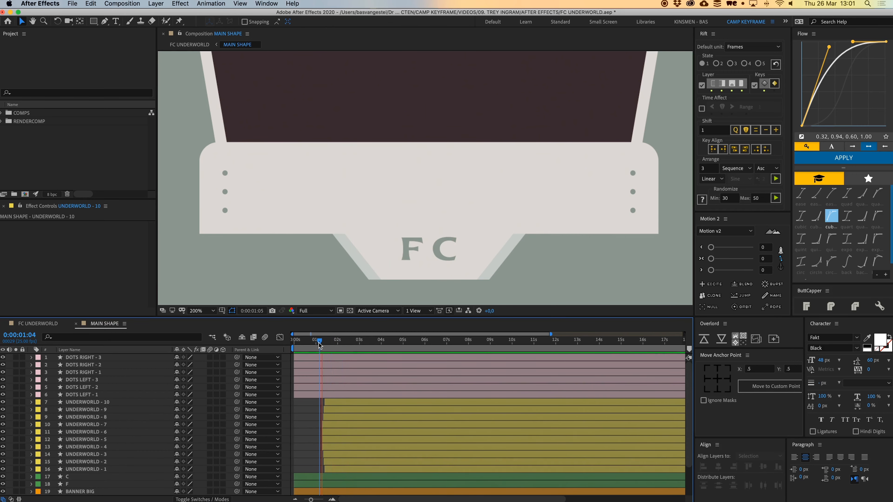
Precompose the ten UNDERWORLD letter layers as UNDERWORLD TEXT and set the new layer's label color to Yellow
left_click(340, 401)
left_click(338, 472, "shift")
key("super+shift+c")
type("UNDERWORLD T")
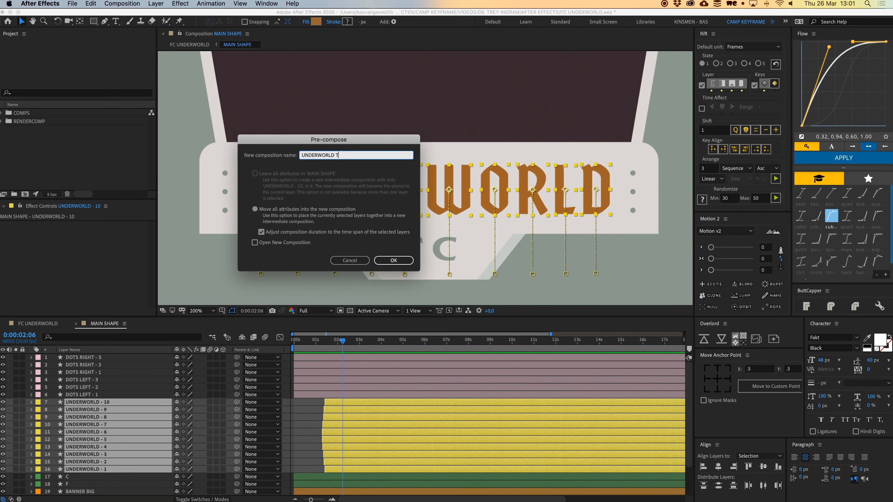
type("EXT")
key("Return")
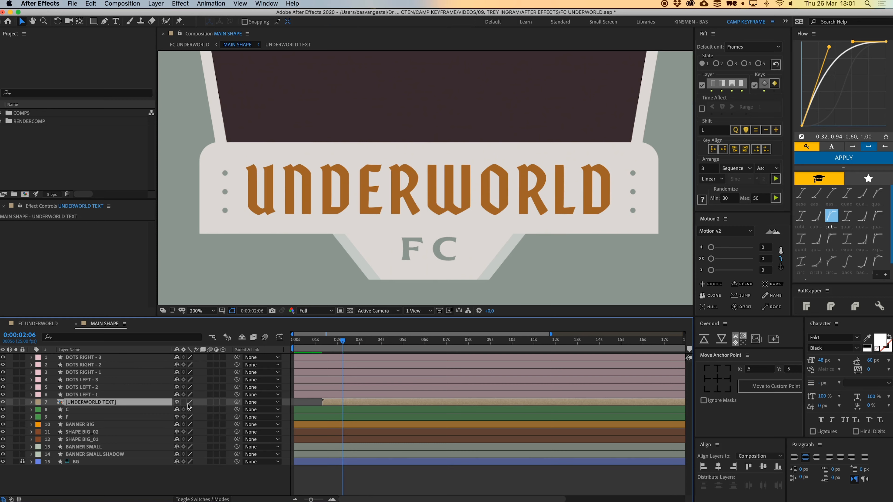
left_click(38, 402)
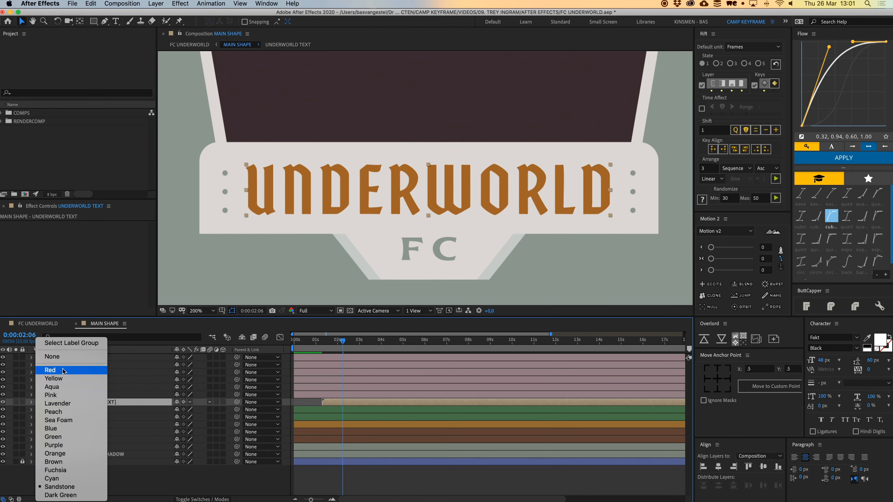
key("Return")
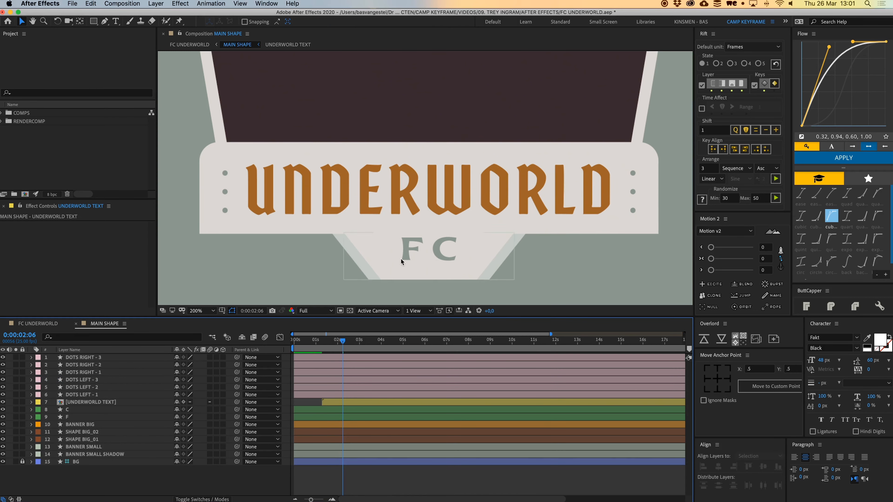
Add Position keyframes to the F and C layers and move them to about 3.6 seconds
left_click(408, 251)
left_click(436, 252, "shift")
key("p")
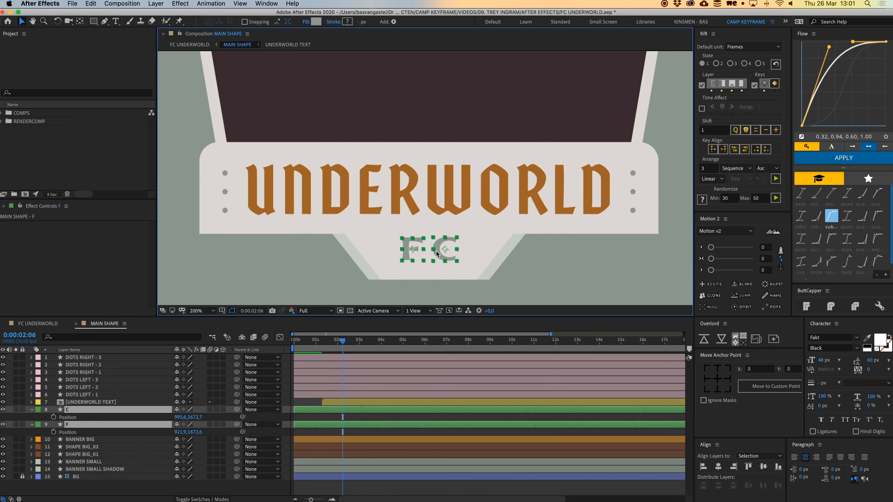
left_click(53, 417)
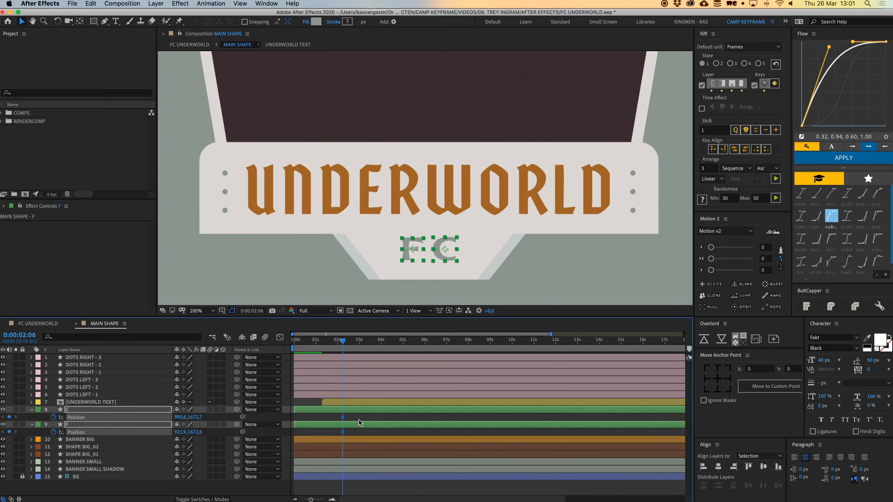
left_click_drag(344, 418, 373, 419)
left_click(366, 418)
At 0:00:02:06, spread the two letters apart by moving C 50 pixels right and F 50 pixels left
left_click(361, 409)
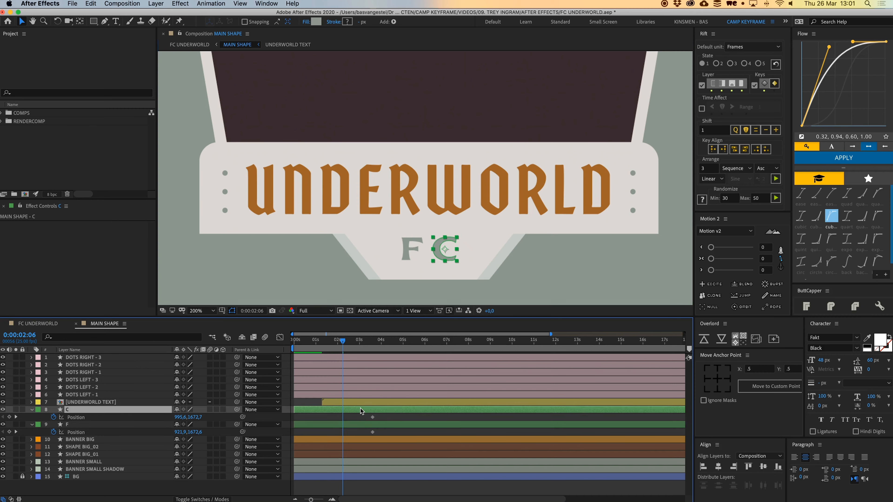
key("shift+Right")
key("shift+Right")
key("shift+Right")
key("shift+Right")
key("shift+Right")
left_click(363, 425)
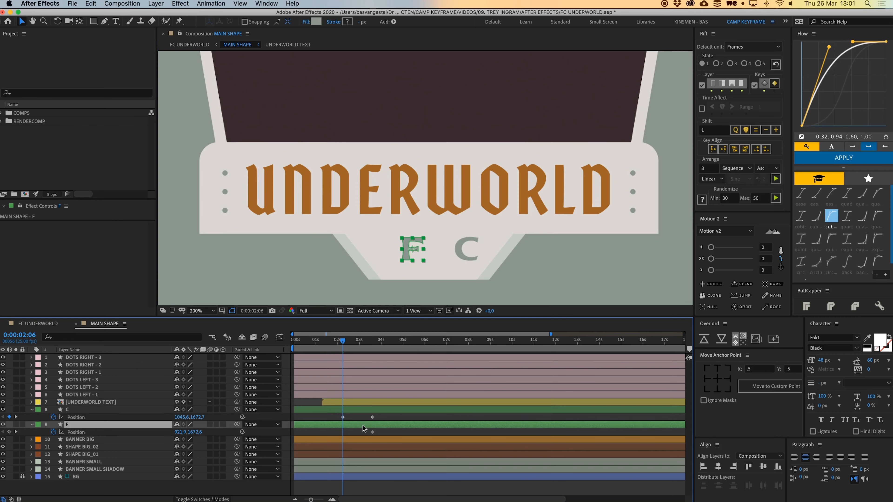
key("shift+Left")
key("shift+Left")
key("shift+Left")
key("shift+Left")
key("shift+Left")
Trim the start of the C and F layers to 0:00:02:06, apply the cubicOut curve to their Position keyframes, and preview
left_click(361, 409, "shift")
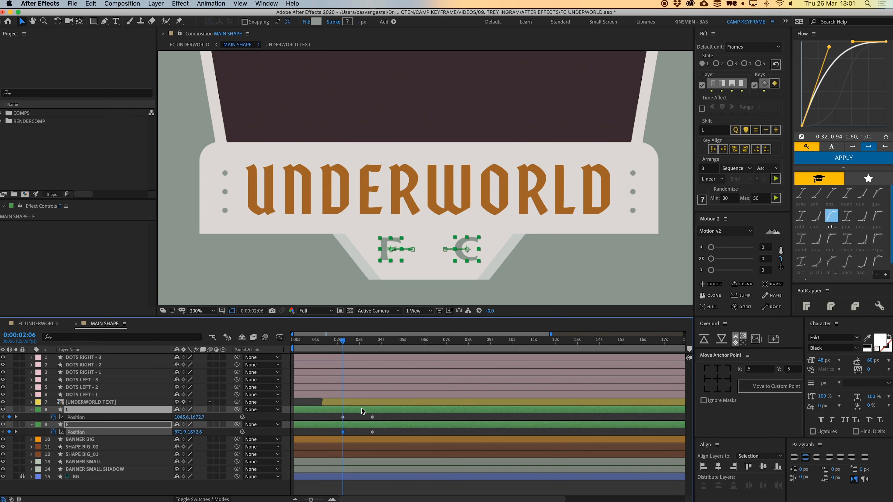
key("alt+bracketleft")
left_click_drag(332, 415, 397, 441)
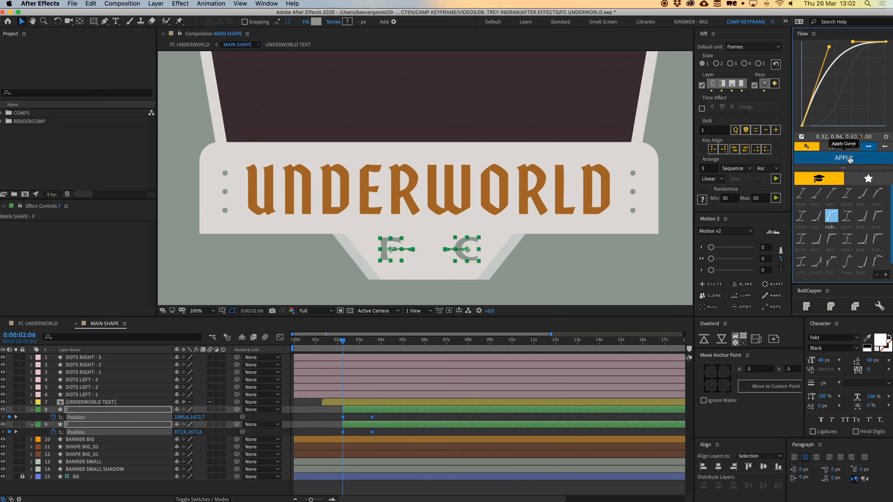
left_click(358, 421)
left_click_drag(343, 343, 338, 344)
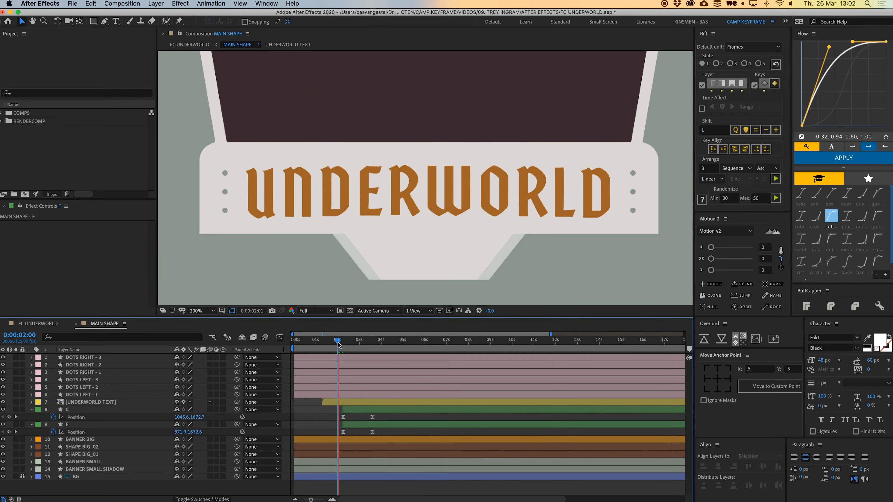
key("space")
key("space")
Move the end Position keyframes of C and F to about 2.7 seconds, reapply the cubicOut curve, and preview
left_click_drag(379, 415, 371, 435)
left_click_drag(373, 433, 337, 415)
left_click(844, 158)
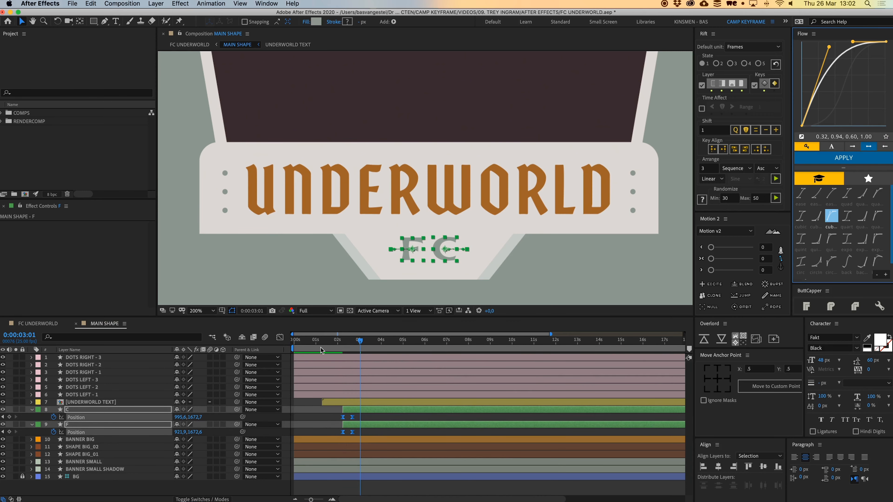
left_click(334, 344)
key("space")
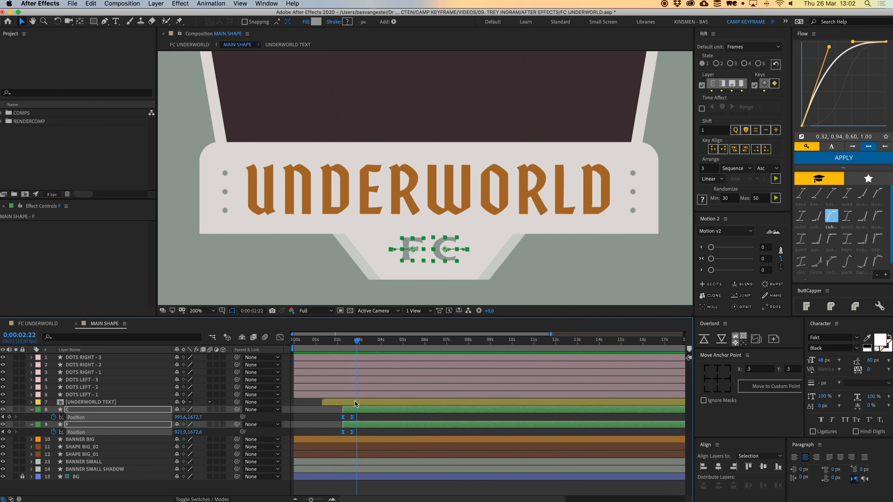
Move the end Position keyframes of C and F to 0:00:02:22 with the cubicOut curve, and shift both layers to start at 0:00:01:17
left_click_drag(358, 418, 359, 434)
left_click(844, 158)
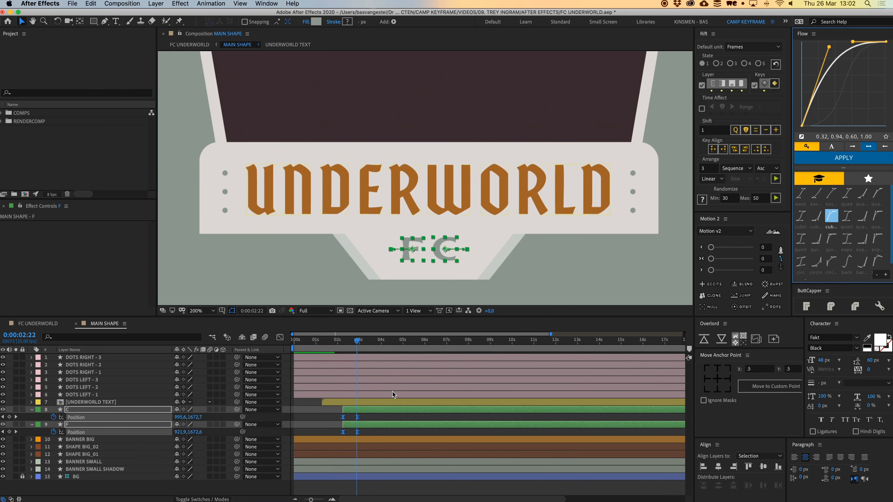
left_click_drag(353, 343, 330, 343)
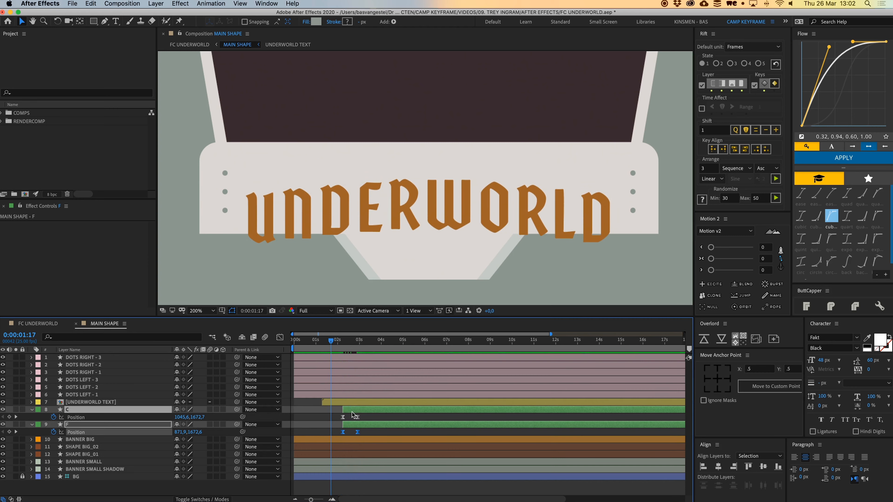
key("bracketleft")
left_click(323, 417)
left_click(314, 346)
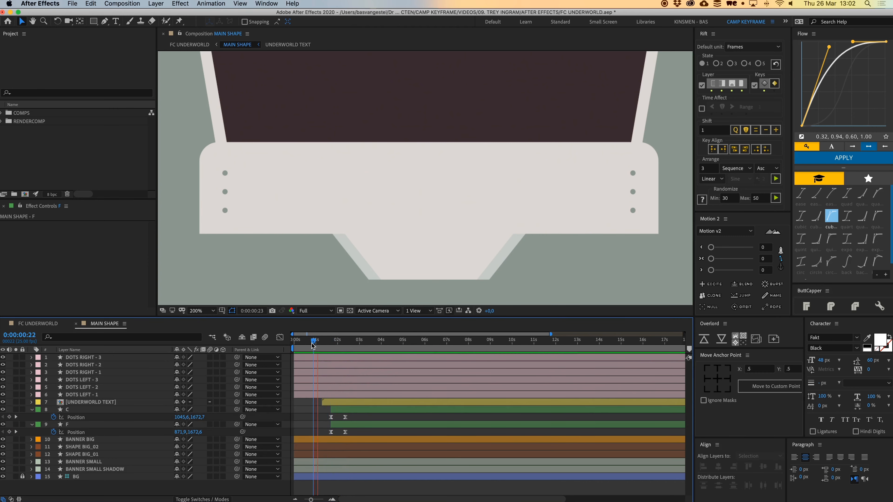
key("space")
key("space")
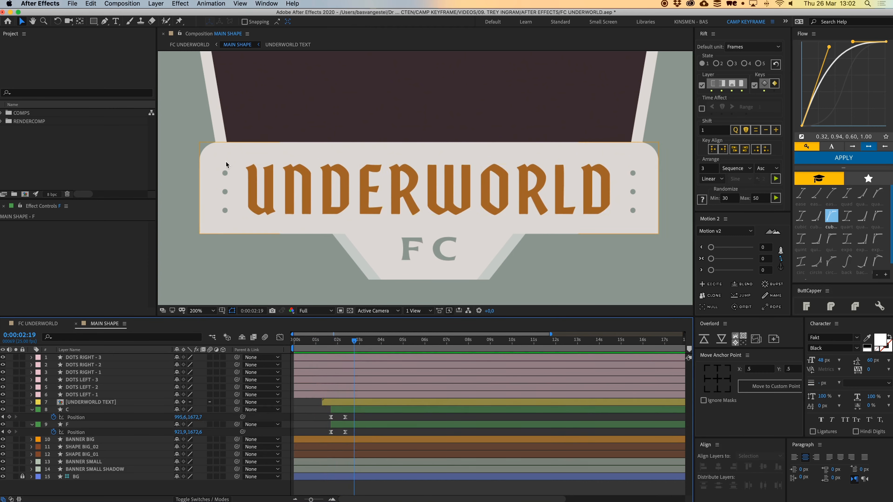
Add Position keyframes to all six DOTS layers and move those keyframes to about 4.5 seconds
left_click(226, 173)
left_click(225, 192, "shift")
left_click(225, 210, "shift")
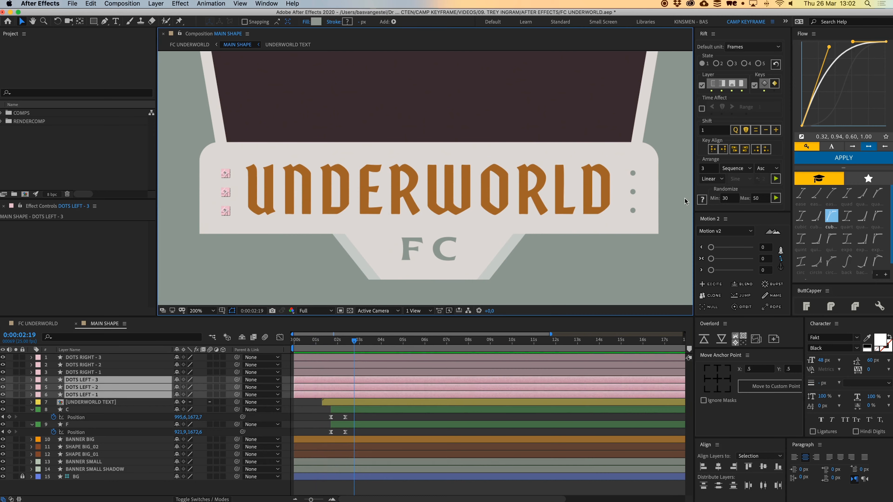
left_click(633, 211, "shift")
left_click(635, 191, "shift")
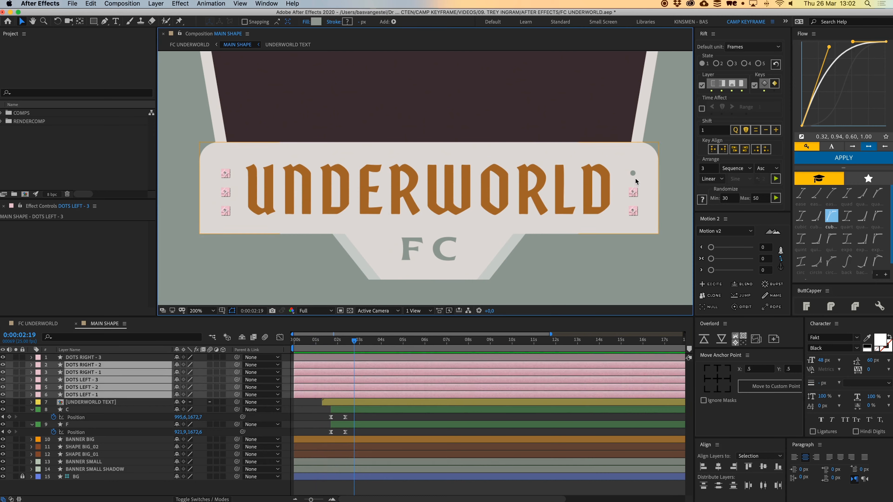
left_click(635, 176, "shift")
key("p")
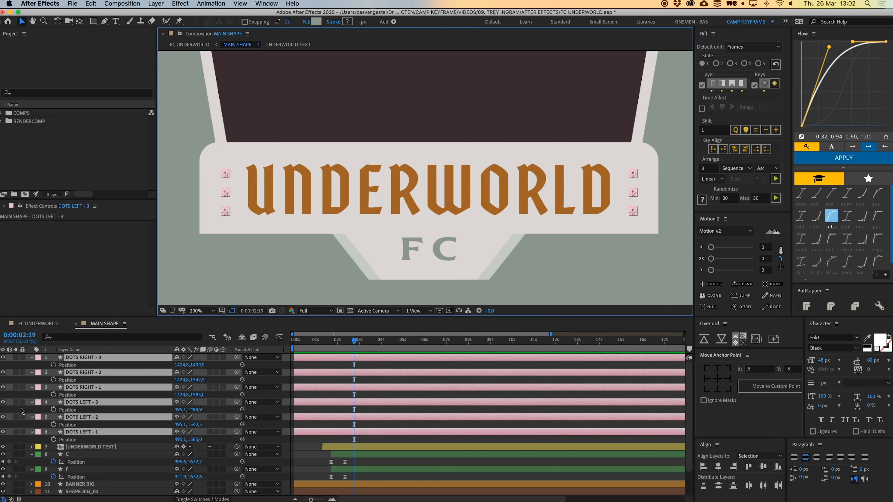
left_click(53, 366)
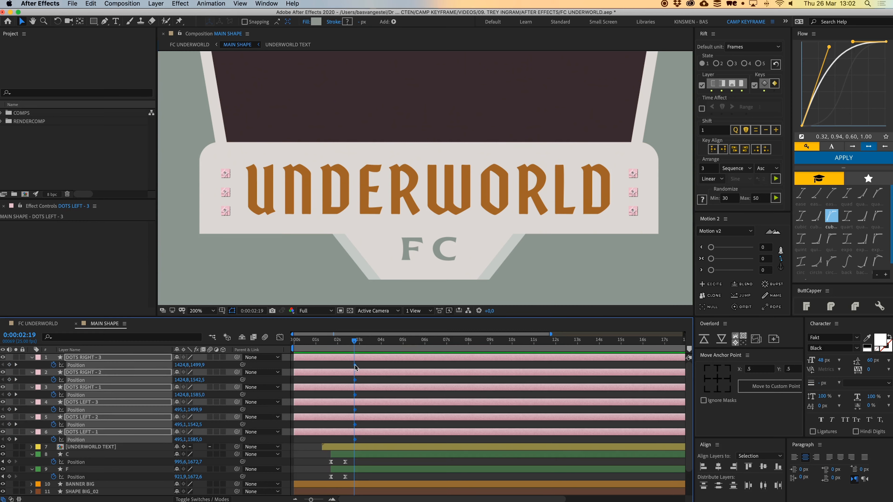
left_click_drag(354, 365, 392, 366)
left_click(384, 378)
At 0:00:02:19, offset the middle left dot 30 pixels to the left
left_click(225, 173)
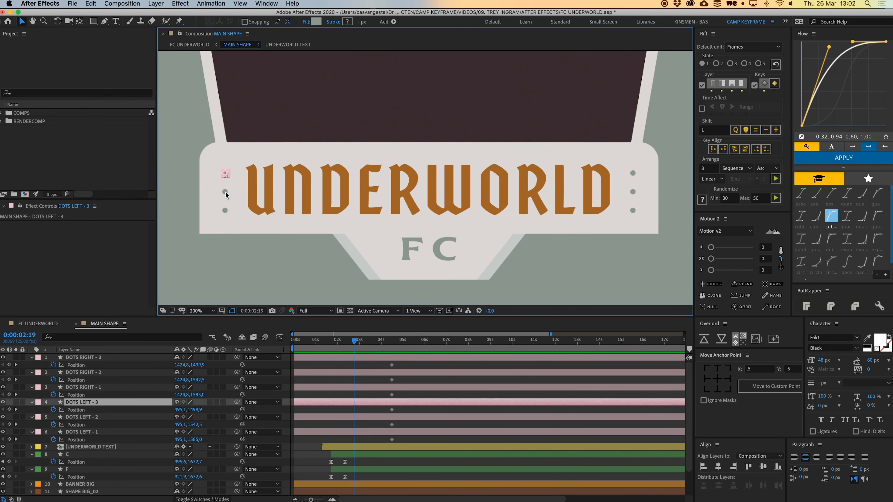
left_click(225, 192)
key("shift+Left")
key("shift+Left")
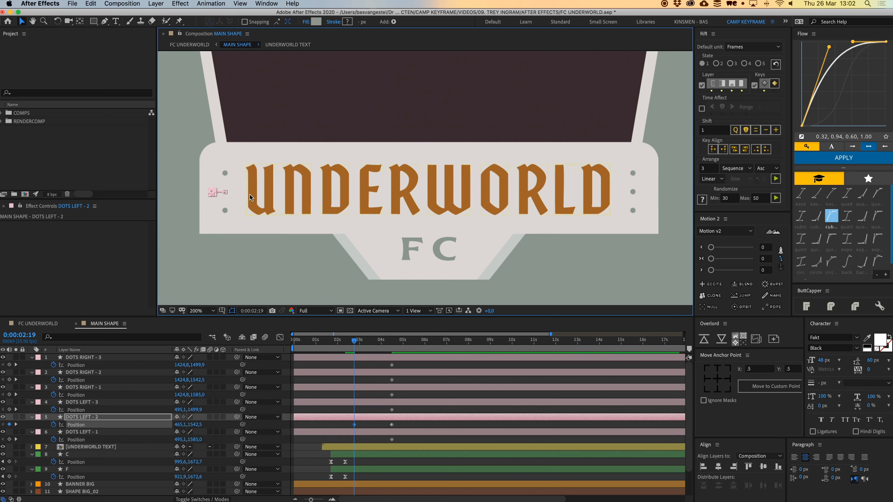
Offset the upper left dot 30 pixels left and 20 pixels up at 0:00:02:19
left_click(226, 174)
key("shift+Left")
key("shift+Left")
key("shift+Left")
key("shift+Up")
key("shift+Up")
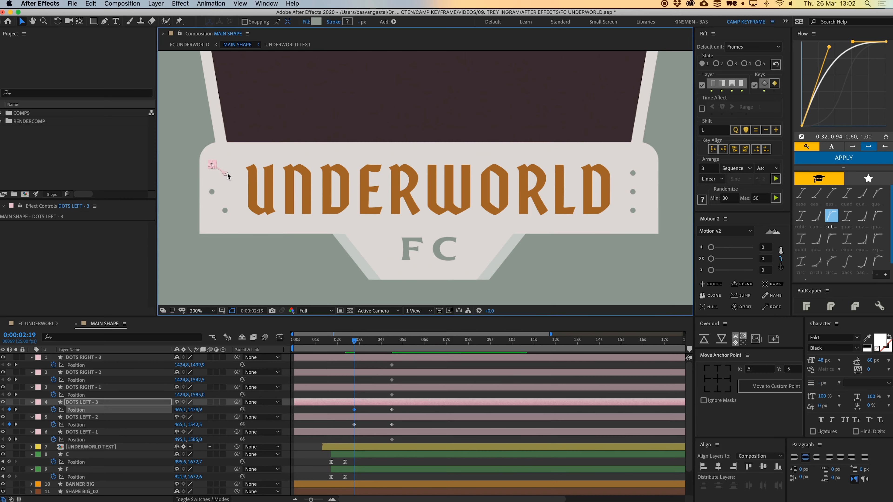
Offset the lower left dot 30 pixels left and 20 pixels down at 0:00:02:19
left_click(226, 213)
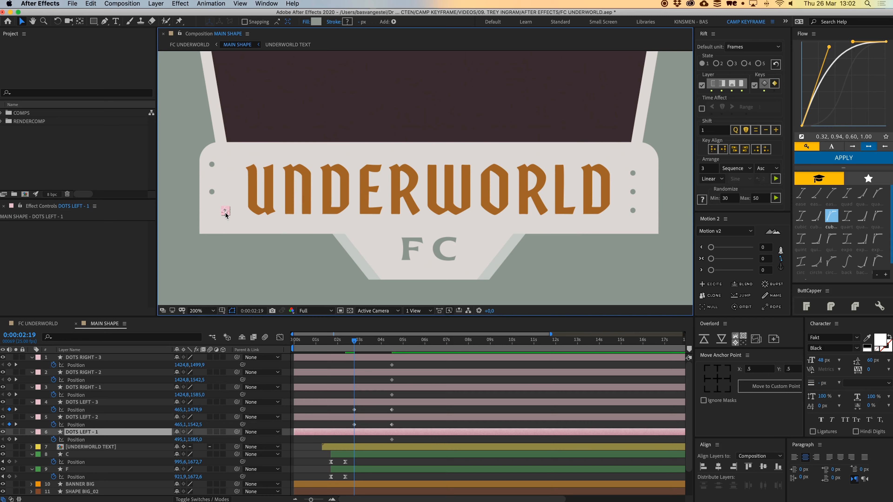
key("shift+Left")
key("shift+Left")
key("shift+Left")
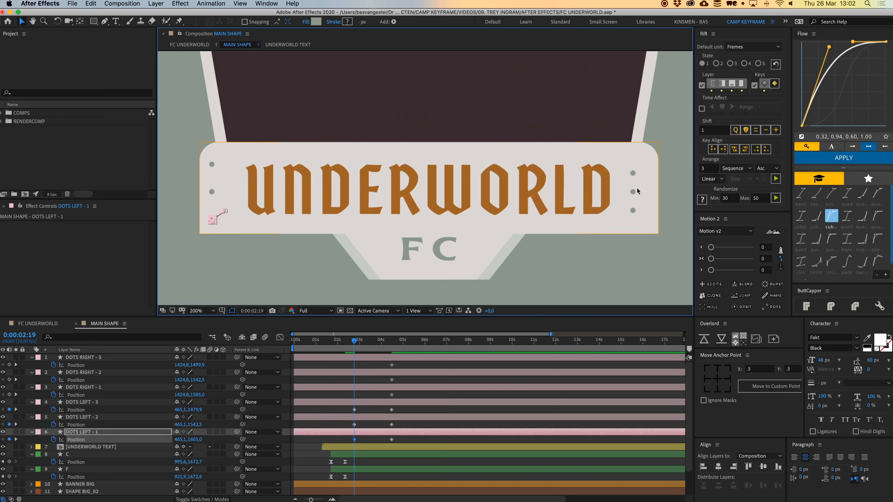
Offset the three right dots 30 pixels right, moving the upper one 20 pixels up and the lower one 20 pixels down
left_click(633, 191)
left_click(633, 173, "shift")
left_click(633, 210, "shift")
key("shift+Right")
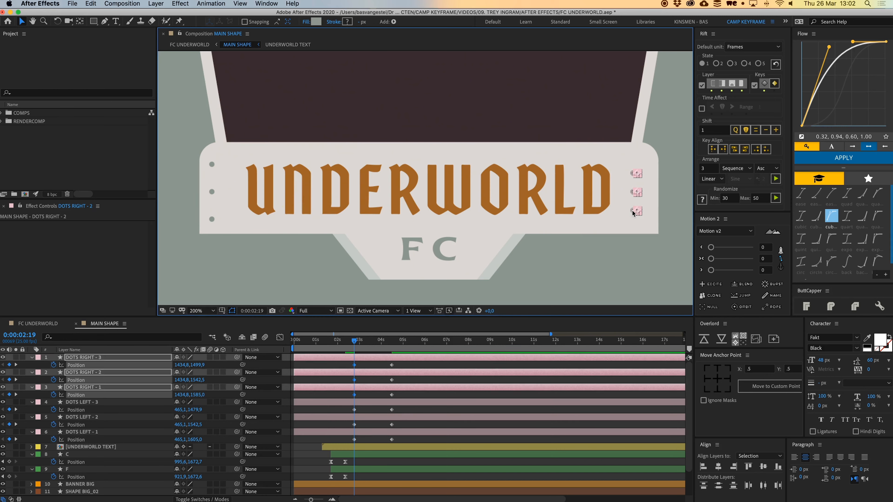
key("shift+Right")
key("shift+Right")
left_click(666, 177)
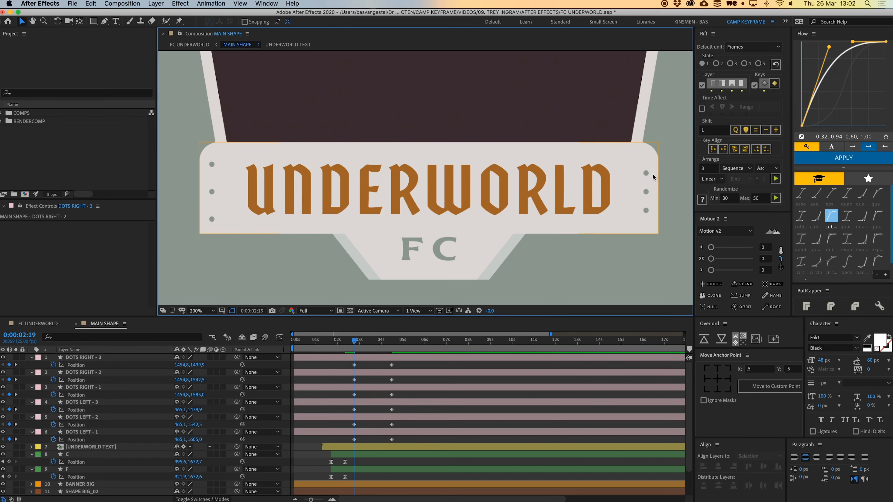
left_click(647, 174)
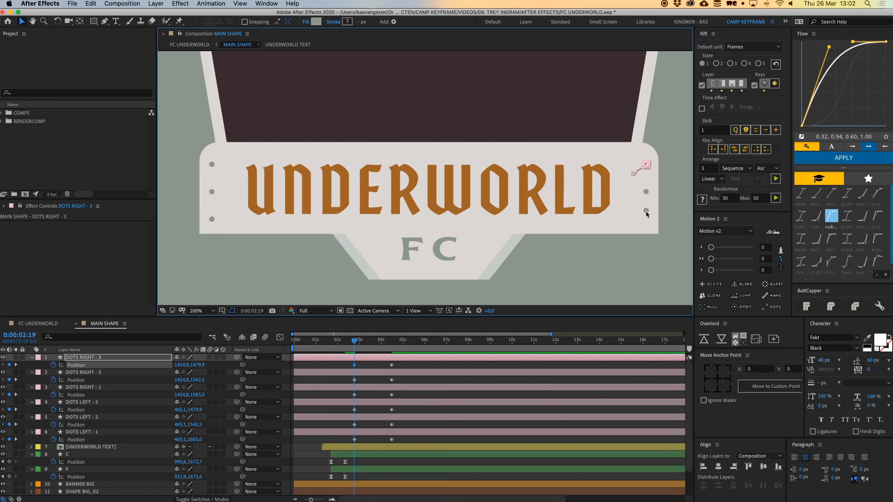
left_click(646, 211)
Trim the start of all six DOTS layers to 0:00:02:19, apply the cubicOut curve to their Position keyframes, and preview
left_click(359, 433)
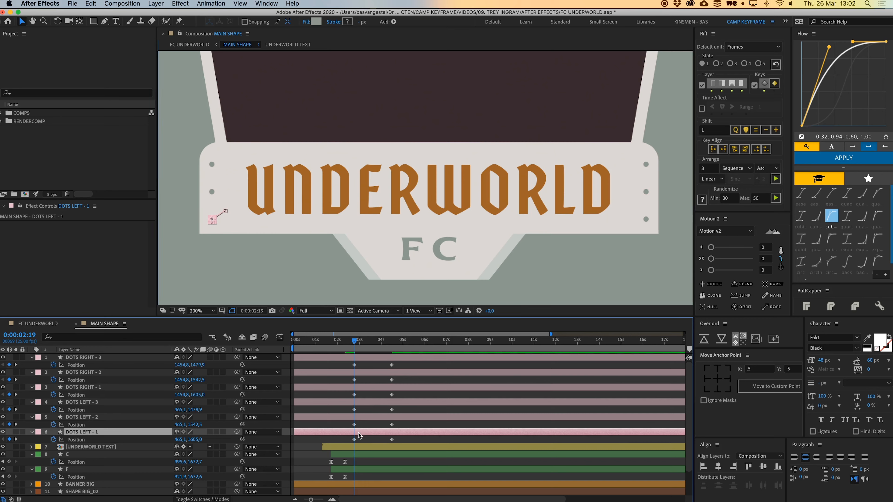
left_click(370, 356, "shift")
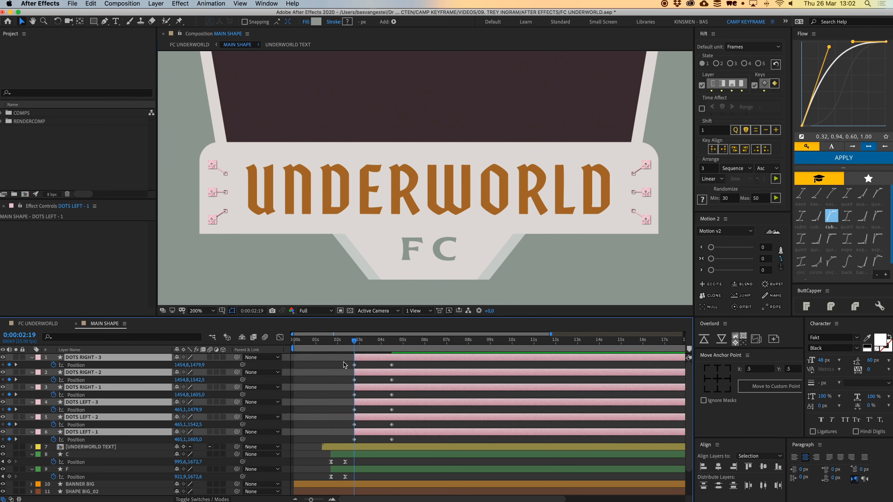
left_click_drag(344, 362, 420, 438)
left_click(821, 159)
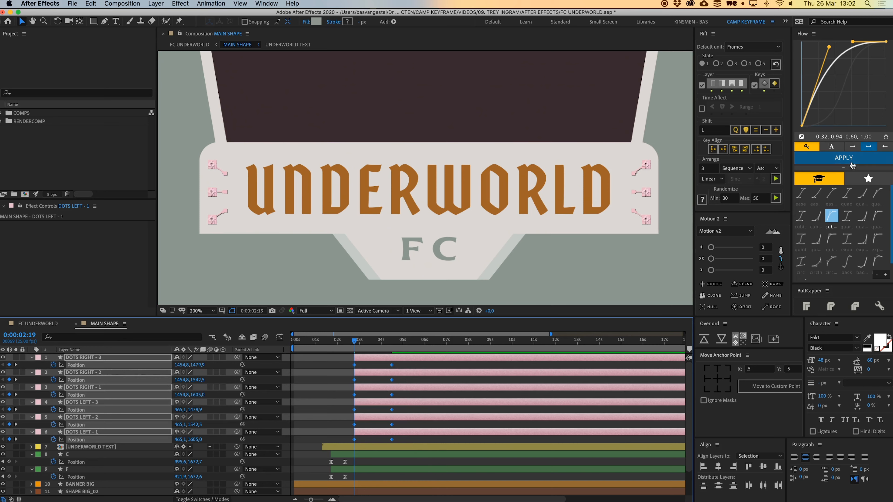
left_click(350, 344)
left_click_drag(350, 344, 347, 344)
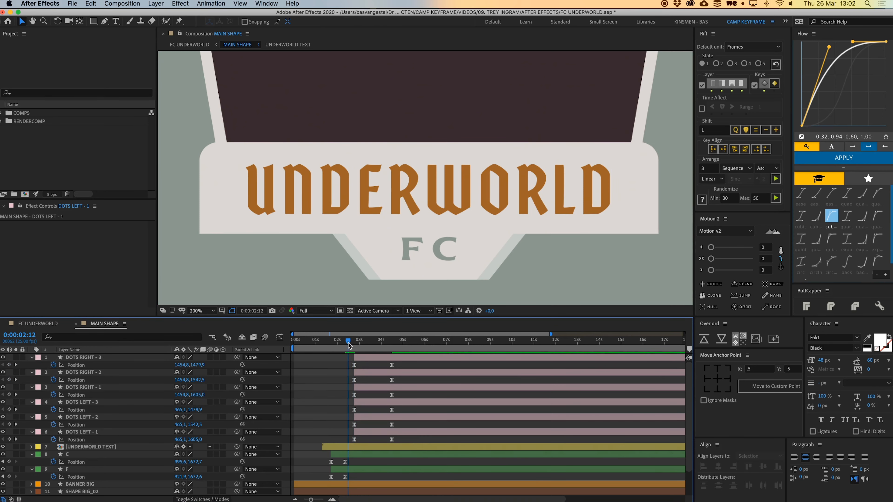
key("space")
key("space")
Move the end Position keyframes of the dots to about 3.2 seconds, reapply the cubicOut curve, and preview
left_click_drag(407, 364, 368, 347)
left_click(380, 442)
left_click(867, 158)
left_click(399, 367)
key("space")
left_click(844, 158)
Shift the four outer dot layers about three frames later than the middle dots and preview the stagger
left_click_drag(244, 201, 255, 201)
scroll(367, 213, "up", 4)
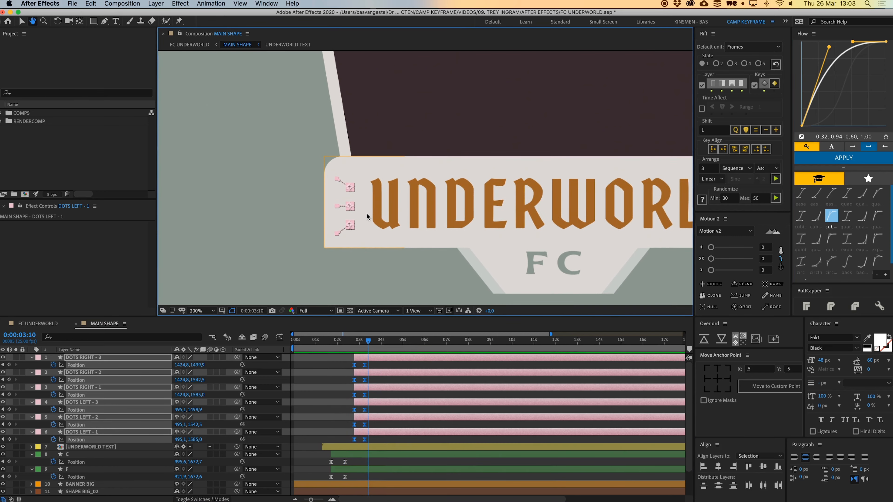
key("v")
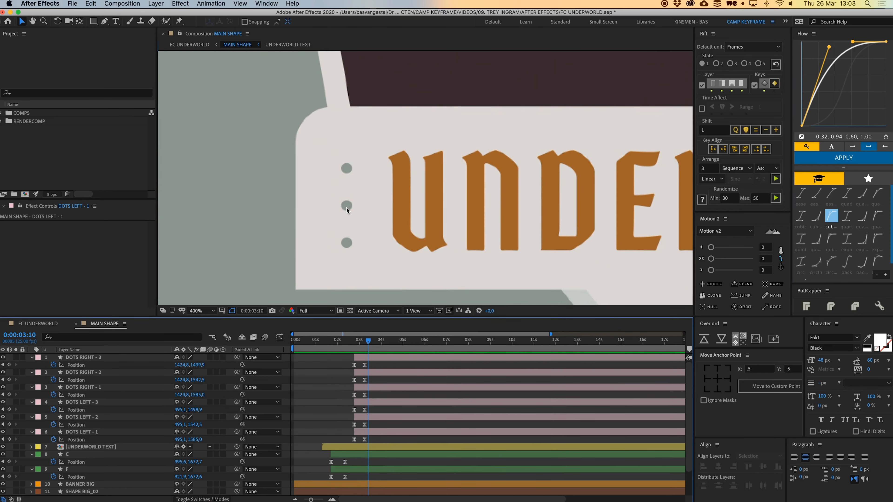
left_click(347, 207)
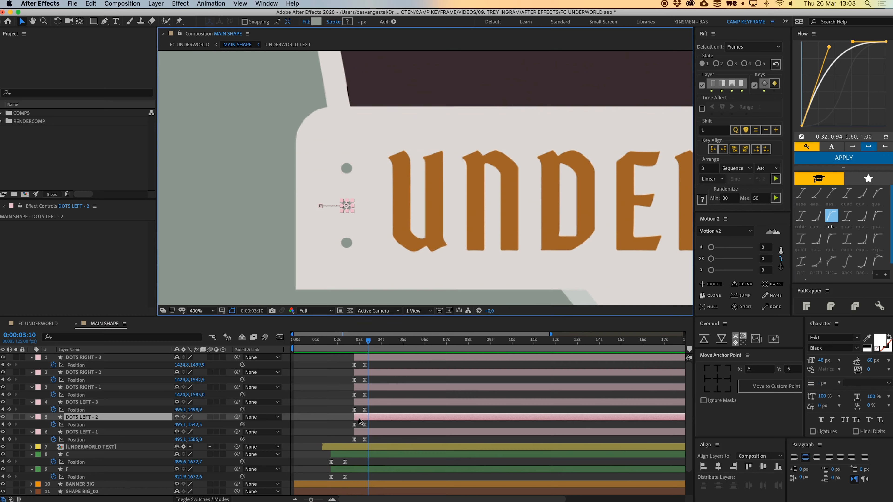
left_click(367, 403)
left_click(377, 432, "super")
left_click(373, 387, "super")
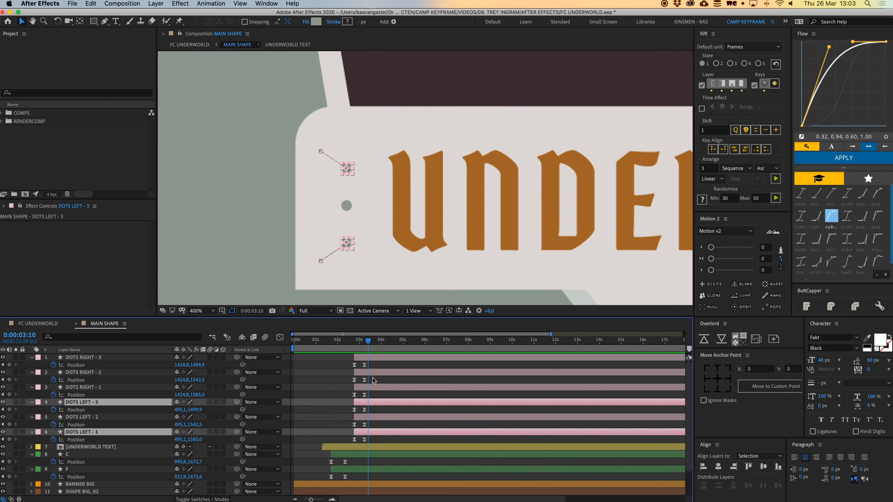
left_click(374, 358, "super")
left_click_drag(374, 358, 346, 343)
key("space")
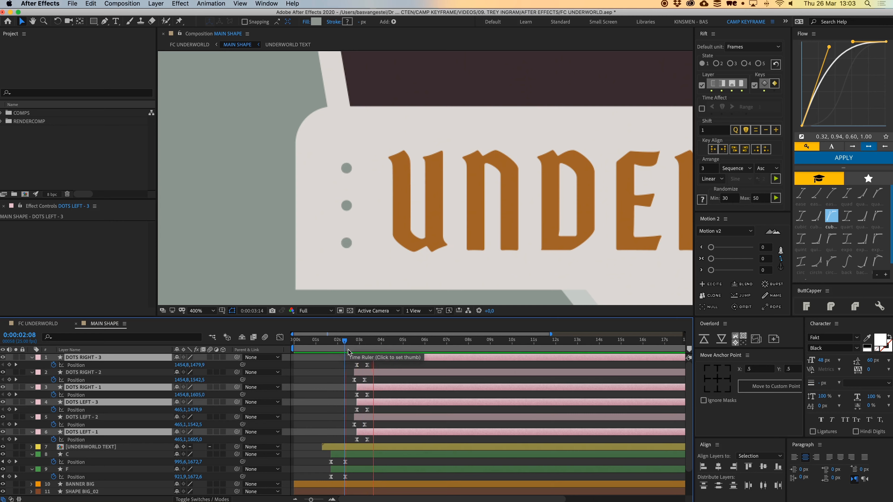
Reduce the outer dots' delay to one frame after the middle dots and preview the whole banner
scroll(357, 372, "up", 8)
left_click_drag(392, 359, 348, 361)
left_click(312, 344)
key("space")
key("space")
scroll(371, 382, "down", 8)
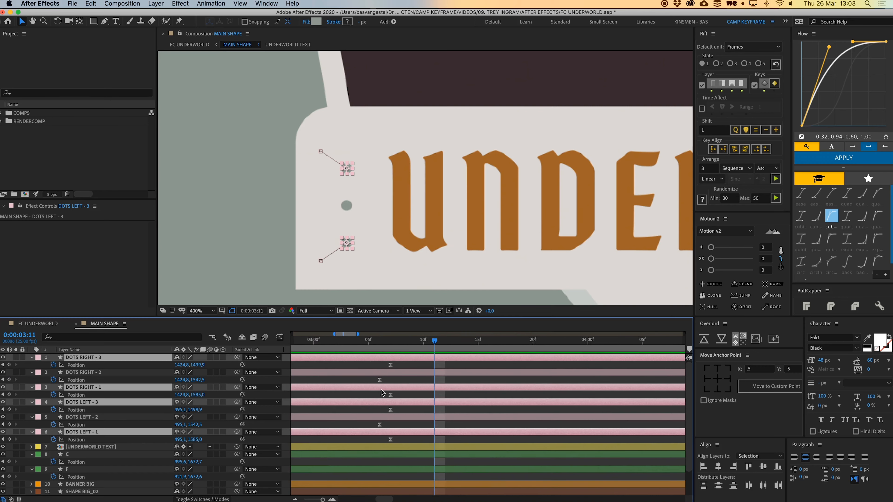
left_click_drag(370, 344, 346, 344)
key("space")
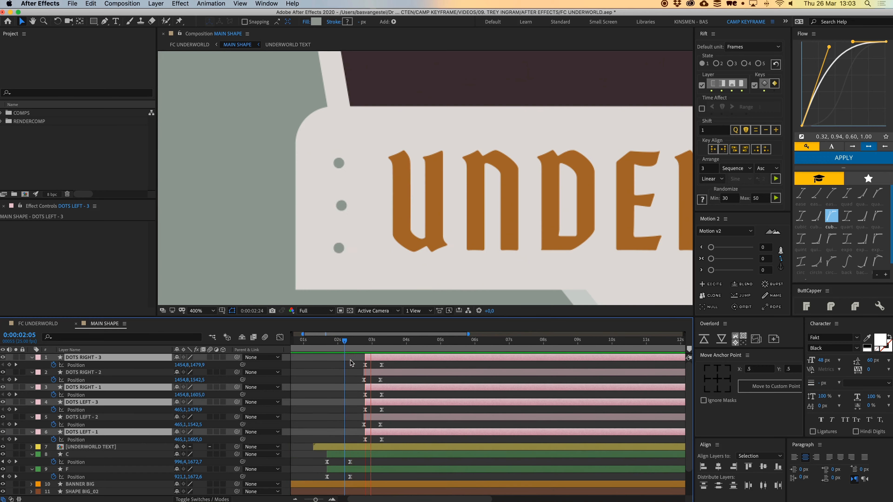
scroll(422, 262, "down", 2)
left_click_drag(422, 264, 393, 279)
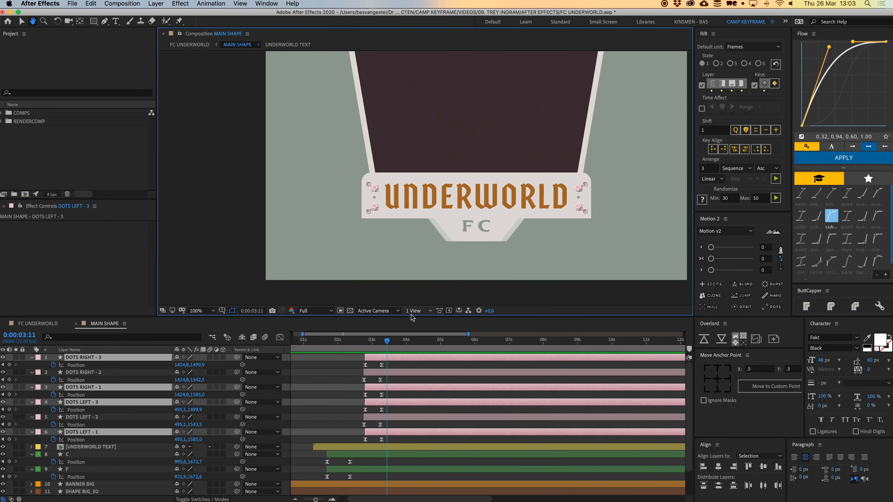
left_click_drag(372, 345, 350, 347)
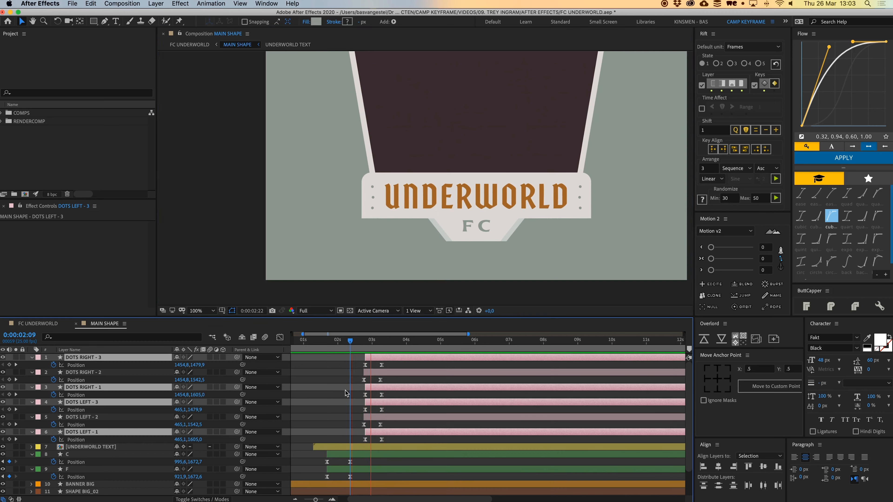
left_click(333, 397)
Pre-compose all six DOTS layers into a new composition named DOTS
left_click(382, 433)
left_click(377, 357, "shift")
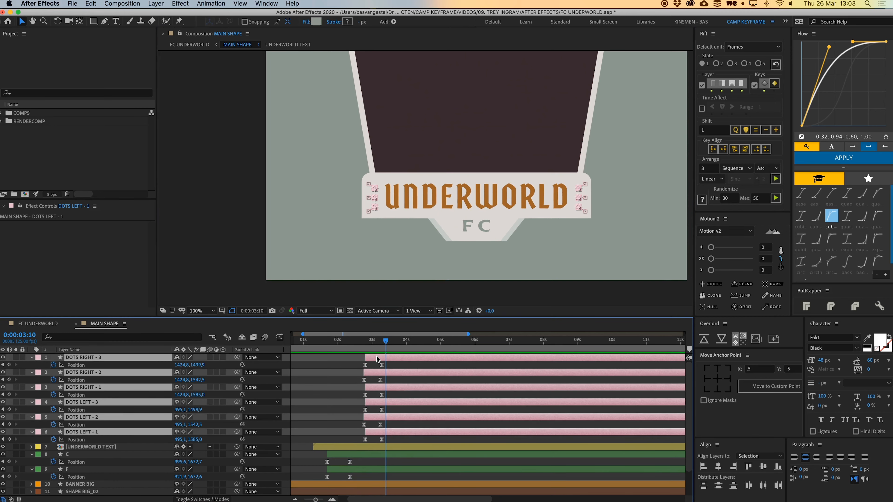
key("c")
key("super+shift+c")
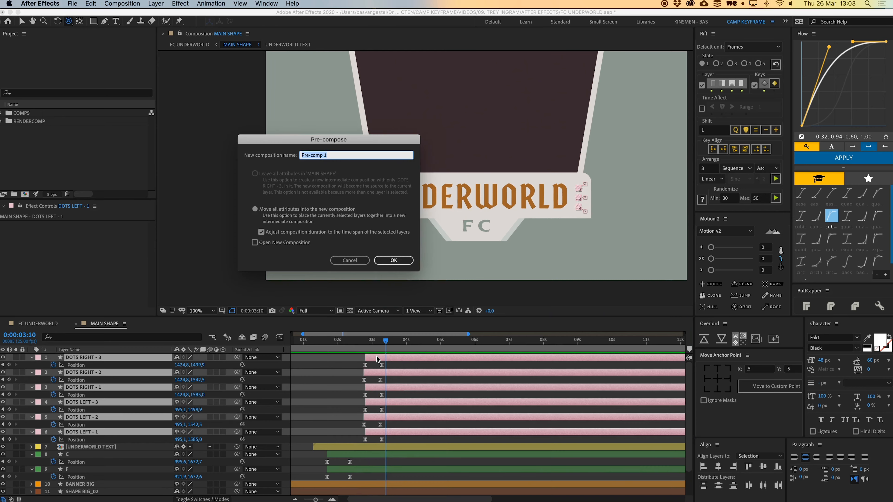
key("Return")
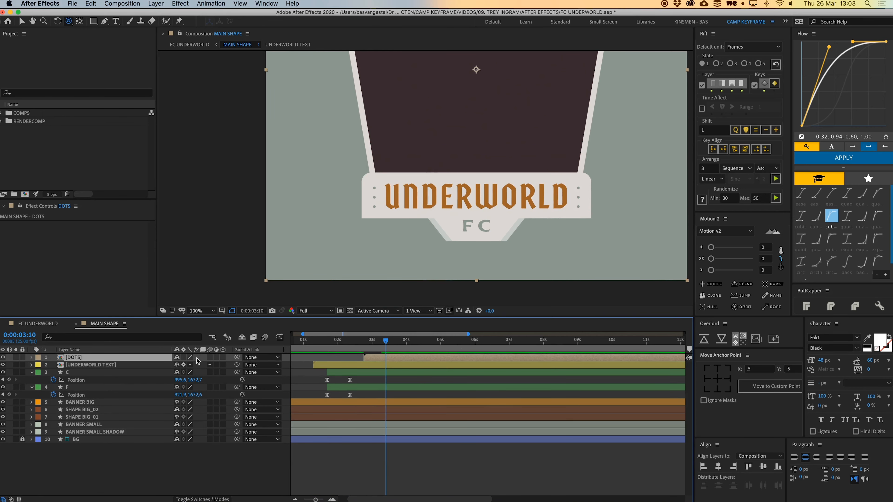
Collapse transformations on the DOTS precomp layer and set its label color to Peach
left_click(184, 357)
left_click(38, 358)
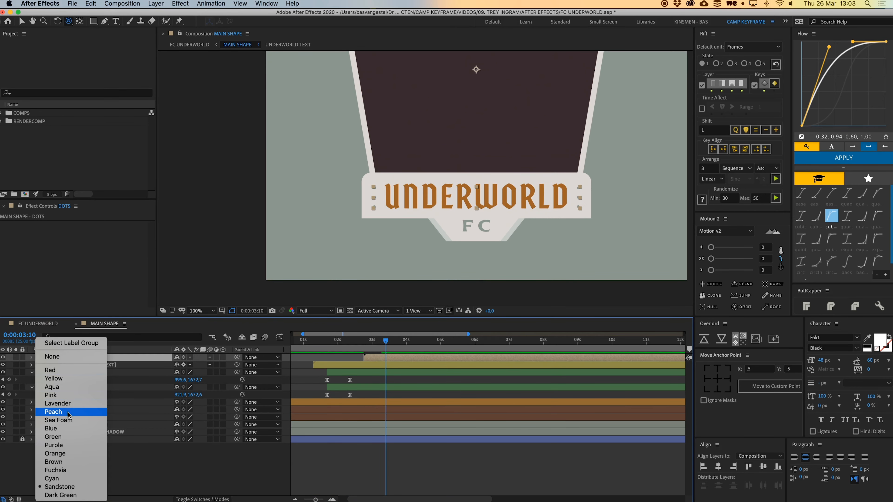
left_click(68, 412)
Move the DOTS layer earlier so it starts together with the UNDERWORLD TEXT layer, and preview the timing
left_click(354, 359)
left_click_drag(378, 358, 309, 347)
left_click(299, 367)
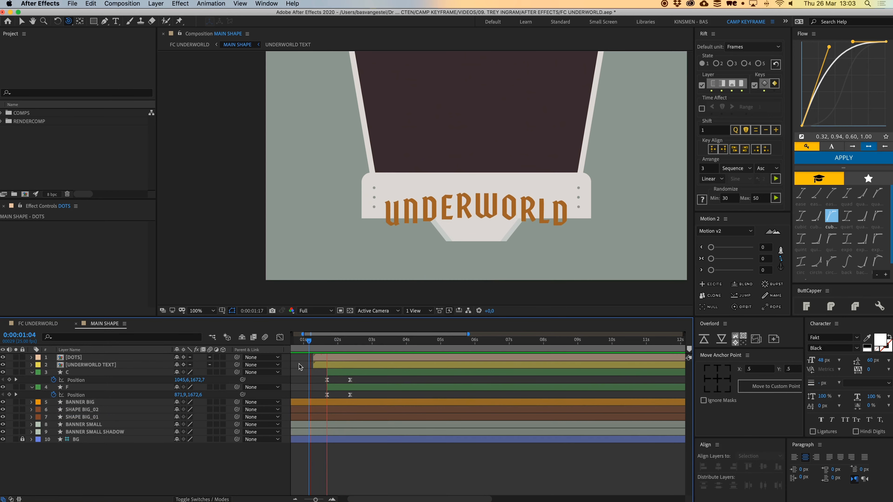
key("space")
key("v")
Move the BANNER BIG layer's anchor point to its bottom centre and try squashing the banner vertically, then undo the squash
left_click(589, 188)
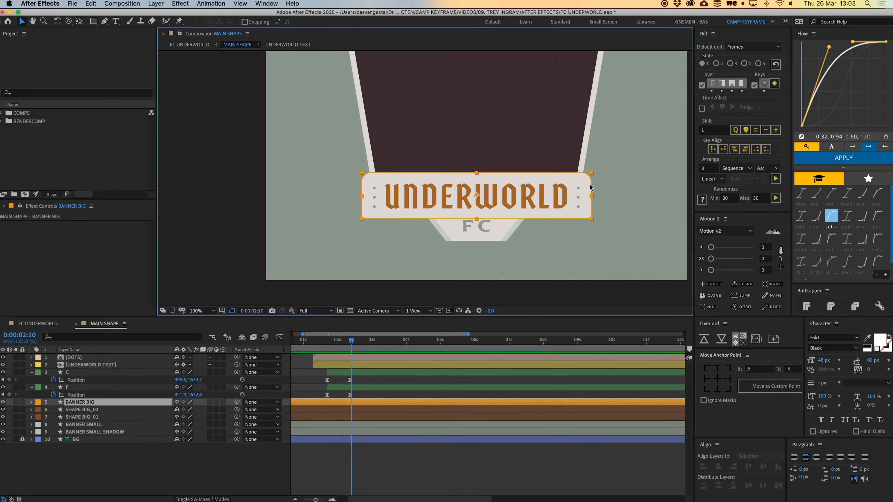
left_click_drag(469, 178, 459, 193)
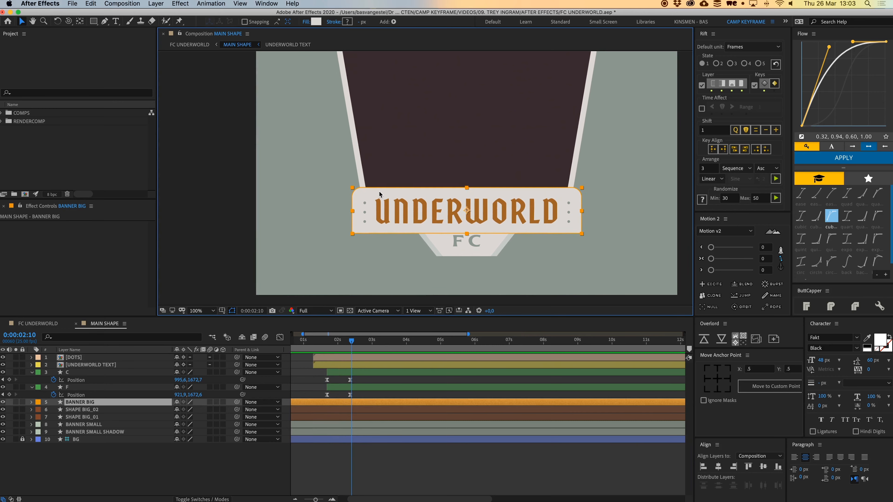
left_click(31, 402)
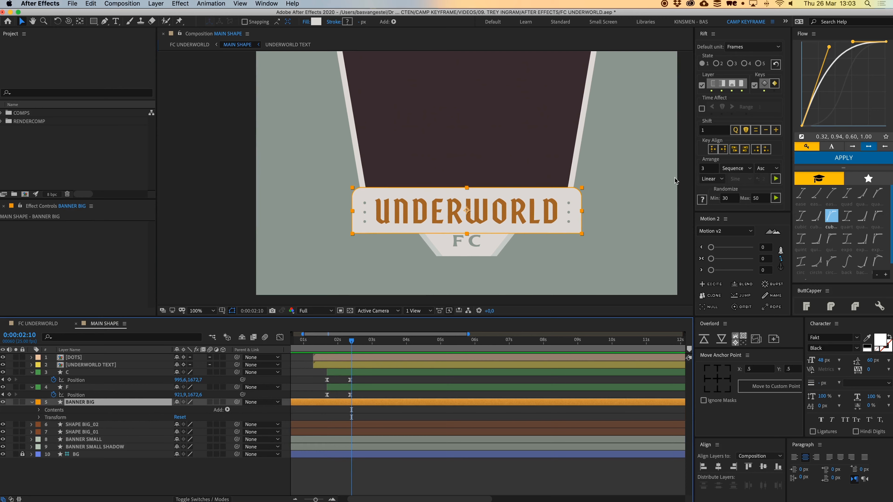
left_click(727, 382)
scroll(447, 199, "up", 1)
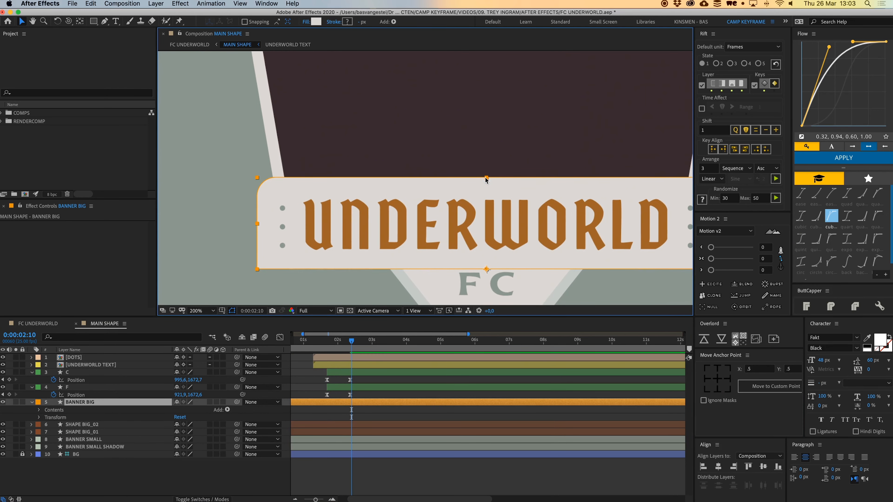
left_click_drag(488, 179, 488, 252)
key("super+z")
Keyframe BANNER BIG's Path, shift that keyframe to just past 4 seconds, and lower the banner's upper points at 0:00:02:10 to flatten it
left_click(39, 411)
left_click(47, 418)
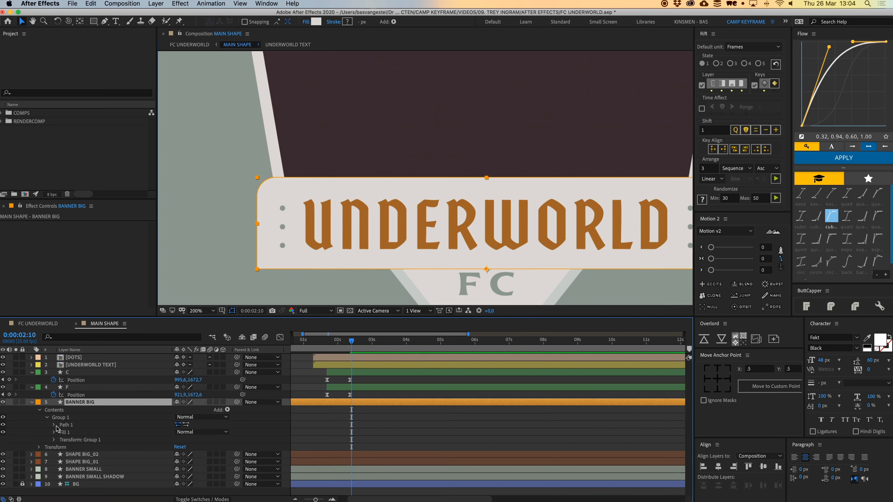
left_click(55, 425)
left_click(66, 435)
left_click(76, 433)
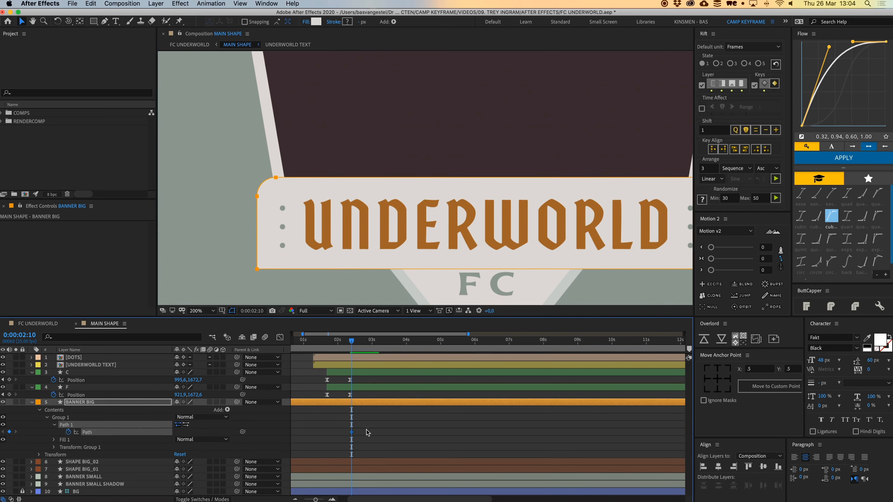
scroll(291, 164, "right", 5)
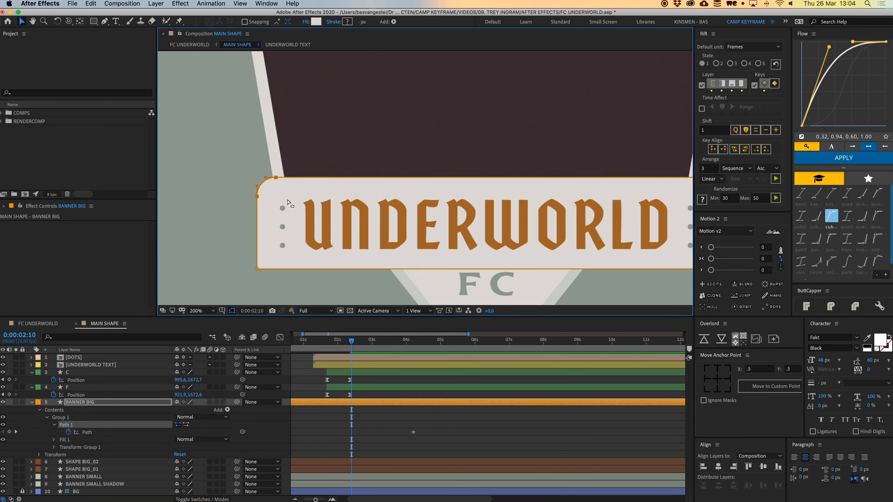
left_click_drag(586, 182, 586, 252)
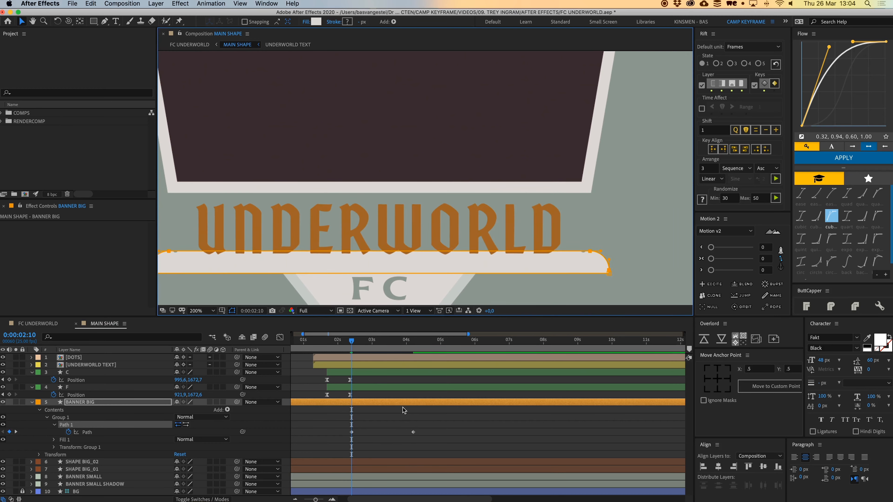
Trim BANNER BIG's start to 0:00:02:10, end its Path animation just past 3 seconds, ease it with the 0.32, 0.94, 0.60, 1.00 curve, and preview
key("alt+bracketleft")
left_click_drag(345, 418, 384, 437)
left_click(843, 158)
left_click_drag(393, 444, 329, 414)
left_click(870, 160)
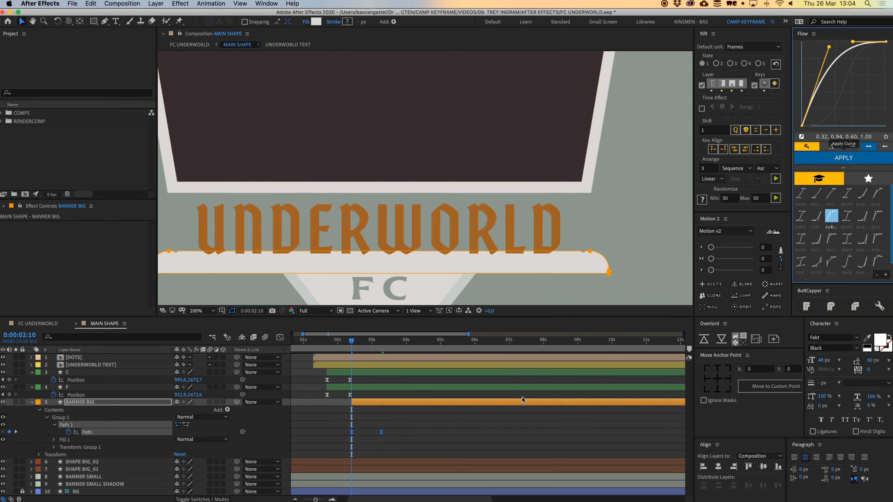
left_click(459, 412)
left_click(343, 343)
key("space")
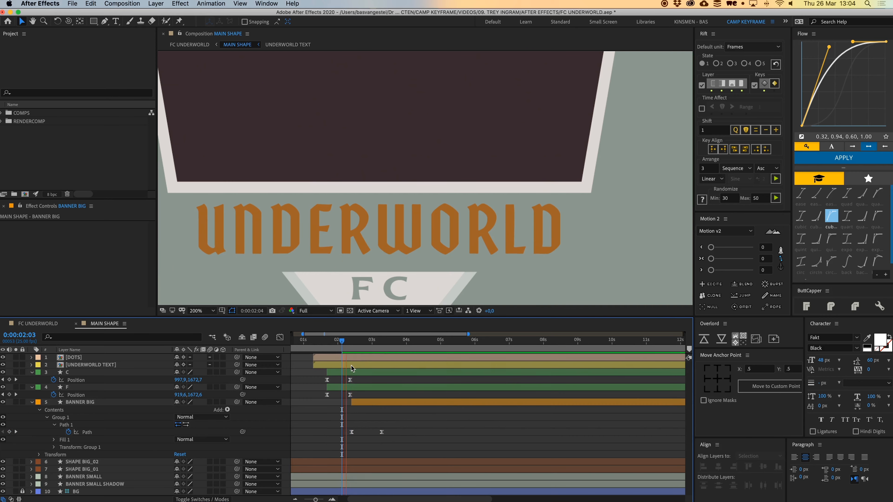
key("space")
Add Position keyframes to BANNER SMALL and BANNER SMALL SHADOW at their resting place, shortly before 6 seconds
left_click_drag(417, 243, 461, 186)
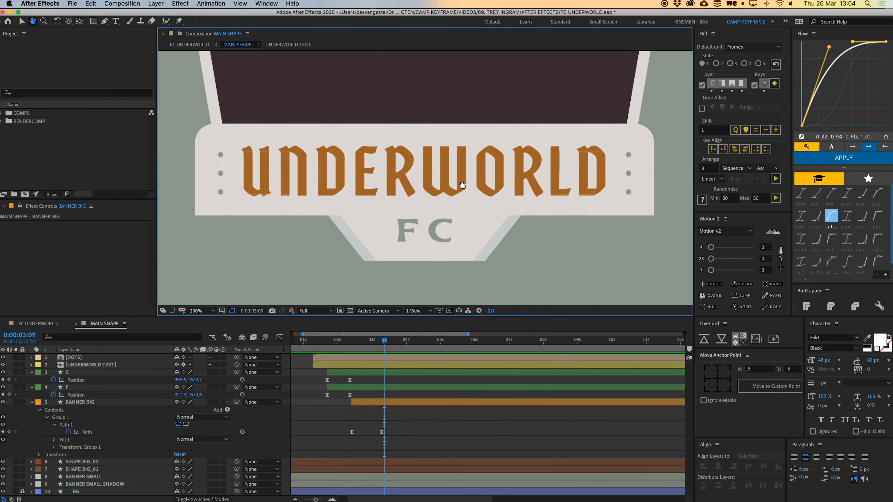
key("comma")
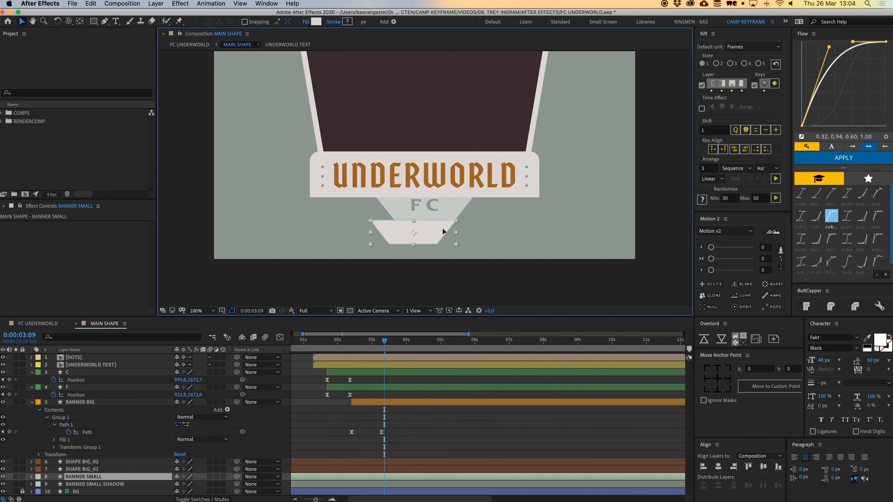
left_click(450, 216)
key("period")
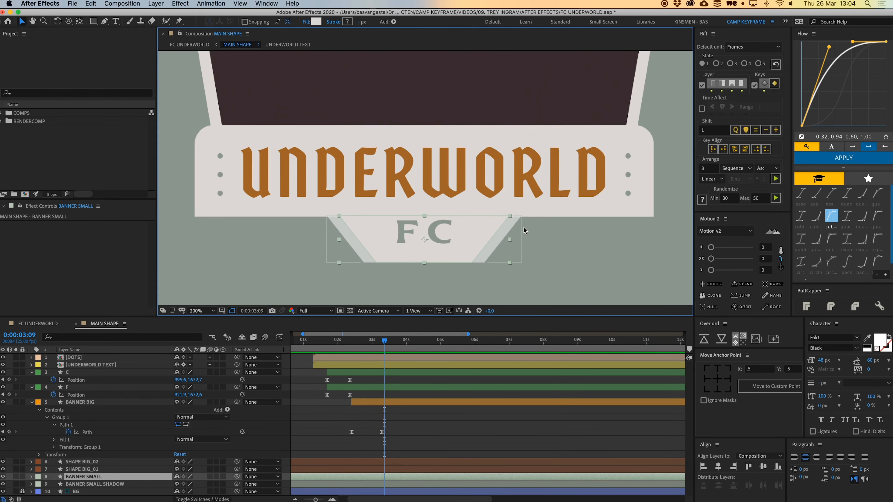
left_click(517, 224, "shift")
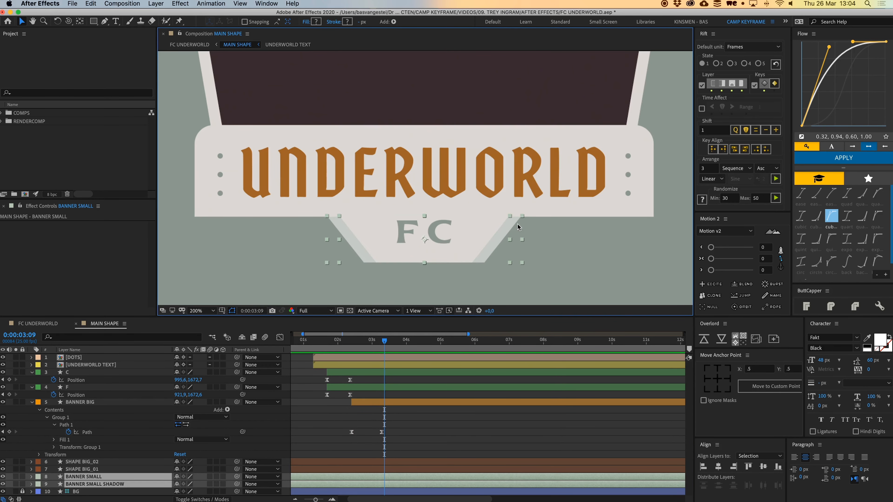
left_click(350, 450)
left_click(134, 479)
left_click(132, 483, "shift")
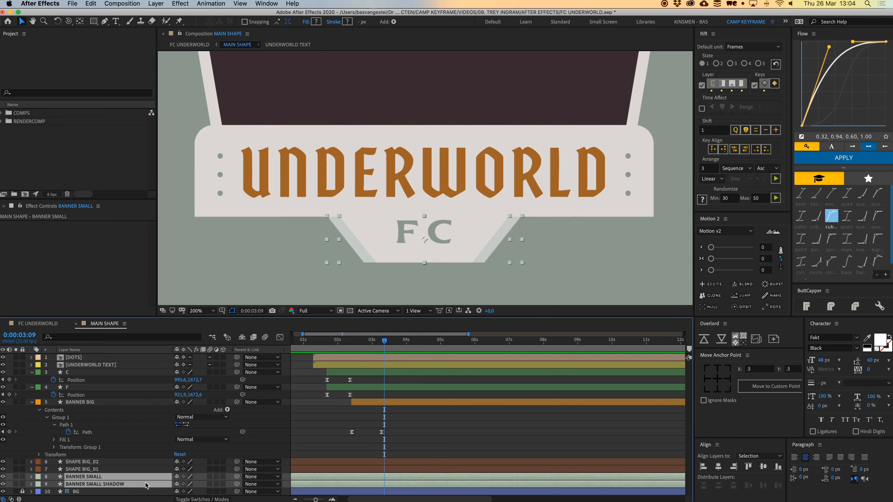
key("p")
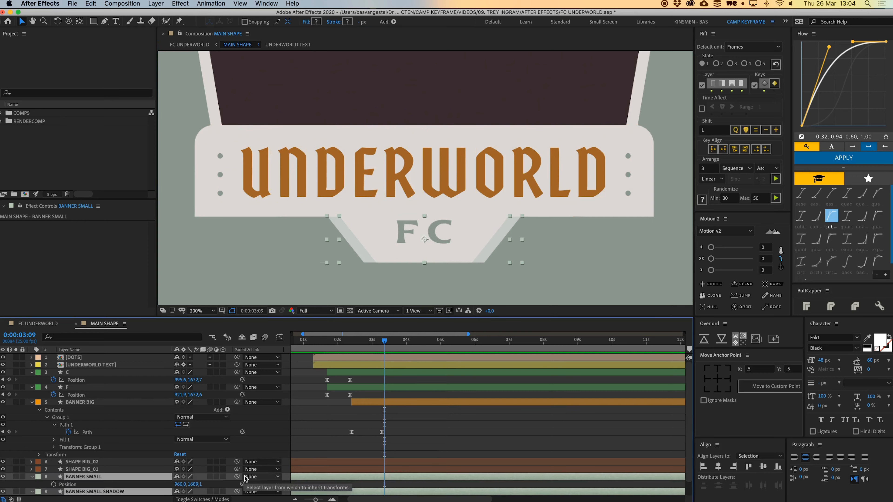
left_click_drag(384, 342, 419, 350)
left_click(55, 470)
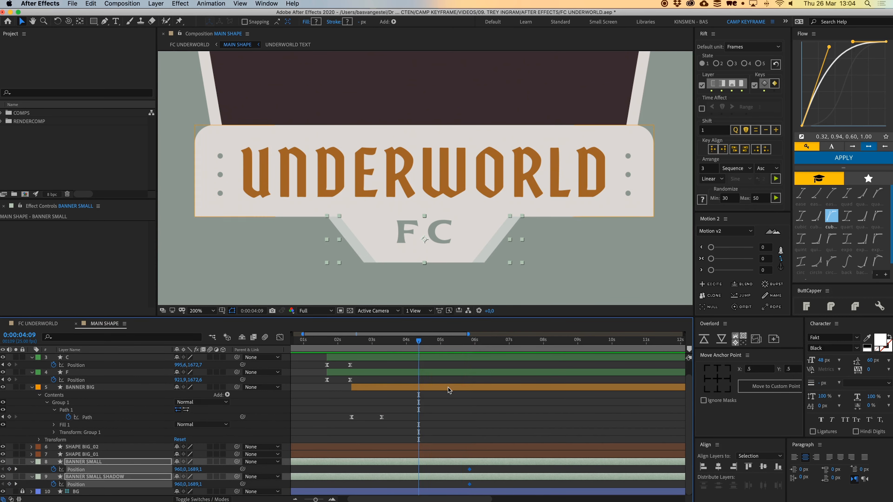
At 0:00:04:09, raise both small banner layers to a Y position of 1569.1, hiding them behind the big banner, and trim their starts there
key("shift+Up")
key("shift+Up")
key("shift+Up")
key("shift+Up")
key("shift+Up")
key("shift+Up")
key("shift+Up")
key("shift+Up")
key("shift+Up")
key("shift+Up")
key("shift+Up")
key("shift+Up")
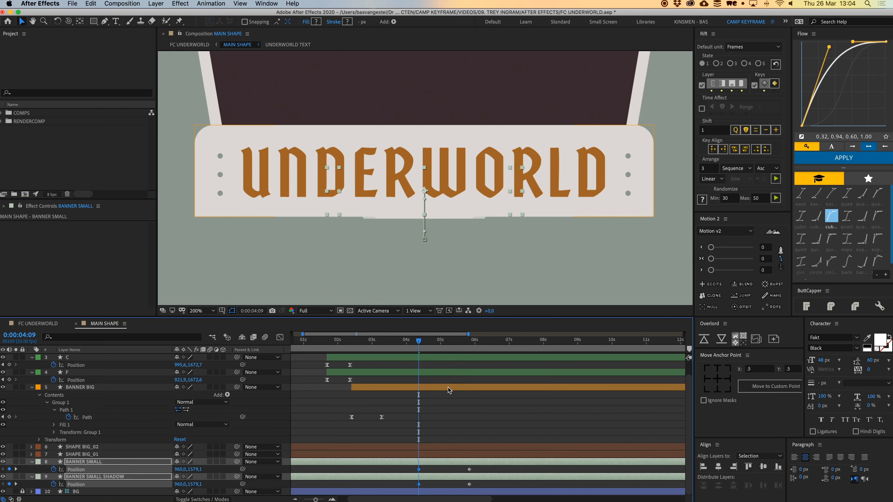
key("alt+[")
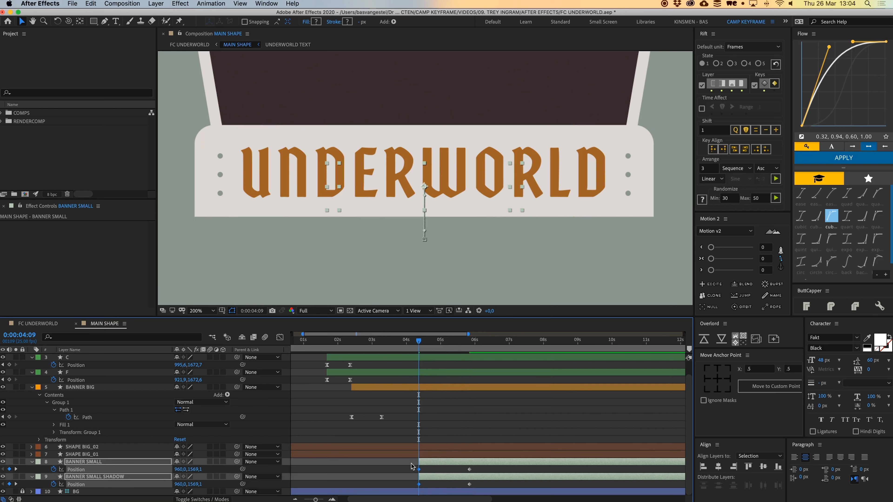
Apply the 0.32, 0.94, 0.60, 1.00 ease curve to both small banner layers' Position keyframes and preview the drop
left_click_drag(406, 464, 472, 489)
left_click(837, 163)
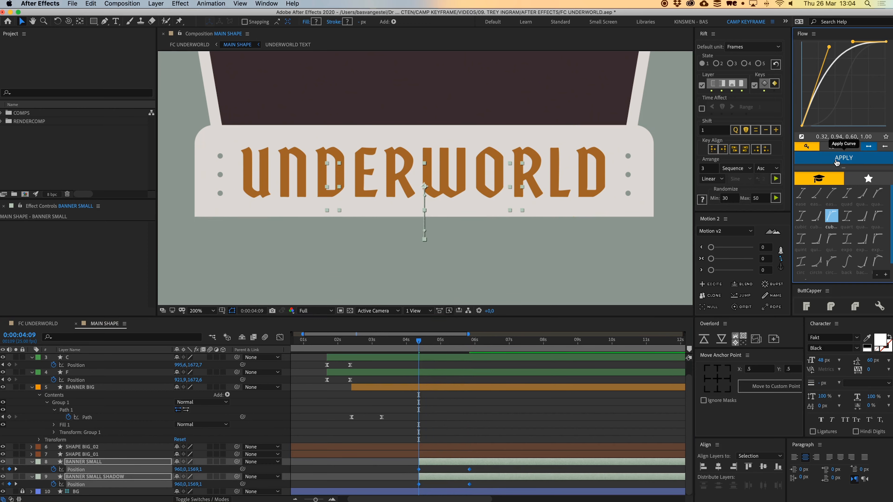
left_click(477, 409)
key("space")
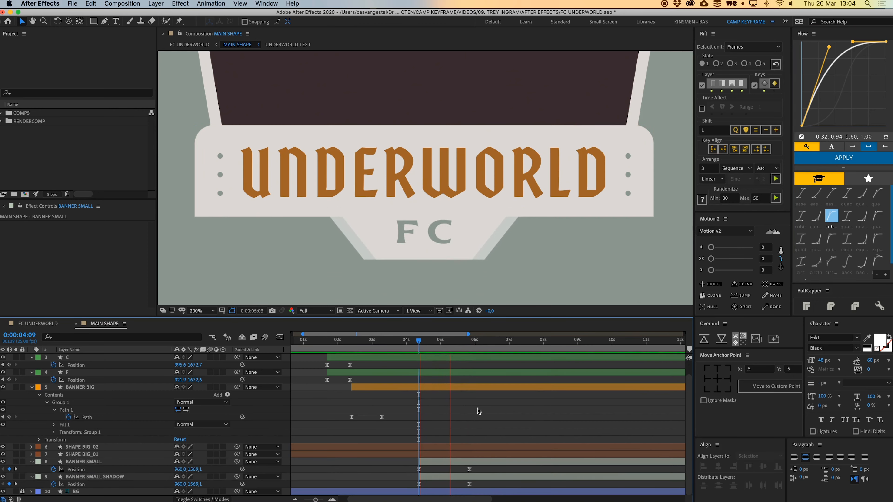
key("space")
Shorten the small banners' drop by moving their end Position keyframes to about 5 seconds, reapply the ease curve, and review the timing
left_click_drag(486, 468, 440, 486)
left_click_drag(453, 486, 401, 459)
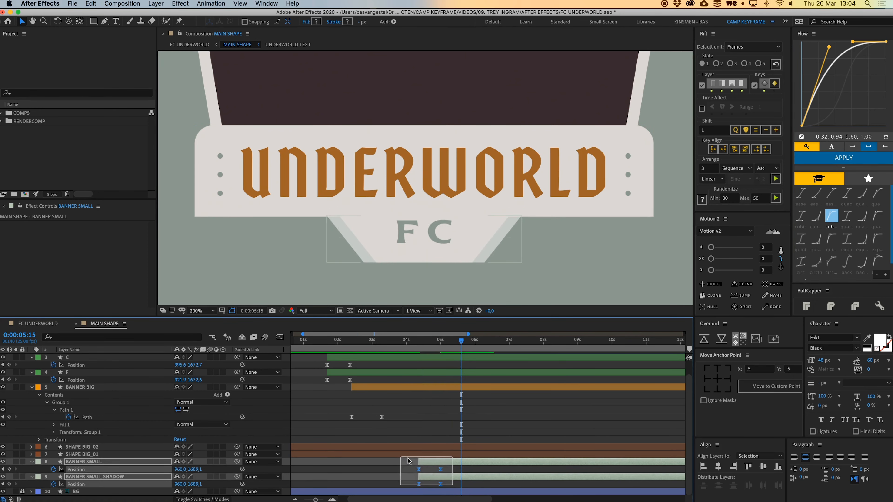
left_click(834, 162)
left_click(520, 399)
left_click_drag(438, 348, 401, 347)
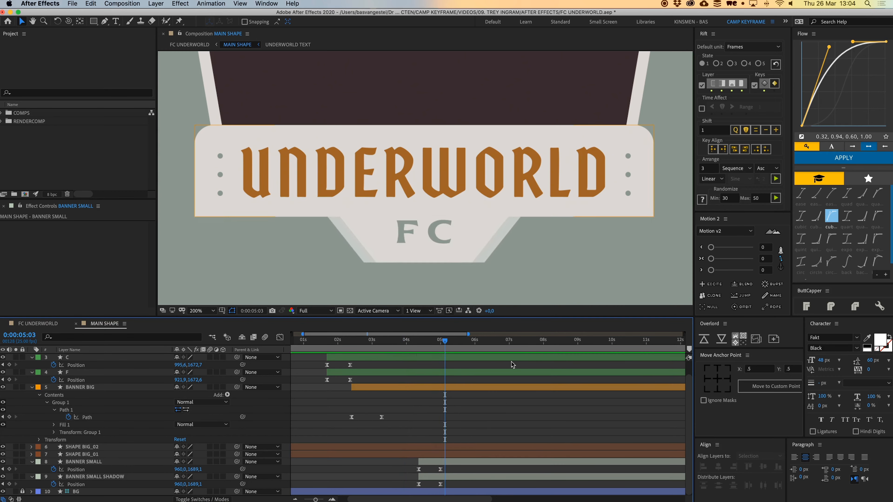
left_click(519, 228)
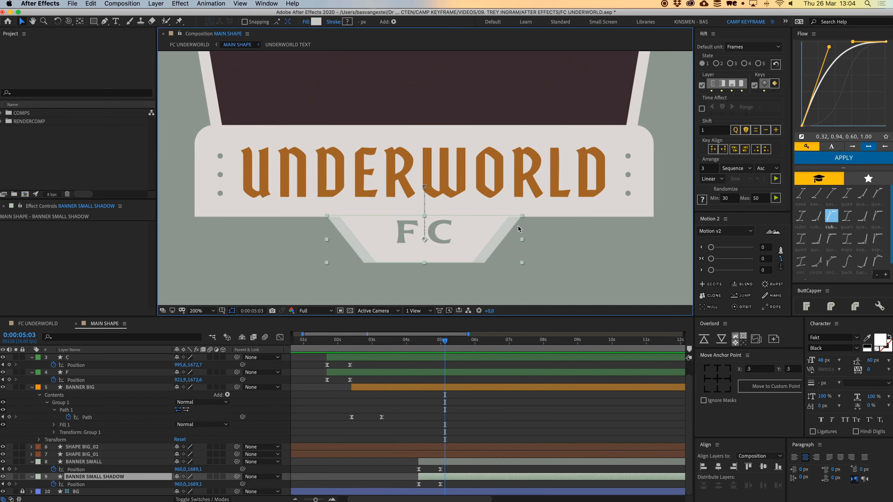
left_click_drag(523, 240, 511, 245)
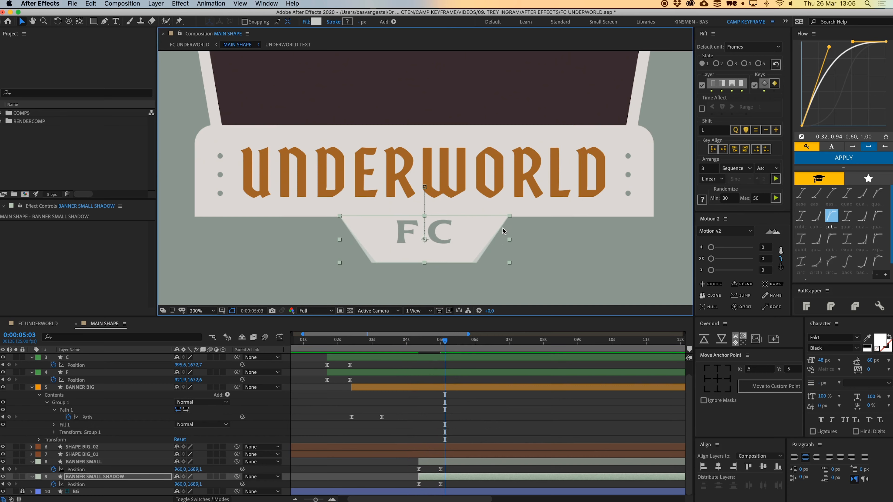
key("ctrl+z")
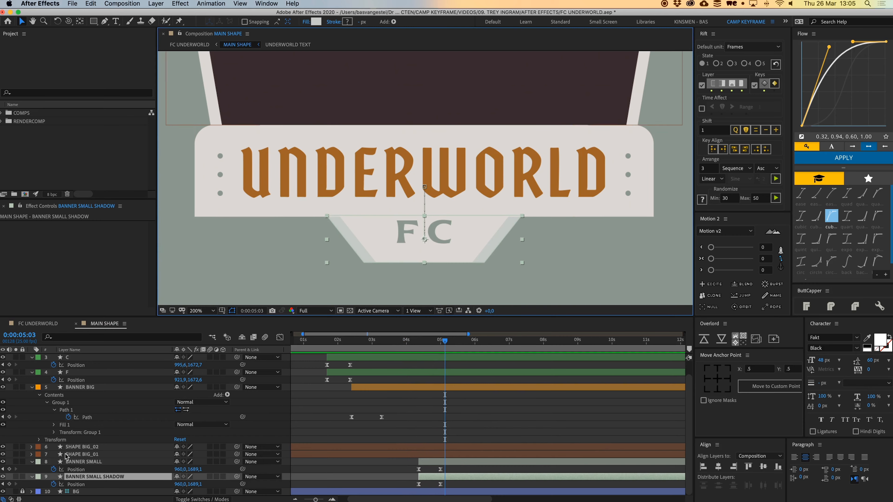
Keyframe the Path of BANNER SMALL SHADOW in its full shape and shift that keyframe to just past 6 seconds
left_click(32, 477)
scroll(53, 472, "down", 3)
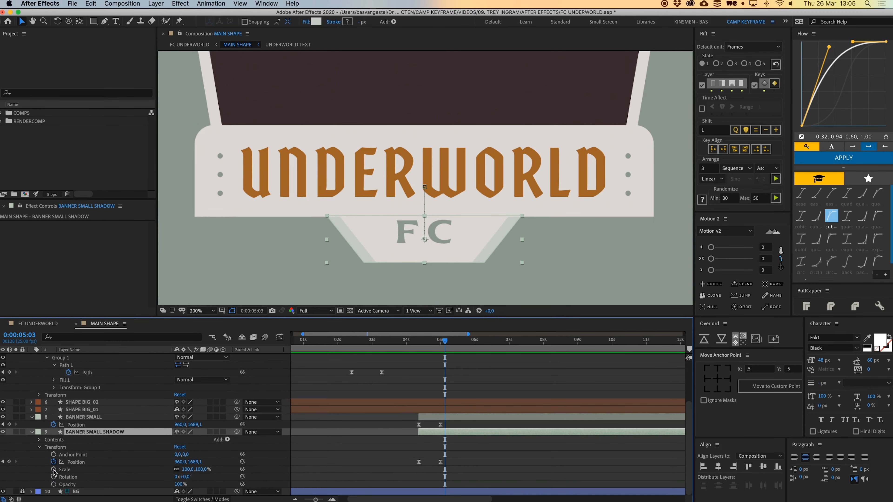
left_click(40, 440)
left_click(47, 447)
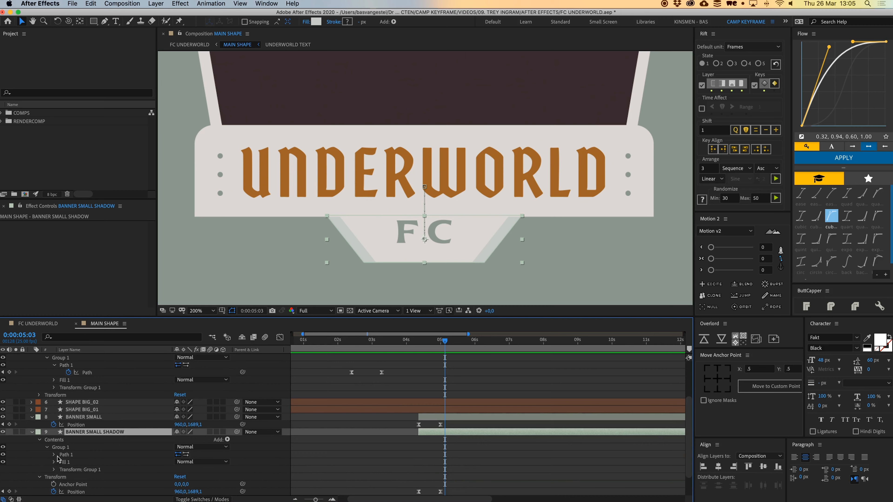
left_click(54, 454)
left_click(69, 462)
scroll(509, 459, "down", 2)
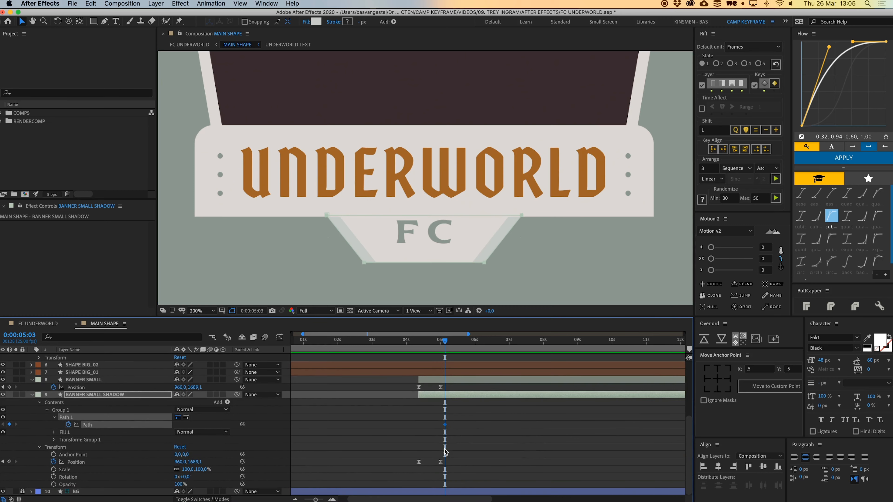
left_click_drag(445, 425, 480, 425)
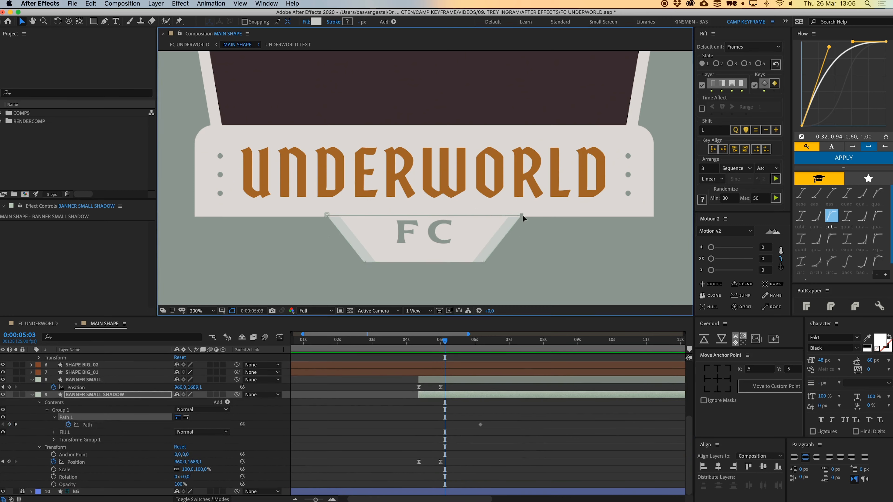
At 0:00:05:03, nudge the shadow path's side points inward on both sides so it hides behind the small banner
key("shift+Left")
key("shift+Left")
key("shift+Left")
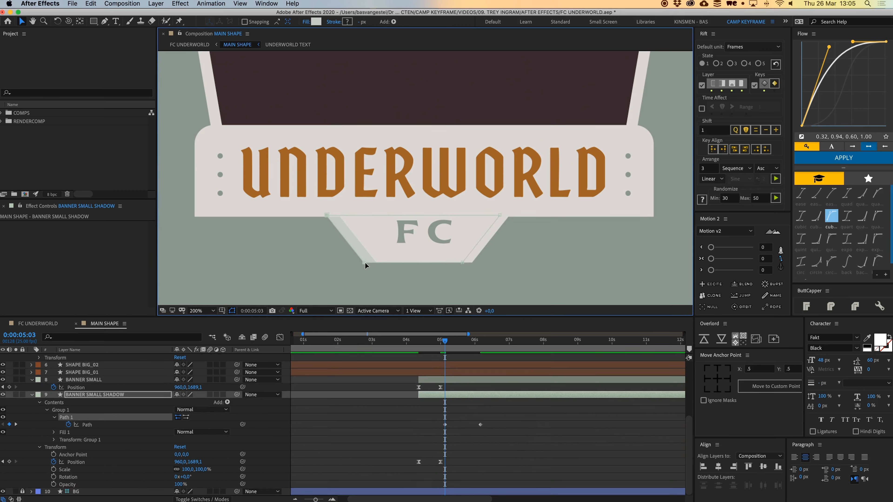
key("shift+Right")
key("shift+Right")
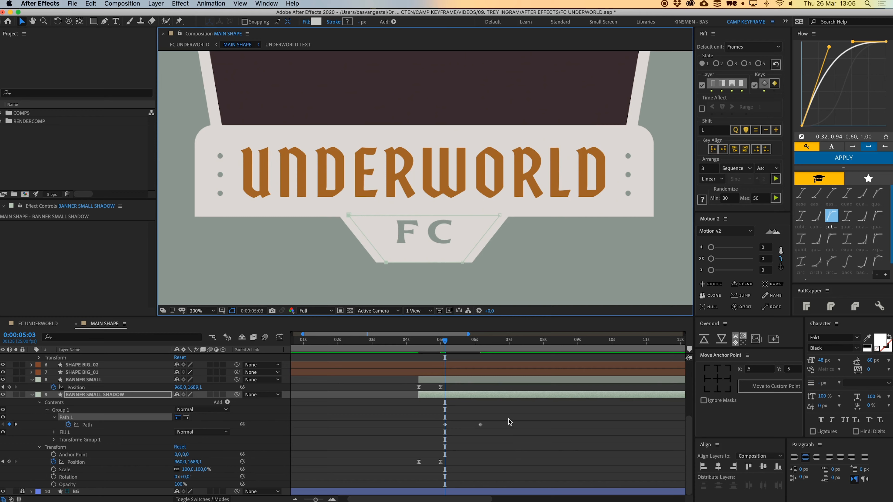
Ease the shadow's Path keyframes with the 0.32, 0.94, 0.60, 1.00 curve, move them to start just before its Position keyframes, and preview
left_click_drag(510, 422, 424, 426)
left_click(856, 157)
left_click_drag(445, 348, 425, 344)
left_click_drag(426, 424, 416, 424)
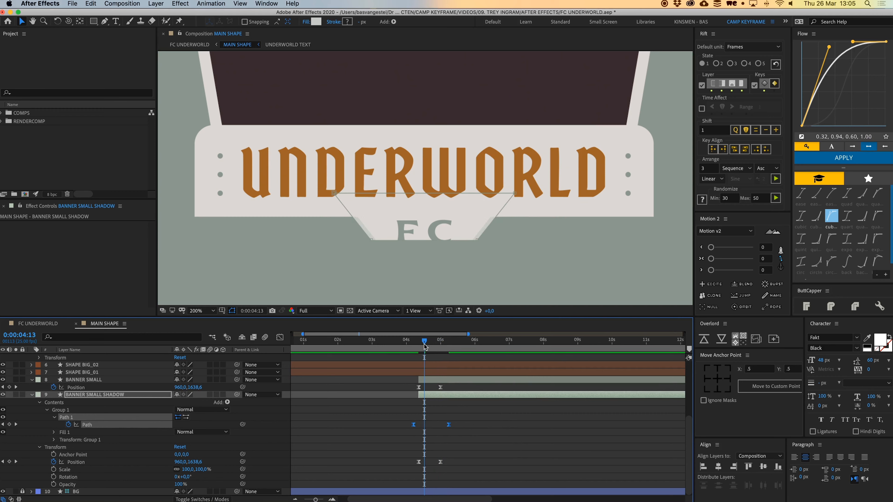
key("shift+Page_Up")
key("space")
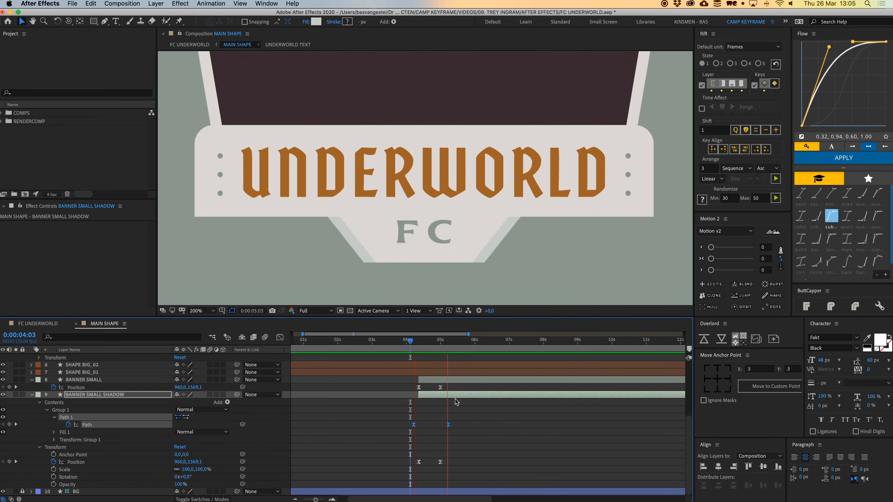
Shift the shadow's Path keyframes slightly later to start with its Position animation at 0:00:04:09, and preview
left_click_drag(449, 425, 454, 425)
left_click_drag(450, 343, 420, 346)
key("space")
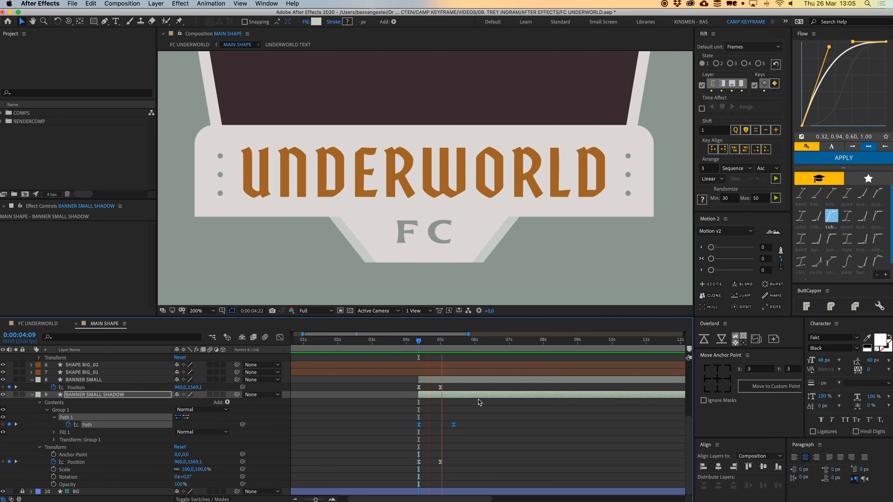
Move the C and F layers below SHAPE BIG_01 and parent both to BANNER SMALL
left_click(508, 424)
key("u")
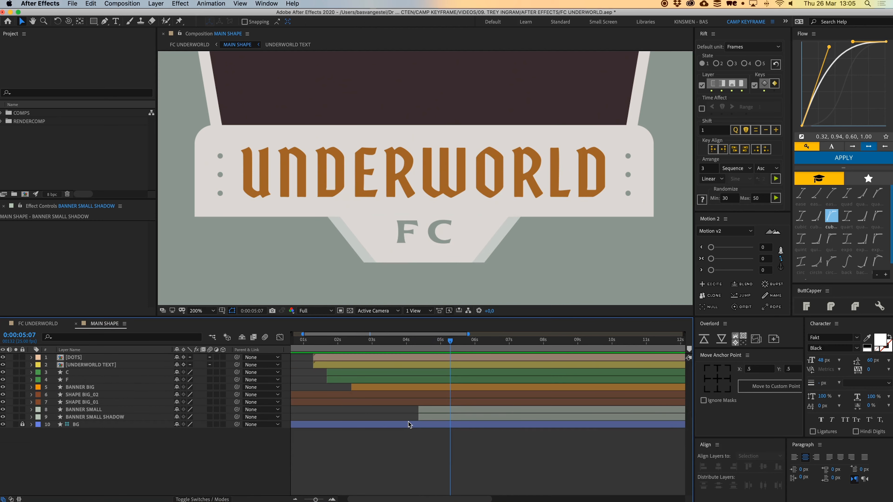
left_click(75, 372)
left_click(77, 380, "shift")
left_click_drag(76, 381, 93, 408)
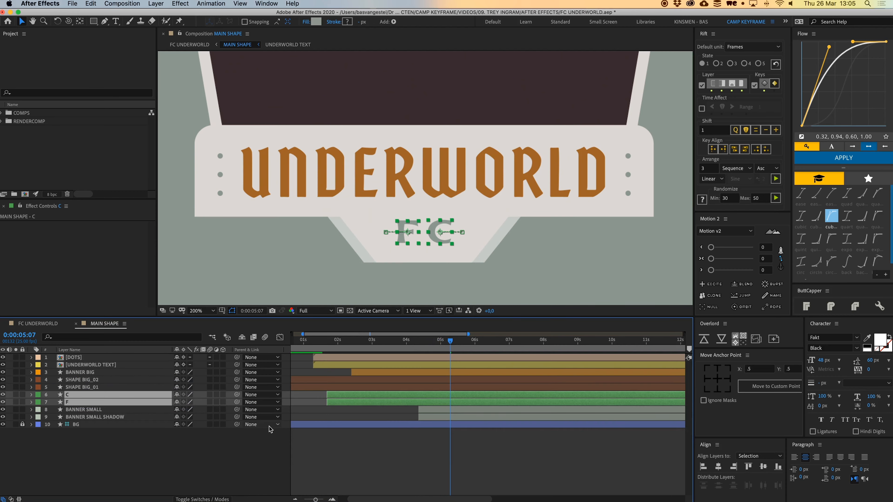
left_click_drag(236, 402, 193, 411)
left_click(411, 457)
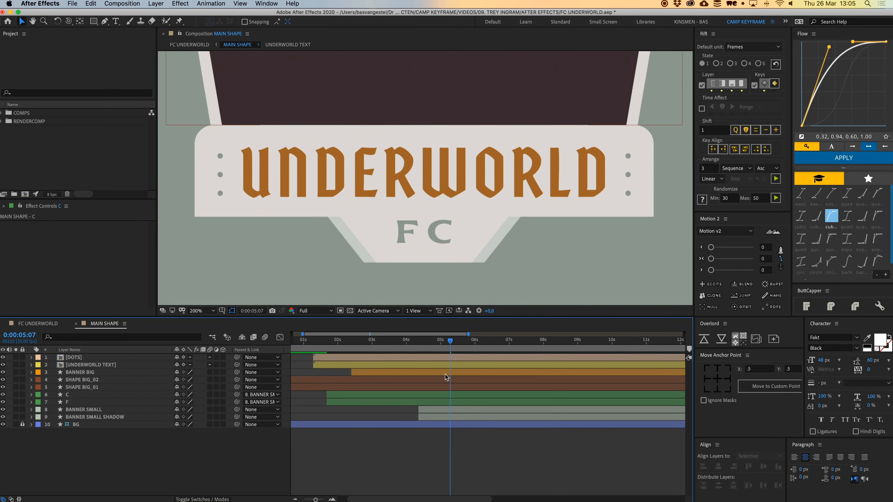
Shift BANNER SMALL and BANNER SMALL SHADOW together to start at 0:00:02:14, and preview the timing
left_click(430, 409)
left_click(431, 416, "shift")
scroll(450, 415, "left", 2)
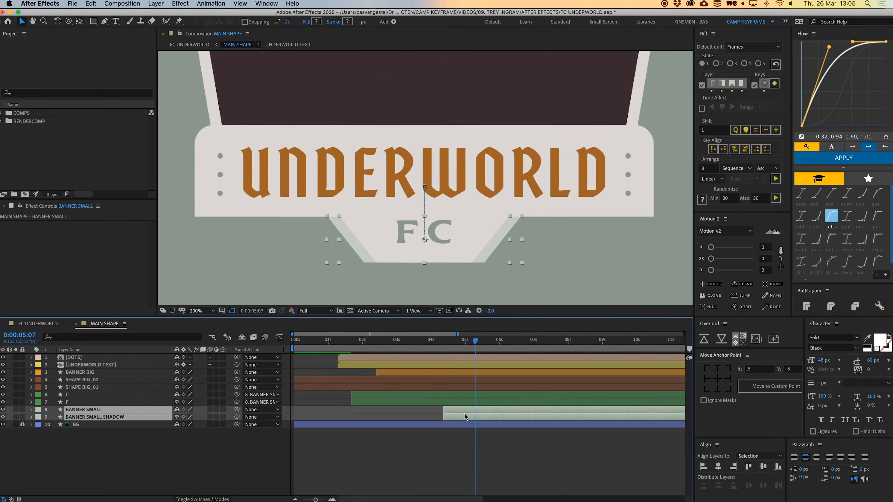
left_click_drag(437, 349, 382, 348)
left_click_drag(459, 414, 397, 414)
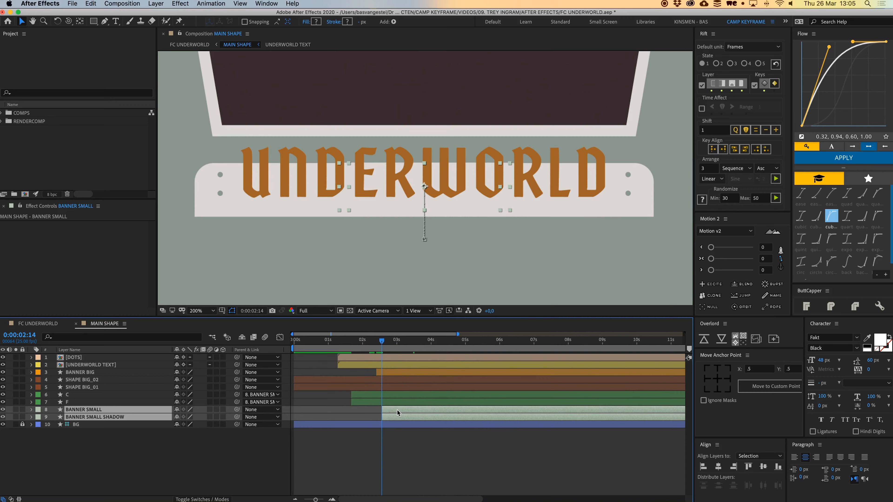
left_click_drag(382, 346, 362, 346)
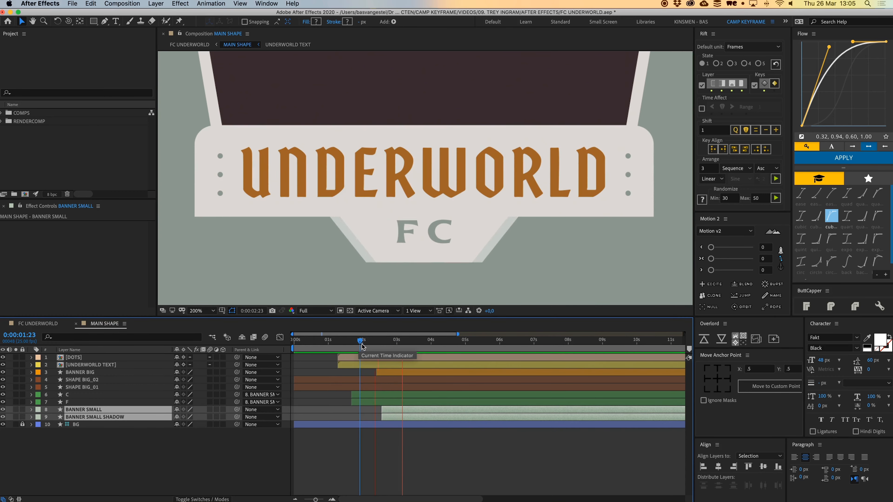
left_click(409, 459)
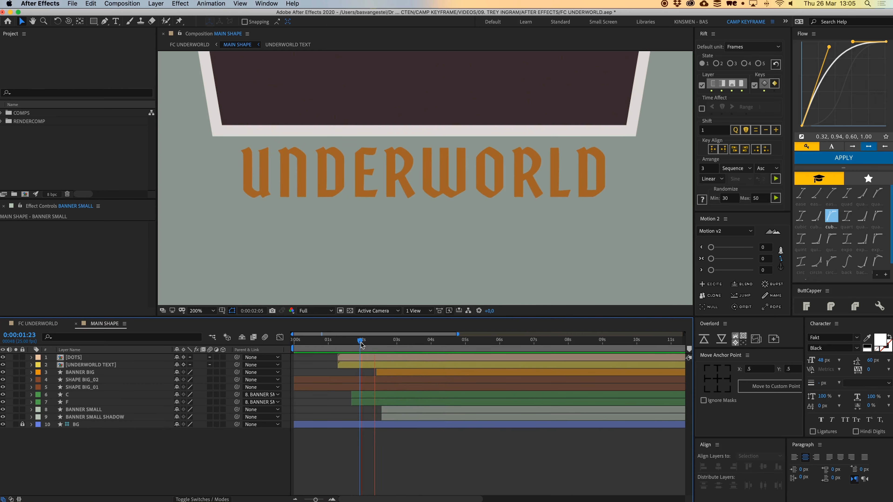
key("space")
scroll(474, 273, "down", 1)
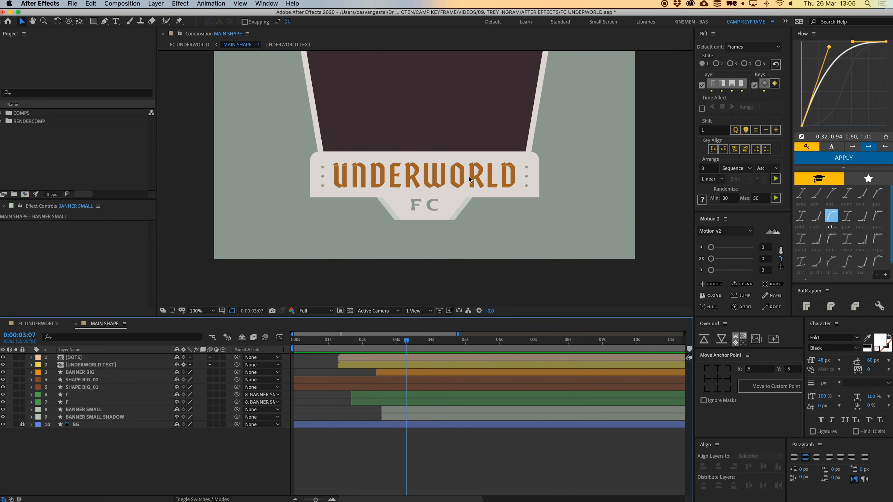
Shift the SHAPE BIG_01 and SHAPE BIG_02 layers to start just before 6 seconds
left_click(461, 181)
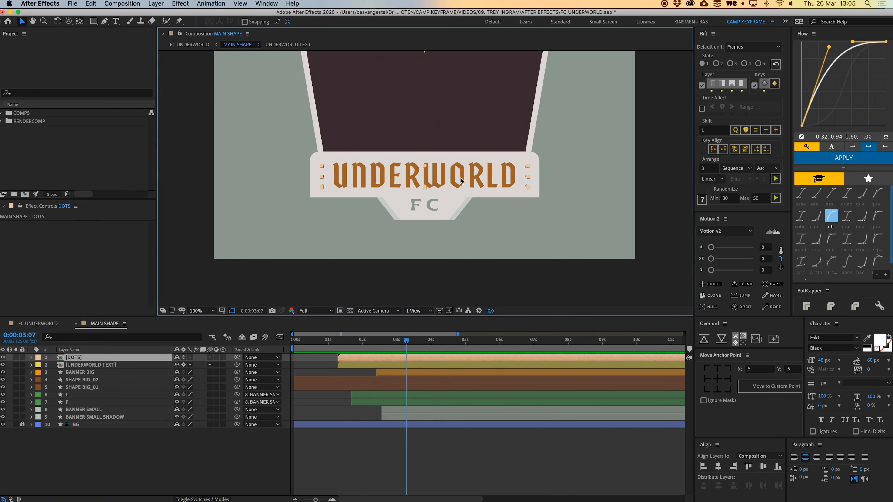
left_click(92, 365)
left_click_drag(406, 343, 395, 343)
left_click(350, 383)
left_click(349, 386, "shift")
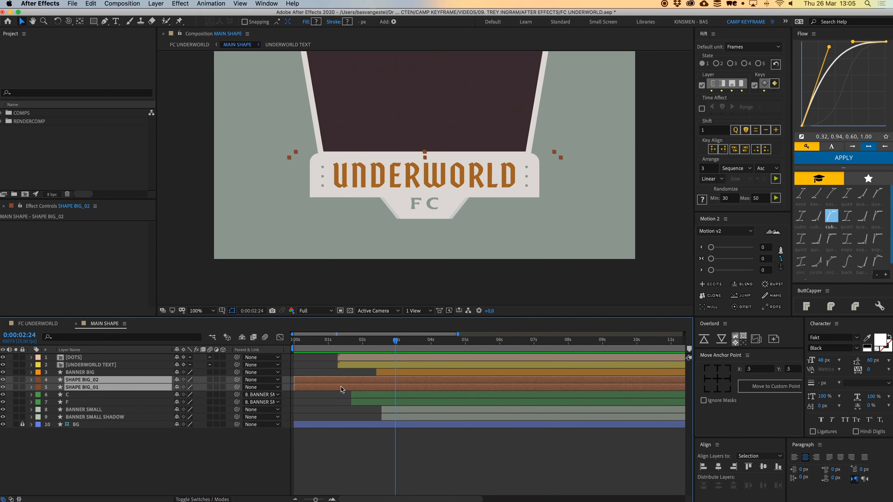
left_click_drag(350, 387, 541, 400)
mouse_move(383, 350)
left_mouse_down()
mouse_move(358, 345)
mouse_move(381, 347)
left_mouse_up()
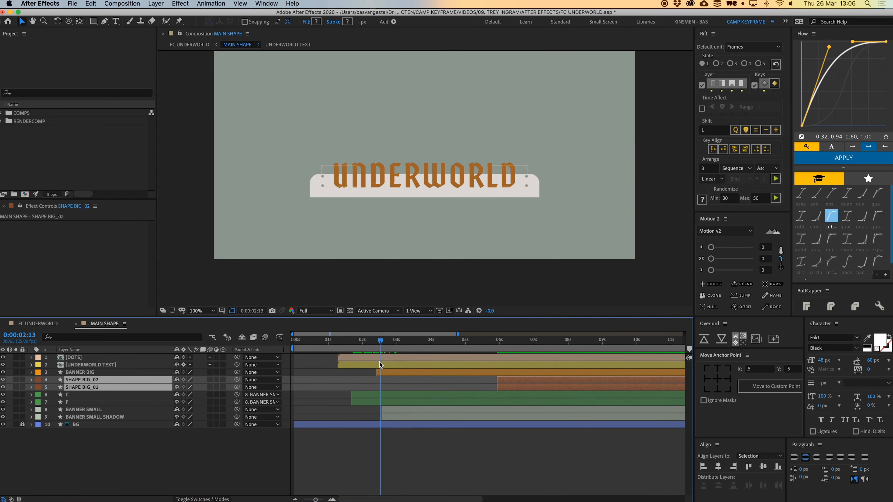
Move UNDERWORLD TEXT above DOTS and shift it to start just before the BANNER BIG layer
left_click(420, 174)
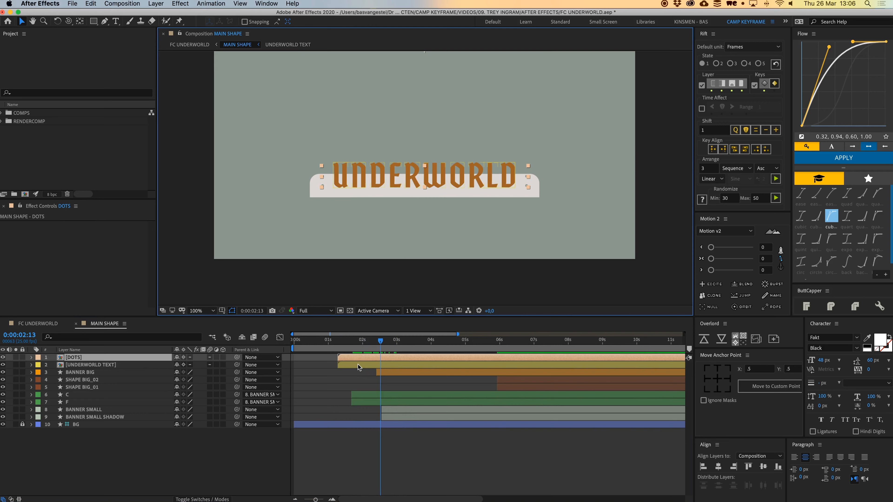
left_click(358, 365)
key("super+bracketright")
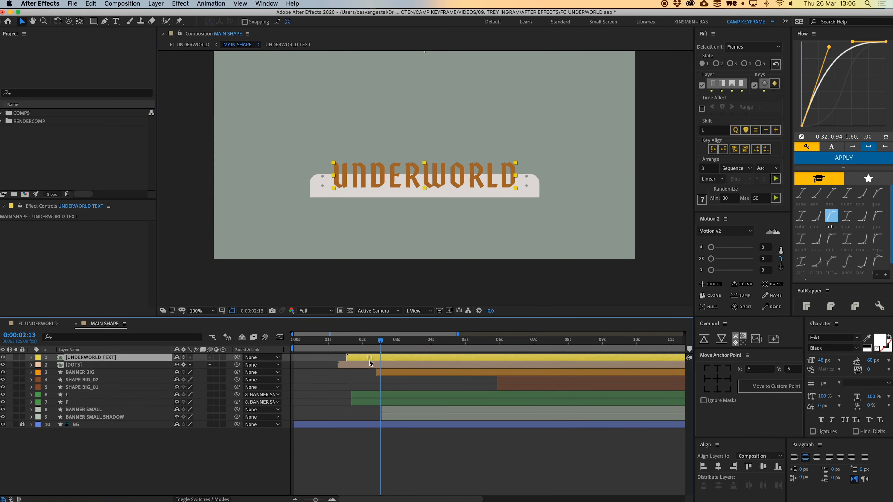
left_click_drag(370, 362, 393, 363)
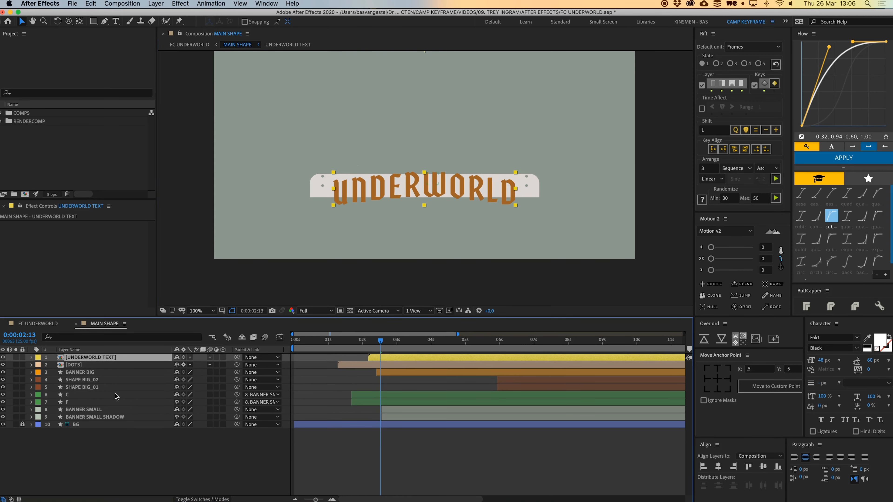
Duplicate the BANNER BIG layer and bring the copy to the top of the layer stack
left_click(87, 381)
left_click(88, 389)
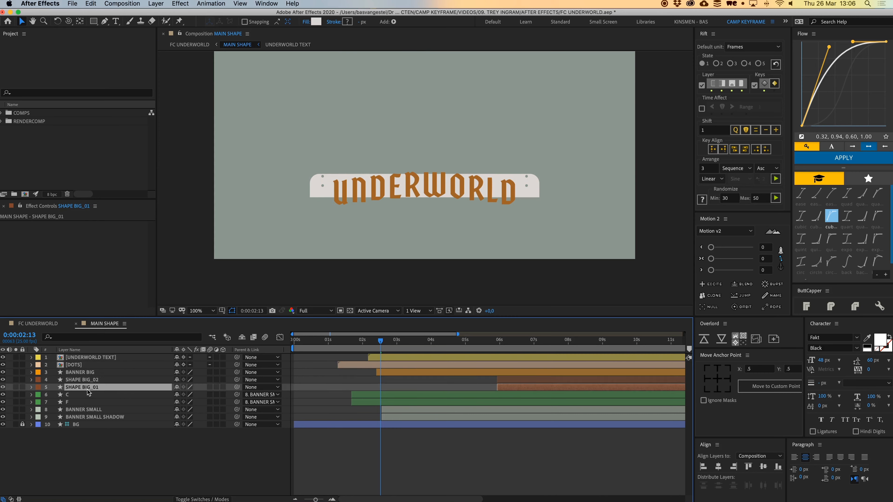
left_click(91, 373)
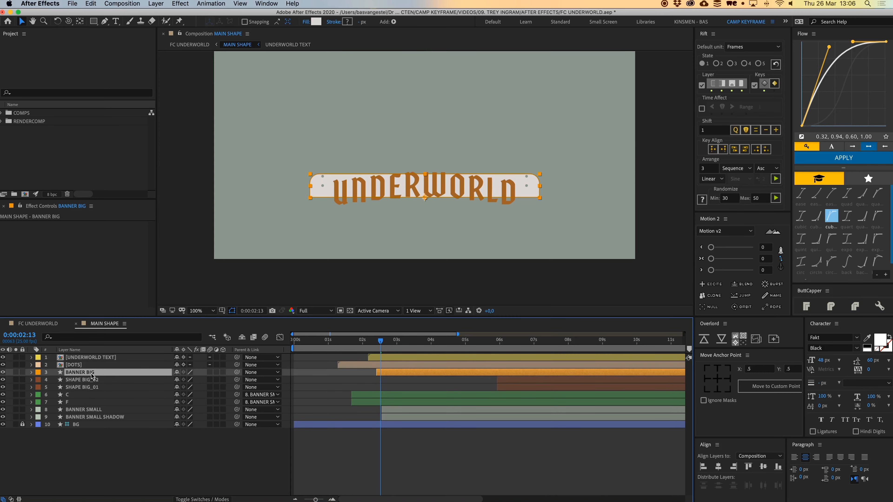
key("ctrl+d")
key("ctrl+shift+bracketright")
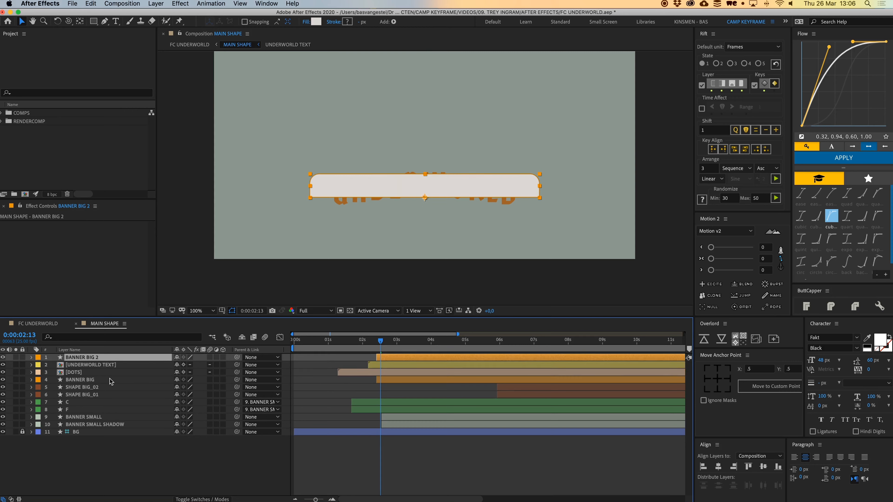
Rename the duplicated banner layer as MATTE and set its label color to None
key("Return")
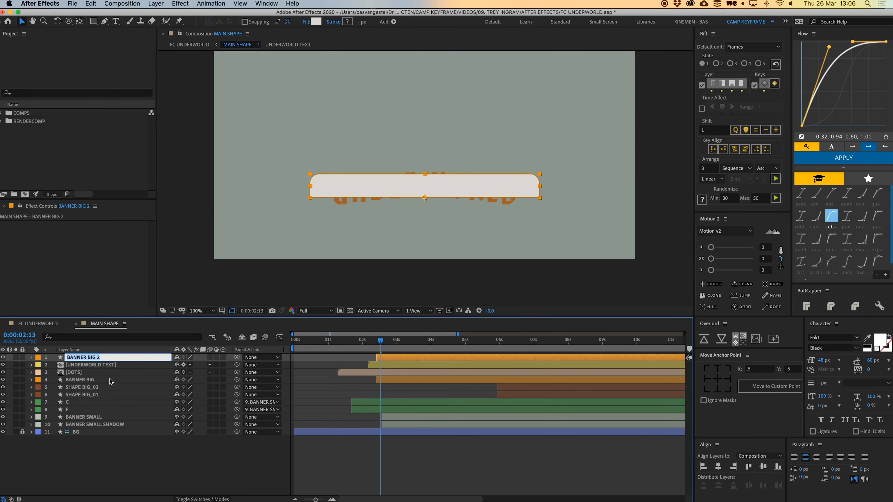
type("MATTE")
key("Return")
left_click(38, 357)
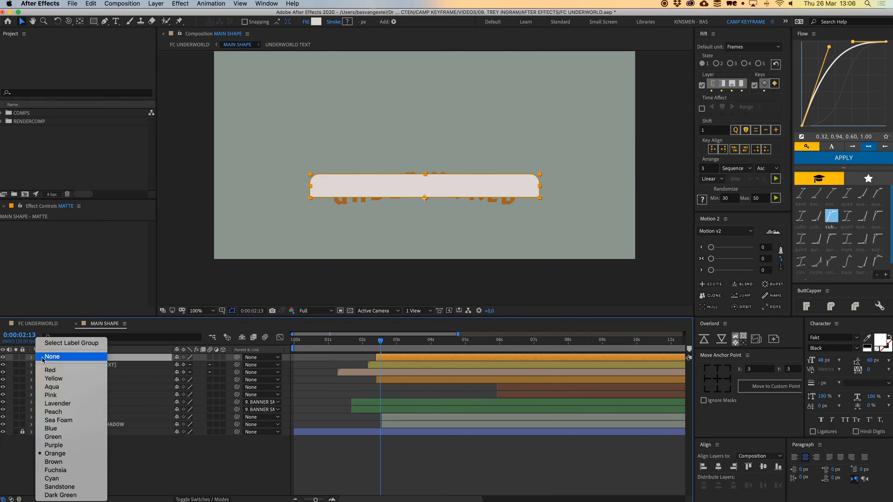
left_click(50, 358)
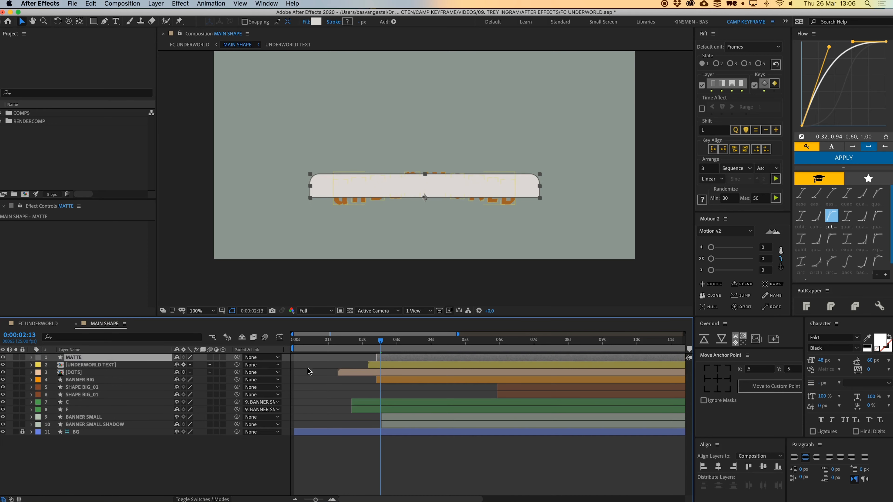
Set the UNDERWORLD TEXT layer's track matte to Alpha, using the MATTE layer above it
left_click(379, 367)
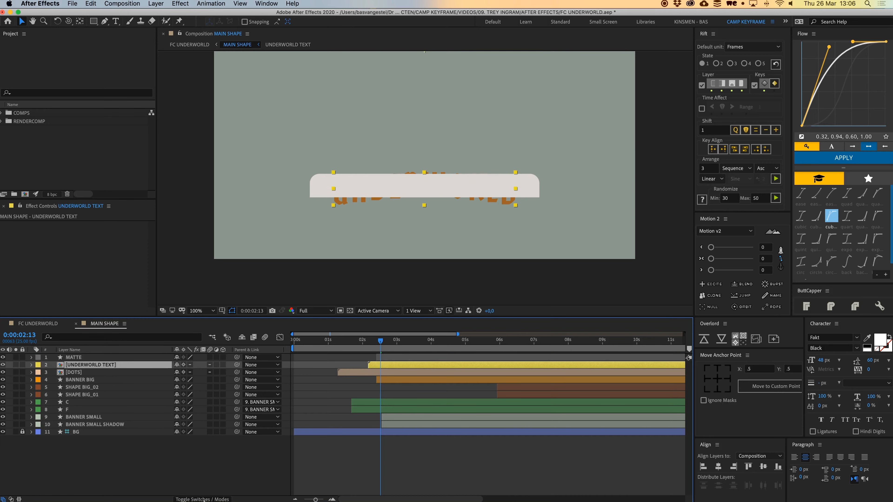
left_click(203, 499)
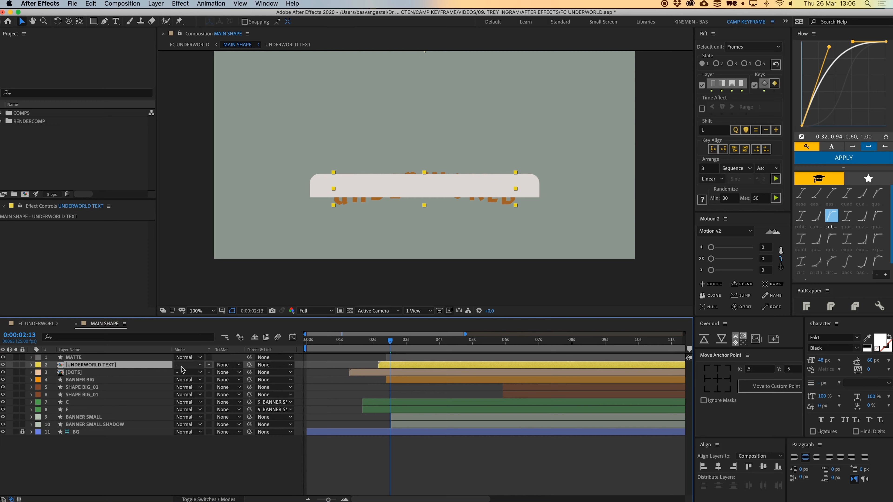
left_click(238, 366)
left_click(256, 390)
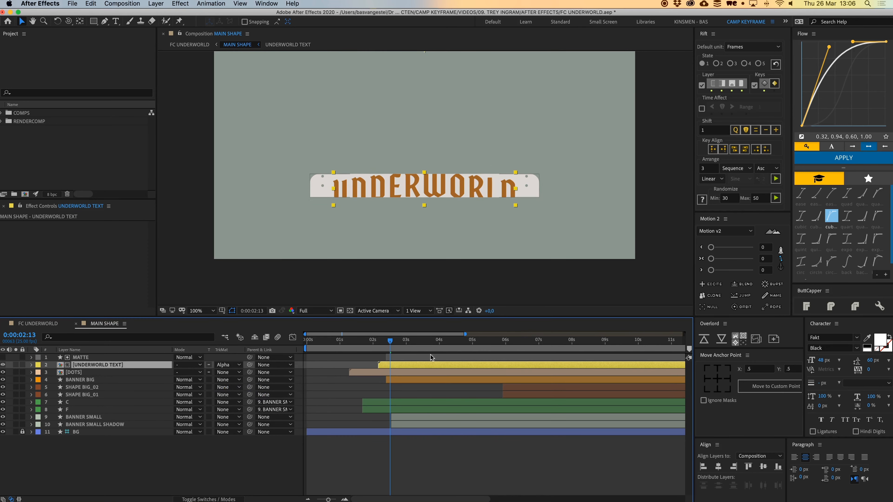
Preview the masked text reveal and parent the MATTE layer to BANNER BIG
left_click(402, 358)
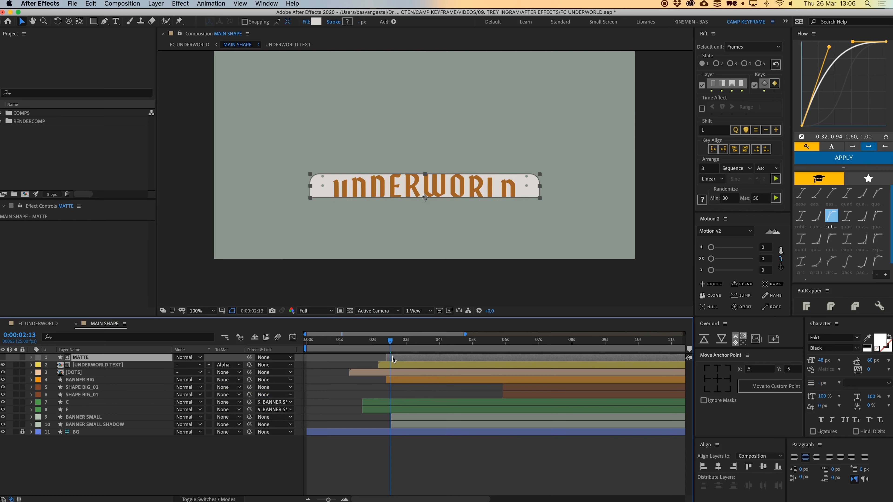
left_click_drag(391, 340, 380, 344)
key("space")
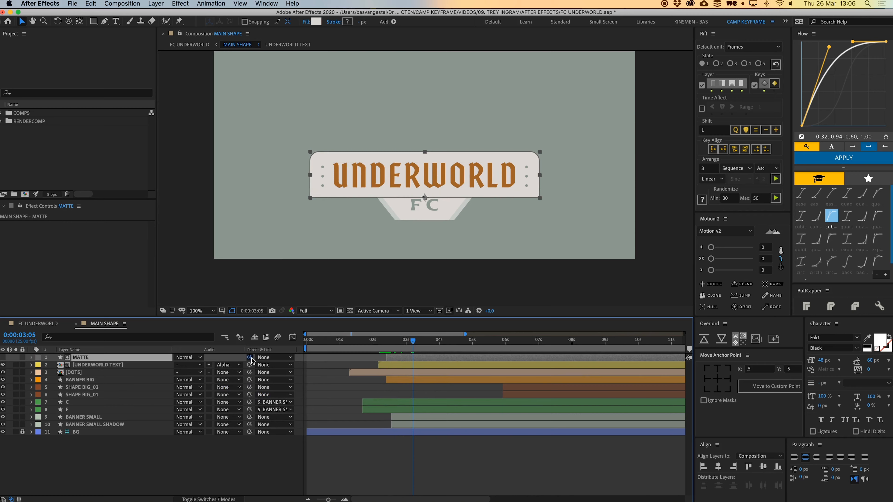
left_click_drag(249, 357, 81, 380)
left_click(405, 373)
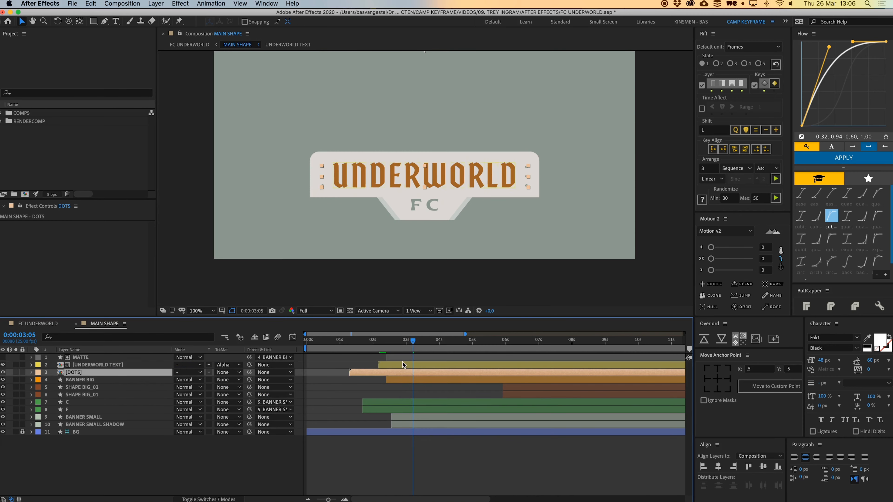
Try shifting BANNER BIG sideways at 0:00:02:13 to test the parented matte, and undo the move
left_click_drag(407, 341, 390, 340)
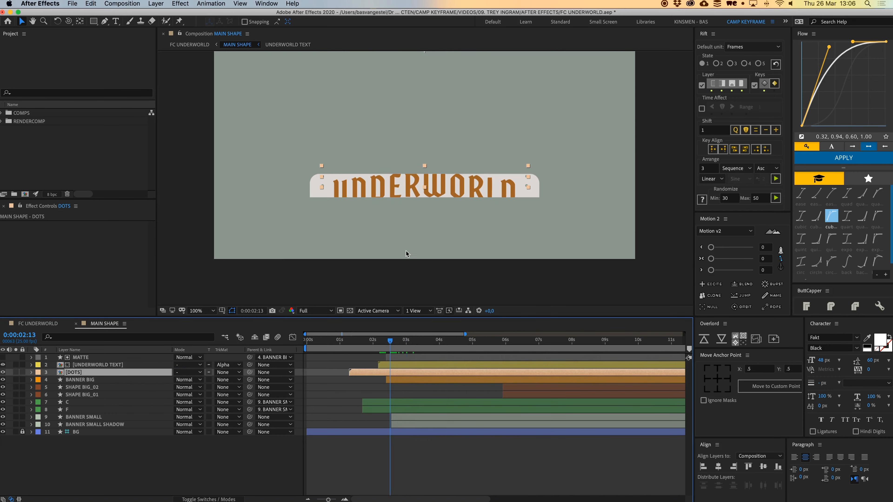
left_click(83, 382)
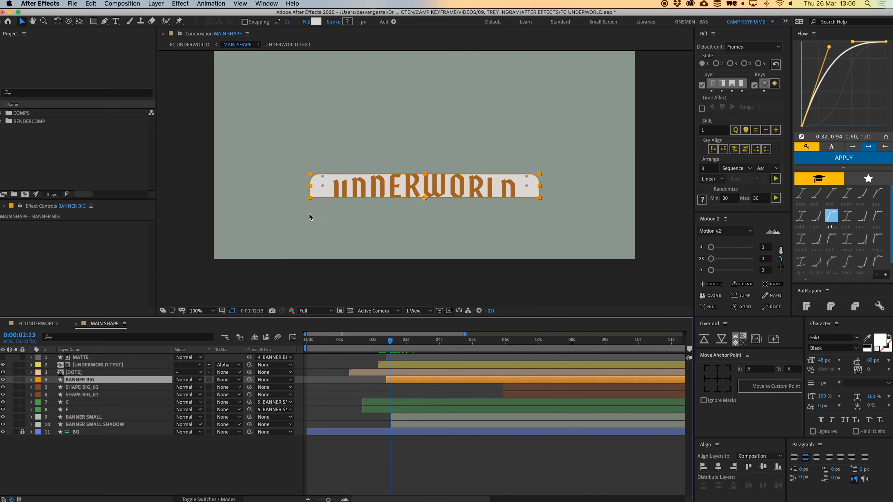
mouse_move(331, 184)
left_mouse_down()
mouse_move(352, 175)
mouse_move(343, 183)
left_mouse_up()
key("super+z")
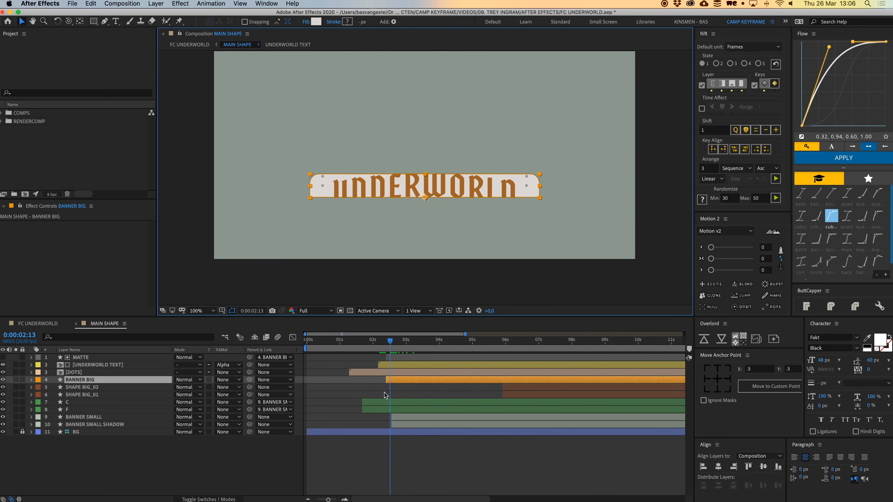
Preview the reveal and shift the UNDERWORLD TEXT layer to start just after BANNER BIG, at about 0:00:02:12
left_click(386, 395)
left_click_drag(390, 342, 376, 343)
key("space")
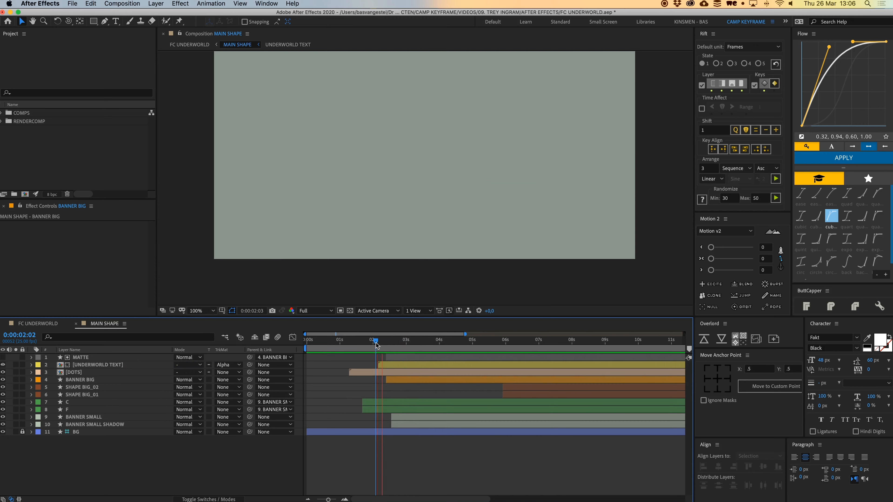
left_click(394, 367)
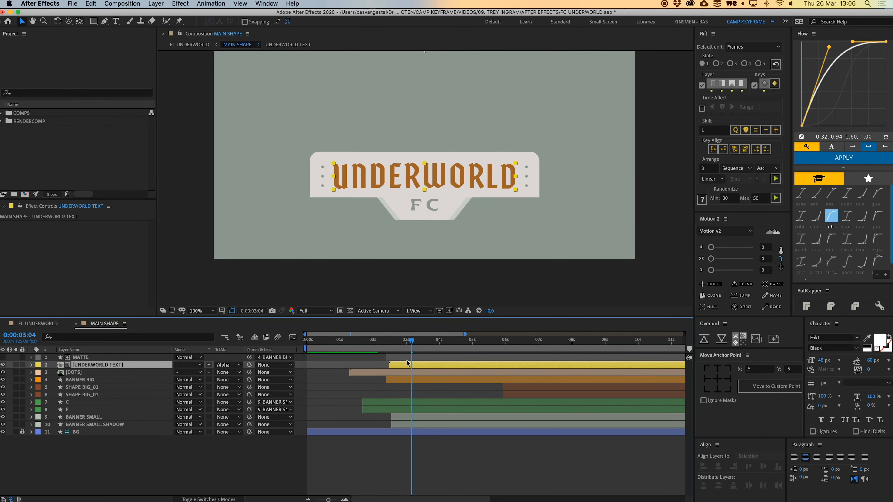
Shift the C, F, BANNER SMALL and BANNER SMALL SHADOW layers together about half a second later
mouse_move(404, 352)
left_mouse_down()
mouse_move(383, 344)
mouse_move(398, 344)
left_mouse_up()
left_click(414, 402)
left_click(417, 418, "shift")
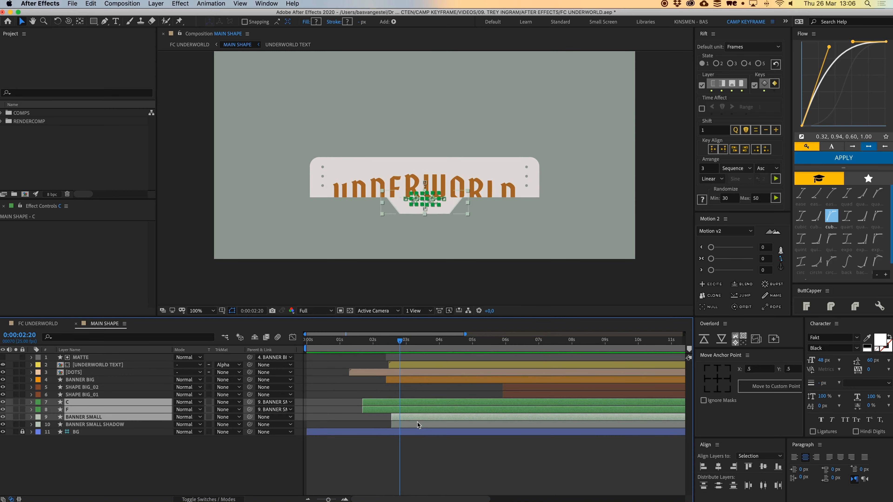
left_click(417, 424, "shift")
left_click_drag(418, 424, 435, 421)
Shift the DOTS layer to start just after UNDERWORLD TEXT, at about 0:00:02:17, and preview the staggered reveal
left_click_drag(400, 340, 412, 373)
left_click(406, 341)
left_click_drag(406, 343, 425, 376)
key("space")
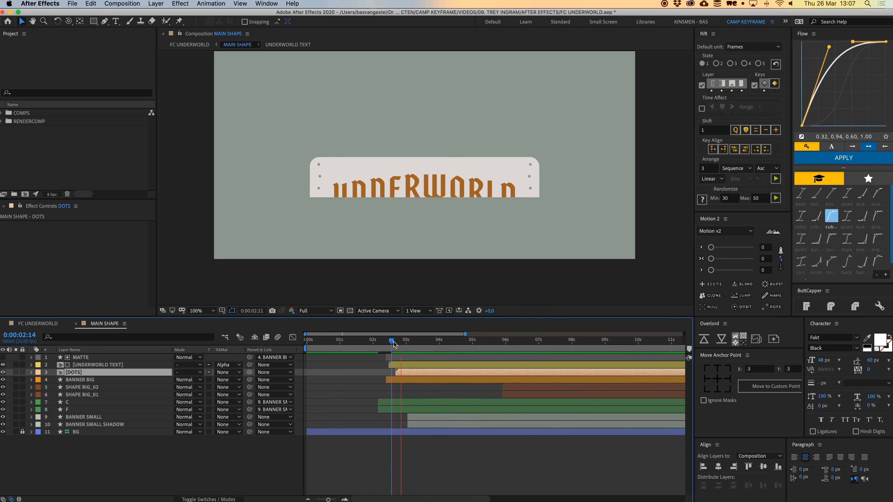
left_click_drag(406, 341, 372, 347)
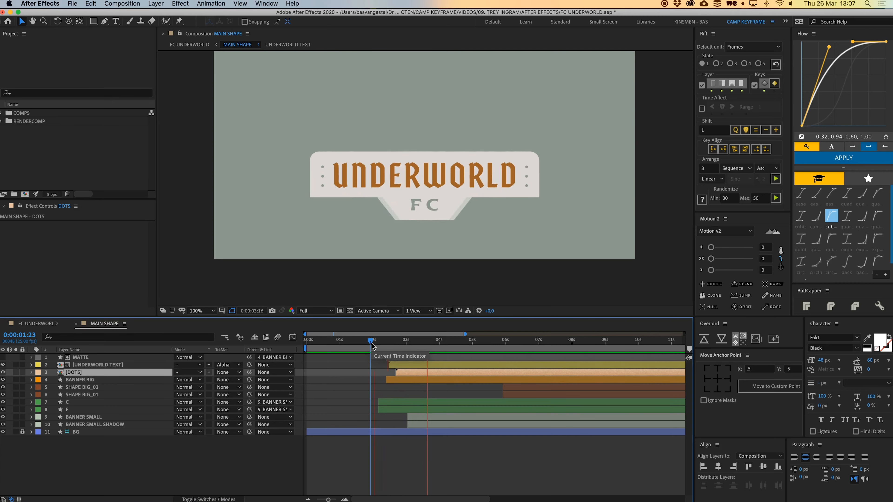
key("space")
Shift SHAPE BIG_02 and SHAPE BIG_01 to start at about 0:00:02:18 and stack them beneath BANNER SMALL SHADOW
left_click(458, 395)
left_click(519, 389)
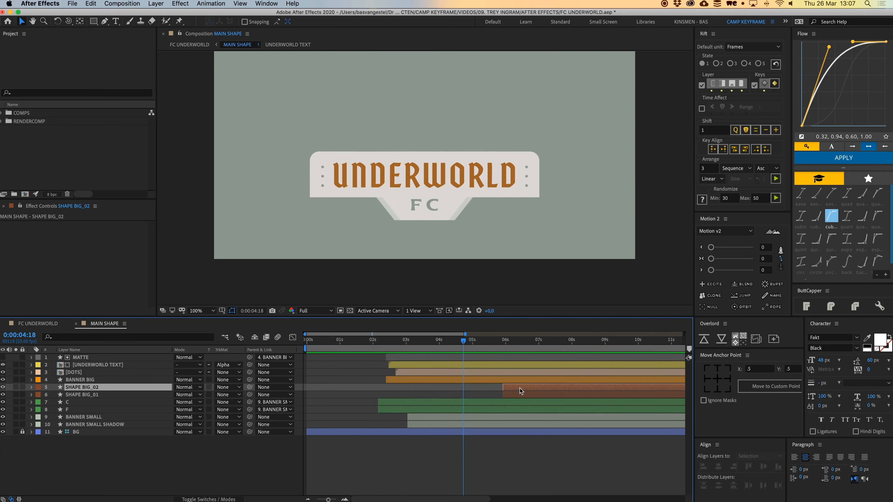
left_click(514, 395, "shift")
left_click_drag(514, 396, 418, 396)
scroll(444, 218, "down", 2)
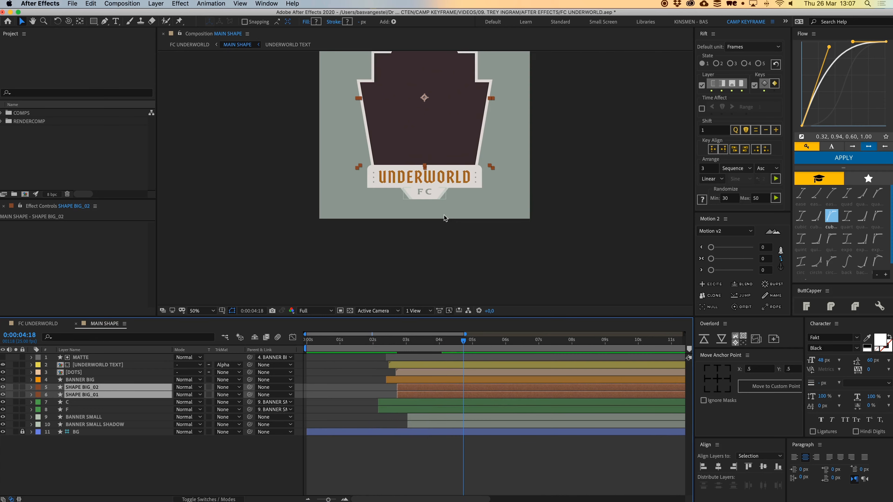
key("super+bracketright")
key("super+bracketright")
key("super+bracketright")
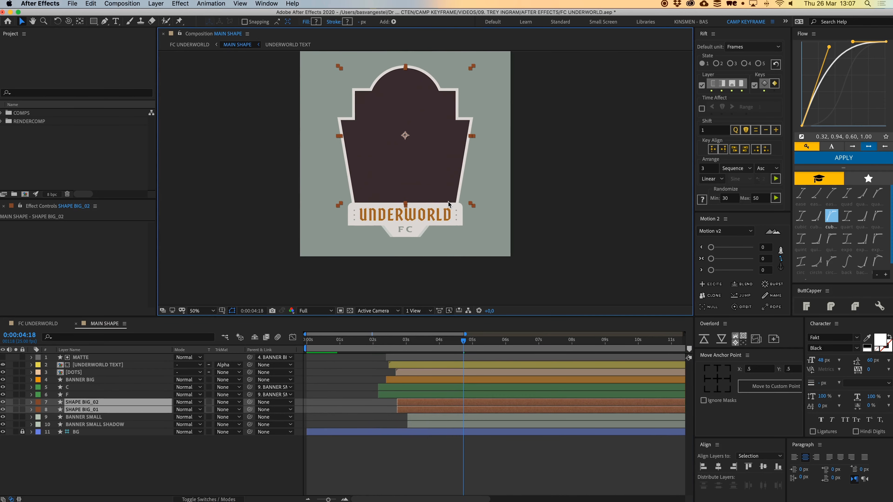
key("super+bracketleft")
left_click_drag(480, 182, 476, 197)
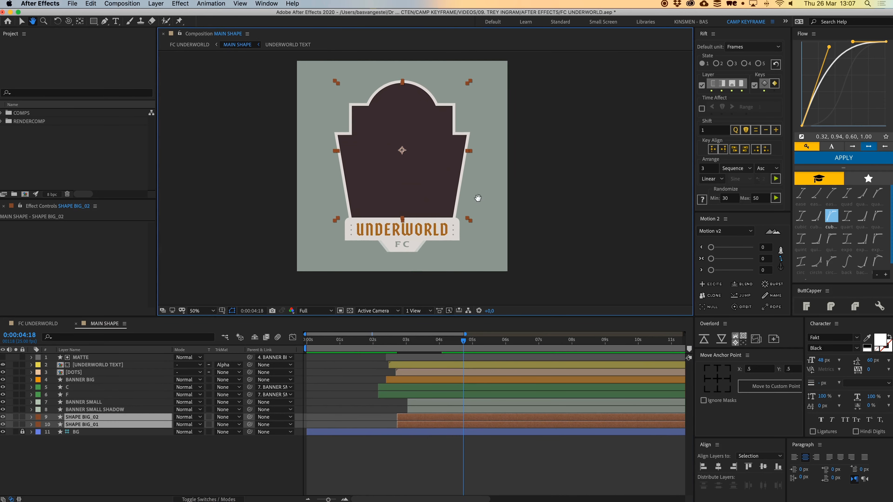
left_click(472, 457)
Shift SHAPE BIG_02 and SHAPE BIG_01 together to start at about 0:00:06:08, clear of the banner reveal
left_click_drag(464, 347, 402, 355)
left_click(423, 418)
left_click(423, 424, "shift")
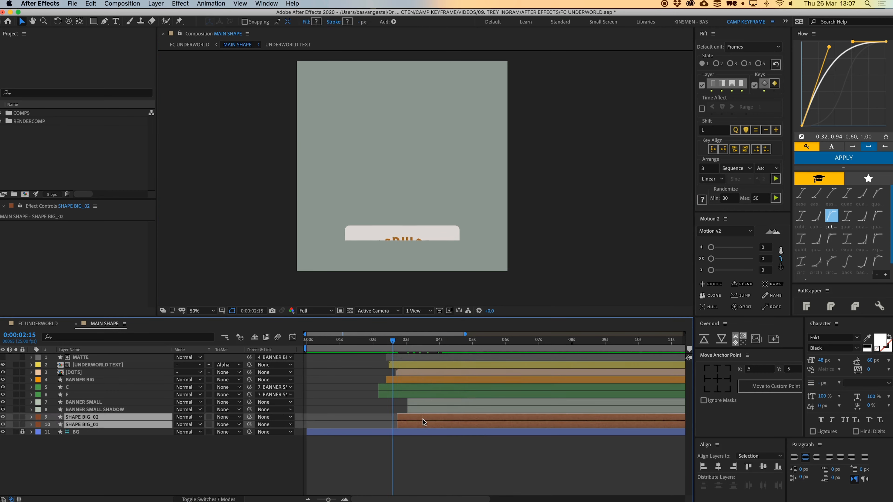
left_click_drag(424, 423, 543, 423)
left_click(416, 410)
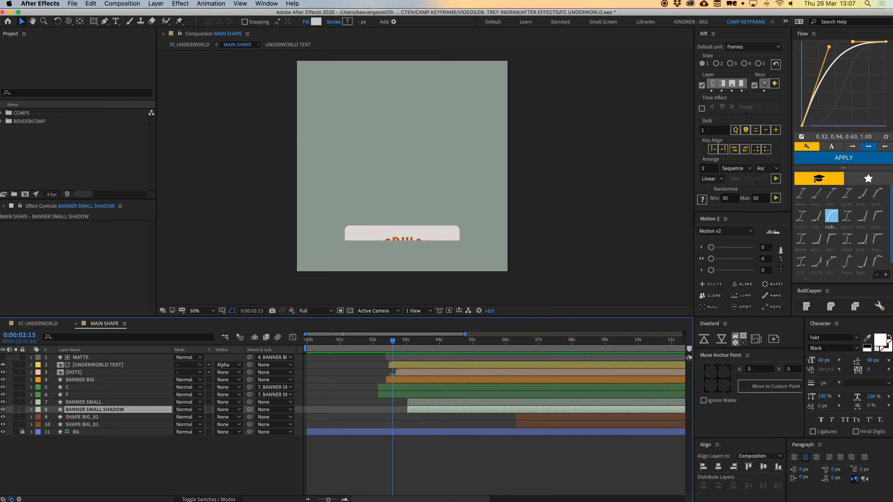
Add a null object above the MATTE layer in MAIN SHAPE
left_click(401, 357)
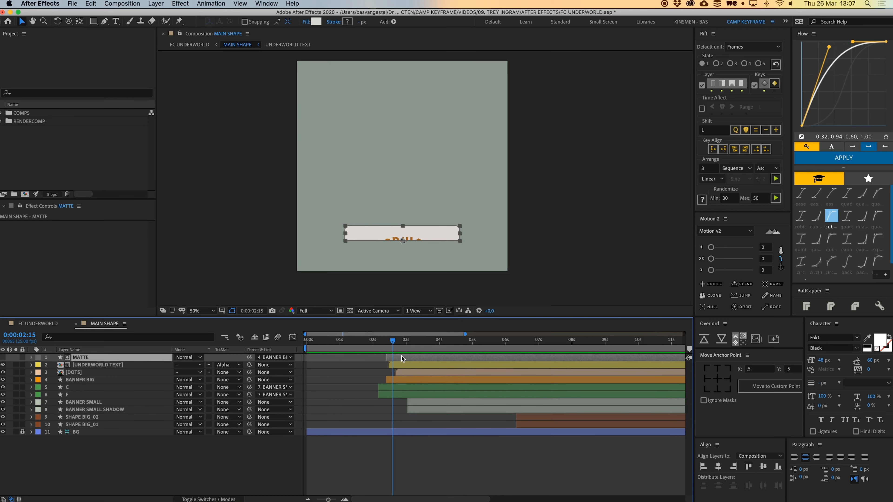
key("super+alt+shift+y")
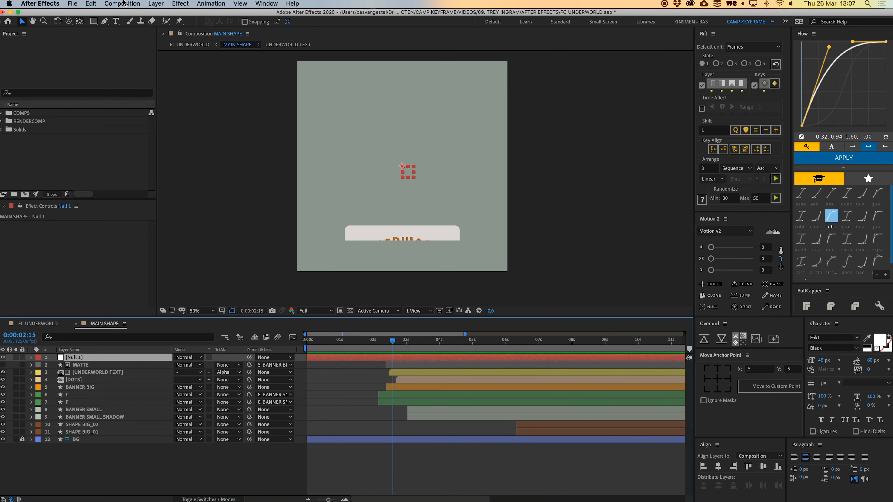
left_click(159, 3)
mouse_move(160, 14)
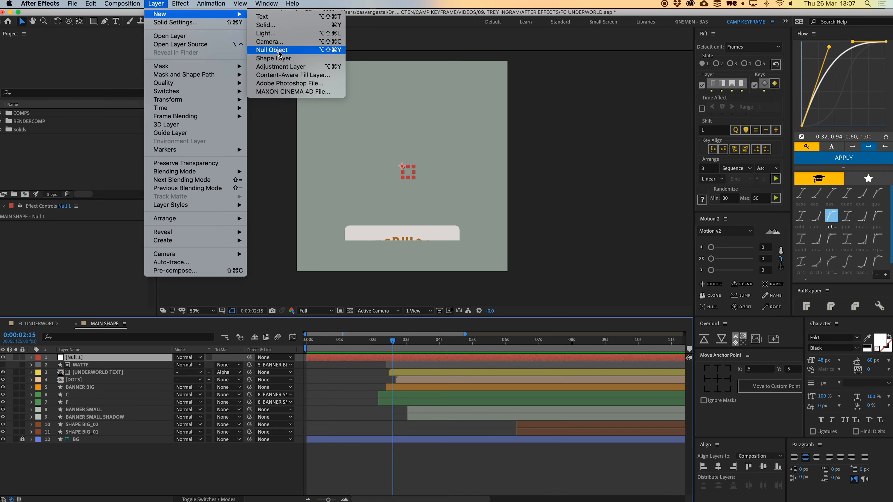
left_click(425, 276)
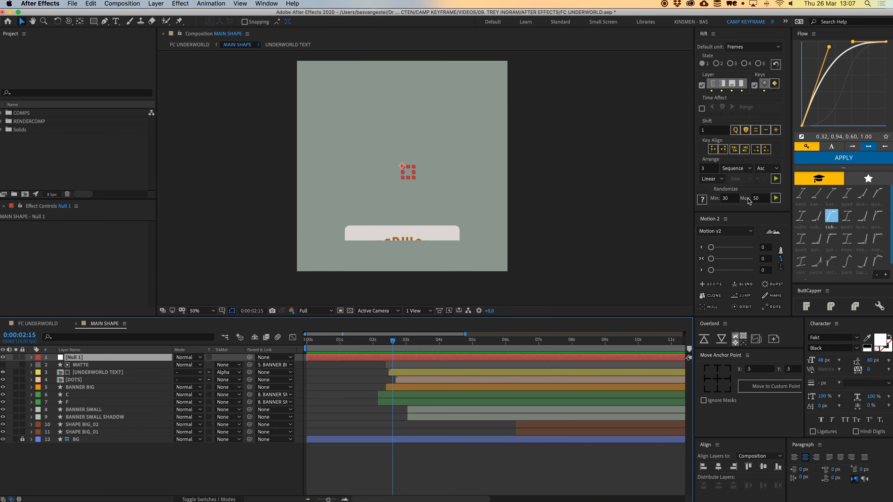
Centre the null's anchor point and place the null over the banner, centred horizontally in the composition
left_click(718, 378)
left_click_drag(408, 177, 409, 238)
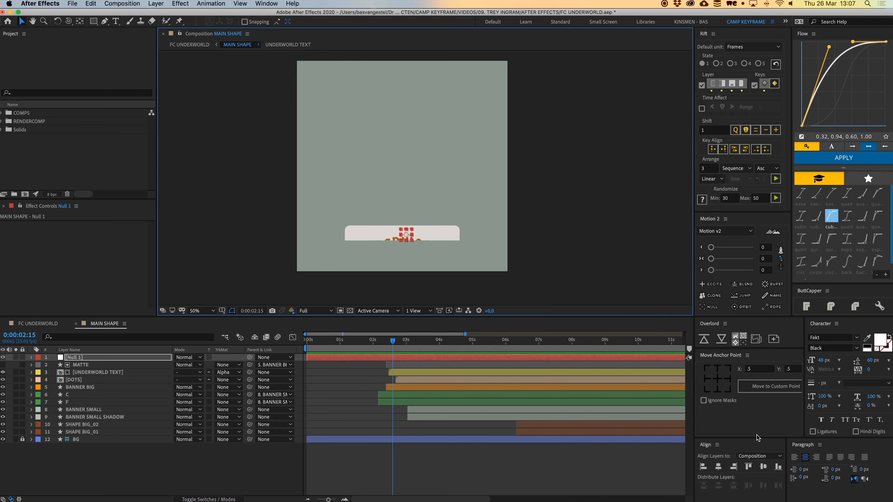
left_click(719, 467)
Rename the null layer BANNER MOVE UP
left_click(122, 359)
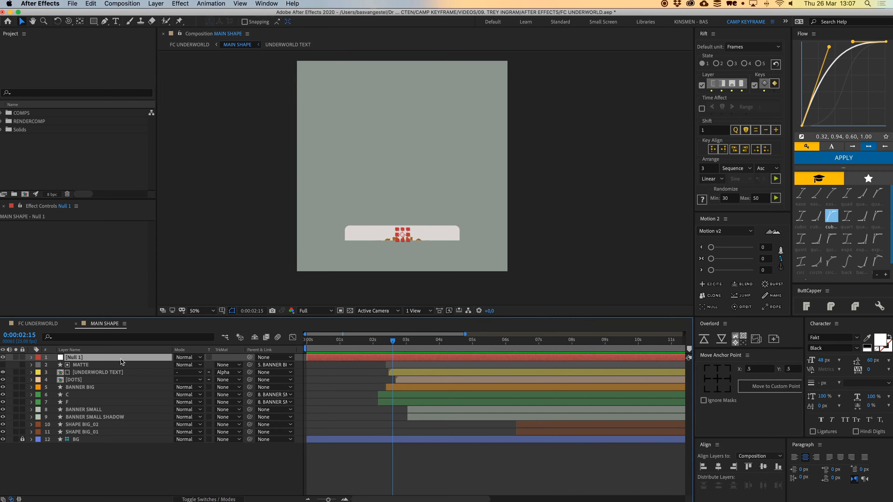
key("Return")
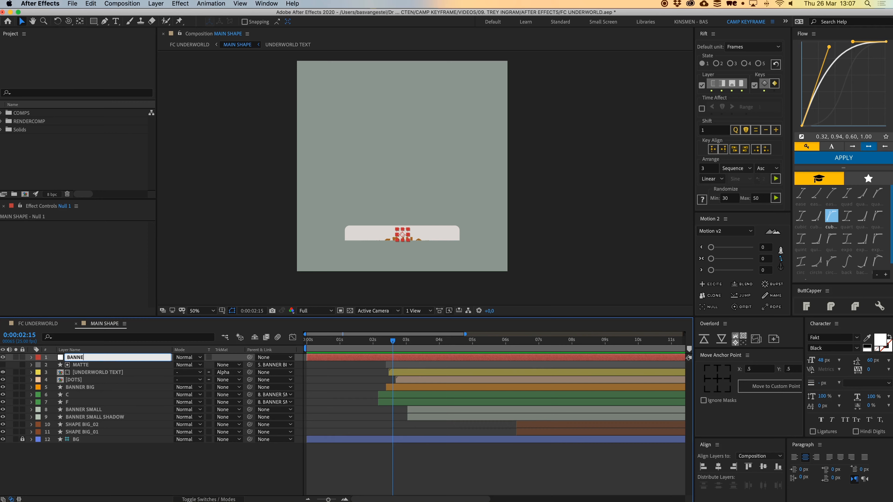
key("Return")
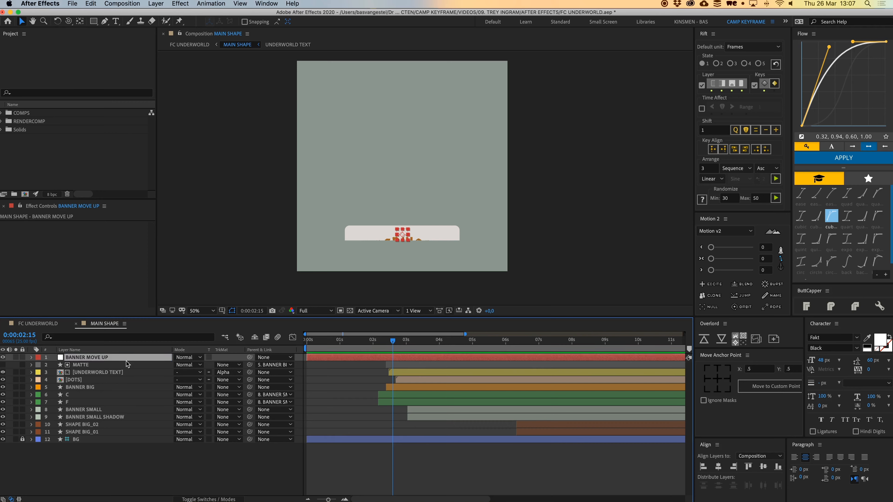
Parent UNDERWORLD TEXT, DOTS, BANNER BIG, BANNER SMALL and BANNER SMALL SHADOW to the BANNER MOVE UP null
left_click(125, 365)
left_click(426, 372)
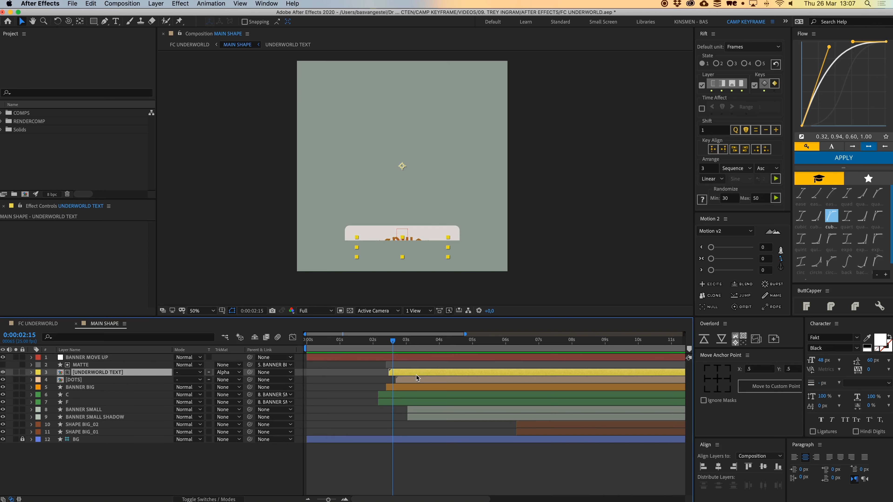
left_click(396, 388, "shift")
left_click(112, 412, "super")
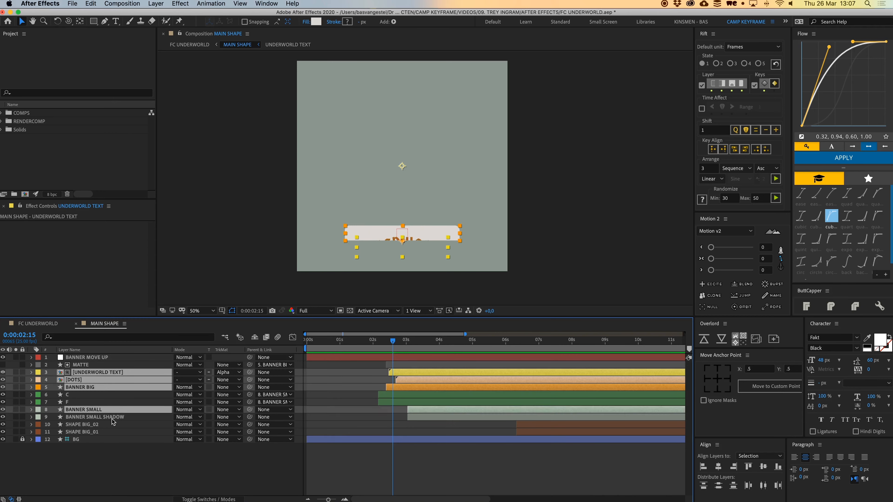
left_click(113, 419, "super")
left_click_drag(250, 380, 162, 359)
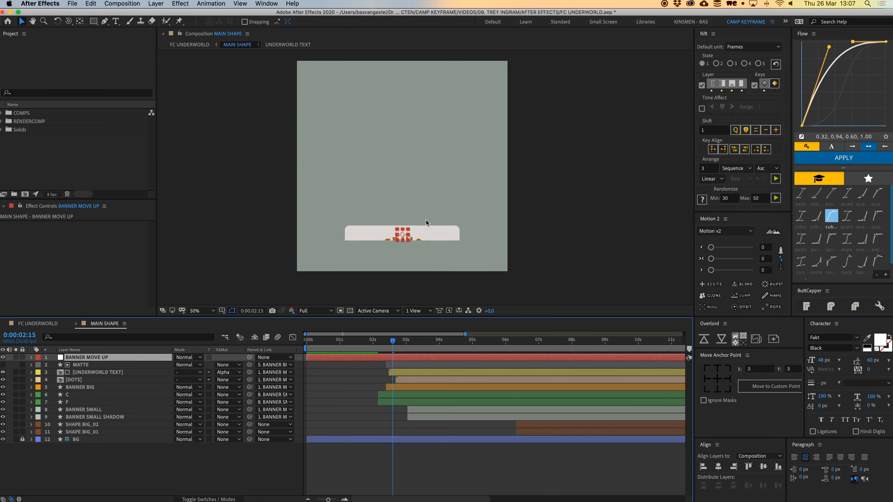
Keyframe BANNER MOVE UP's position to rise from about 160 px lower at 0:00:02:15 to 960, 1582 at about 0:00:03:12
key("space")
key("space")
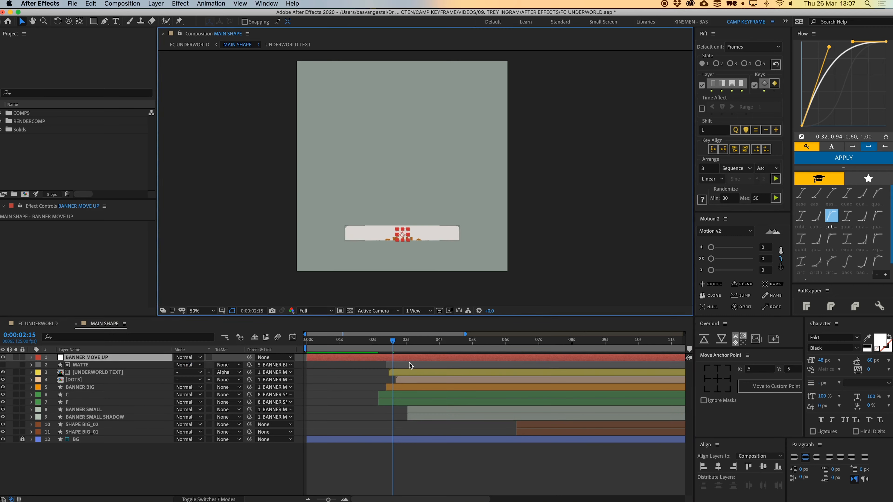
key("p")
left_click(53, 365)
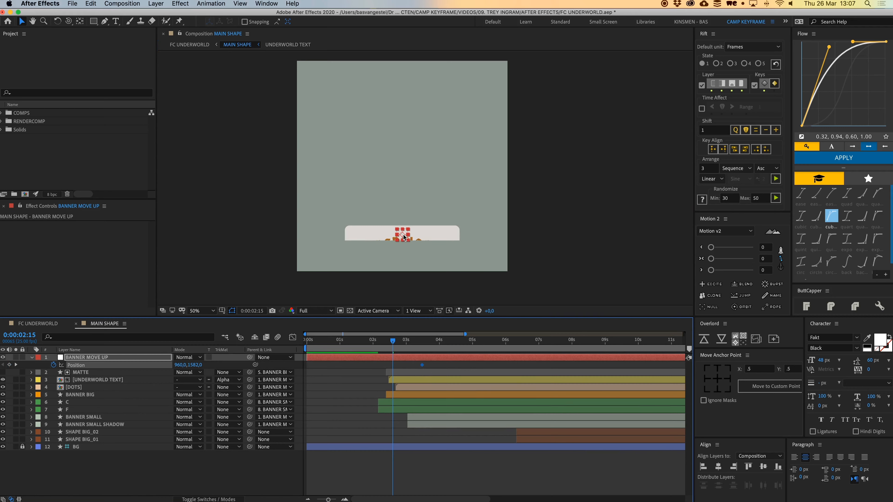
left_click_drag(403, 237, 404, 256)
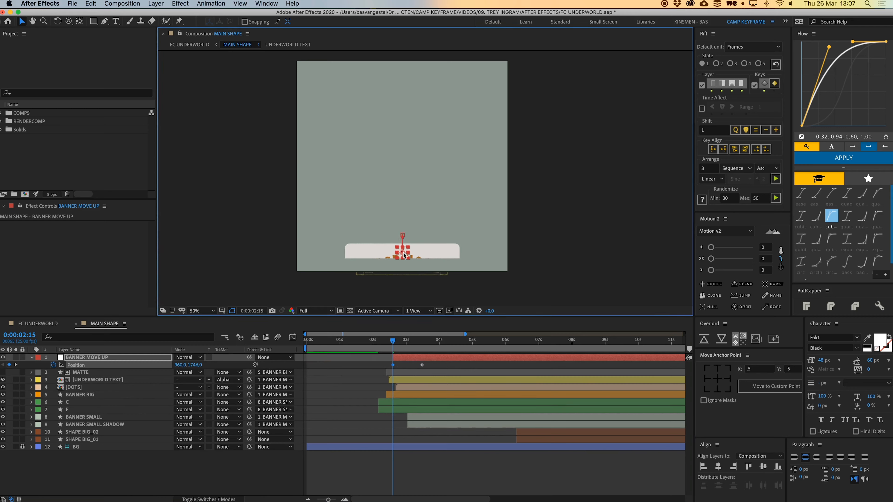
Shift BANNER MOVE UP to start at about 0:00:02:05, ease its keyframes with the 0.32, 0.94, 0.60, 1.00 curve, and preview
left_click_drag(385, 362, 375, 341)
left_click(855, 161)
key("space")
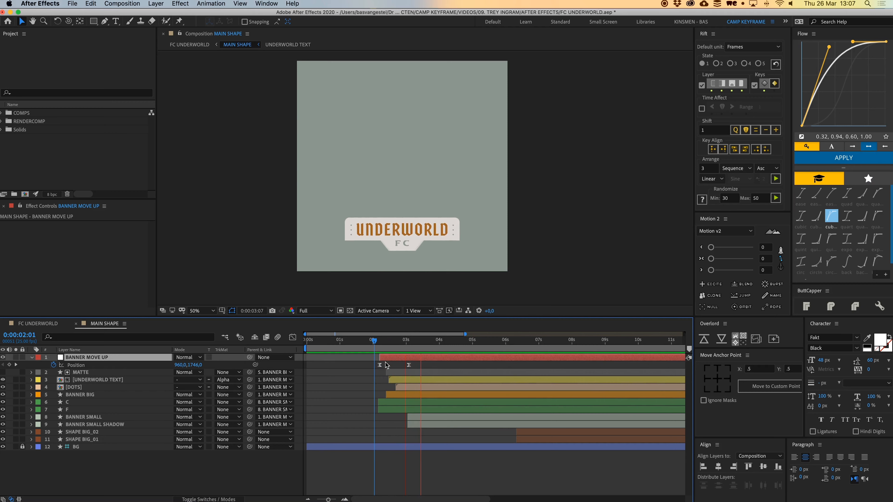
Shift BANNER SMALL and BANNER SMALL SHADOW to start at about 0:00:02:18 and inspect the reveal at 0:00:02:20
left_click(424, 418)
left_click(424, 425, "shift")
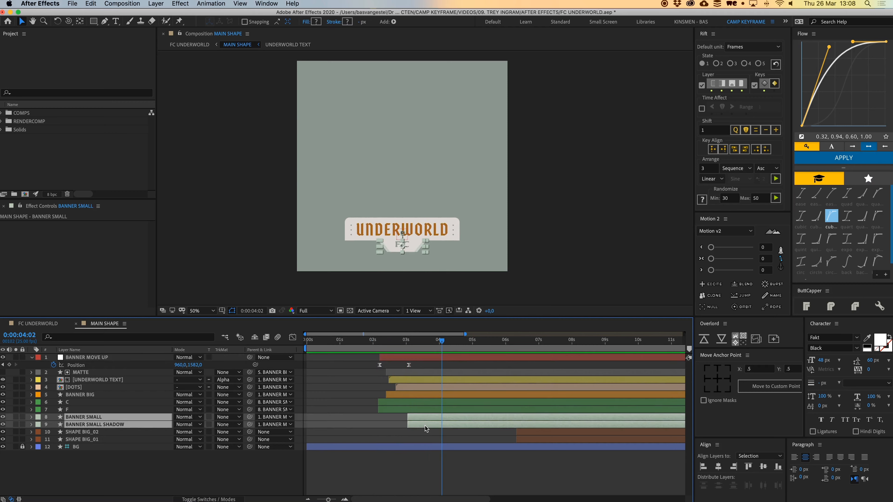
left_click_drag(425, 425, 414, 423)
left_click_drag(442, 341, 401, 341)
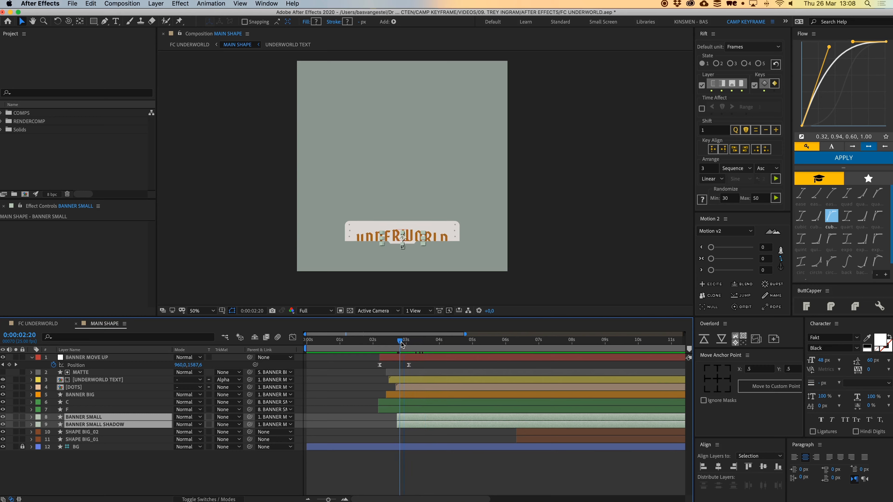
left_click(437, 439)
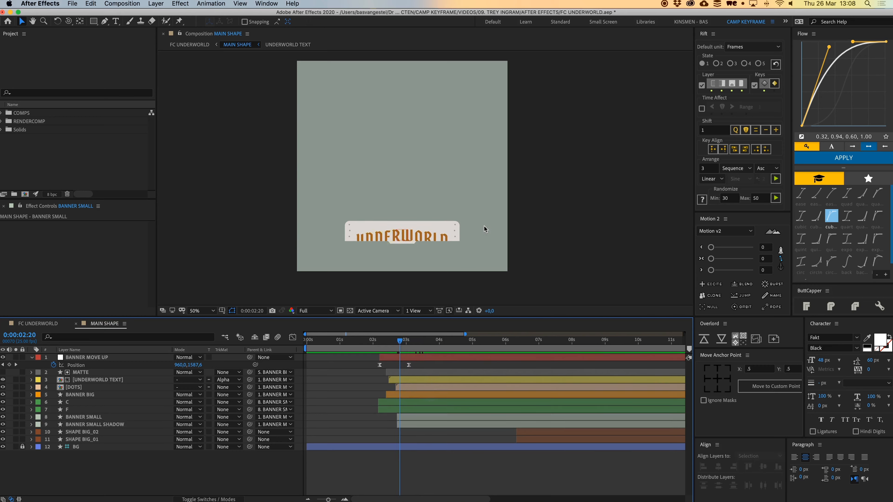
key("period")
key("space")
left_click_drag(484, 226, 507, 138)
Shift the C, F, BANNER SMALL and BANNER SMALL SHADOW layers together about five frames later and preview from 0:00:02:00
left_click(400, 425)
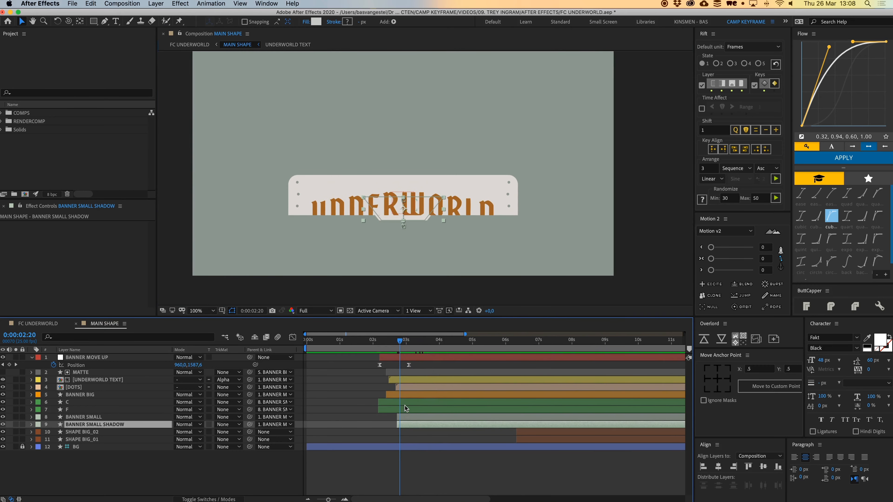
left_click(405, 404, "shift")
left_click_drag(405, 404, 412, 405)
left_click_drag(402, 343, 373, 349)
key("space")
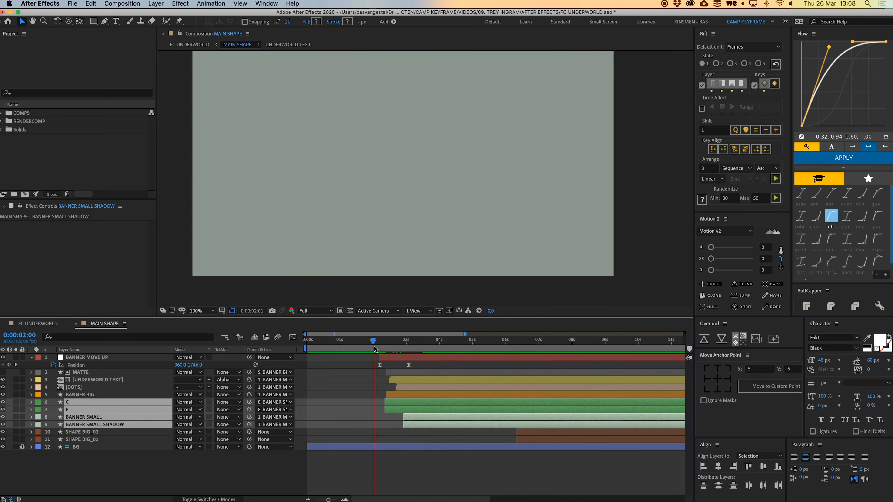
key("space")
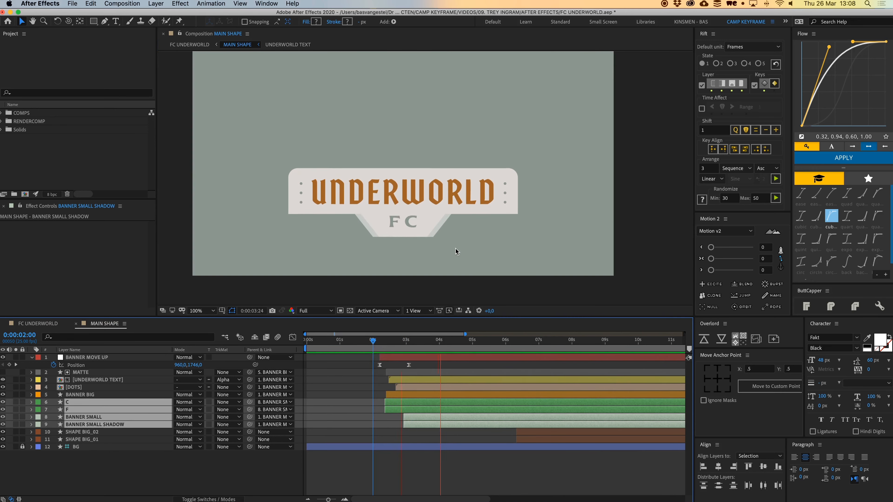
Shift SHAPE BIG_02 and SHAPE BIG_01 together to start at about 0:00:02:03
key("comma")
left_click(528, 435)
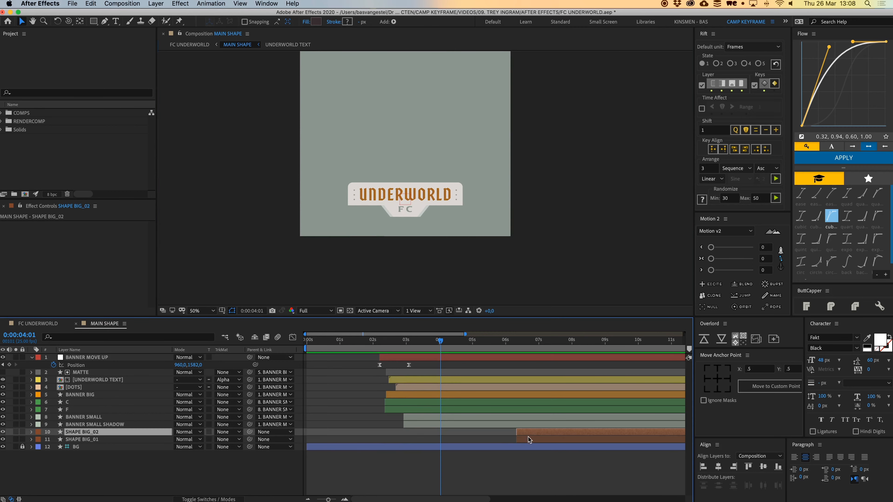
left_click(527, 441, "shift")
left_click_drag(527, 440, 388, 440)
left_click_drag(452, 104, 449, 133)
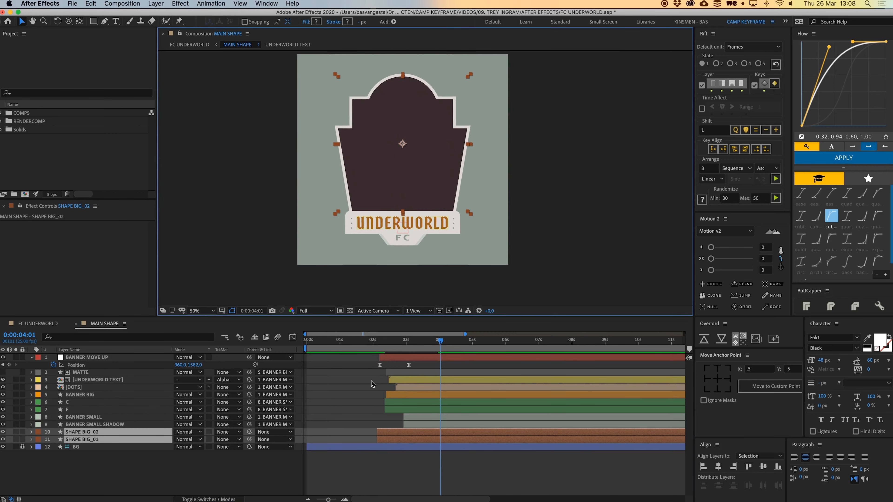
Parent SHAPE BIG_02 and SHAPE BIG_01 to the BANNER MOVE UP null and check the motion up to 0:00:03:05
left_click_drag(251, 435, 106, 358)
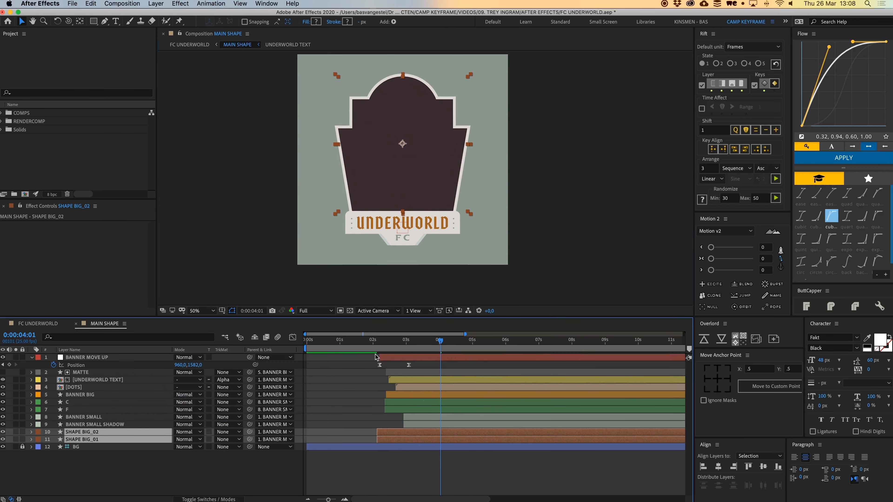
left_click(397, 346)
mouse_move(397, 347)
left_mouse_down()
mouse_move(376, 348)
mouse_move(413, 347)
left_mouse_up()
left_click(421, 272)
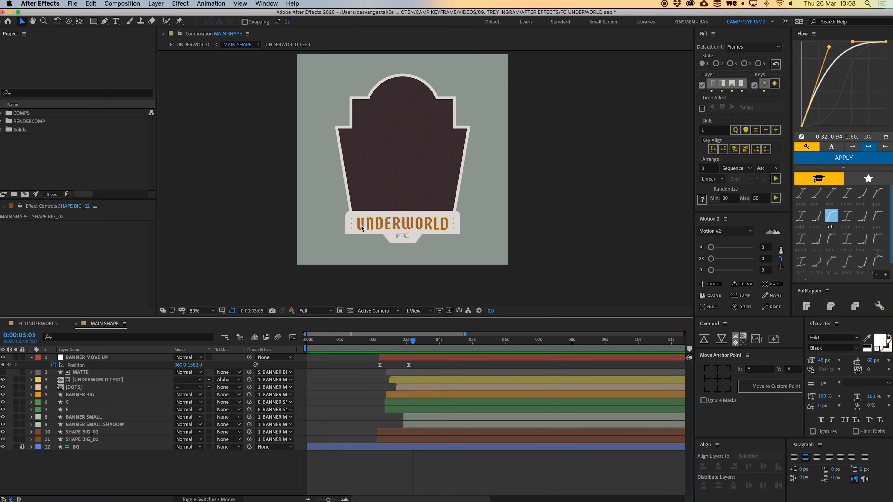
Reveal SHAPE BIG_02's Path 1 and set a Path keyframe for it at 0:00:03:05
left_click(404, 432)
left_click(403, 440, "shift")
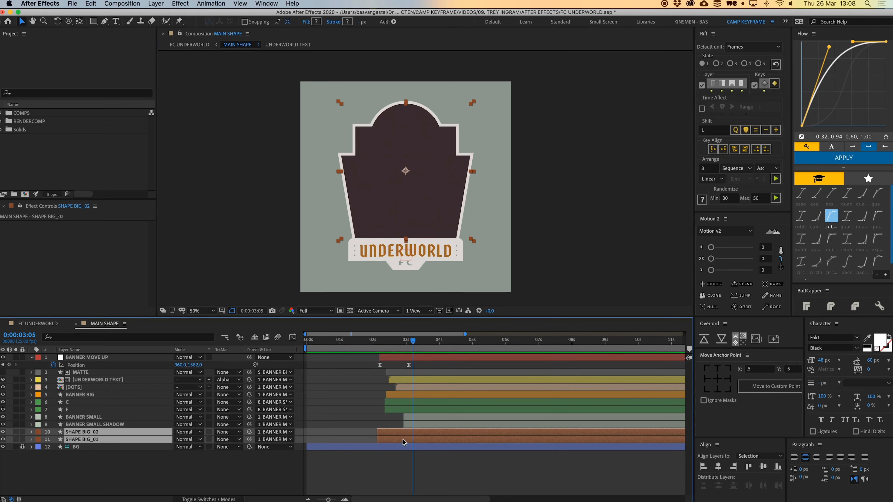
left_click(354, 425)
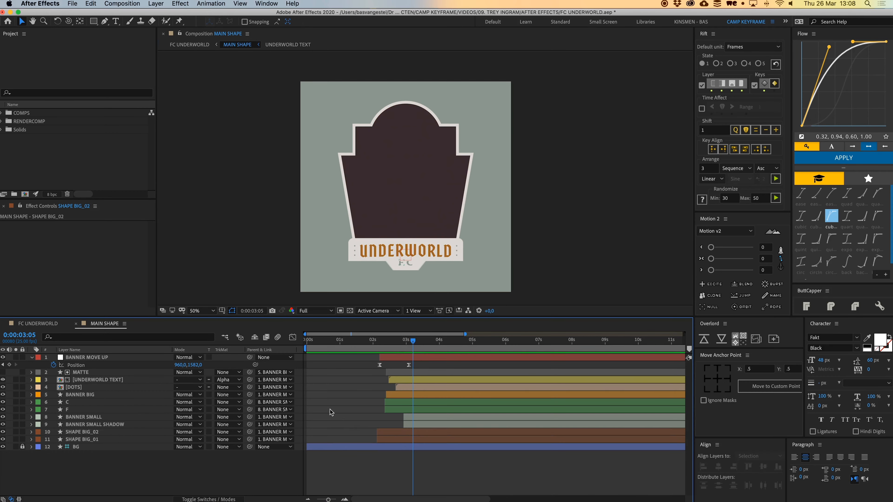
left_click(31, 432)
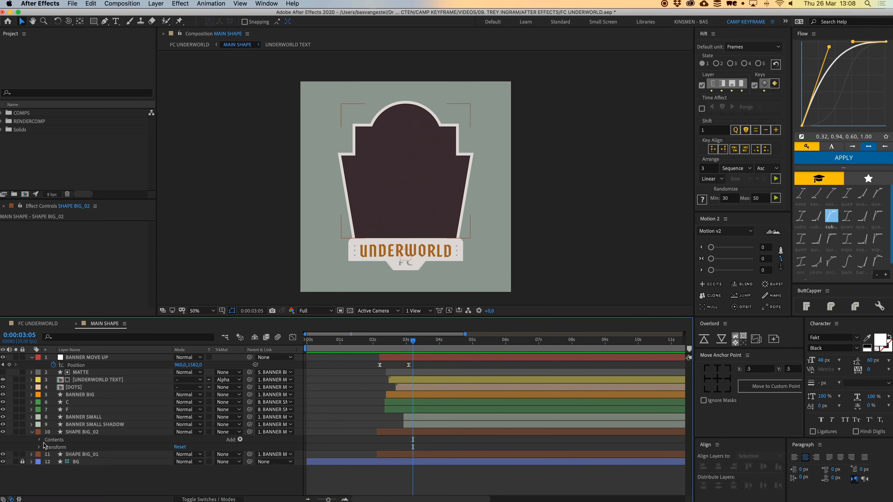
left_click(40, 440)
left_click(47, 448)
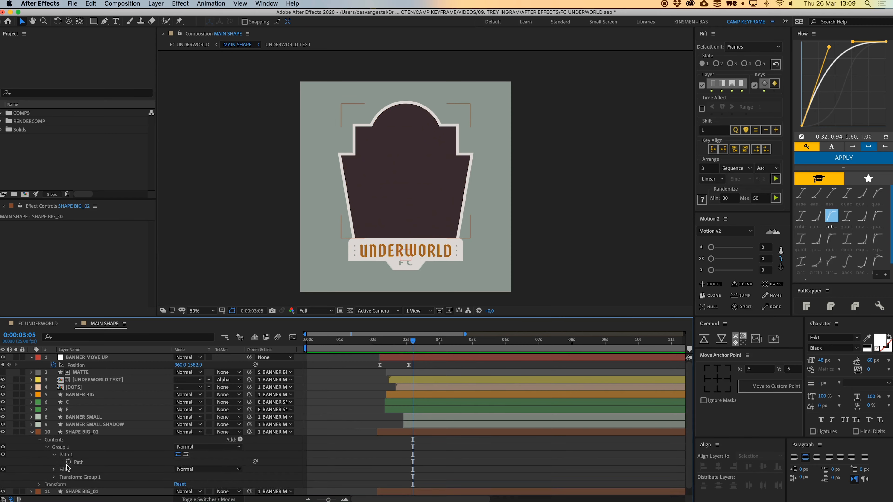
left_click(54, 455)
scroll(345, 464, "down", 1)
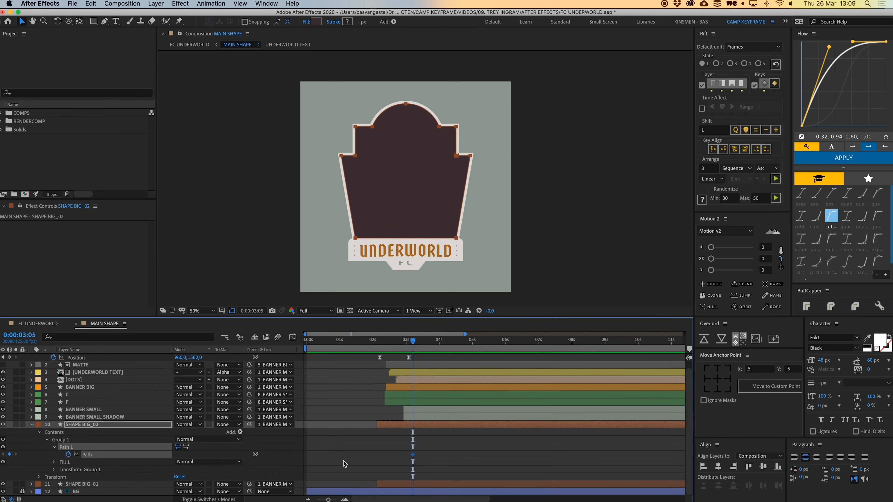
Set a Path keyframe on SHAPE BIG_01 at 0:00:03:05 and move both shapes' Path keyframes to about 0:00:05:15
left_click(32, 484)
scroll(35, 487, "down", 1)
left_click(40, 485)
scroll(53, 492, "down", 2)
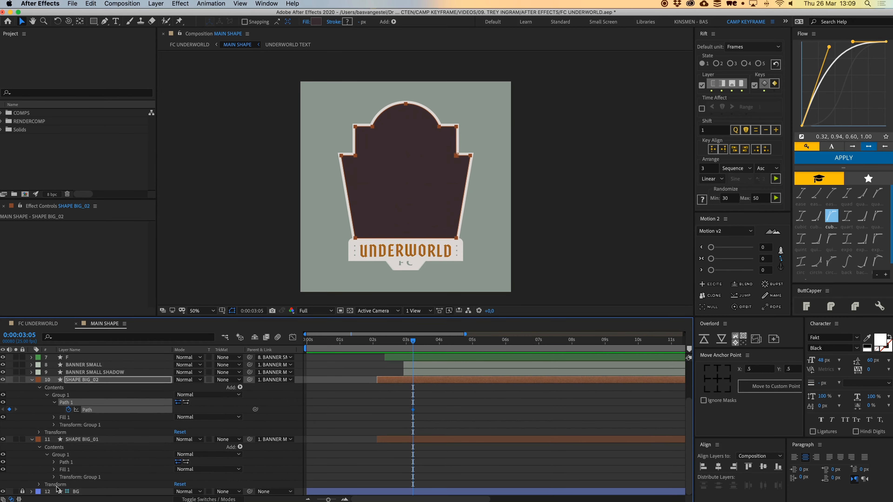
left_click(55, 462)
left_click(68, 470)
left_click_drag(426, 474, 492, 416)
left_click(475, 417)
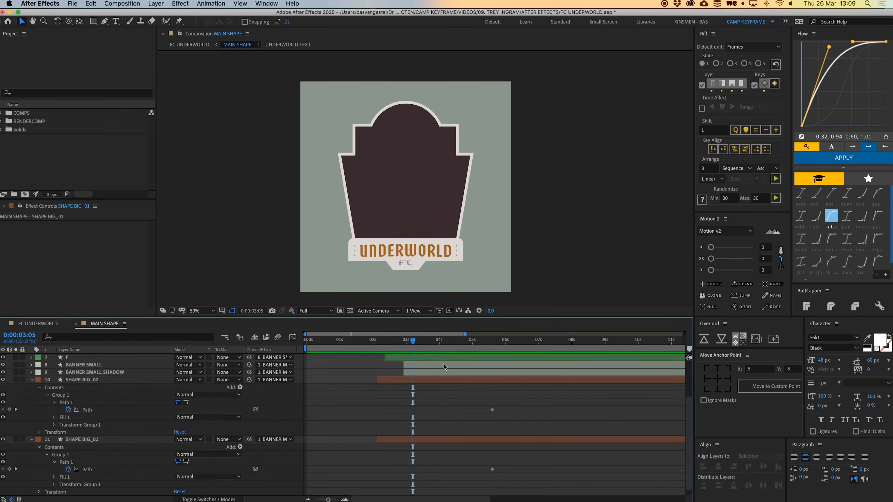
At 0:00:03:05, select all upper path points of SHAPE BIG_02 and lower them to just above the UNDERWORLD banner
left_click(395, 200)
key("slash")
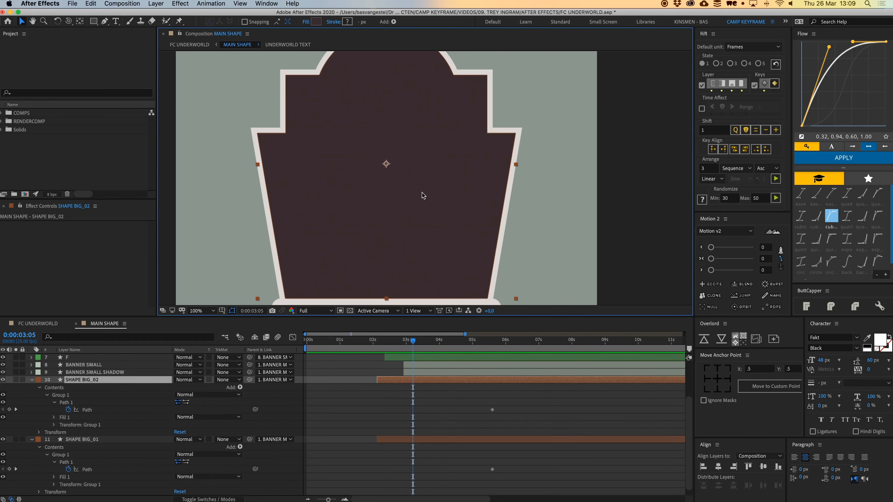
scroll(480, 127, "up", 3)
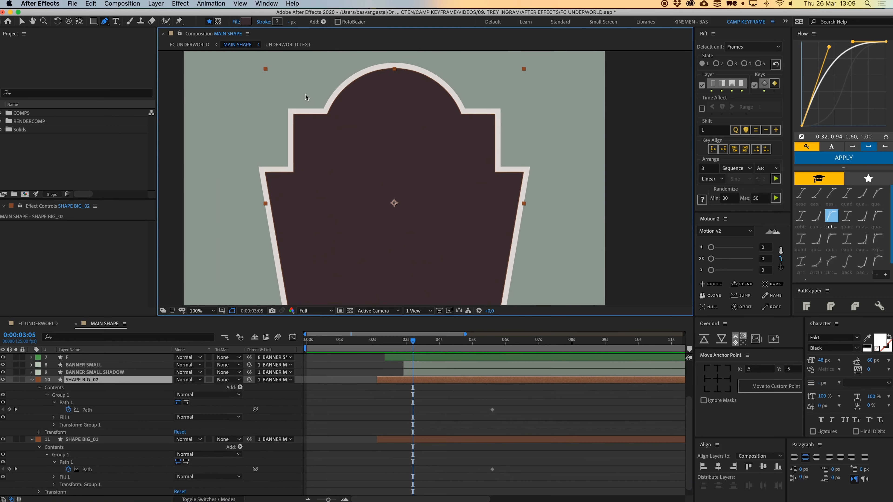
key("g")
left_click(265, 172)
key("v")
left_click_drag(257, 91, 363, 180)
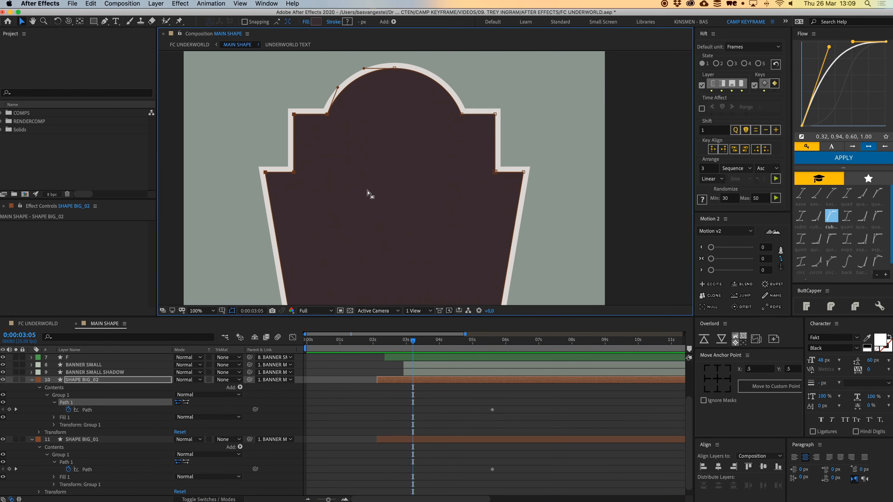
left_click_drag(383, 58, 517, 192)
key("comma")
left_click_drag(473, 170, 498, 140)
key("period")
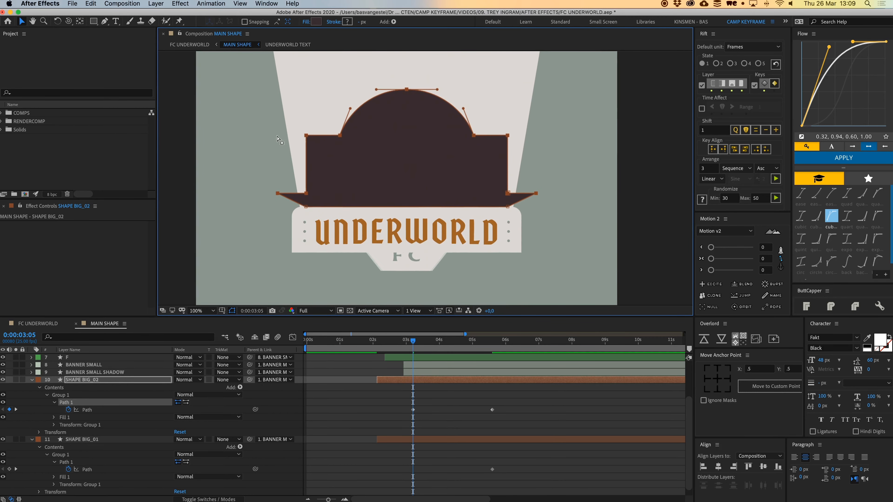
Pull the side points of SHAPE BIG_02's path inward on both sides to form narrow, straight-sided steps
left_click_drag(262, 183, 322, 207)
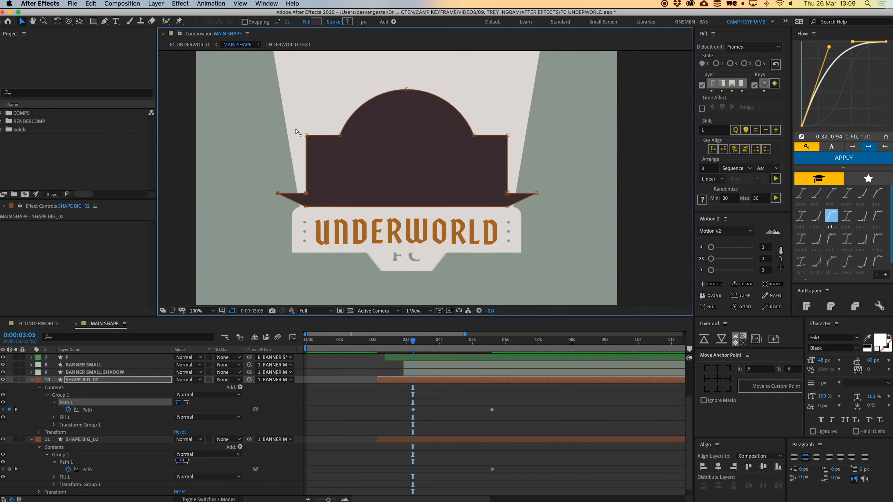
left_click_drag(292, 120, 332, 140)
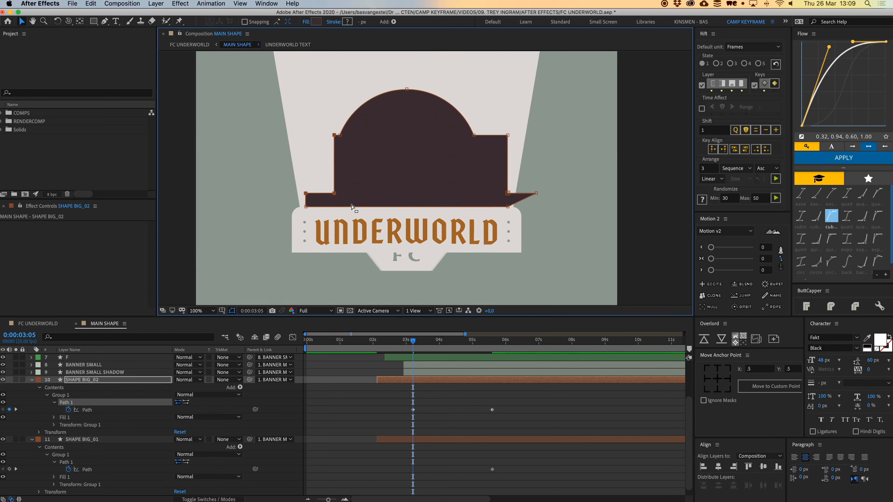
left_click_drag(496, 131, 507, 193)
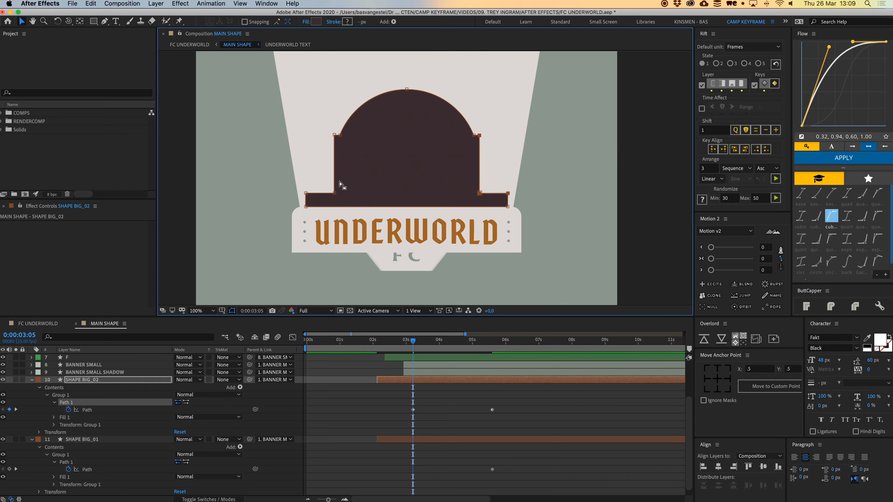
Move SHAPE BIG_02's entire path down below the banner and preview its growth from 0:00:03:05
left_click_drag(292, 80, 579, 238)
left_click_drag(482, 134, 489, 264)
left_click(474, 398)
scroll(528, 225, "down", 1)
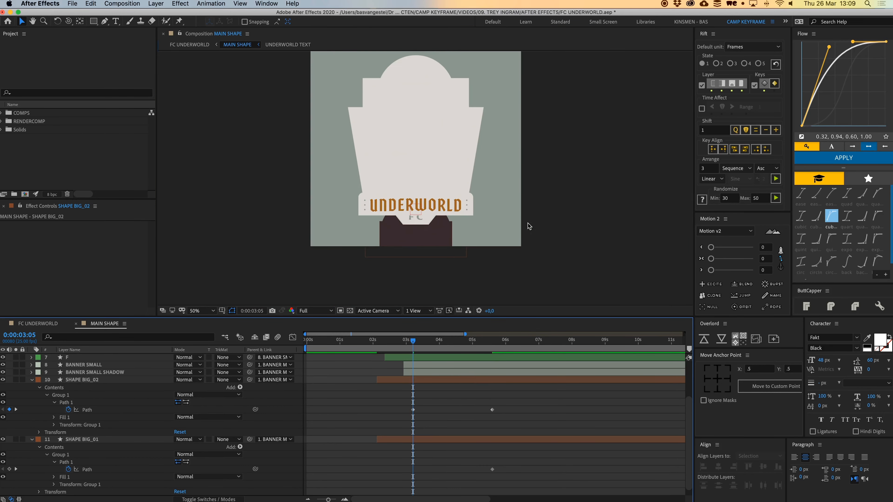
left_click_drag(493, 178, 492, 186)
key("space")
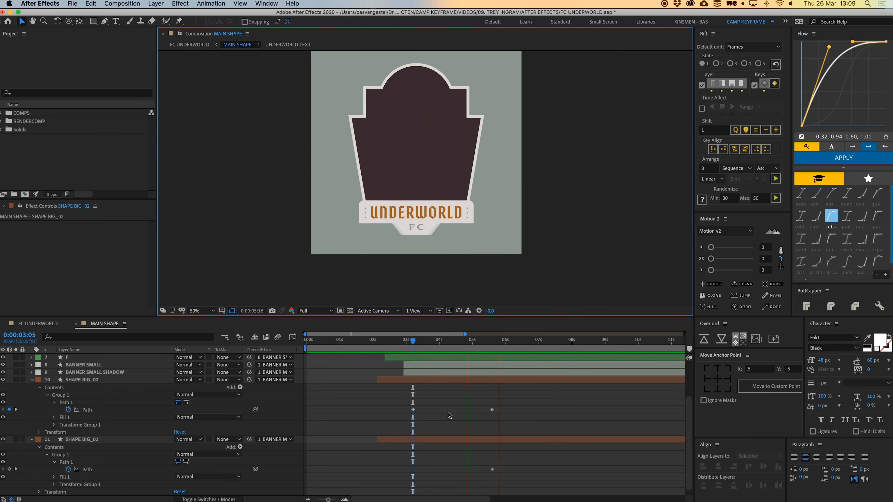
key("space")
left_click_drag(485, 346, 413, 347)
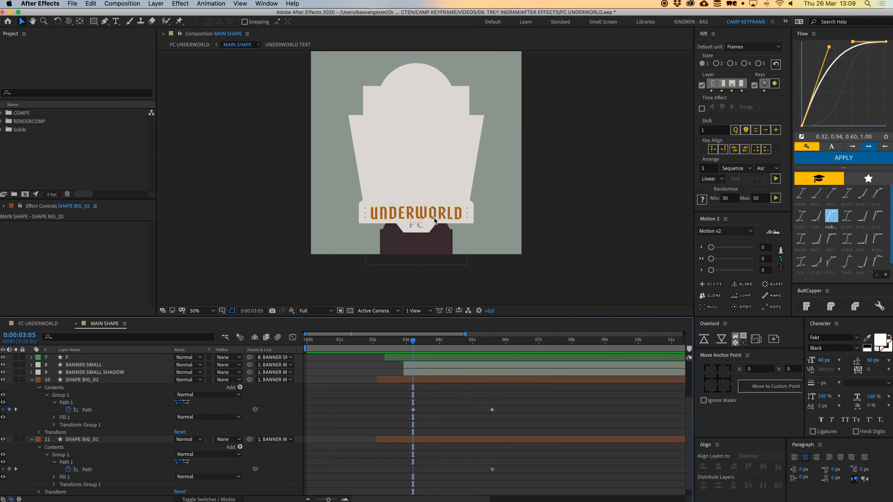
At 0:00:03:05, select SHAPE BIG_01's upper path points and lower them to just above the banner
left_click(474, 440)
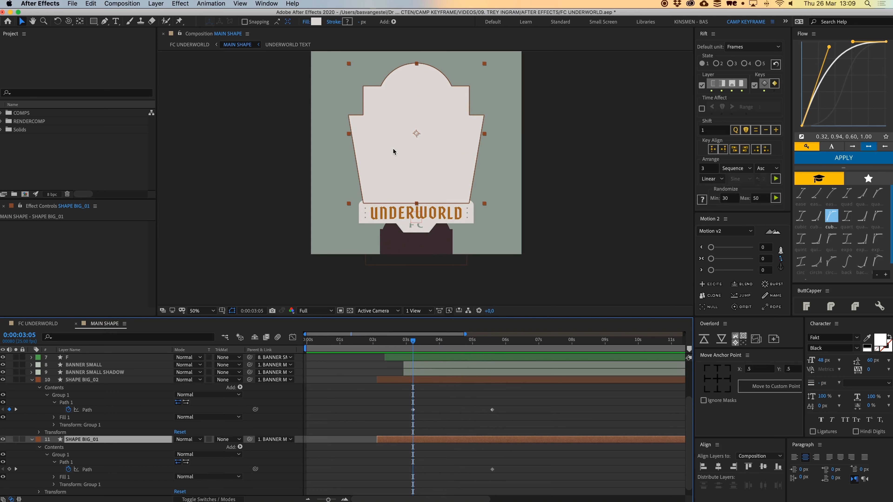
key("g")
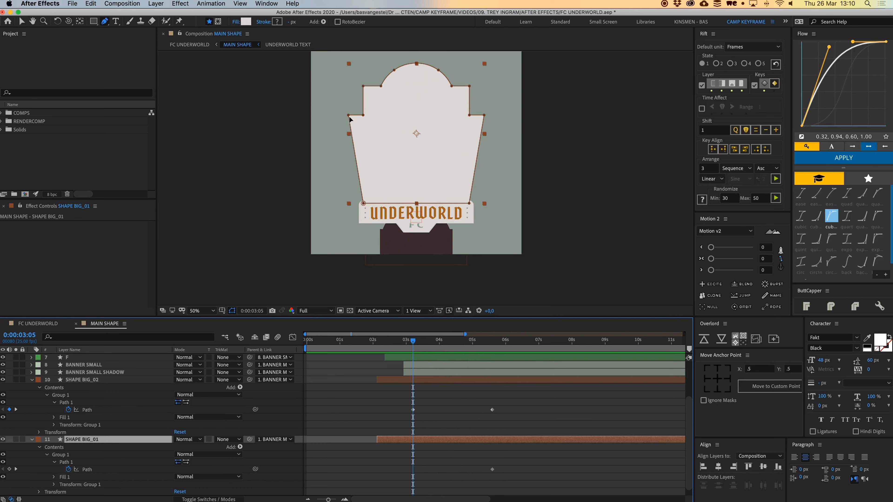
key("v")
left_click_drag(333, 63, 507, 148)
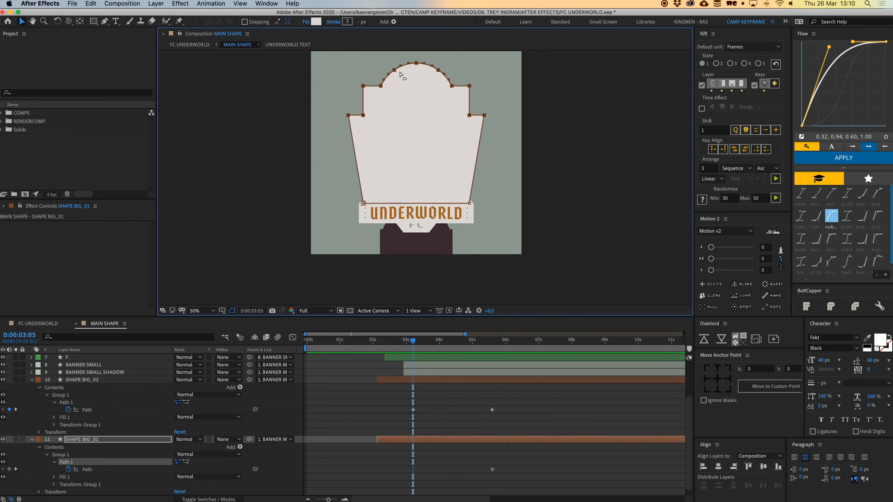
left_click_drag(484, 116, 487, 200)
key("slash")
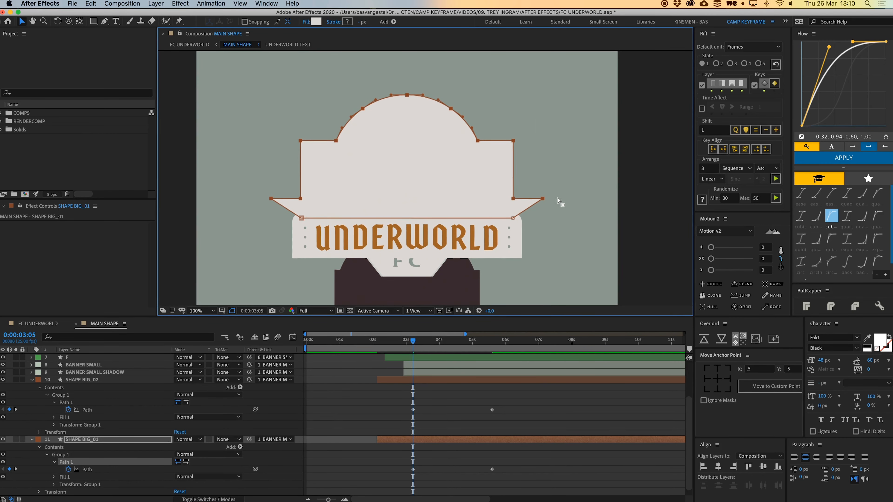
Pull SHAPE BIG_01's side path points inward on both sides to match the narrowed, straight-sided steps
left_click_drag(562, 209, 507, 128)
left_click_drag(543, 200, 512, 200)
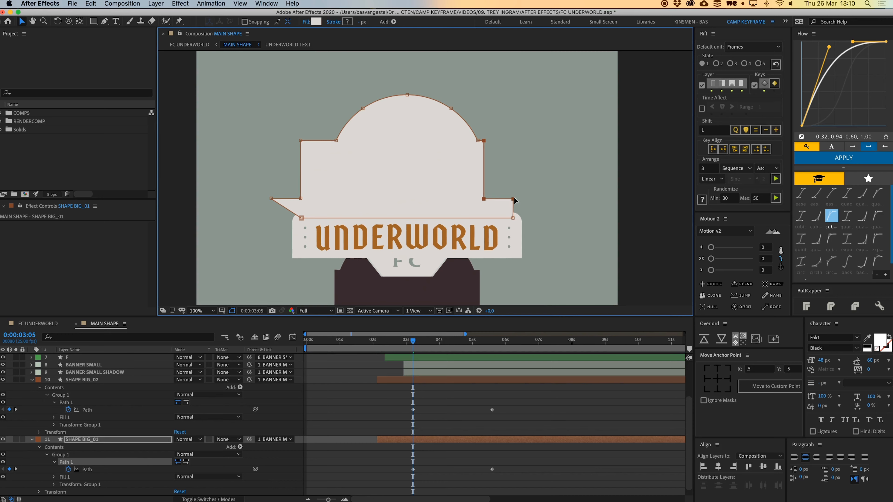
left_click_drag(226, 127, 332, 203)
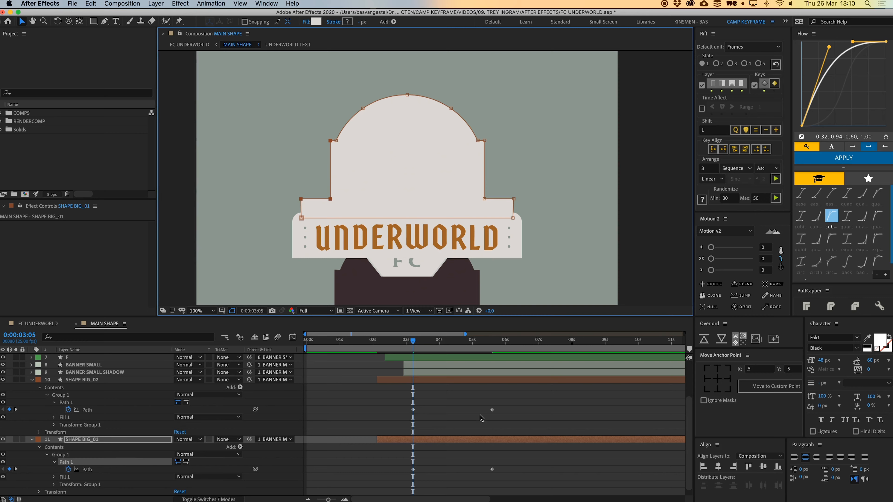
Trim the in points of SHAPE BIG_02 and SHAPE BIG_01 to 0:00:03:05
left_click(444, 400)
left_click(440, 380)
left_click(436, 440, "shift")
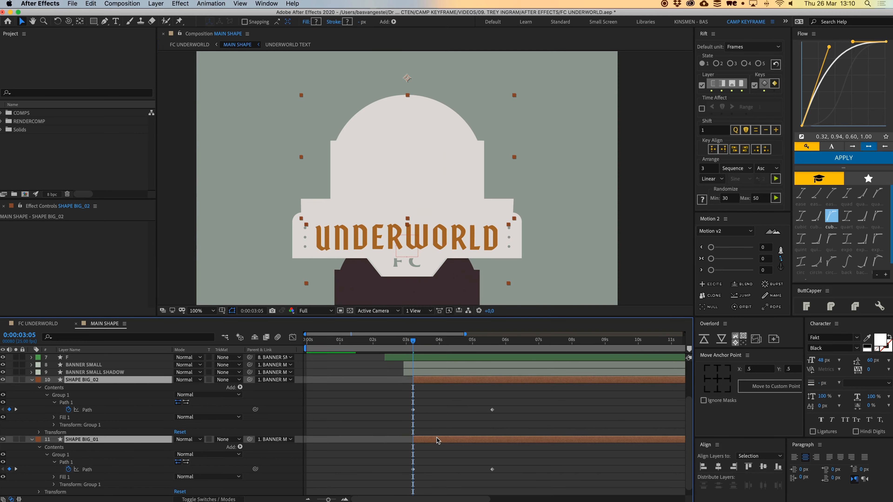
key("alt+bracketleft")
Place both shapes' final Path keyframes at about 0:00:04:12 and apply the 0.32, 0.94, 0.60, 1.00 Flow curve
left_click_drag(398, 399, 456, 474)
left_click(838, 154)
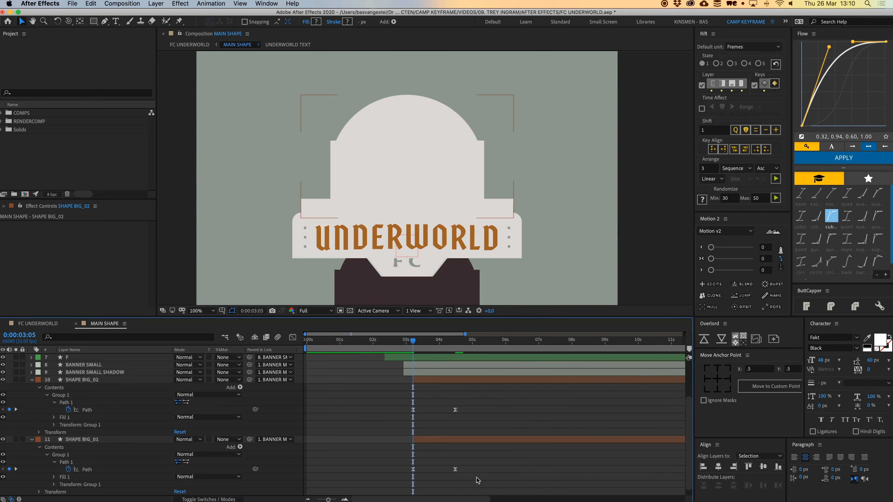
left_click(555, 409)
Move SHAPE BIG_01's entire path down below the banner at 0:00:03:05
left_click(427, 115)
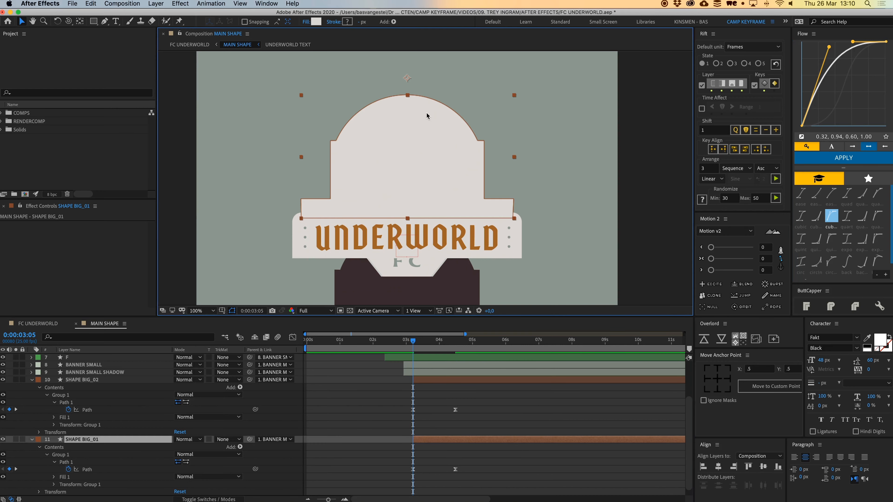
left_click(408, 95)
left_click_drag(233, 92, 529, 222)
left_click_drag(485, 146, 495, 267)
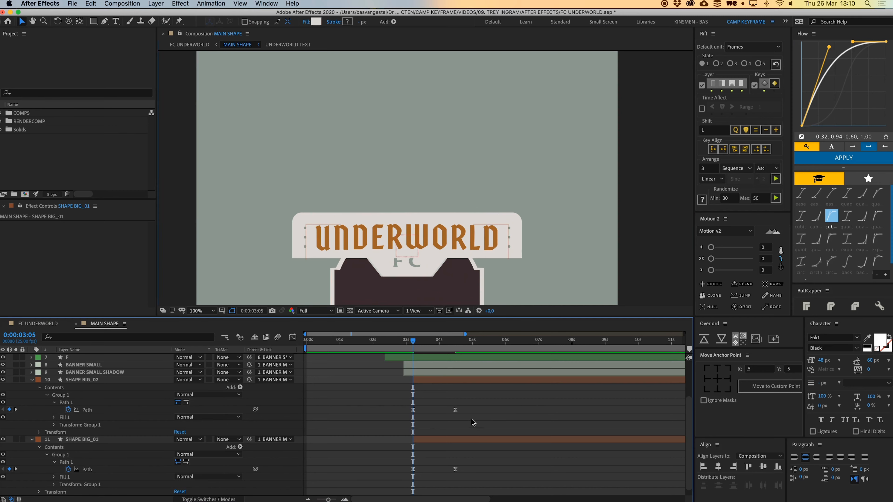
Reapply the 0.32, 0.94, 0.60, 1.00 Flow curve to both big shapes' Path keyframes and preview the reveal
left_click_drag(477, 475, 400, 408)
left_click(856, 160)
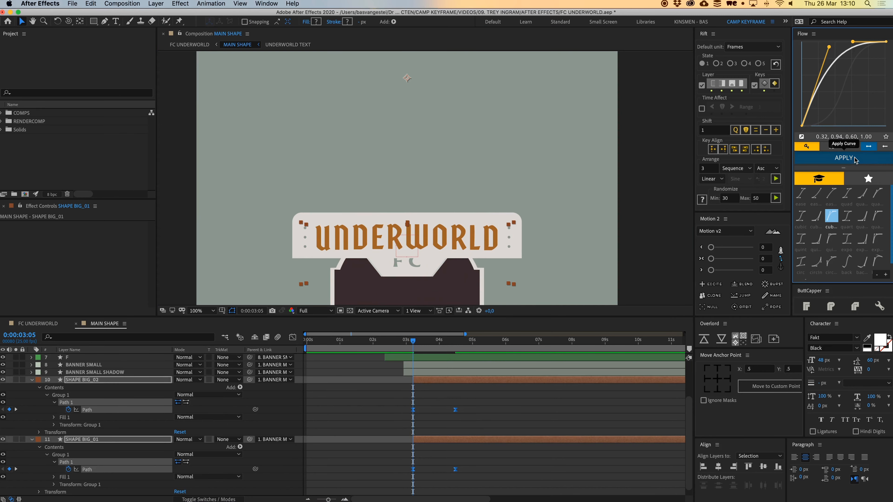
left_click(480, 411)
key("space")
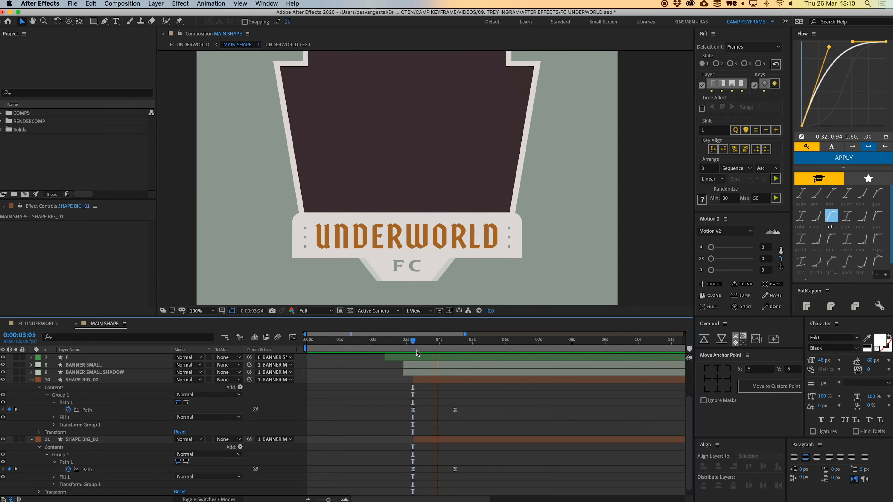
key("space")
Shift SHAPE BIG_02 about three frames later than SHAPE BIG_01 and preview the stagger from 0:00:03:01
scroll(446, 252, "down", 1)
left_click_drag(455, 213, 456, 256)
left_click_drag(445, 342, 432, 346)
left_click(445, 382)
left_click_drag(446, 382, 450, 381)
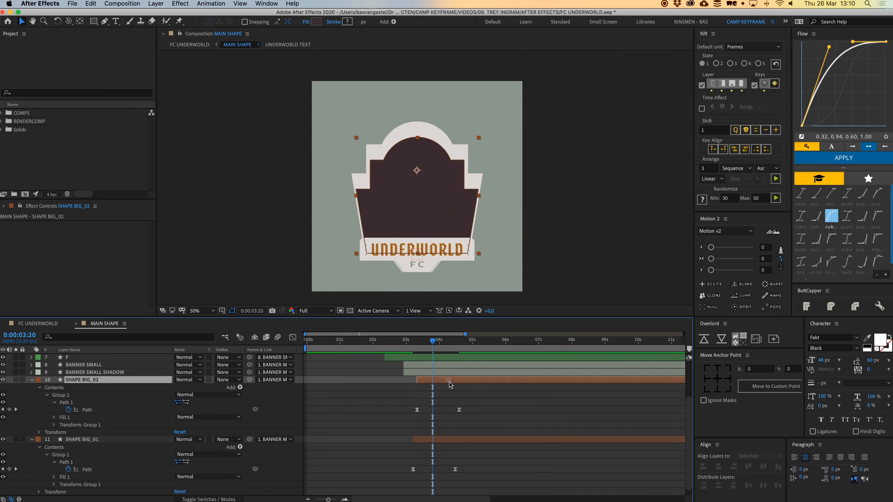
left_click_drag(433, 340, 405, 345)
key("space")
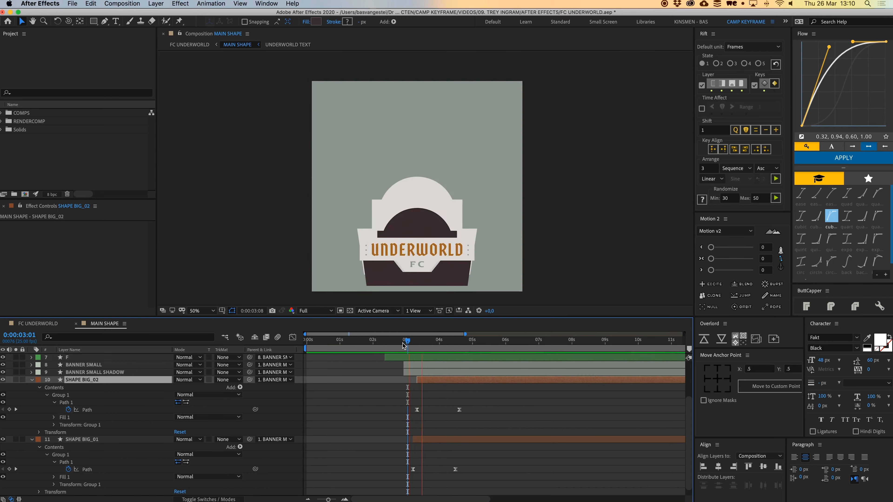
key("space")
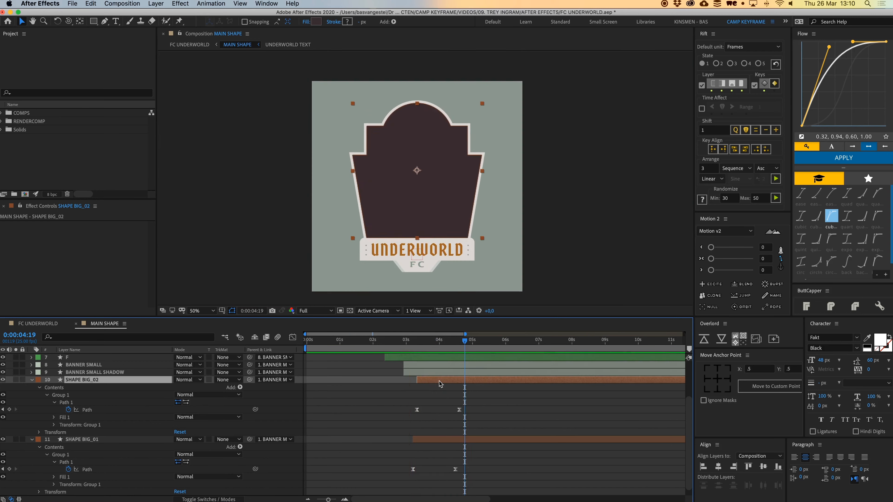
Shift SHAPE BIG_02 to start at 0:00:03:06, one frame after SHAPE BIG_01, and preview from 0:00:03:01
scroll(416, 399, "up", 5)
left_click_drag(489, 384, 473, 383)
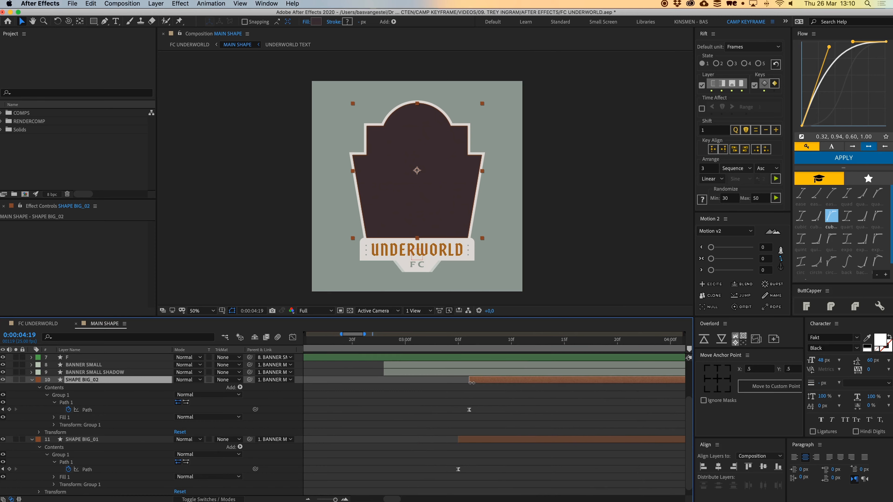
scroll(473, 385, "down", 5)
left_click_drag(500, 349, 463, 347)
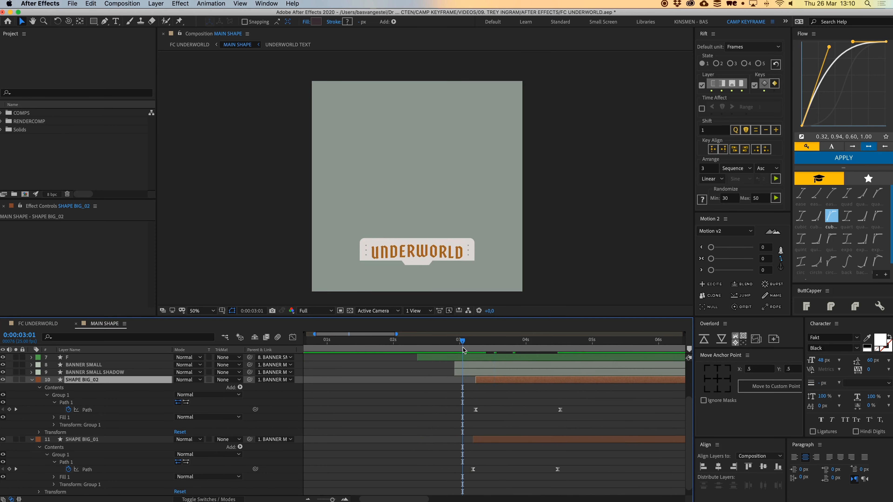
key("space")
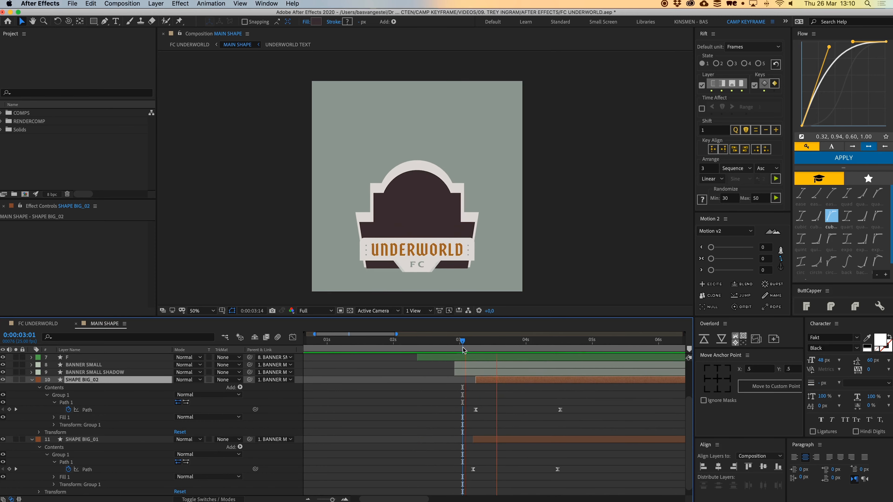
Shift SHAPE BIG_01 and SHAPE BIG_02 earlier to start at 0:00:02:08 and 0:00:02:09, and preview the reveal
left_click(485, 443, "shift")
key("u")
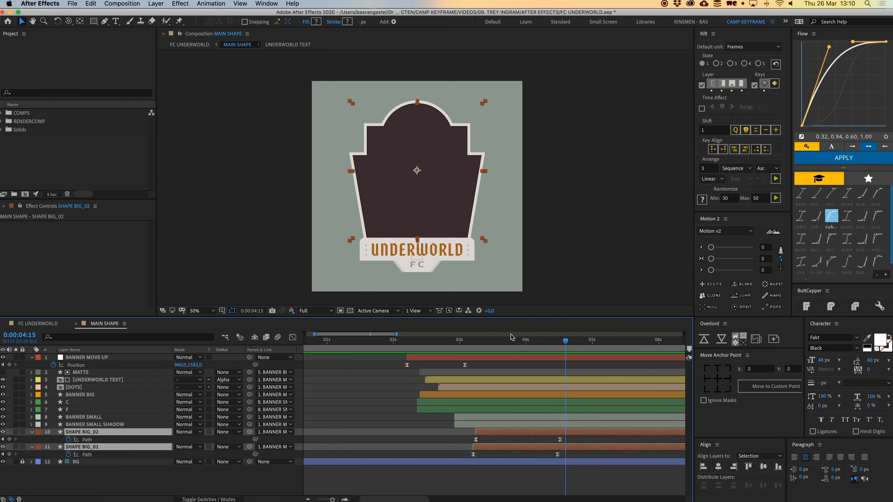
left_click_drag(511, 337, 424, 352)
left_click_drag(485, 448, 432, 435)
left_click_drag(432, 435, 431, 434)
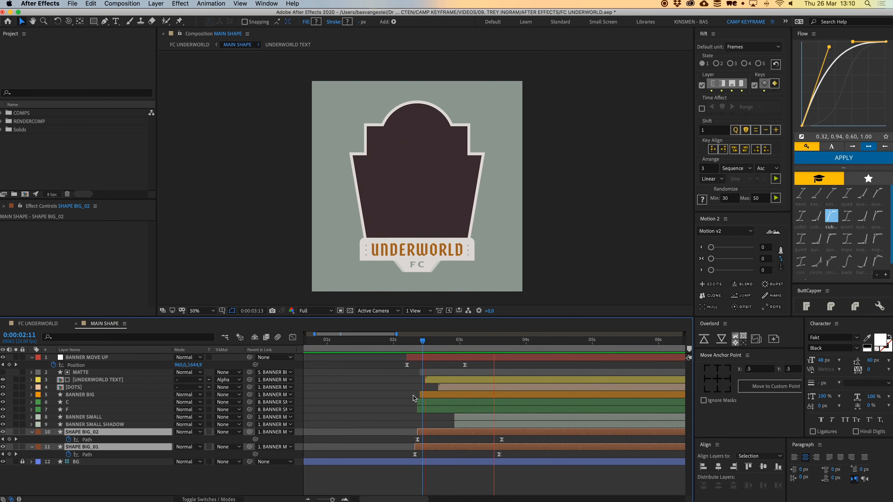
key("space")
left_click(386, 393)
Draw a rectangle covering both big shapes down to the banner's upper edge and name its layer MATTE
left_click_drag(428, 116, 425, 127)
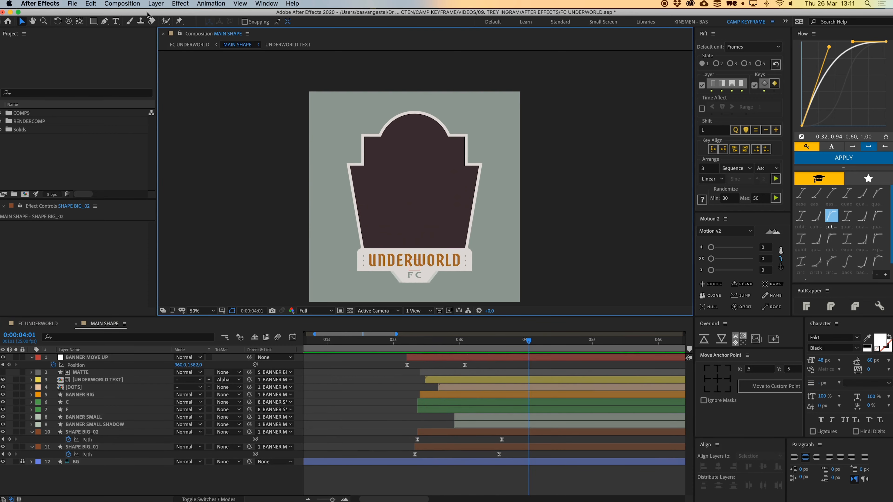
left_click(97, 22)
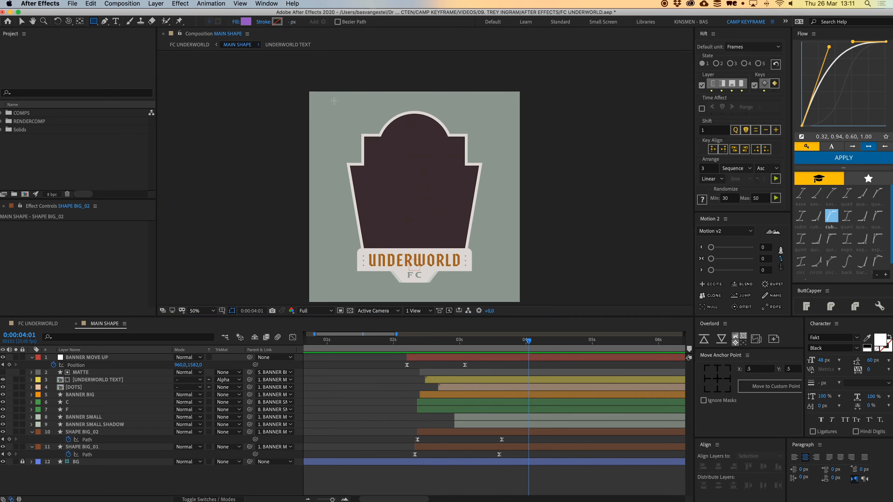
left_click_drag(324, 95, 510, 250)
key("v")
key("Return")
type("MATTE")
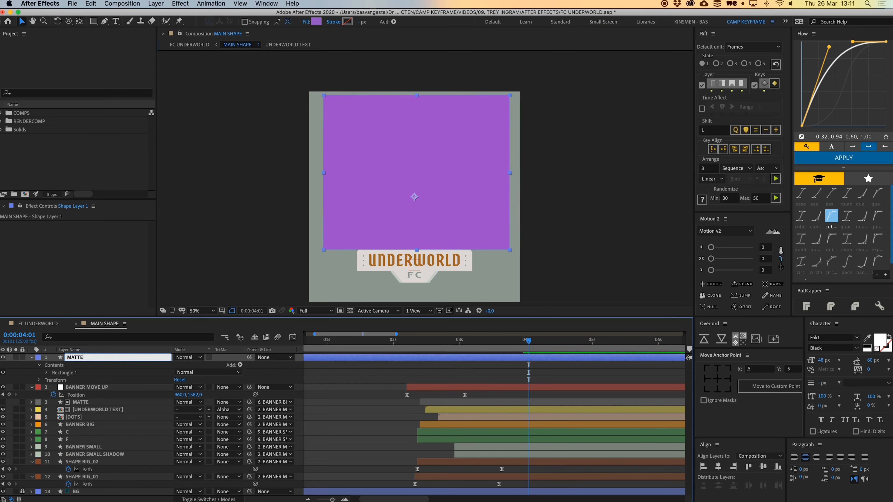
key("Return")
left_click(436, 374)
key("u")
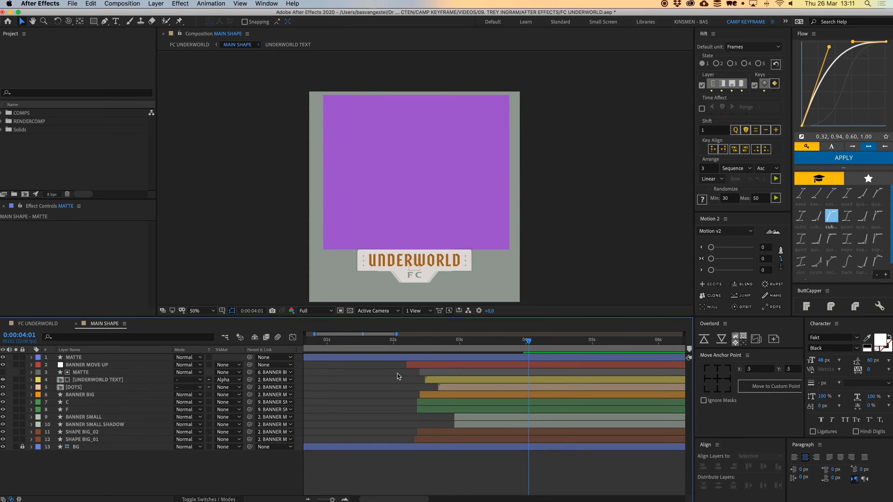
Give the new MATTE layer a dark grey label, trim its start to about 0:00:02:08 and place it directly above SHAPE BIG_02
left_click(42, 358)
left_click(62, 297)
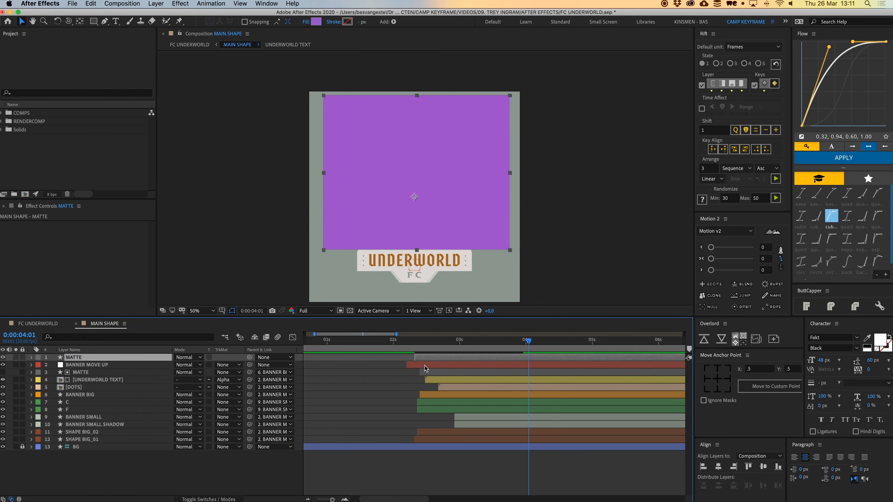
key("super+shift+bracketleft")
key("super+bracketright")
key("super+bracketright")
scroll(422, 434, "up", 2)
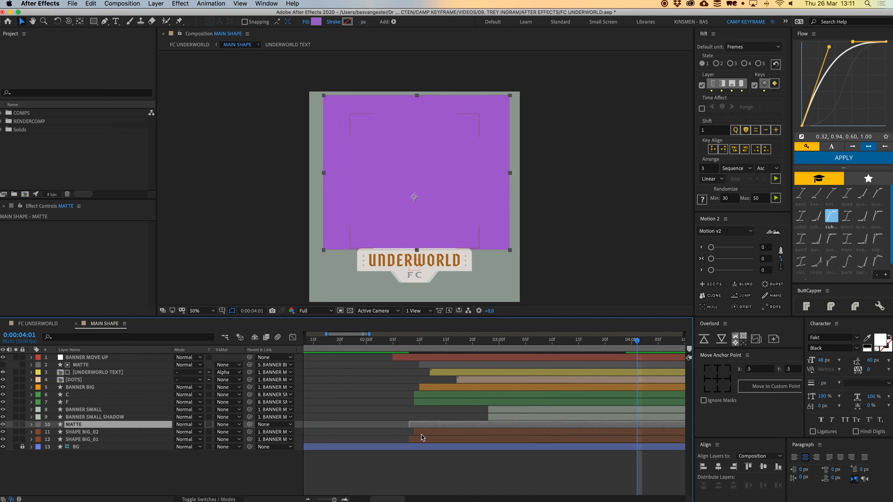
Duplicate MATTE, place MATTE 2 directly above SHAPE BIG_01, and parent both mattes to BANNER MOVE UP
key("super+d")
key("super+bracketleft")
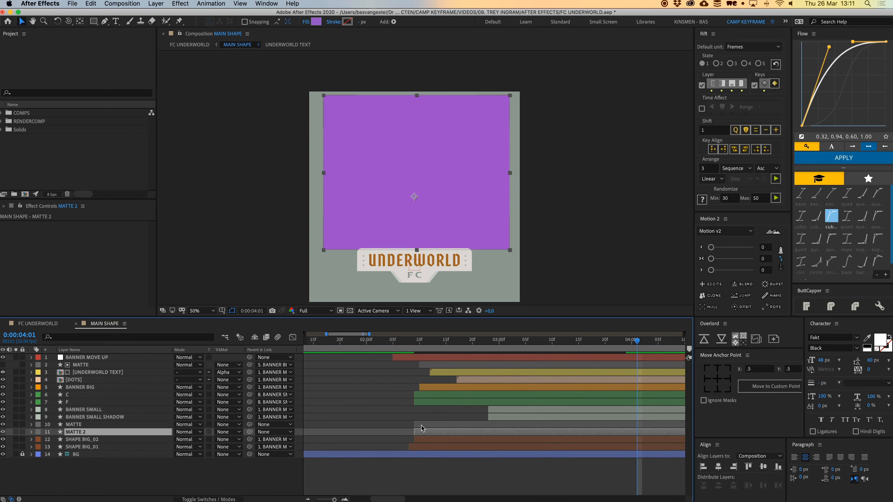
key("super+bracketleft")
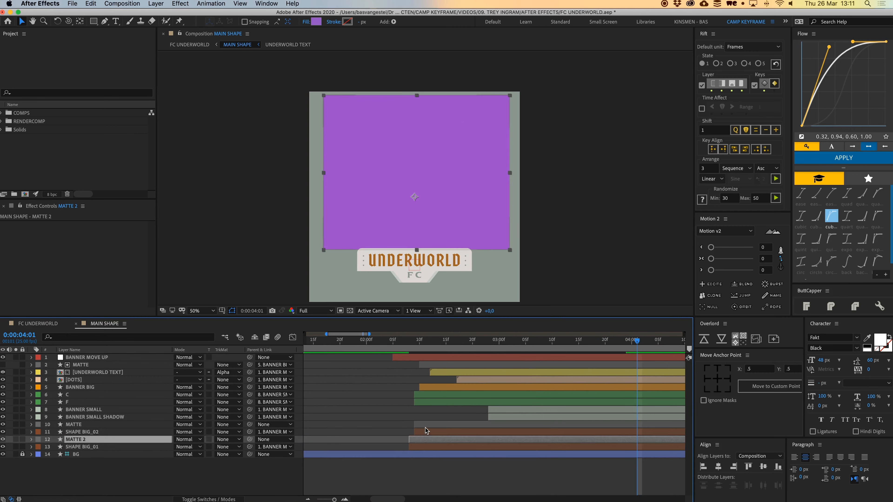
left_click(425, 426, "shift")
left_click_drag(251, 426, 88, 359)
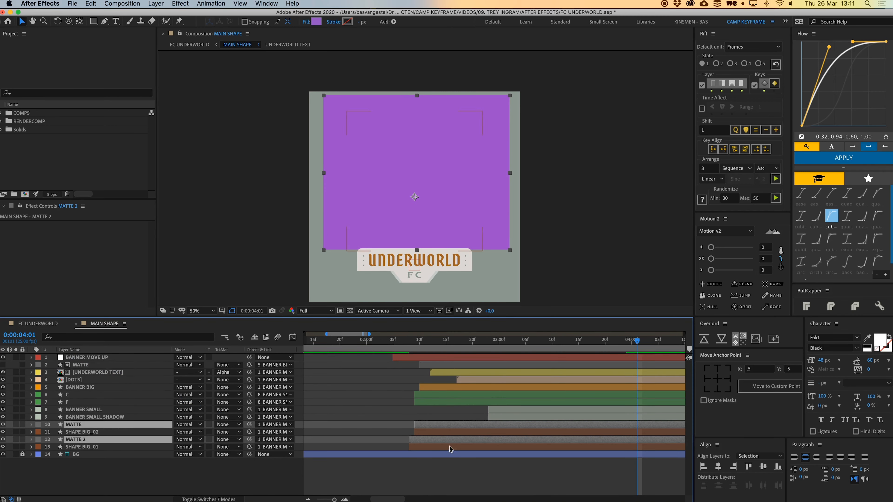
Set SHAPE BIG_02 to Alpha Matte "MATTE" and SHAPE BIG_01 to Alpha Matte "MATTE 2"
left_click(424, 435)
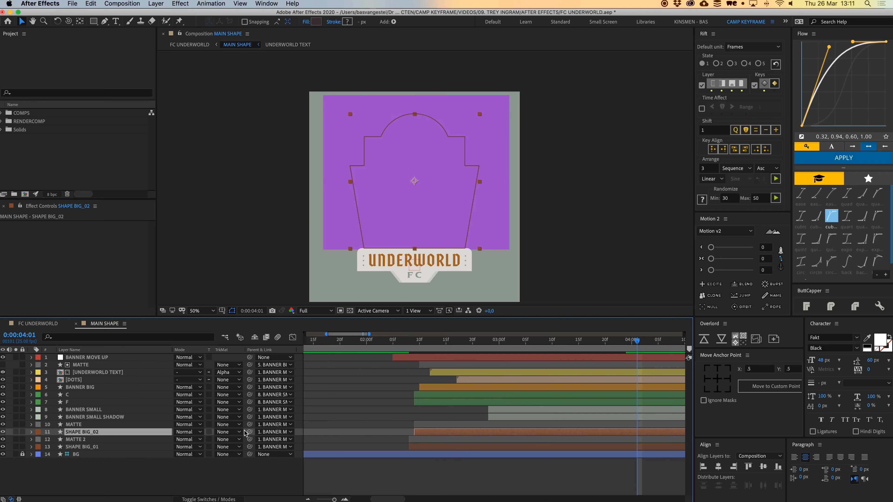
left_click(227, 432)
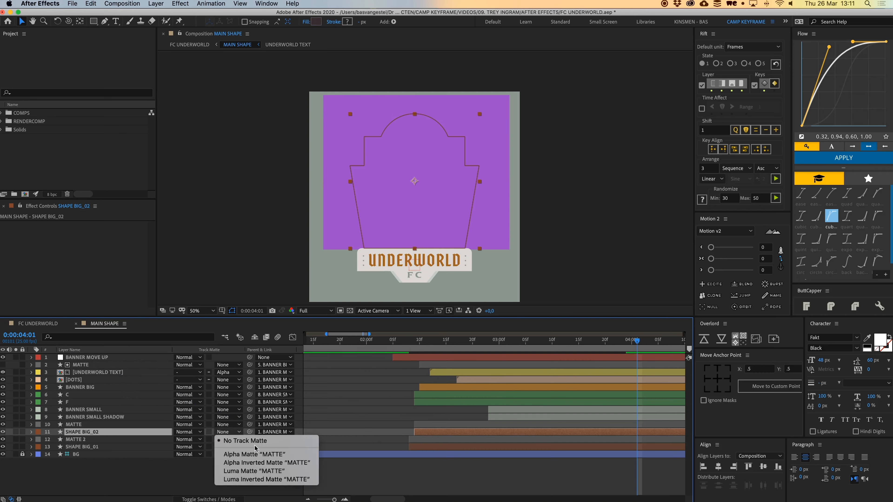
left_click(258, 454)
left_click(227, 447)
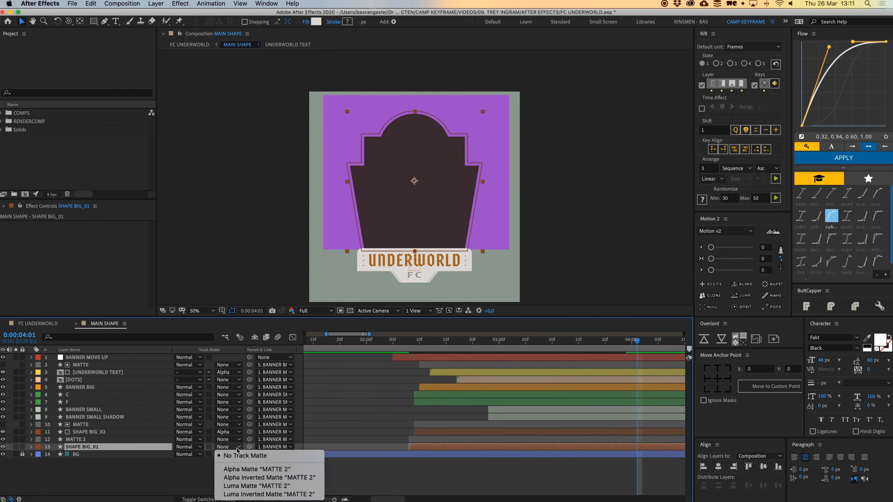
left_click(242, 469)
left_click(243, 473)
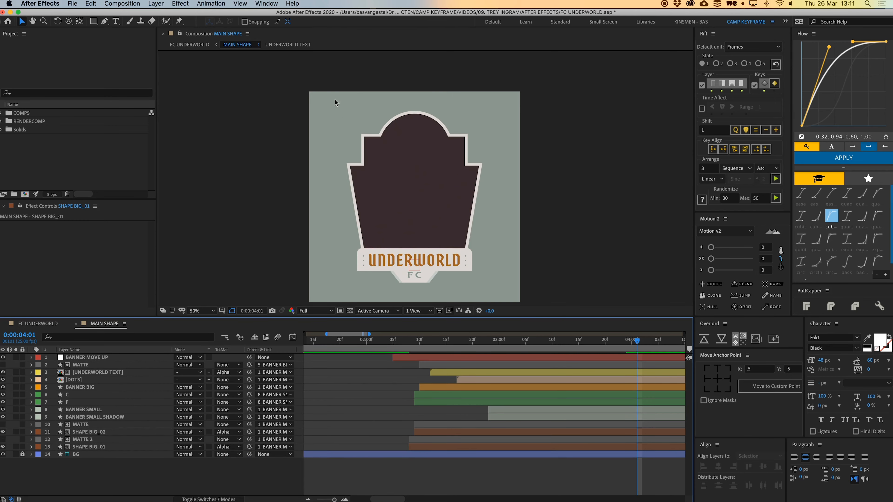
At 0:00:02:17, nudge both big-shape mattes down until their lower edge sits behind the banner, closing the gap above it
left_click_drag(477, 215, 456, 214)
left_click(496, 343)
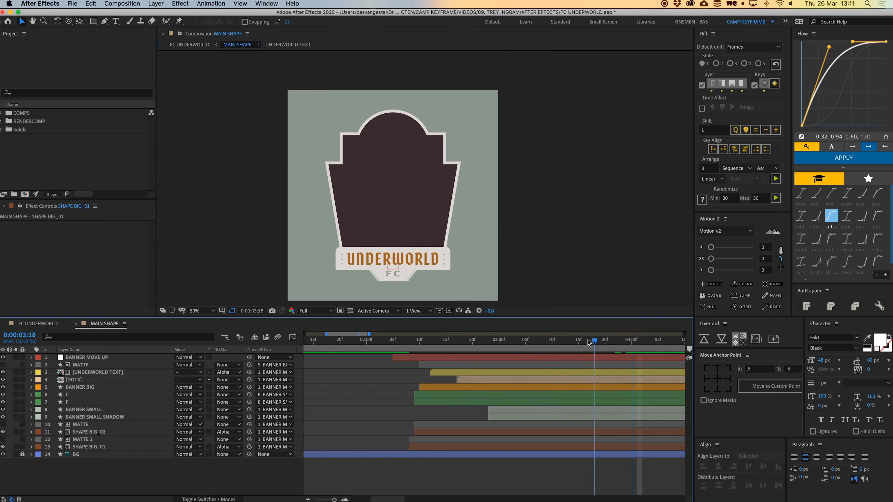
left_click_drag(495, 347, 459, 347)
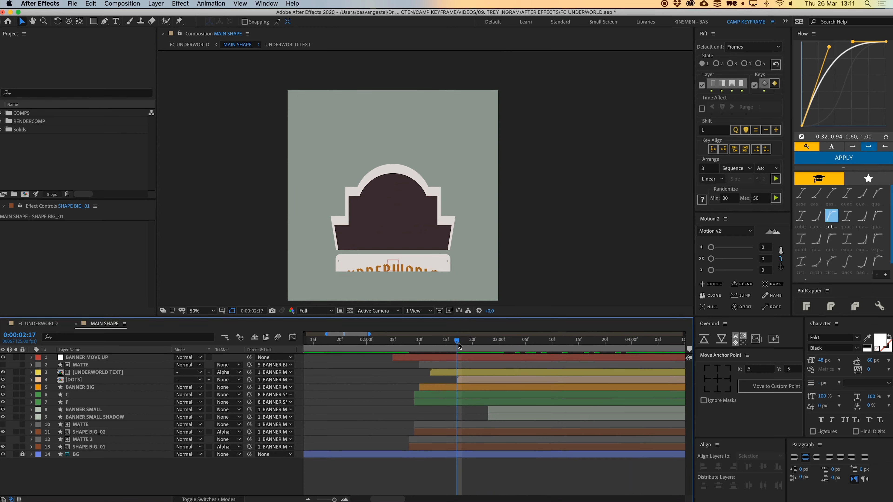
left_click(442, 262)
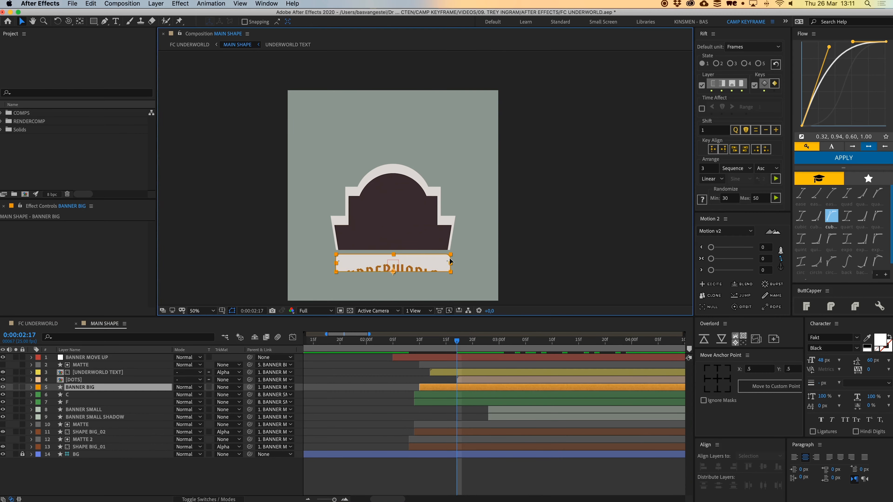
left_click(391, 415)
left_click(440, 425)
left_click(441, 439, "super")
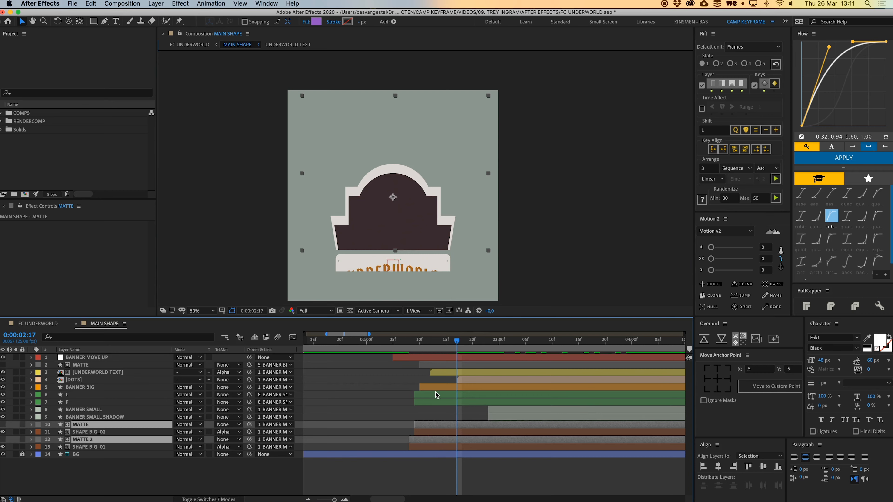
key("shift+Down")
key("shift+Down")
key("shift+Down")
key("shift+Down")
key("shift+Down")
key("shift+Down")
key("shift+Down")
key("shift+Down")
key("shift+Down")
key("shift+Down")
key("shift+Down")
key("shift+Down")
key("shift+Down")
key("shift+Down")
key("shift+Down")
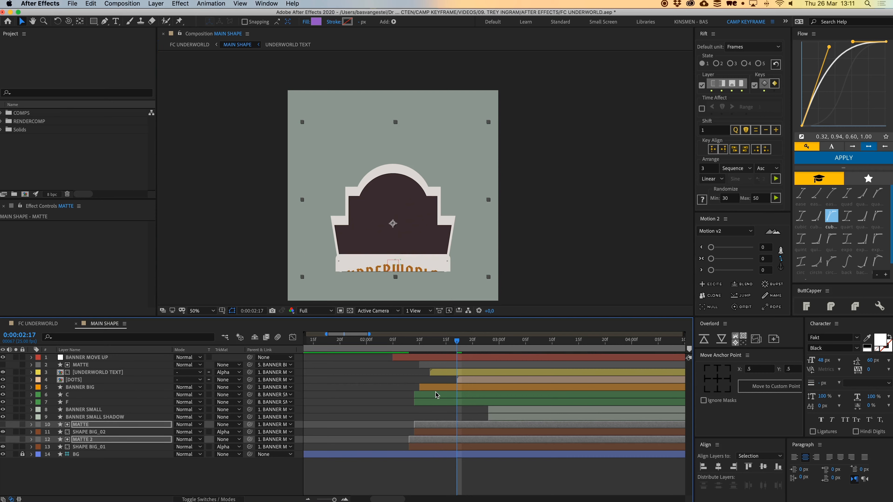
key("shift+Up")
key("shift+Up")
key("shift+Up")
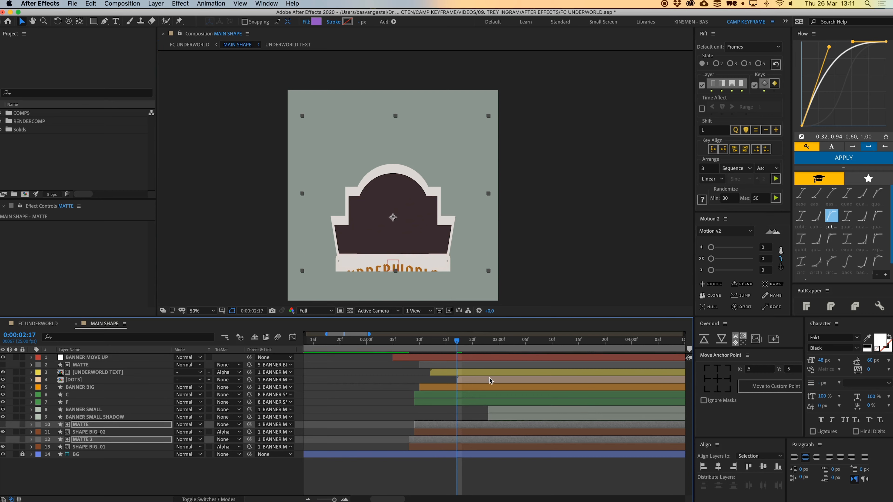
At 0:00:03:09, move both mattes' anchor points to bottom centre and stretch them upward past the composition's upper edge
left_click_drag(458, 345, 547, 348)
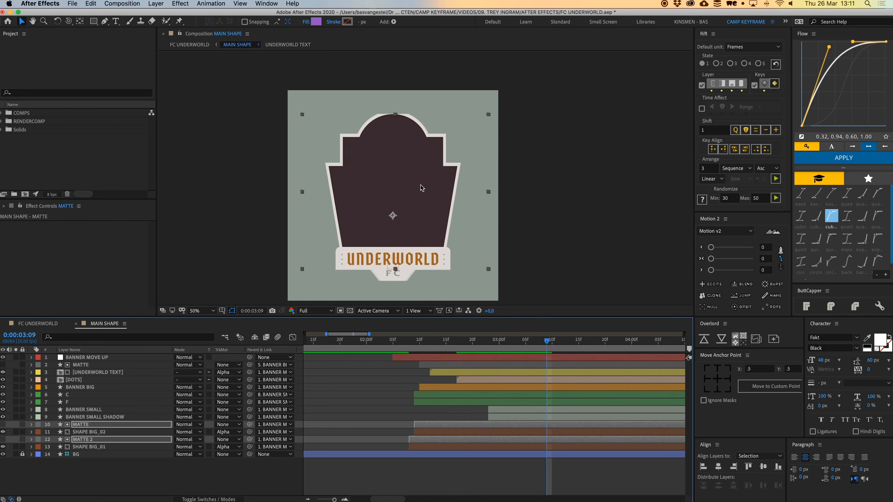
left_click(717, 388)
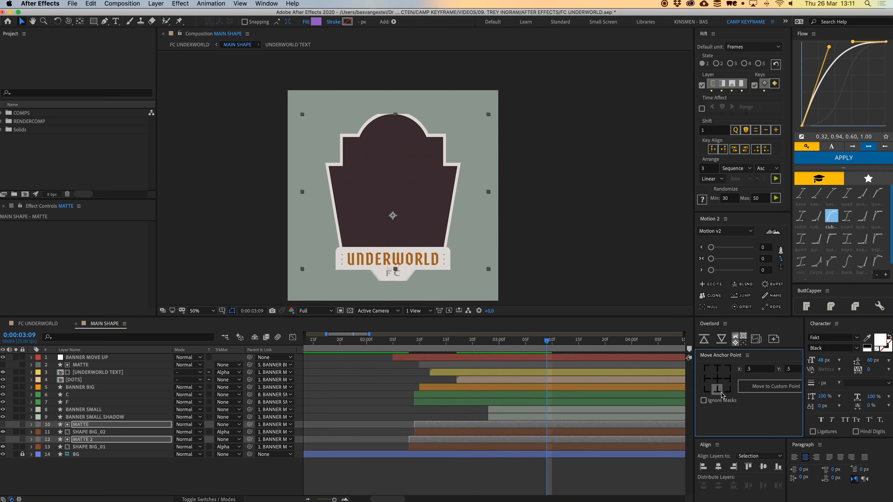
left_click(393, 92)
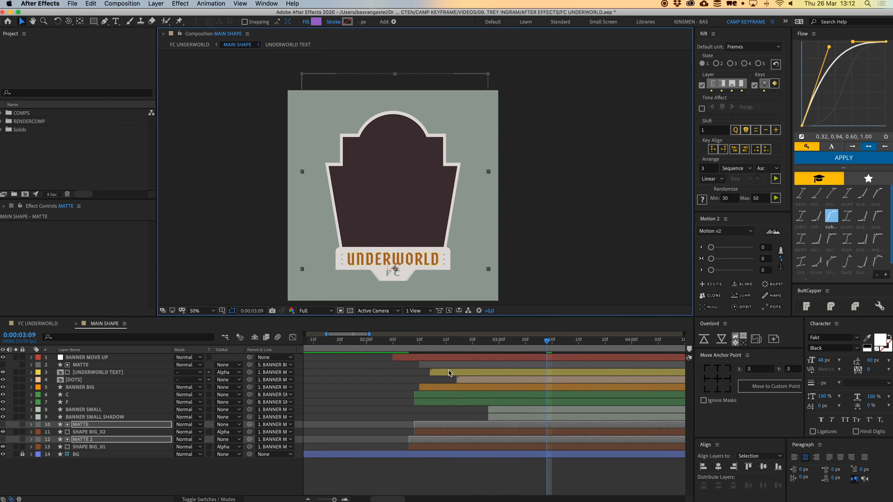
Shift both big shapes and their mattes two frames later, with SHAPE BIG_01 starting at 0:00:02:10, and preview the reveal
left_click_drag(547, 350, 402, 375)
left_click(427, 426)
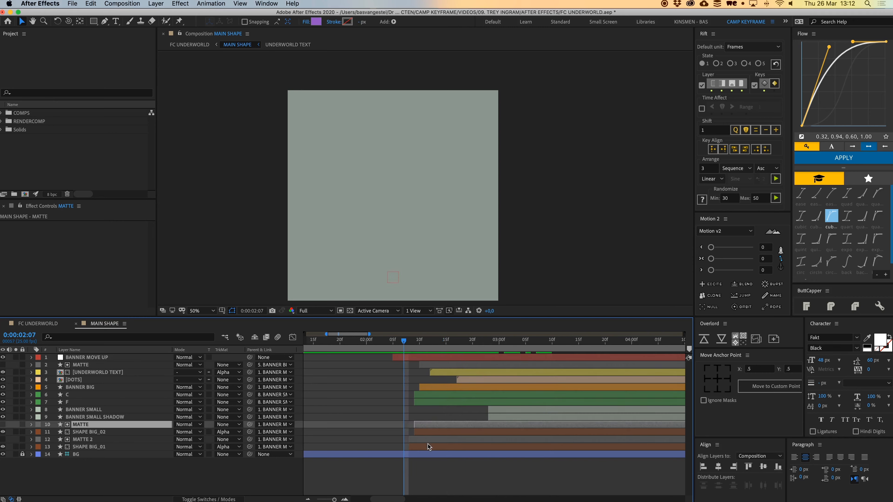
left_click(428, 445, "shift")
left_click_drag(429, 447, 440, 448)
key("space")
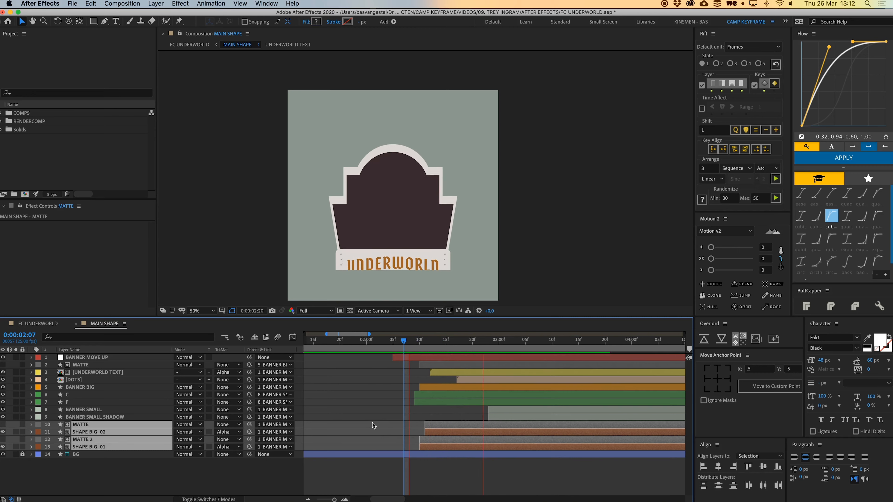
key("space")
left_click(403, 343)
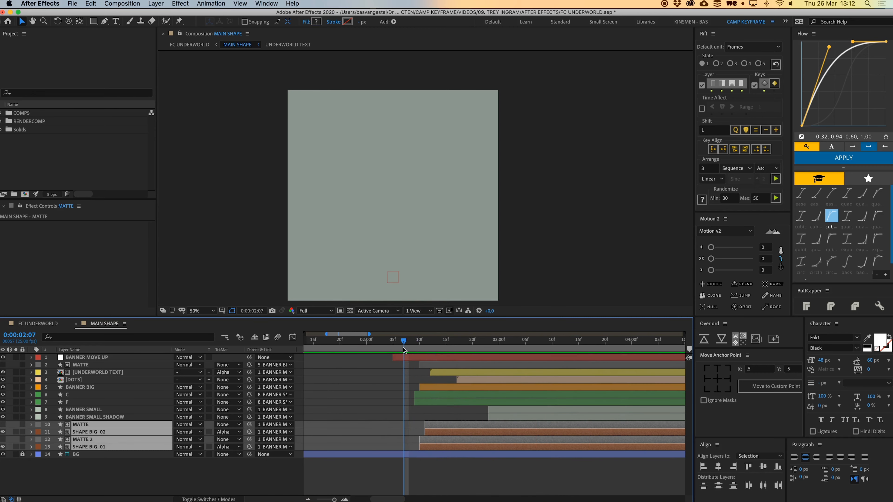
key("space")
left_click(398, 343)
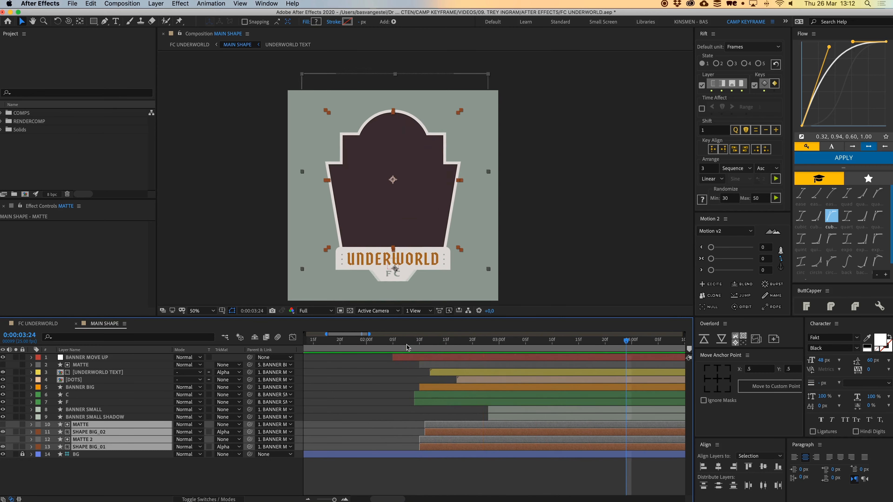
key("space")
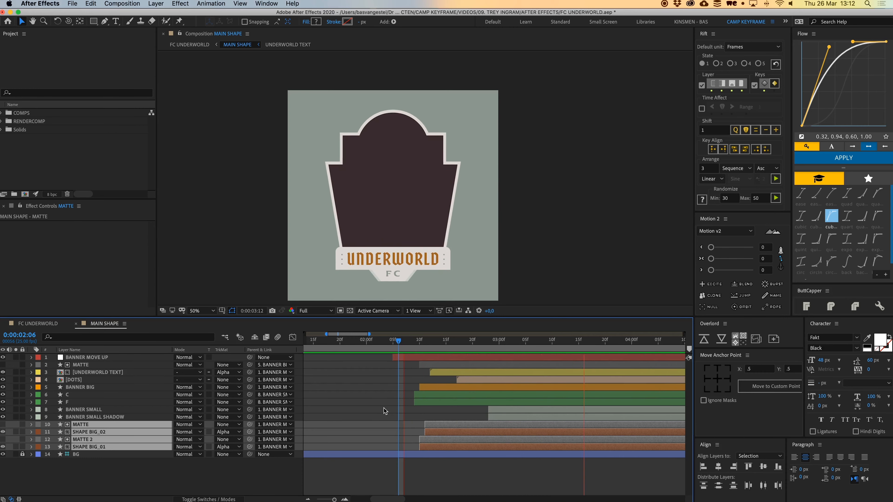
key("space")
Step frame by frame around 0:00:02:10 to examine how the banner, letters and big shapes overlap as they appear
left_click_drag(467, 345, 426, 347)
left_click(382, 378)
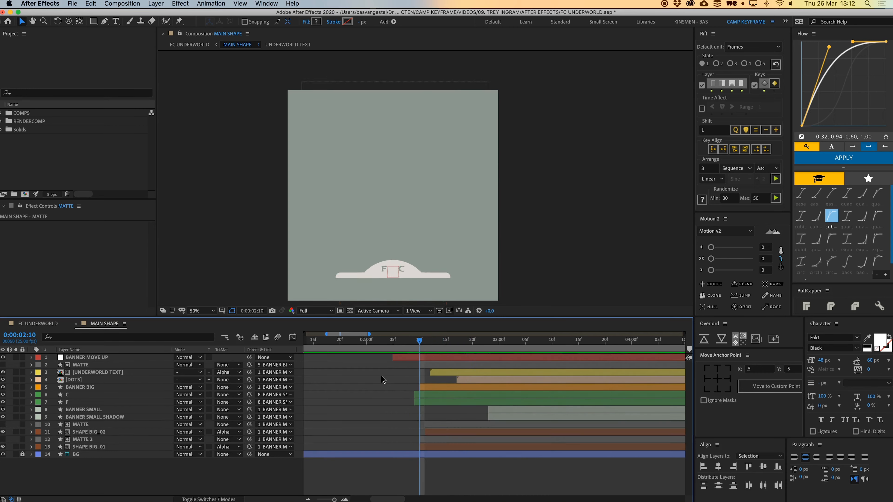
key("Page_Down")
key("Page_Down")
key("Page_Down")
key("Page_Up")
key("Page_Up")
key("Page_Up")
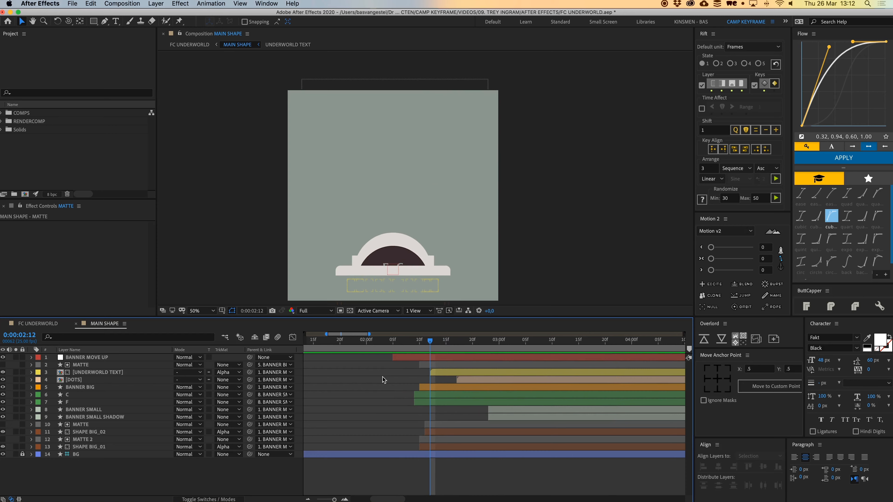
Shift the C and F letter layers later to start at about 0:00:03:02 and preview their timing with the small banner
scroll(423, 276, "up", 2)
left_click_drag(450, 297, 500, 163)
left_click(439, 396)
left_click(439, 404, "shift")
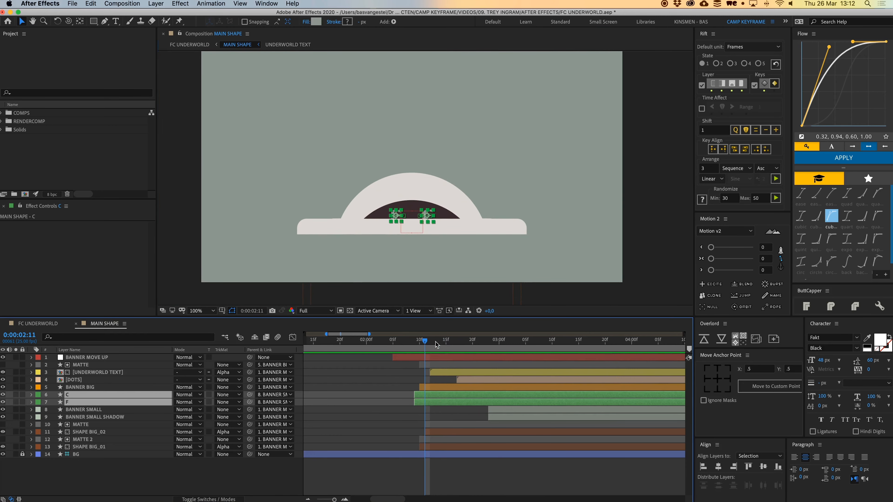
left_click_drag(450, 394, 498, 397)
key("space")
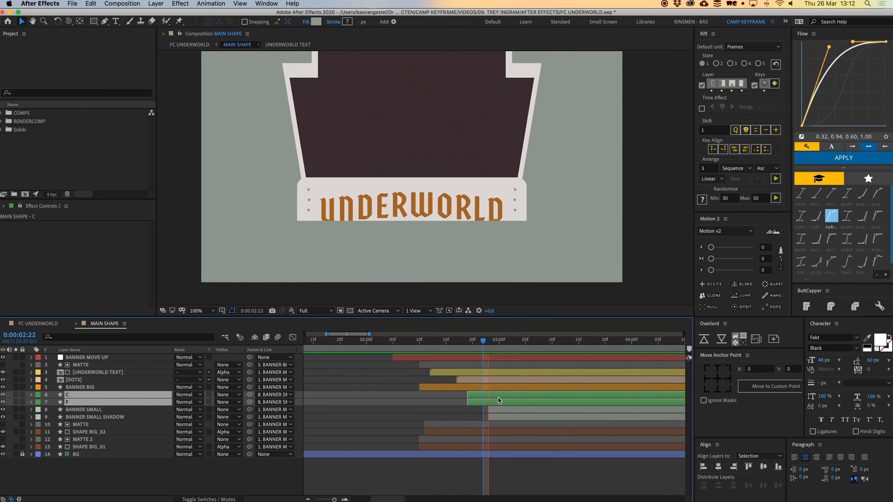
left_click_drag(508, 397, 545, 382)
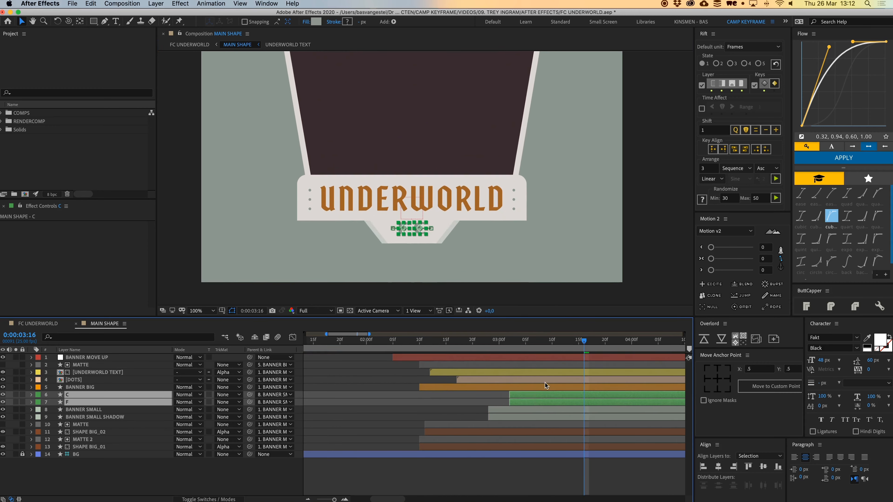
left_click_drag(563, 339, 509, 344)
key("space")
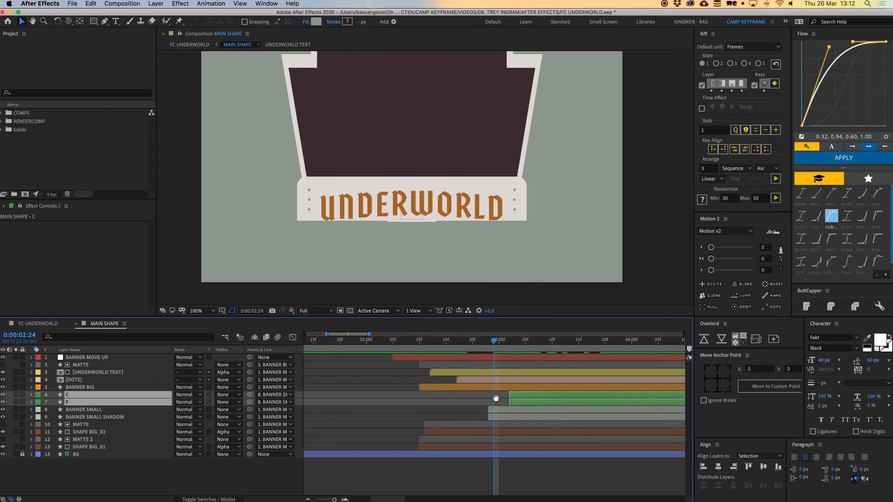
Shift the C and F letter layers later to start at about 0:00:03:06 and preview the full badge reveal
left_click_drag(522, 396, 549, 396)
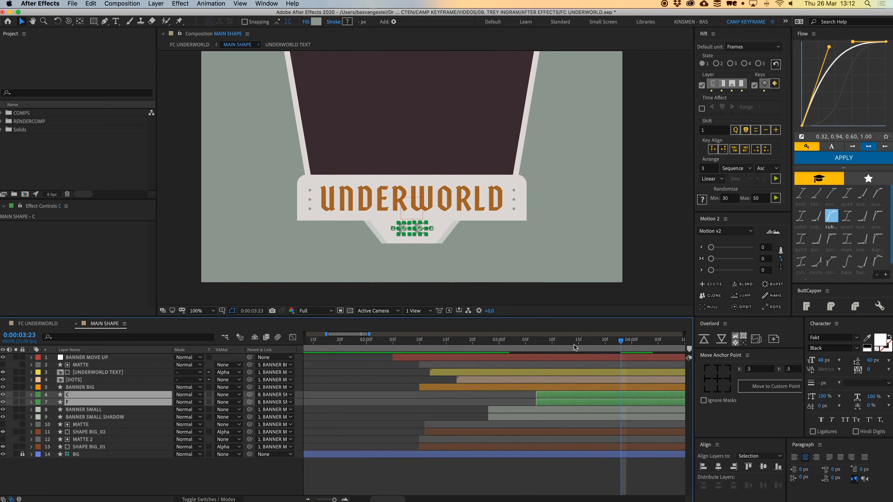
left_click_drag(574, 345, 500, 344)
key("space")
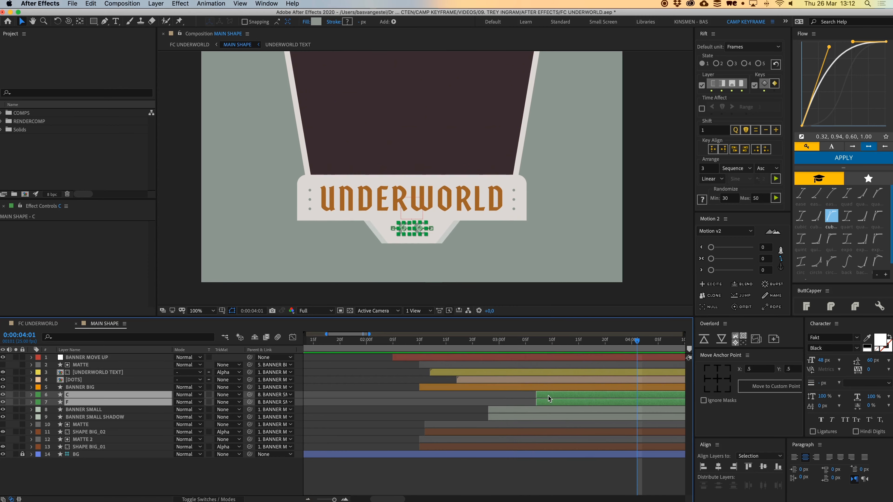
left_click_drag(548, 396, 543, 395)
scroll(487, 228, "down", 1)
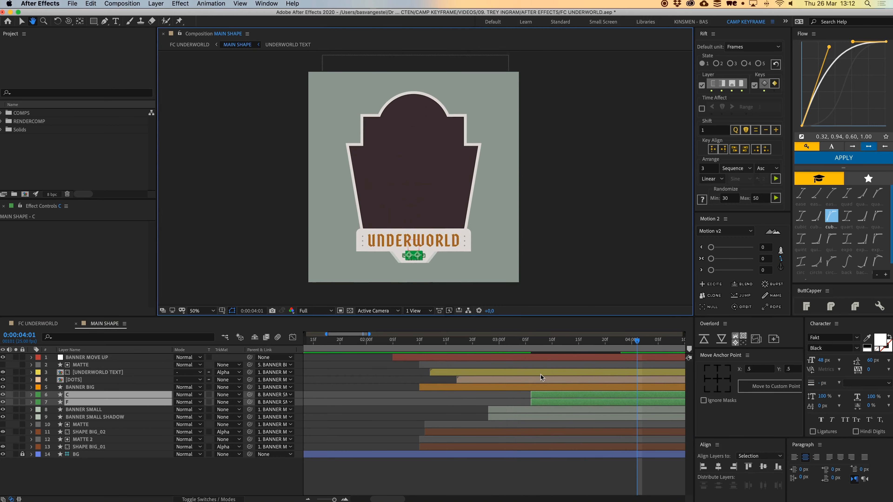
left_click_drag(540, 340, 432, 352)
key("space")
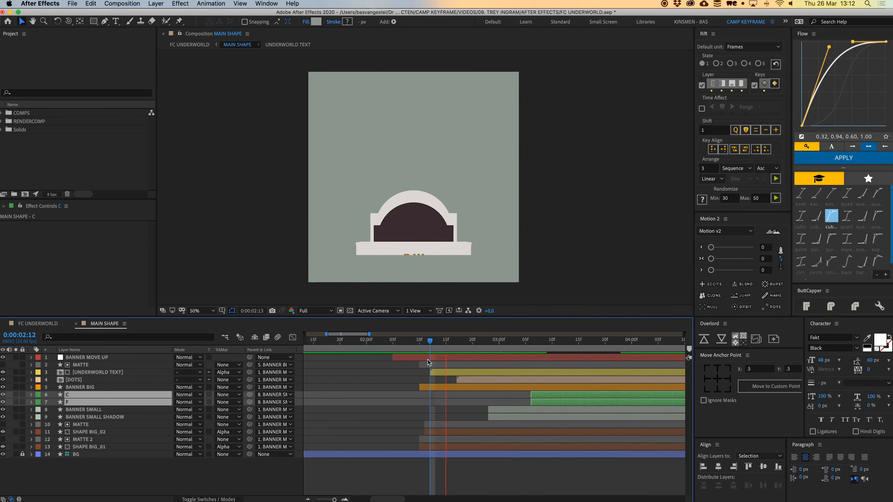
left_click(377, 372)
key("v")
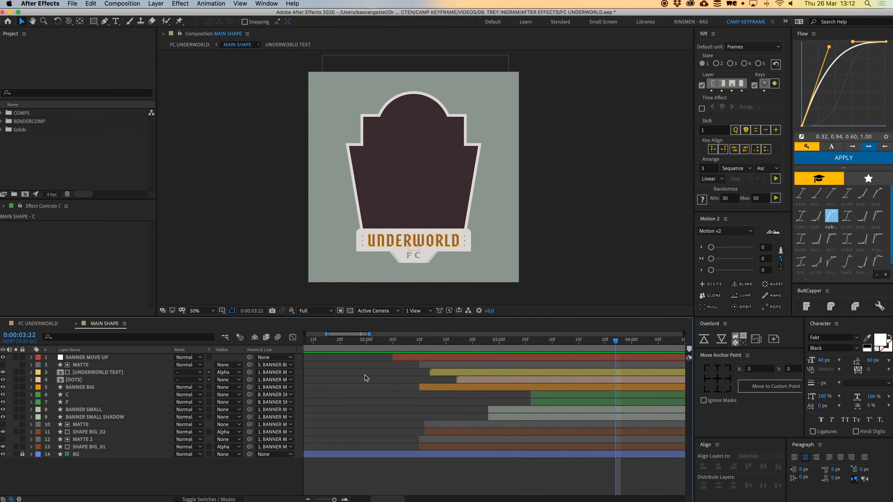
Return to the FC UNDERWORLD composition, hide EXTRA ELEMENTS, lock MAIN SHAPE and preview the animation from the start
left_click(76, 324)
left_click(130, 402)
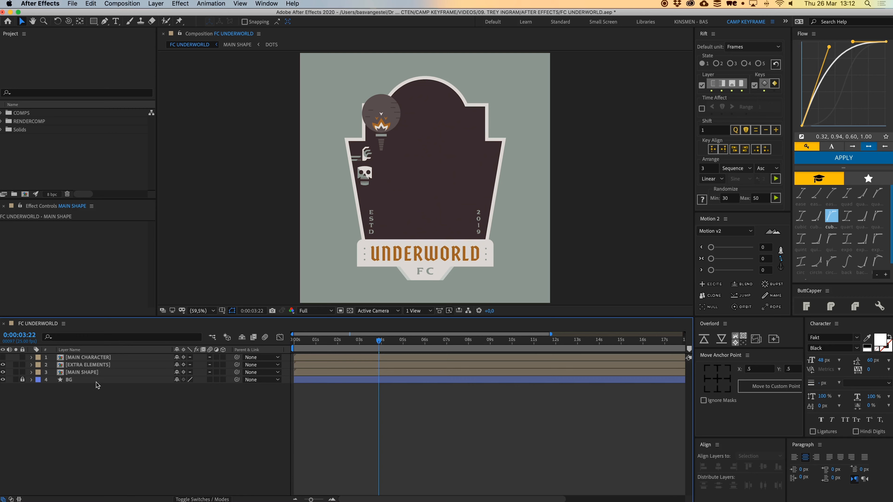
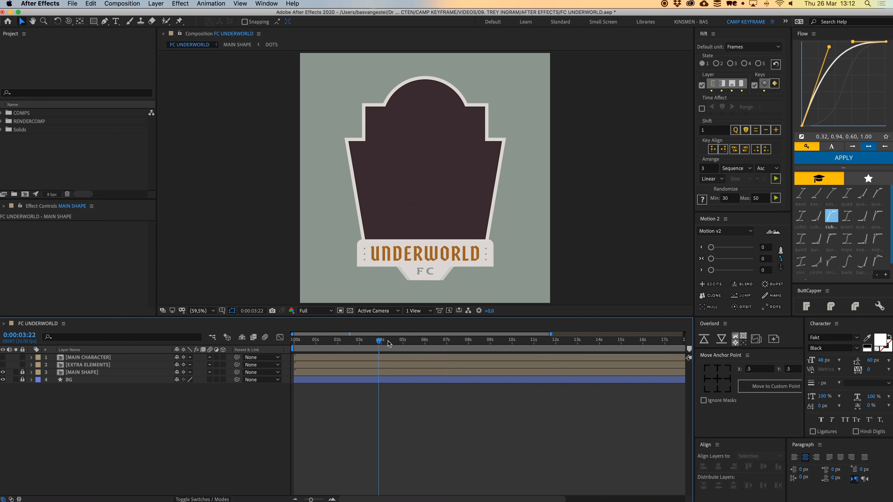
left_click_drag(380, 341, 295, 354)
key("space")
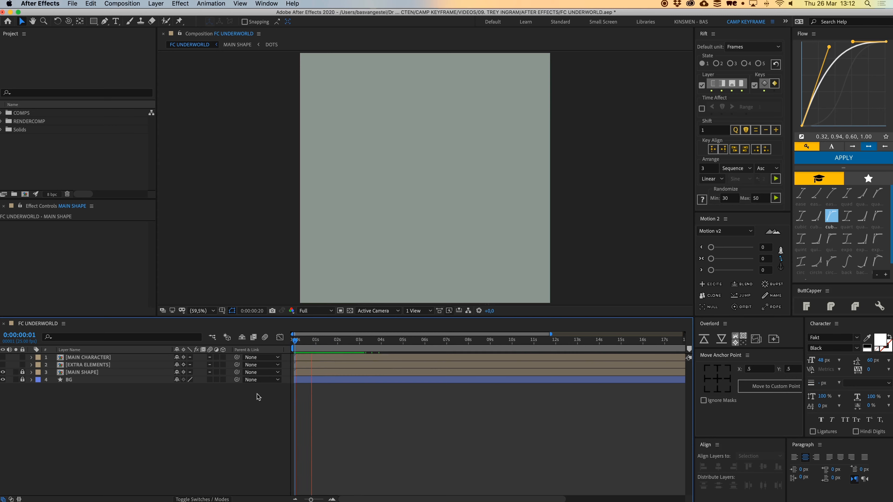
key("space")
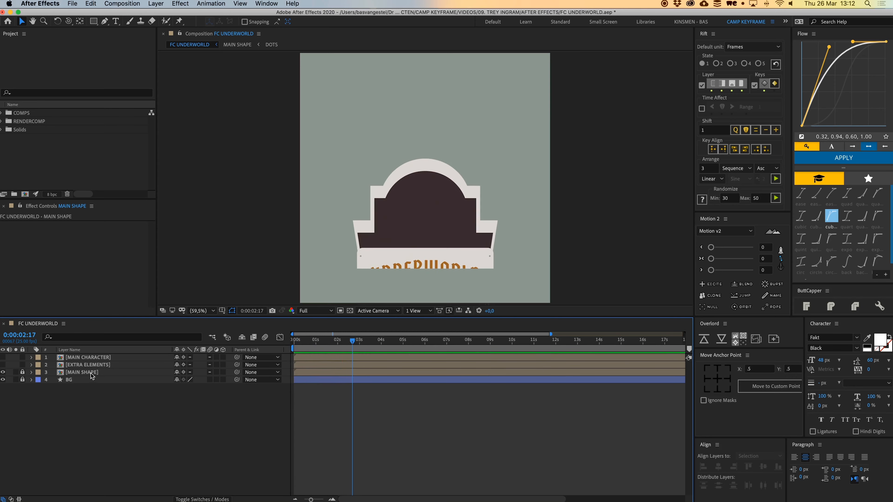
Inside MAIN SHAPE, shift all layers except BG earlier together so BANNER BIG starts at 0:00:00:00
double_click(82, 372)
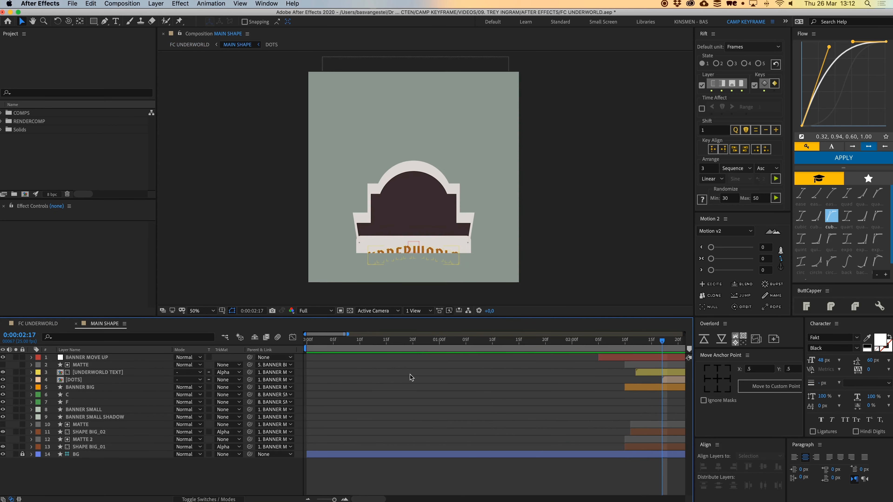
key("super+a")
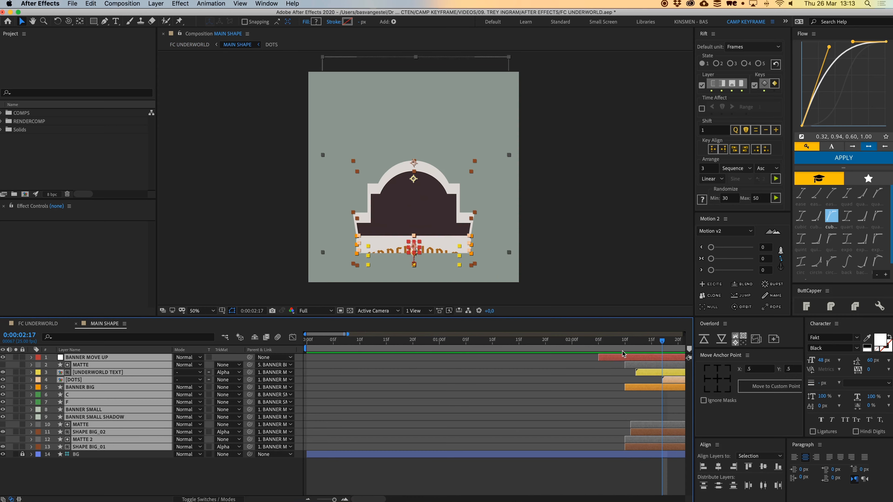
left_click_drag(622, 354, 315, 358)
left_click(388, 359)
key("super+a")
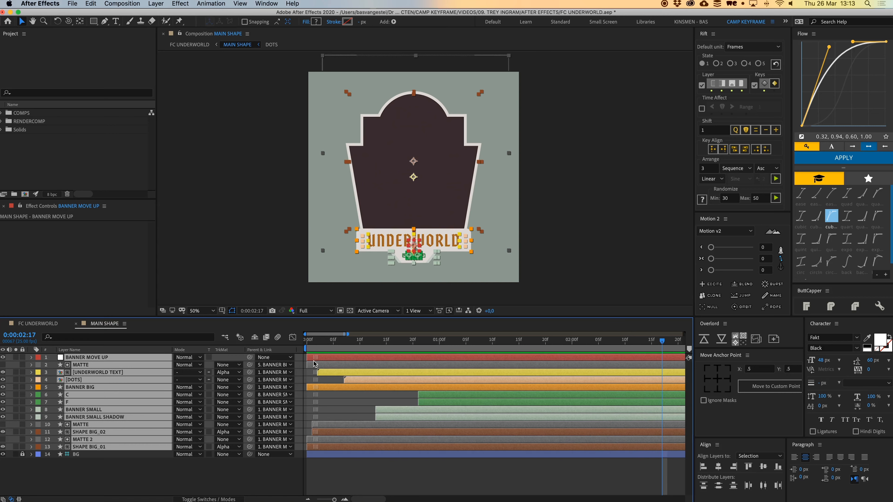
left_click(305, 349)
left_click(390, 468)
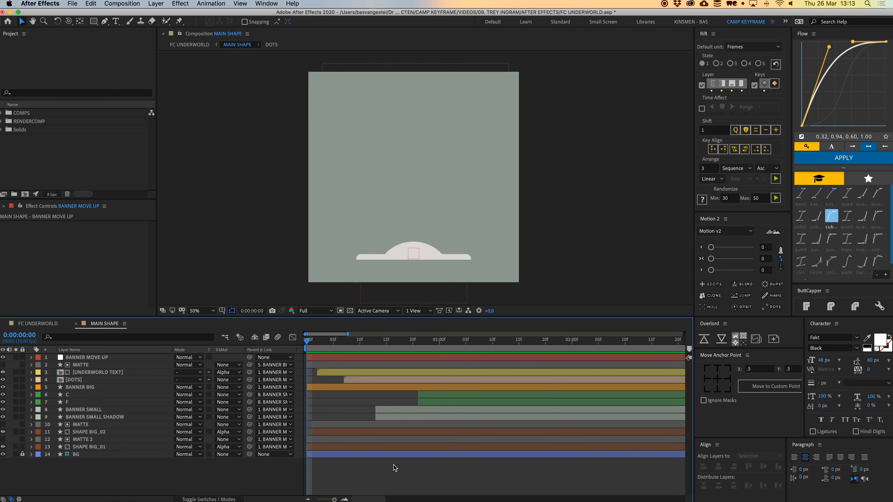
In the FC UNDERWORLD composition, start the MAIN SHAPE layer about five frames later and preview the result
key("super+w")
key("super+shift+a")
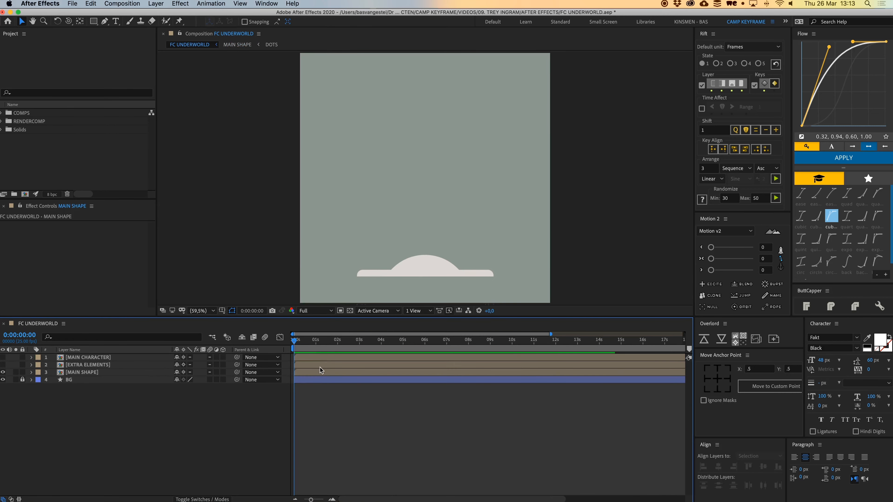
left_click_drag(311, 372, 316, 372)
left_click(327, 395)
key("space")
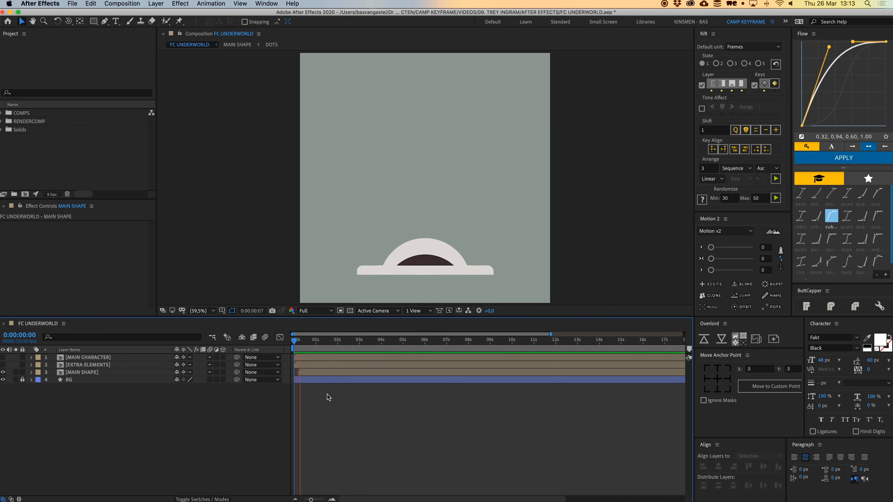
At 0:00:04:05, make EXTRA ELEMENTS visible again and open its composition
left_click_drag(341, 340, 385, 347)
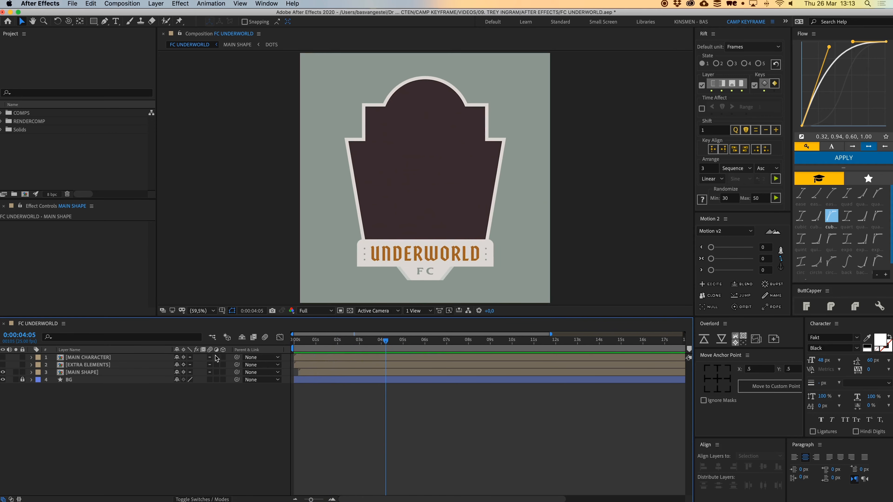
left_click(3, 365)
left_click(92, 367)
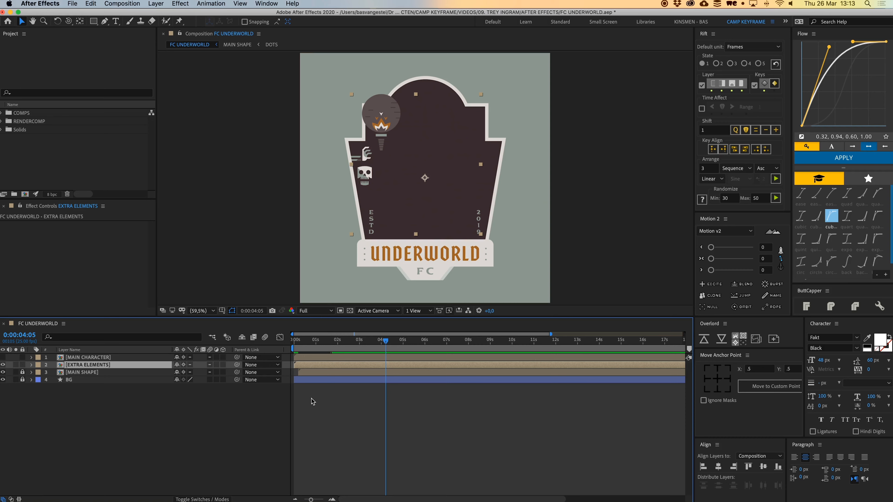
left_click(92, 358)
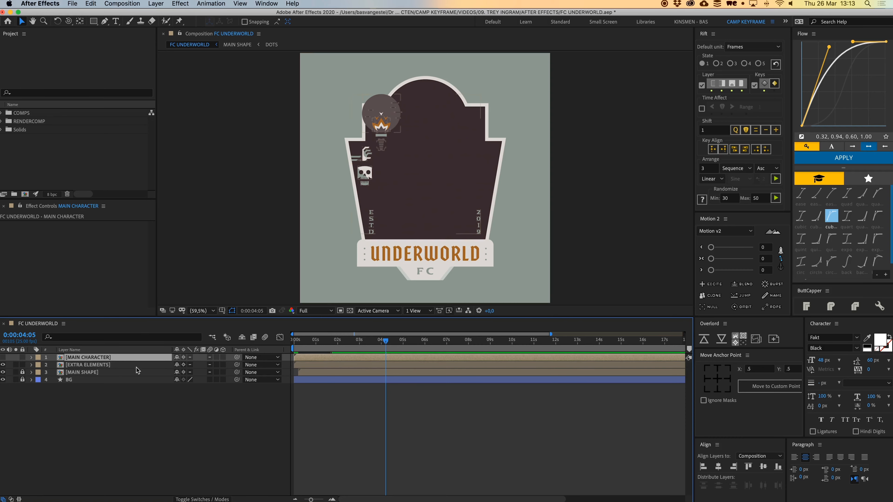
double_click(99, 366)
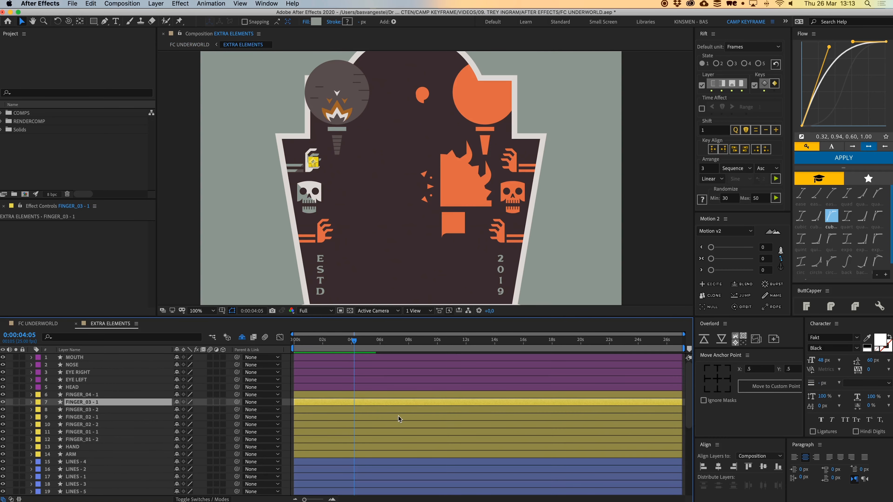
Examine the ESTD lettering and the locked guide layers below it, comparing EXTRA ELEMENTS with the FC UNDERWORLD composition
left_click(289, 365)
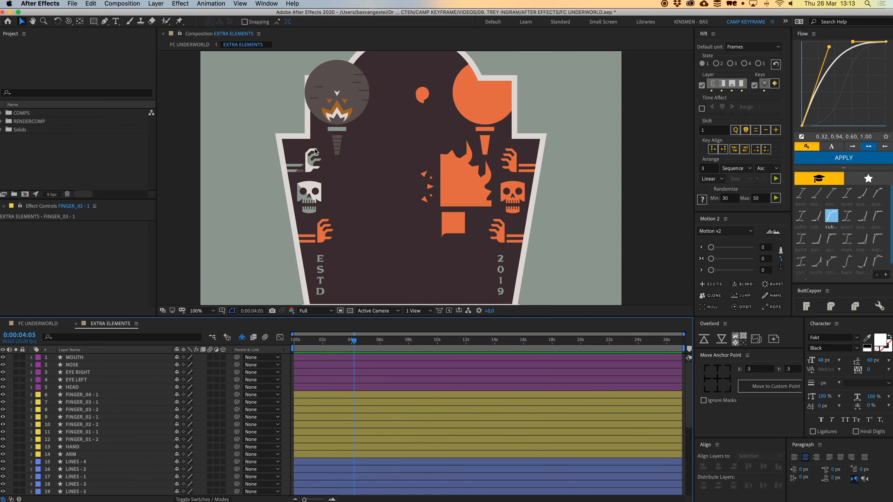
key("space")
left_click_drag(319, 222, 337, 147)
left_click(340, 193)
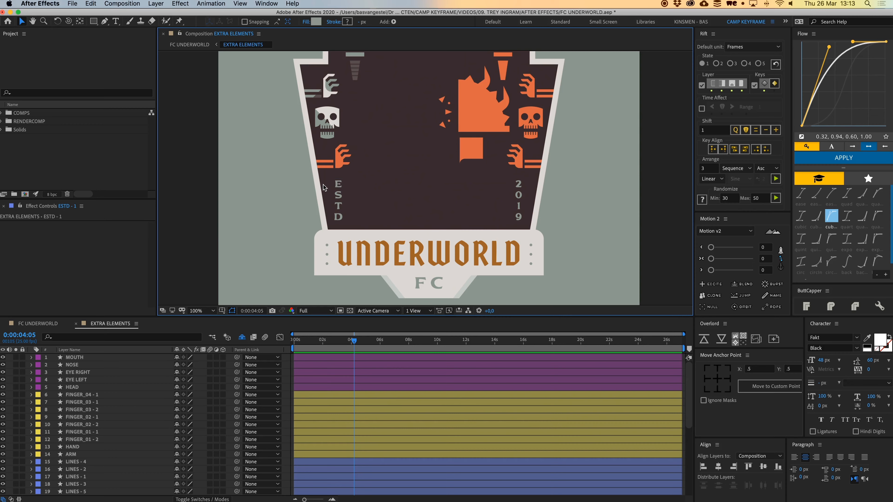
left_click_drag(309, 178, 373, 229)
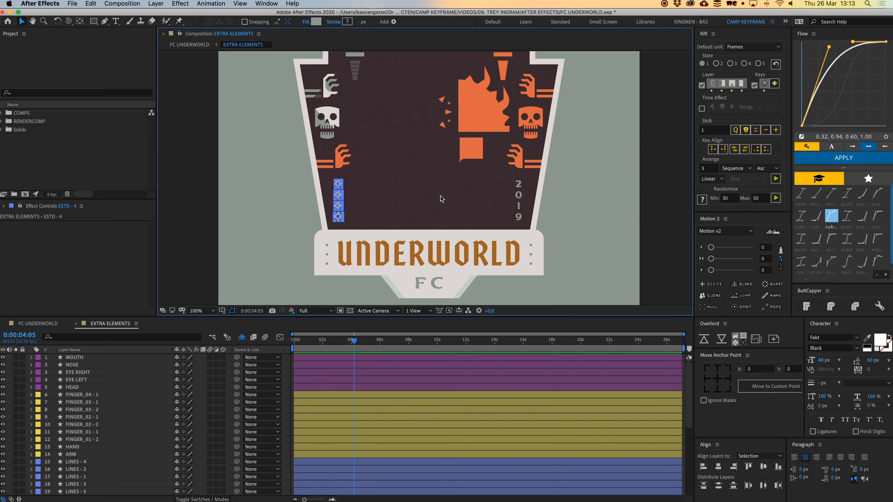
left_click(442, 198)
scroll(327, 386, "down", 1)
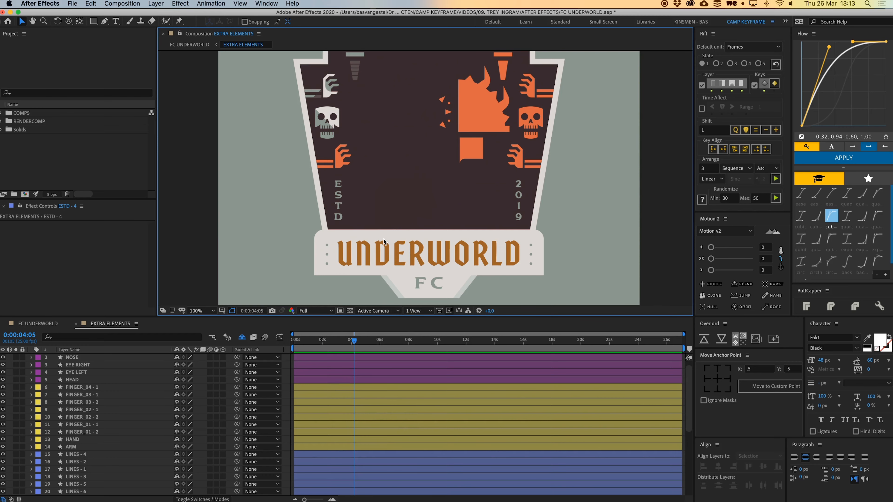
scroll(348, 439, "down", 9)
scroll(61, 415, "down", 9)
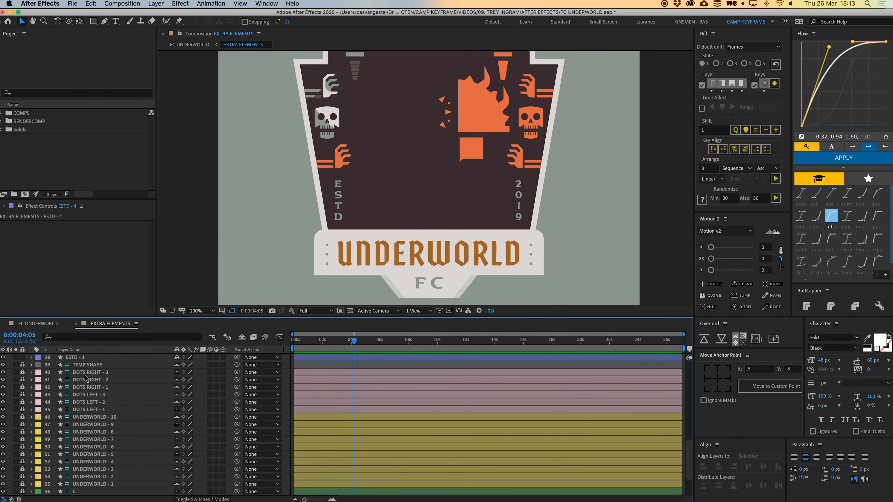
left_click(39, 324)
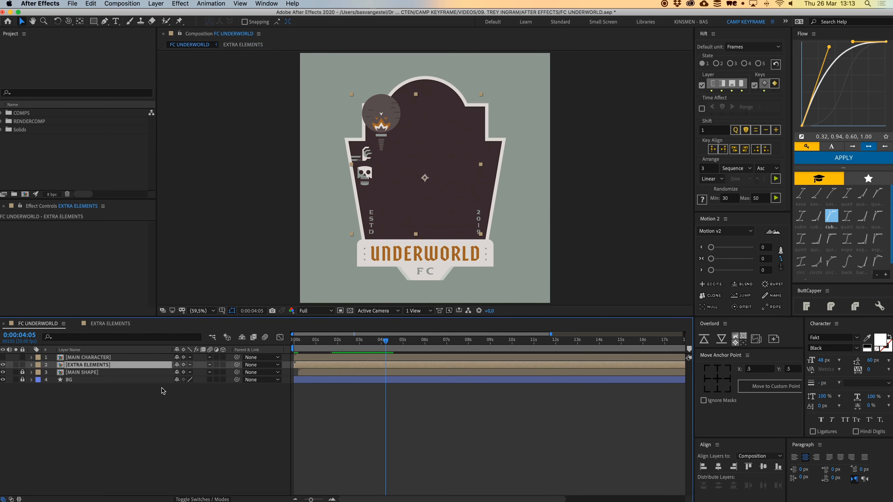
left_click(110, 324)
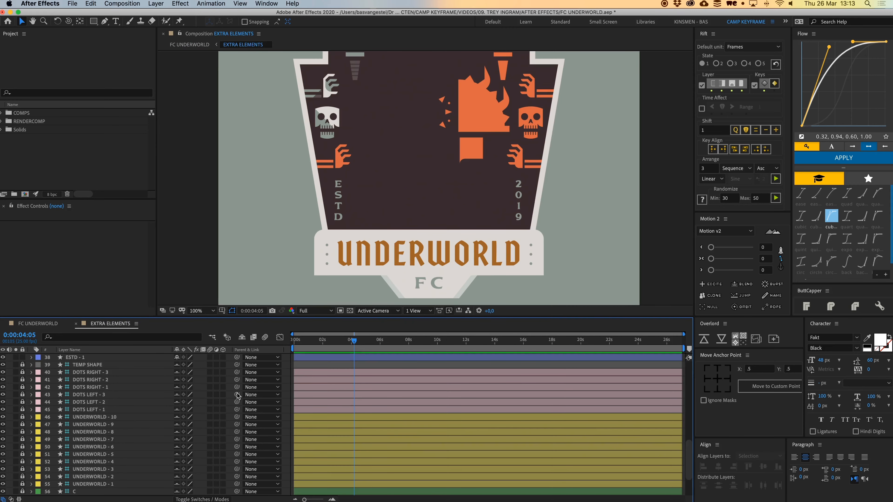
right_click(76, 362)
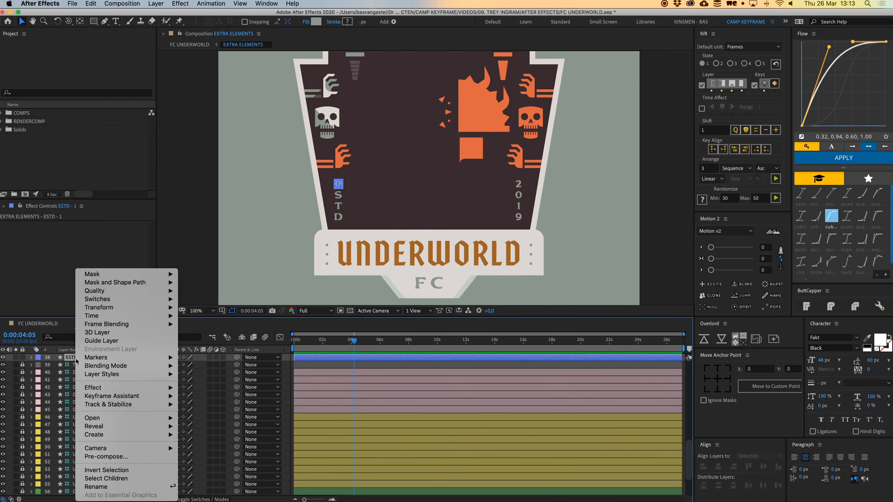
left_click(104, 342)
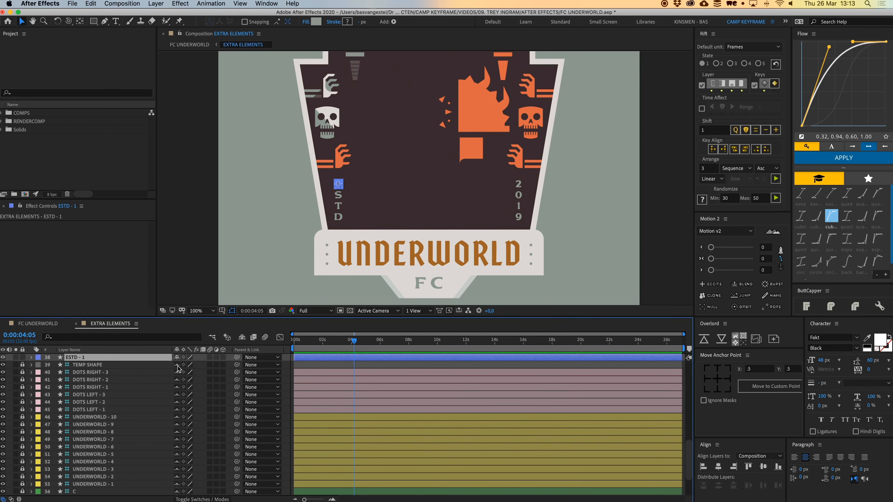
Hide the shy layers and bring the eight ESTD and 2019 letter layers to the top of the layer stack
left_click(242, 337)
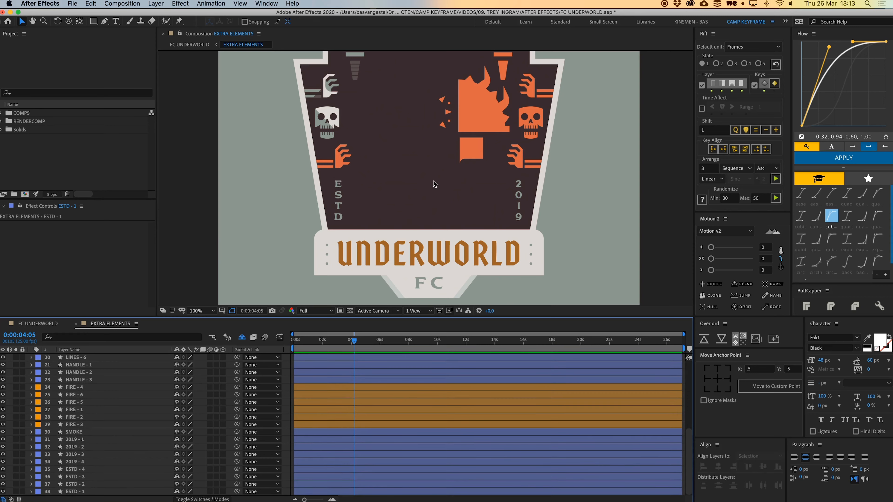
left_click_drag(402, 122, 440, 185)
left_click_drag(404, 210, 440, 211)
left_click_drag(401, 253, 578, 240)
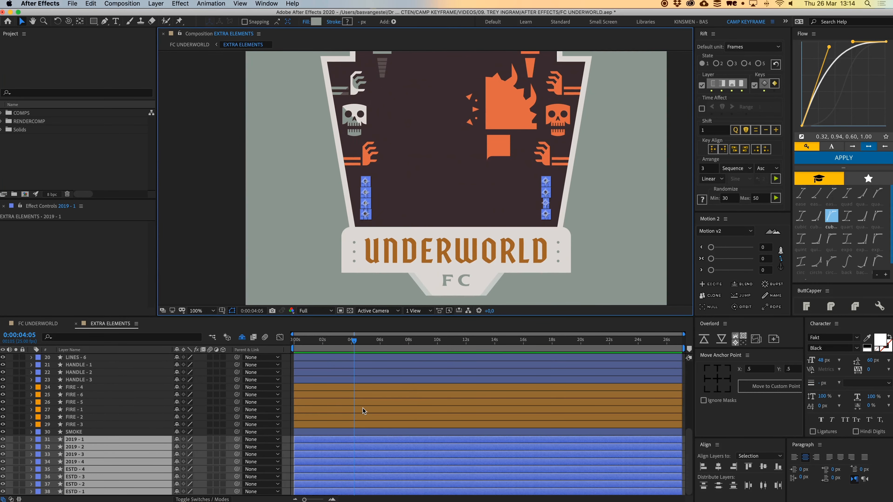
key("p")
key("super+shift+bracketright")
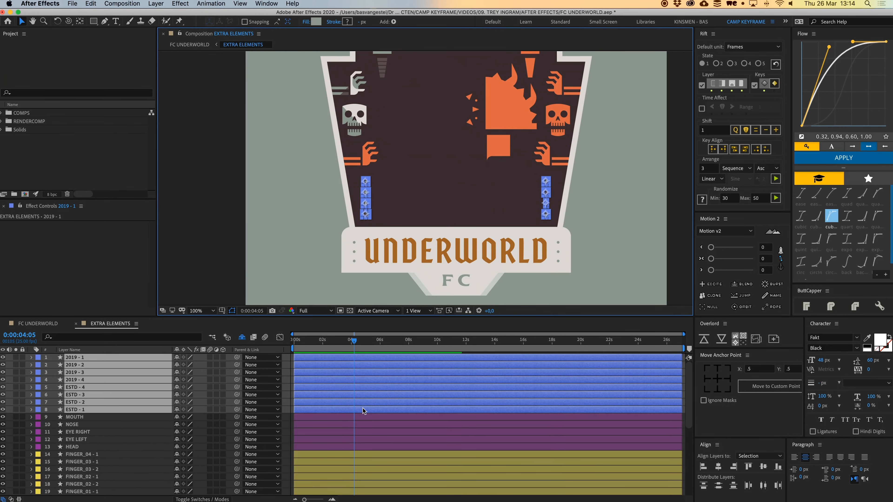
Keyframe Position on all eight ESTD and 2019 layers at 0:00:04:05 and move those keyframes about one second later
left_click(53, 365)
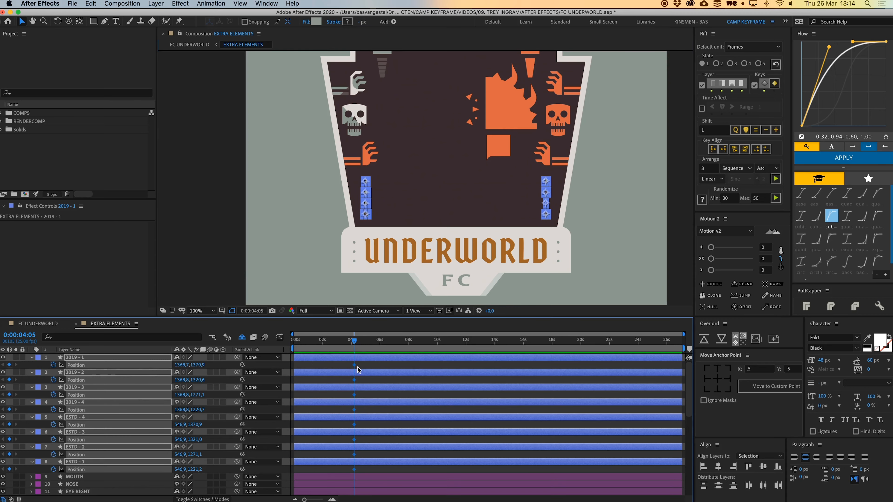
left_click_drag(356, 368, 371, 370)
key("period")
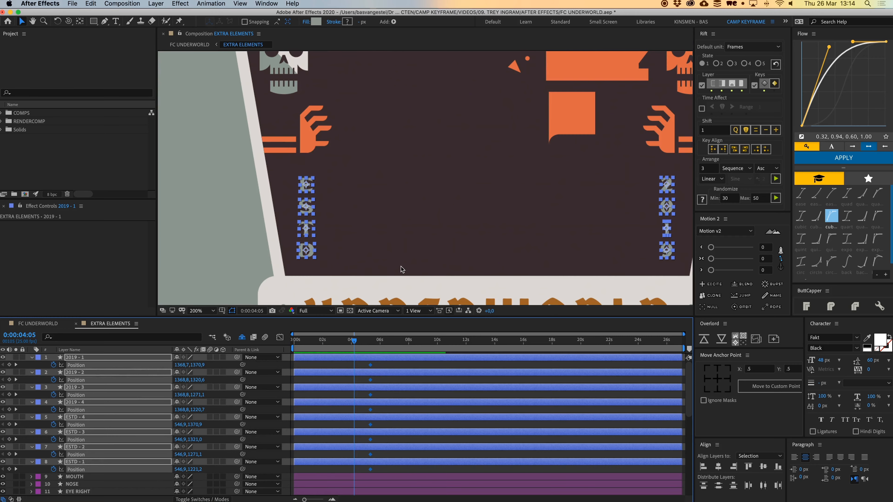
At 0:00:04:05, move the T and D of ESTD 30 px down to set their starting positions
left_click(359, 189)
left_click(312, 185)
left_click_drag(316, 186, 391, 198)
key("v")
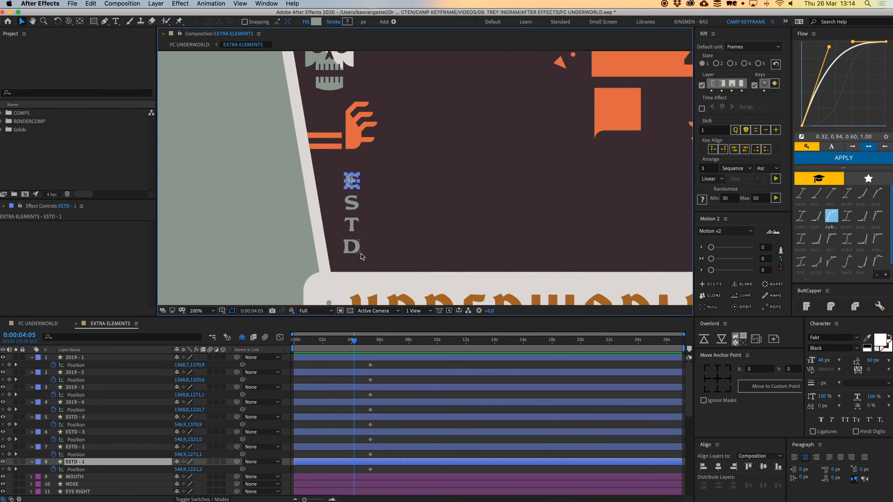
left_click(351, 246)
left_click(353, 227, "shift")
key("shift+Down")
key("shift+Down")
key("shift+Down")
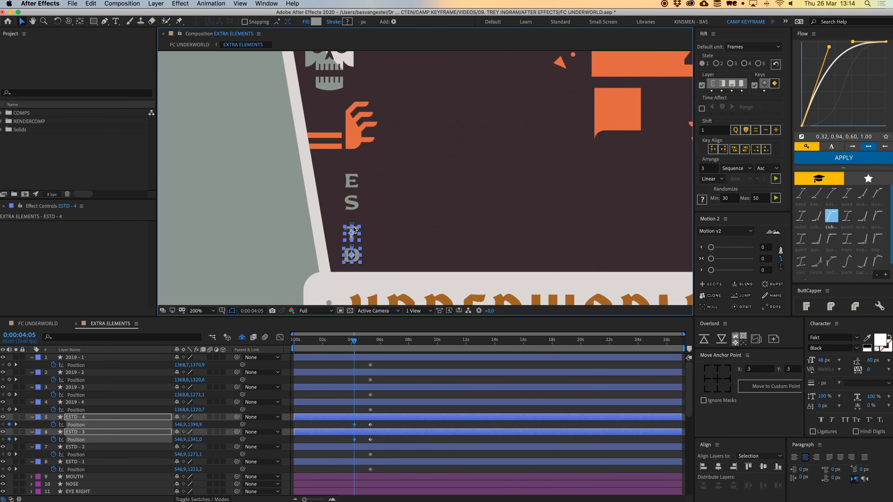
Move the E and S of ESTD 30 px up at 0:00:04:05 to set their starting positions
left_click(353, 202)
left_click(353, 184, "shift")
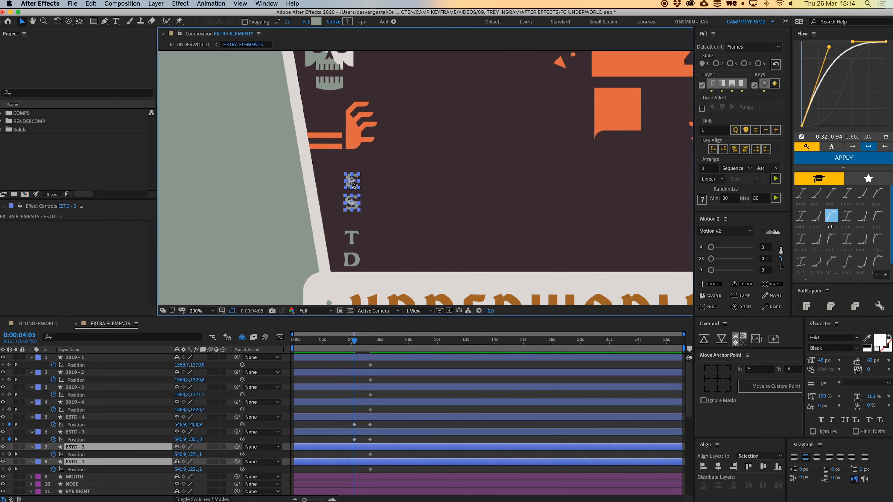
key("shift+Up")
key("shift+Up")
key("shift+Up")
Select the digit 2 of the vertical 2019 lettering
scroll(534, 201, "right", 5)
left_click(550, 194)
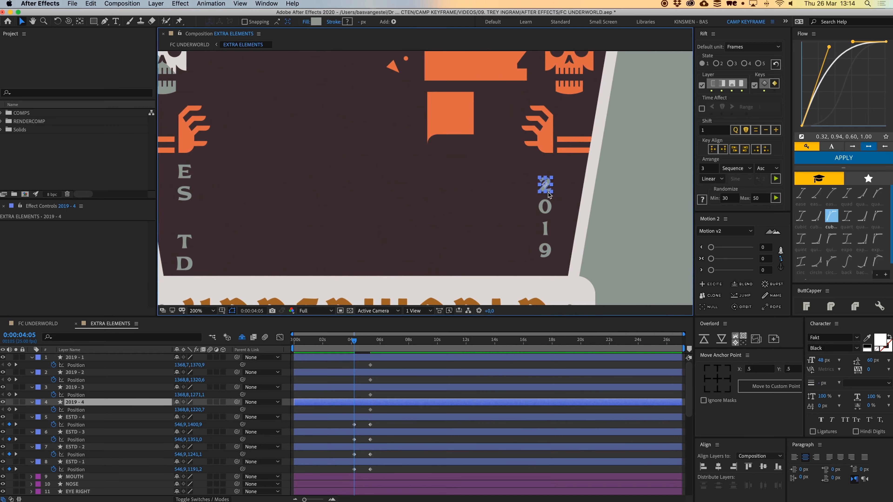
At 0:00:04:05, move the 2 and 0 letters up 30 px and the 1 and 9 letters down 30 px
left_click(549, 209, "shift")
key("shift+Up")
key("shift+Up")
key("shift+Up")
left_click(547, 232)
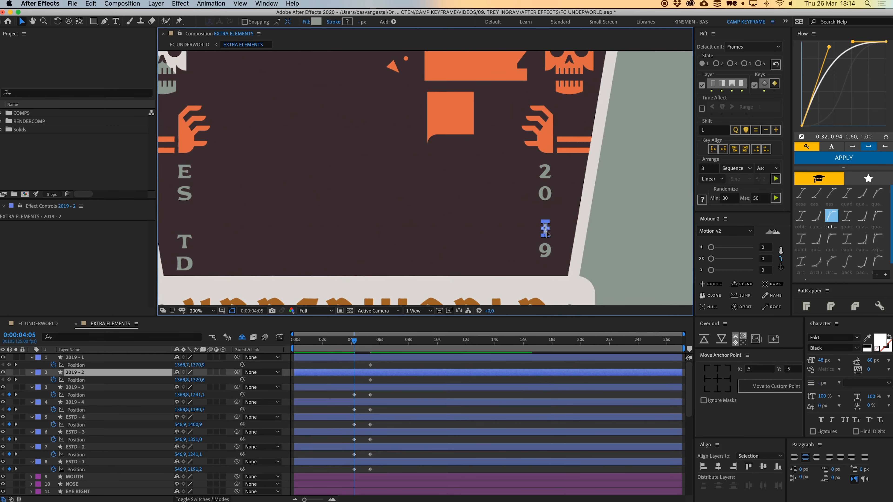
left_click(545, 250, "shift")
key("shift+Down")
key("shift+Down")
key("shift+Down")
Trim the starts of all eight ESTD and 2019 letter layers to 0:00:04:05 and apply the 0.32, 0.94, 0.60, 1.00 easing to their position keyframes
left_click_drag(561, 260, 194, 186)
key("alt+bracketleft")
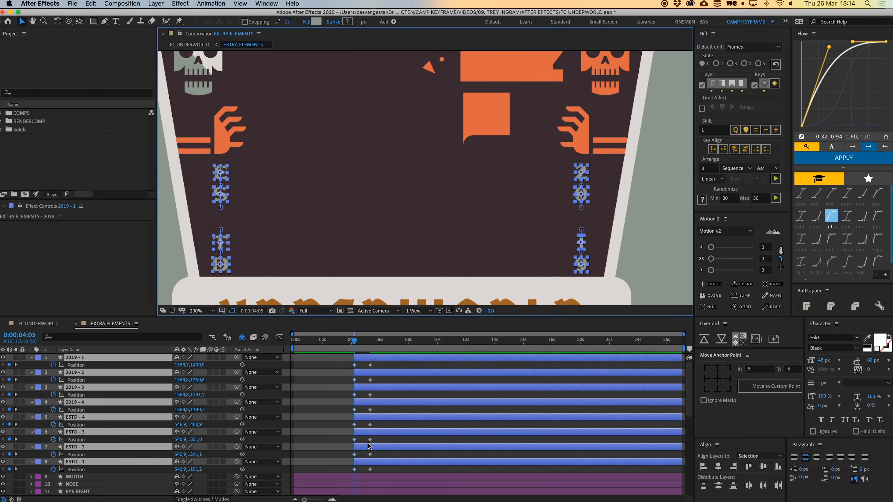
left_click_drag(349, 474, 349, 344)
left_click(870, 160)
left_click(337, 386)
key("space")
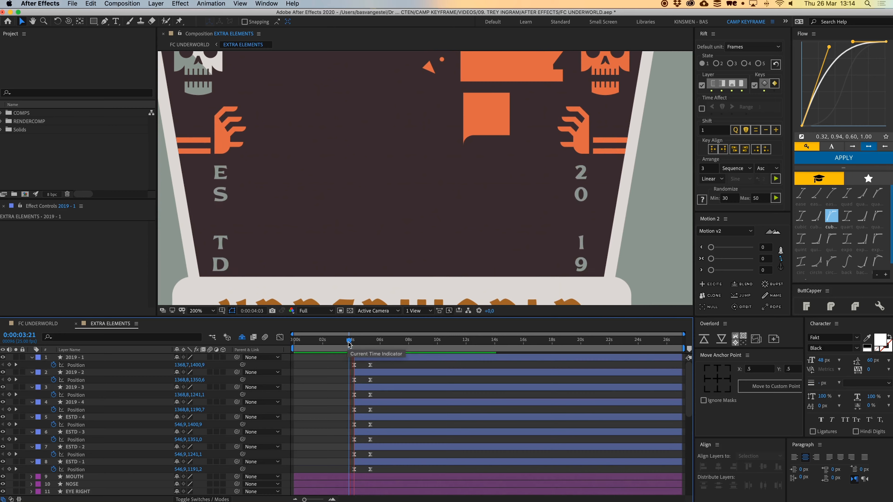
Offset the E, D, 2 and 9 letter layers two frames later than the inner letters and preview the animation
left_click(220, 185)
left_click(222, 251, "shift")
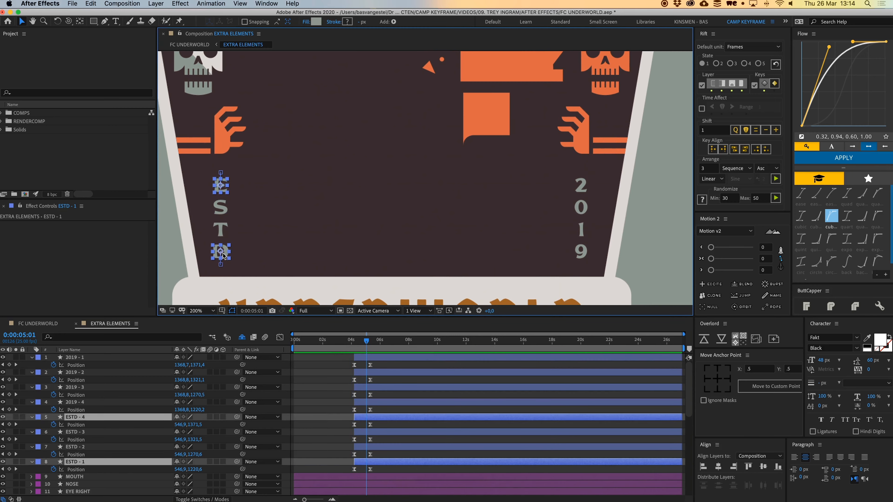
left_click(581, 185, "shift")
left_click(581, 251, "shift")
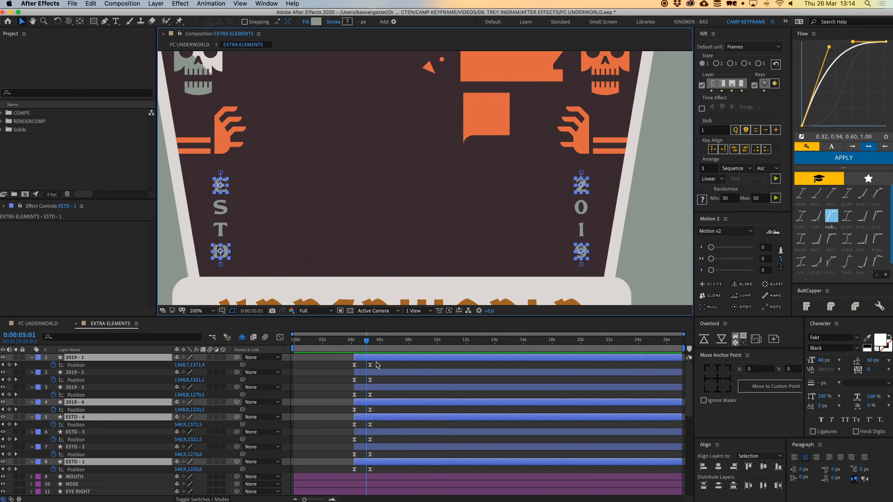
left_click_drag(371, 359, 373, 358)
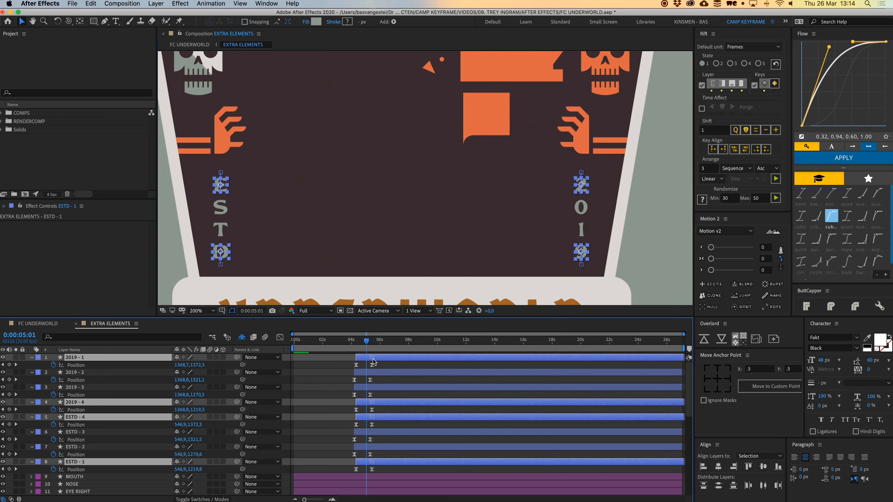
scroll(352, 369, "up", 10)
scroll(496, 369, "down", 5)
left_click_drag(509, 359, 505, 362)
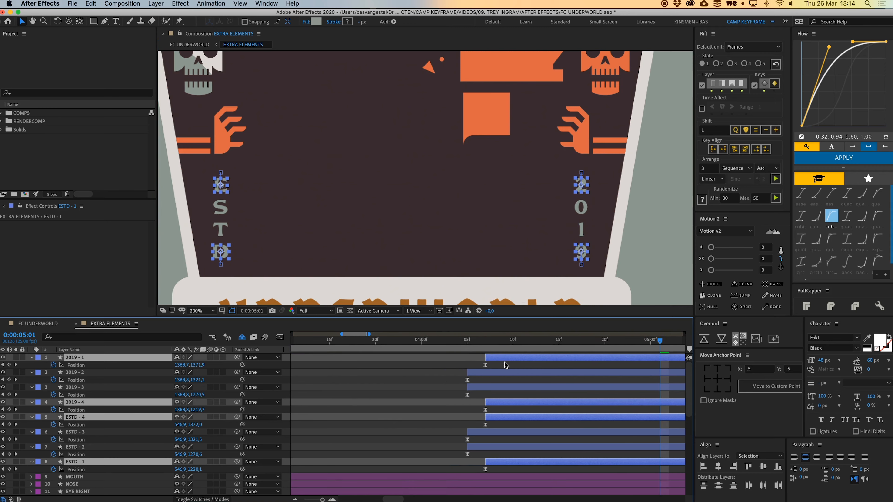
scroll(505, 362, "right", 8)
left_click_drag(404, 340, 324, 350)
key("space")
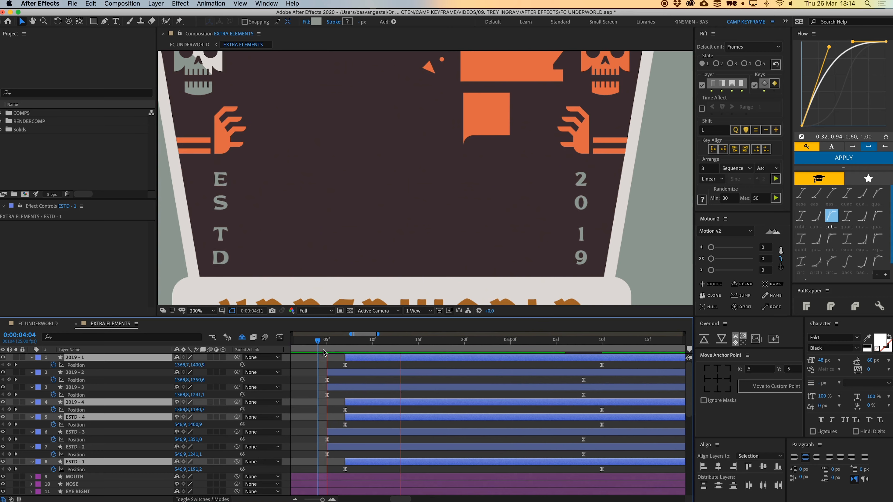
key("space")
Move the letters' ending position keyframes 11 frames earlier, reapply the easing curve and preview the faster motion
left_click_drag(624, 366, 649, 492)
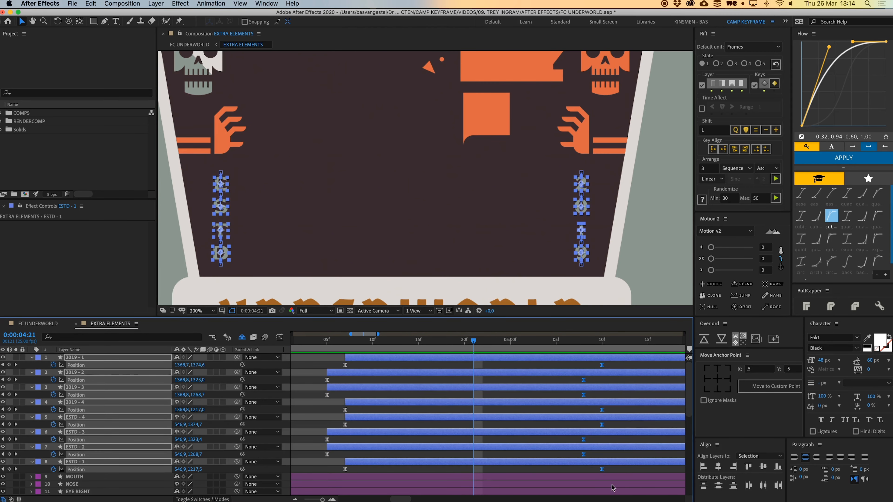
left_click_drag(602, 470, 307, 348)
left_click(844, 157)
left_click(309, 345)
key("space")
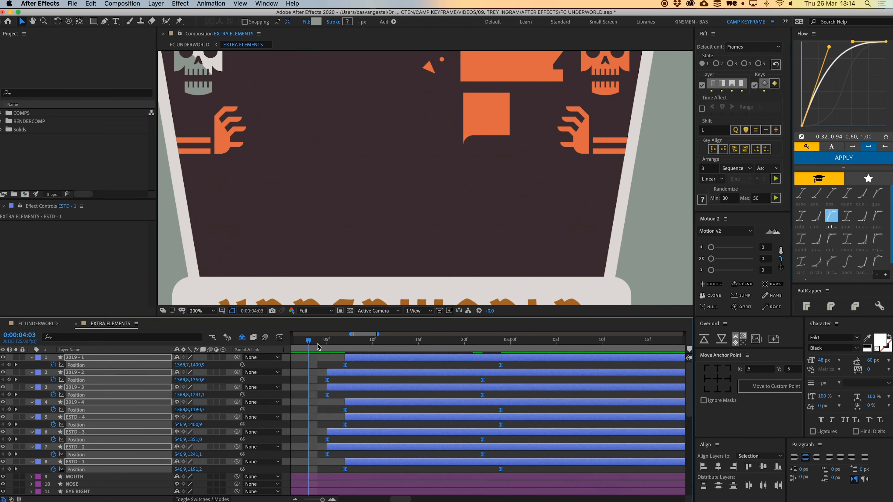
key("space")
left_click(317, 344)
key("space")
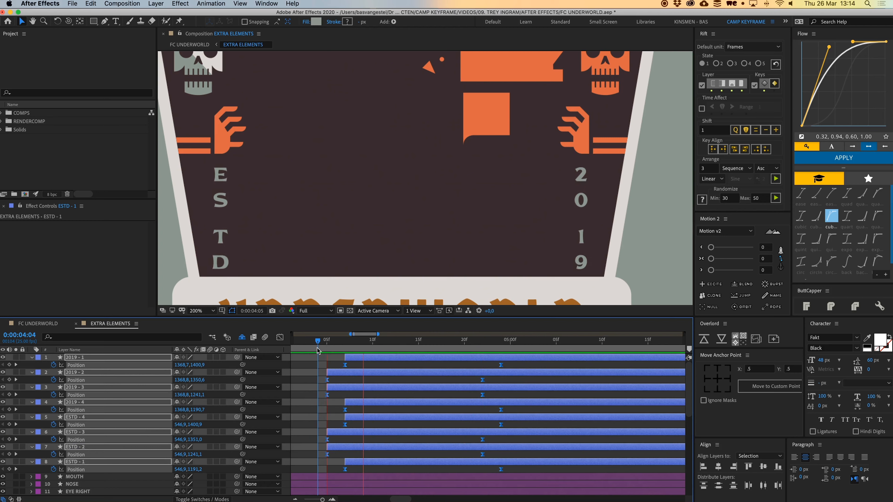
Pre-compose the eight letter layers as ESTD 2019 and turn on Collapse Transformations for the new layer
key("u")
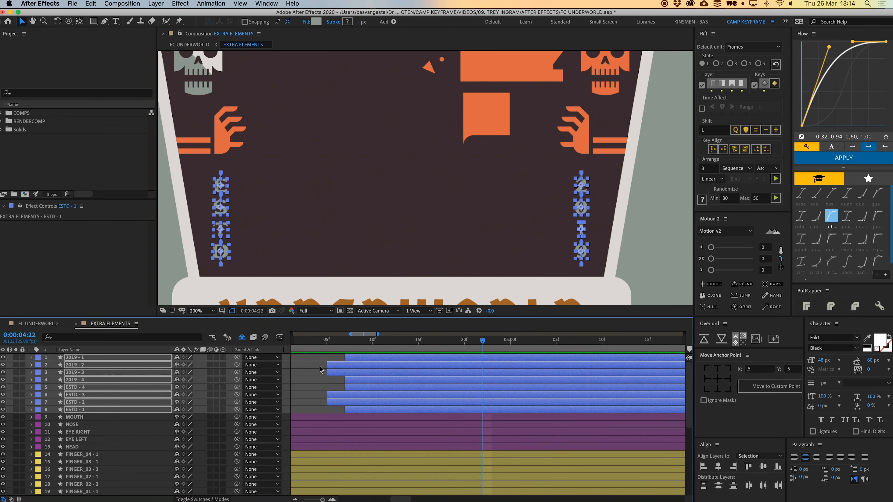
key("super+shift+c")
type("E")
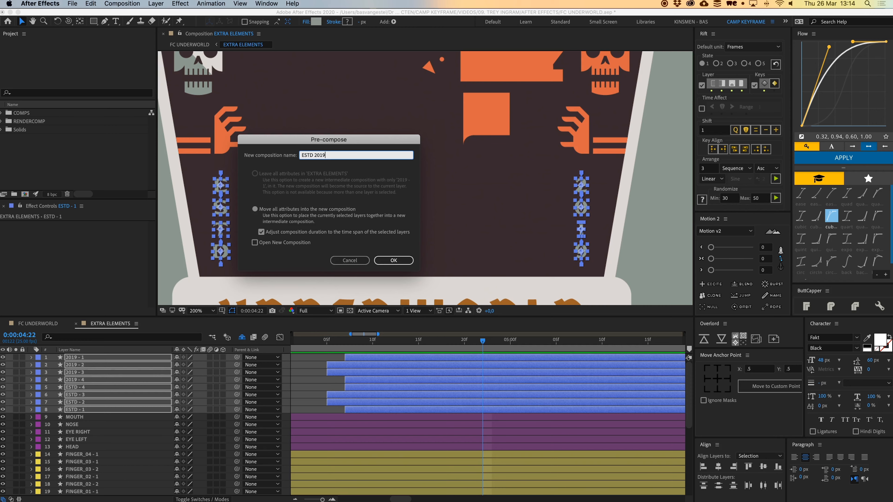
type("STD 2019")
key("Return")
left_click(184, 357)
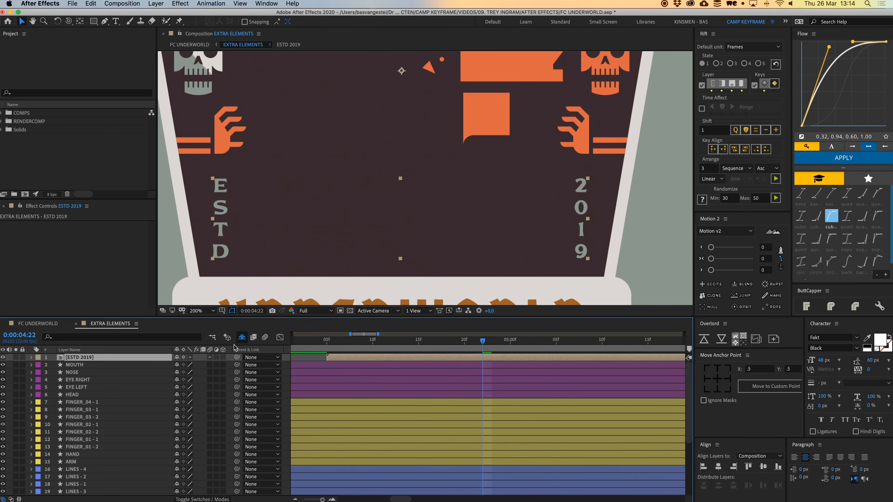
Move the ESTD 2019 precomp below SMOKE, at the very end of the layer stack
left_click_drag(395, 251, 380, 249)
key("super+shift+[")
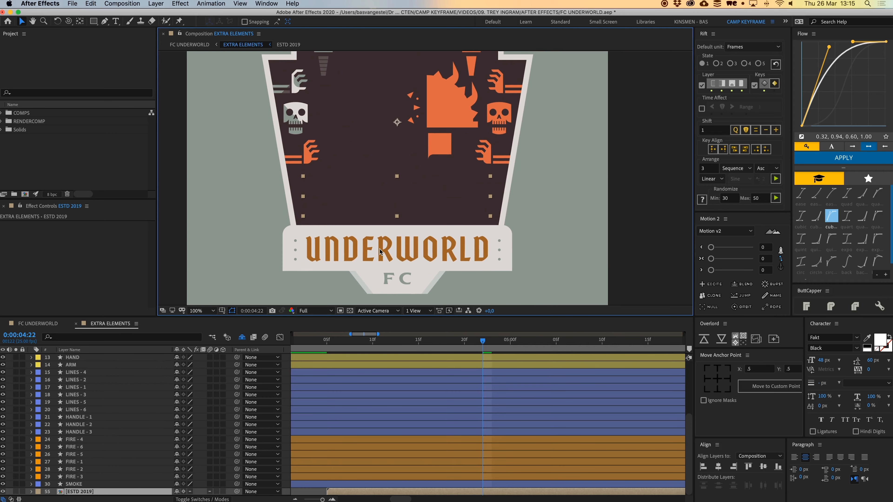
key("super+shift+]")
key("grave")
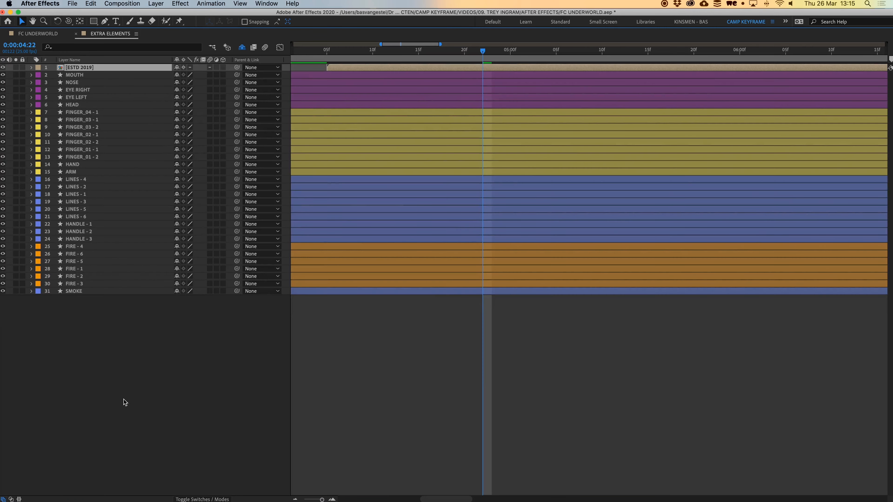
left_click_drag(111, 248, 105, 302)
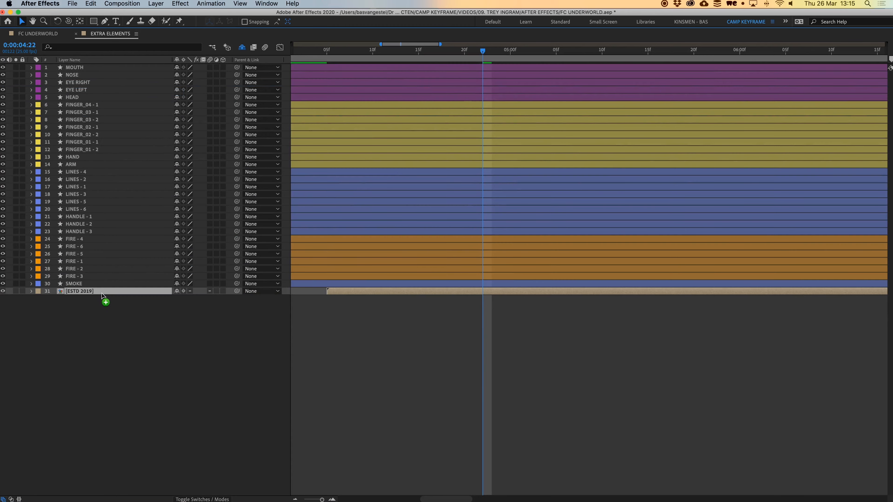
key("grave")
Lock the ESTD 2019 layer
scroll(383, 389, "down", 5)
scroll(382, 385, "left", 10)
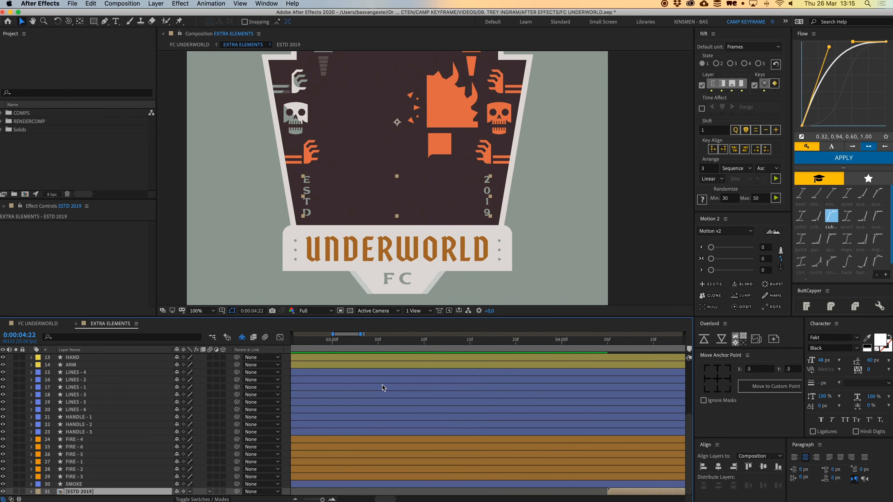
key("grave")
key("minus")
key("minus")
key("minus")
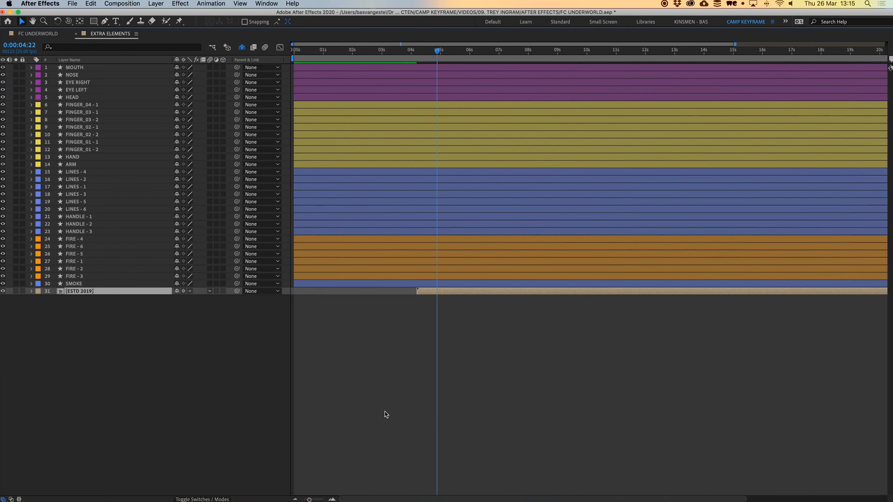
left_click(22, 291)
key("grave")
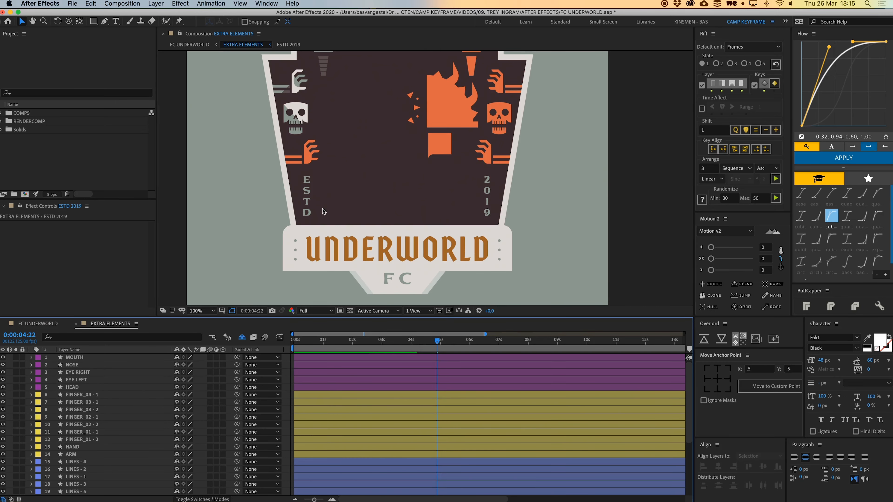
Examine the white hand above the skull up close and identify its arm, hand and finger layers
scroll(359, 173, "up", 5)
scroll(359, 174, "left", 5)
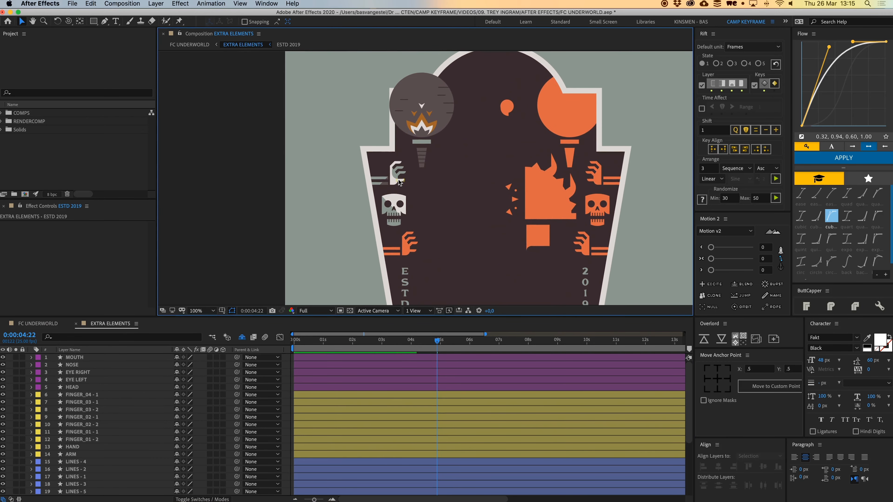
left_click(396, 183)
key("period")
key("period")
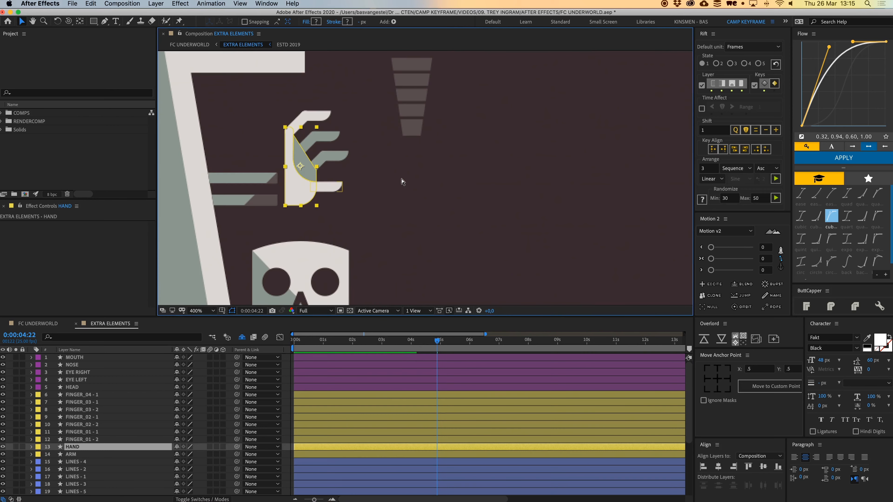
key("space")
left_click_drag(353, 172, 474, 229)
scroll(436, 238, "down", 2)
left_click(348, 198)
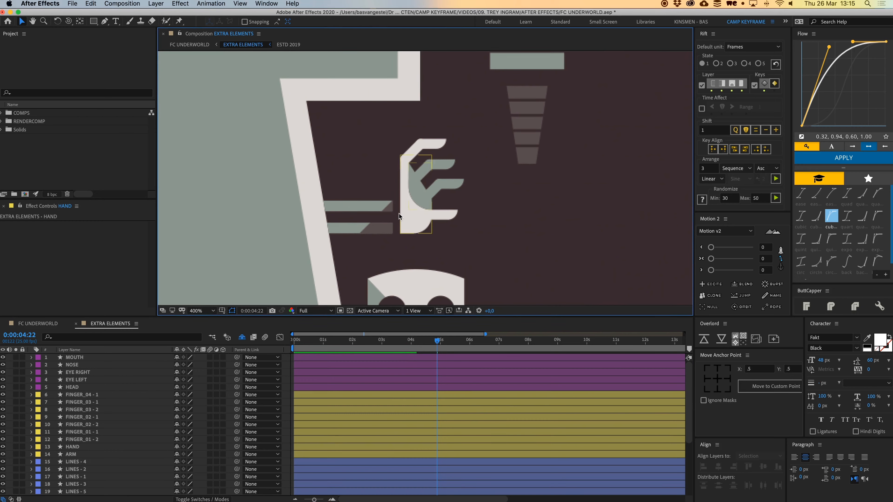
left_click(389, 213)
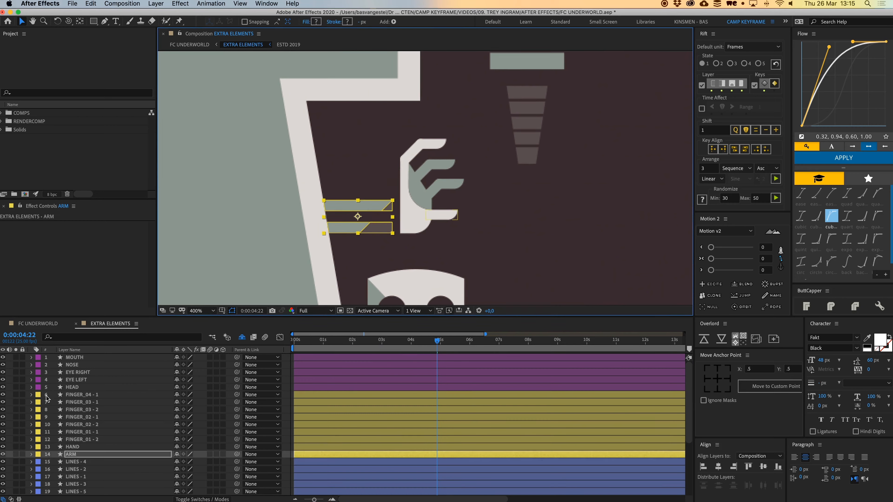
left_click(60, 397, "shift")
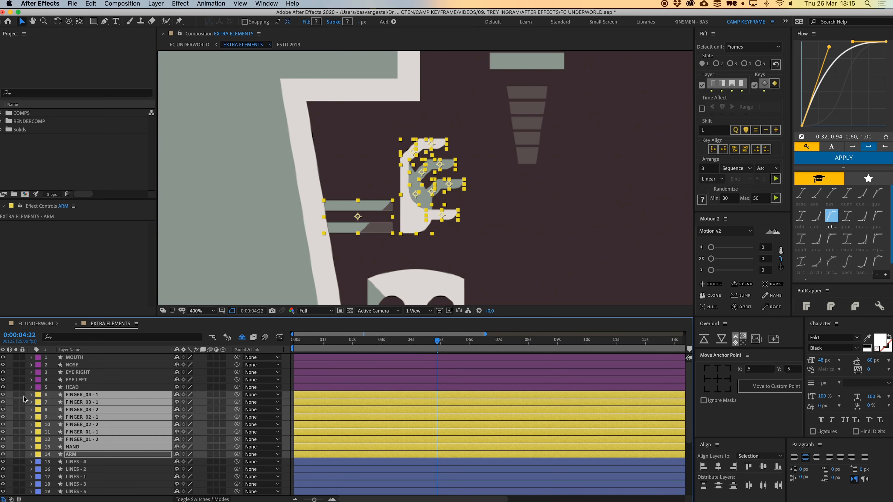
Lock the skull layers MOUTH through HEAD and all layers from LINES - 4 through SMOKE, leaving the hand layers editable
left_click(86, 388)
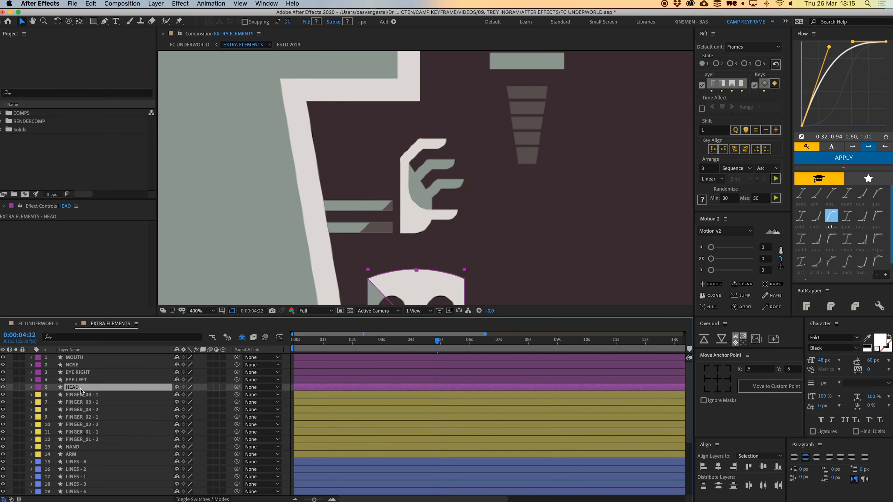
left_click(81, 358, "shift")
left_click(23, 358)
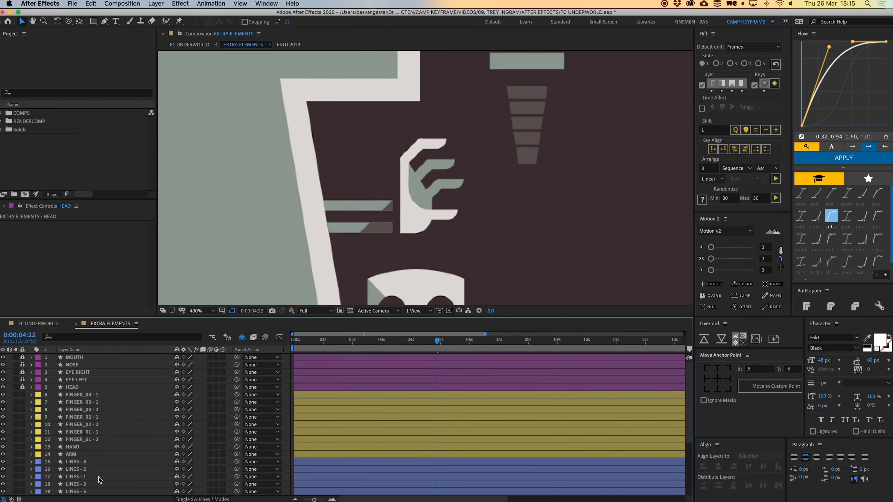
left_click(77, 463)
scroll(78, 463, "down", 5)
left_click(78, 484, "shift")
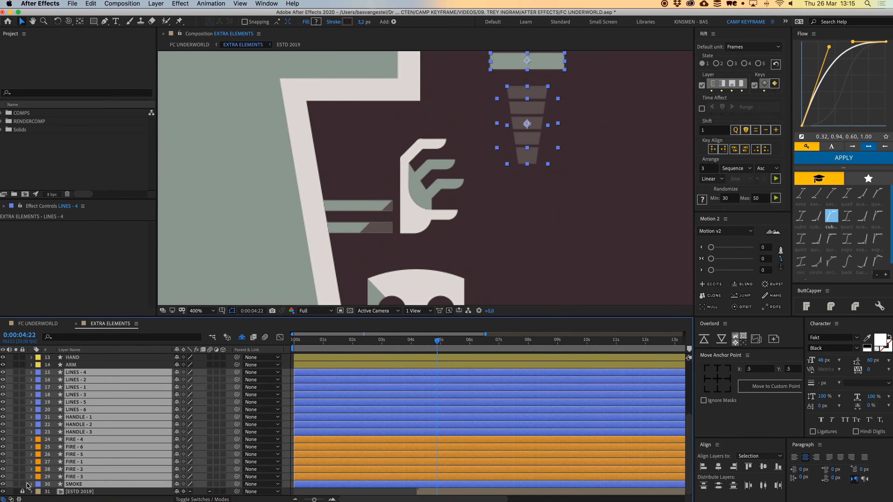
left_click(22, 484)
scroll(118, 470, "up", 5)
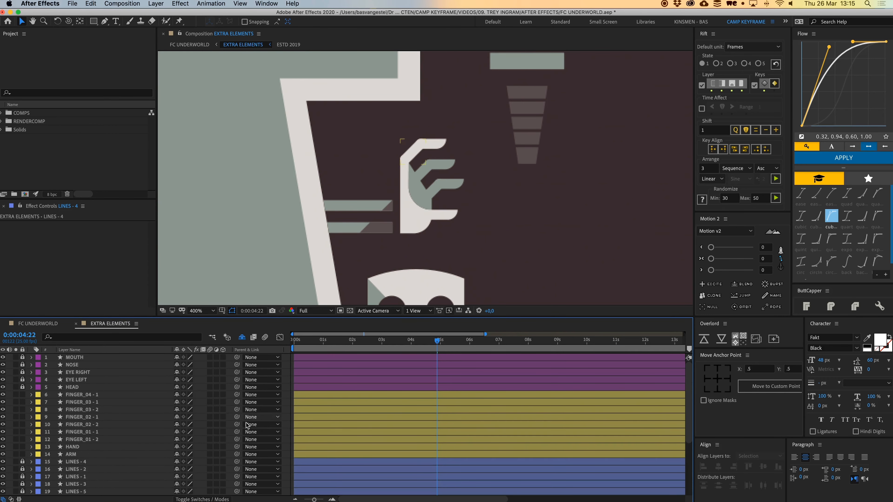
Try pulling individual finger segments away from the white hand to check how the pieces are built, and undo each move
left_click_drag(371, 176, 380, 180)
left_click(370, 214)
left_click(379, 179)
left_click(374, 203)
left_click_drag(407, 210, 374, 197)
key("super+z")
key("period")
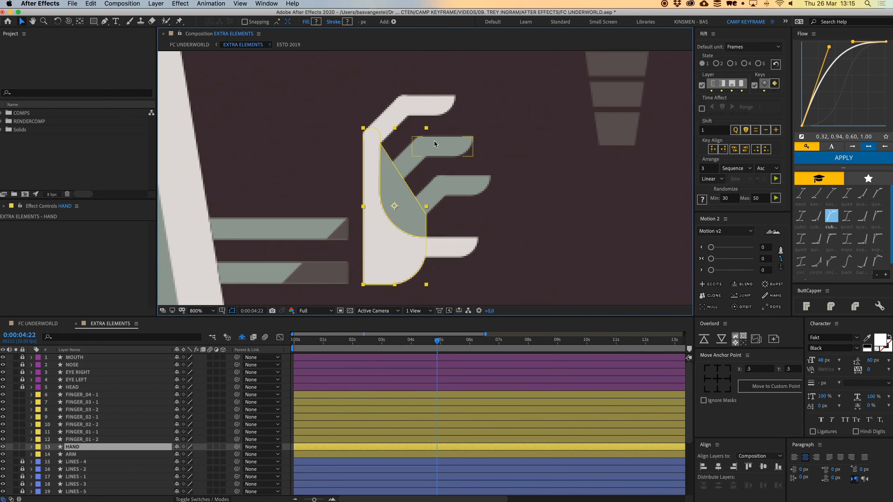
left_click_drag(434, 141, 394, 113)
key("super+z")
key("super+z")
left_click(374, 146)
left_click_drag(373, 146, 325, 115)
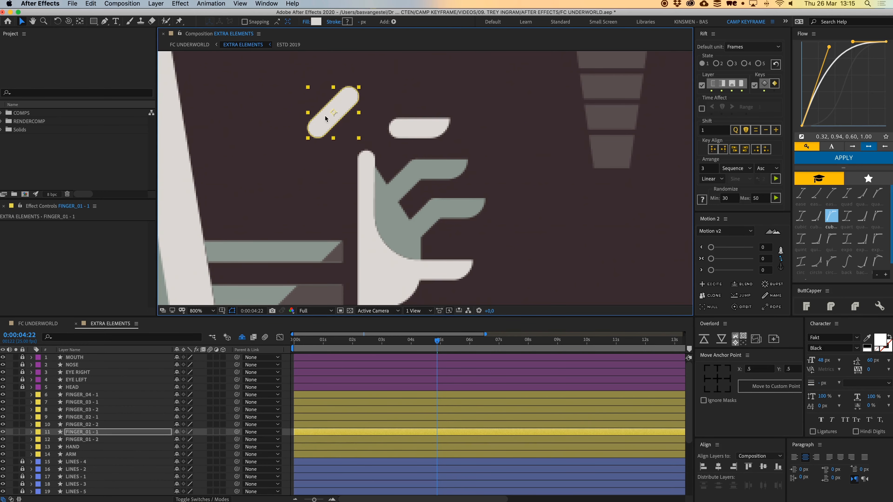
key("super+z")
left_click_drag(423, 88, 414, 106)
left_click(421, 98)
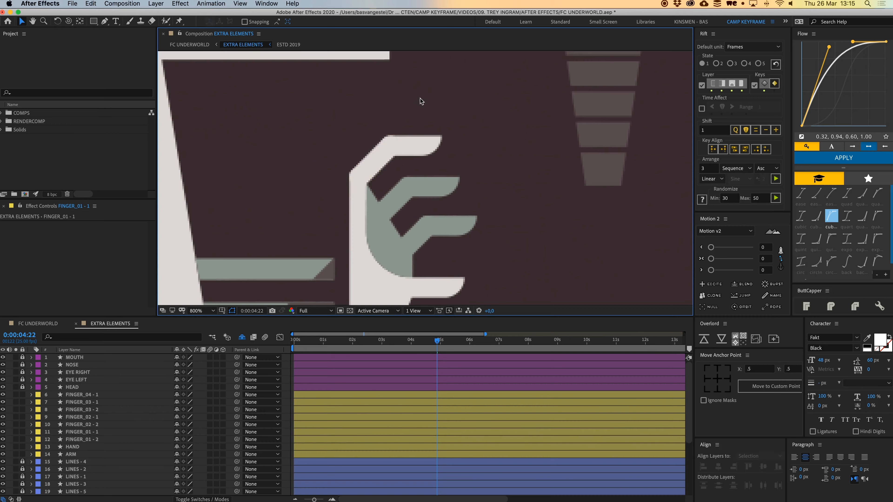
Switch to Illustrator and move the tip segment of the white hand's uppermost finger away from its base segment
left_click_drag(513, 207, 493, 187)
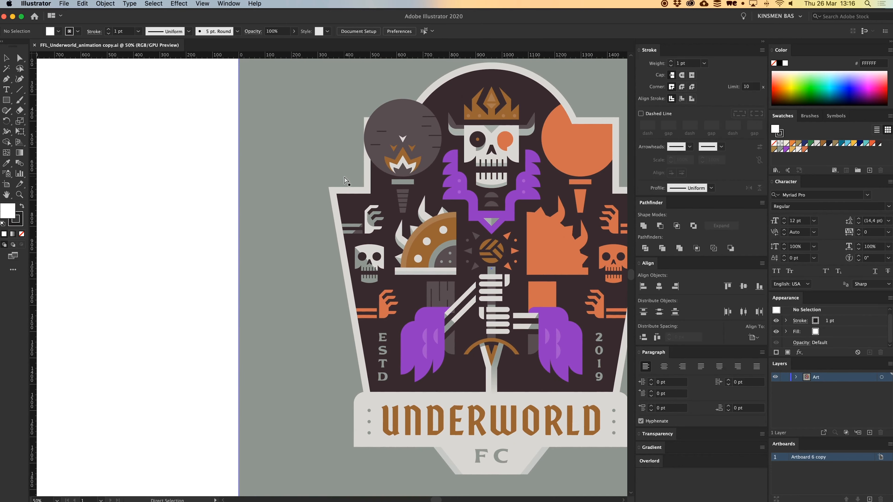
scroll(349, 179, "up", 5)
left_click_drag(370, 287, 348, 291)
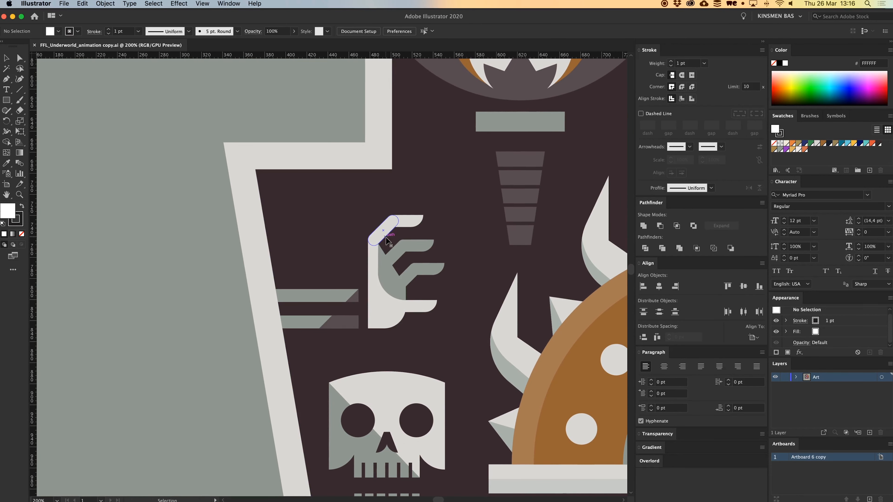
left_click(386, 233)
left_click_drag(384, 238, 533, 234)
key("super+equal")
key("super+equal")
key("super+equal")
key("v")
left_click(434, 245)
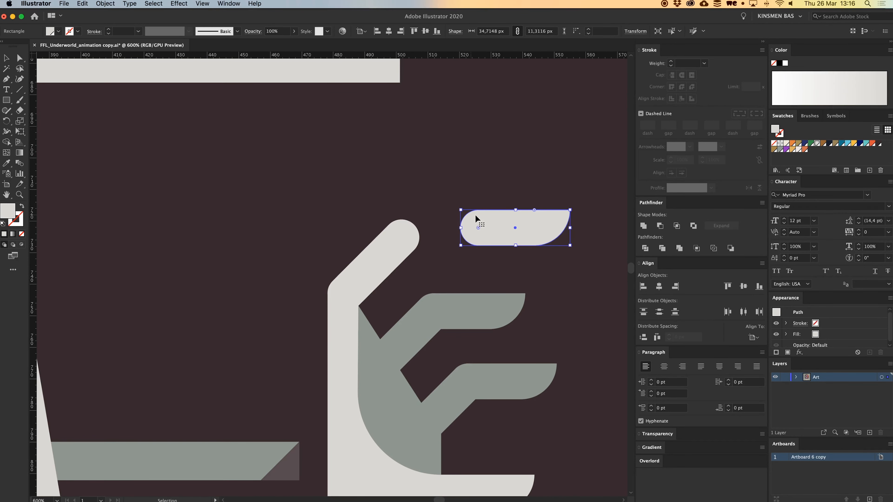
Undo the fingertip move and select the segments of the hand's fingers to examine how their rounded ends overlap
key("super+z")
left_click(381, 267)
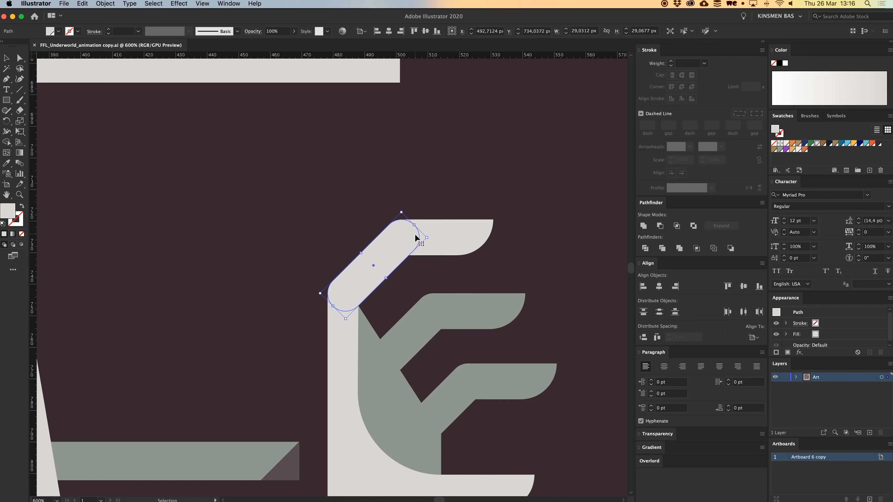
key("super+equal")
key("super+equal")
left_click(445, 223, "shift")
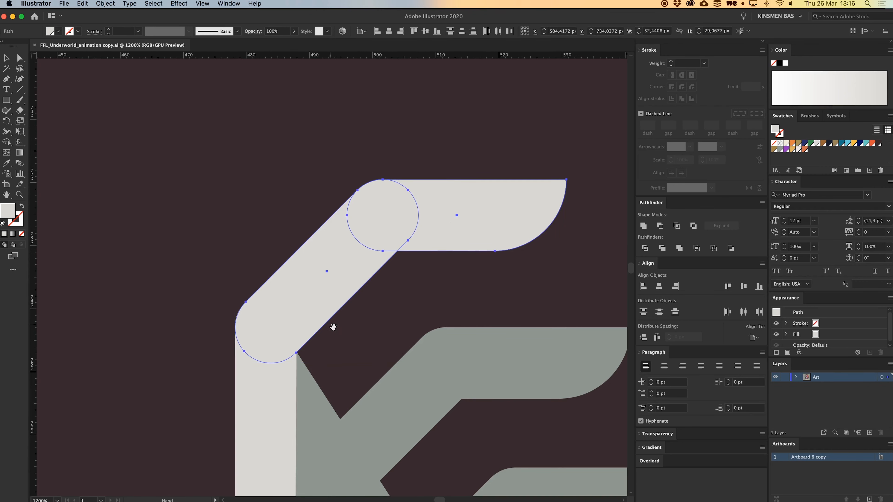
scroll(286, 329, "down", 5)
scroll(286, 328, "left", 2)
scroll(422, 274, "down", 3)
scroll(422, 274, "right", 4)
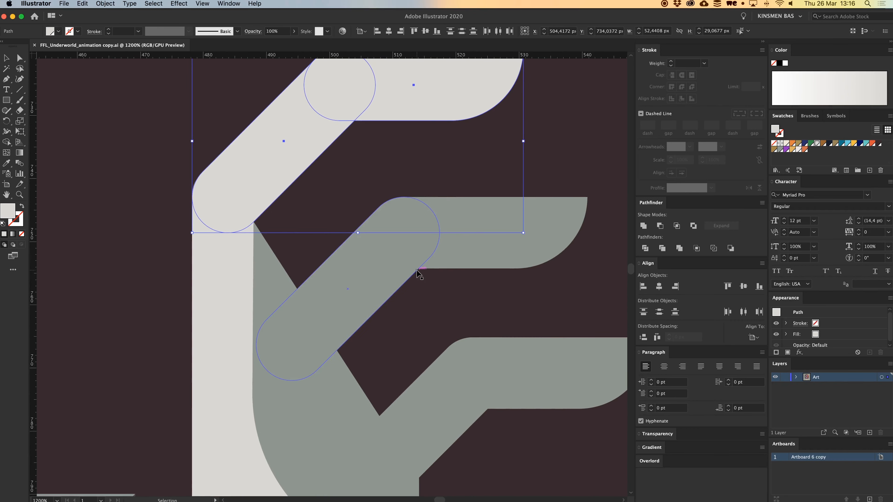
left_click(378, 270, "shift")
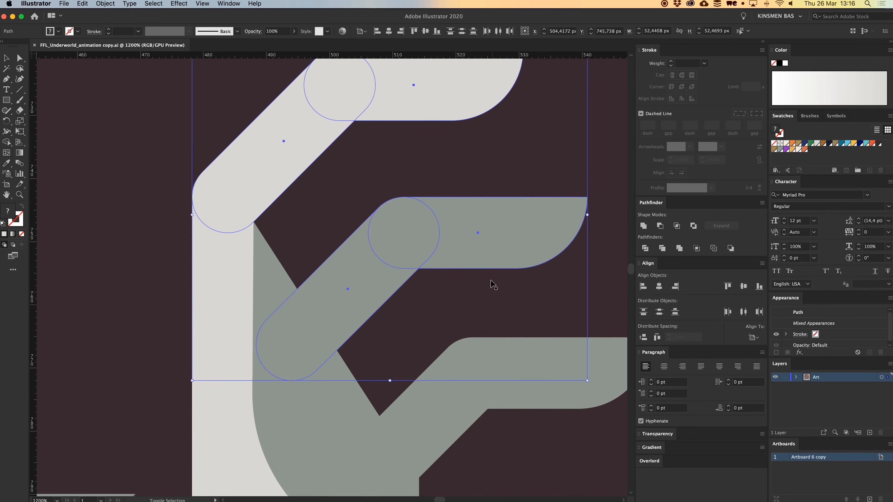
left_click(474, 372, "shift")
Examine the top finger's tip segment where it meets its base segment, and the shape of the whole hand
key("a")
key("super+minus")
left_click_drag(423, 291, 506, 322)
left_click(474, 230)
left_click(411, 169)
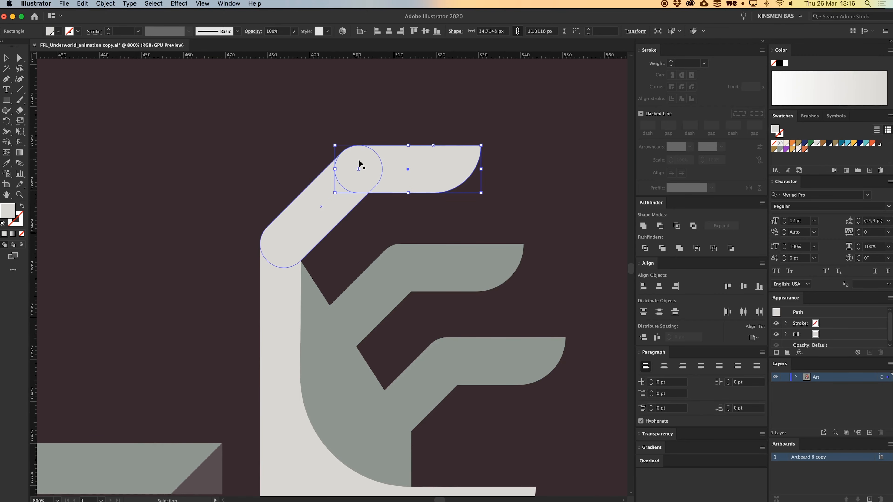
key("super+minus")
left_click_drag(462, 265, 502, 180)
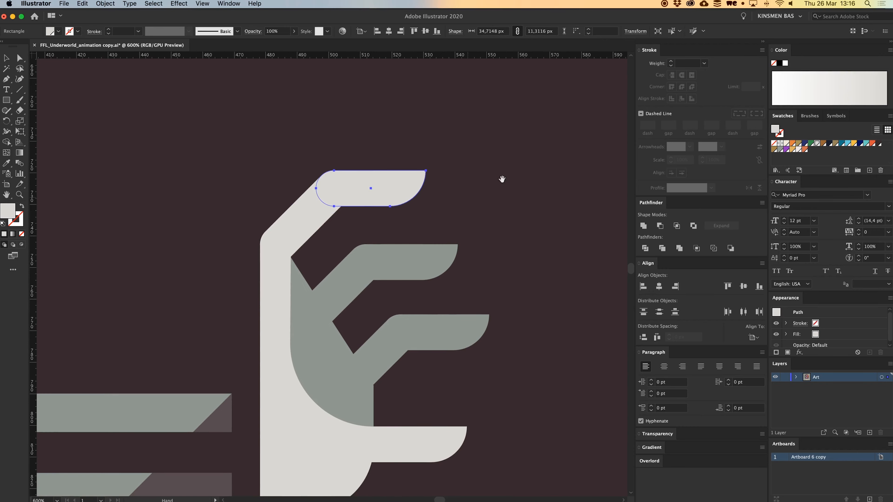
left_click_drag(525, 363, 534, 298)
left_click(576, 339)
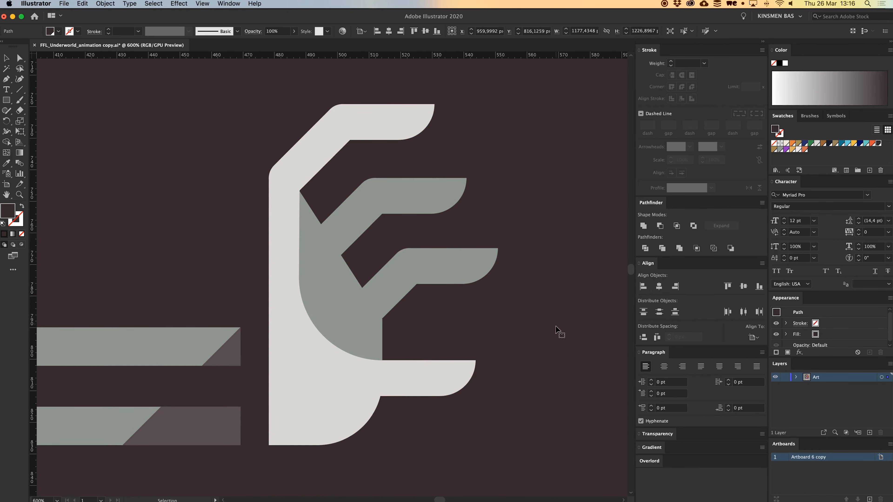
left_click_drag(535, 266, 546, 270)
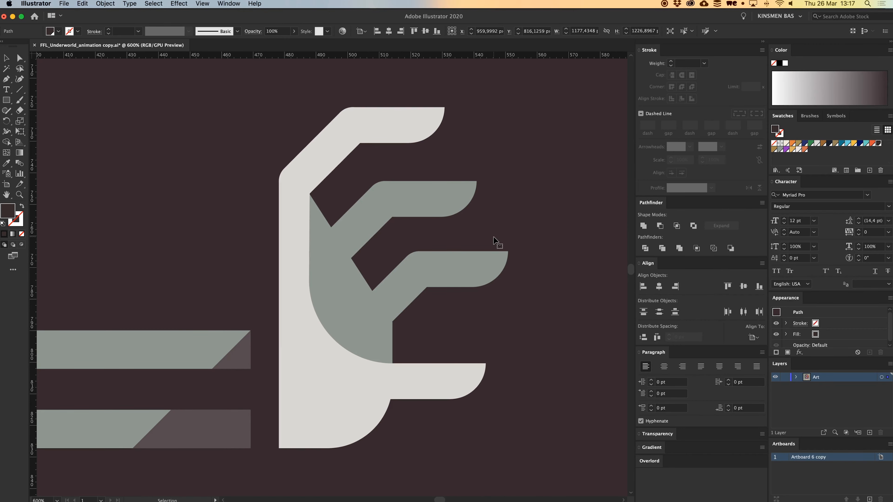
Draw a rectangle about 21.5 by 6.9 px beside the hand's fingers and give it the fingers' grey-green fill
scroll(551, 166, "right", 5)
left_click_drag(421, 173, 489, 196)
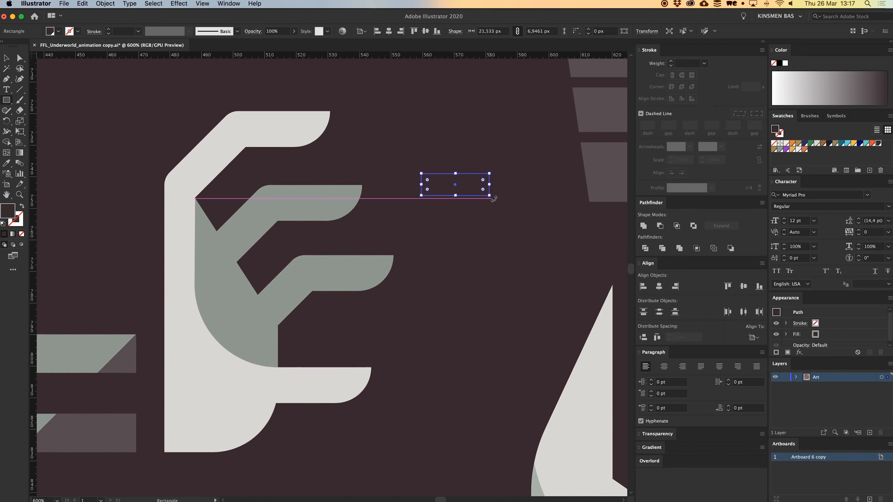
key("a")
key("i")
left_click(271, 223)
key("v")
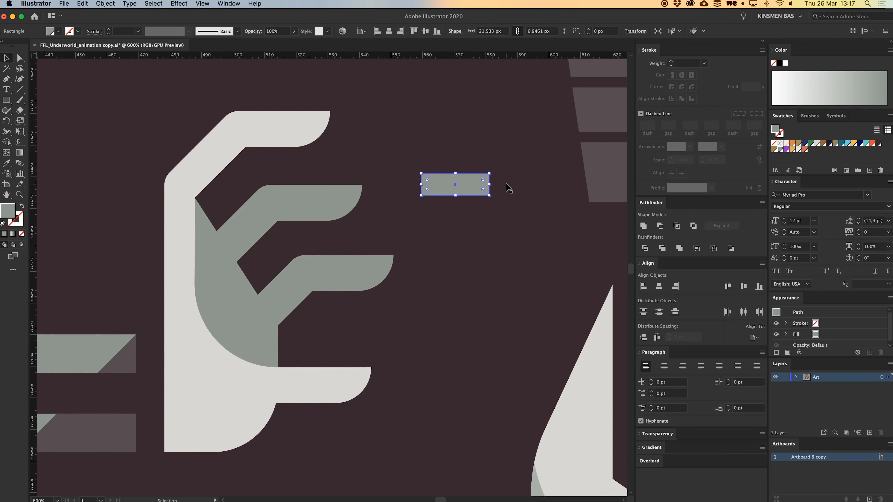
Fully round the small rectangle's corners and add a copy rotated 90 degrees across its centre
left_click(21, 59)
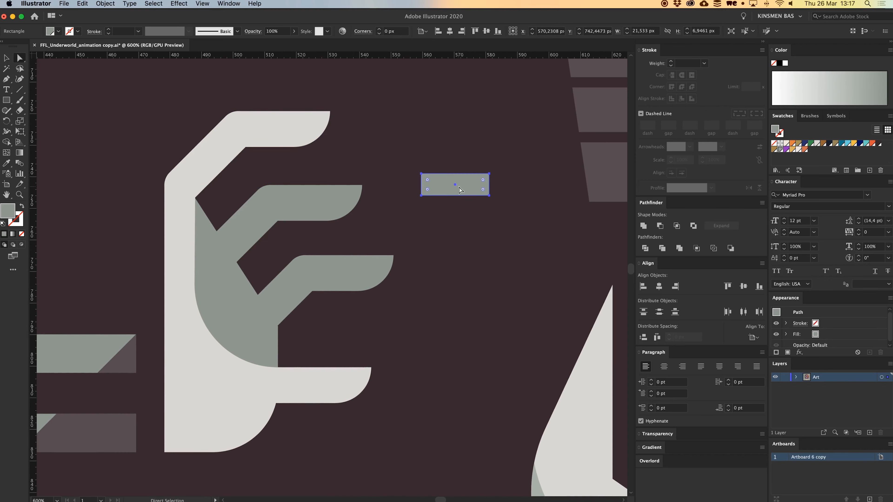
left_click_drag(427, 190, 464, 187)
key("v")
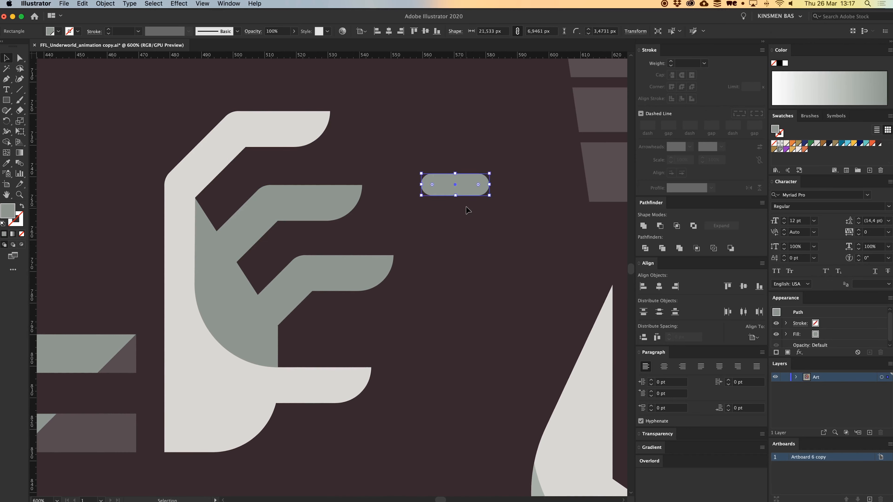
key("super+equal")
key("super+equal")
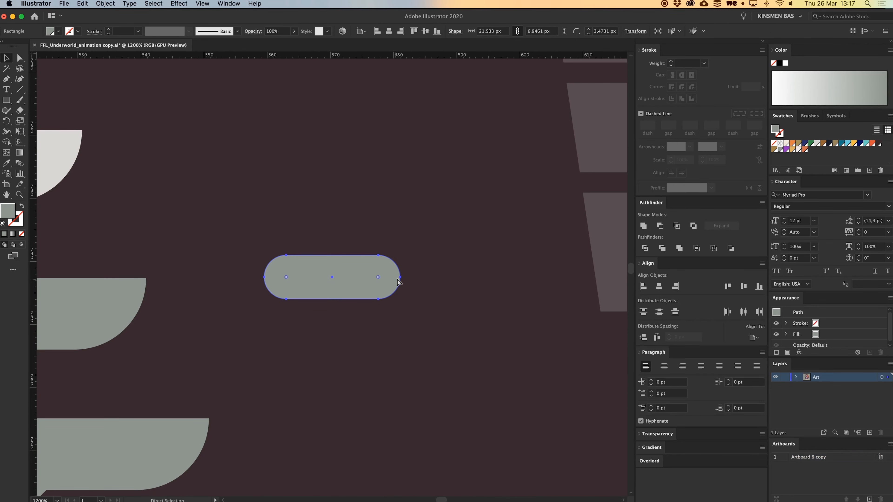
left_click_drag(407, 256, 345, 343)
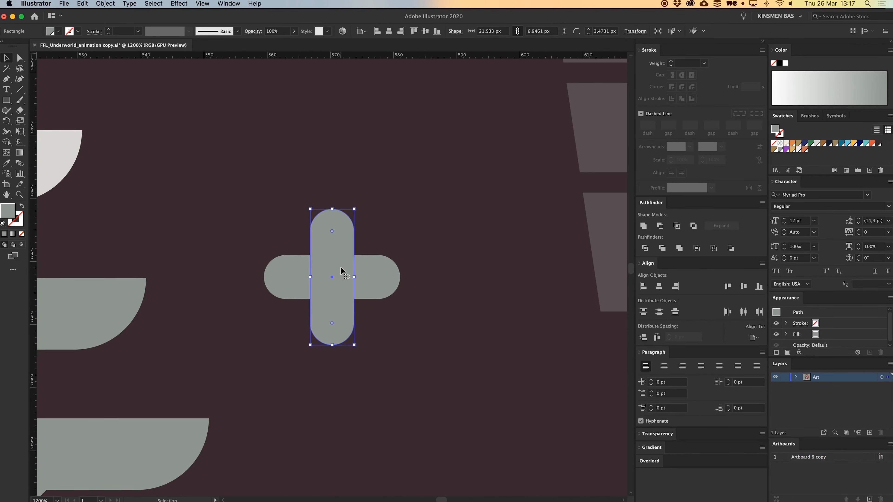
mouse_move(340, 267)
left_mouse_down()
mouse_move(391, 313)
mouse_move(382, 279)
mouse_move(354, 262)
left_mouse_up()
left_click(474, 293)
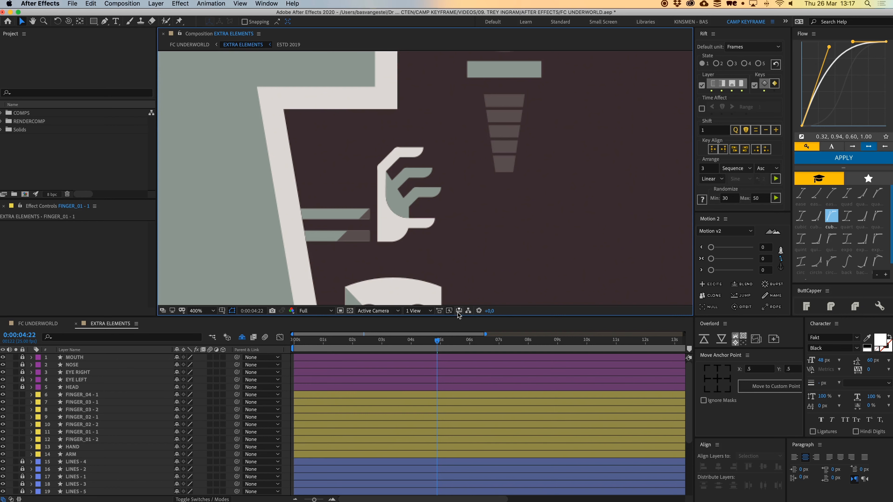
Switch to After Effects, try moving the ARM layer away from the hand, undo the move, and select the HAND layer
left_click_drag(449, 205, 457, 204)
left_click(379, 214)
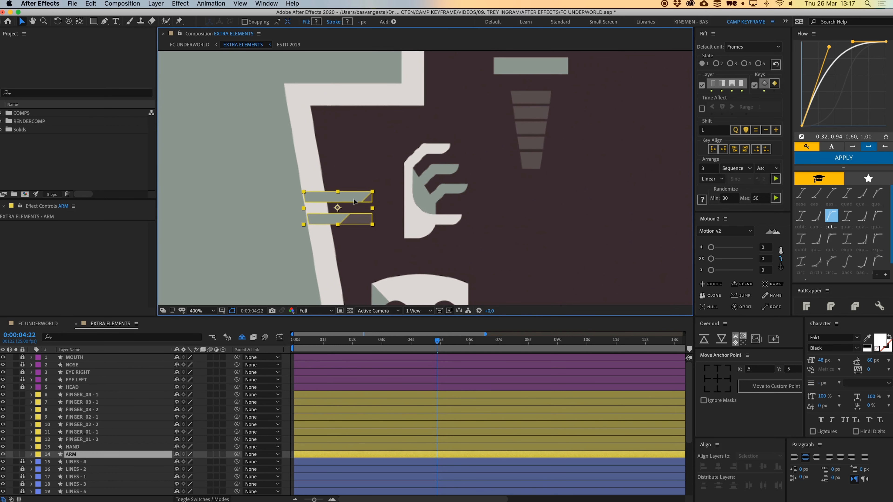
mouse_move(383, 218)
left_mouse_down()
mouse_move(301, 212)
mouse_move(384, 217)
left_mouse_up()
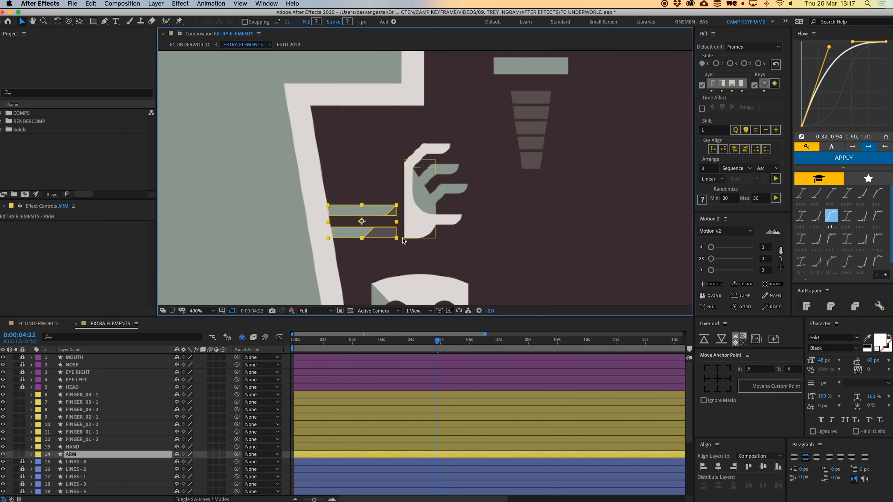
left_click(416, 216)
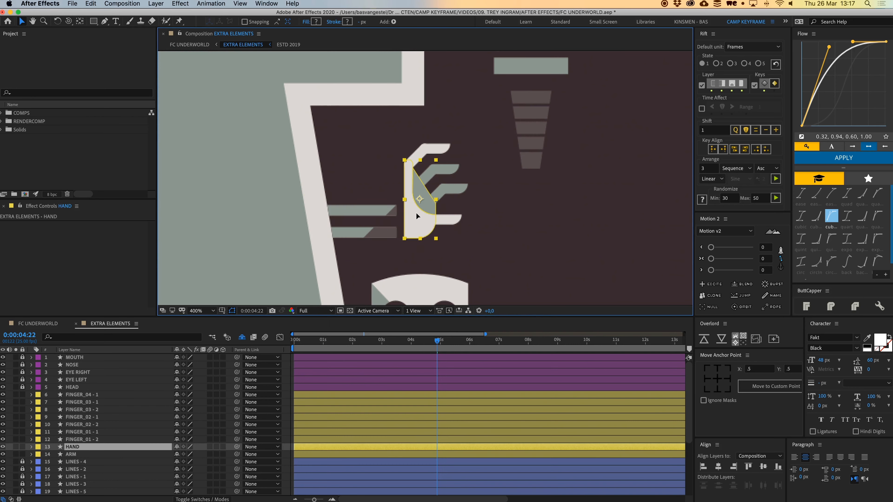
Parent the top finger's tip layer FINGER_01 - 2 to its base layer FINGER_01 - 1
left_click(457, 193)
key("period")
scroll(461, 183, "up", 3)
left_click(438, 164)
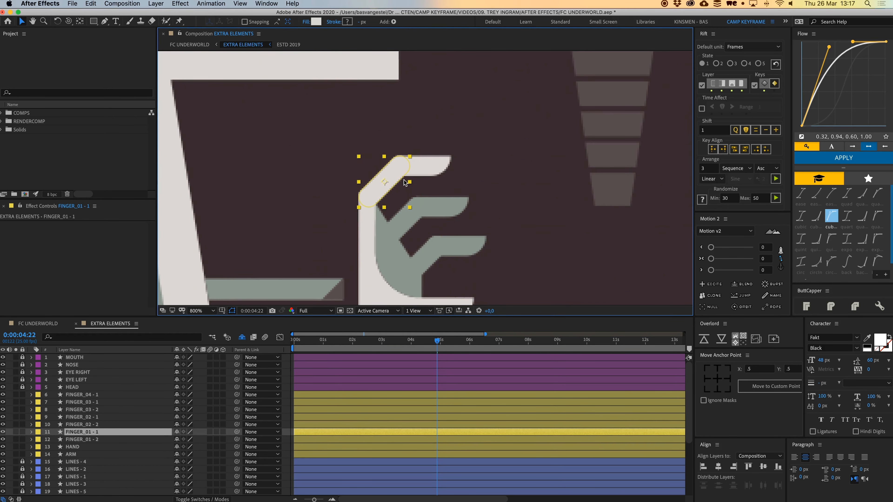
left_click_drag(236, 439, 225, 432)
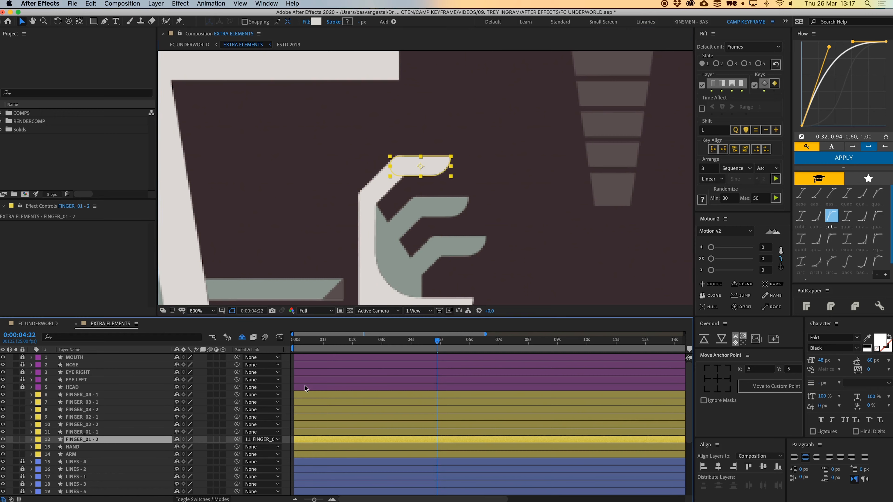
Parent FINGER_02 - 2 to FINGER_02 - 1, and FINGER_03 - 2 to FINGER_03 - 1
left_click(447, 210)
left_click(408, 229)
left_click(460, 214)
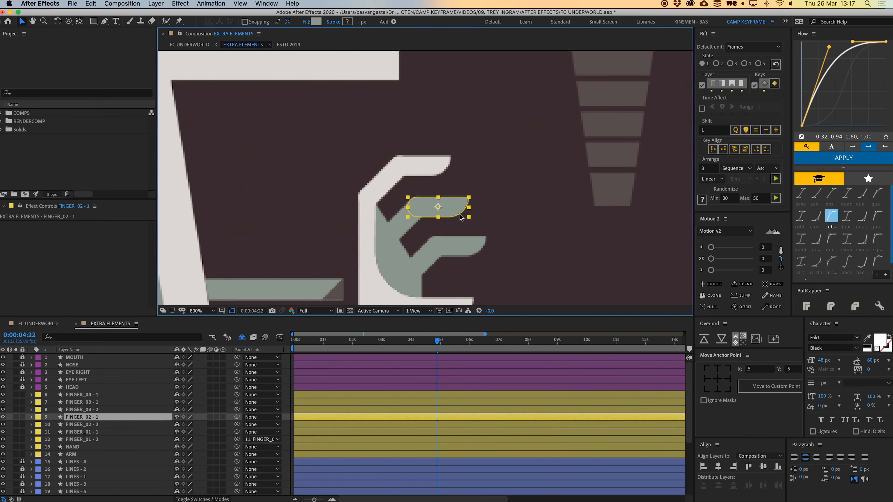
left_click_drag(237, 425, 106, 418)
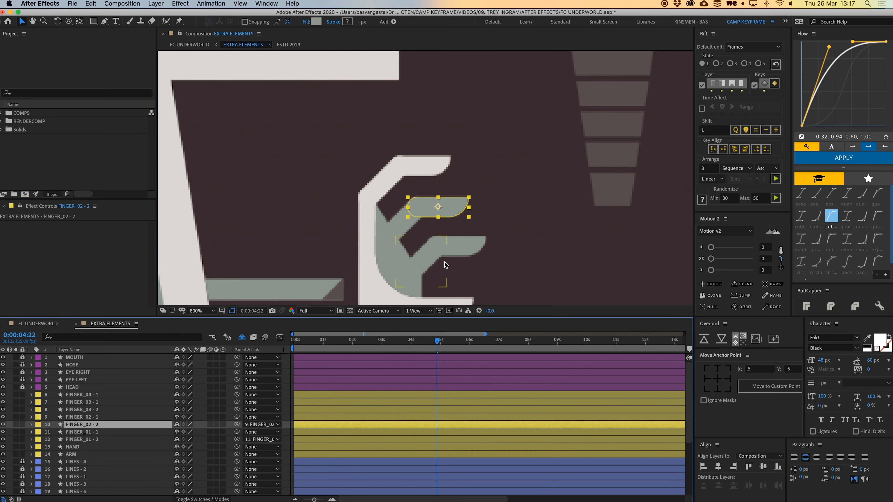
left_click(453, 248)
left_click_drag(237, 410, 237, 402)
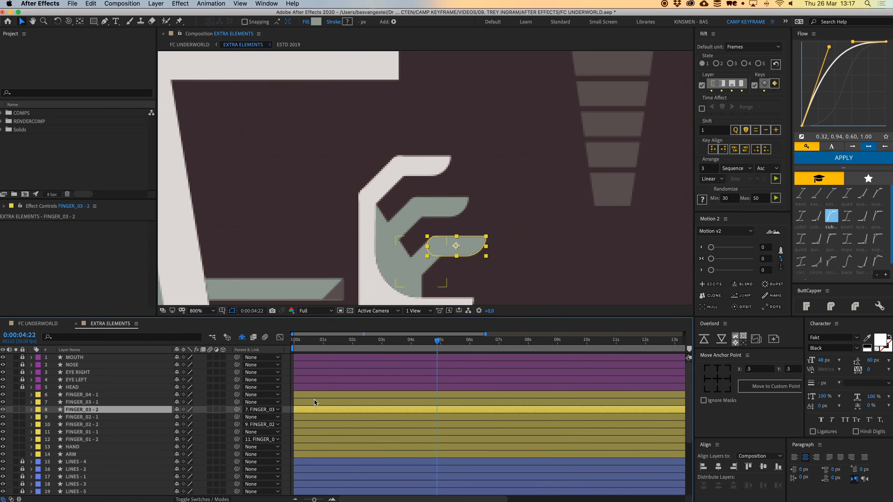
left_click(315, 403)
Parent FINGER_01 - 1, FINGER_02 - 1, FINGER_03 - 1 and FINGER_04 - 1 to HAND, and parent HAND to ARM
key("space")
scroll(480, 251, "down", 3)
left_click(461, 267)
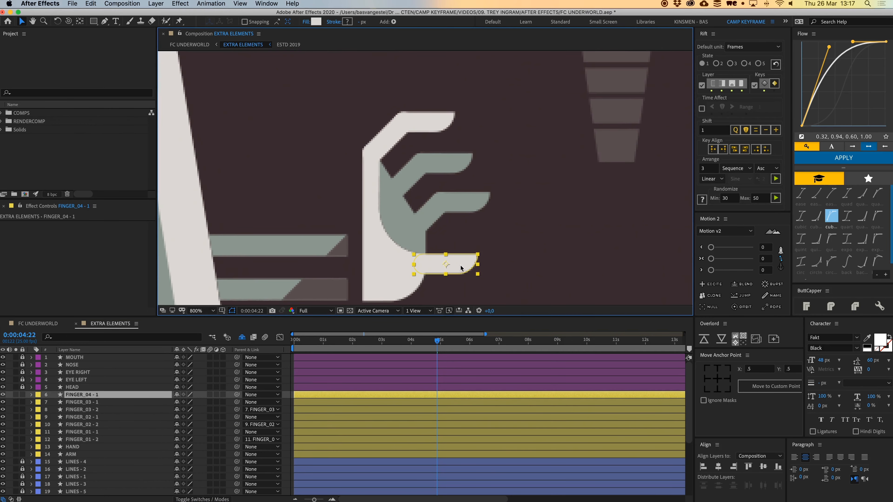
left_click(434, 218, "shift")
left_click(416, 179, "shift")
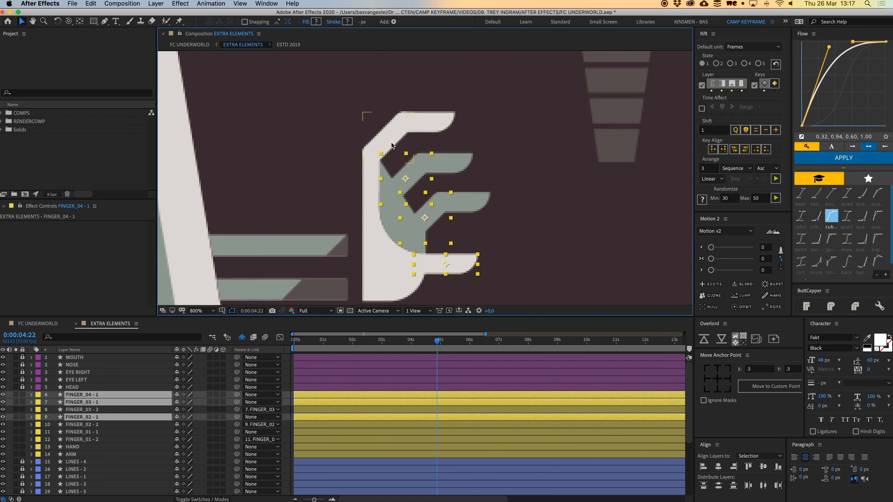
left_click(392, 147, "shift")
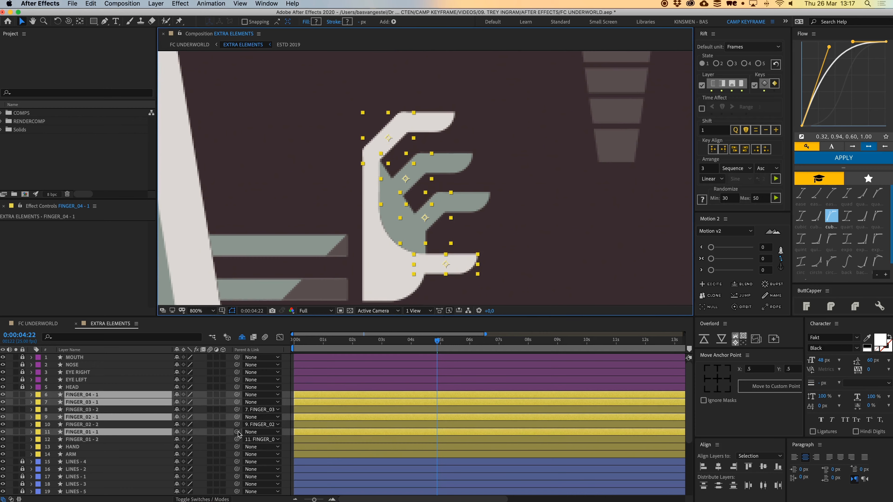
left_click_drag(237, 432, 139, 450)
left_click_drag(237, 447, 97, 454)
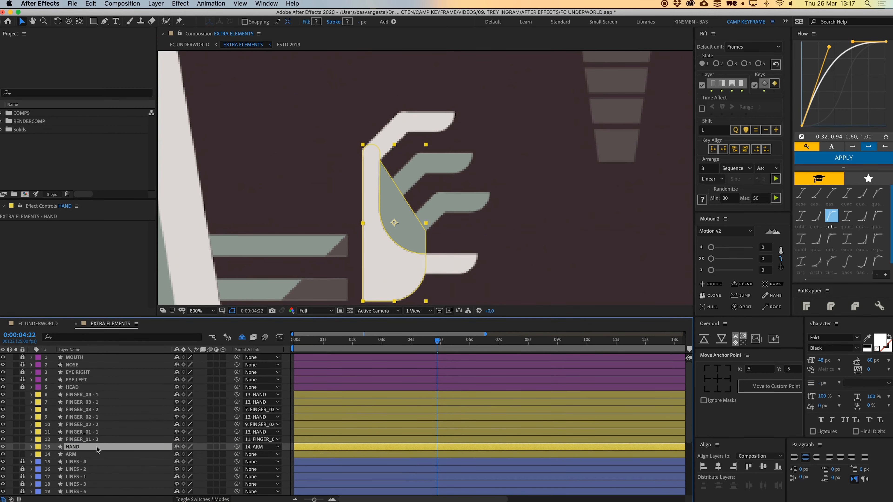
Move the HAND layer's anchor point to the lower-left corner at the wrist, test its rotation and undo the test
left_click_drag(390, 219, 424, 184)
left_click(80, 21)
key("w")
key("super+z")
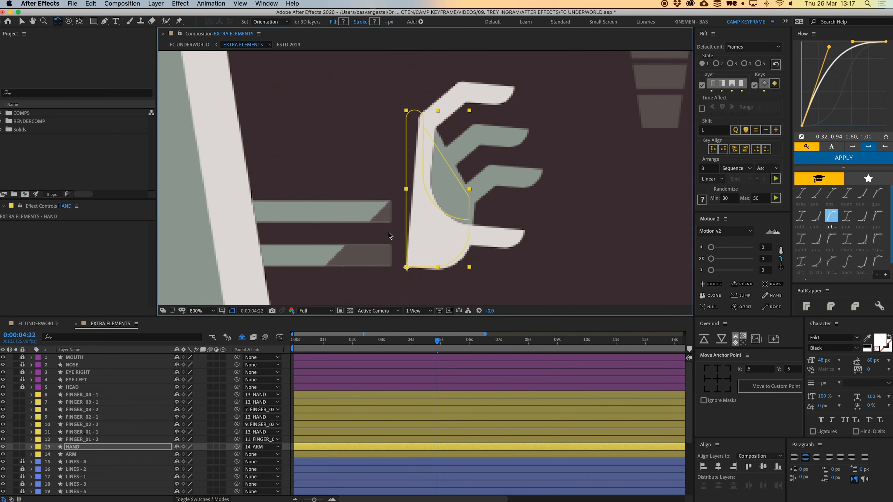
Move the FINGER_01 - 1 layer's anchor point to its rounded lower end at the knuckle, test its rotation and undo the test
scroll(436, 131, "up", 3)
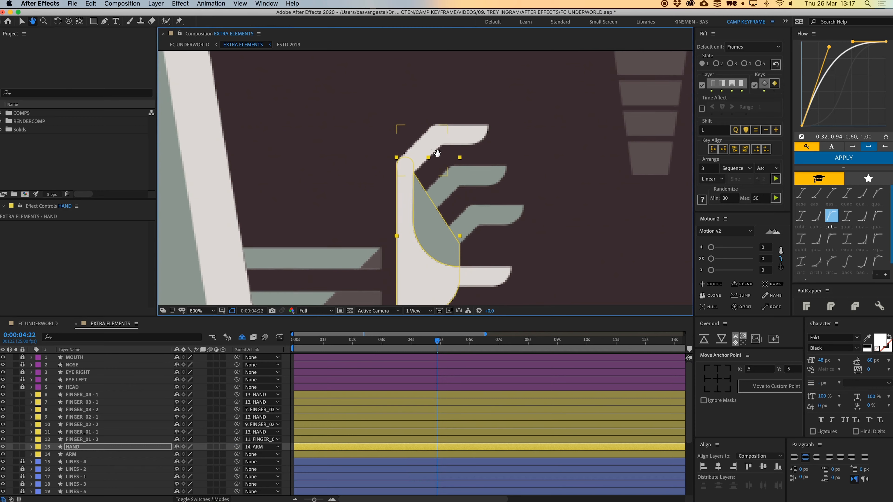
left_click(428, 142)
left_click_drag(438, 138, 449, 157)
key("super+z")
key("space")
key("period")
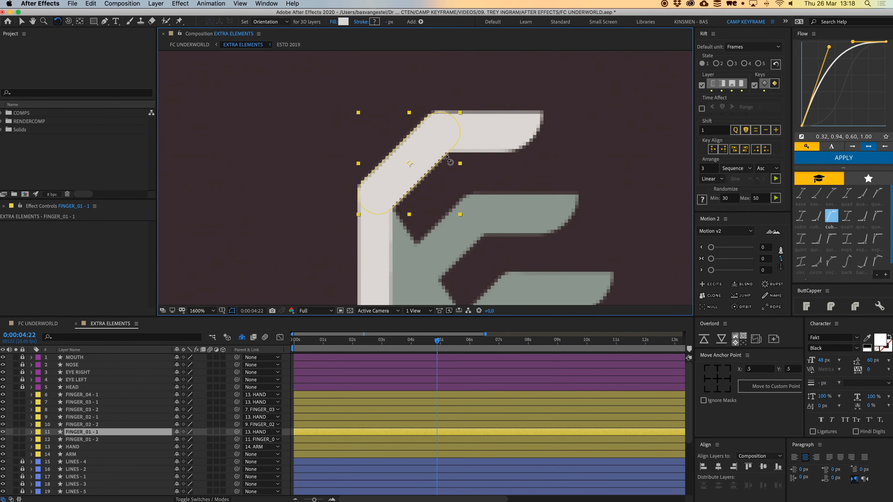
left_click(80, 21)
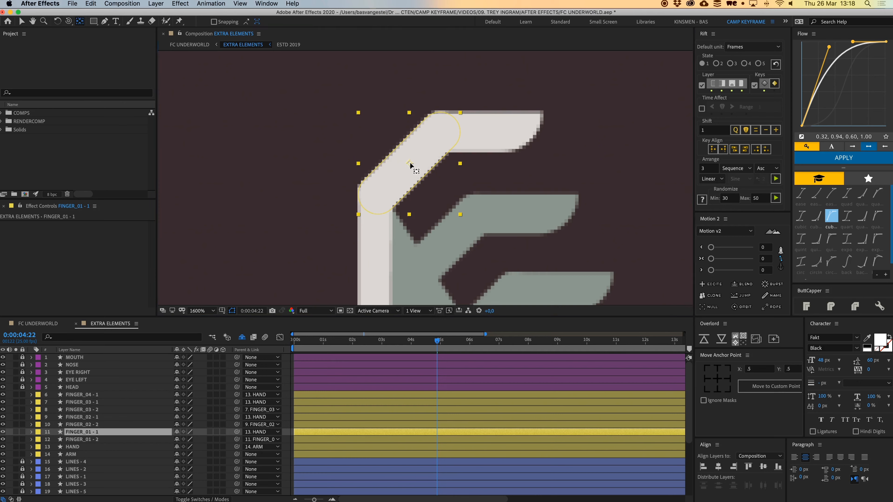
left_click_drag(410, 163, 375, 201)
key("w")
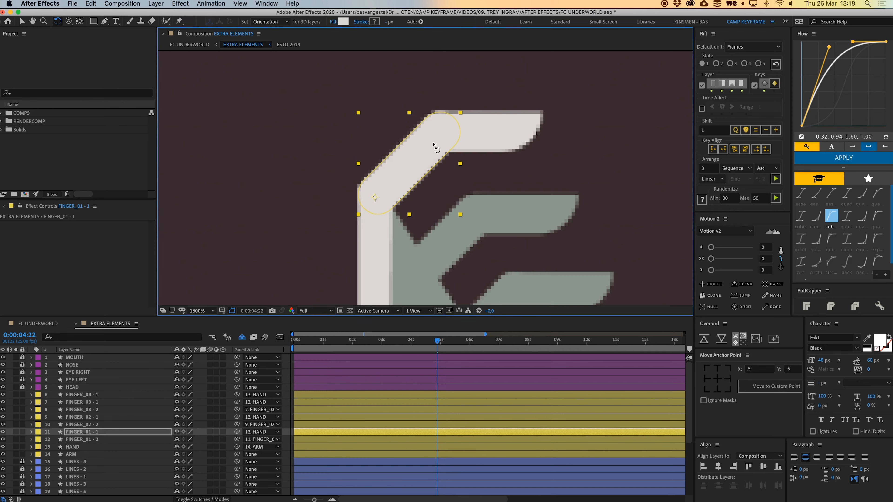
left_click_drag(435, 143, 442, 128)
key("super+z")
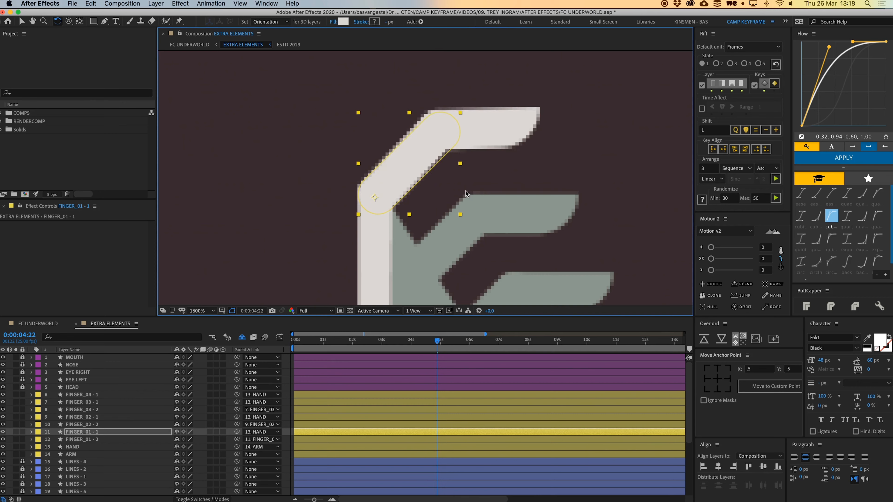
Move the FINGER_02 - 1 layer's anchor point from its centre to its rounded lower end inside the palm
left_click(444, 241)
left_click_drag(443, 245, 421, 208)
key("super+z")
key("y")
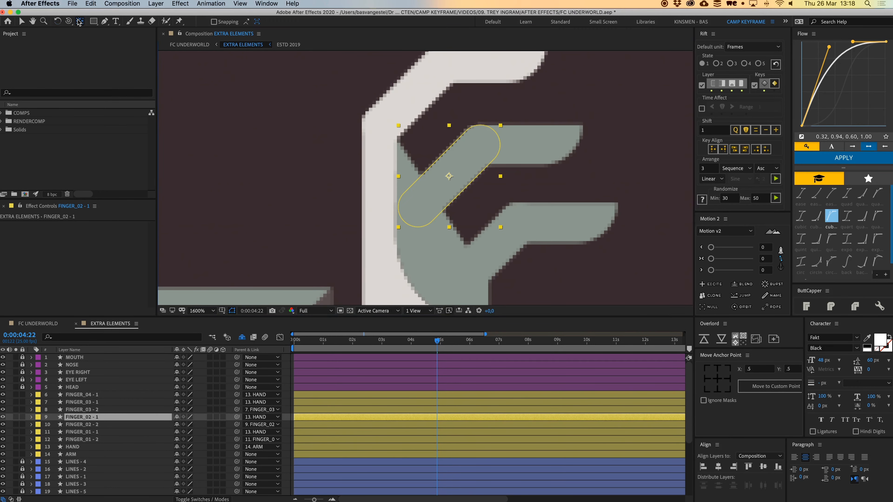
left_click_drag(449, 176, 421, 202)
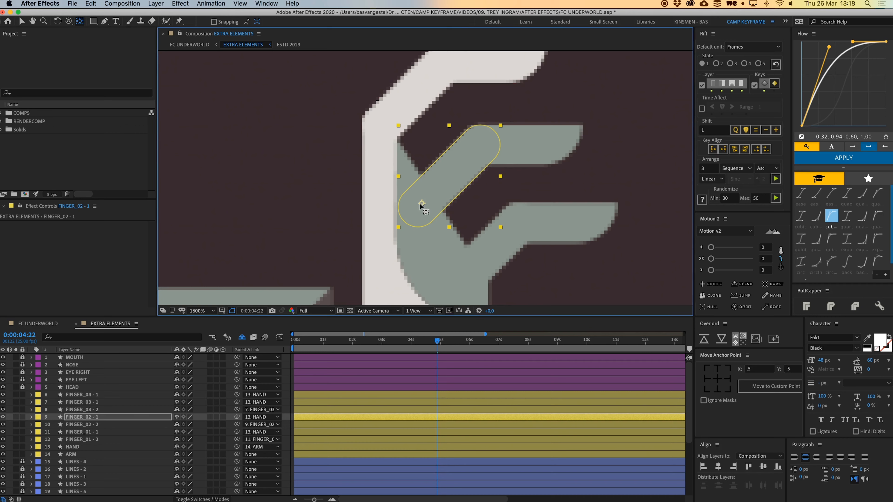
Test the FINGER_02 - 1 layer's rotation around its new anchor point and undo the test
key("w")
mouse_move(480, 149)
left_mouse_down()
mouse_move(465, 136)
mouse_move(480, 150)
left_mouse_up()
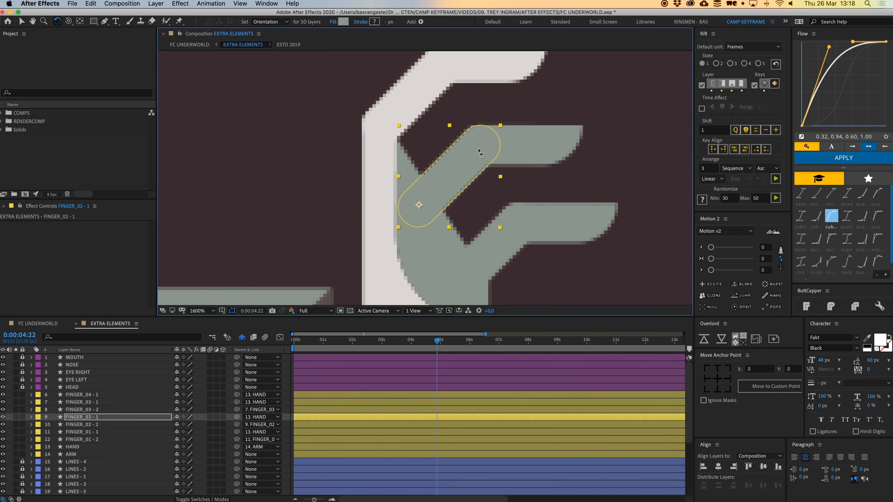
key("super+z")
Move the FINGER_03 - 1 layer's anchor point to its rounded lower end inside the palm, test its rotation and undo the test
left_click(512, 249)
left_click_drag(518, 257, 454, 203)
left_click(80, 22)
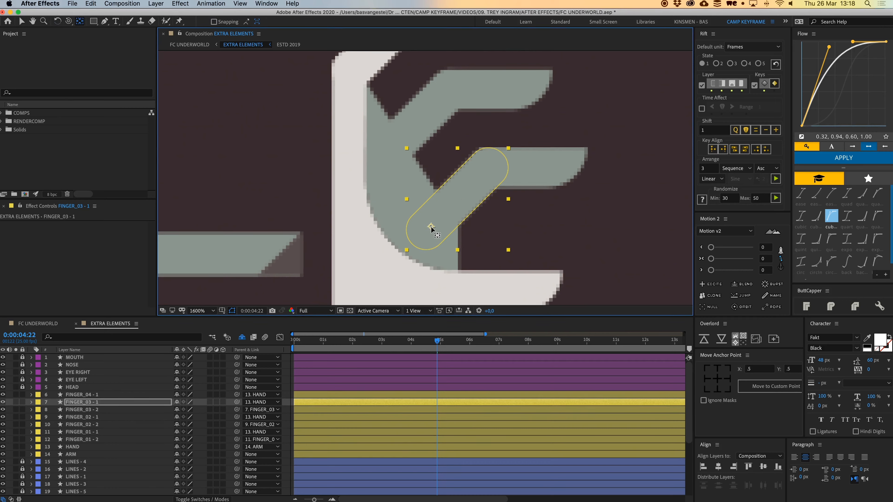
key("w")
mouse_move(506, 166)
left_mouse_down()
mouse_move(483, 144)
mouse_move(501, 157)
mouse_move(491, 162)
mouse_move(505, 176)
left_mouse_up()
key("super+z")
Move the FINGER_04 - 1 layer's anchor point to its rounded end at the palm, test its rotation and undo the test
left_click(527, 283)
left_click_drag(543, 297, 422, 192)
key("a")
key("y")
key("w")
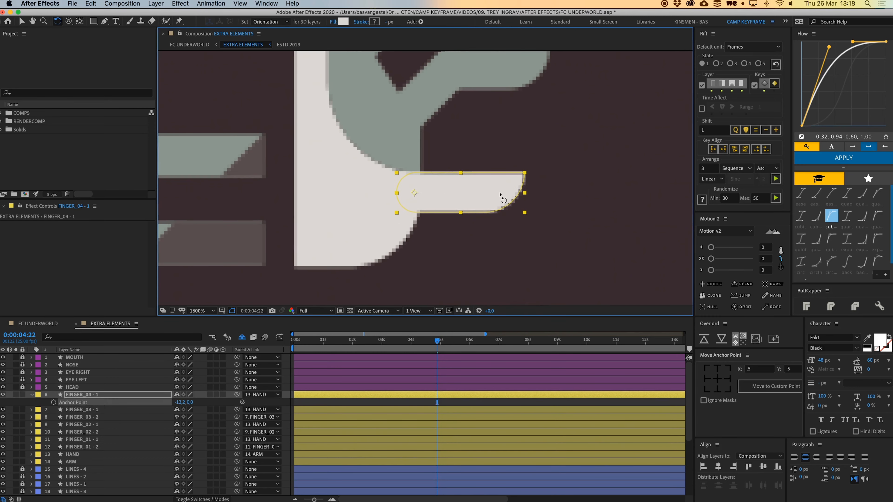
mouse_move(500, 196)
left_mouse_down()
mouse_move(504, 213)
mouse_move(502, 198)
left_mouse_up()
key("super+z")
Move the FINGER_01 - 2 layer's anchor point to its rounded end at the finger joint, test its rotation and undo the test
left_click_drag(481, 78, 496, 240)
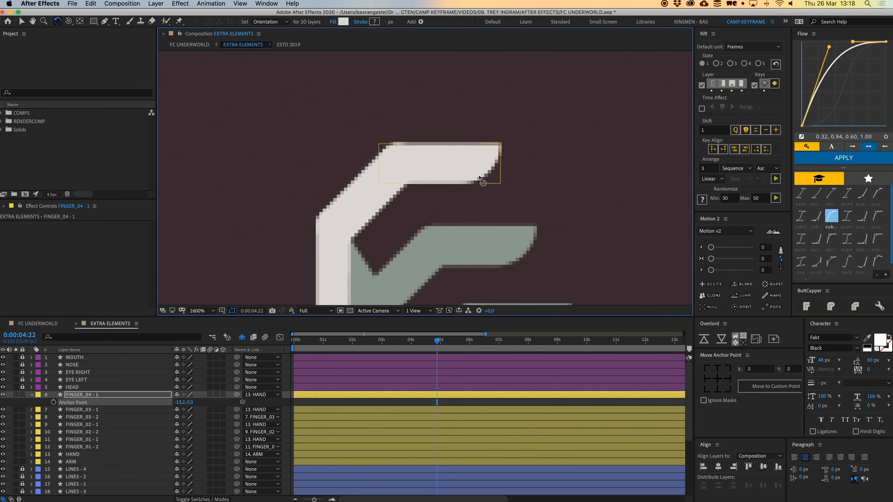
left_click(480, 173)
key("y")
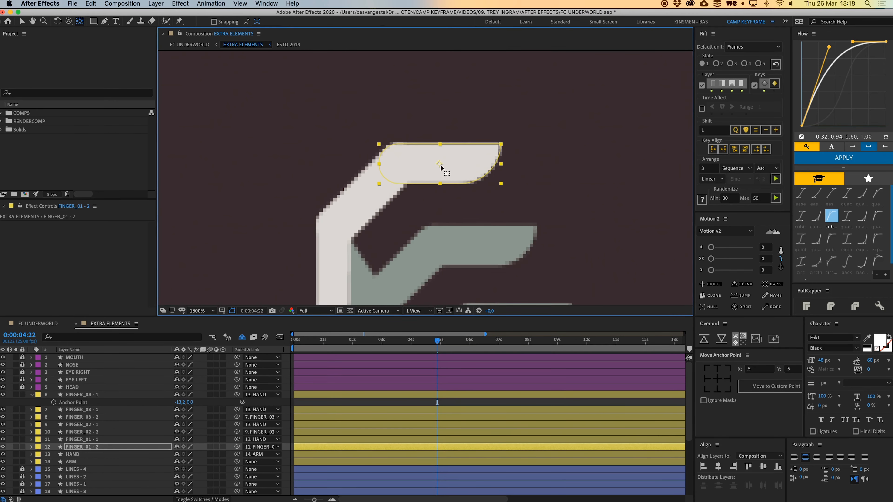
left_click_drag(398, 164, 406, 164)
key("w")
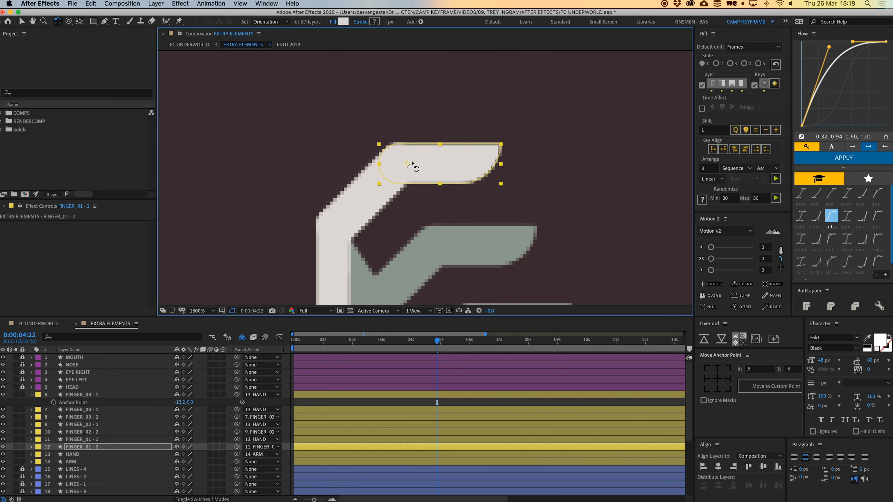
key("y")
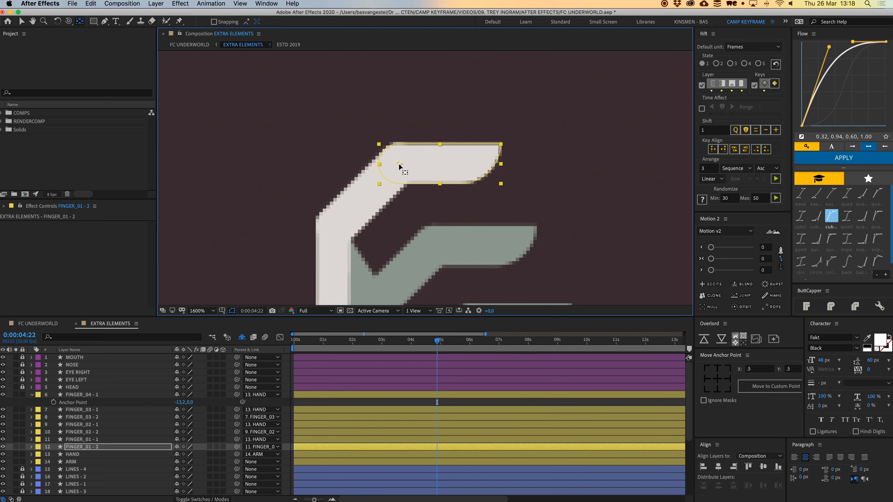
key("w")
left_click_drag(475, 170, 469, 132)
key("super+z")
Move the FINGER_02 - 2 layer's anchor point to its rounded end at the finger joint, test its rotation and undo the test
left_click(506, 248)
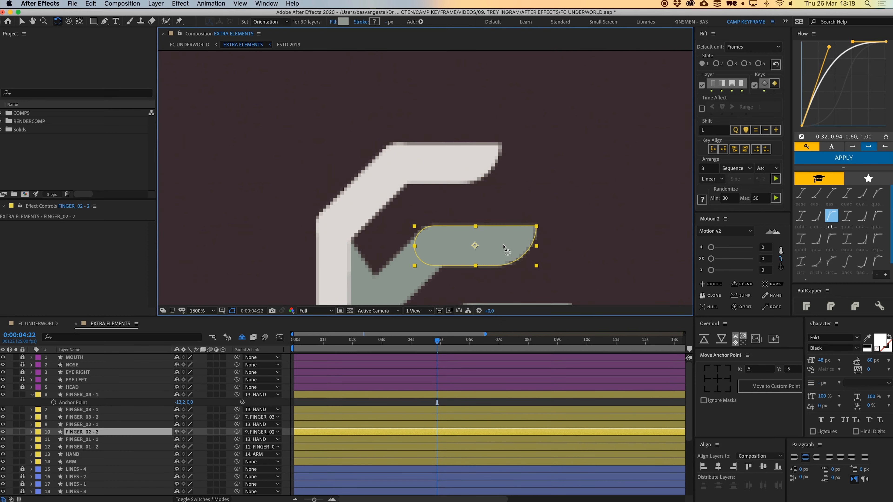
key("y")
left_click_drag(474, 245, 435, 248)
key("w")
left_click_drag(514, 251, 508, 210)
key("super+z")
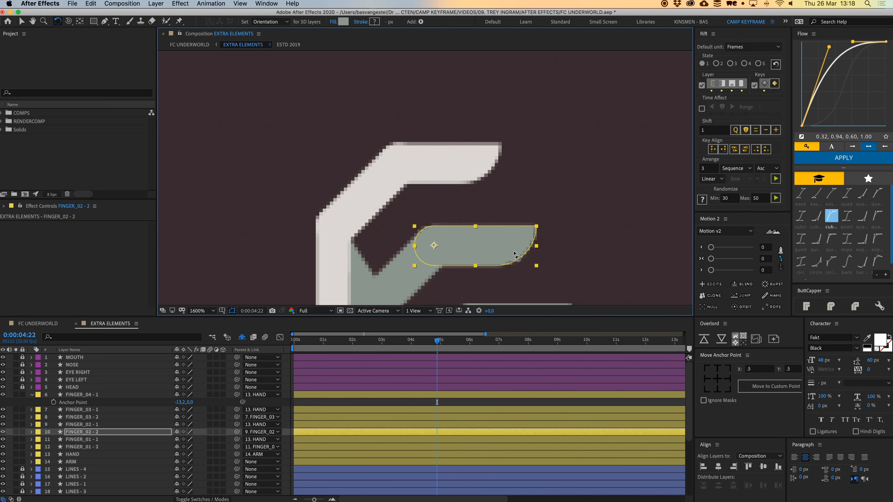
Move the FINGER_03 - 2 layer's anchor point to its rounded end at the finger joint, test its rotation and undo the test
left_click_drag(514, 254, 494, 149)
left_click(499, 209)
key("y")
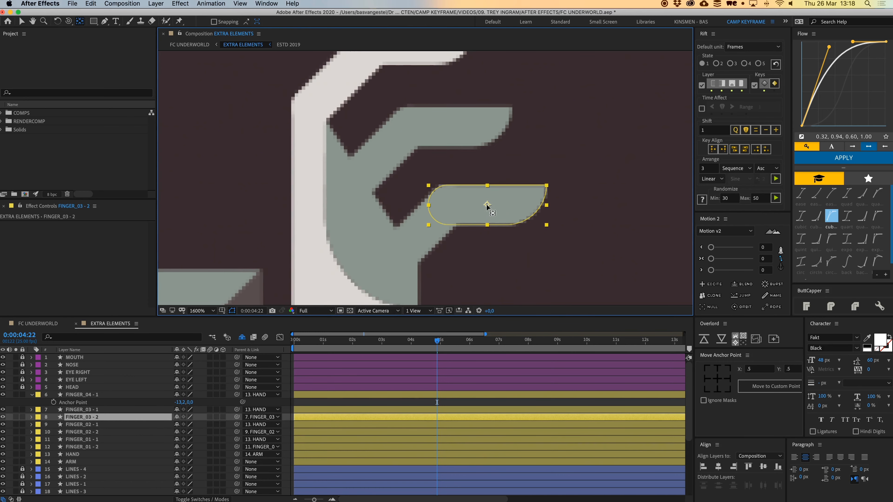
left_click_drag(473, 207, 449, 205)
key("w")
left_click_drag(512, 205, 532, 192)
key("super+z")
Collapse the FINGER_04 - 1 layer's revealed Anchor Point property and deselect all layers
key("comma")
left_click_drag(414, 304, 436, 302)
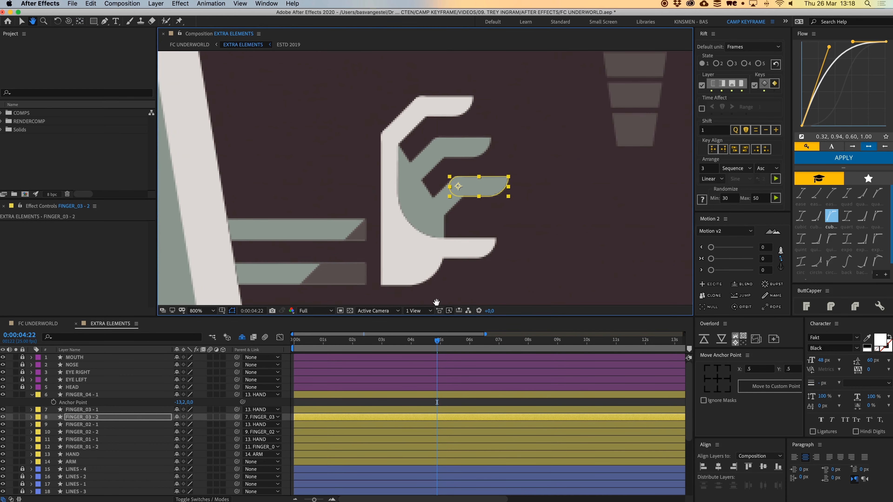
left_click(350, 402)
left_click(346, 397)
key("u")
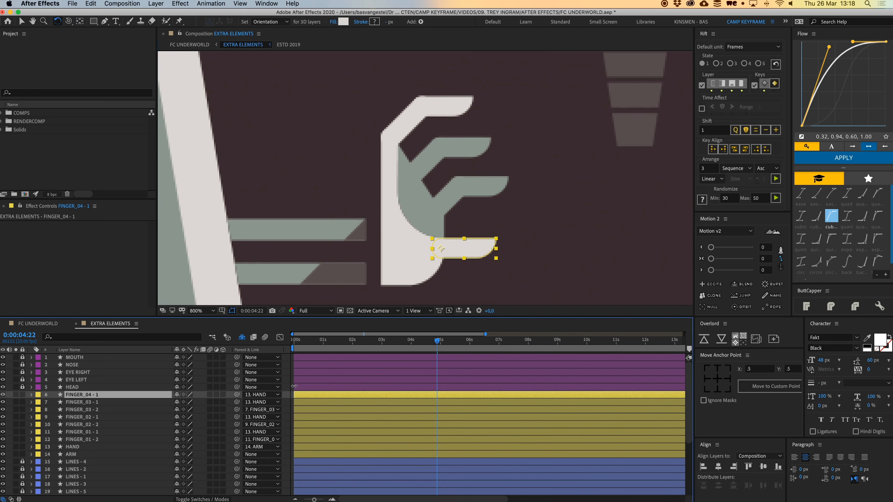
left_click(457, 171)
mouse_move(449, 183)
left_mouse_down()
mouse_move(484, 161)
mouse_move(464, 181)
left_mouse_up()
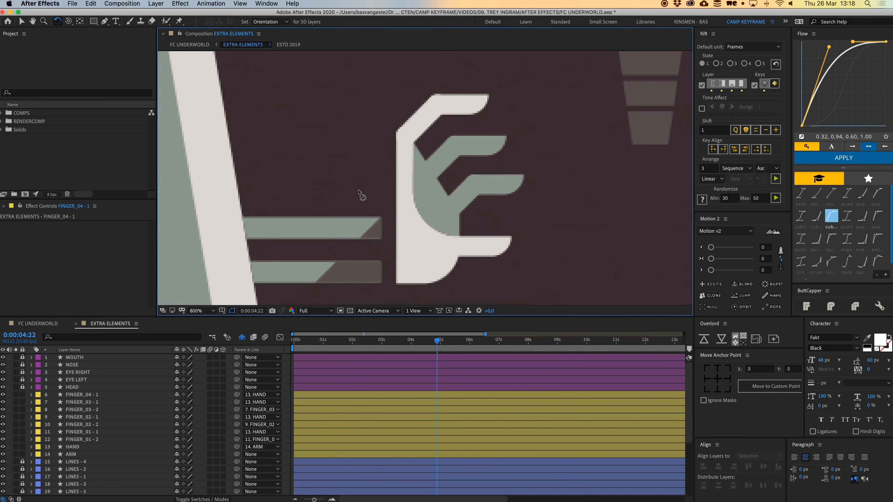
Keyframe the ARM layer's Position to slide in from outside the badge, starting at 216.4, 808.1 at 0:00:04:22
key("v")
left_click(347, 239)
left_click_drag(347, 239, 399, 237)
key("comma")
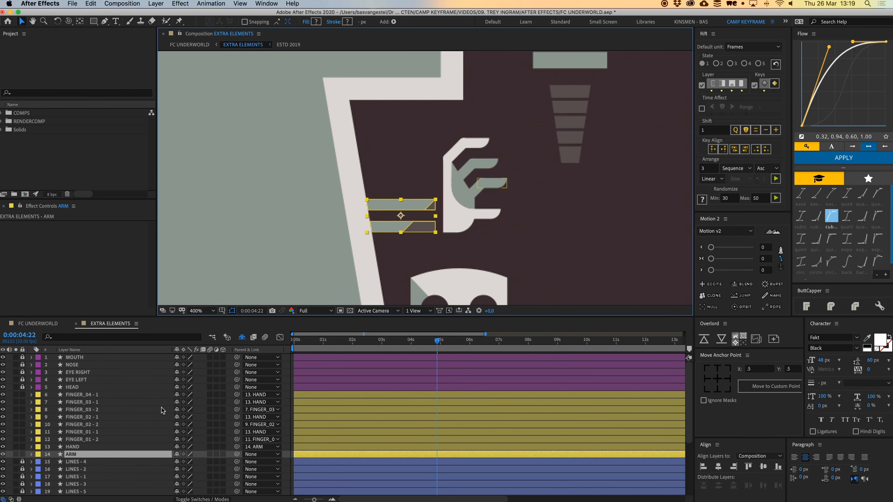
key("p")
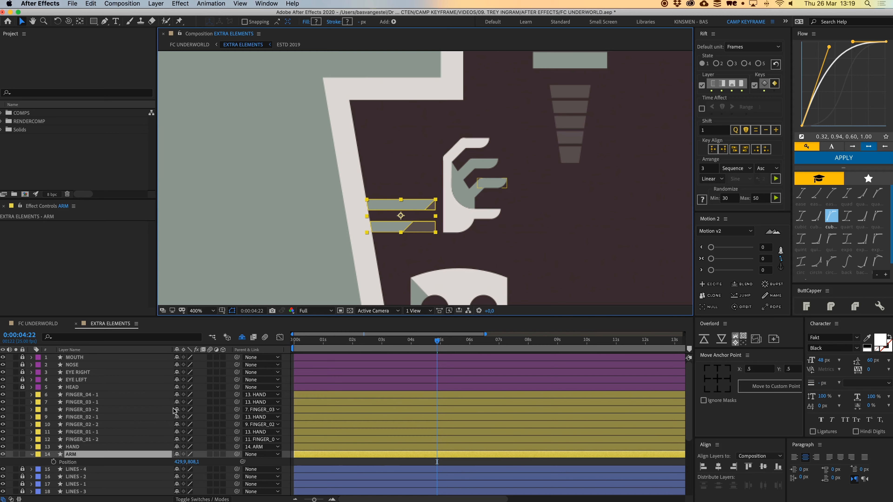
key("alt+shift+p")
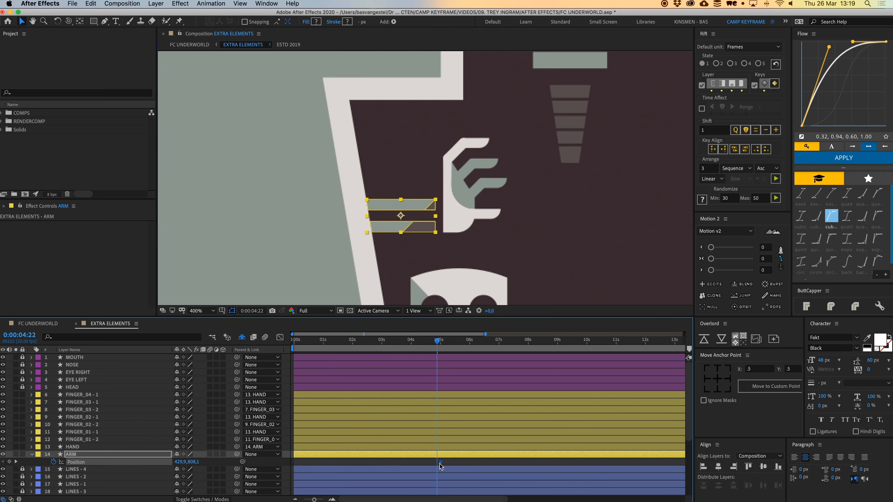
left_click_drag(433, 232, 247, 231)
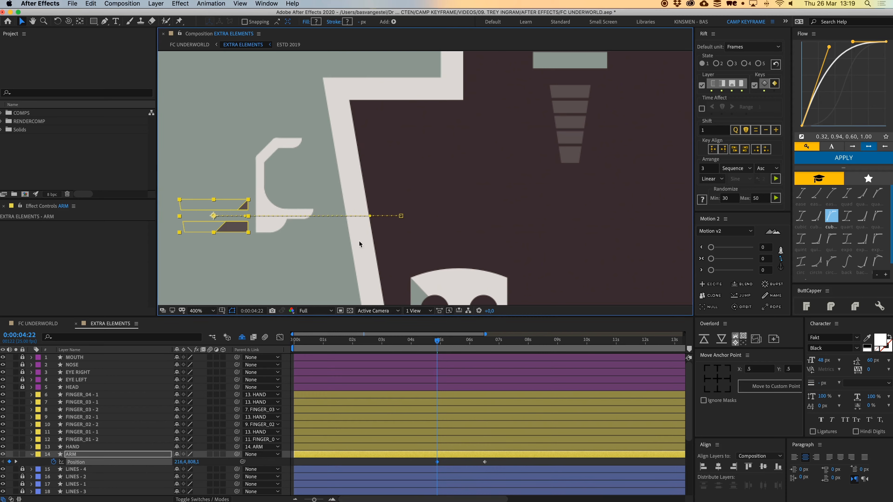
Trim the start of all finger layers, HAND and ARM to 0:00:04:22
left_click_drag(428, 467, 497, 454)
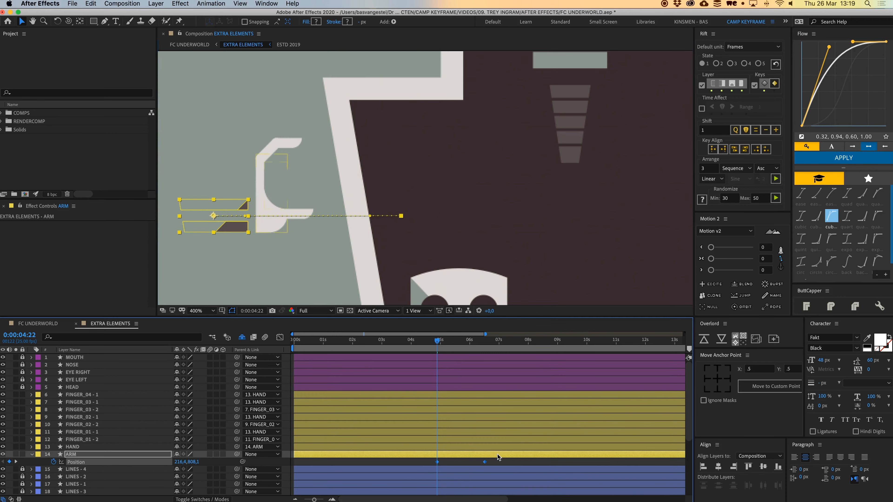
left_click(477, 393, "shift")
key("alt+[")
left_click(411, 439)
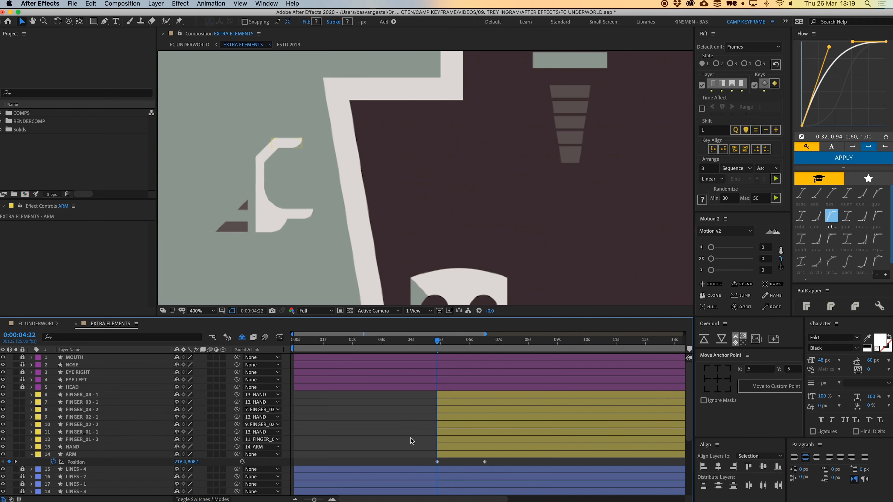
left_click(471, 455)
left_click(467, 396, "shift")
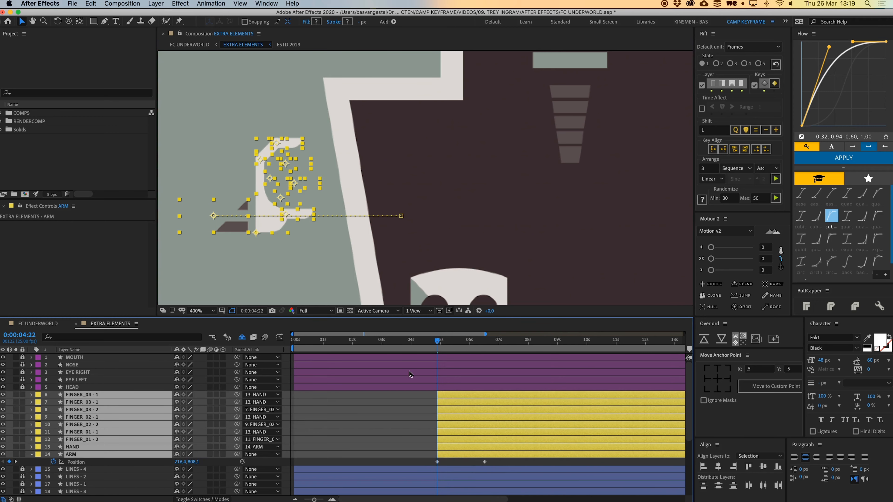
Apply the 0.32, 0.94, 0.60, 1.00 easing curve to both ARM Position keyframes and preview the slide-in
left_click_drag(422, 458, 496, 469)
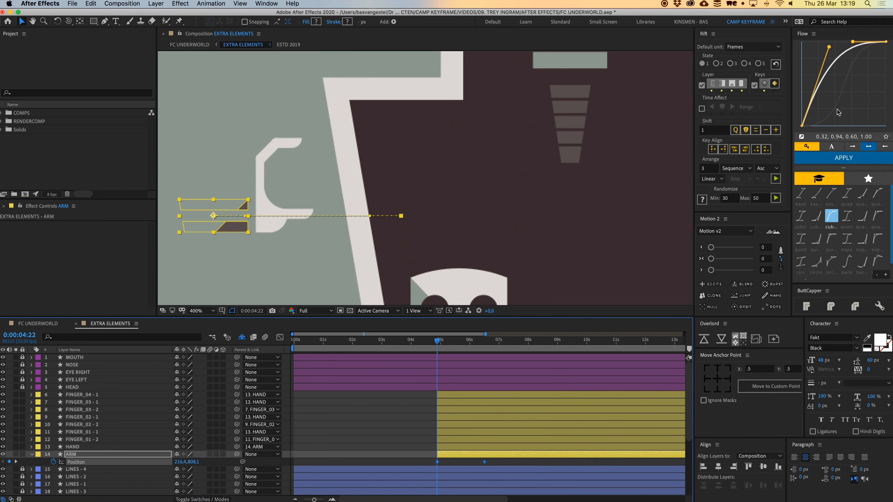
left_click(844, 158)
left_click(413, 421)
key("space")
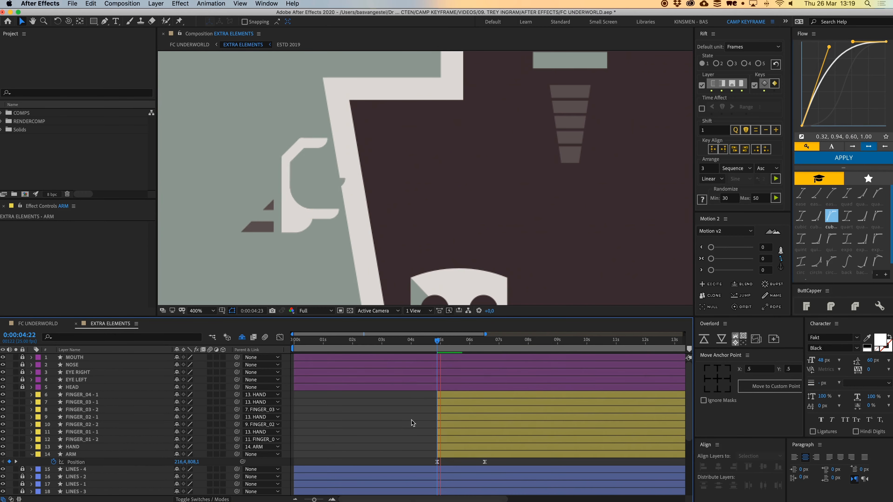
Move ARM's end Position keyframe earlier to 0:00:05:24 with the same easing, and delete both keyframes
left_click_drag(485, 462, 469, 463)
left_click_drag(474, 465, 424, 453)
left_click(858, 160)
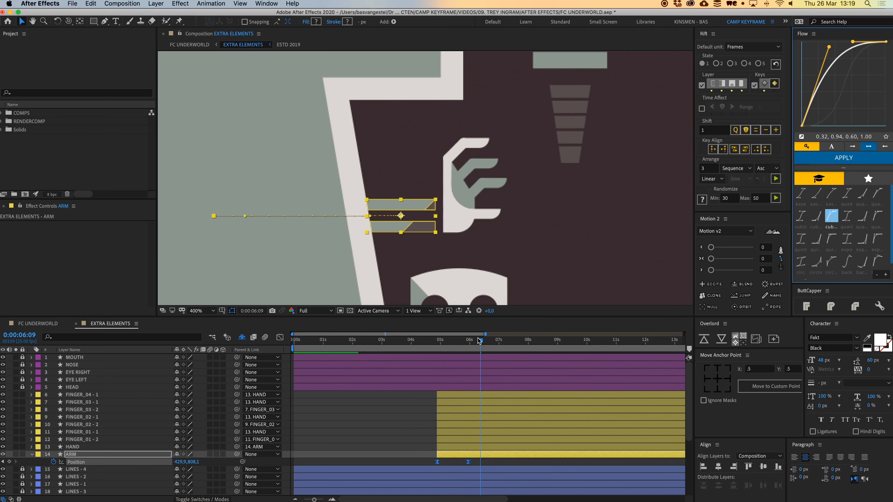
left_click_drag(438, 347, 472, 349)
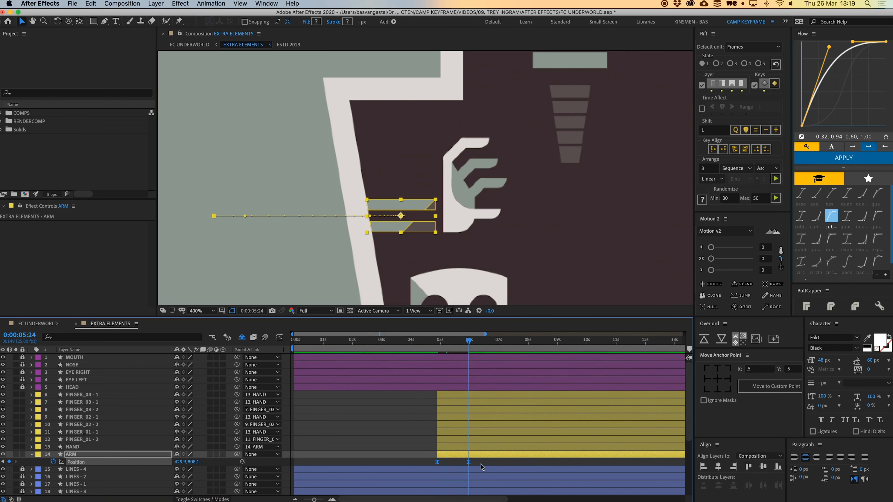
key("Delete")
Move the ARM layer's anchor point inside the left end of the lower bar, test its rotation and undo the test
scroll(433, 252, "up", 1)
left_click_drag(418, 249, 328, 253)
left_click(80, 22)
key("w")
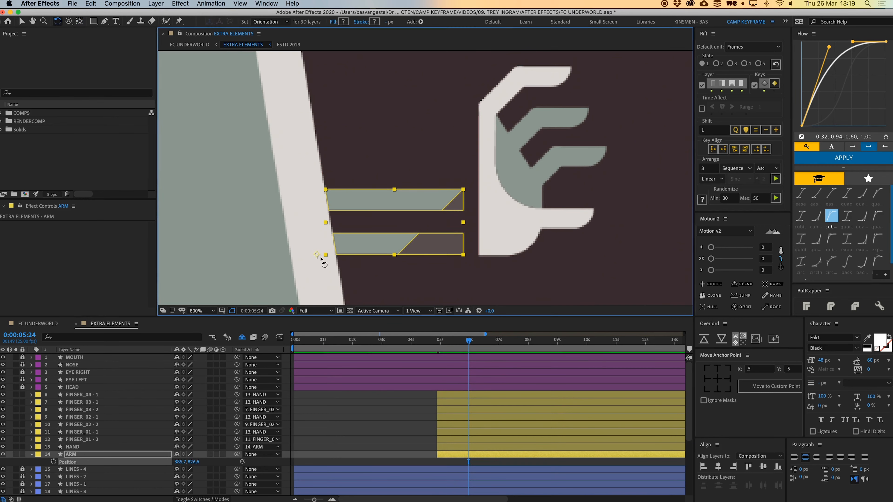
left_click_drag(317, 257, 341, 252)
left_click_drag(455, 246, 453, 273)
key("super+z")
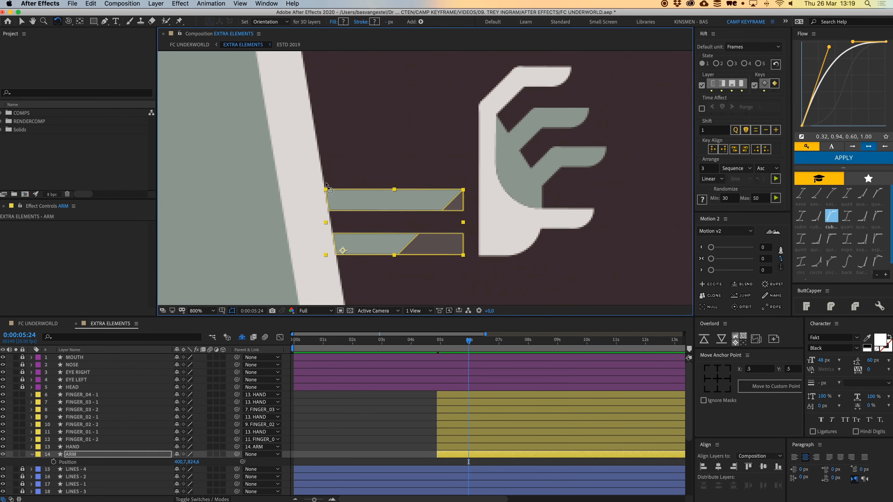
Extend the left ends of both ARM bars outward past the badge's light border with the Pen tool
key("g")
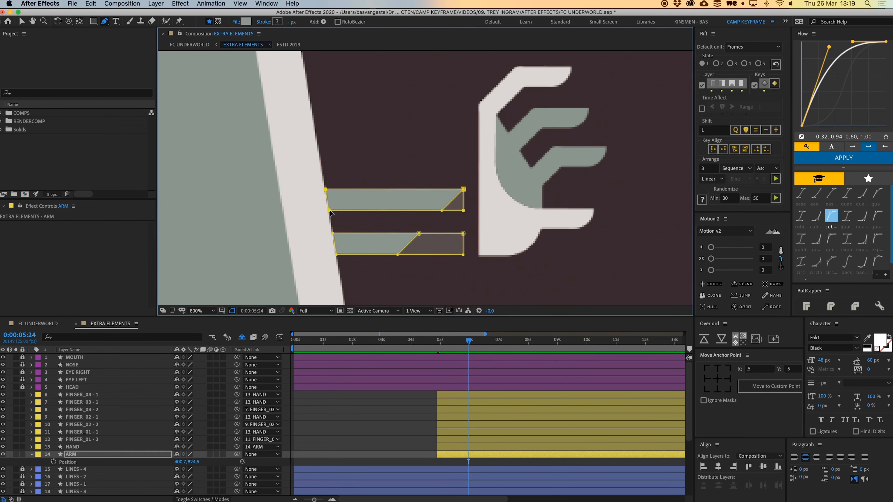
left_click_drag(330, 211, 271, 211)
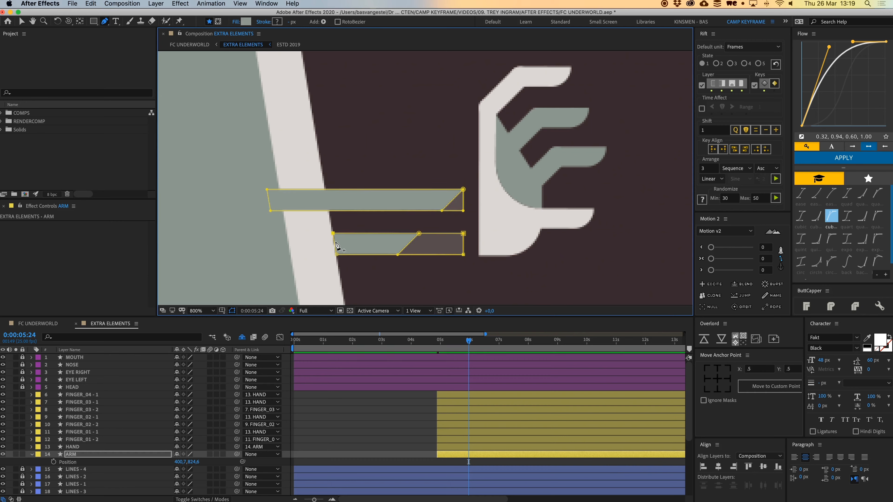
left_click_drag(338, 256, 285, 255)
key("v")
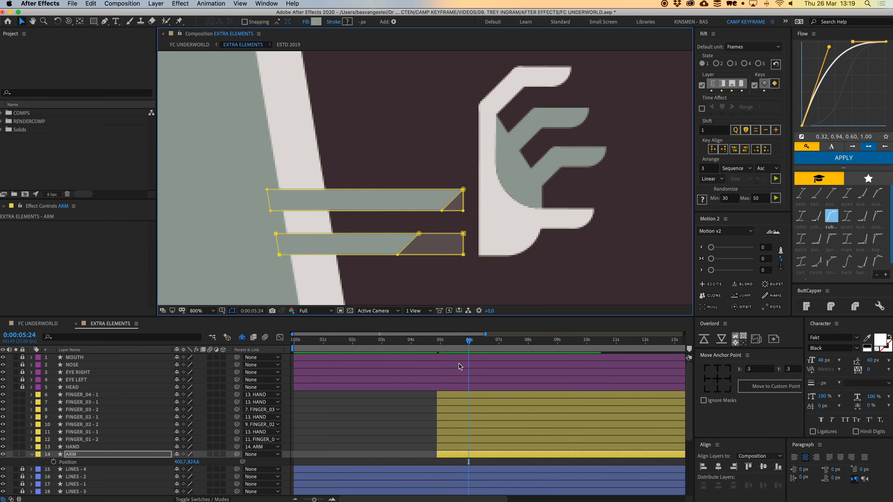
left_click(430, 450)
Shift the ARM layer's anchor point slightly left on the lower bar to the badge border, test its rotation and undo the test
left_click(449, 456)
key("y")
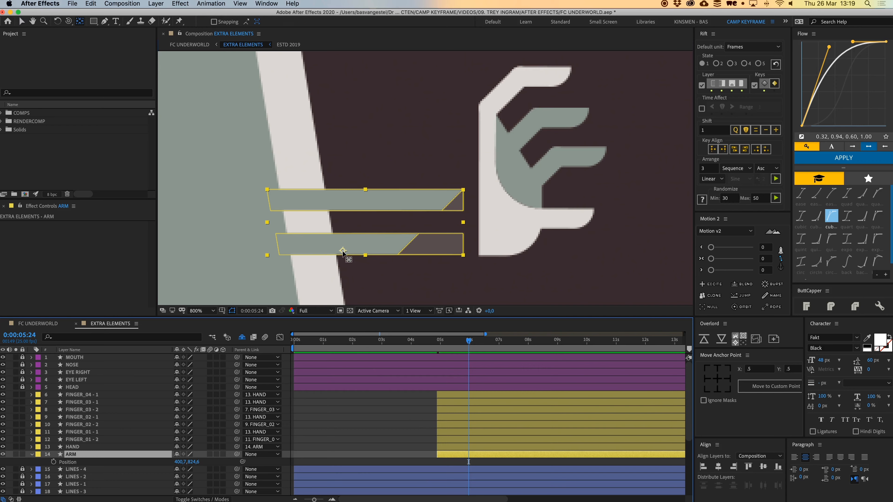
left_click_drag(342, 251, 331, 254)
key("w")
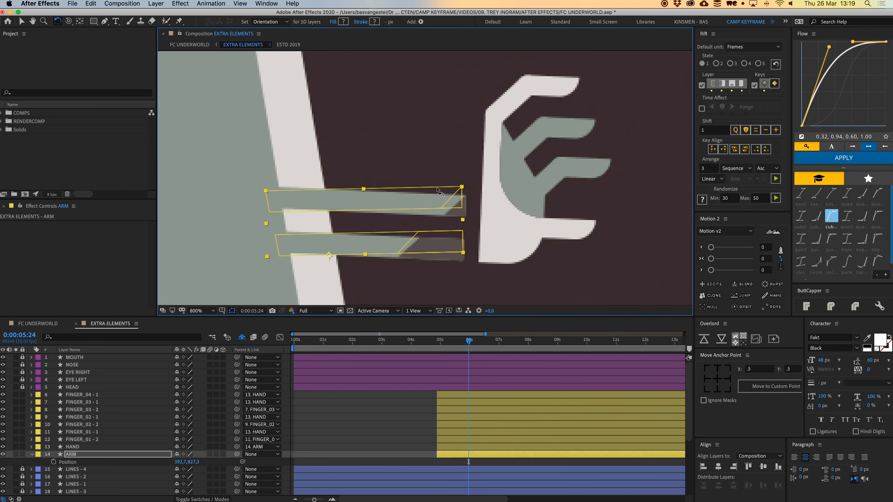
left_click_drag(438, 191, 435, 188)
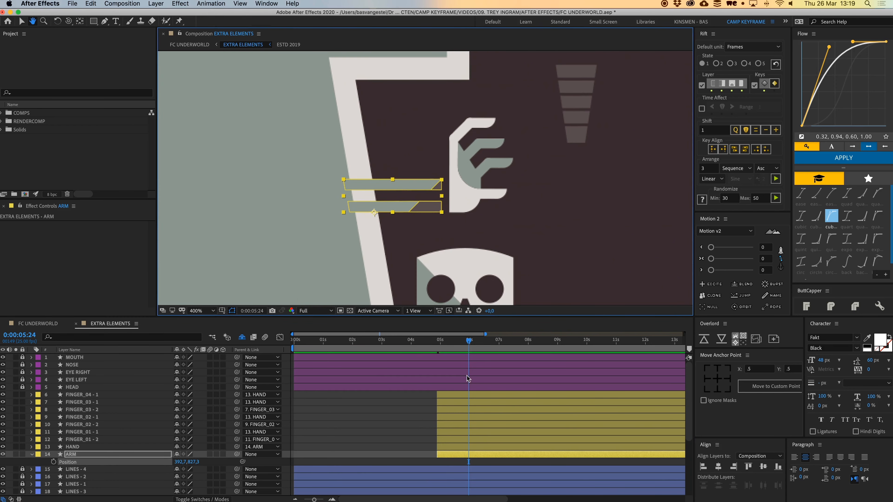
Keyframe ARM's Position at 0:00:05:24, and at 0:00:04:22 move the arm left outside the badge to 172.2, 827.3
left_click(60, 463)
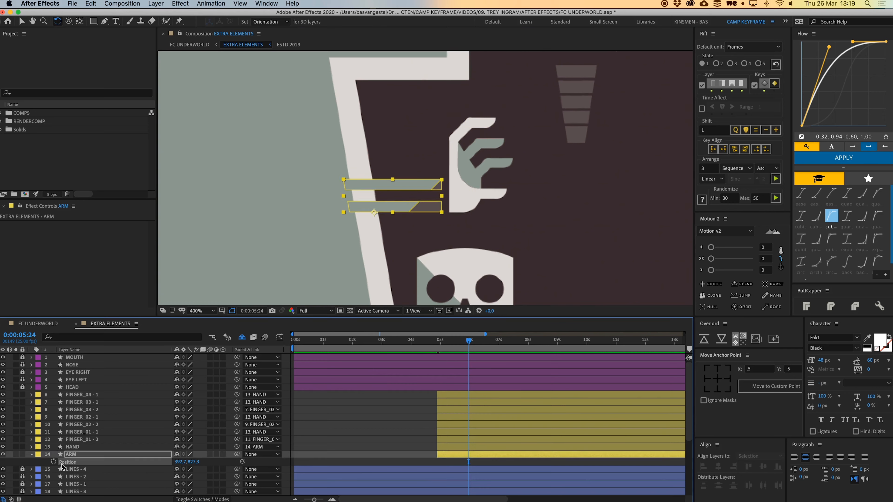
key("alt+shift+p")
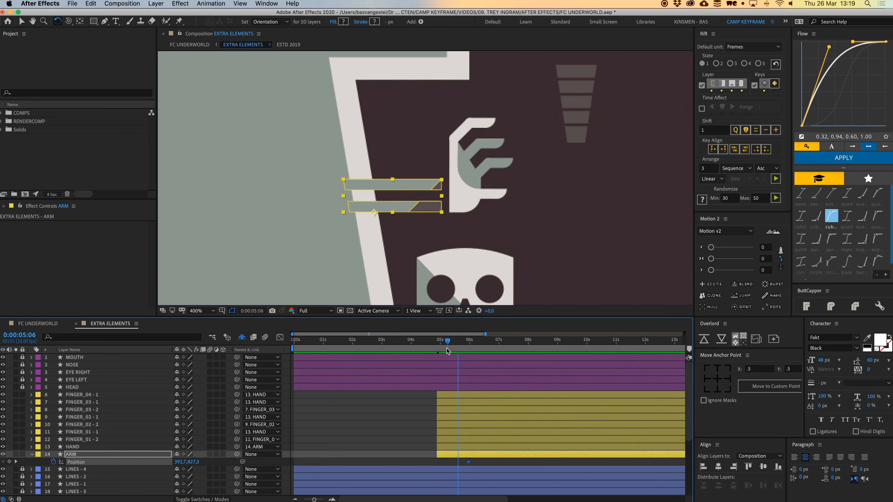
key("v")
left_click_drag(386, 206, 223, 208)
Ease ARM's new Position keyframes with the 0.32, 0.94, 0.60, 1.00 curve and preview the animation
left_click_drag(430, 462, 497, 470)
left_click(844, 158)
left_click(381, 425)
key("space")
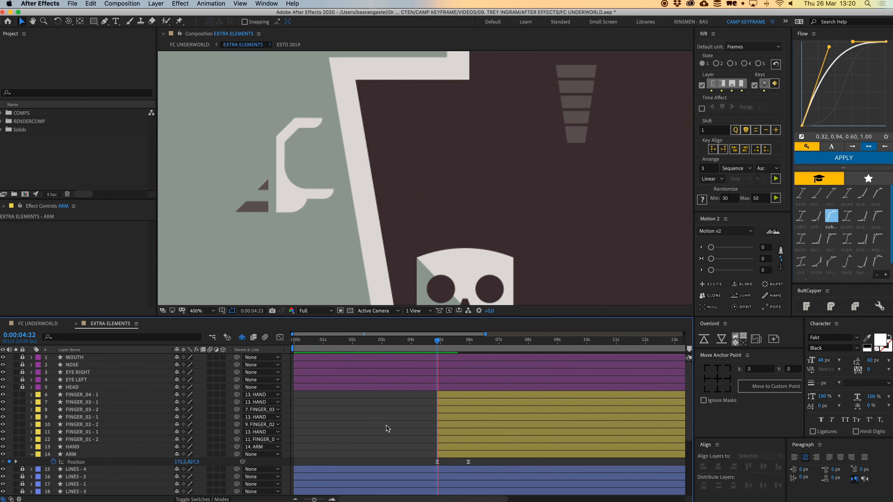
Keyframe ARM's Rotation so the arm tilts upward to -6.6° at 0:00:05:24 and returns to its level pose shortly after
left_click(469, 341)
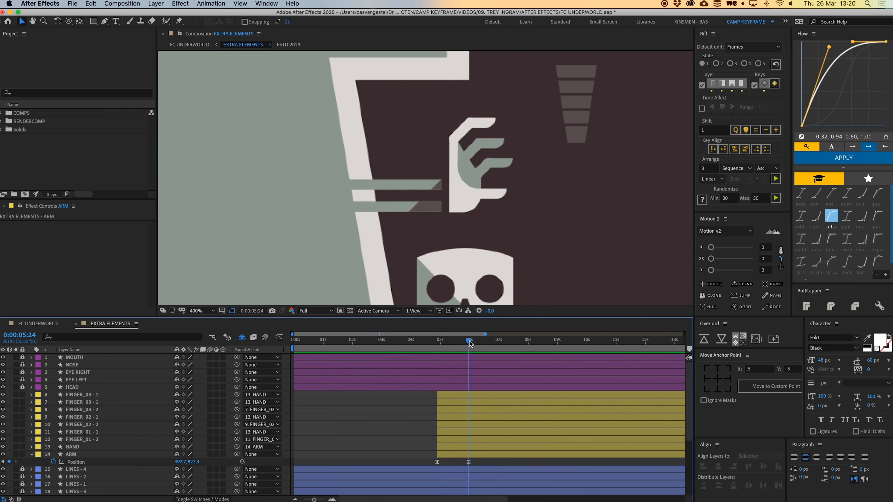
left_click(475, 454)
key("shift+r")
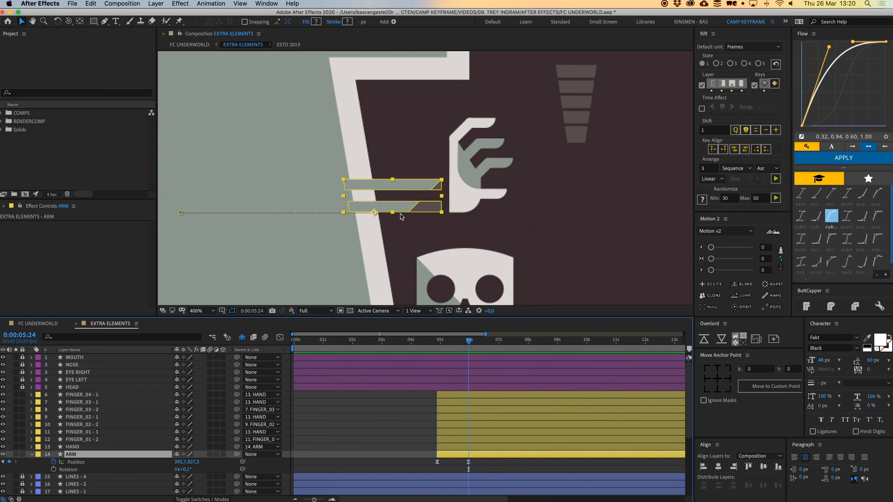
left_click(53, 470)
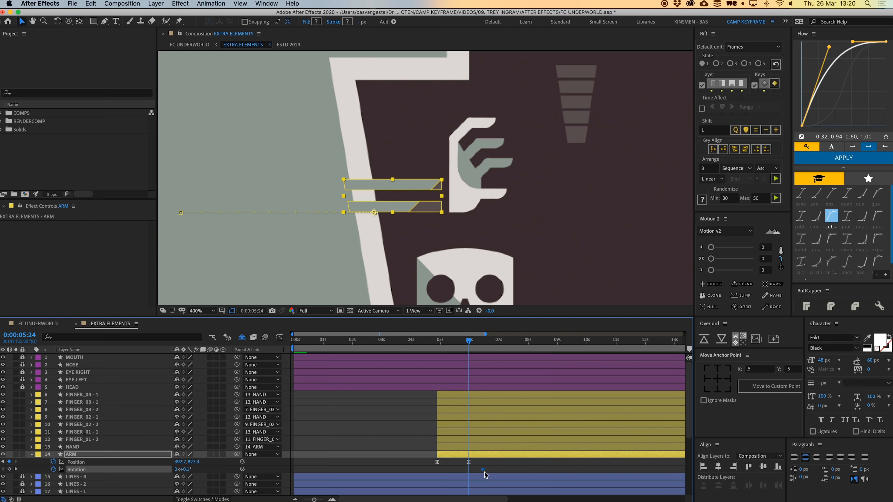
key("w")
left_click_drag(442, 212, 440, 201)
left_click_drag(462, 468, 485, 473)
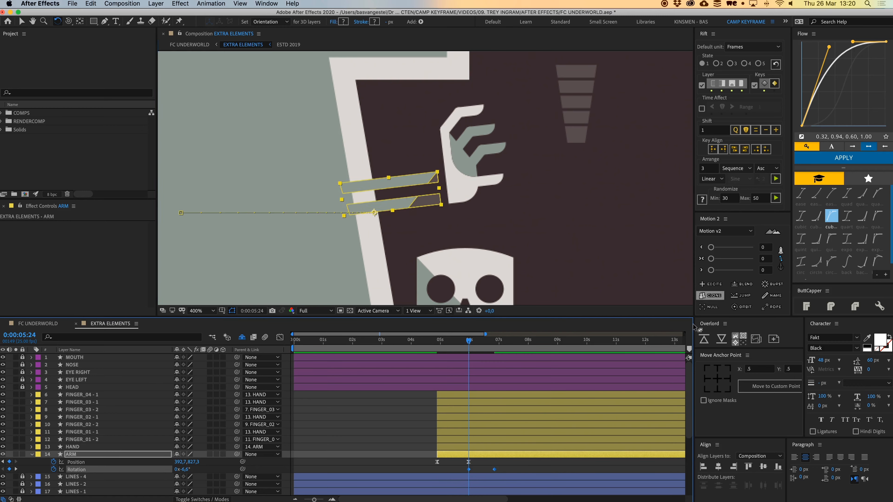
Apply Motion 2's EXCITE to ARM's Rotation keyframes, shift both about half a second earlier and preview the bounce
left_click(709, 284)
left_click_drag(469, 477, 453, 477)
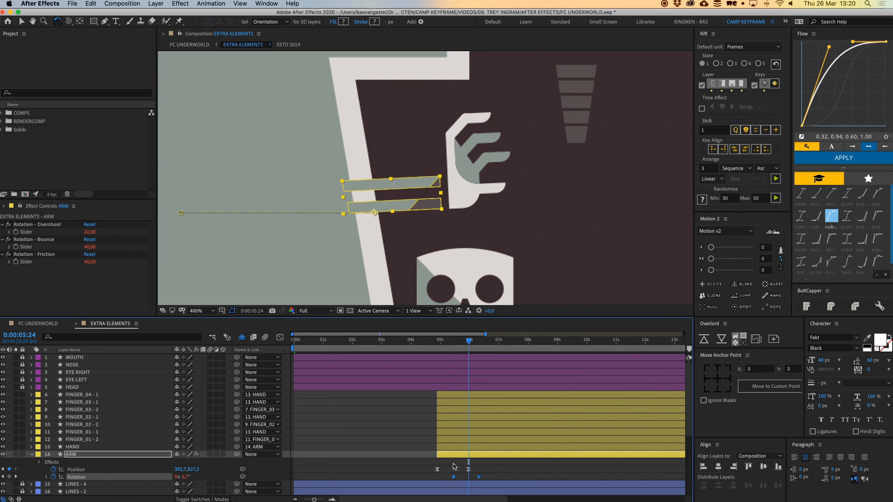
left_click_drag(457, 343, 451, 347)
key("space")
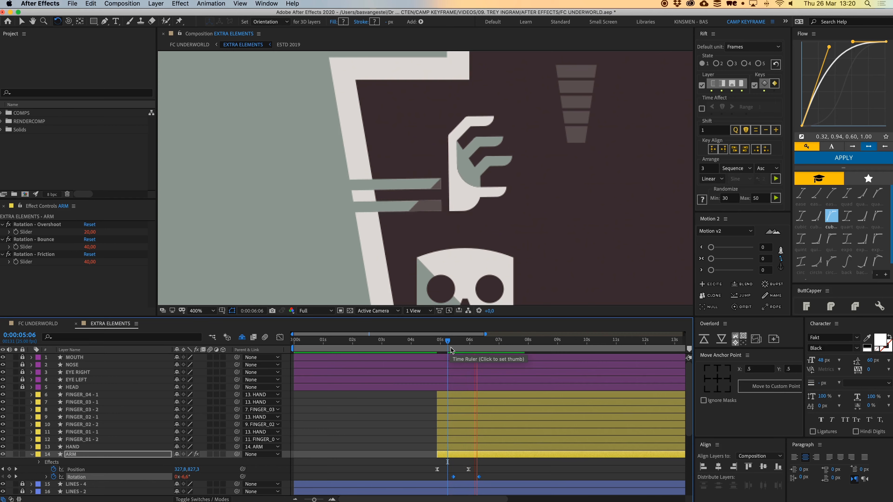
Tighten ARM's Rotation keyframes to about 0:00:05:07 and 0:00:05:19 and preview the arm's entrance
left_click(479, 477)
left_click_drag(480, 478, 447, 475)
left_click_drag(453, 476, 449, 477)
left_click(439, 343)
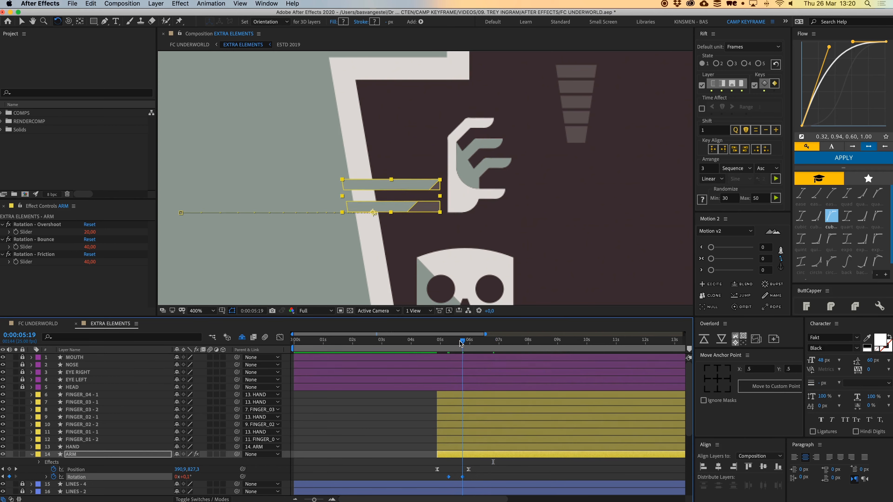
key("space")
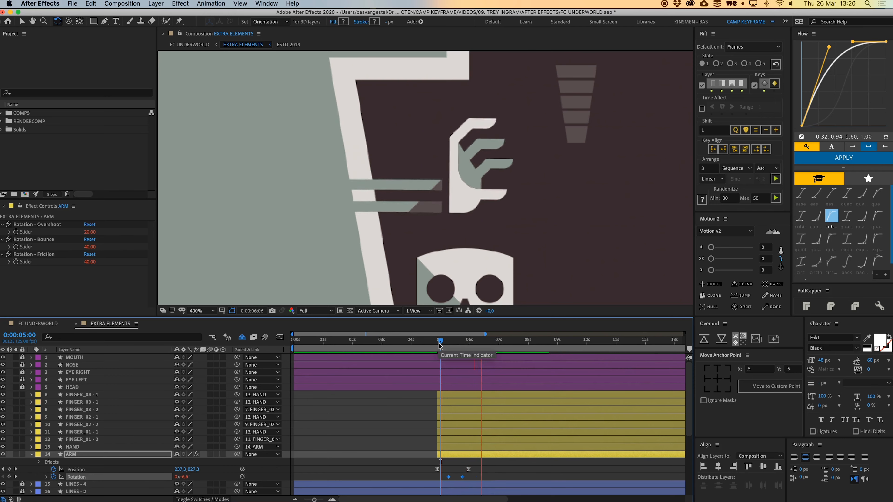
key("space")
Shorten and shift ARM's Rotation keyframes to about 0:00:05:01 and 0:00:05:09, and preview from just before the arm appears
left_click(456, 477)
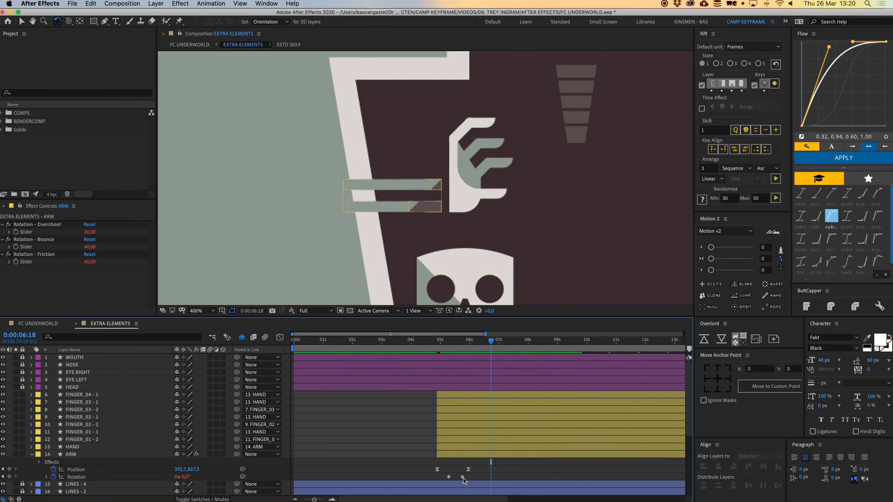
left_click(463, 477)
key("equal")
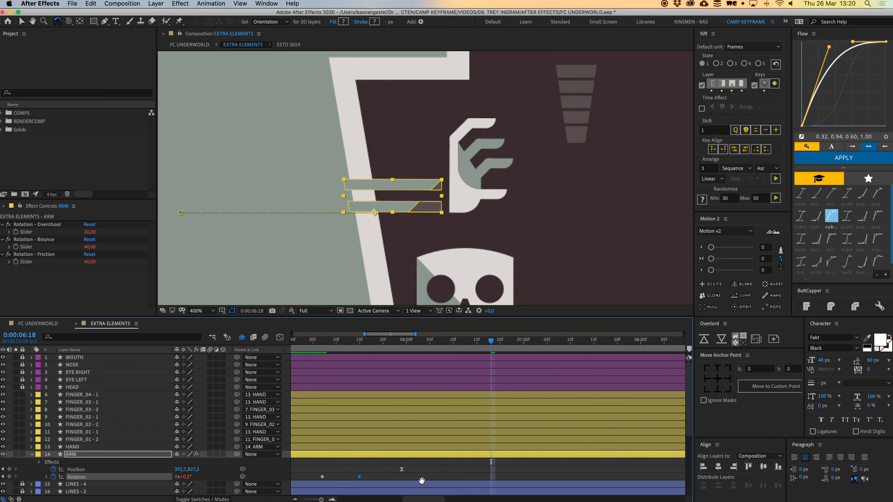
scroll(421, 480, "down", 2)
scroll(422, 481, "left", 5)
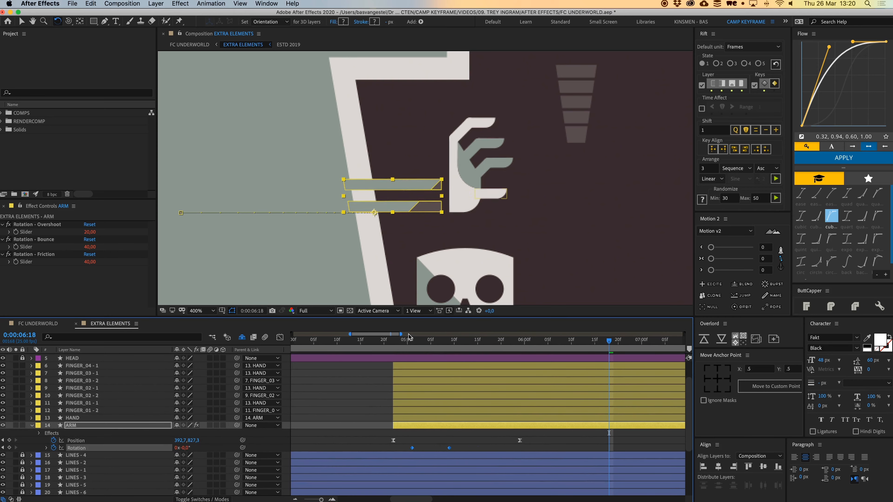
left_click(380, 342)
key("space")
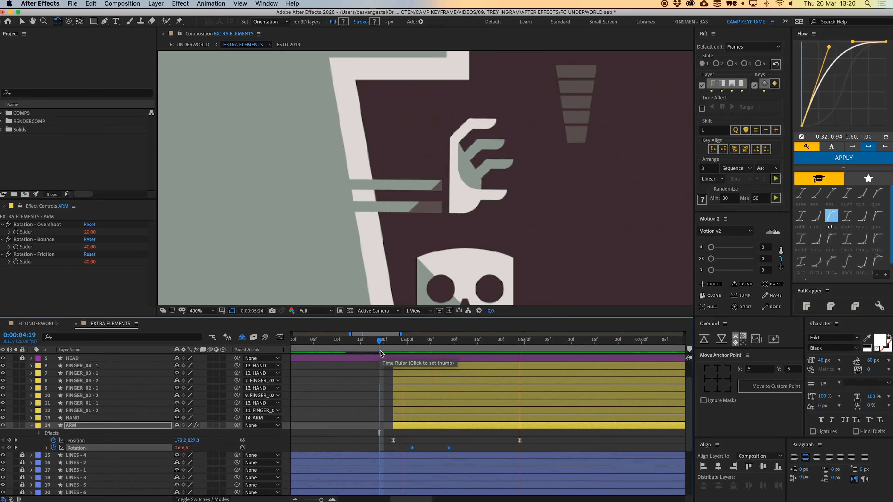
Try a later start for ARM's tilt, then settle its Rotation keyframes at about 0:00:05:01 and 0:00:05:06 and preview
mouse_move(380, 353)
left_mouse_down()
mouse_move(404, 343)
mouse_move(392, 344)
left_mouse_up()
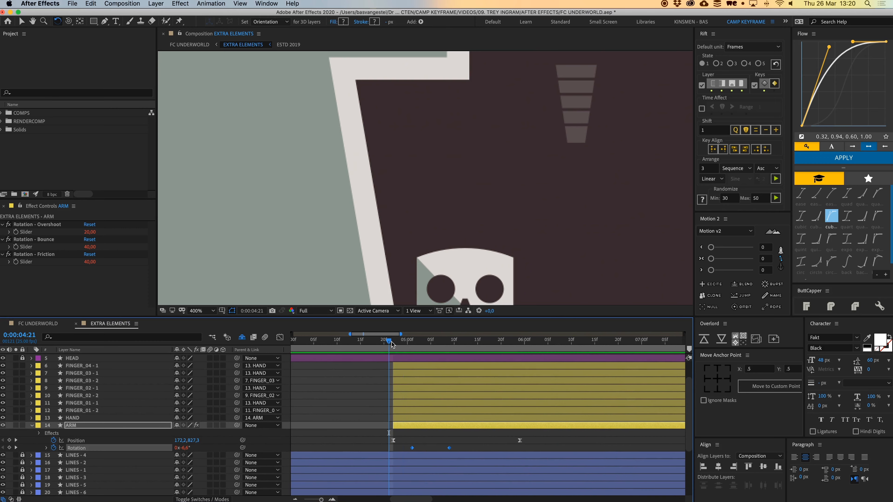
key("space")
left_click_drag(413, 448, 426, 448)
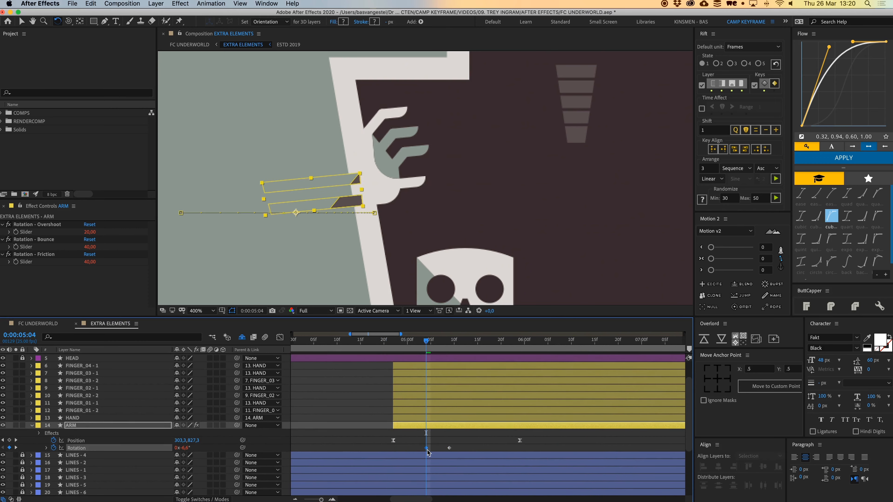
left_click_drag(426, 347, 397, 346)
key("space")
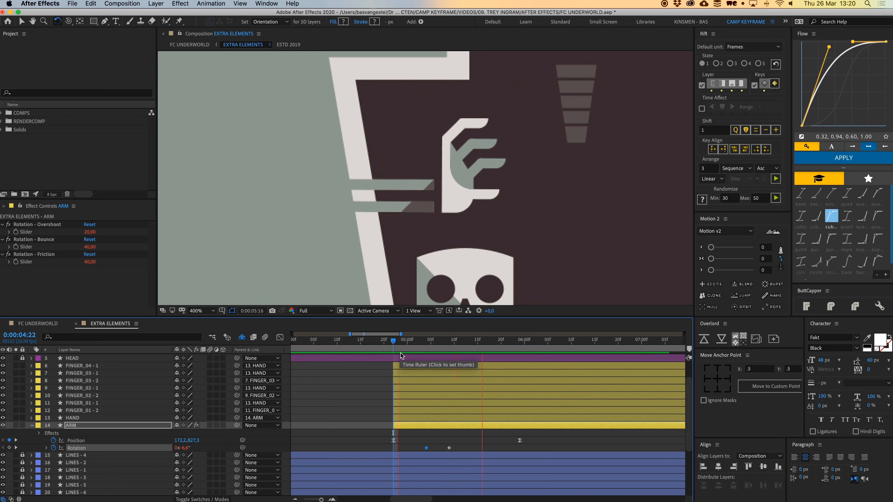
key("space")
mouse_move(421, 451)
left_mouse_down()
mouse_move(456, 447)
mouse_move(436, 449)
left_mouse_up()
left_click(431, 435)
left_click(398, 347)
key("space")
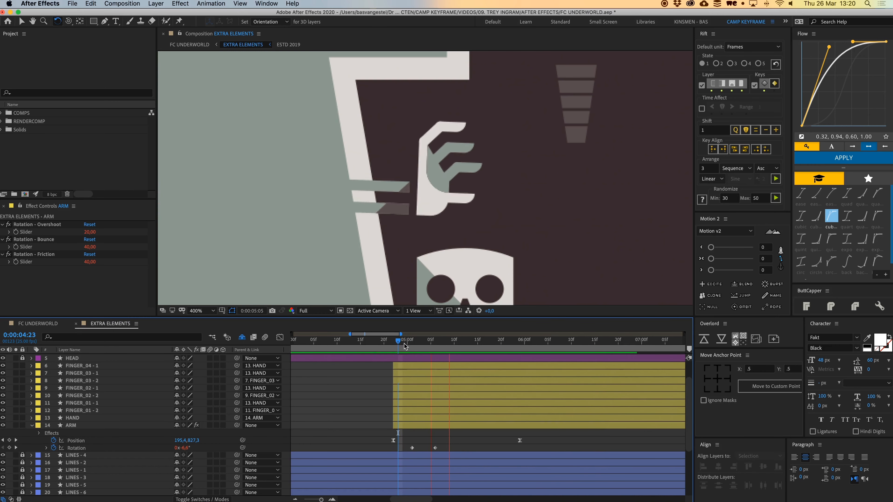
Test rotating the HAND layer around its wrist pivot and undo the tests
left_click(426, 183)
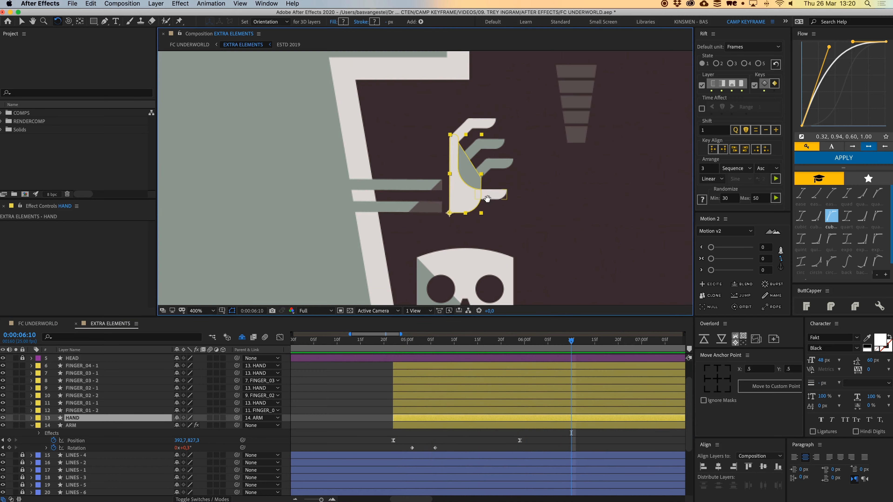
left_click_drag(421, 165, 431, 168)
key("super+z")
key("r")
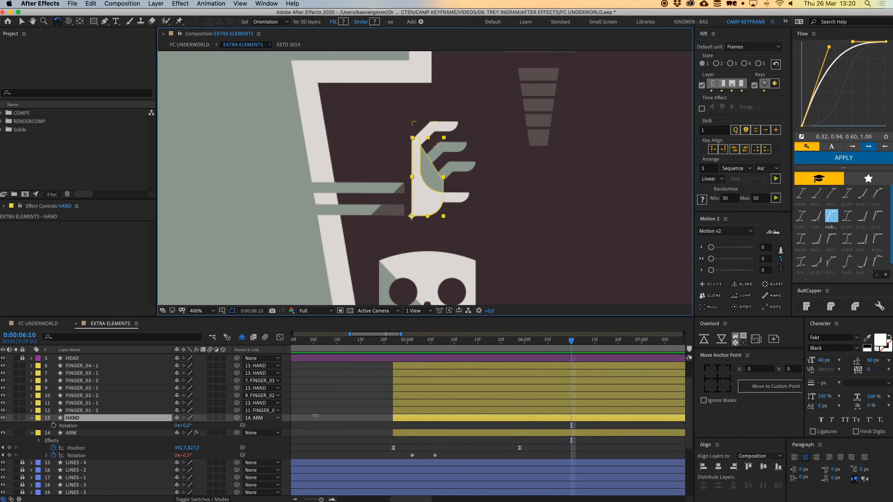
left_click_drag(425, 163, 439, 169)
key("super+z")
Keyframe HAND's Rotation at 0° at 0:00:05:22 and 0:00:06:12, with the hand rotated slightly between them at 0:00:06:05
left_click_drag(560, 343, 510, 347)
left_click(53, 425)
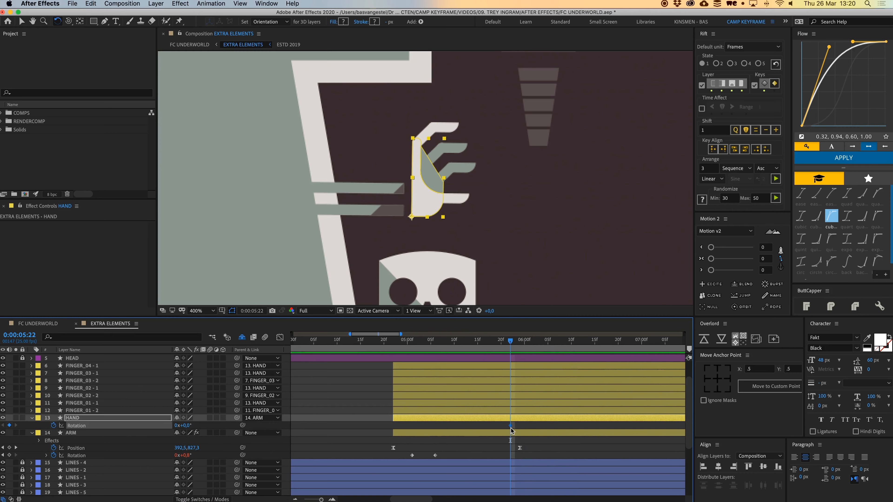
left_click_drag(512, 427, 525, 428)
left_click_drag(554, 427, 583, 429)
key("super+c")
key("super+v")
left_click_drag(472, 352, 549, 359)
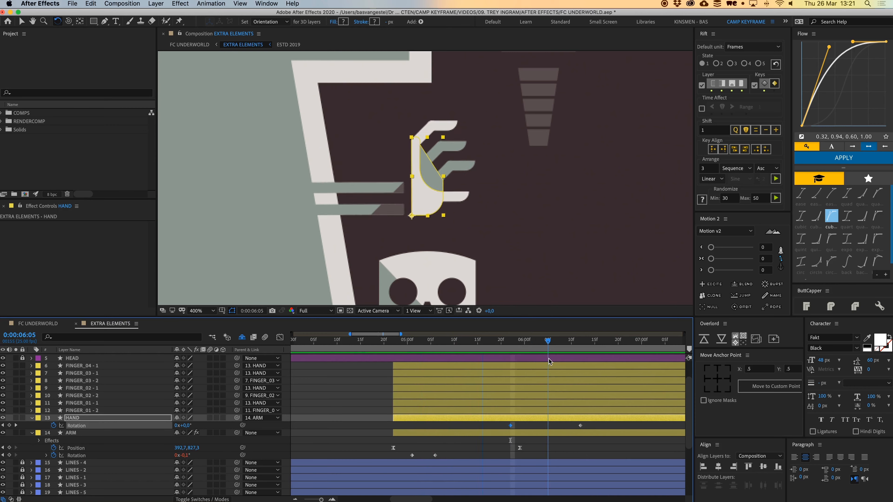
left_click_drag(432, 172, 440, 177)
left_click(578, 341)
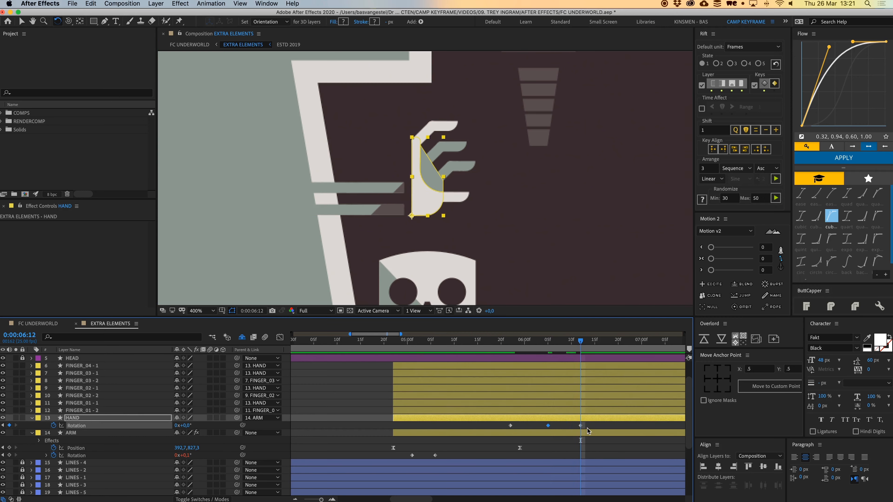
Move HAND's outer Rotation keyframes closer to the middle one and apply Motion 2's EXCITE to all three
mouse_move(510, 426)
left_mouse_down()
mouse_move(566, 426)
mouse_move(523, 431)
left_mouse_up()
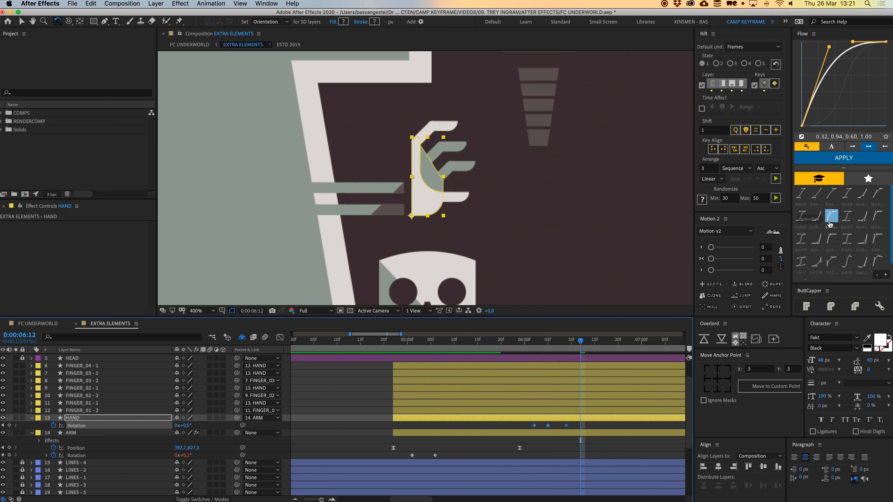
left_click(710, 284)
key("space")
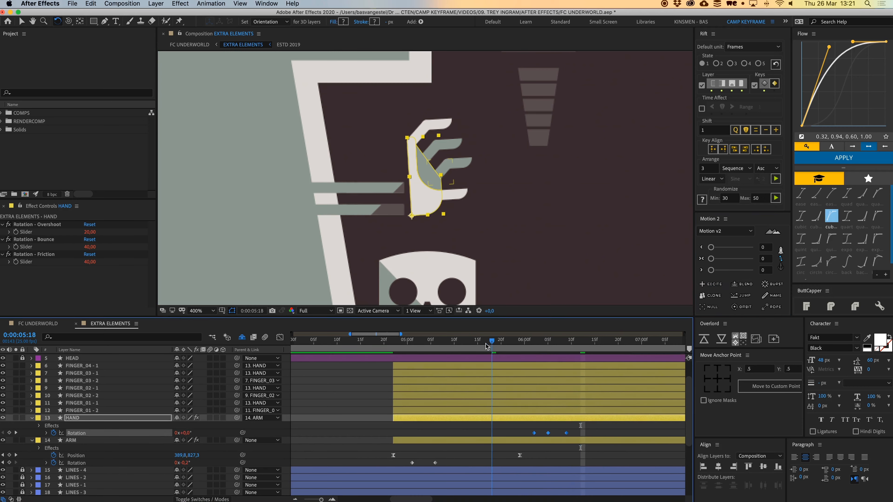
Shift HAND's three Rotation keyframes earlier to start at about 0:00:05:12 and preview the hand's wobble
left_click_drag(489, 434, 465, 435)
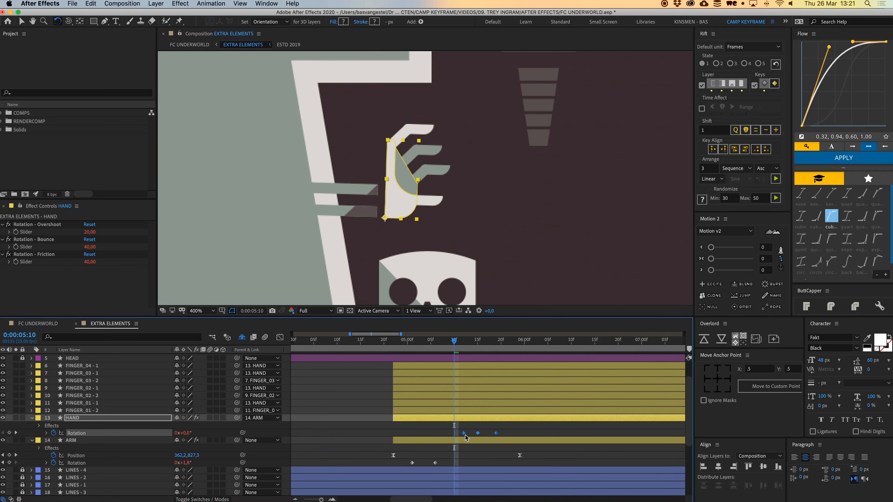
left_click(438, 428)
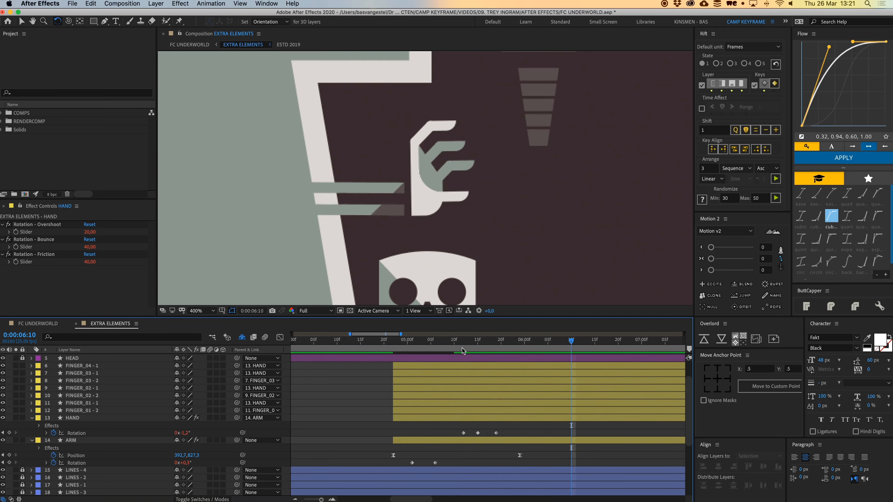
key("space")
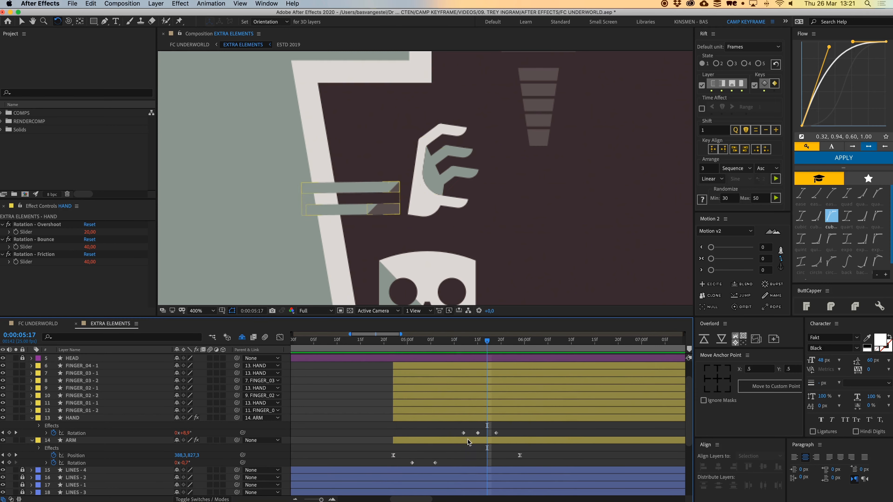
Retime HAND's Rotation keyframes to about 0:00:05:05, 0:00:05:10 and 0:00:05:14, previewing the arm and hand together
left_click_drag(464, 434, 483, 434)
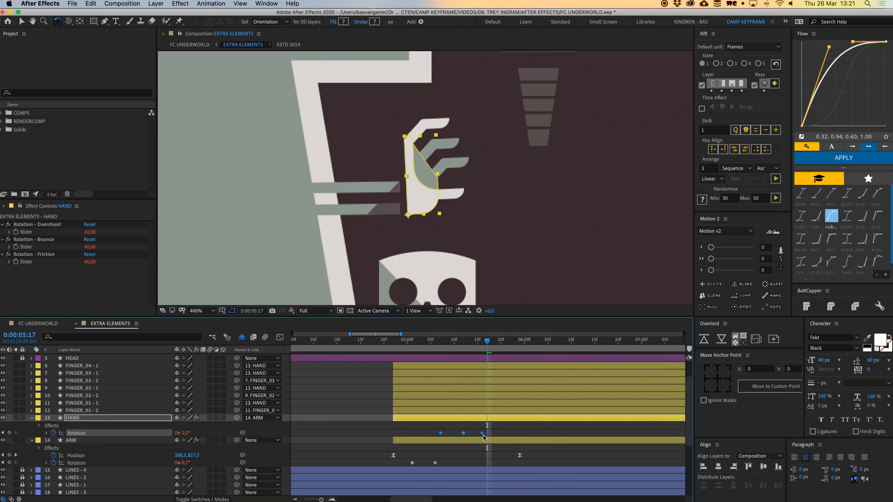
left_click_drag(442, 344, 399, 346)
key("space")
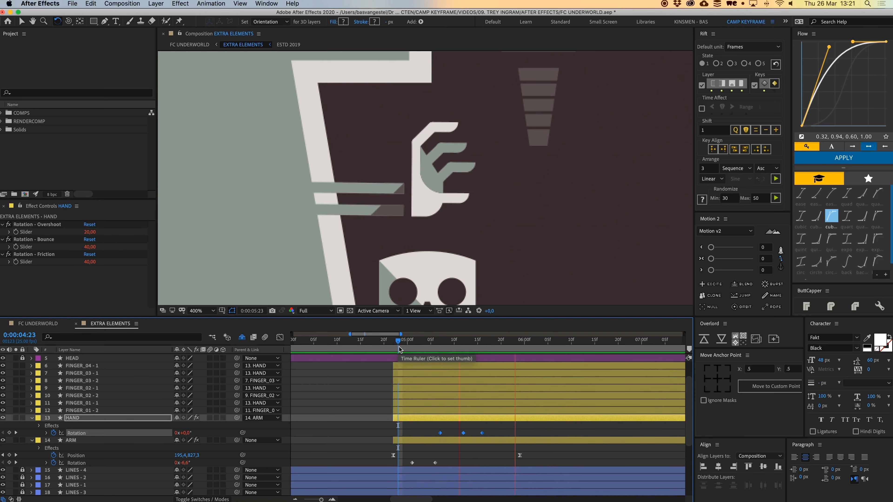
left_click(390, 344)
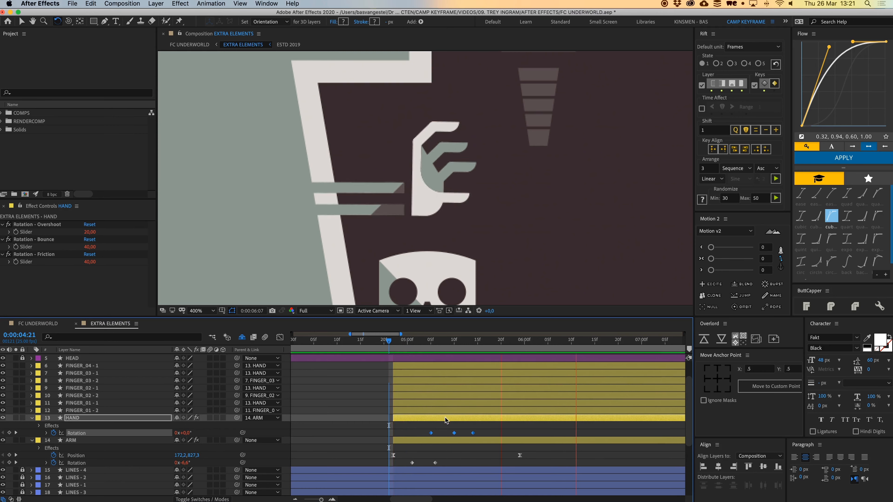
key("space")
Spread HAND's Rotation keyframes to about 0:00:05:03, 0:00:05:11 and 0:00:05:17 and preview the slower swing
left_click(467, 433)
mouse_move(473, 434)
left_mouse_down()
mouse_move(488, 435)
mouse_move(459, 433)
left_mouse_up()
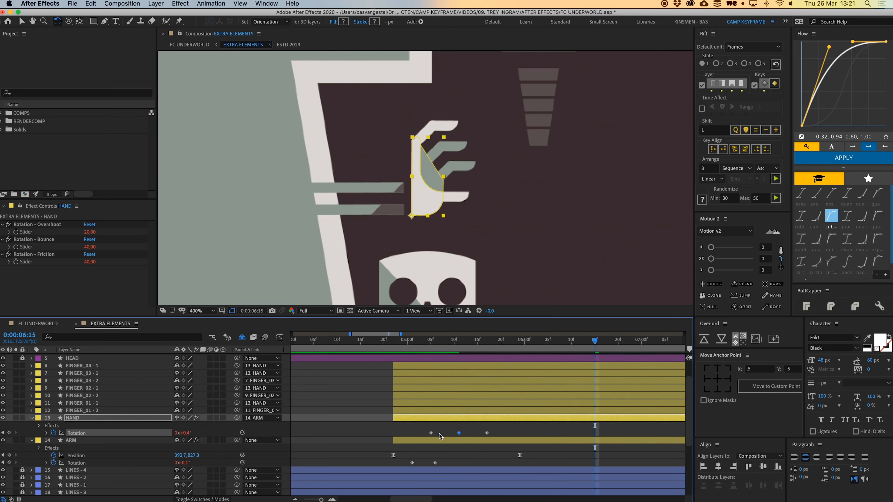
left_click(379, 350)
key("space")
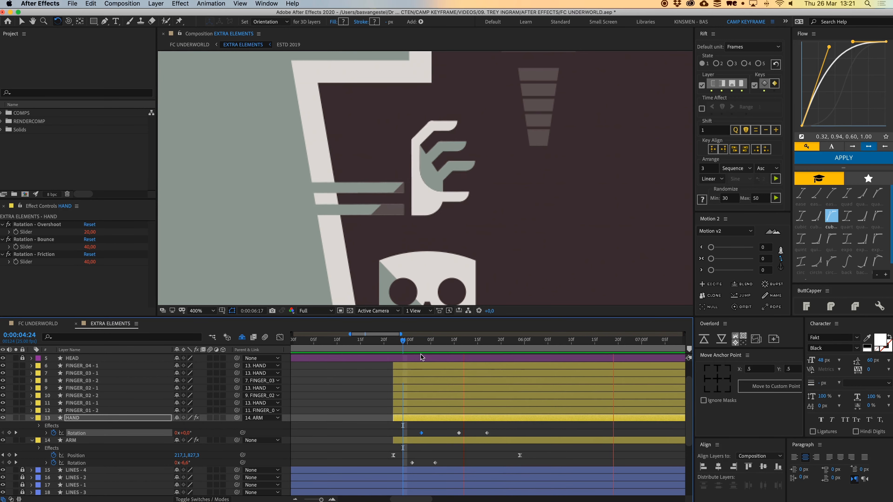
key("space")
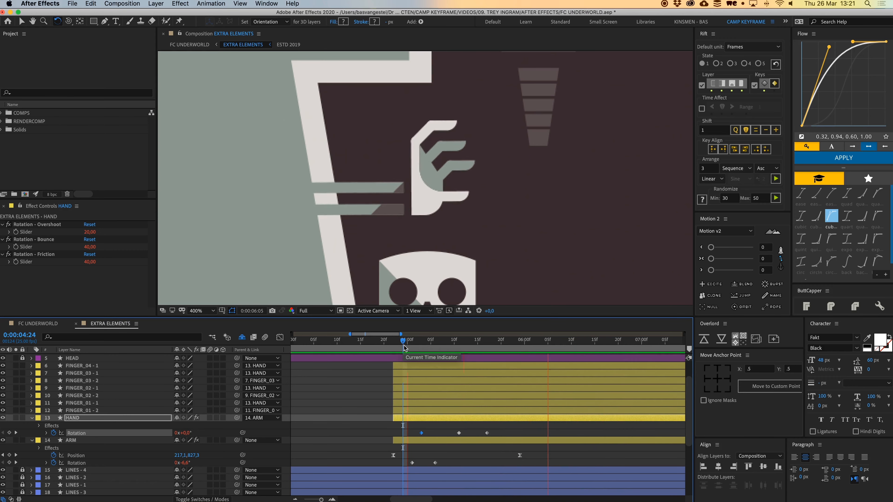
Add a Rotation keyframe to FINGER_01 - 1 and move it to 0:00:06:11
key("F2")
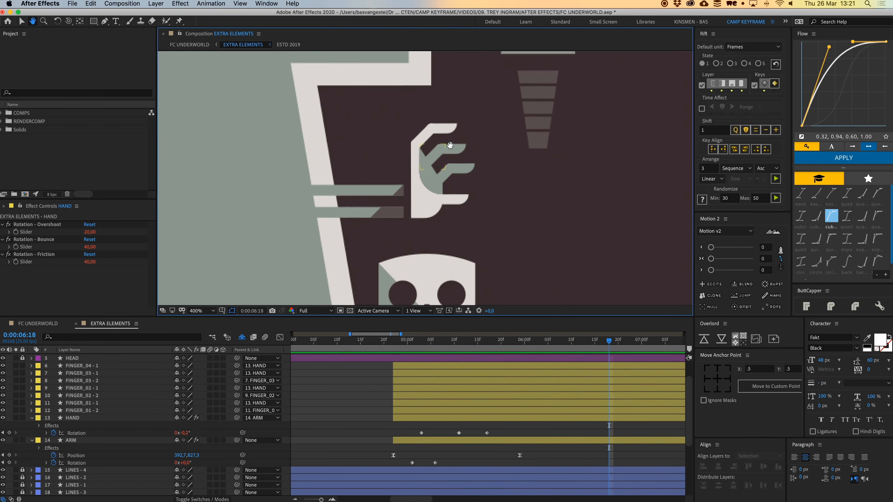
scroll(448, 173, "up", 2)
mouse_move(449, 173)
left_mouse_down()
mouse_move(443, 193)
mouse_move(435, 167)
left_mouse_up()
left_click(409, 172)
scroll(435, 167, "down", 2)
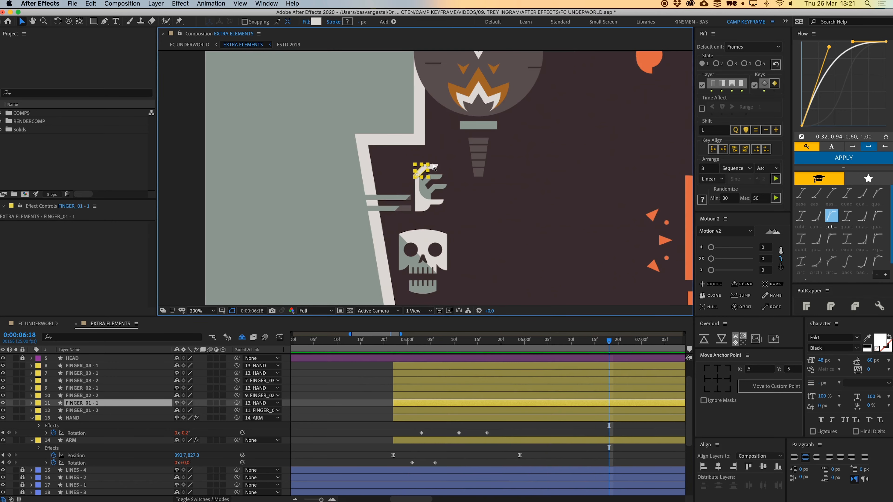
scroll(434, 167, "up", 1)
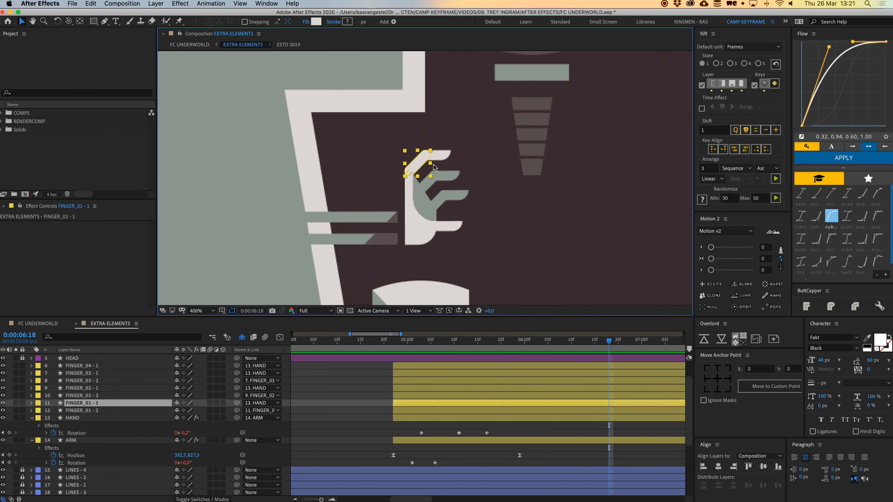
scroll(434, 164, "up", 1)
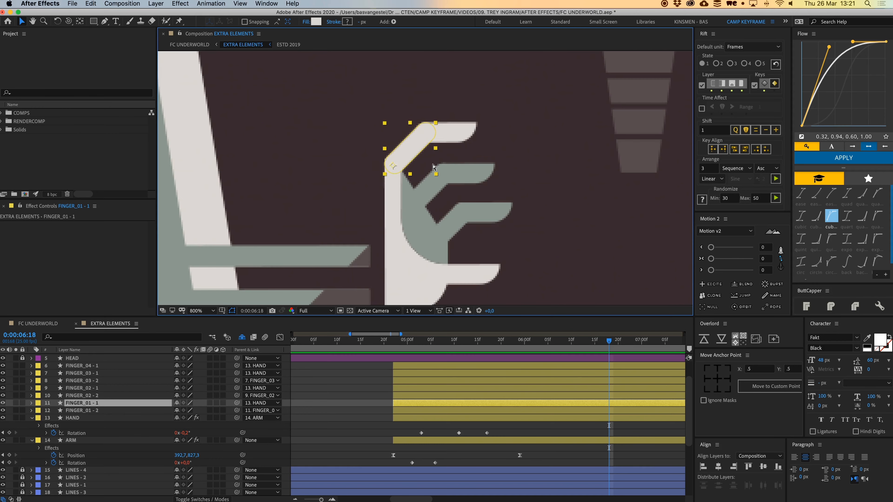
left_click_drag(464, 167, 459, 155)
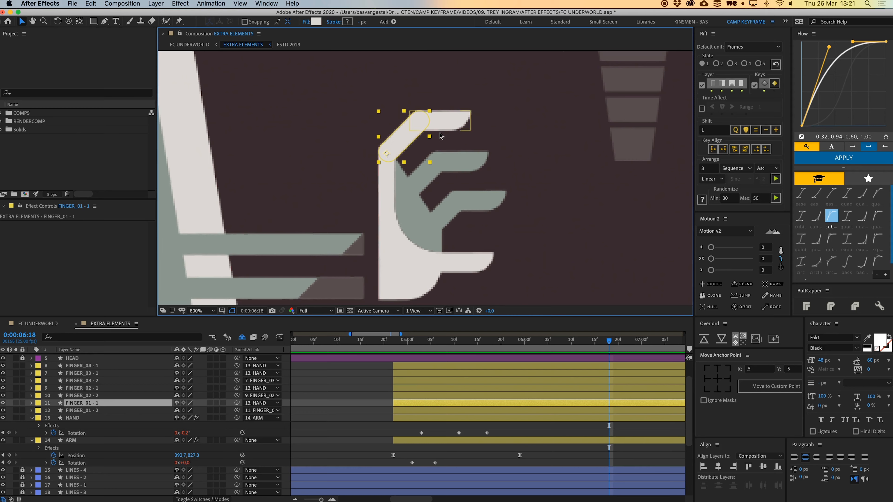
left_click_drag(551, 410, 486, 413)
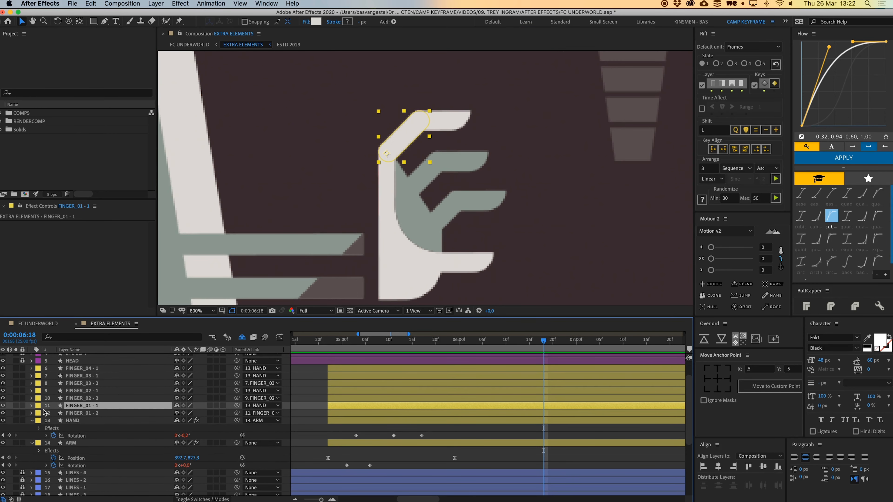
key("r")
left_click(53, 413)
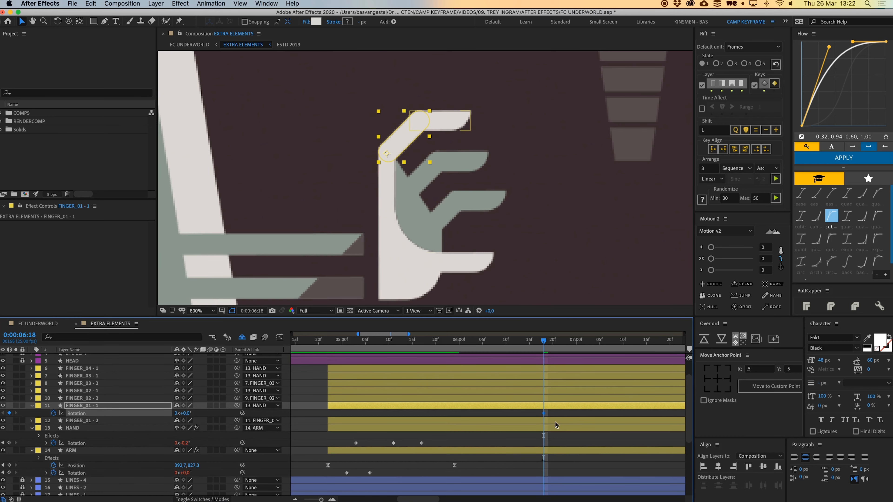
left_click_drag(544, 413, 511, 413)
Examine the hand in the context of the whole badge
key("comma")
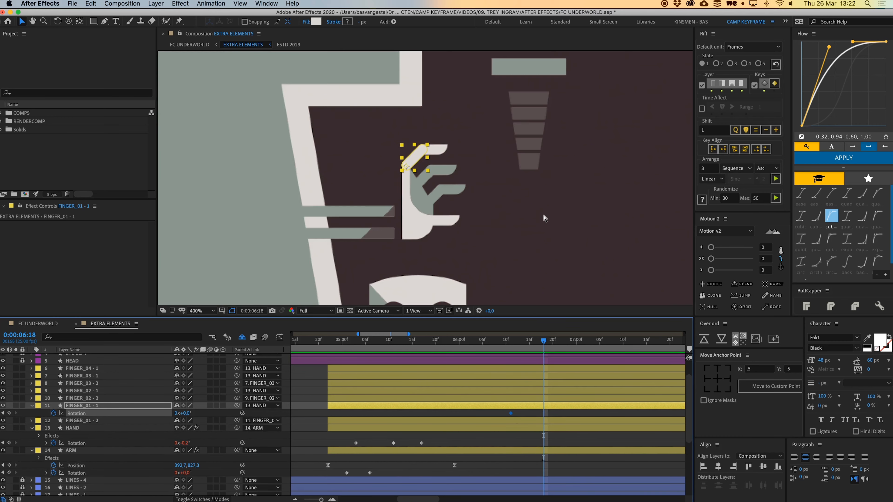
key("comma")
key("comma")
left_click_drag(559, 228, 497, 195)
key("comma")
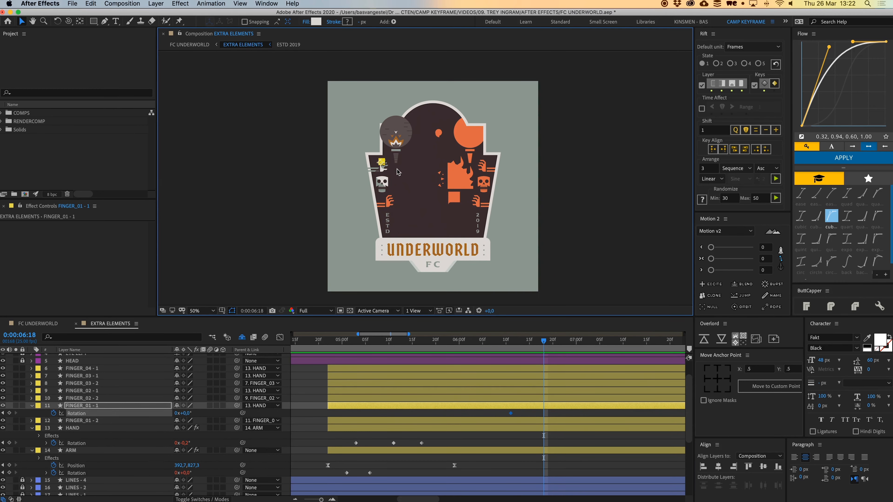
key("period")
key("period")
left_click_drag(247, 172, 352, 223)
key("period")
left_click_drag(295, 181, 443, 196)
key("period")
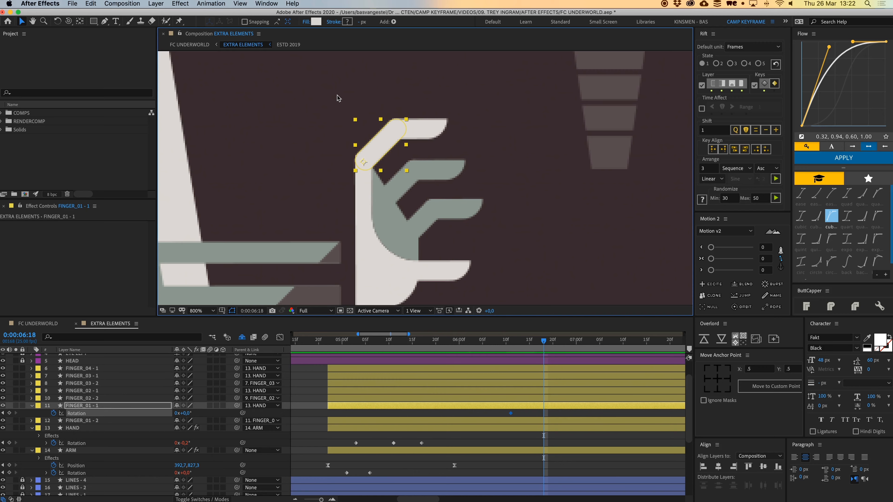
Rotate FINGER_01 - 1 to about 7.5° at 0:00:06:18, and return to its first keyframe at 0:00:06:11
key("w")
left_click_drag(400, 134, 405, 141)
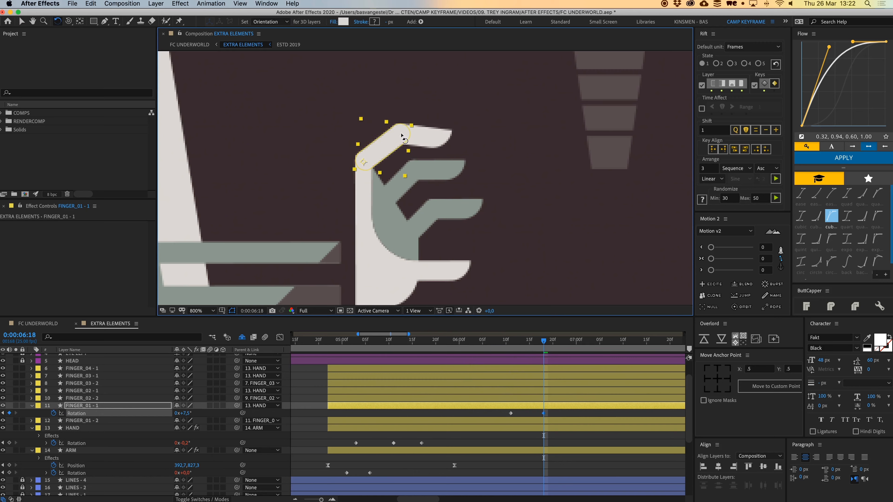
key("j")
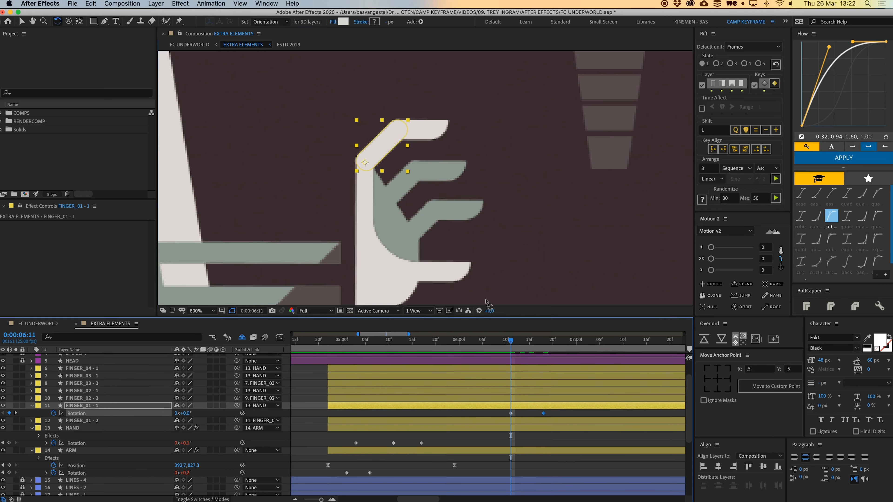
Add Rotation keyframes to FINGER_02 - 1, FINGER_03 - 1 and FINGER_04 - 1 at 0:00:06:11
key("v")
left_click(414, 198)
left_click(428, 229, "shift")
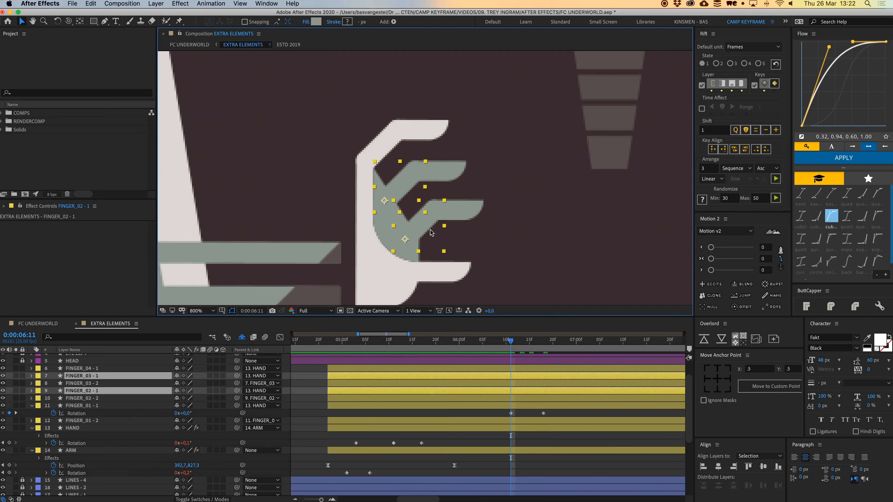
left_click(458, 279, "shift")
key("r")
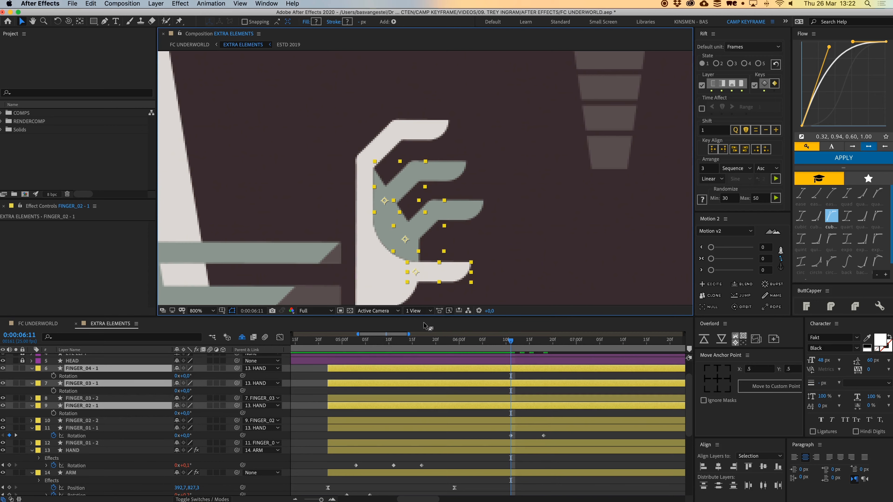
left_click(54, 376)
At 0:00:06:18, rotate FINGER_02 - 1 to about 5.1°, FINGER_03 - 1 to about 6.9° and FINGER_04 - 1 to about -5.7°
left_click(545, 343)
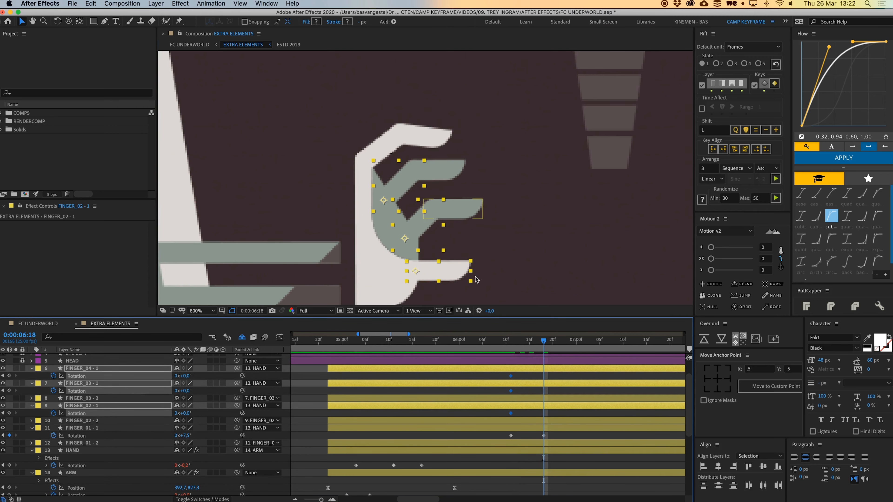
left_click(478, 297)
left_click(407, 182)
key("w")
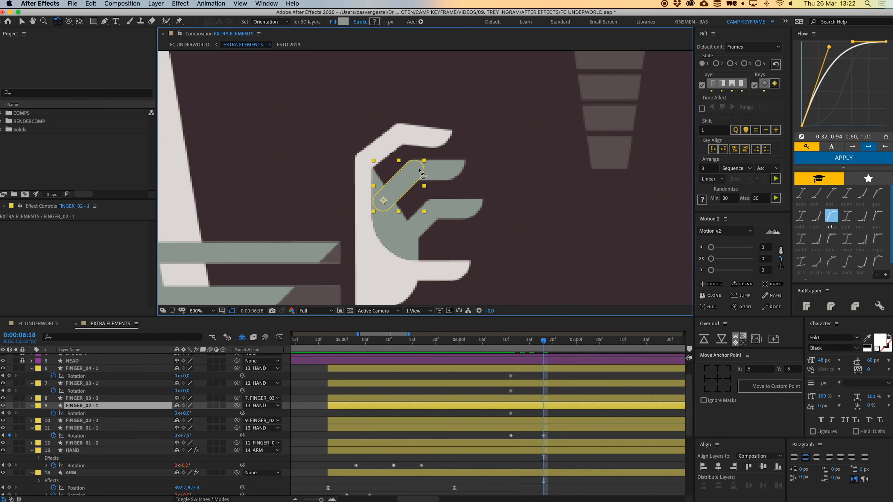
left_click_drag(407, 182, 423, 173)
left_click(432, 231)
left_click_drag(440, 221, 441, 229)
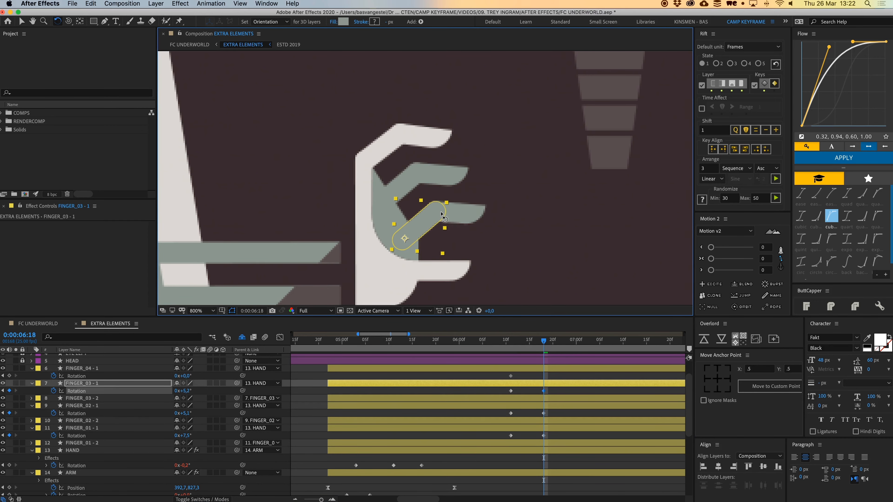
left_click(463, 270)
left_click_drag(463, 270, 468, 262)
Copy the first Rotation keyframe of each of the four fingers to 0:00:06:24
left_click_drag(533, 354, 571, 354)
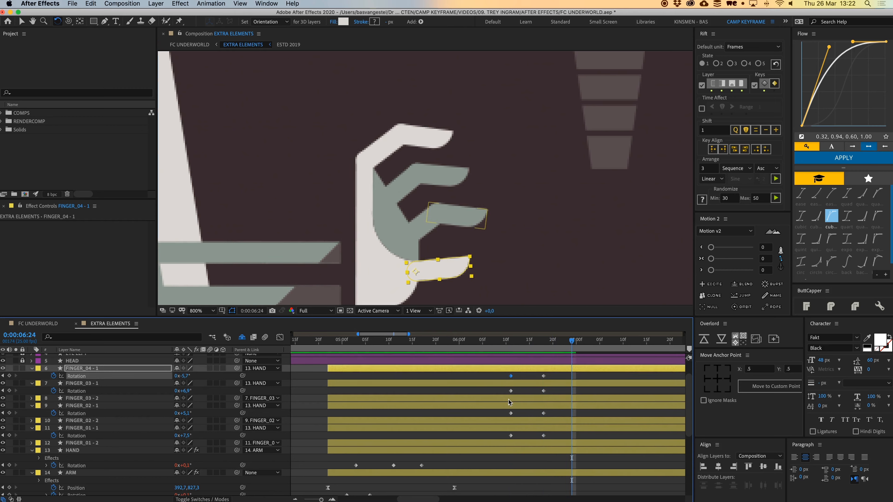
key("super+v")
left_click(511, 391)
key("super+c")
key("super+v")
left_click(511, 413)
key("super+c")
key("super+v")
left_click(510, 436)
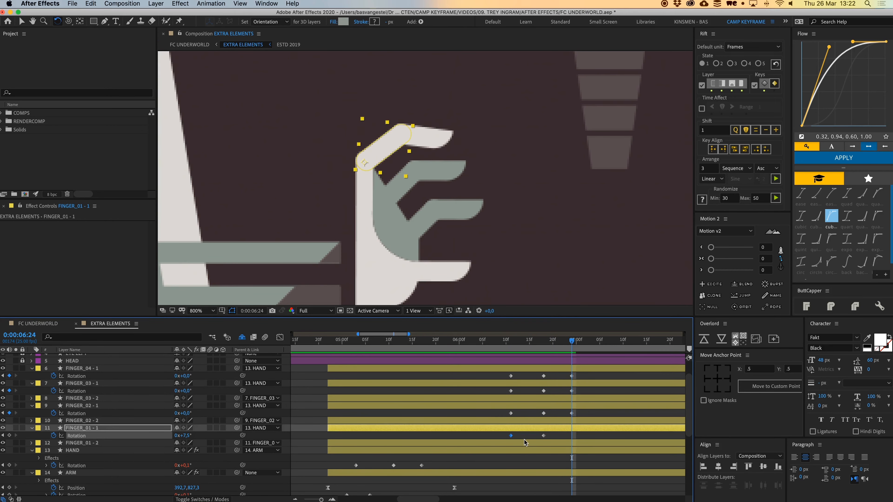
key("super+c")
key("super+v")
Apply Easy Ease to all Rotation keyframes of the four fingers and preview the finger movement
left_click_drag(517, 345, 558, 352)
left_click_drag(503, 373, 590, 448)
right_click(573, 396)
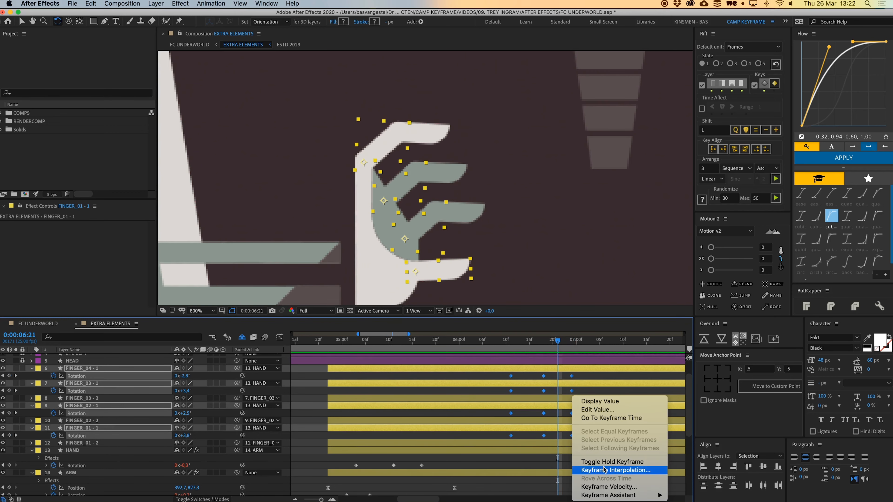
mouse_move(604, 496)
left_click(691, 445)
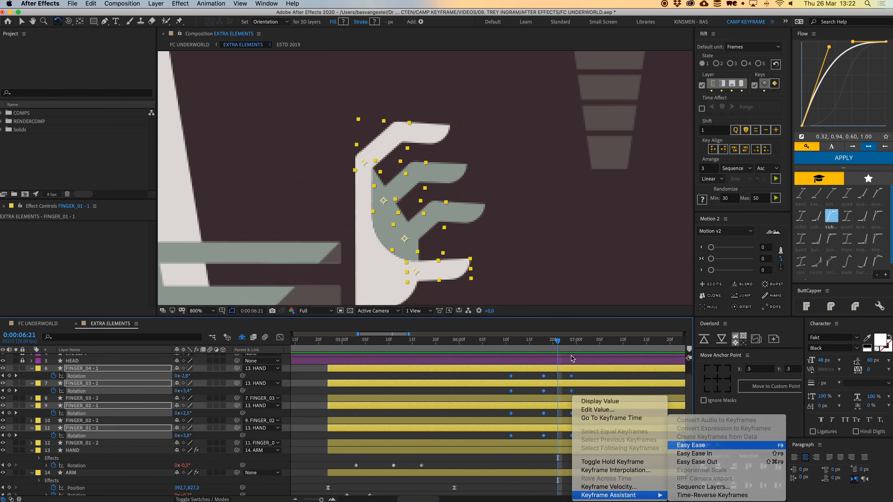
left_click(511, 342)
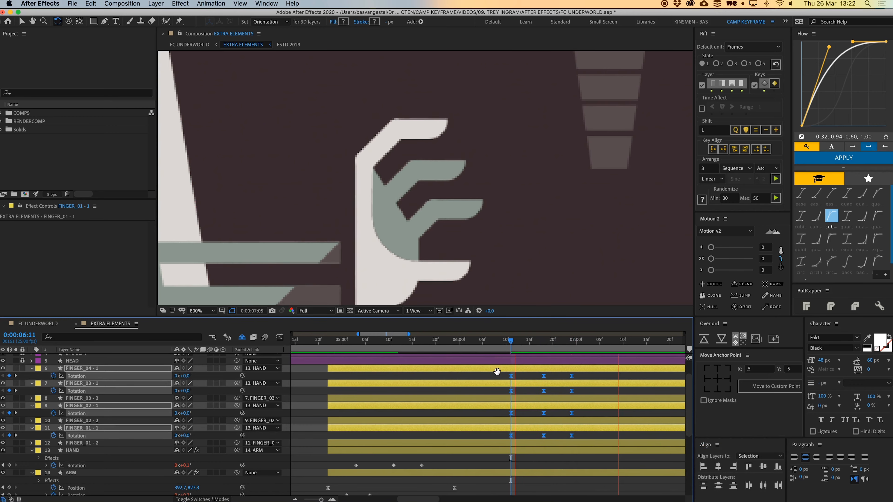
key("space")
left_click(512, 344)
key("space")
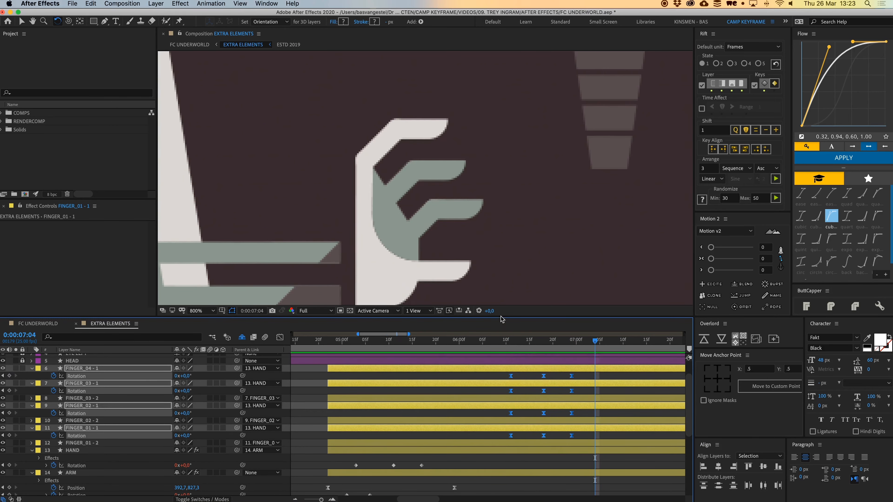
key("space")
Offset FINGER_03 - 1's Rotation keyframes one frame later and FINGER_02 - 1's one frame earlier, then preview the stagger
left_click(531, 392)
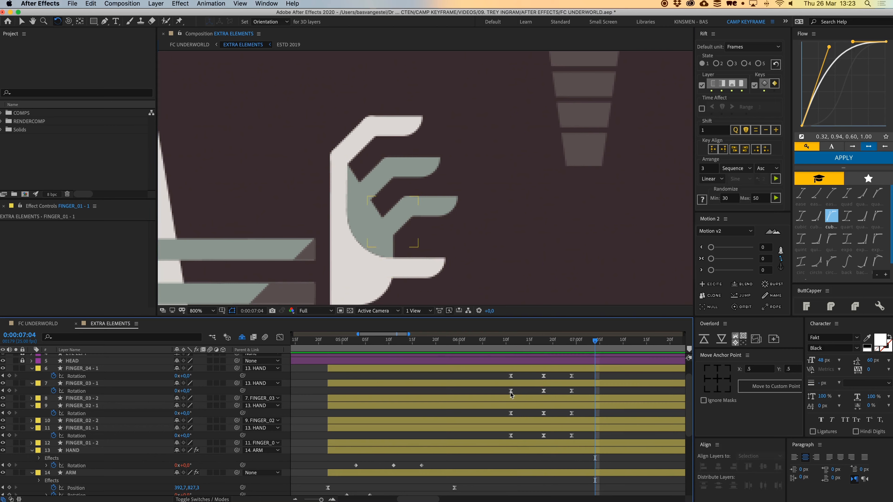
left_click_drag(503, 389, 509, 414)
left_click(498, 344)
key("space")
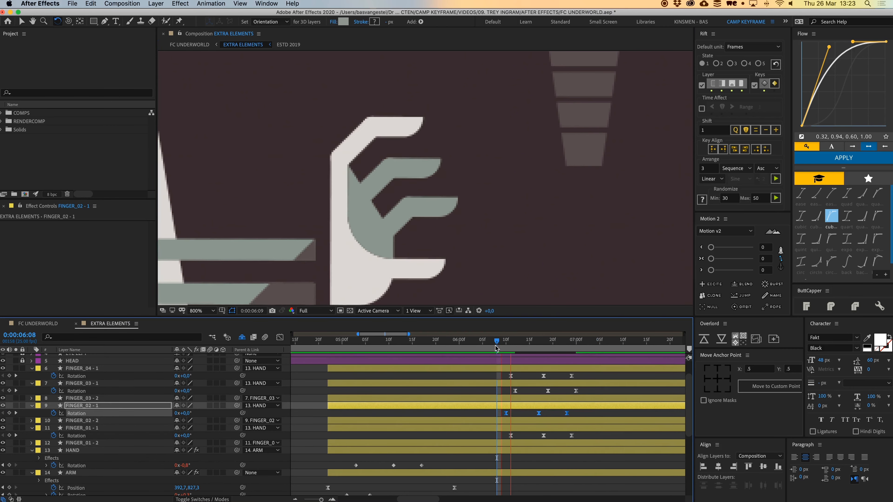
key("space")
scroll(489, 187, "down", 2)
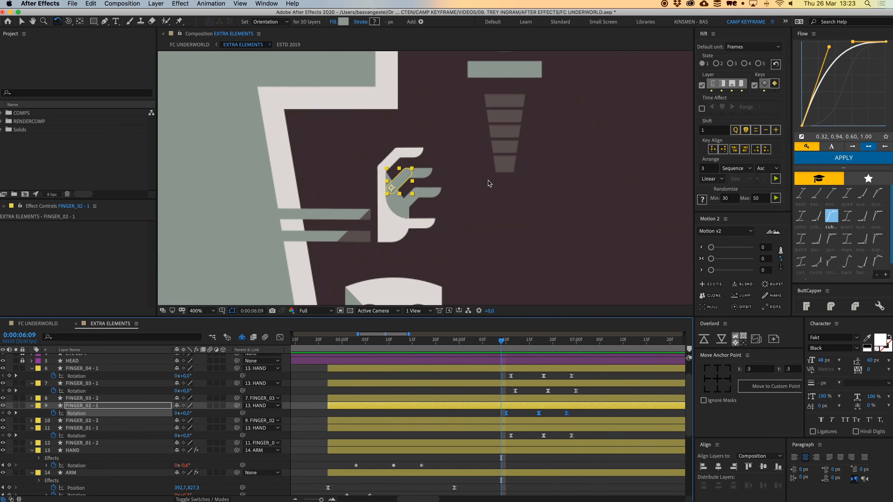
key("space")
scroll(480, 195, "up", 1)
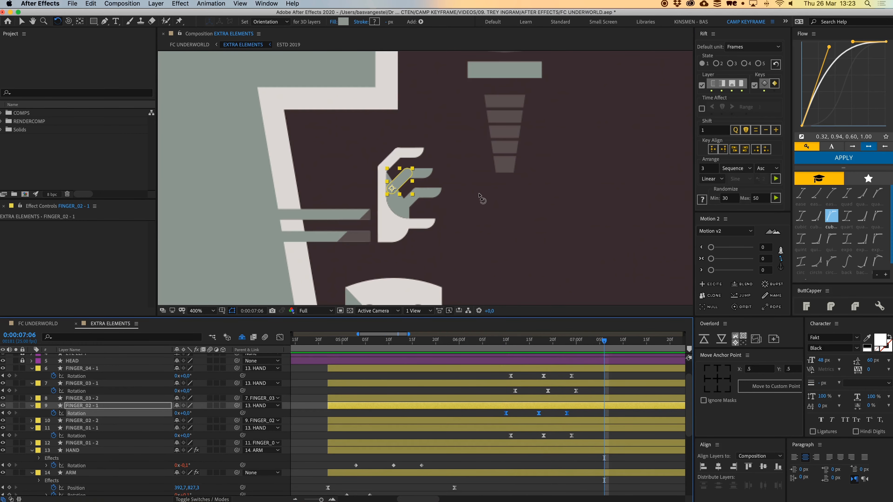
Tighten the fingers' Rotation timing, moving the middle keyframes to about 0:00:06:16 and the last to about 0:00:06:20, and preview it
left_click_drag(531, 372, 559, 376)
left_click_drag(557, 378, 553, 378)
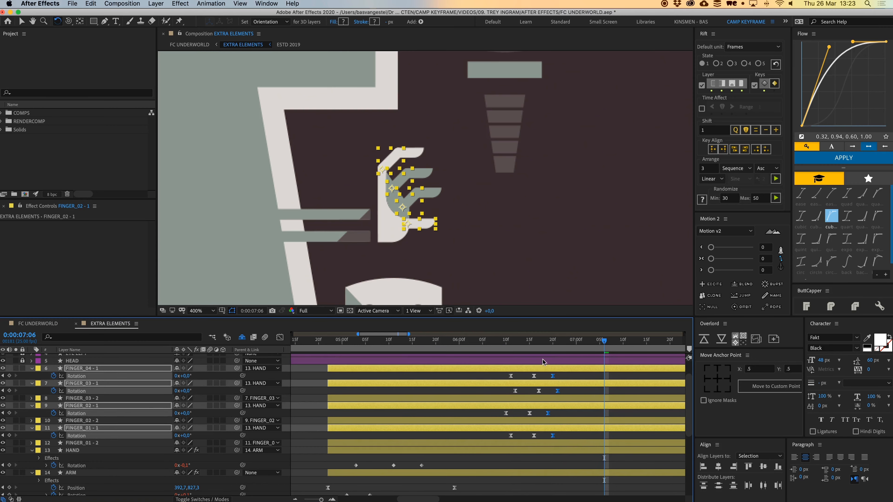
left_click(493, 346)
key("space")
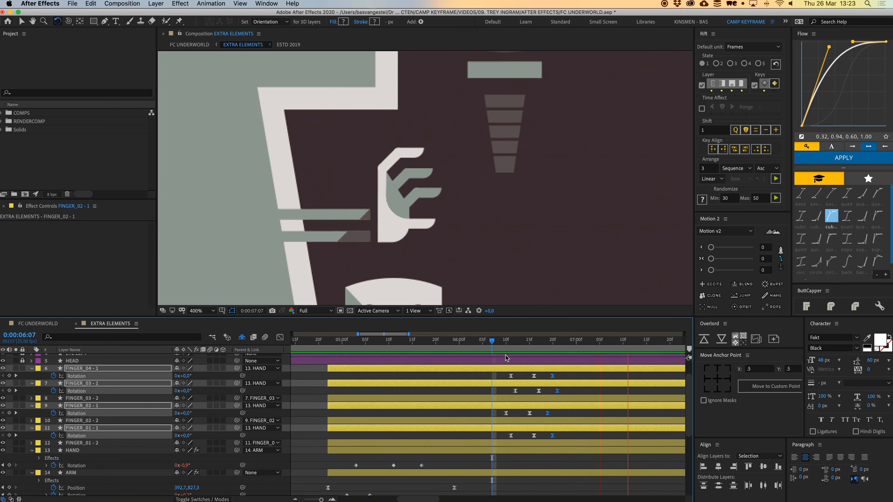
key("space")
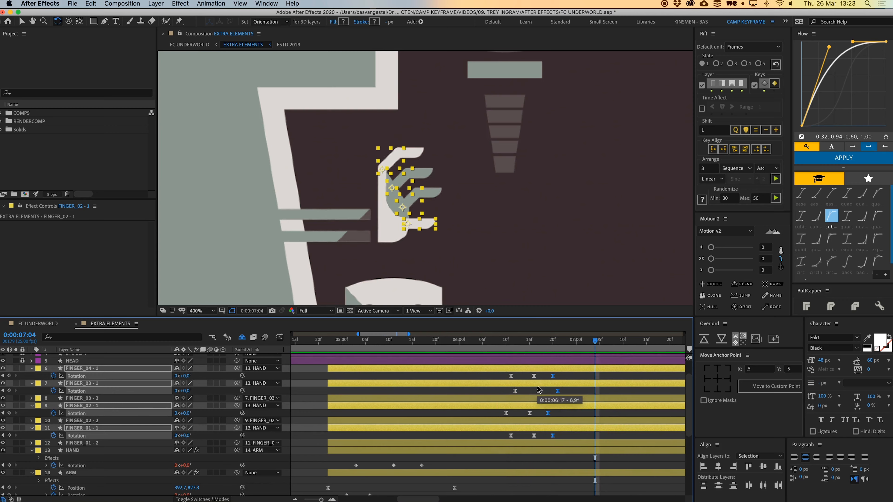
Align FINGER_02 - 1's and FINGER_03 - 1's Rotation keyframes with the other fingers, starting at 0:00:06:11, and preview the motion
left_click(526, 391)
left_click_drag(498, 412, 554, 415)
left_click(553, 391)
key("space")
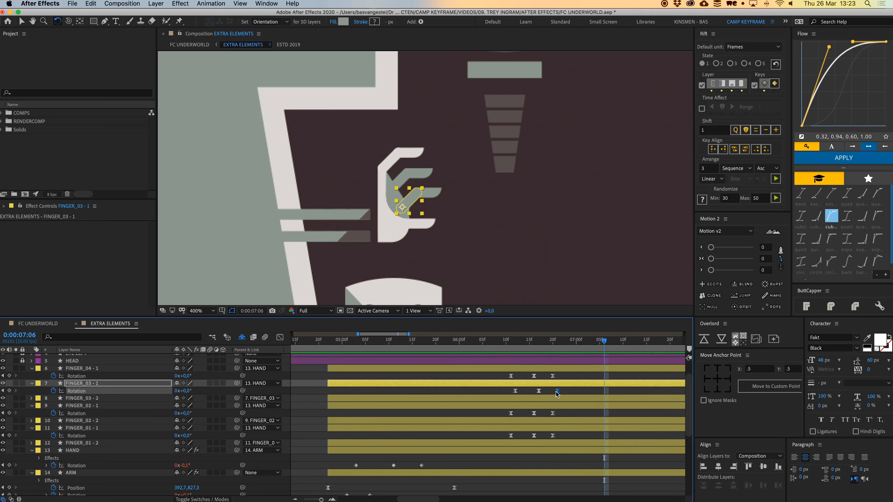
left_click_drag(506, 389, 556, 394)
left_click(549, 378)
left_click(508, 344)
key("space")
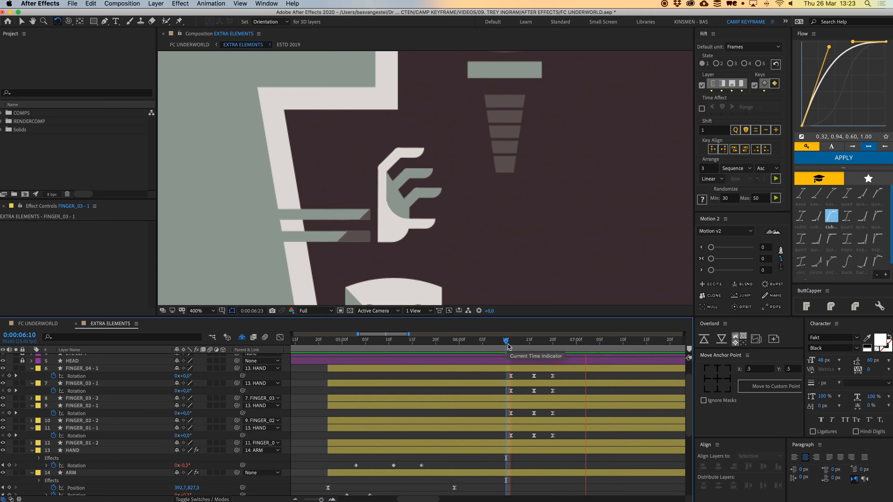
key("space")
Shift FINGER_03 - 1's Rotation keyframes one frame later to start at 0:00:06:12 and preview the result
left_click_drag(505, 388, 568, 395)
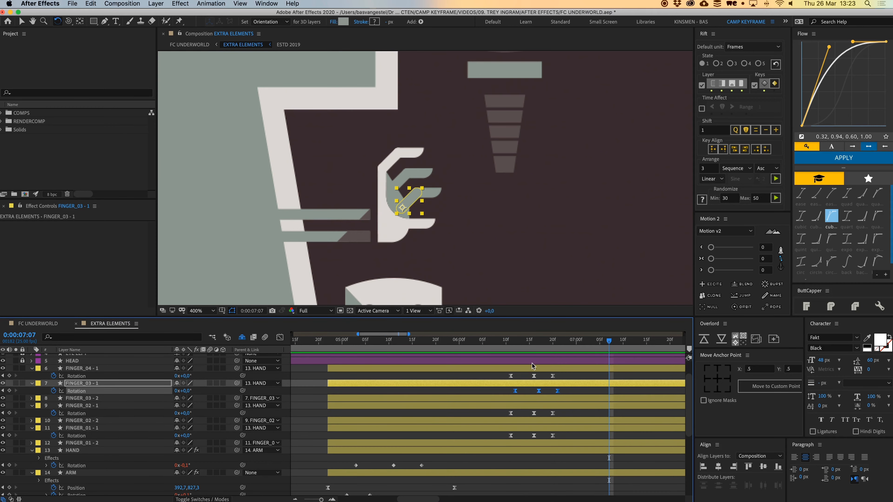
left_click(503, 344)
key("space")
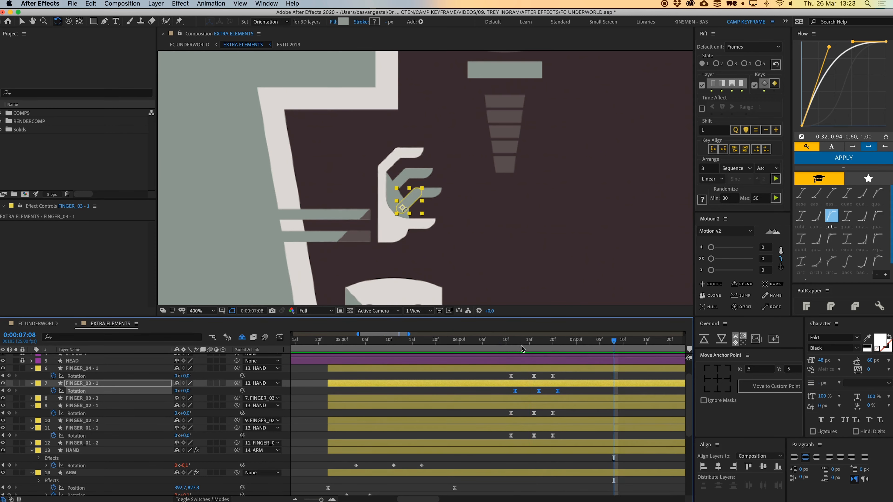
left_click(496, 346)
key("space")
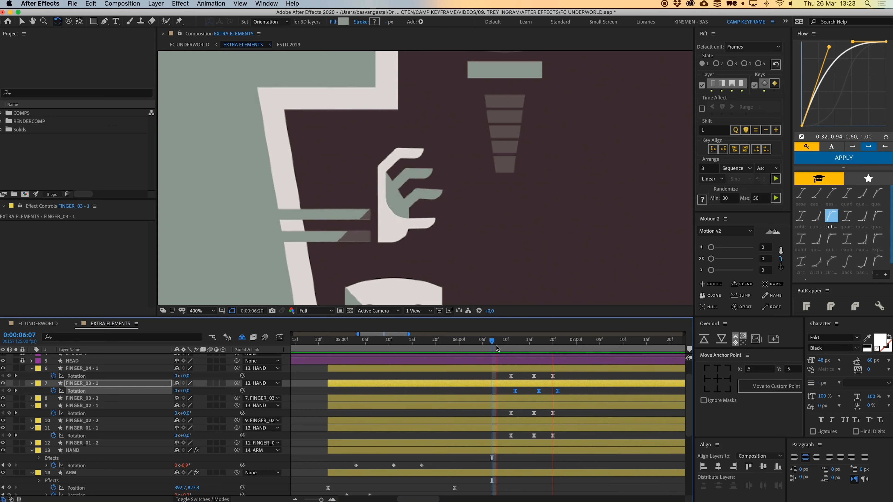
Preview the finger curl from about 0:00:06:06, and collapse the expanded properties of the finger, HAND and ARM layers
left_click(489, 344)
key("space")
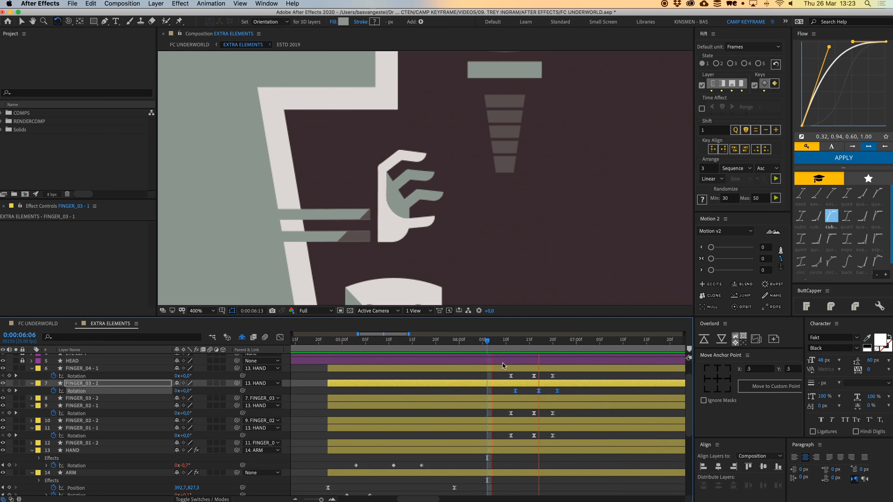
scroll(426, 196, "up", 1)
left_click(409, 127)
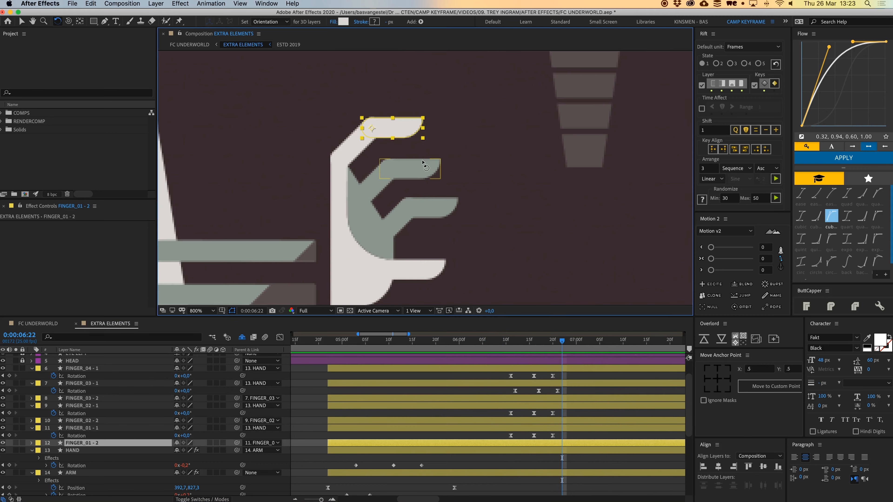
left_click(422, 167, "shift")
left_click(448, 208, "shift")
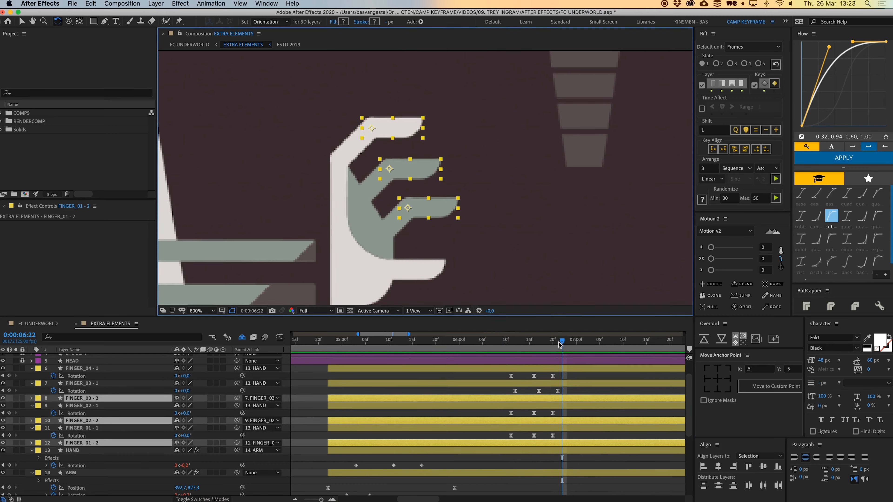
left_click(469, 377)
key("u")
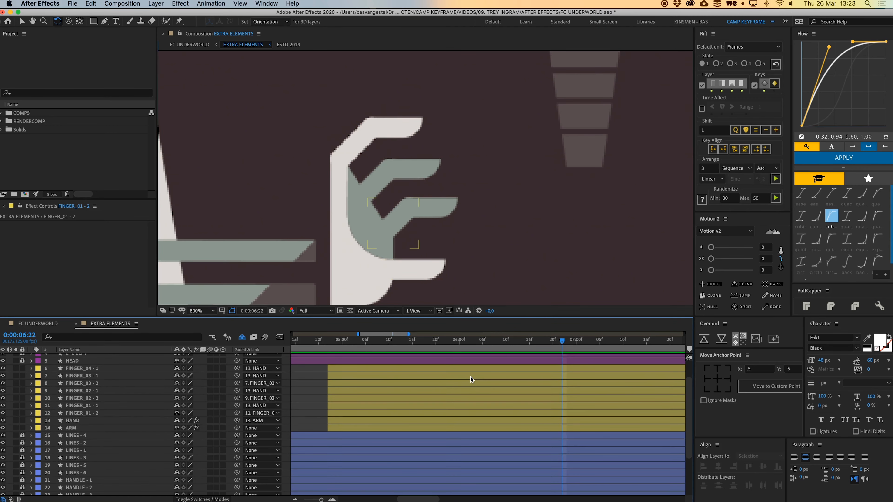
Keyframe Rotation on FINGER_01 - 2, FINGER_02 - 2 and FINGER_03 - 2 at 0:00:06:15, and rotate them to about 3.5° at 0:00:06:21
left_click(414, 127)
left_click(422, 169, "shift")
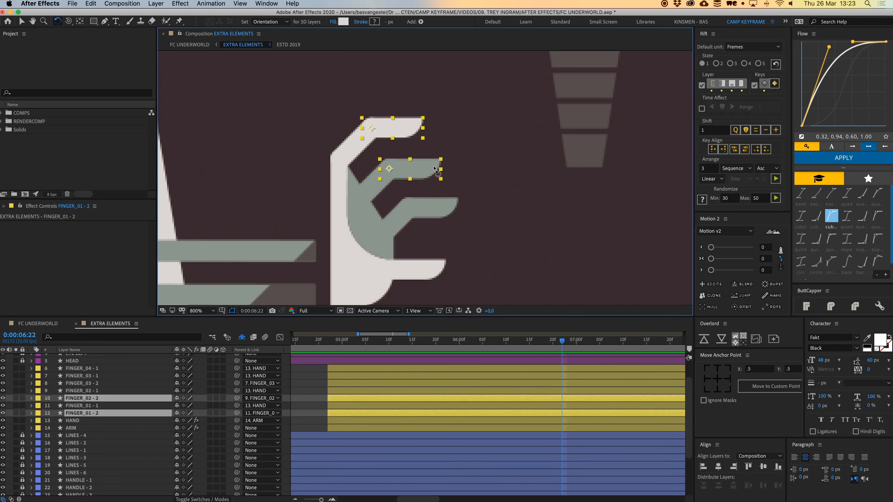
left_click(449, 208, "shift")
key("r")
left_click_drag(554, 342, 529, 341)
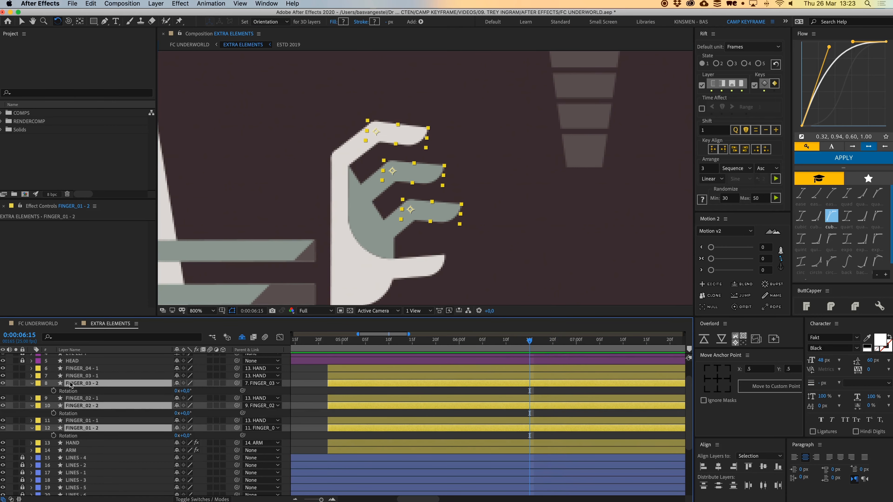
left_click(53, 390)
key("space")
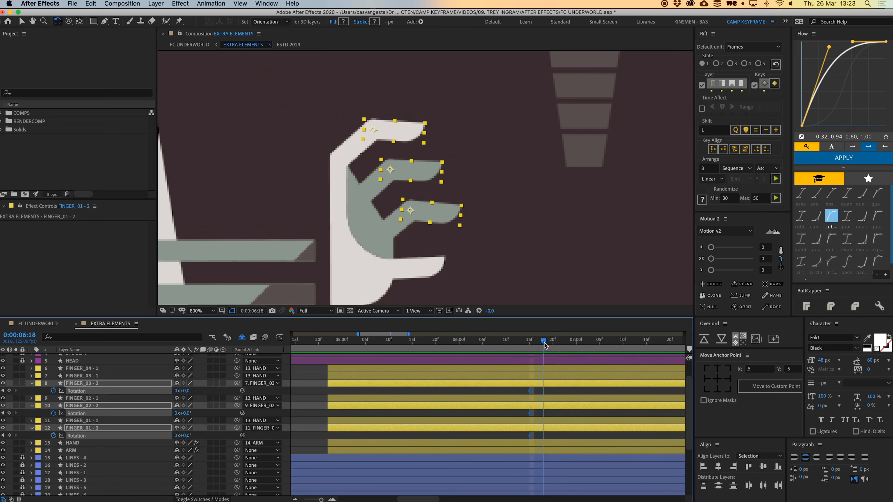
left_click_drag(418, 122, 418, 125)
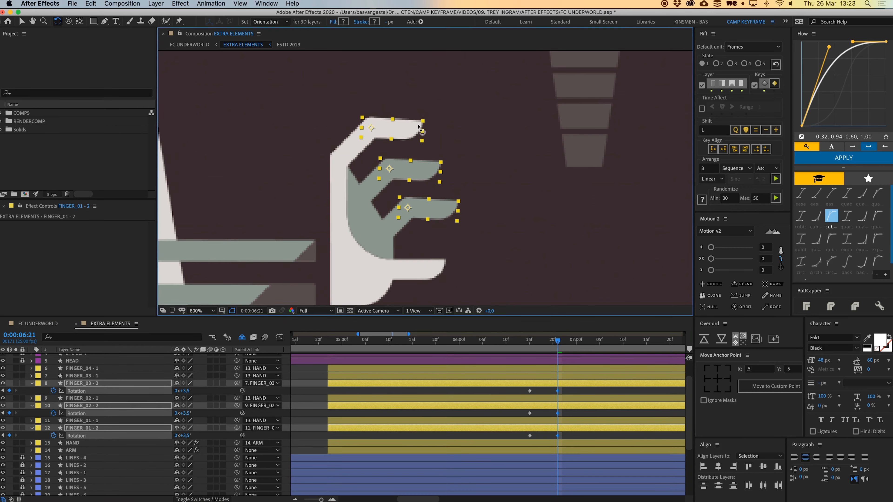
Copy the starting Rotation keyframe of each of the three fingertip layers to 0:00:07:00 and preview the fingertip motion
left_click_drag(539, 389, 530, 437)
key("super+c")
left_click(577, 340)
key("super+v")
key("super+c")
key("super+v")
key("super+c")
key("super+v")
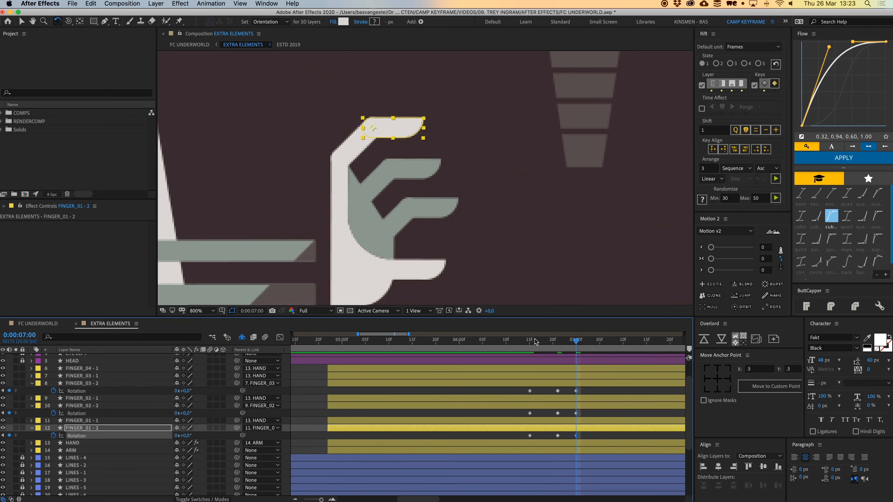
left_click(530, 340)
key("space")
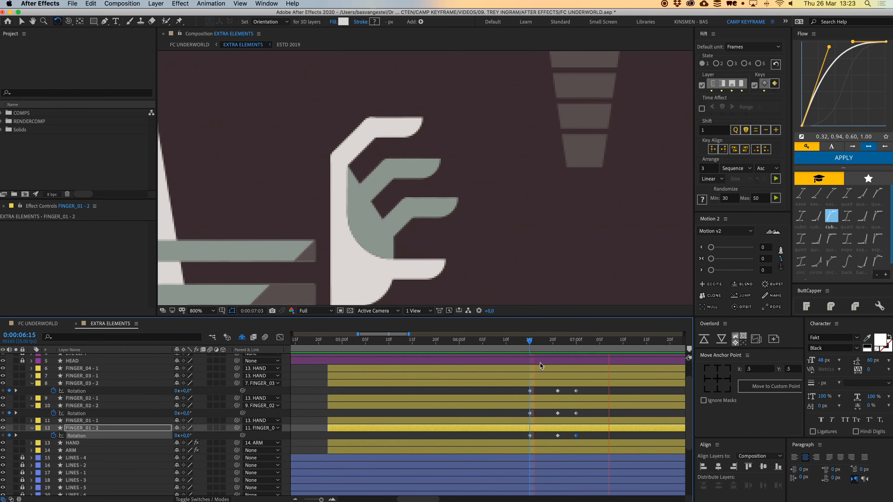
Apply Easy Ease to all Rotation keyframes on the three fingertip layers and preview the motion
left_click_drag(531, 342, 491, 352)
left_click_drag(519, 387, 612, 443)
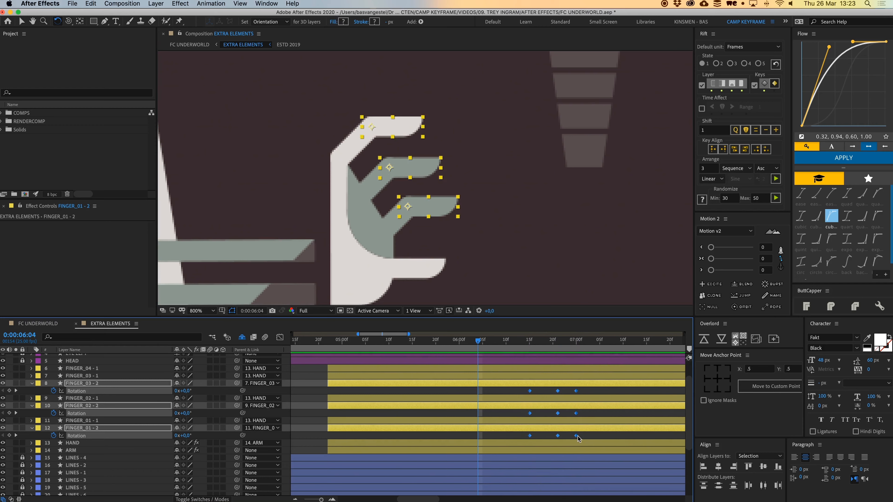
right_click(578, 436)
mouse_move(668, 494)
left_click(696, 445)
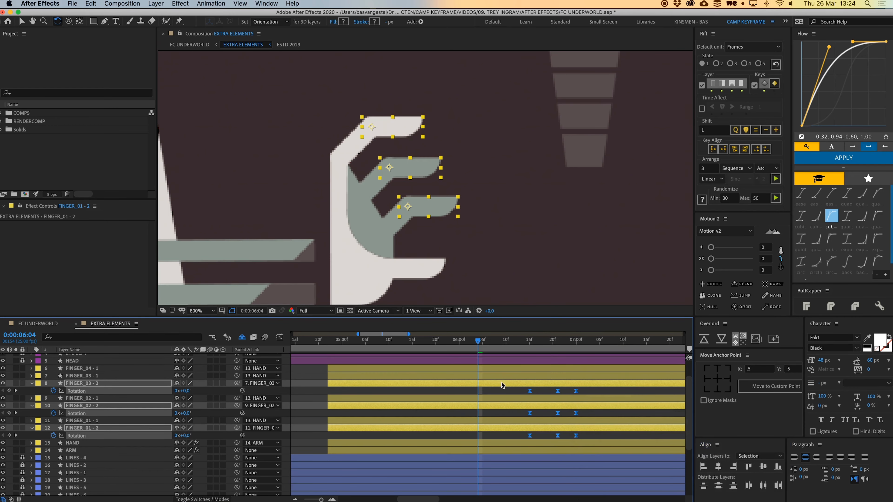
key("space")
key("space")
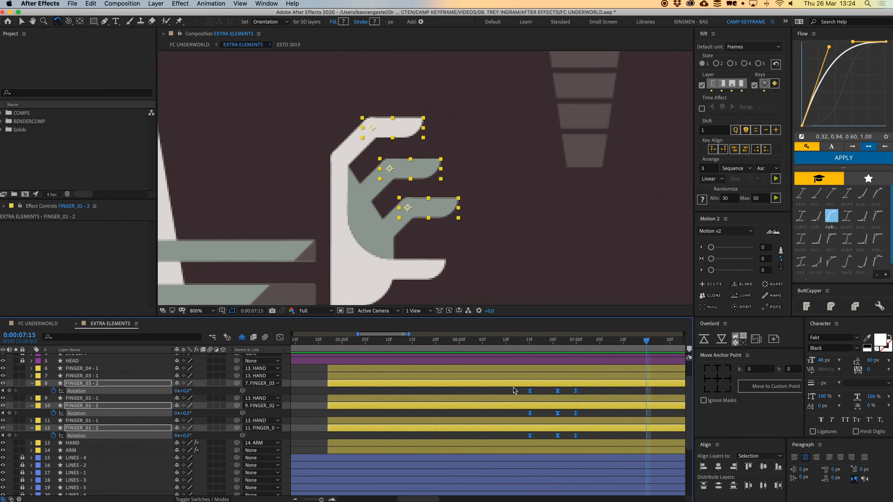
Reveal Rotation on the finger and HAND layers, shift the three fingertips' Rotation keyframes to start at 0:00:06:12, and preview
left_click(513, 370)
left_click(522, 442, "shift")
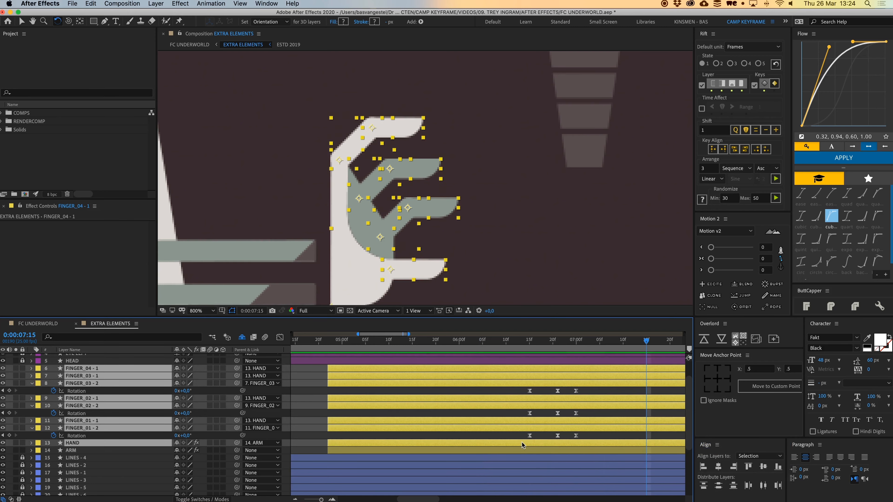
key("r")
left_click_drag(523, 406, 582, 410)
left_click_drag(518, 433, 515, 467)
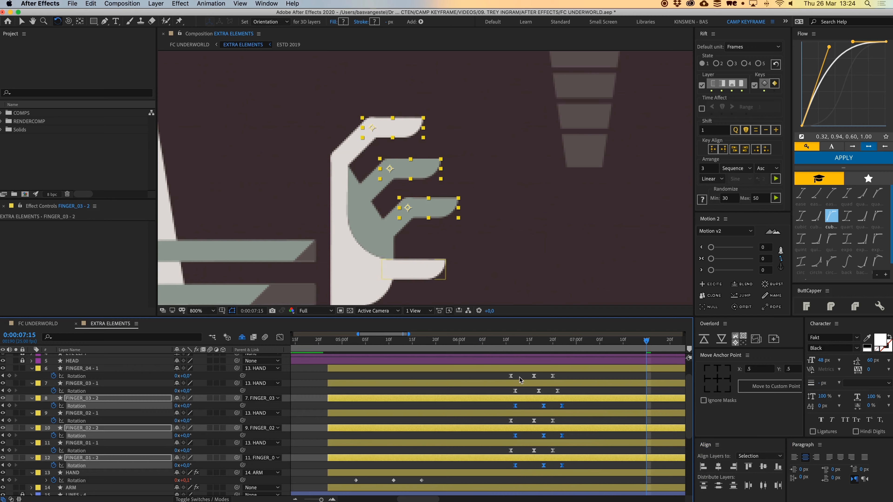
left_click(495, 347)
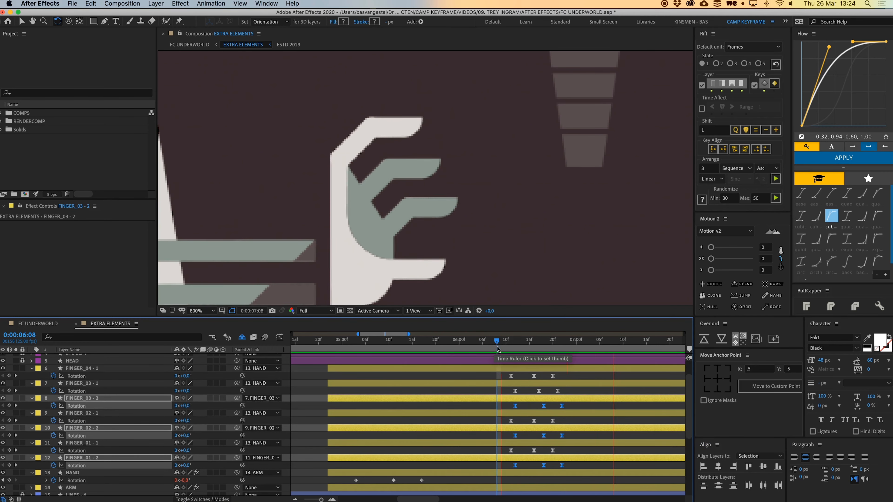
left_click(494, 344)
key("space")
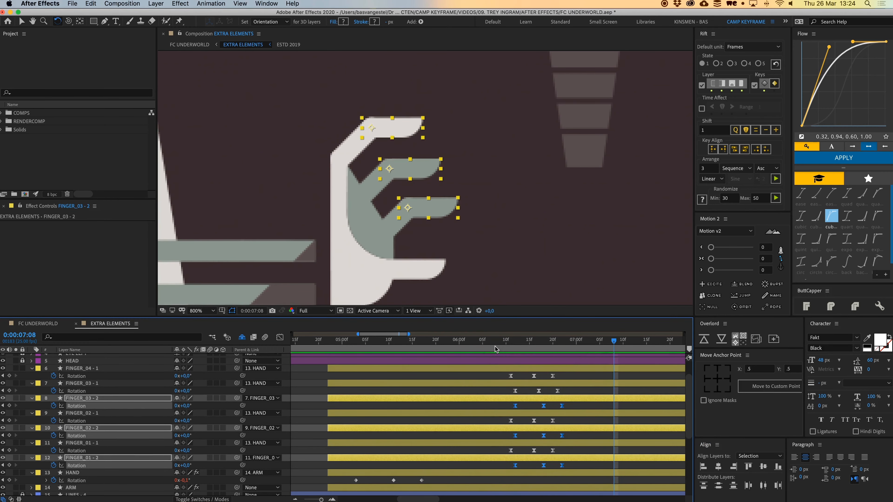
Move the last Rotation keyframe of the three fingertip layers to about 0:00:06:24 and preview the slower settle
left_click(562, 406)
left_click(562, 435, "shift")
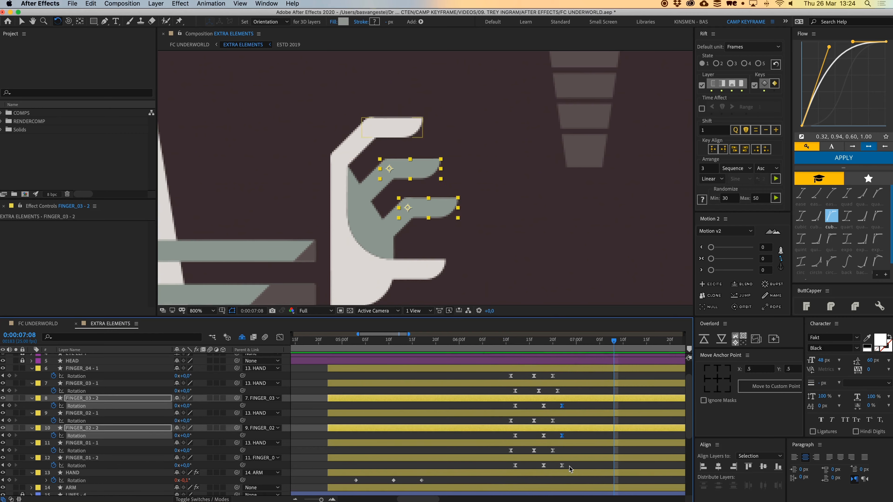
left_click(562, 466, "shift")
left_click_drag(561, 467, 571, 466)
left_click(499, 342)
key("space")
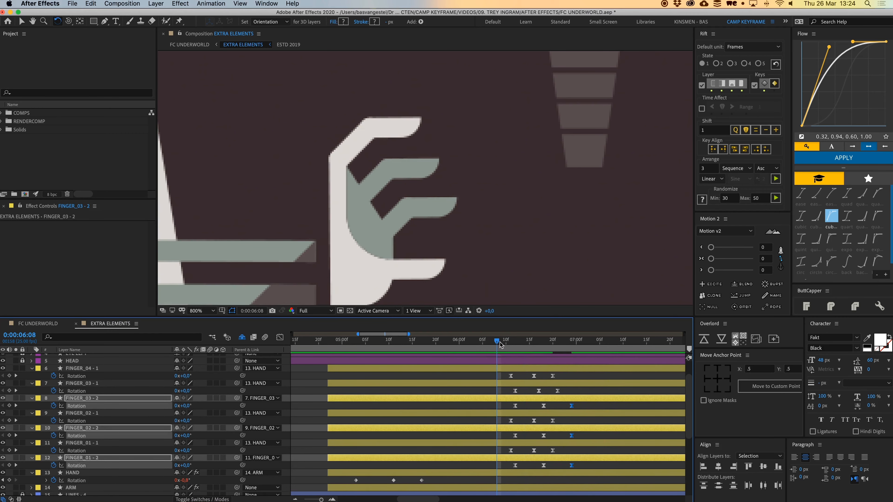
key("space")
Move all finger layers' Rotation keyframes together to start at about 0:00:05:09, and preview them with the arm's entrance
key("comma")
key("comma")
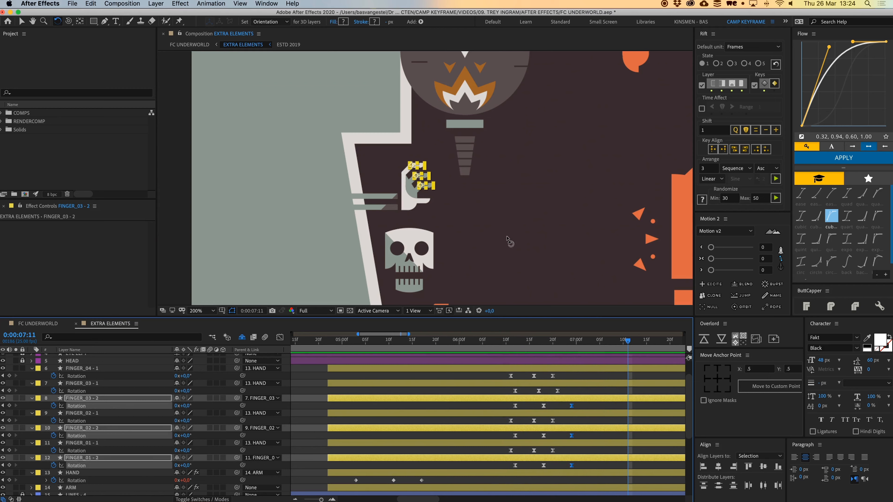
left_click_drag(527, 341, 375, 352)
left_click_drag(498, 376, 451, 465)
key("space")
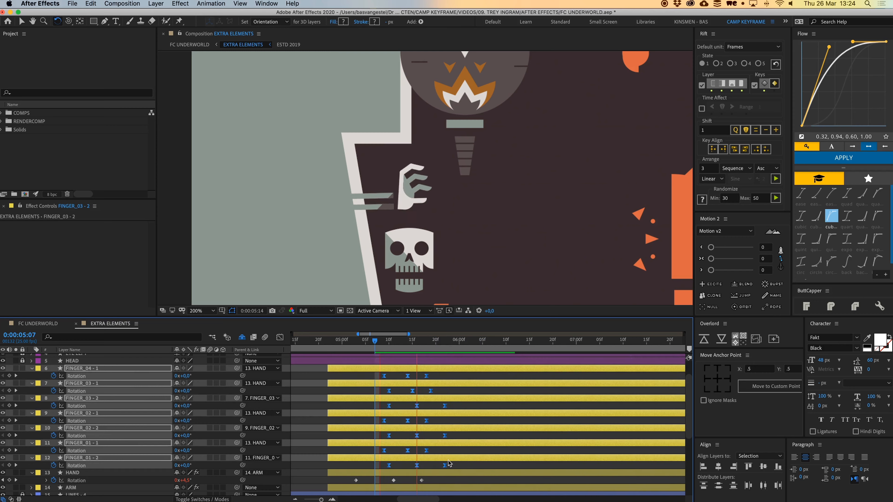
left_click(331, 347)
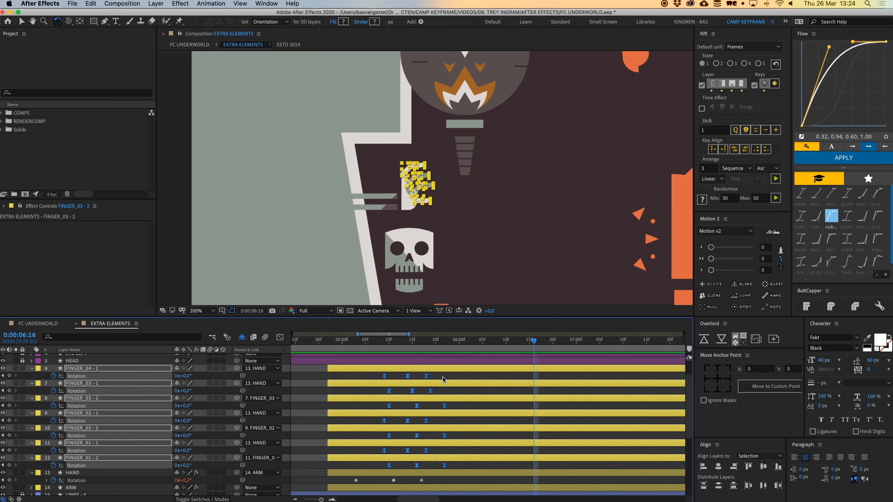
left_click(312, 351)
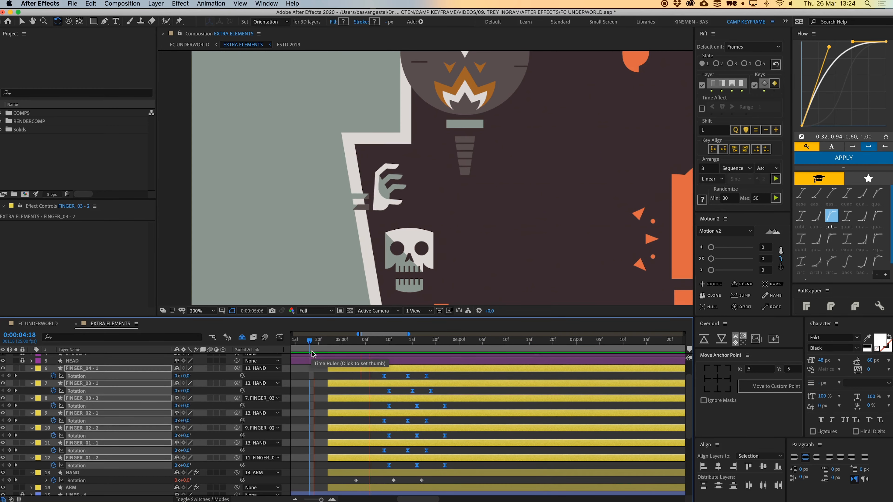
key("space")
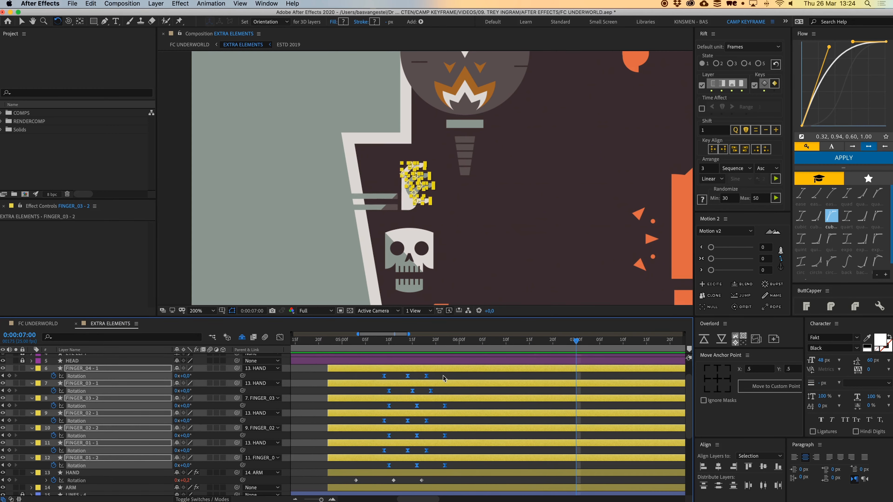
Duplicate the Rotation keyframes of FINGER_04 - 1 and both layers of FINGER_03 and FINGER_02 at 0:00:07:00, layer by layer
left_click_drag(443, 375, 359, 385)
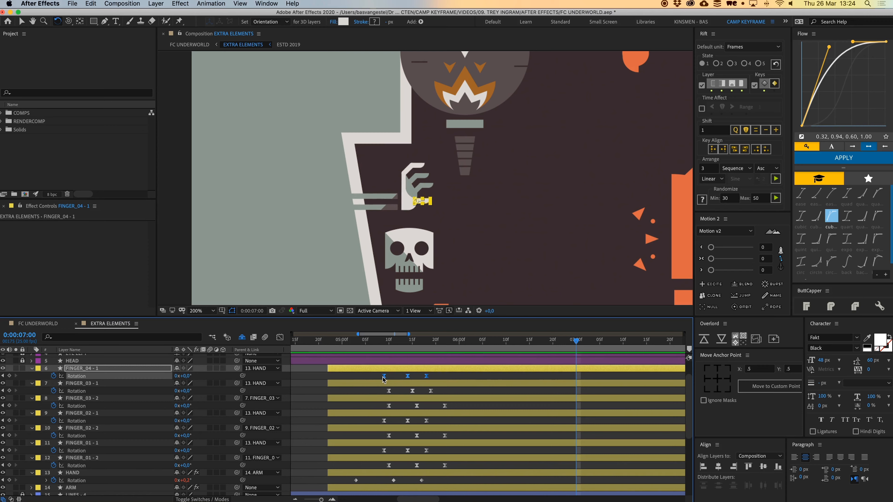
left_click_drag(378, 390, 387, 439)
key("super+c")
key("super+v")
key("super+c")
key("super+v")
key("super+c")
key("super+v")
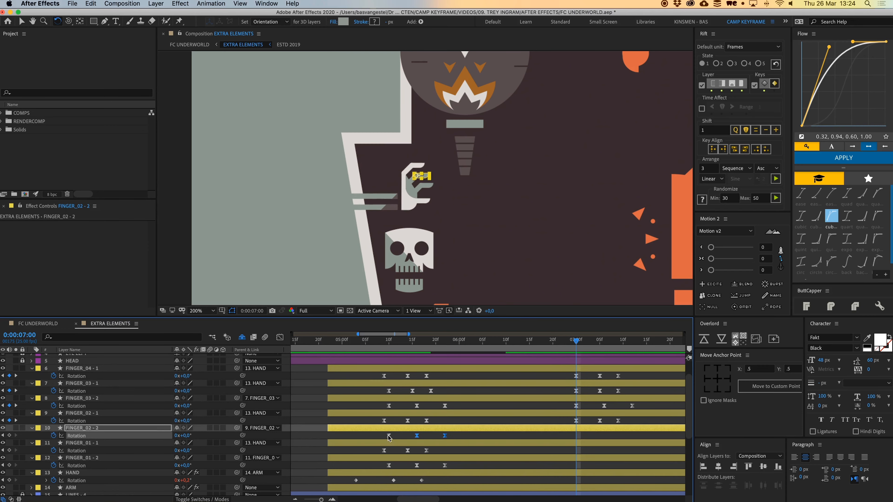
key("super+c")
key("super+v")
Duplicate the Rotation keyframes of FINGER_01 - 1 and FINGER_01 - 2 at 0:00:07:00 and preview the second curl
left_click_drag(446, 449, 371, 457)
key("super+c")
key("super+v")
left_click_drag(491, 463, 381, 473)
key("super+c")
key("super+v")
key("space")
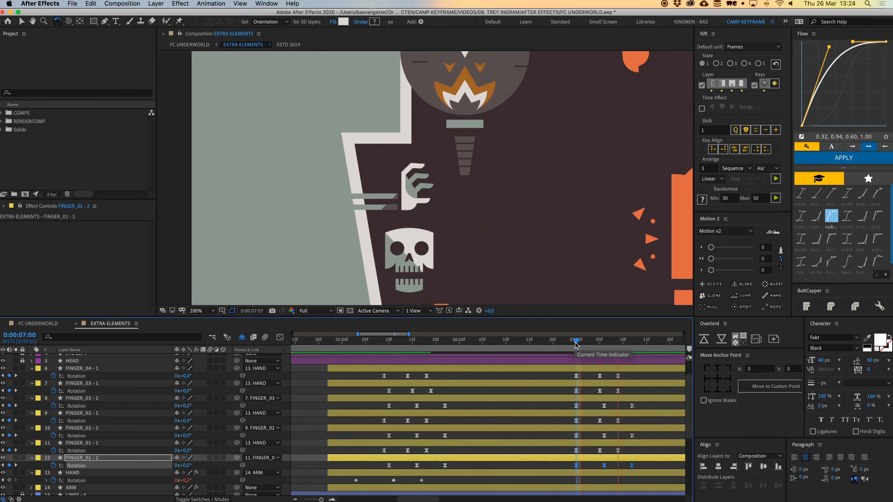
key("space")
Stagger the second curl: both FINGER_03 layers one frame later, FINGER_02 - 2 two later, FINGER_01 - 1 one earlier, and preview it
scroll(543, 390, "right", 2)
left_click_drag(550, 387, 606, 394)
left_click_drag(545, 407, 618, 407)
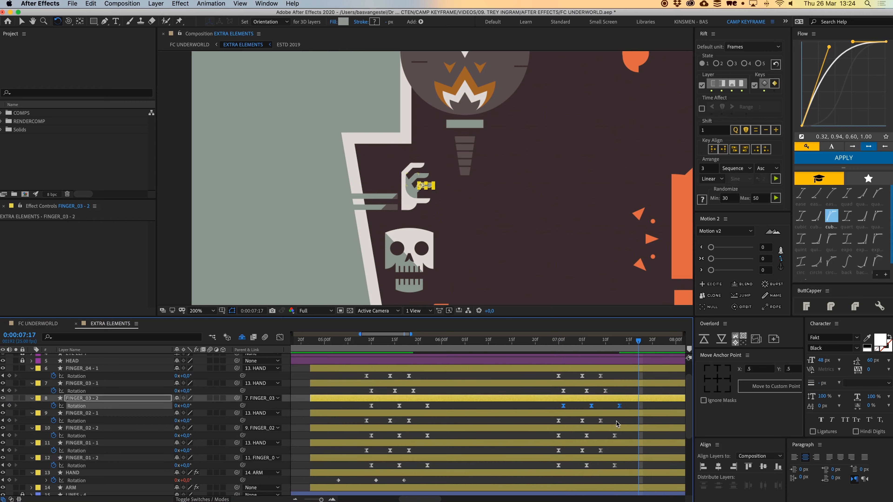
left_click_drag(548, 435, 561, 456)
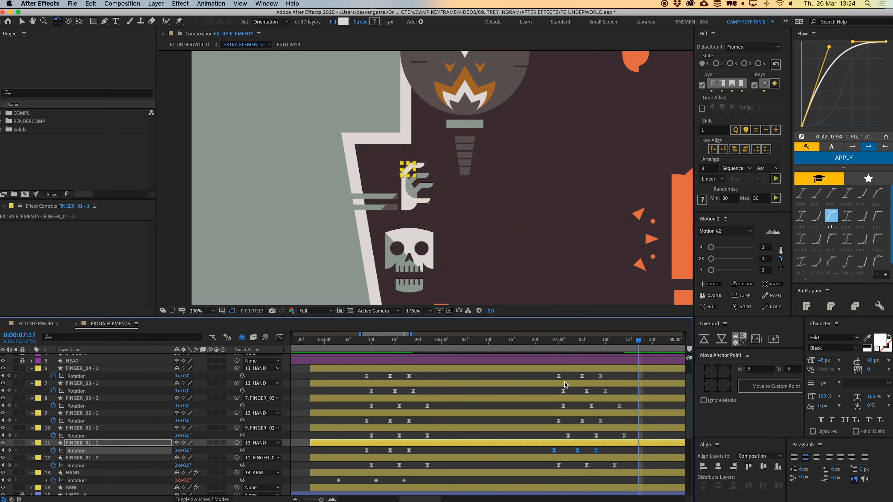
left_click_drag(556, 346, 549, 346)
key("space")
key("space")
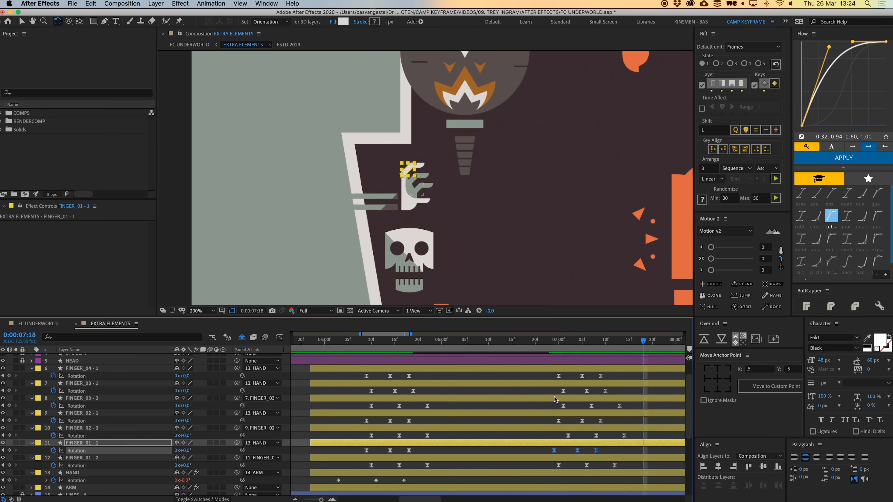
Review the second curl from 0:00:06:21 and the complete hand animation from just before the arm enters
left_click_drag(585, 399, 502, 398)
left_click(457, 340)
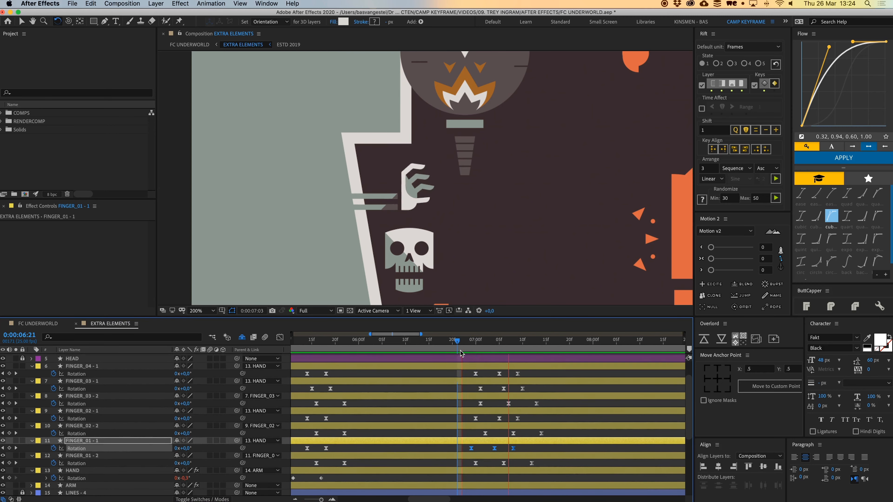
key("space")
left_click(465, 376)
key("minus")
key("minus")
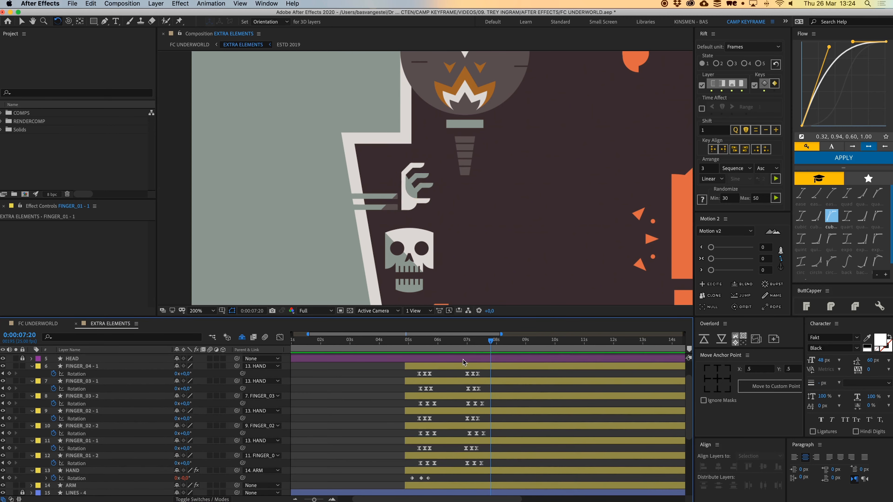
left_click_drag(465, 341, 403, 353)
key("space")
Pre-compose all FINGER layers with HAND and ARM into a composition named HAND and give the resulting layer a yellow label
left_click(421, 367)
left_click(438, 484, "shift")
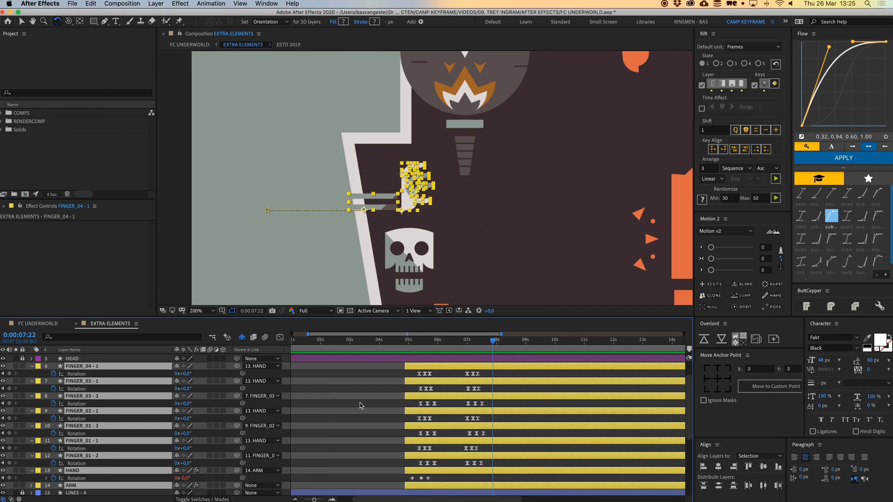
key("u")
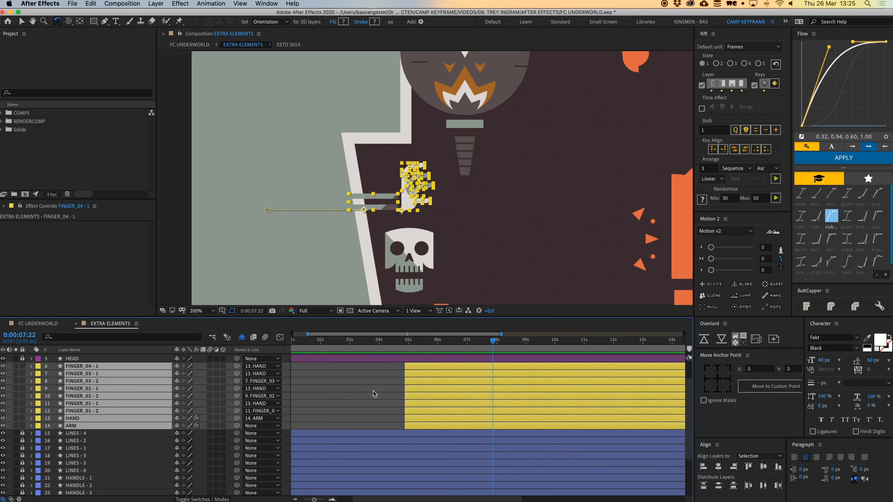
key("super+shift+c")
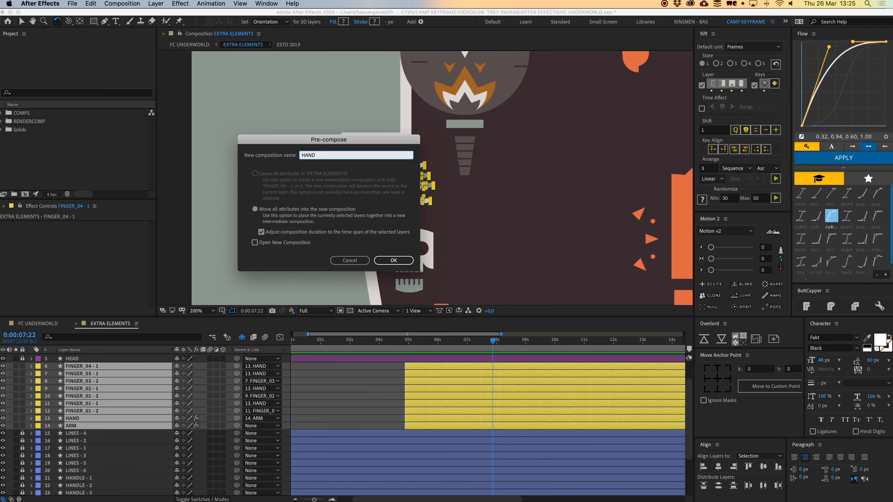
key("Return")
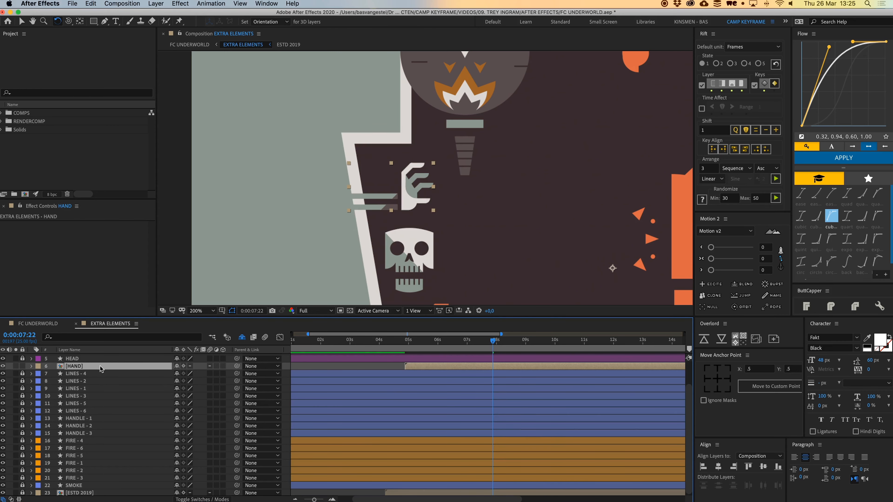
left_click(38, 367)
left_click(65, 380)
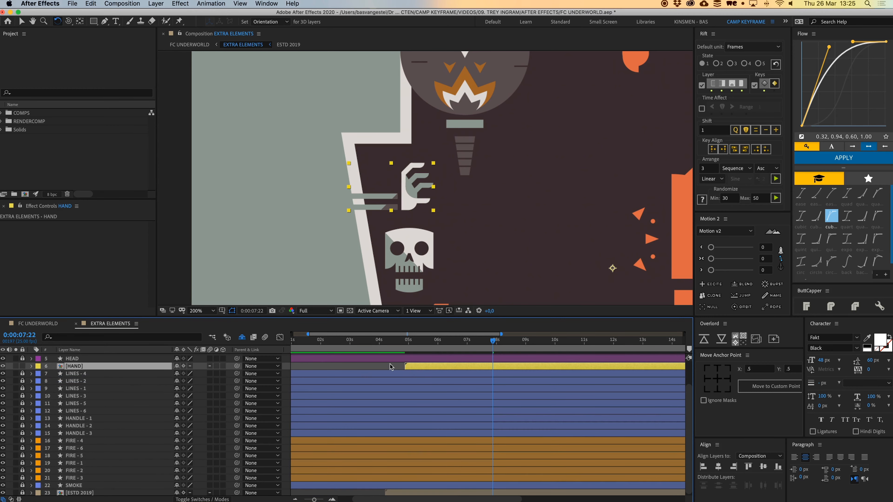
Duplicate the HAND layer and place the copy over the orange hand below the skull on the badge's left side
left_click(391, 367)
left_click_drag(460, 230, 457, 166)
key("v")
left_click(412, 126)
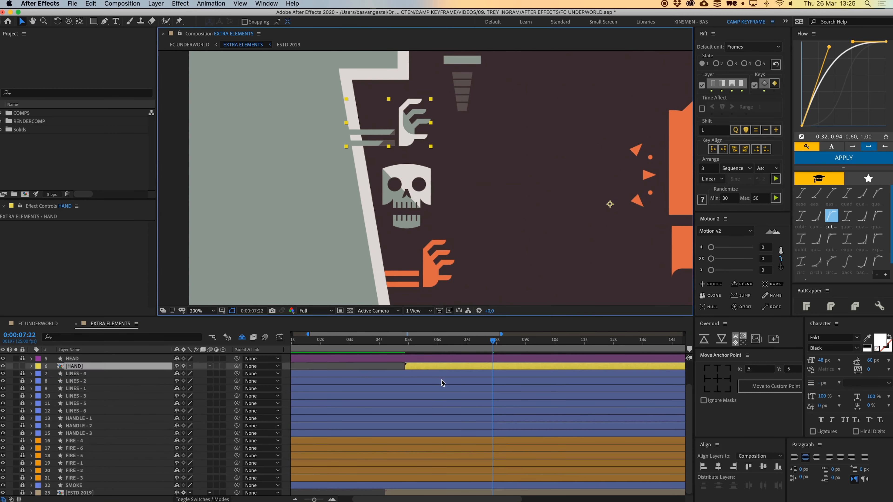
key("super+d")
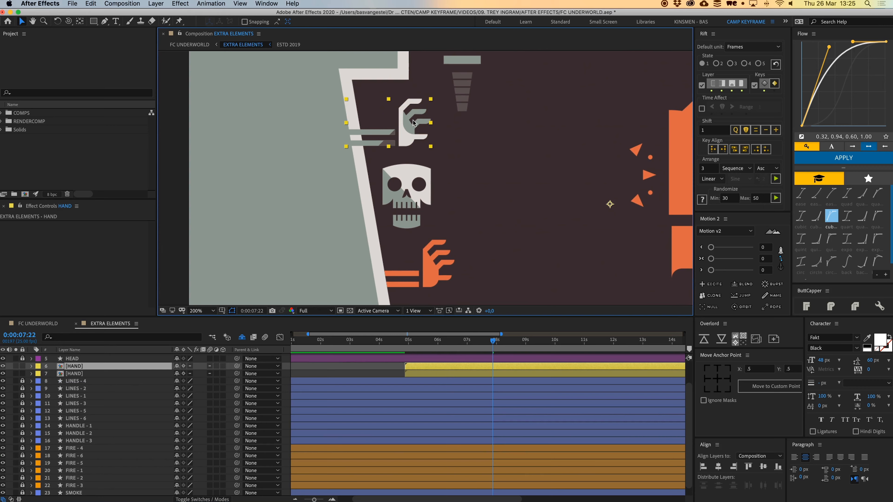
left_click_drag(413, 123, 364, 252)
Duplicate both HAND layers, stack the two copies together and flip them horizontally
key("space")
left_click(430, 374, "shift")
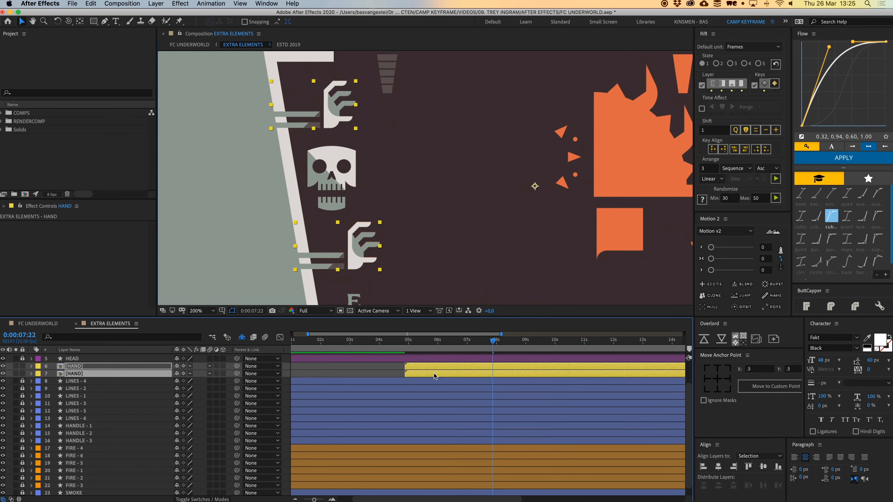
key("super+d")
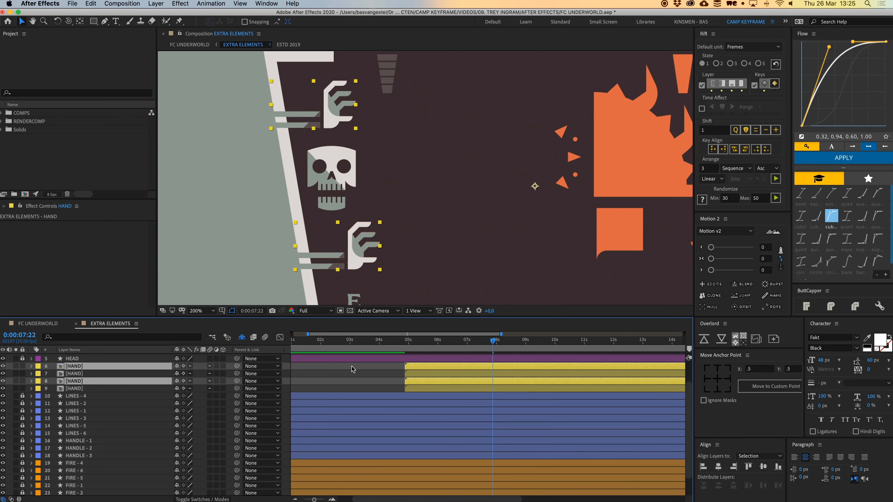
mouse_move(70, 368)
left_mouse_down()
mouse_move(74, 379)
mouse_move(75, 366)
left_mouse_up()
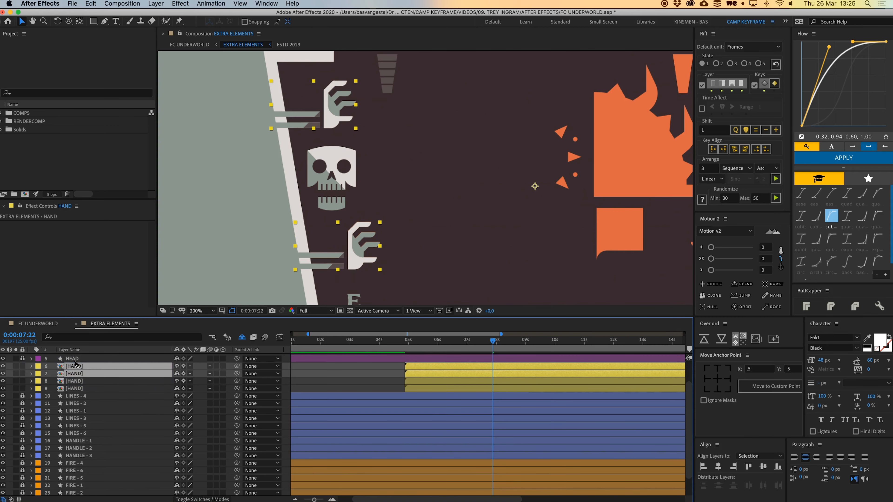
scroll(428, 233, "down", 1)
right_click(386, 144)
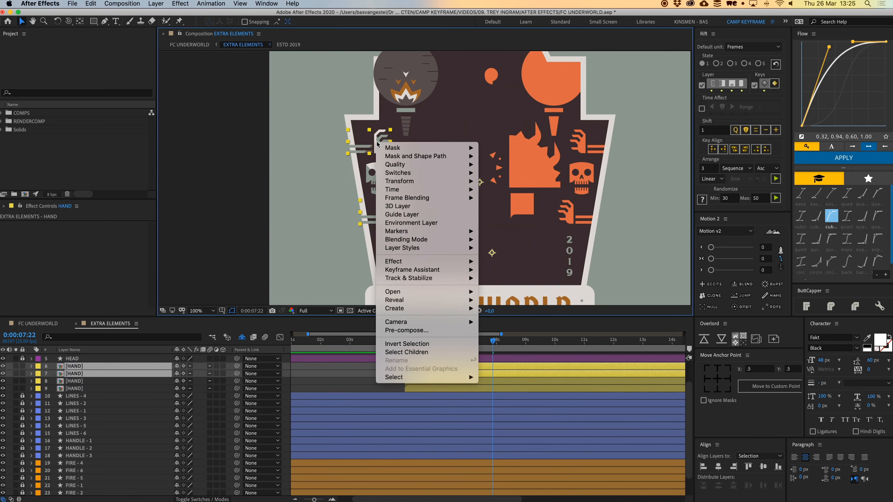
mouse_move(412, 183)
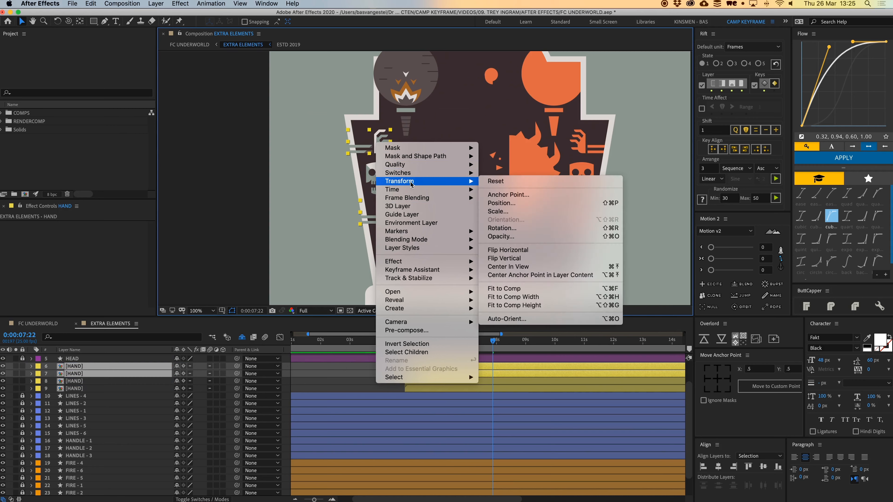
left_click(525, 252)
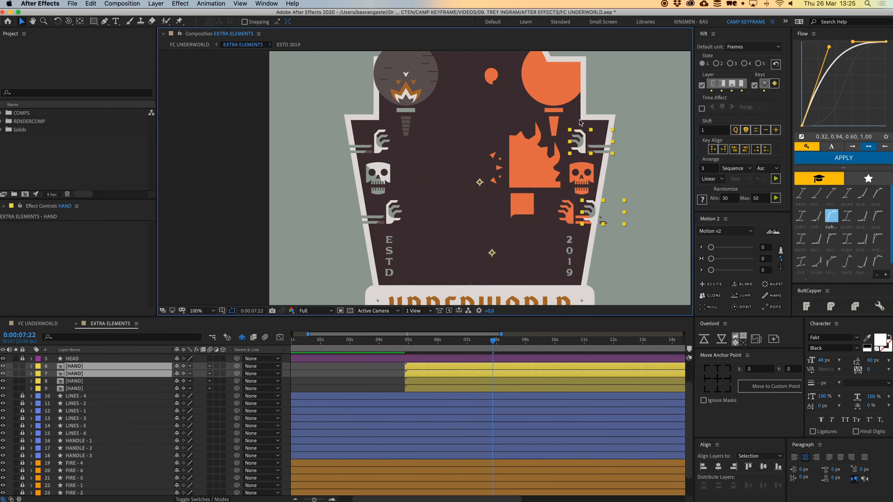
Position the two mirrored hands over the orange hands on the badge's right side, adjusting the lower one separately
left_click_drag(609, 154, 565, 151)
left_click(381, 372)
left_click_drag(555, 212, 526, 212)
left_click(437, 367)
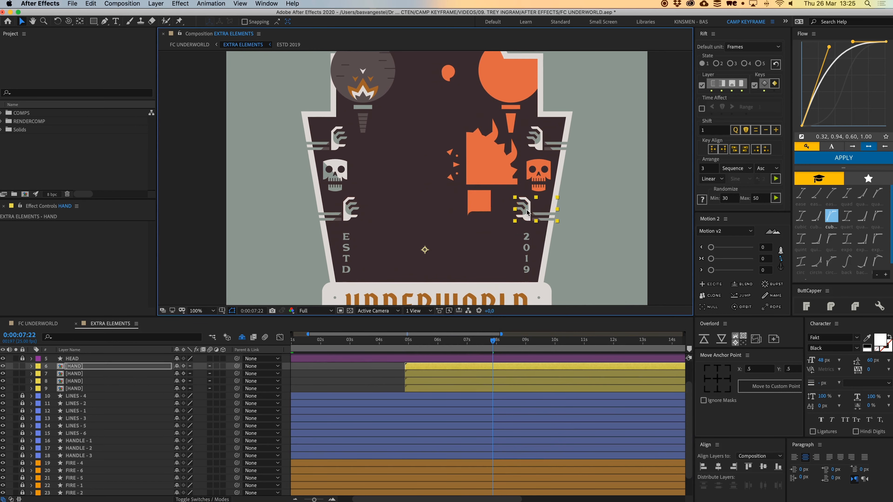
left_click(391, 378)
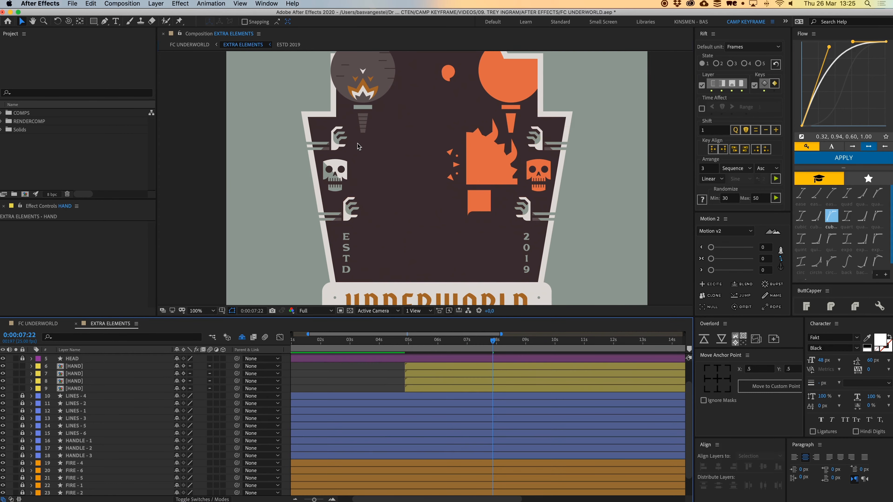
Shift the two upper HAND layers to start at 0:00:05:00 and move them above the lower ones in the layer order
left_click(352, 216)
left_click(337, 142)
left_click(534, 142, "shift")
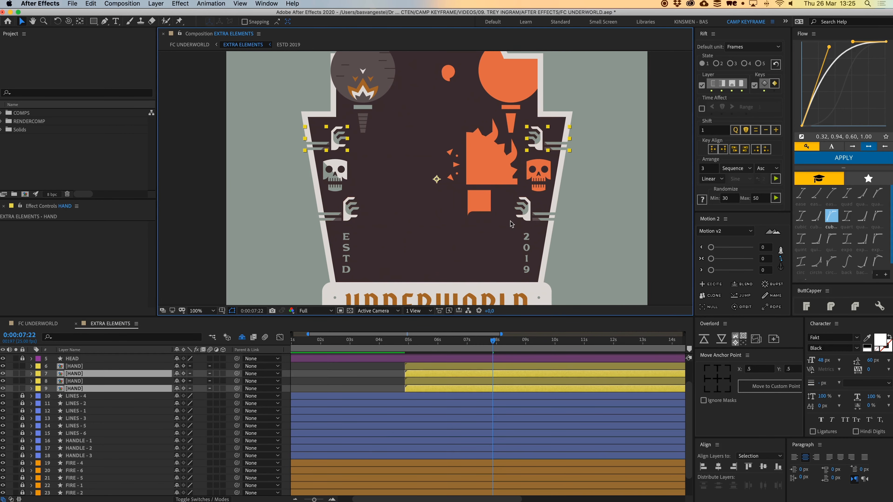
left_click_drag(425, 375, 429, 375)
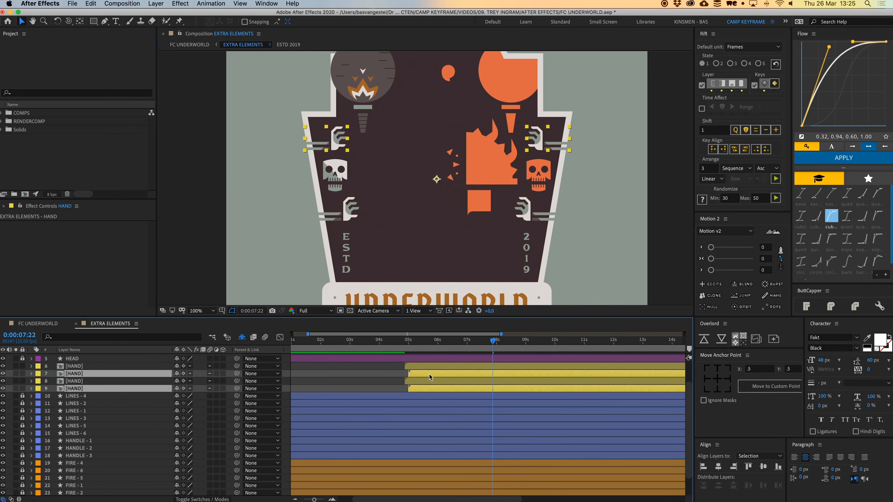
key("alt+super+Up")
Offset one lower HAND layer to start at 0:00:04:20 and one upper at 0:00:05:01, and preview the staggered hands
left_click(380, 390)
left_click_drag(417, 343, 407, 349)
left_click_drag(413, 389, 416, 374)
left_click(396, 373)
key("space")
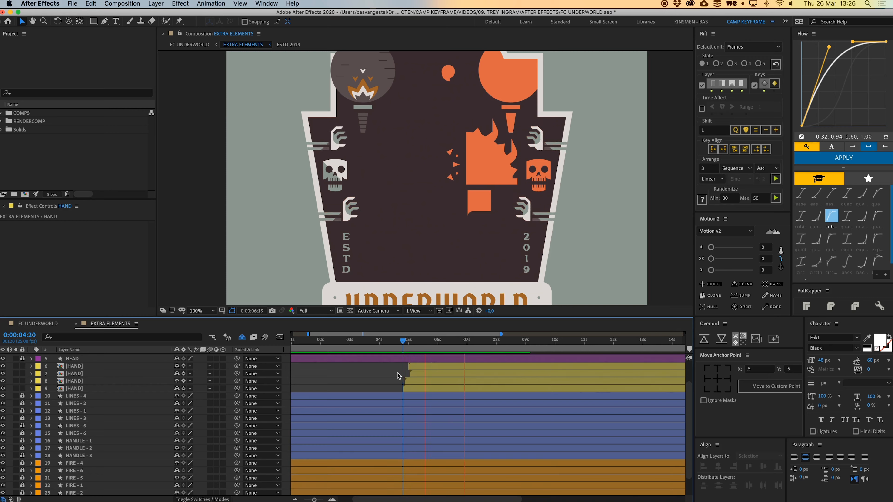
key("space")
left_click_drag(418, 340, 398, 340)
key("space")
scroll(458, 210, "down", 1)
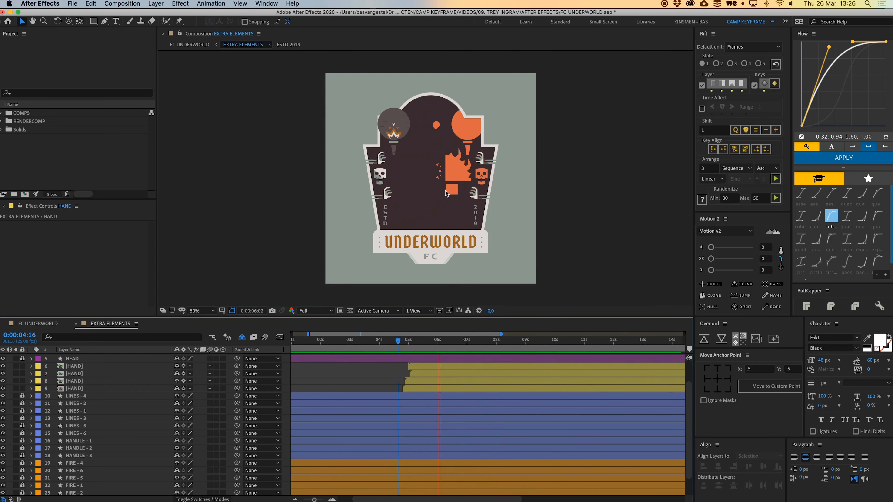
scroll(444, 192, "up", 1)
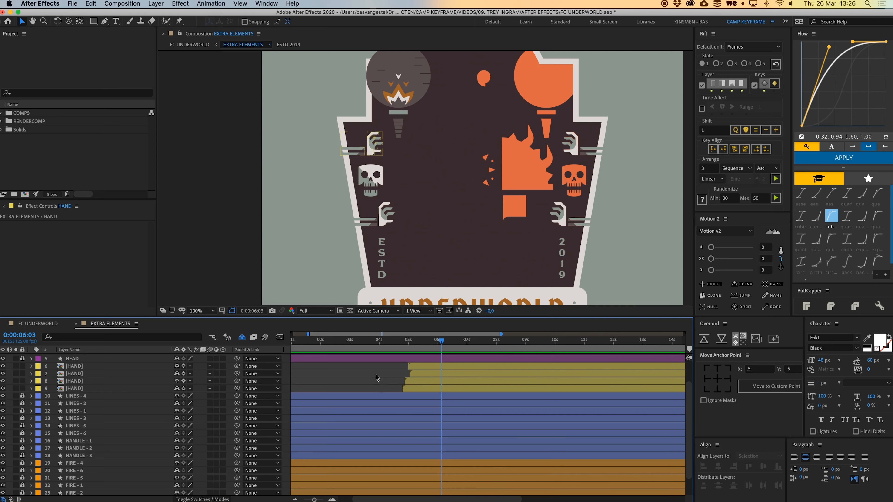
Unlock and duplicate SHAPE BIG_02, bring the copy to the top of the layer stack and hide the shy layers
scroll(377, 378, "down", 3)
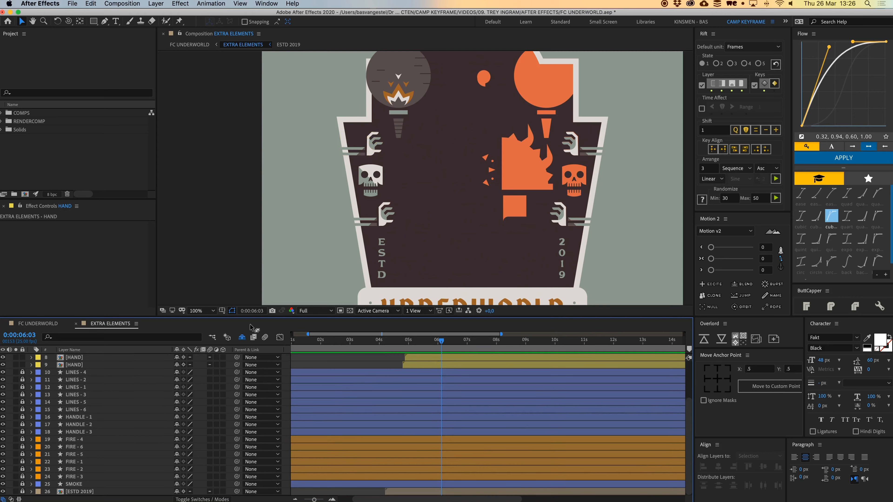
scroll(165, 408, "down", 8)
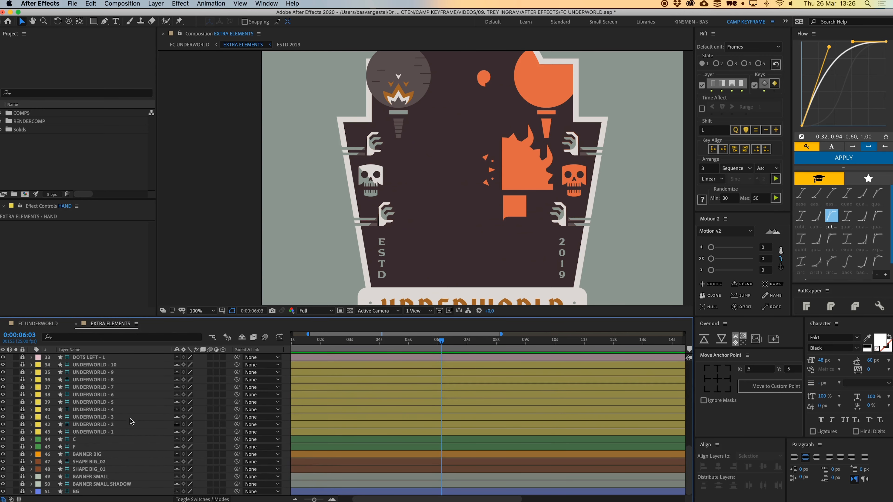
left_click(24, 462)
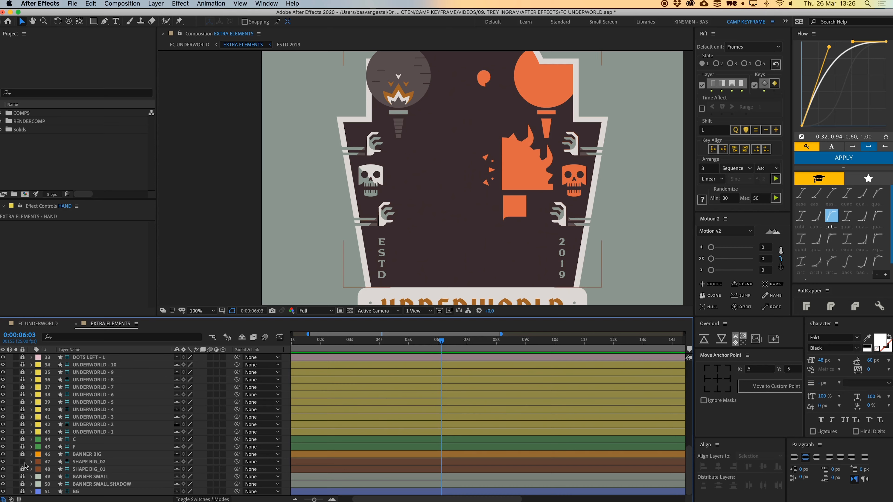
left_click(102, 463)
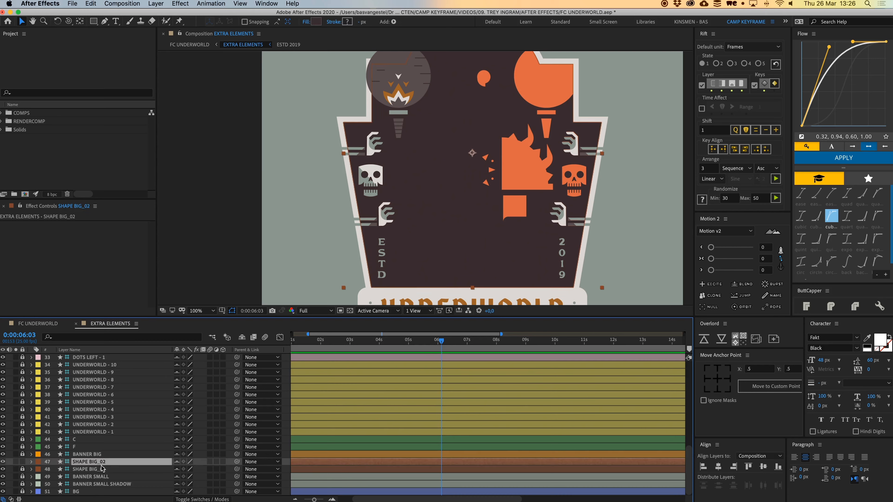
key("super+d")
key("super+shift+bracketright")
scroll(84, 401, "down", 15)
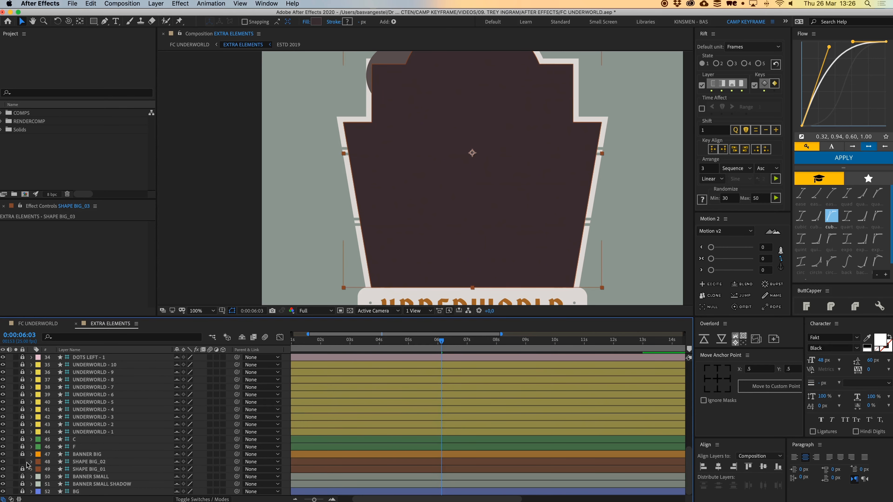
scroll(160, 362, "up", 15)
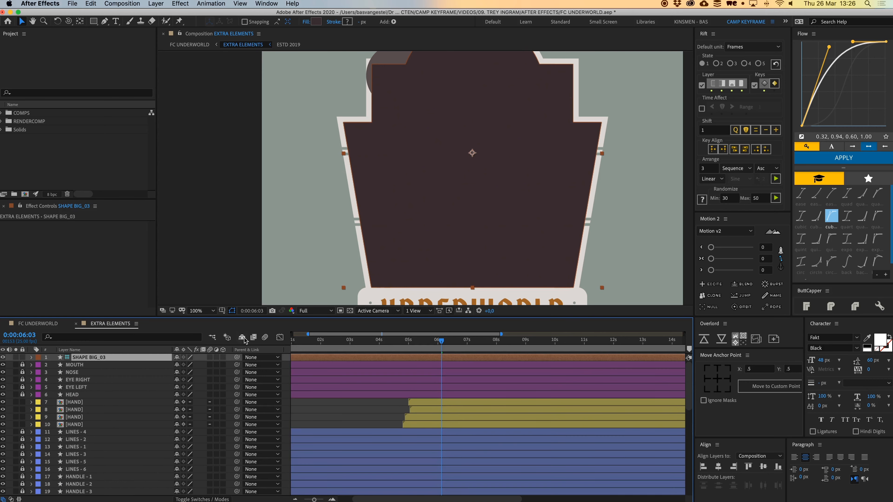
left_click(242, 338)
Turn off the Guide Layer option for the duplicated badge shape and rename it MATTE
right_click(90, 359)
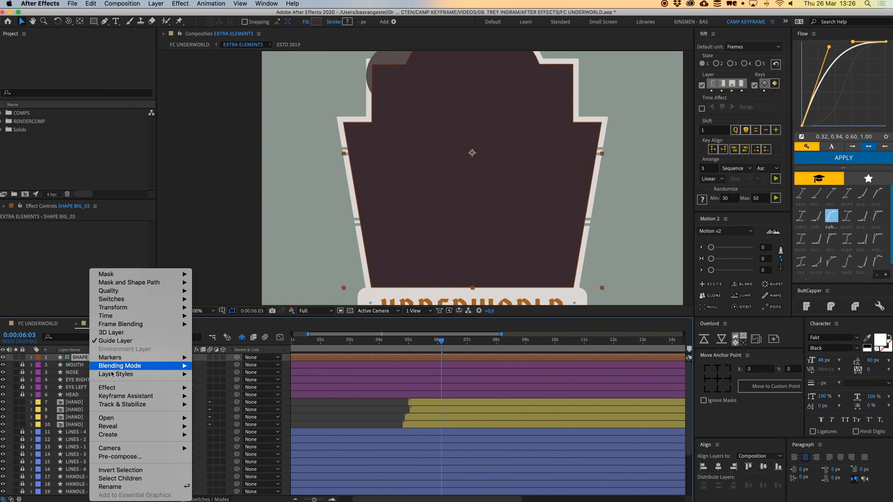
left_click(116, 343)
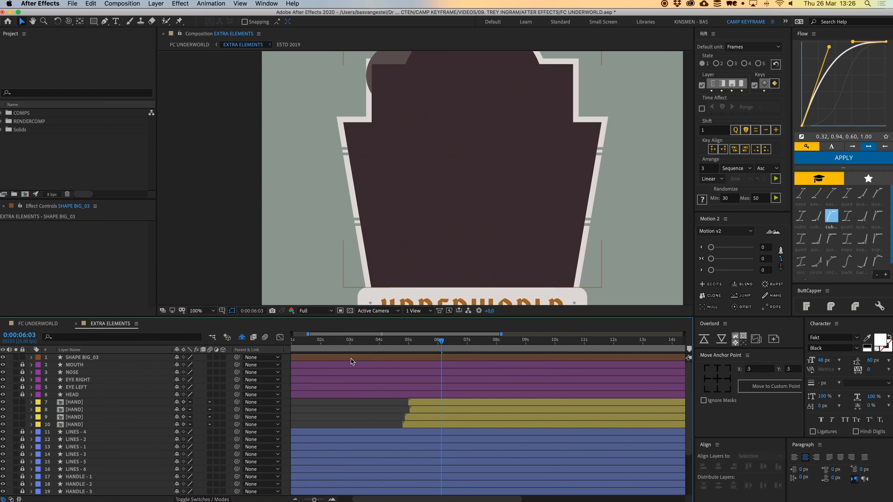
key("Return")
type("MATTE")
key("Return")
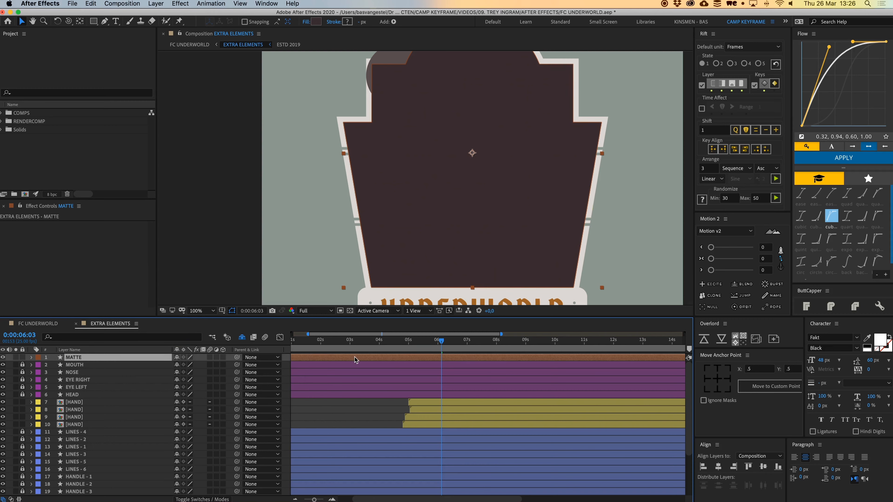
Place MATTE directly above the lowest HAND layer and trim its start to match that layer's start
left_click_drag(66, 359, 91, 402)
left_click_drag(94, 426, 95, 422)
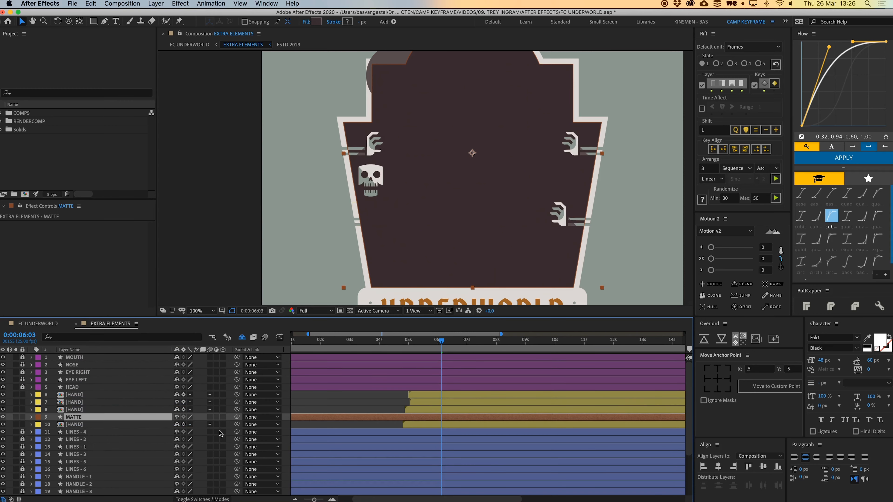
key("alt+bracketleft")
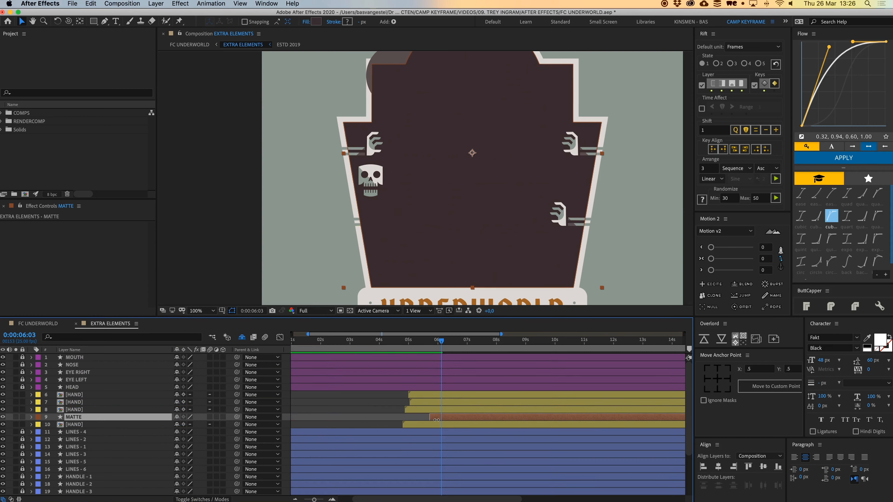
left_click_drag(436, 420, 407, 423)
Duplicate MATTE three times, placing each copy above one of the other HAND layers, and trim each to its hand's start
key("super+d")
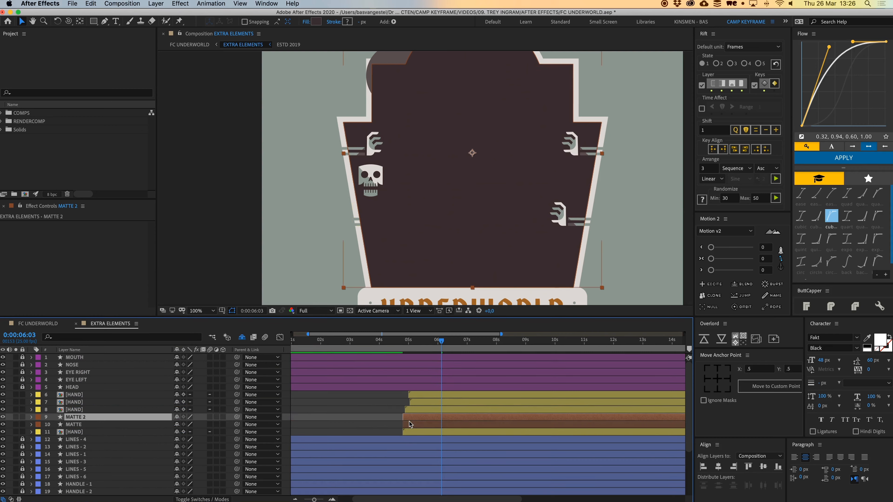
key("super+alt+Up")
key("super+d")
key("super+alt+Up")
key("super+d")
key("super+alt+Up")
scroll(406, 424, "up", 2)
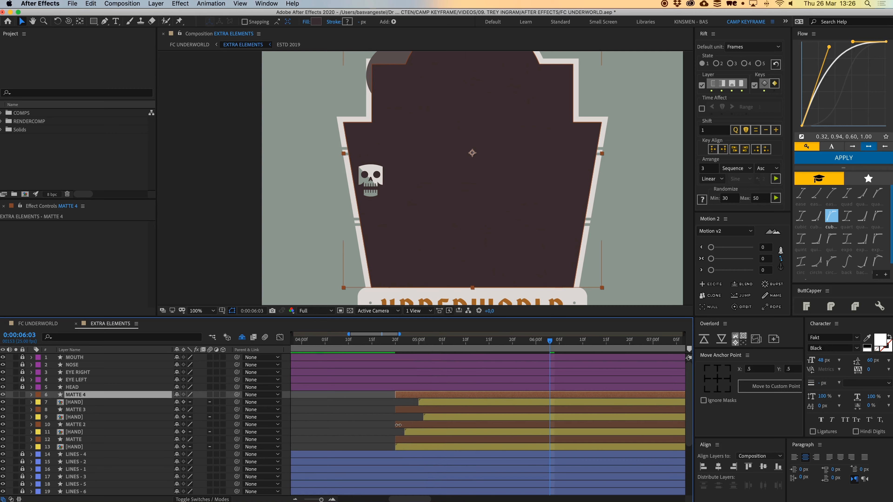
left_click_drag(396, 425, 423, 398)
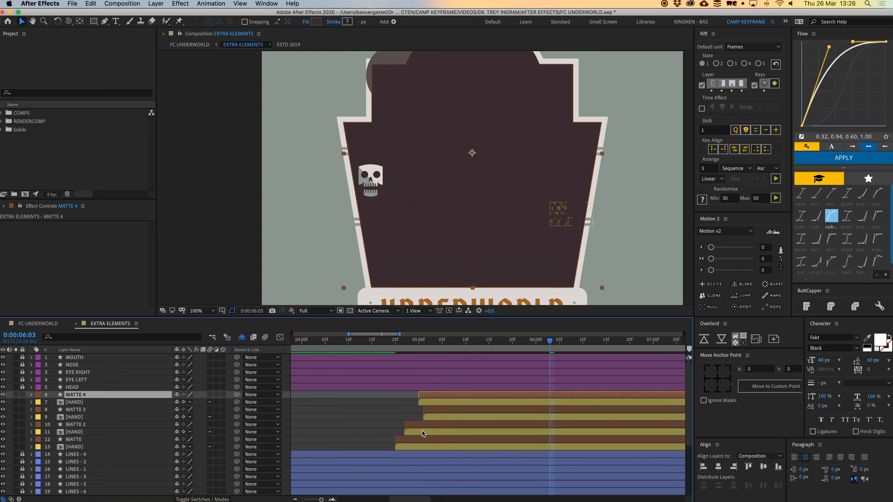
Set an Alpha track matte on the two lowest HAND layers so MATTE and MATTE 2 mask them
left_click(407, 449)
left_click(202, 500)
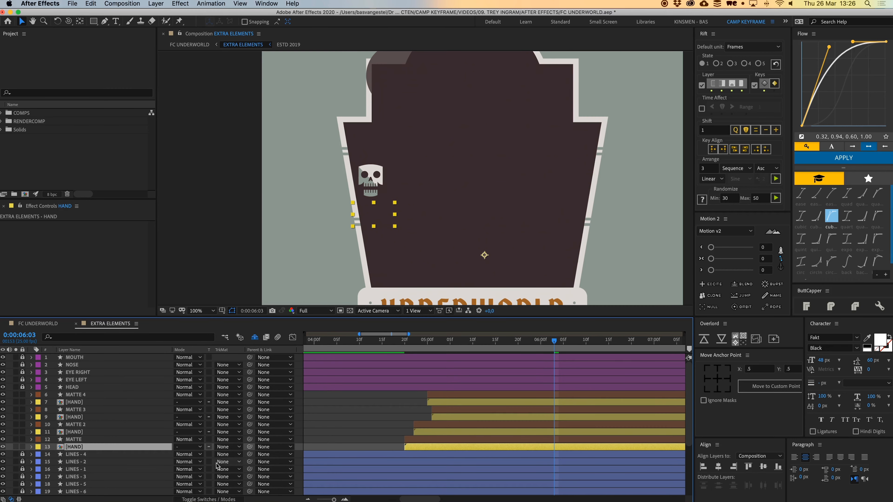
left_click(230, 446)
left_click(243, 469)
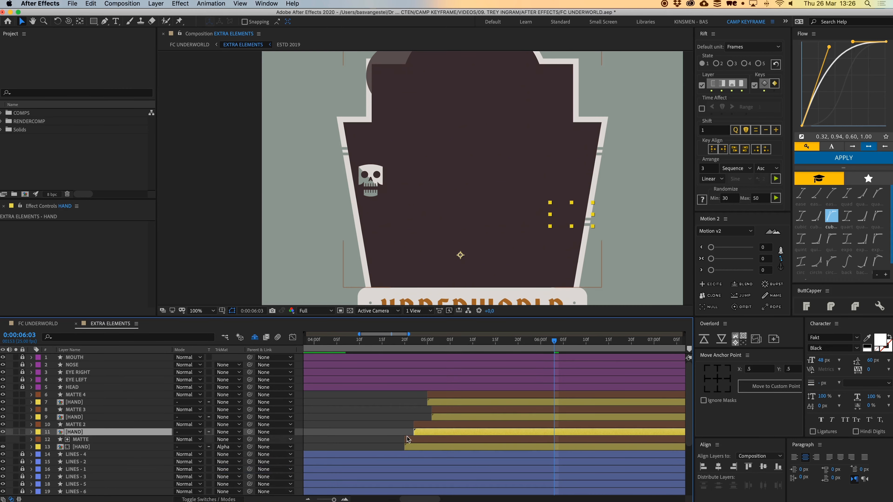
left_click(113, 432)
left_click(229, 432)
left_click(257, 454)
Set an Alpha track matte on the two upper HAND layers so MATTE 3 and MATTE 4 mask them
left_click(113, 417)
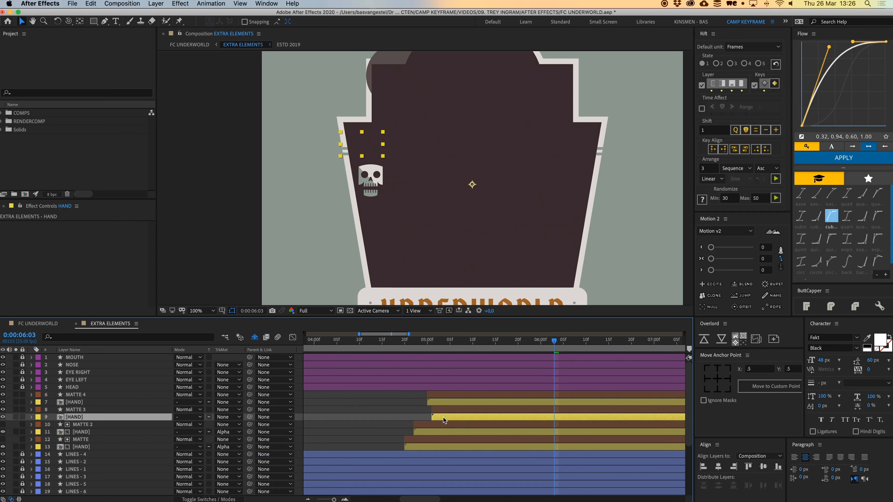
left_click(229, 416)
left_click(261, 440)
left_click(112, 402)
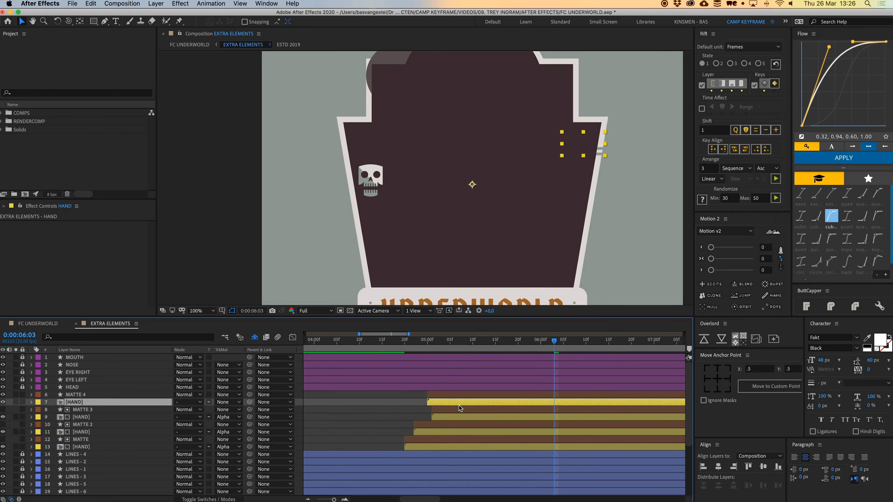
left_click(228, 402)
left_click(249, 425)
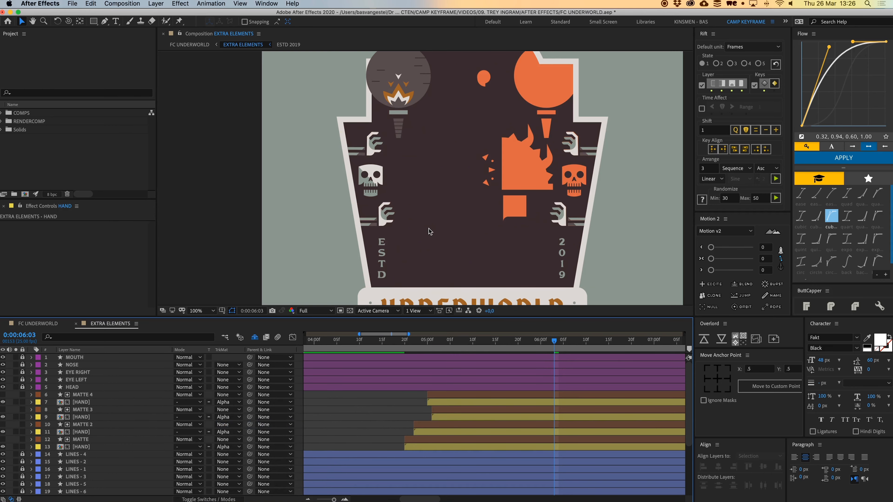
Play back the masked hands from about 0:00:04:19 and examine them up close at 0:00:05:00
scroll(429, 228, "down", 2)
left_click_drag(457, 352, 403, 353)
key("space")
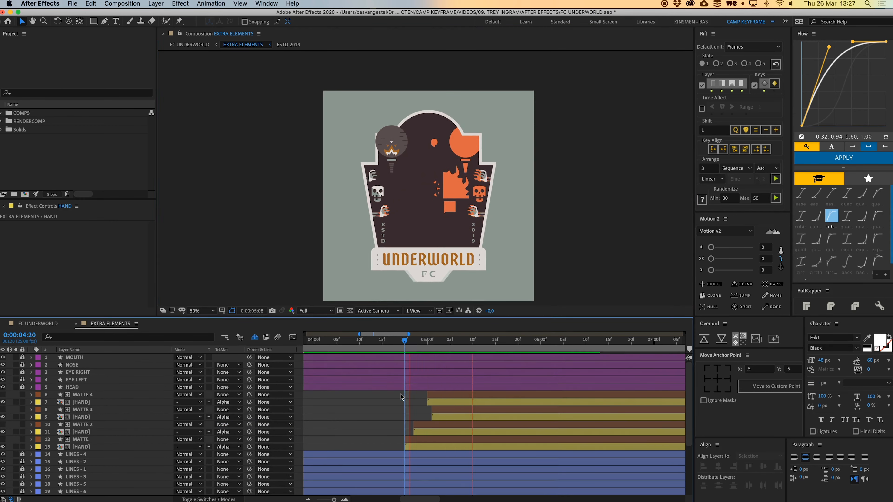
left_click(401, 350)
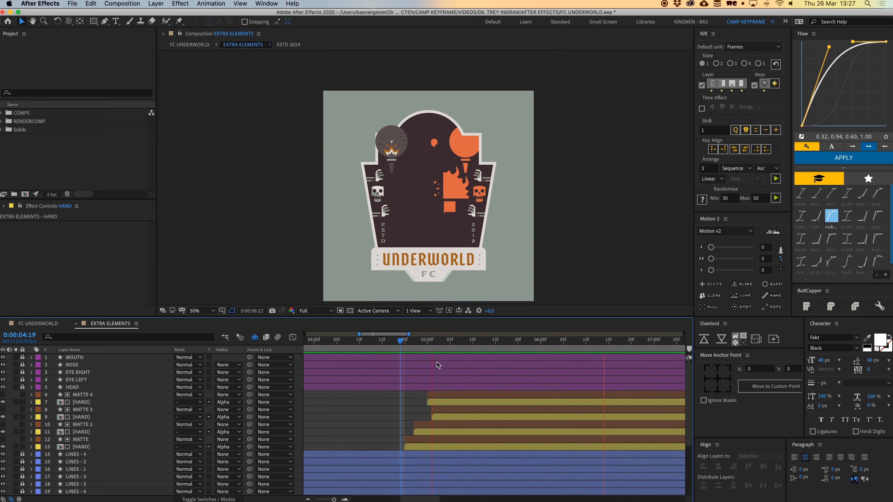
left_click(427, 340)
left_click(444, 394)
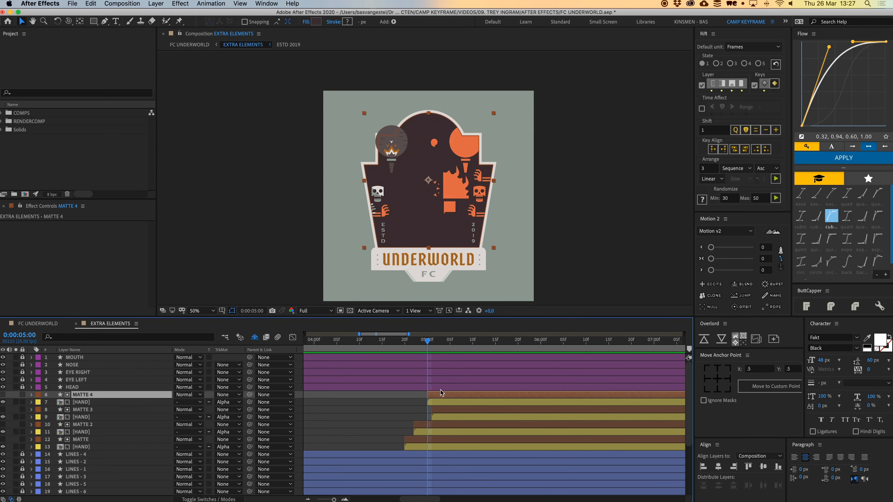
left_click(427, 414)
key("period")
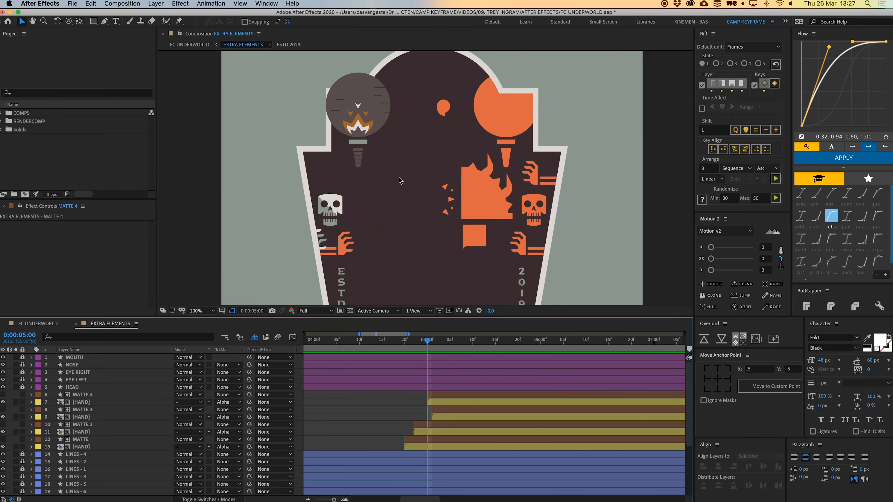
key("space")
left_click_drag(337, 232, 416, 193)
scroll(401, 169, "up", 4)
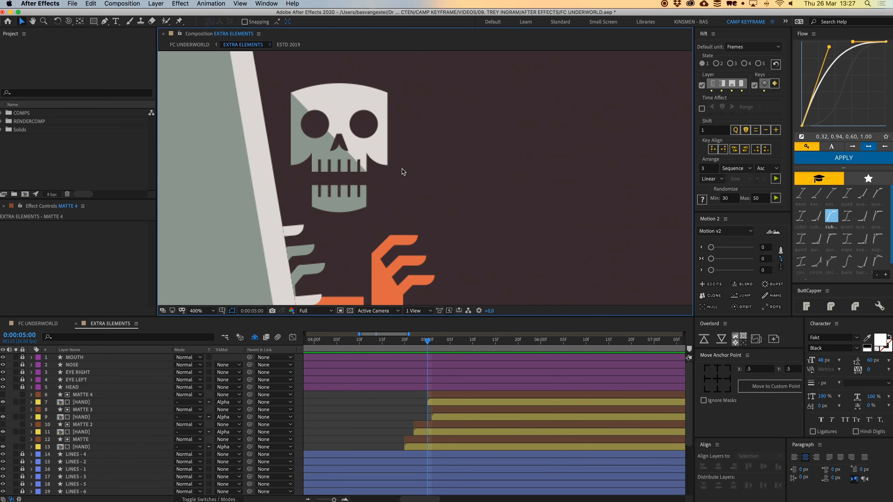
Lock the four HAND layers with their mattes and unlock the skull layers from MOUTH to HEAD
left_click(79, 396)
left_click_drag(26, 449, 28, 395)
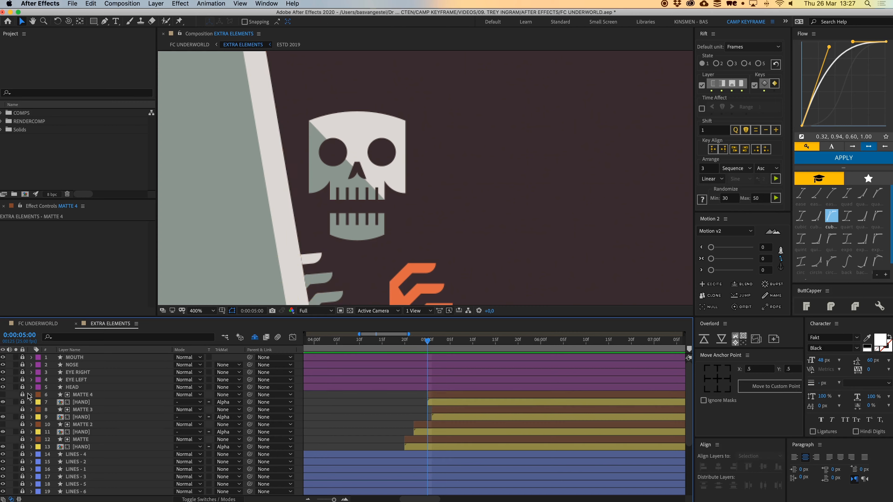
left_click(87, 357)
left_click(85, 387, "shift")
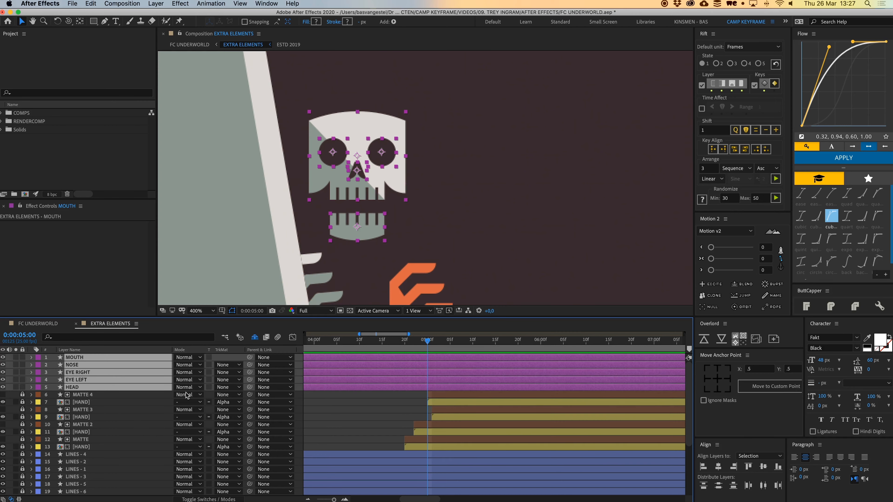
left_click(333, 418)
Move to 0:00:03:14 and parent the MOUTH, NOSE, EYE RIGHT and EYE LEFT layers to HEAD
scroll(387, 392, "left", 5)
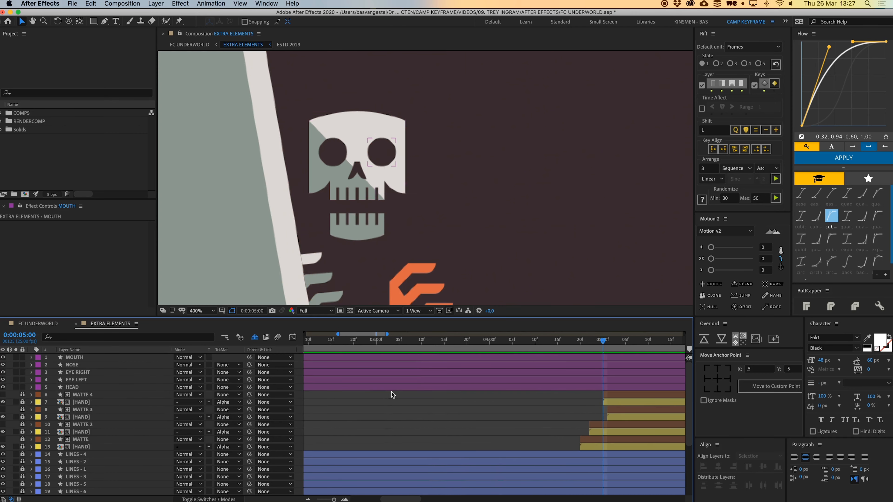
left_click_drag(470, 342, 440, 342)
key("space")
left_click_drag(370, 219, 375, 239)
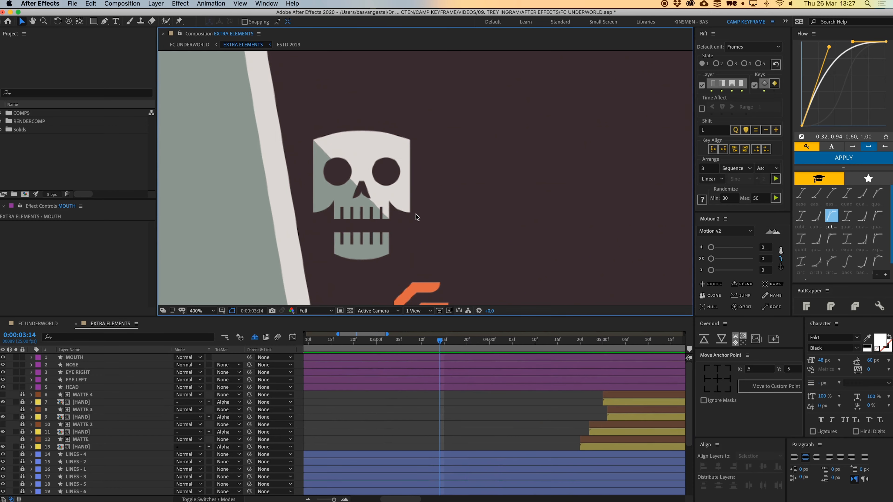
scroll(416, 214, "down", 4)
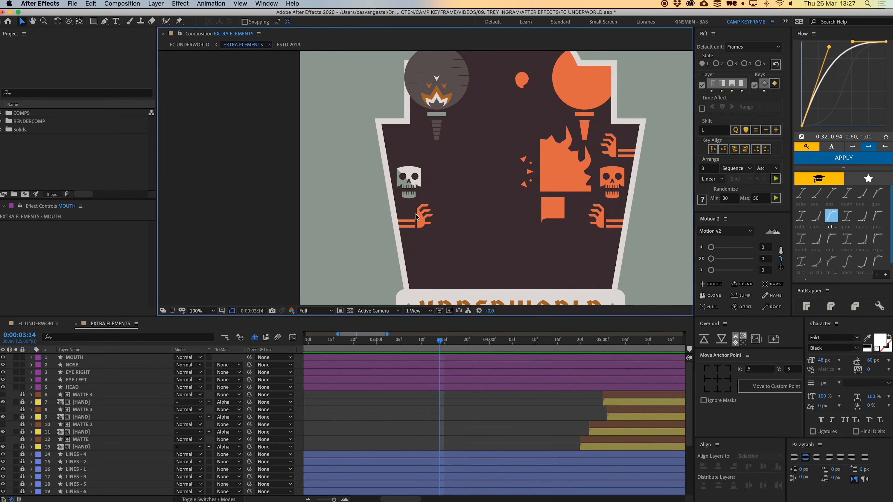
scroll(416, 214, "up", 4)
left_click(386, 248)
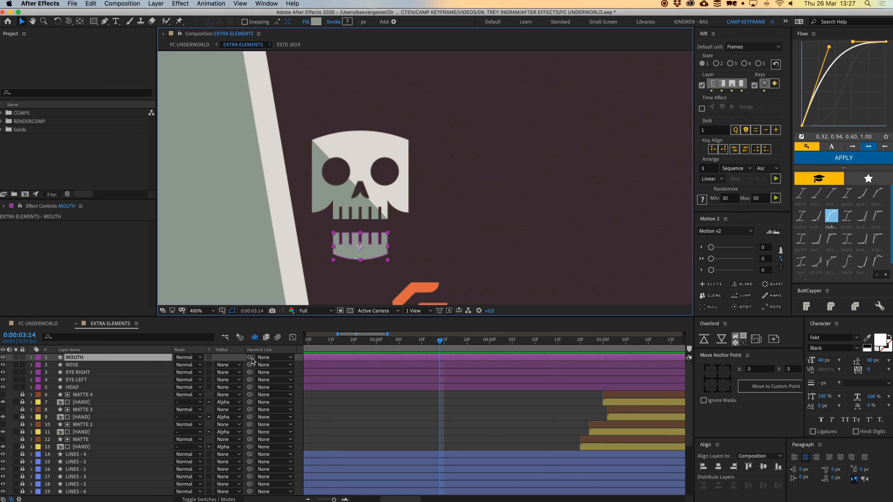
left_click_drag(250, 358, 99, 388)
left_click(82, 366)
left_click(82, 379, "shift")
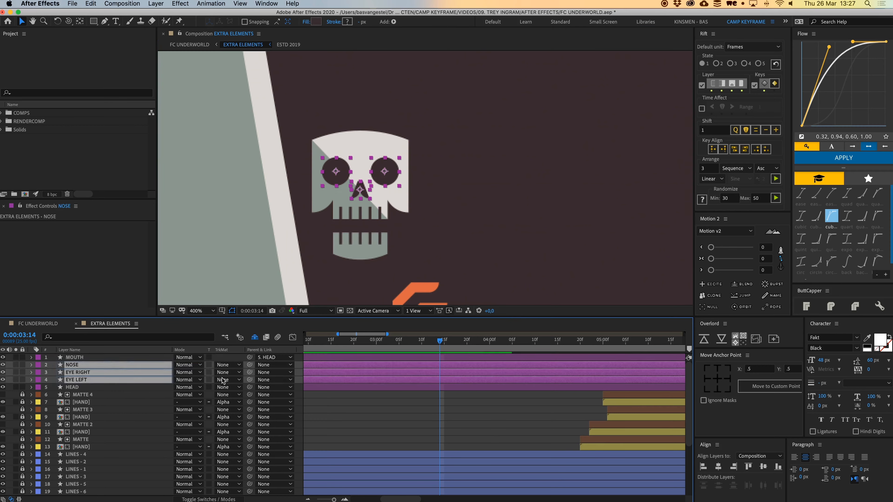
left_click_drag(250, 380, 105, 387)
left_click(405, 232)
Keyframe the MOUTH Position at 0:00:03:14, then raise the jaw against the upper teeth at 0:00:03:22, at about 496.2, 984.2
left_click_drag(401, 229, 429, 261)
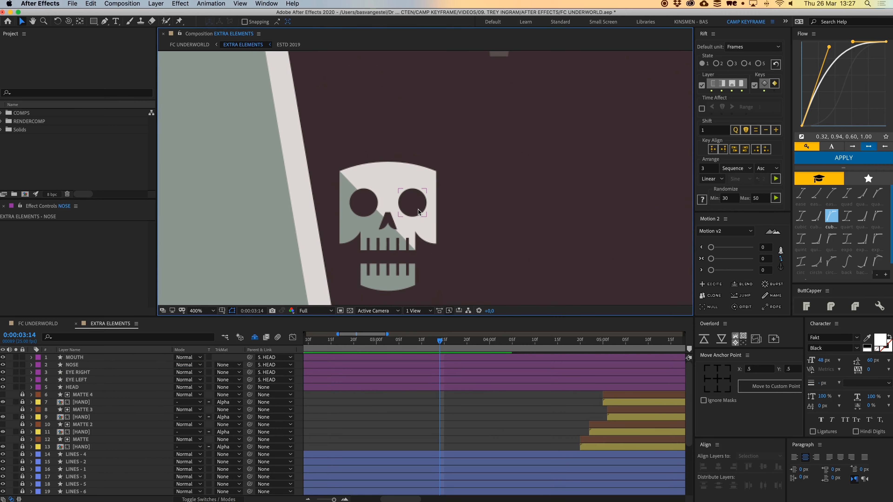
left_click(396, 180)
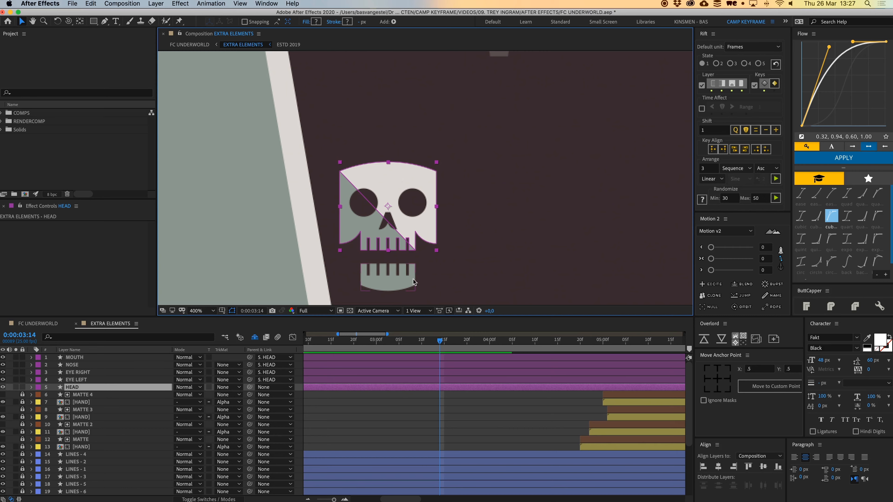
left_click(490, 398)
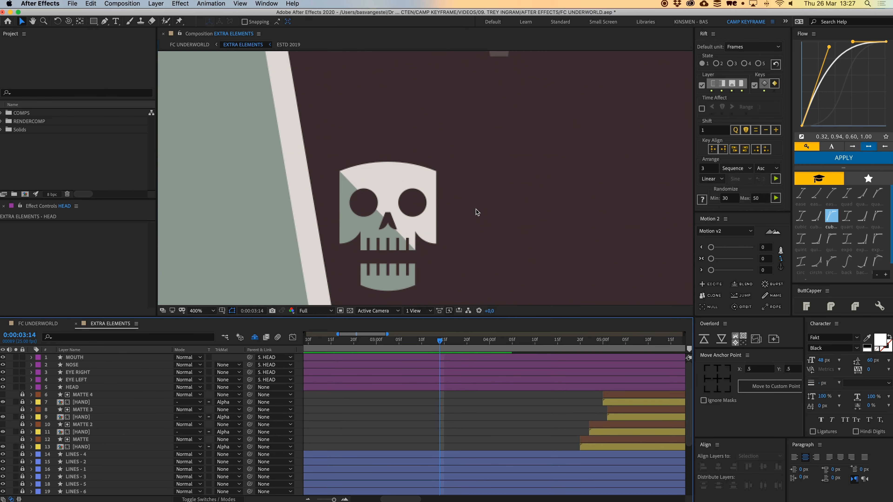
left_click(411, 269)
key("p")
left_click(53, 364)
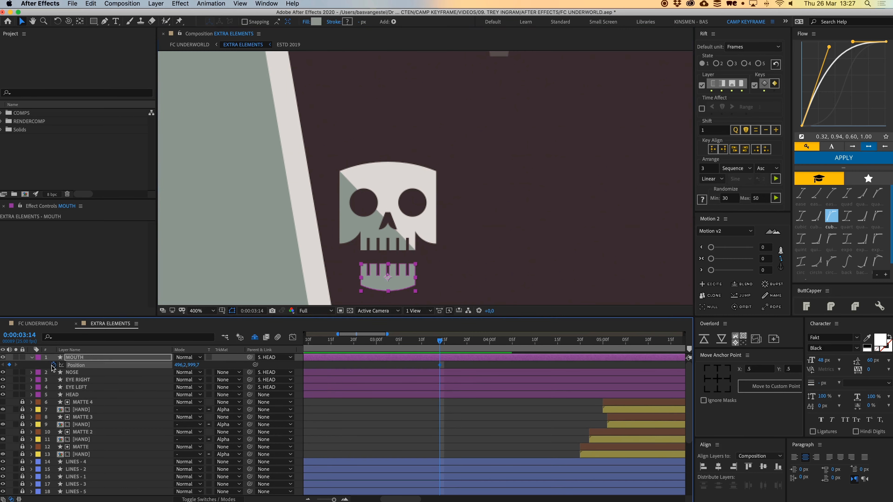
mouse_move(457, 368)
left_mouse_down()
mouse_move(490, 367)
mouse_move(449, 368)
left_mouse_up()
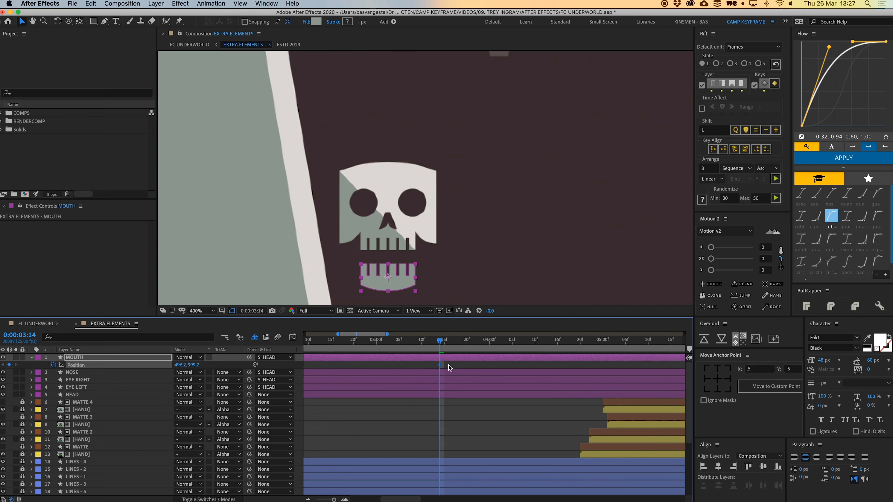
left_click(474, 342)
left_click_drag(403, 284, 400, 270)
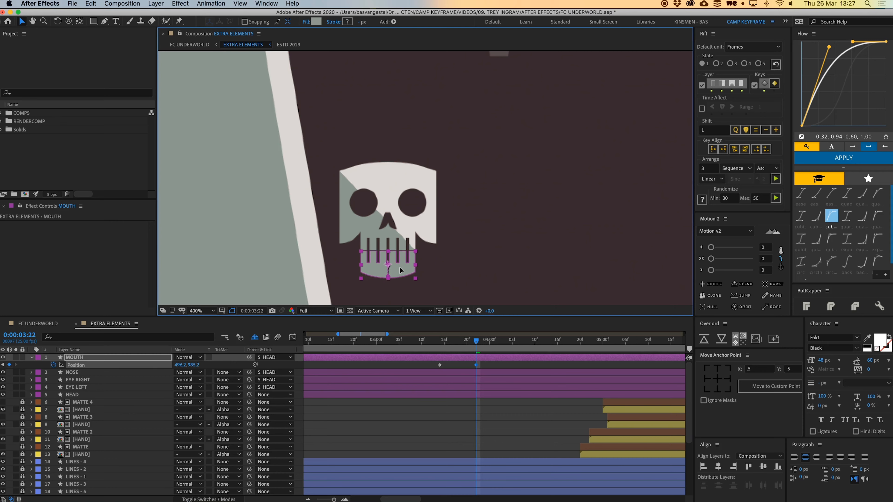
left_click(554, 442)
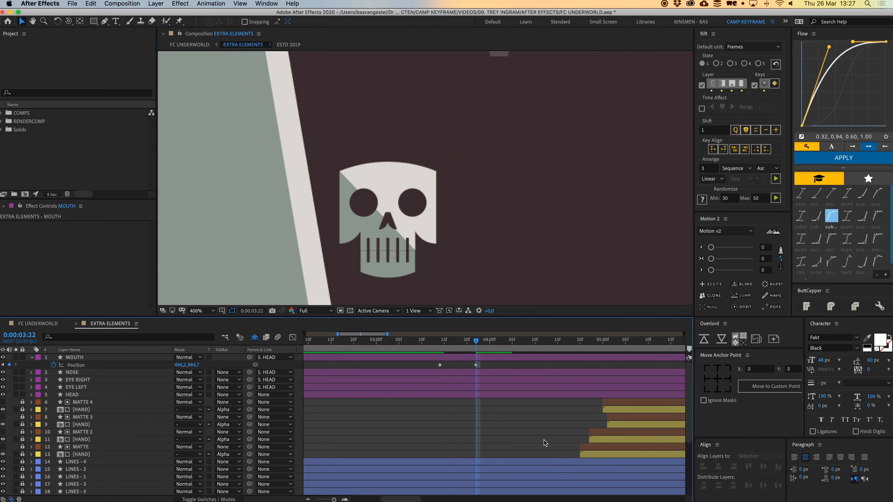
left_click(533, 455)
Copy the open-mouth Position keyframe from 0:00:03:14 to 0:00:04:05 and shift the copy to 0:00:04:12
left_click(440, 365)
key("super+c")
left_click(512, 341)
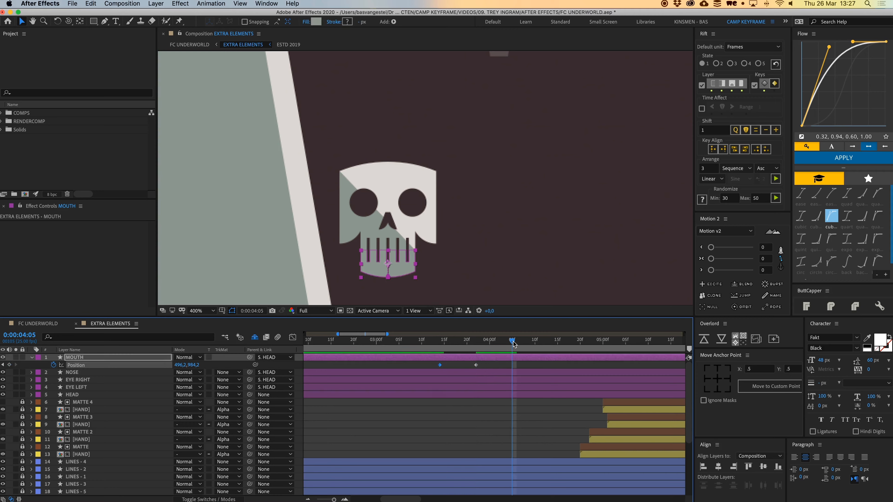
key("super+v")
left_click_drag(460, 343, 547, 374)
right_click(512, 367)
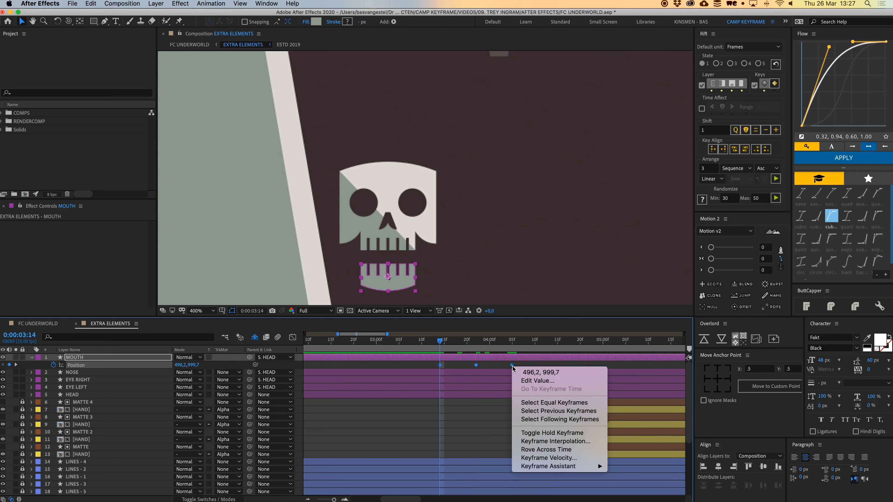
mouse_move(606, 471)
left_click(470, 426)
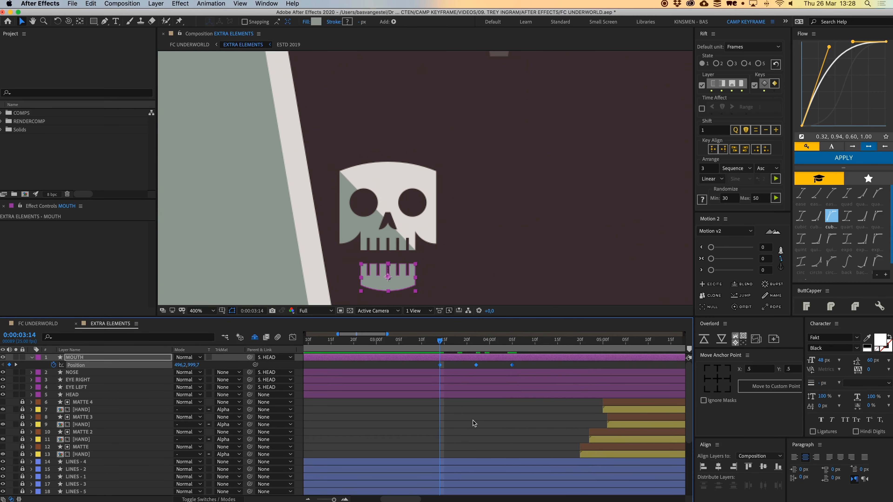
left_click(476, 343)
left_click(490, 368)
left_click_drag(513, 366, 544, 367)
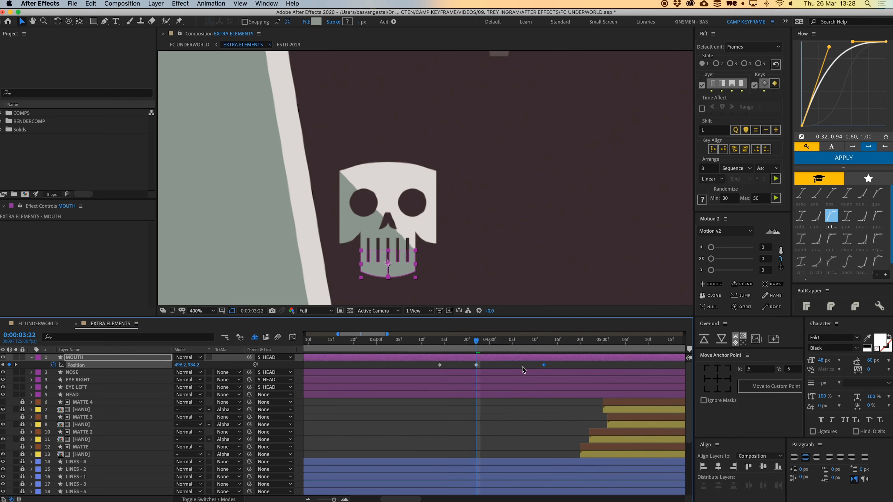
Delete the MOUTH Position keyframe at 0:00:04:12 and key the jaw slightly open at 0:00:03:24, at 496.2, 989.2
left_click_drag(484, 343, 488, 344)
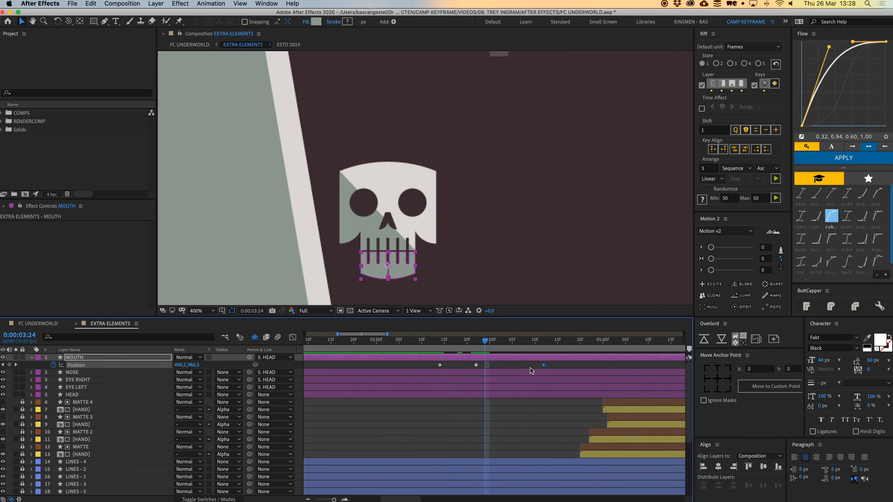
key("ctrl+x")
key("ctrl+v")
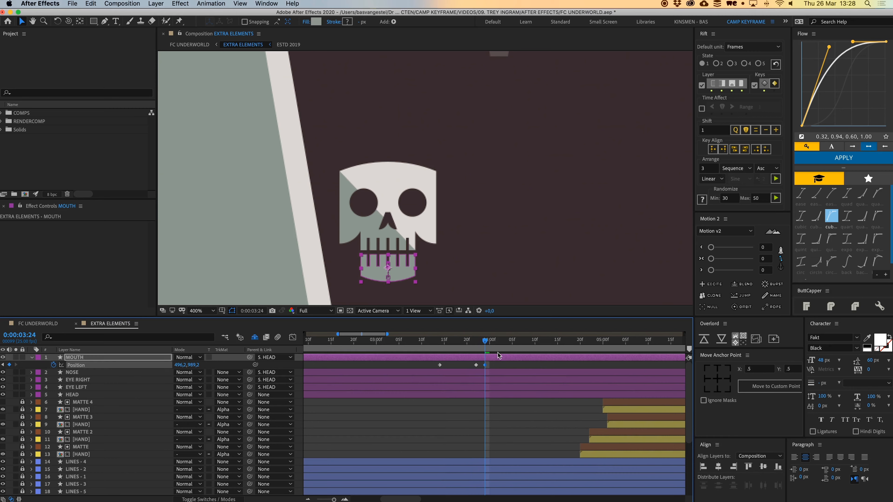
Alternate copies of the closed and slightly open MOUTH Position keyframes every two frames from 0:00:04:01 to 0:00:04:09 for a teeth chatter
key("Page_Down")
key("Page_Up")
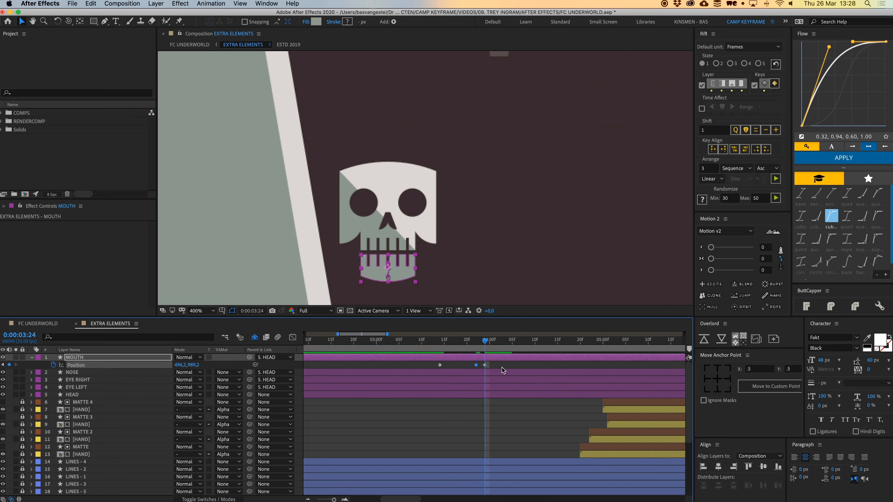
key("Page_Down")
key("Page_Down")
key("super+v")
key("Page_Down")
key("Page_Down")
key("super+v")
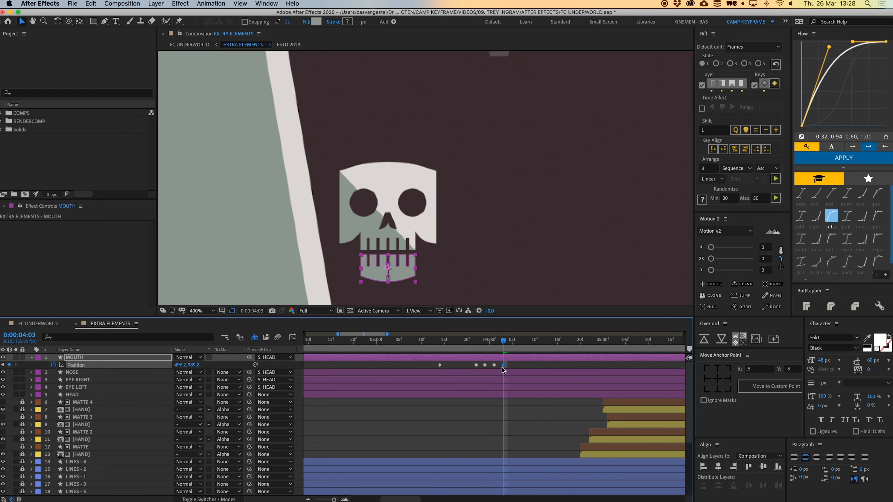
key("Page_Down")
key("Page_Down")
key("super+v")
key("Page_Down")
key("Page_Down")
key("super+v")
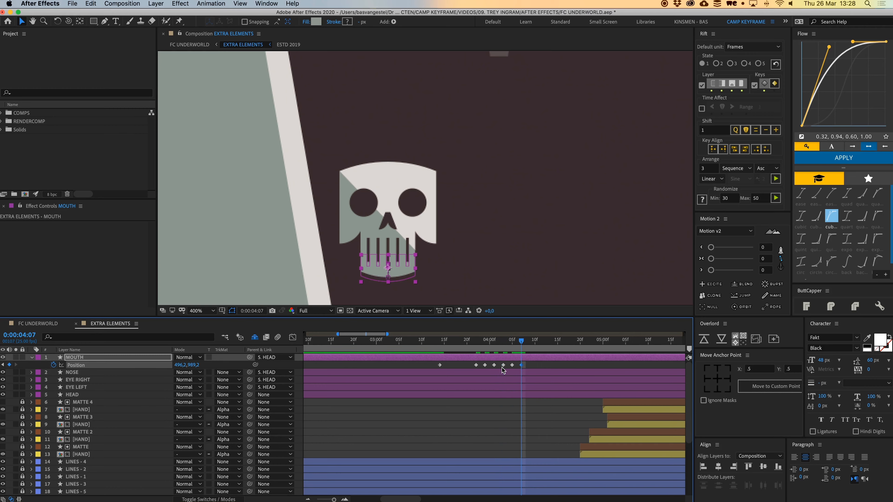
key("Page_Down")
key("Page_Down")
key("super+v")
Copy the open-mouth Position keyframe from 0:00:03:14 to 0:00:04:16 and return the playhead to 0:00:03:14
key("Page_Down")
key("Page_Down")
key("Page_Down")
key("Page_Down")
key("Page_Down")
key("Page_Down")
key("Page_Down")
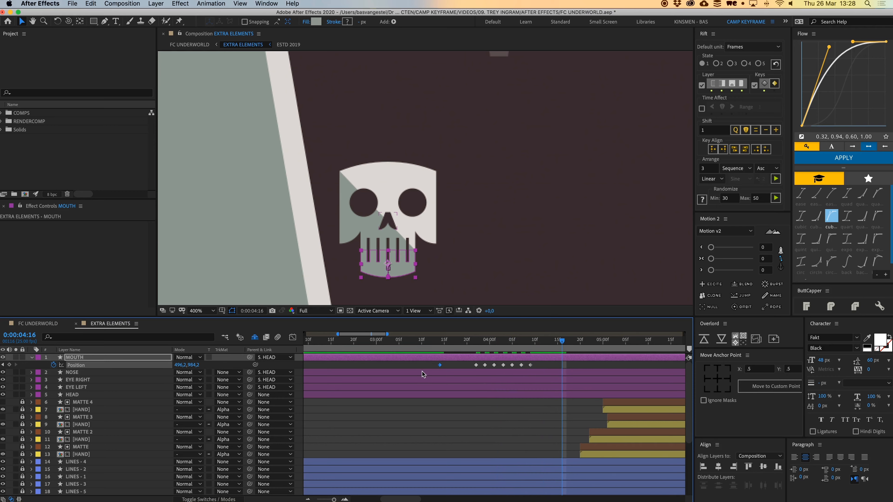
left_click(440, 366)
key("super+c")
key("super+v")
left_click(450, 366)
left_click(440, 346)
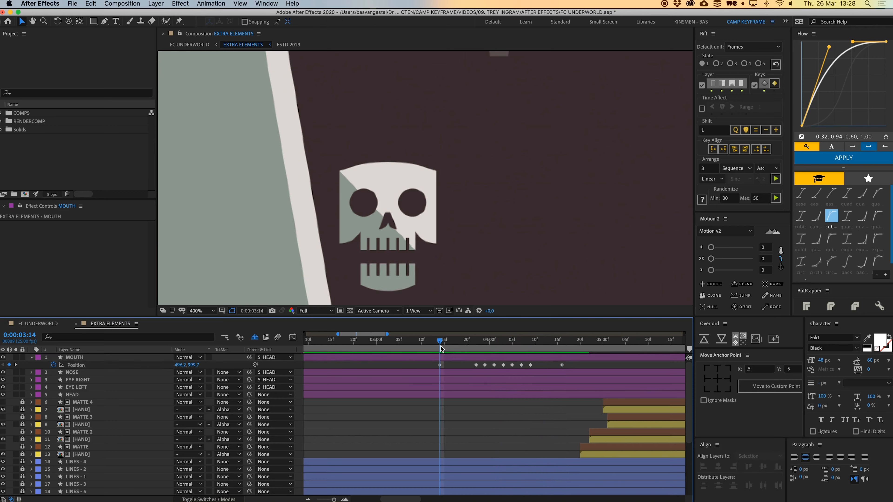
Move the first MOUTH Position keyframe to 0:00:03:16 and apply Easy Ease to all of the layer's Position keyframes
key("space")
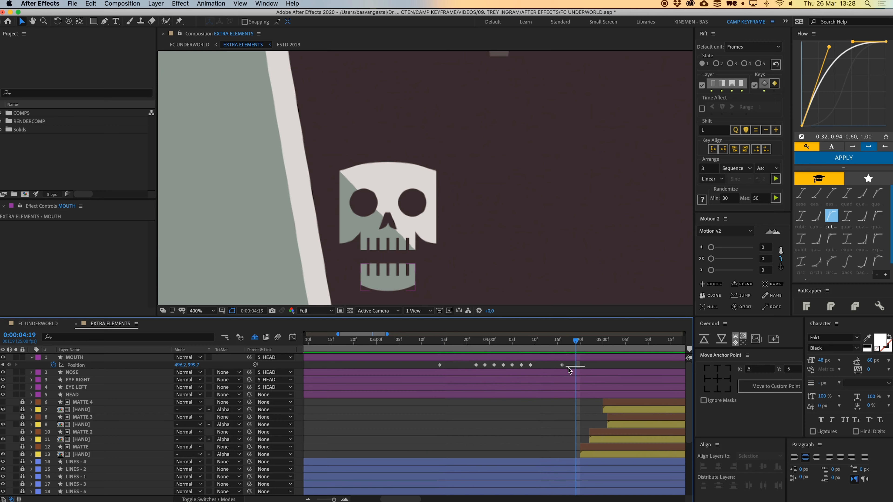
left_click(562, 366)
left_click_drag(442, 369, 571, 363)
right_click(563, 367)
mouse_move(606, 467)
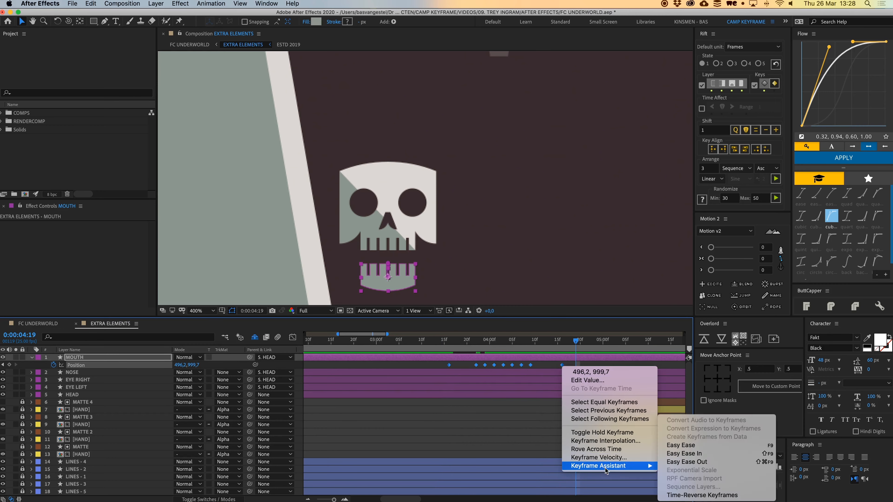
left_click(684, 446)
left_click(451, 340)
key("space")
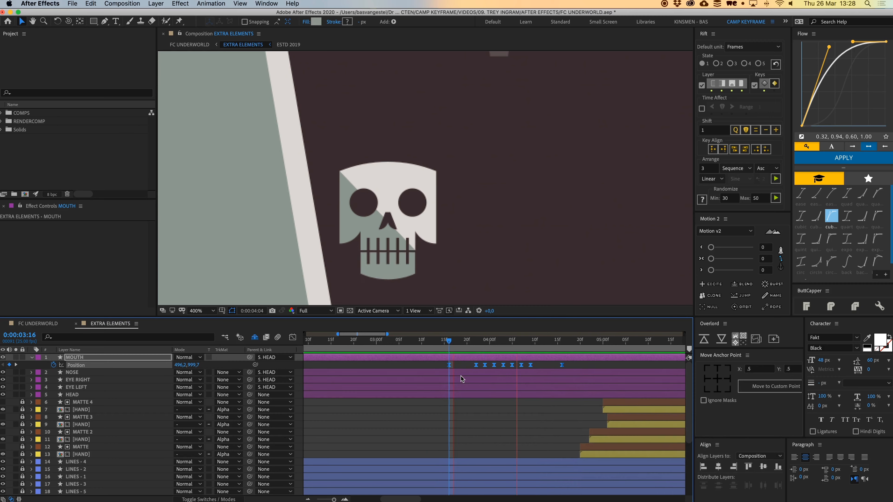
Reduce the MOUTH chatter to five Position keyframes, spread them evenly for a slower chatter, and preview it from 0:00:03:14
left_click(468, 369)
left_click_drag(468, 368, 590, 367)
mouse_move(553, 365)
left_mouse_down()
mouse_move(469, 368)
mouse_move(584, 368)
mouse_move(561, 368)
left_mouse_up()
left_click_drag(508, 342, 483, 345)
left_click(450, 351)
key("space")
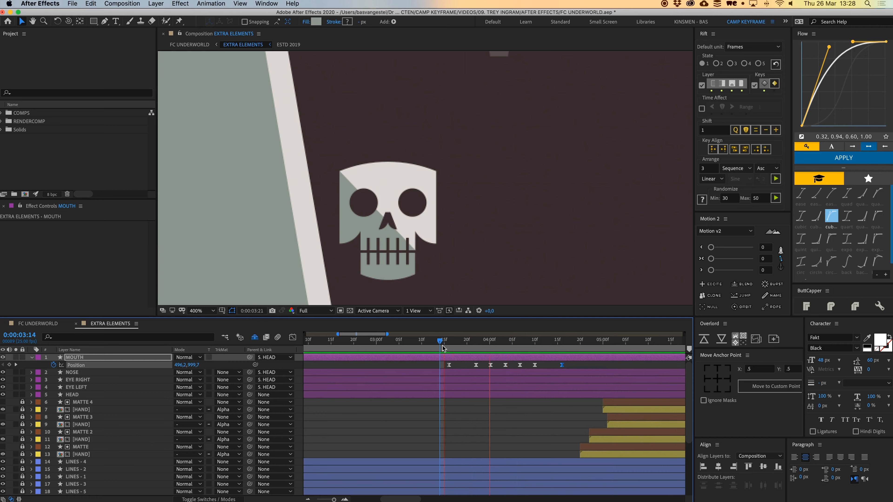
Preview the jaw chatter and trim the five skull layers, MOUTH to HEAD, to start at 0:00:03:16
key("space")
left_click(443, 348)
key("space")
left_click_drag(444, 346, 449, 345)
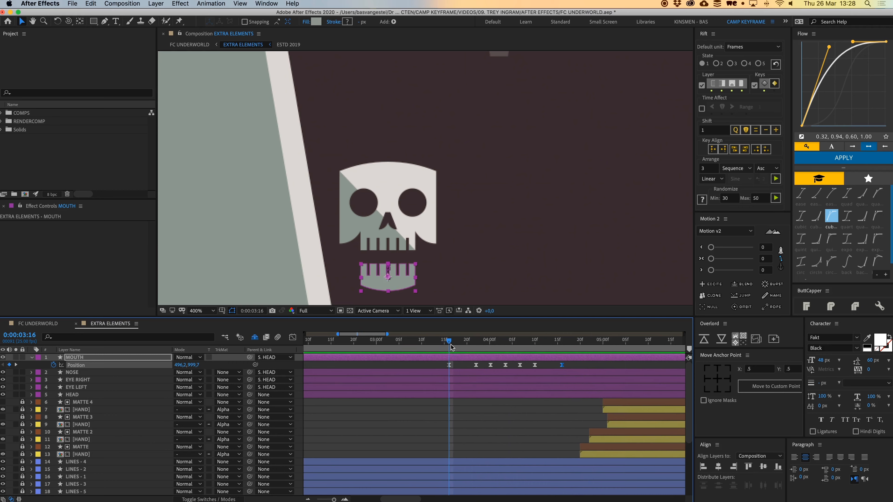
key("space")
key("space")
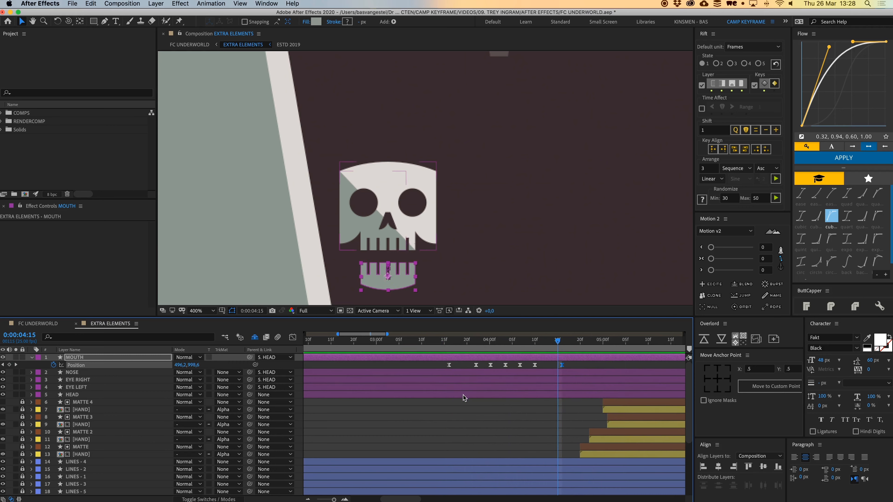
left_click(465, 410)
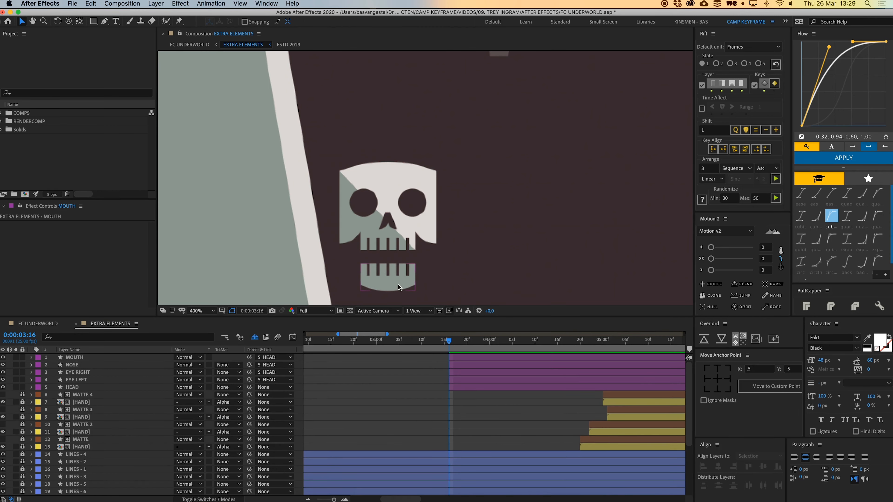
Move the HEAD layer's anchor point straight down to just below the skull's jaw
left_click(399, 286)
left_click_drag(421, 279, 425, 263)
left_click(397, 218)
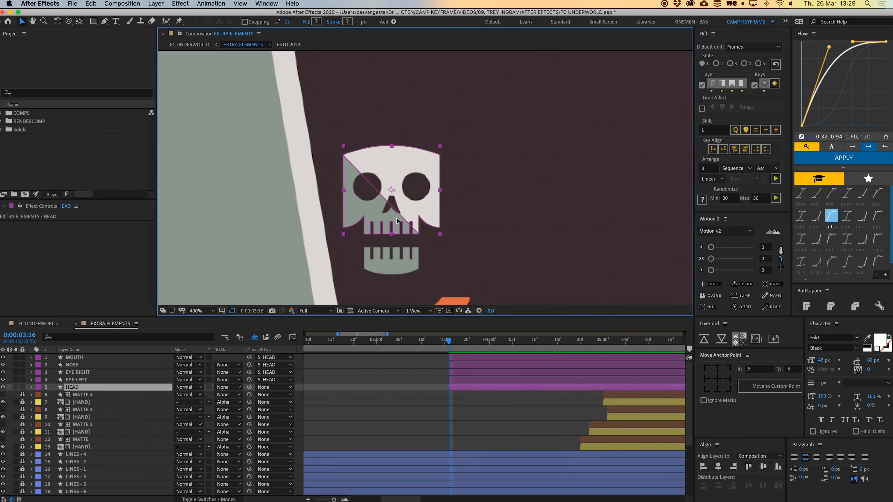
left_click(79, 22)
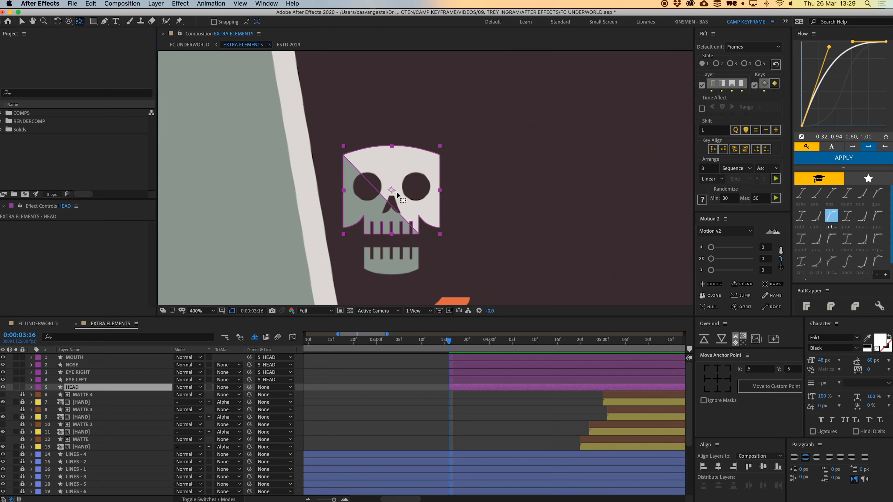
left_click_drag(392, 191, 393, 204)
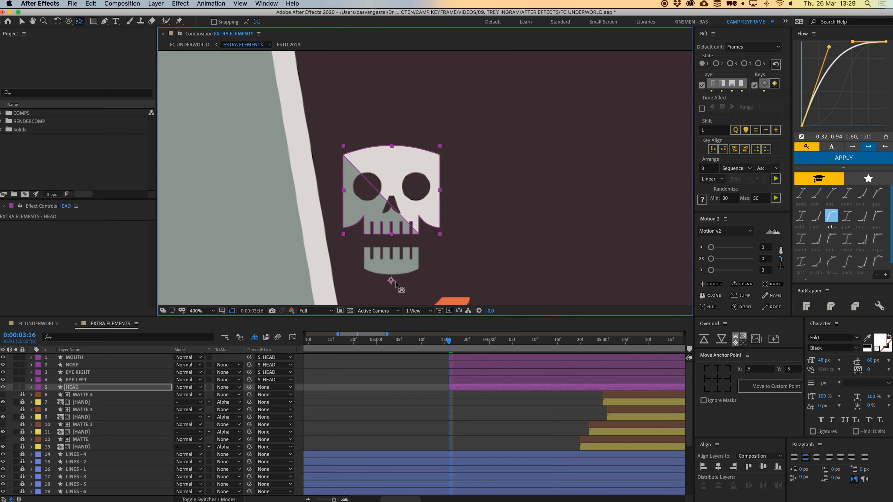
Test the skull's pivot by rotating the HEAD layer about its new anchor point, and undo the rotation
key("w")
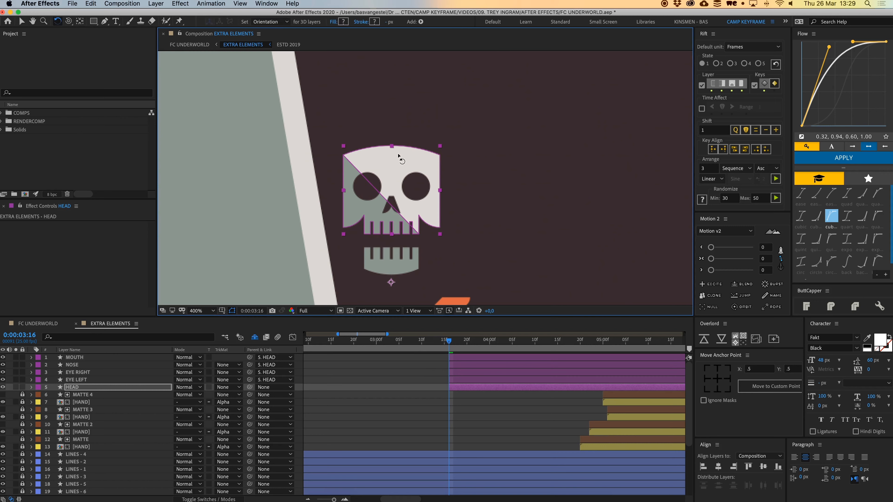
left_click_drag(394, 144, 410, 152)
scroll(411, 152, "down", 1)
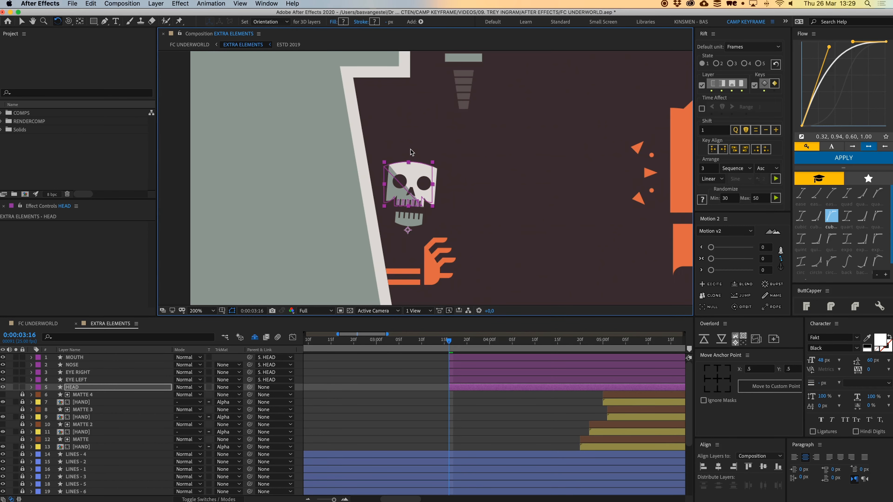
key("super+z")
Key the HEAD layer's Position and Rotation at rest and place both keyframes at 0:00:04:03
left_click_drag(397, 182, 389, 180)
key("p")
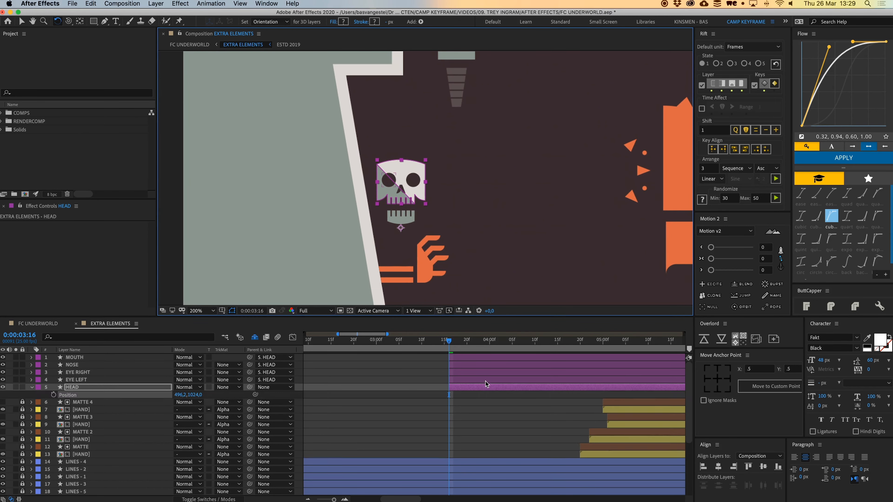
key("shift+r")
left_click(53, 402)
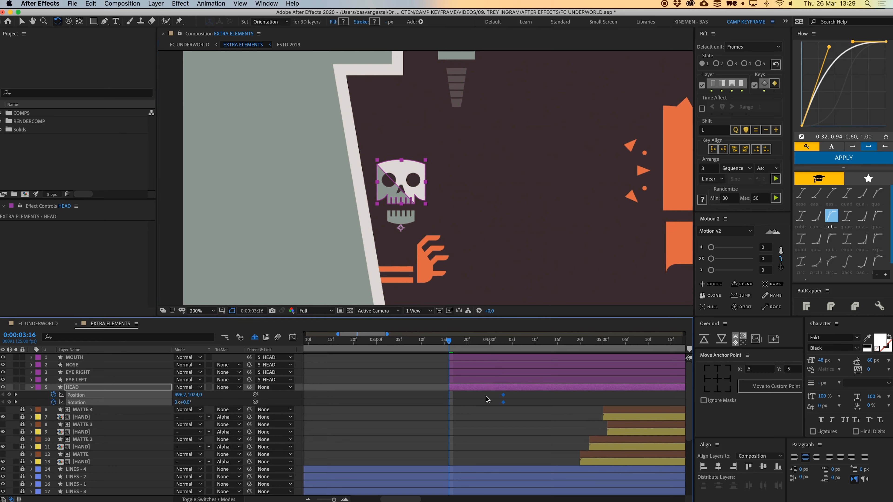
left_click_drag(411, 157, 306, 206)
key("v")
key("super+z")
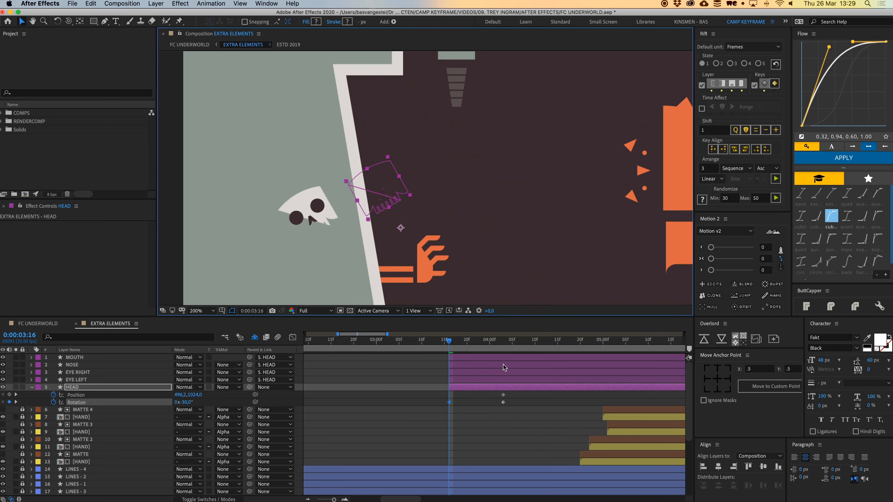
key("super+z")
At 0:00:03:16, key the HEAD rotated to -30.2° and positioned outside the badge edge at 326.2, 1055.0
key("w")
left_click_drag(404, 166, 294, 204)
key("v")
left_click_drag(514, 410, 489, 393)
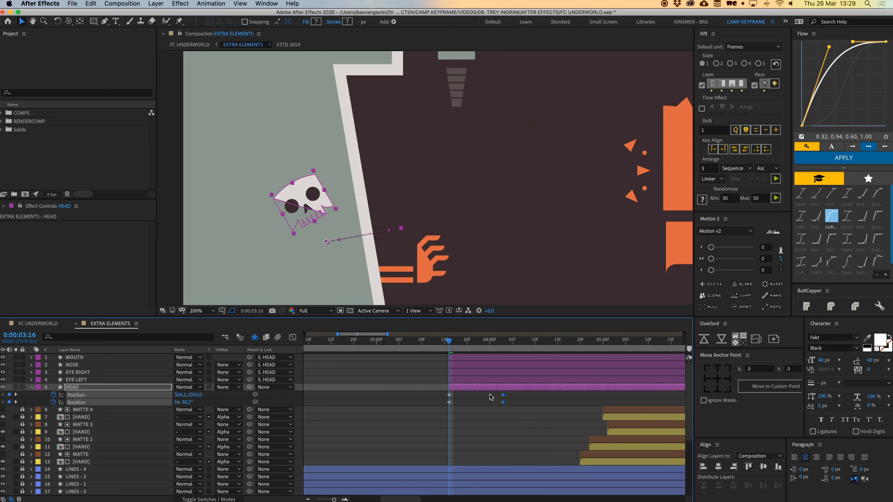
left_click(468, 398)
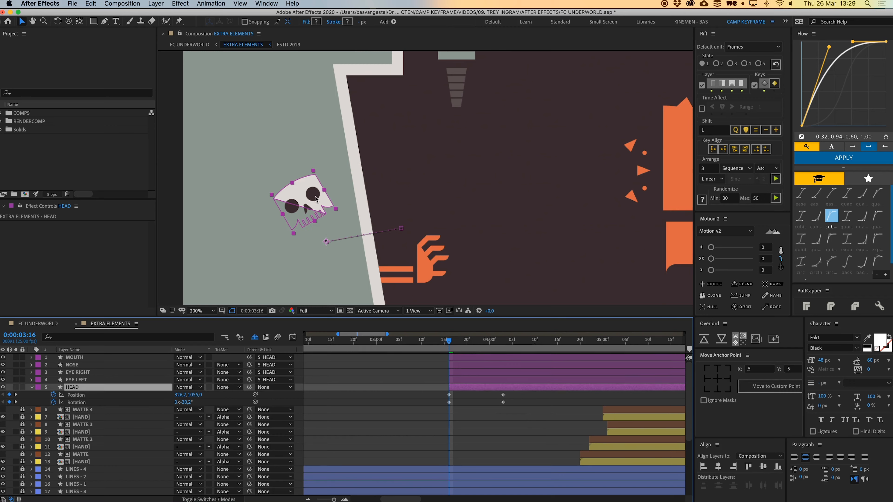
Bend the HEAD layer's motion path into an upward arc and check the move up to 0:00:04:03
left_click(401, 229)
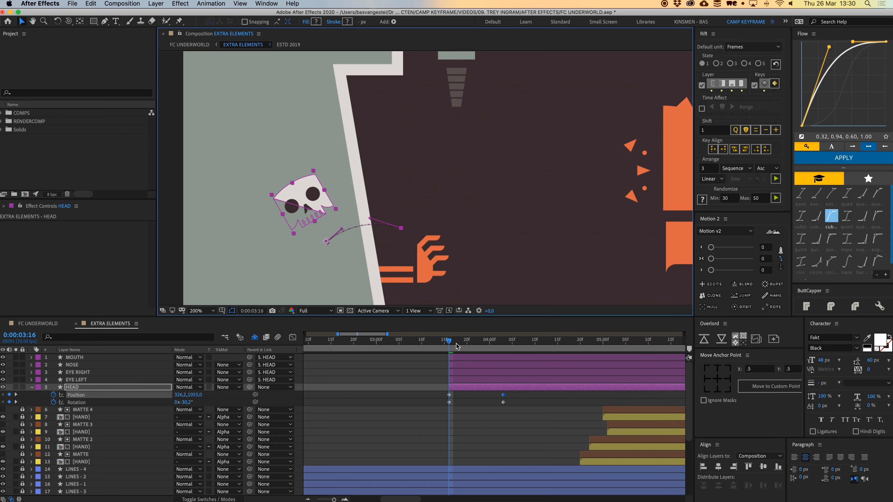
left_click_drag(456, 347, 506, 349)
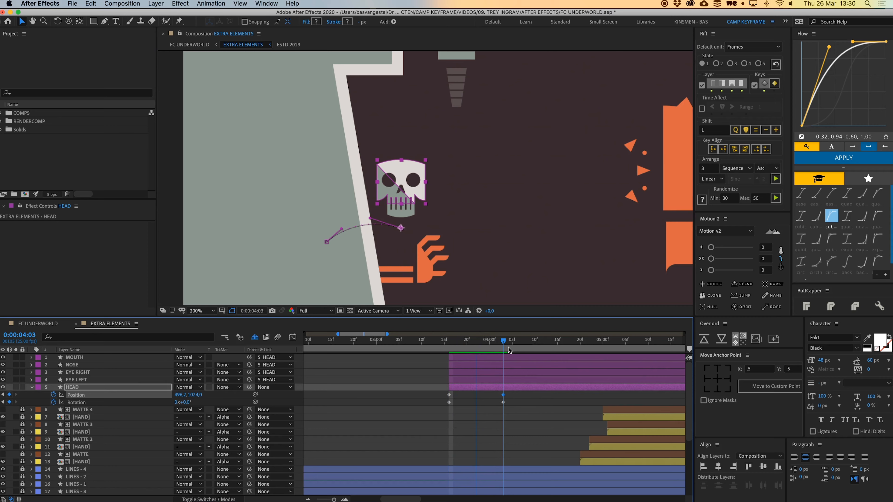
left_click(467, 399)
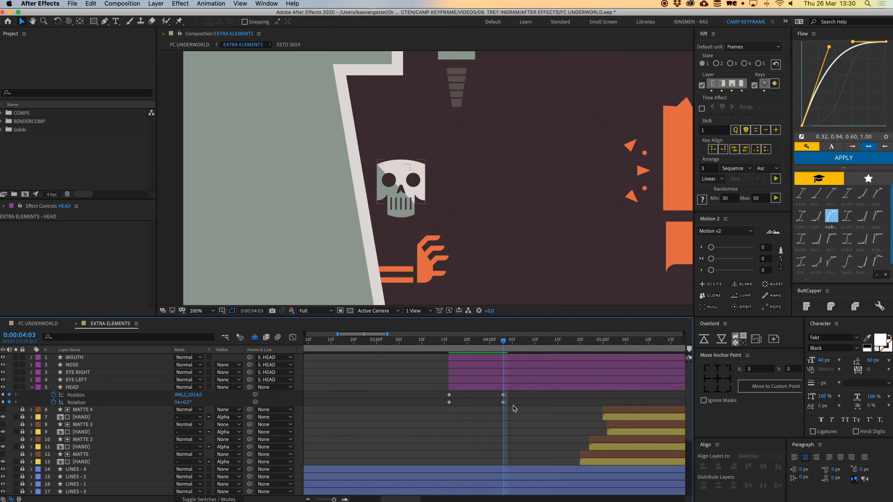
Apply Motion 2's Excite to the HEAD Rotation keyframes and move them closer together between the two Position keyframes
left_click(444, 401)
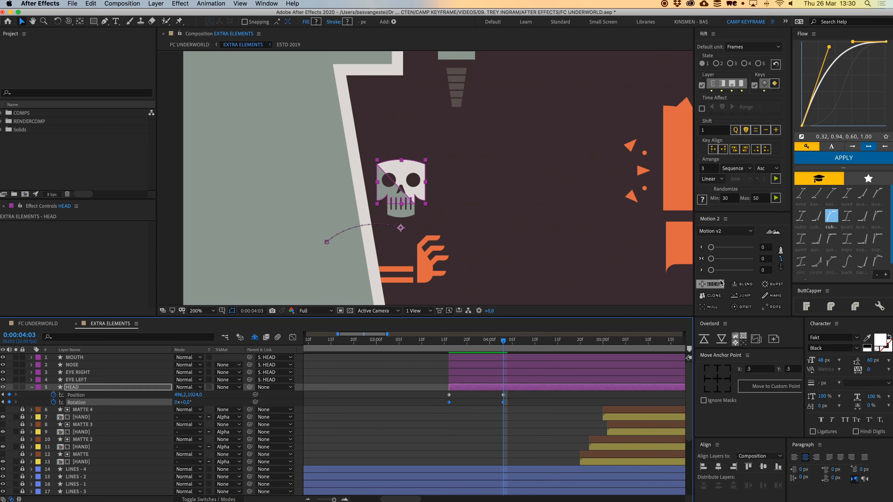
left_click(711, 284)
left_click(487, 415)
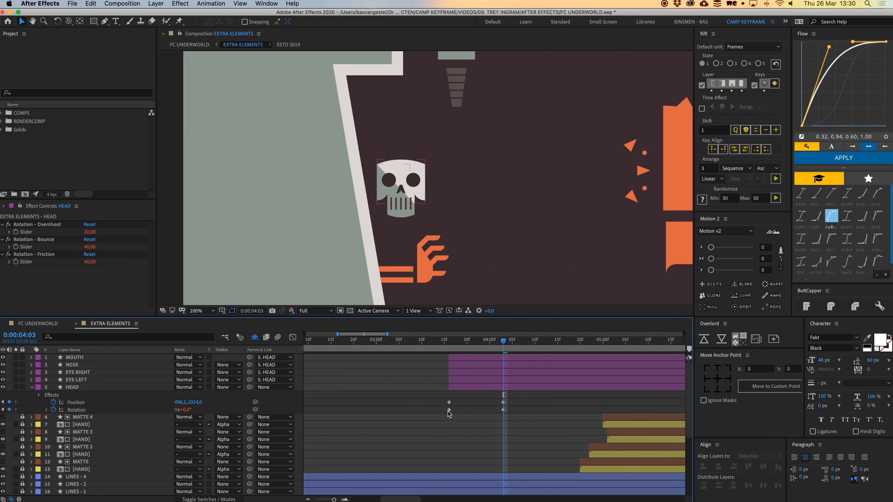
left_click_drag(449, 409, 485, 410)
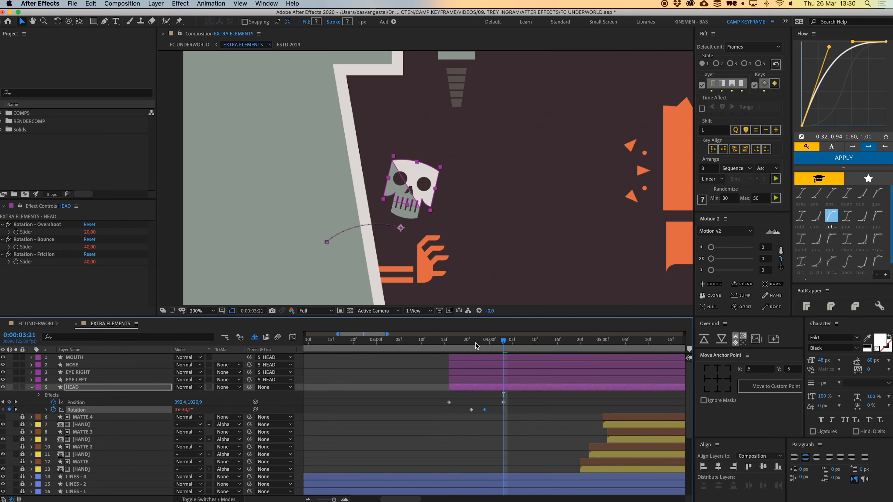
Play back the skull's entrance and overshoot repeatedly from 0:00:03:16, with the HEAD layer's properties collapsed
left_click_drag(476, 346, 451, 346)
key("space")
key("space")
key("space")
key("space")
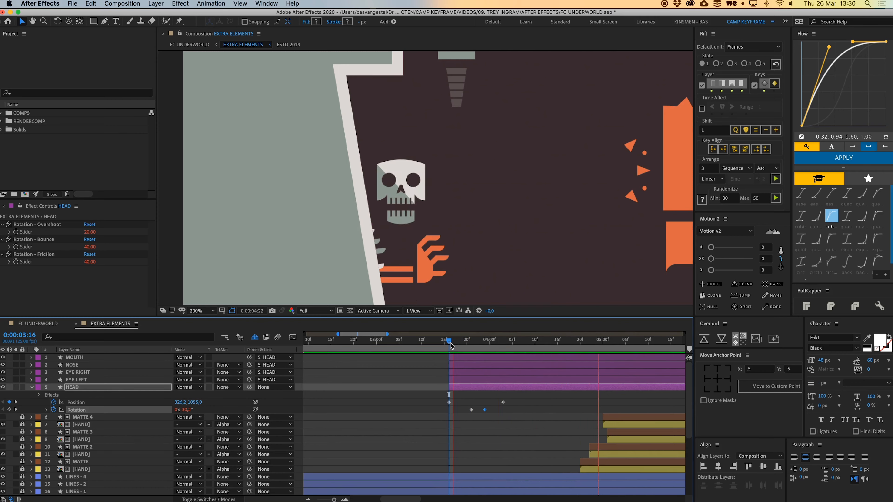
key("space")
key("u")
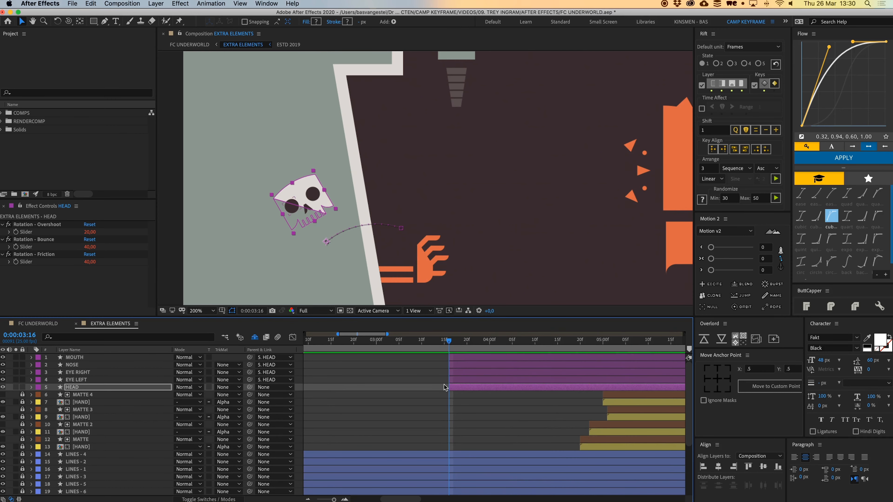
left_click(444, 386)
key("space")
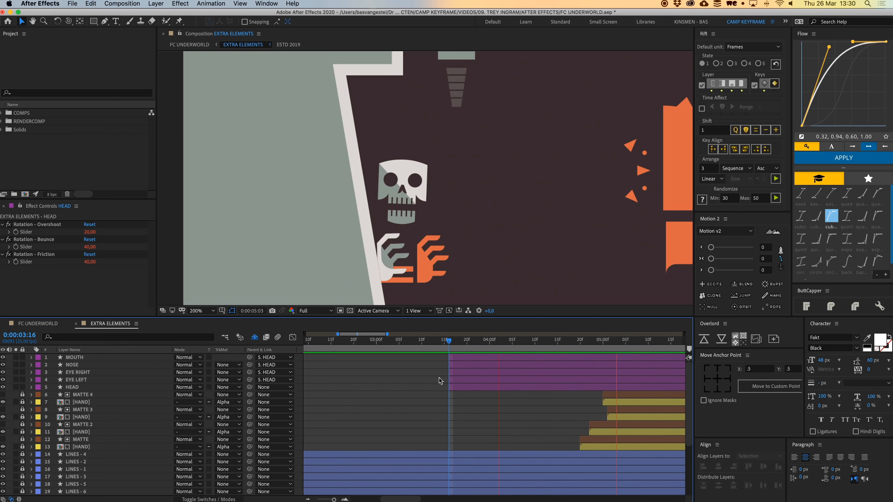
Duplicate the MATTE 4 layer, bring the copy above the MOUTH layer, and shift its start to 0:00:03:16
left_click(78, 395)
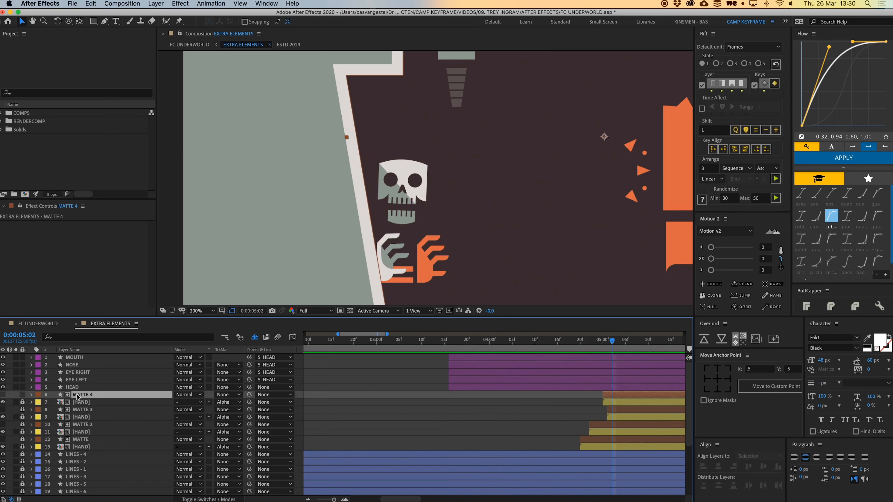
key("super+d")
key("super+shift+bracketright")
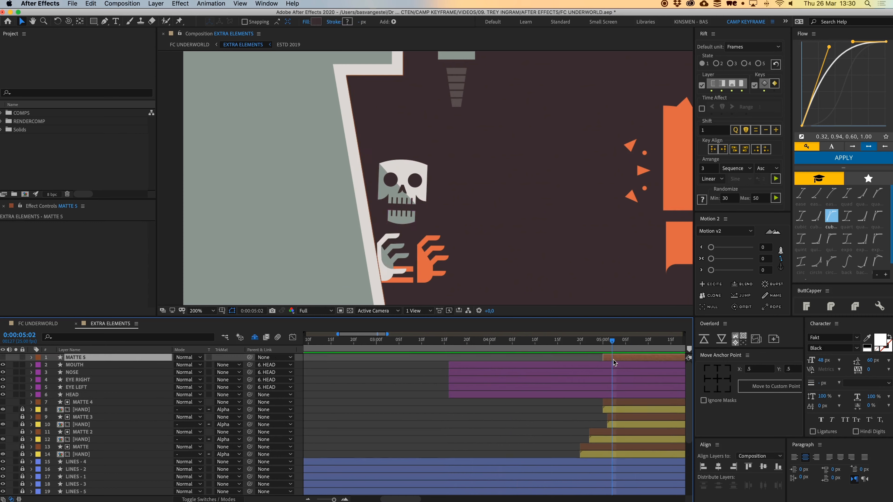
left_click_drag(613, 362, 467, 364)
left_click(92, 366)
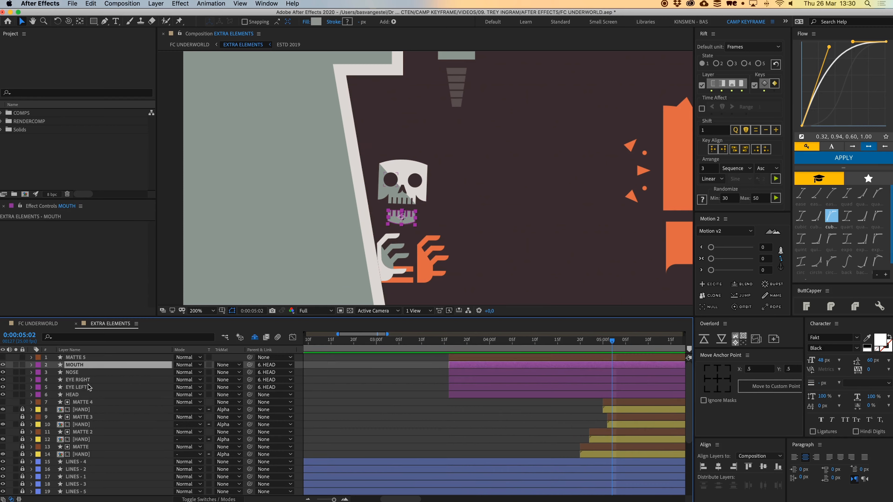
left_click(89, 395, "shift")
key("super+shift+c")
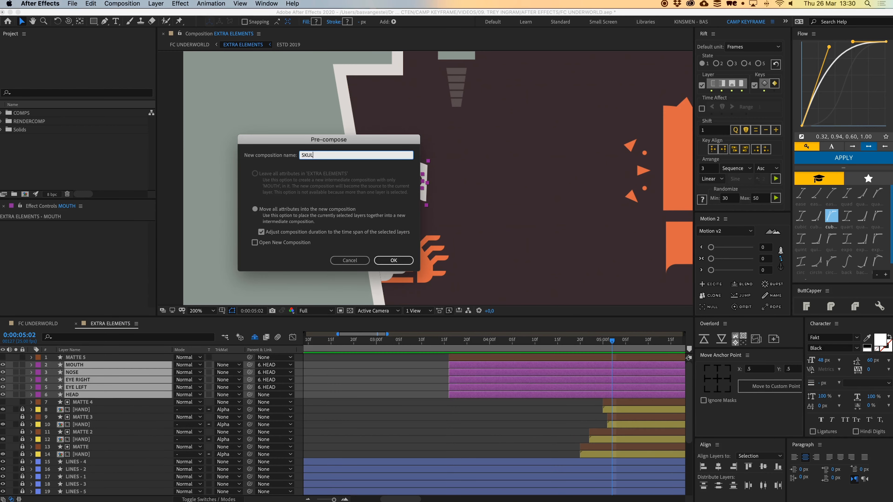
key("Escape")
left_click(418, 371)
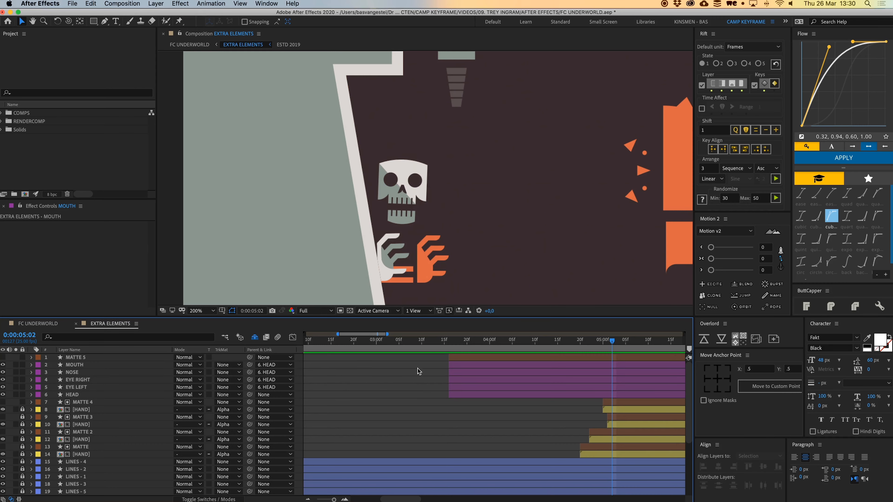
Play on to 0:00:06:21 and inspect the Position of the EYE RIGHT and EYE LEFT layers
key("space")
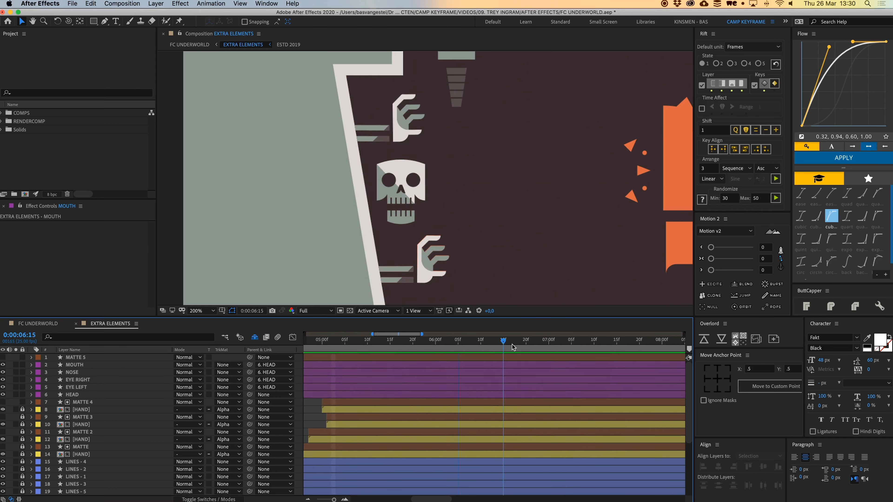
left_click(388, 181)
left_click(414, 181, "shift")
scroll(418, 181, "up", 2)
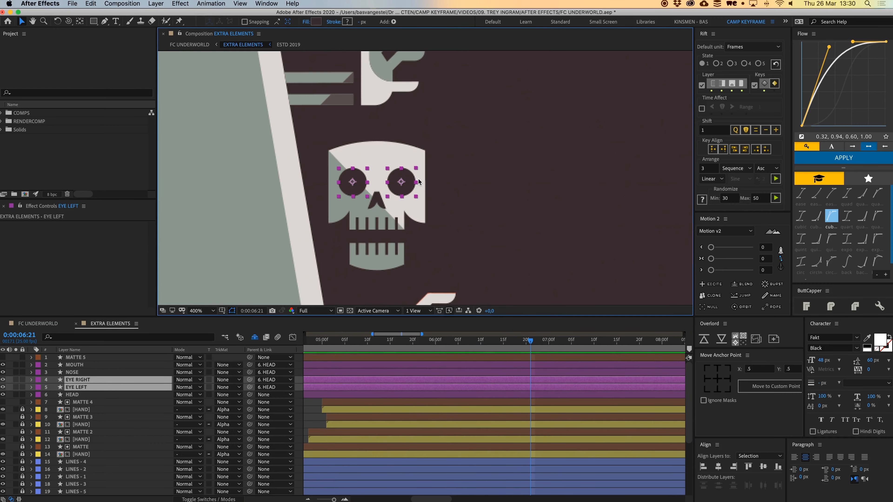
key("p")
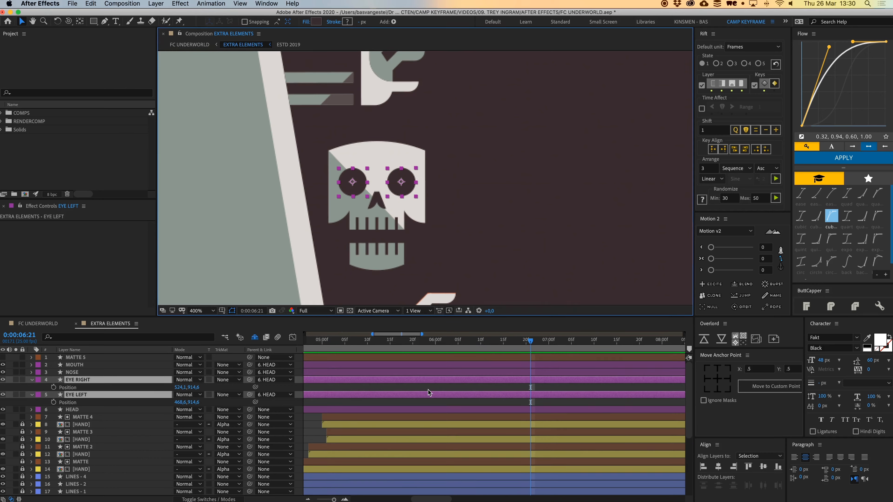
key("p")
key("comma")
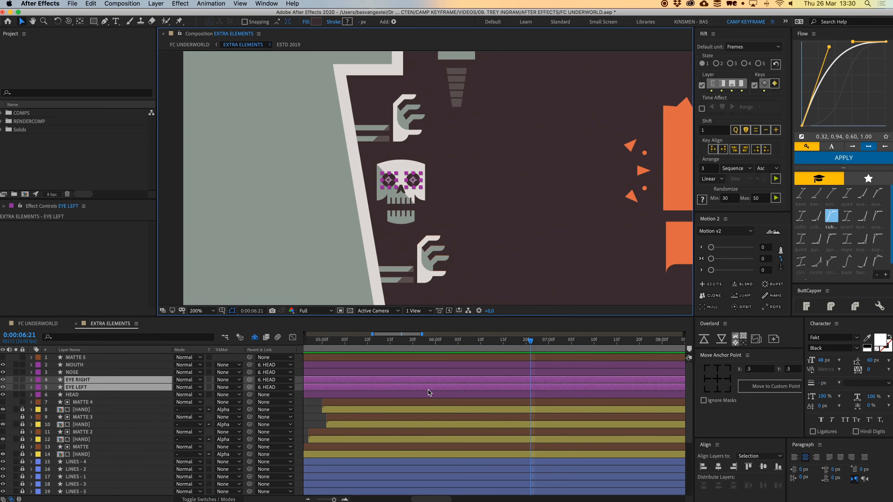
Pre-compose the five skull layers, MOUTH to HEAD, as SKULL FACE MISTER and show the layer switches columns
key("minus")
key("minus")
key("minus")
left_click(386, 394, "shift")
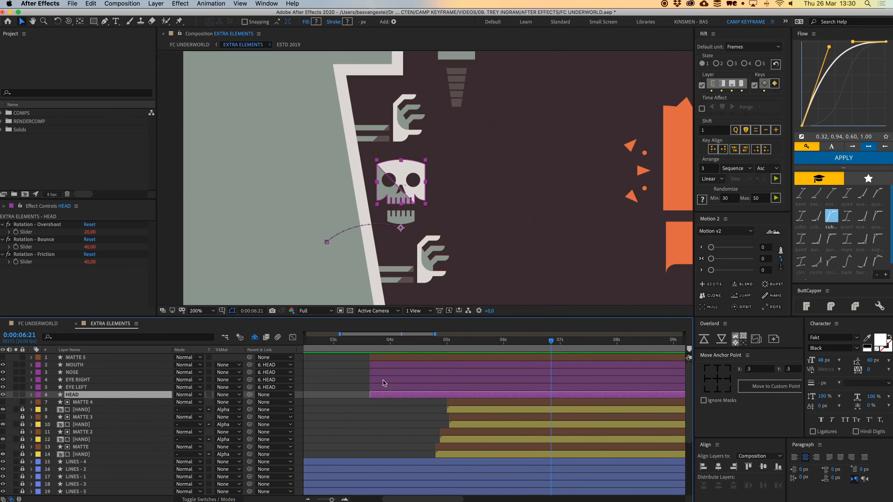
left_click(382, 368, "shift")
key("super+shift+c")
type("SKULL FACE MISTER")
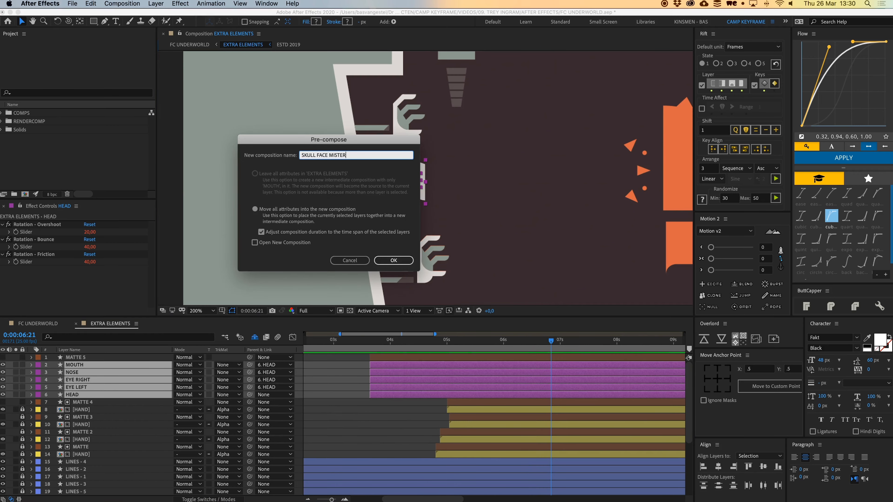
key("Return")
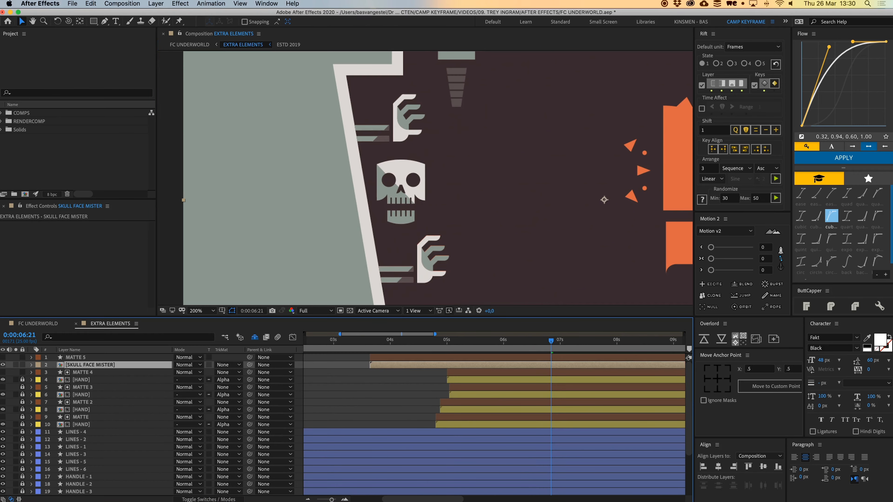
left_click(218, 499)
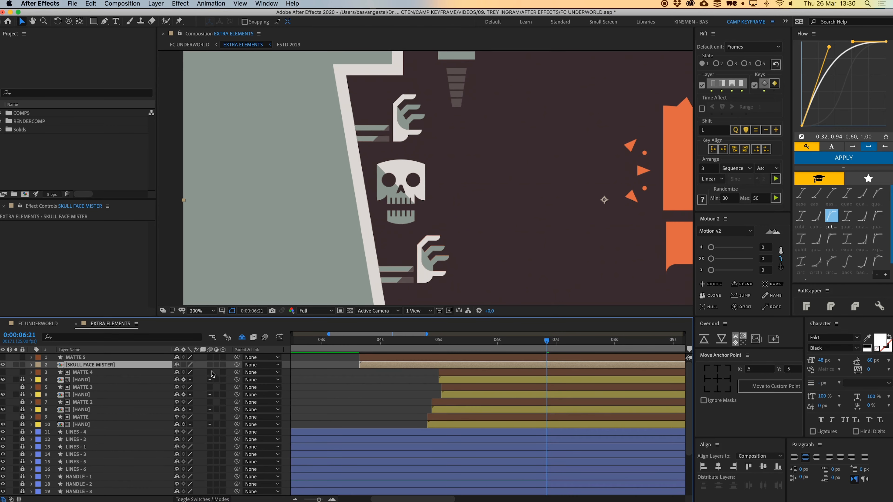
Show the Modes column, set the SKULL FACE MISTER layer's track matte to Alpha Matte "MATTE 5", and preview from 0:00:03:16
right_click(190, 352)
mouse_move(211, 378)
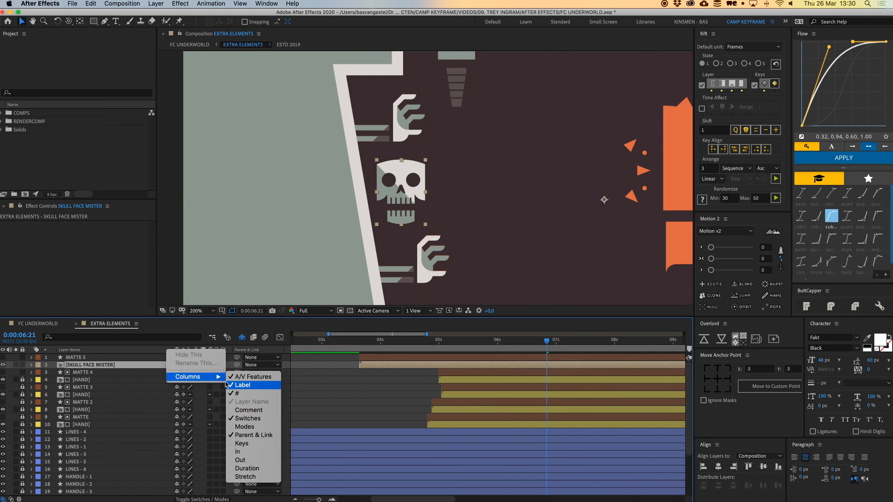
left_click(254, 426)
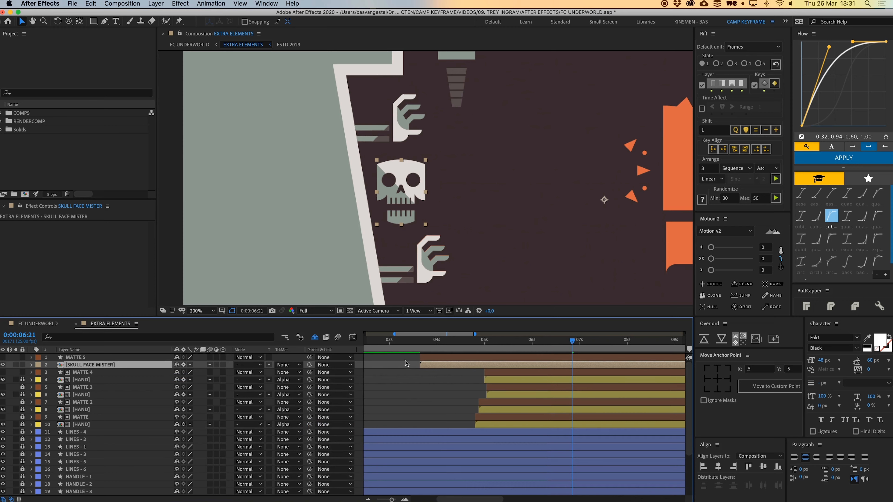
left_click(288, 369)
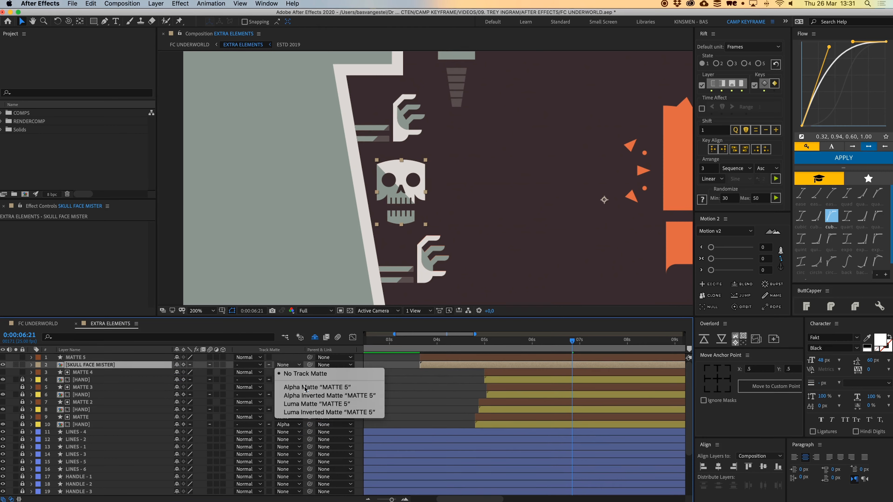
left_click(293, 378)
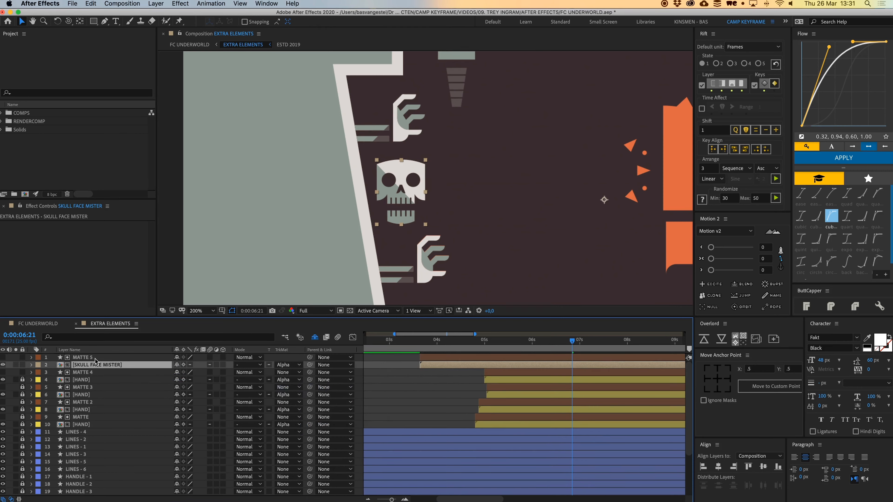
left_click(418, 376)
left_click_drag(572, 341, 421, 347)
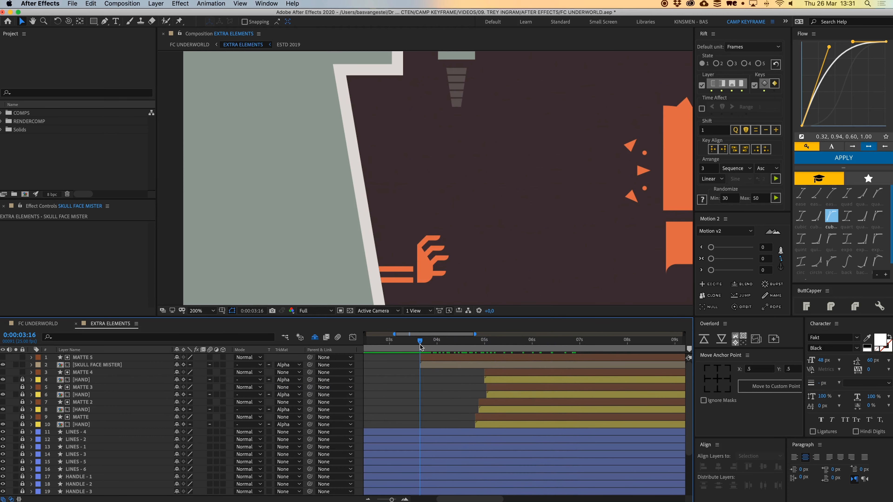
key("space")
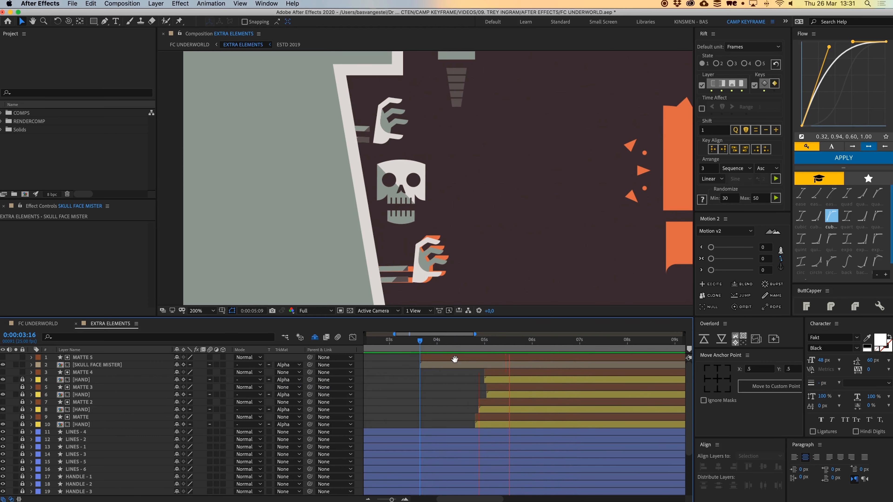
In the SKULL FACE MISTER composition, shift the mouth's Position keyframes slightly later and preview the result in EXTRA ELEMENTS
double_click(459, 365)
key("u")
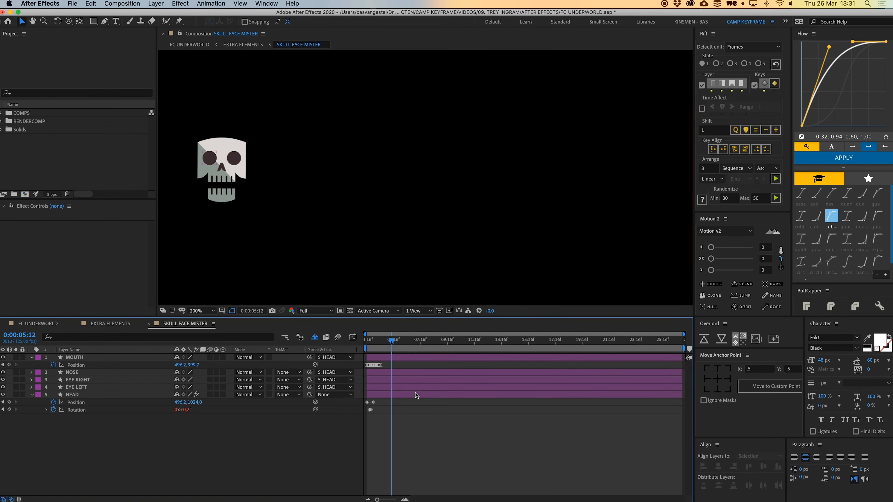
mouse_move(387, 365)
left_mouse_down()
mouse_move(364, 369)
mouse_move(380, 367)
left_mouse_up()
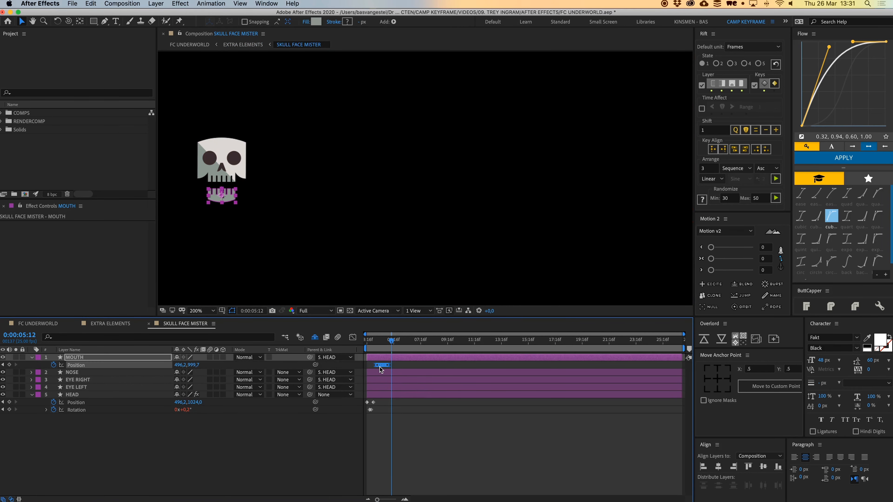
left_click(127, 325)
left_click_drag(455, 341, 428, 342)
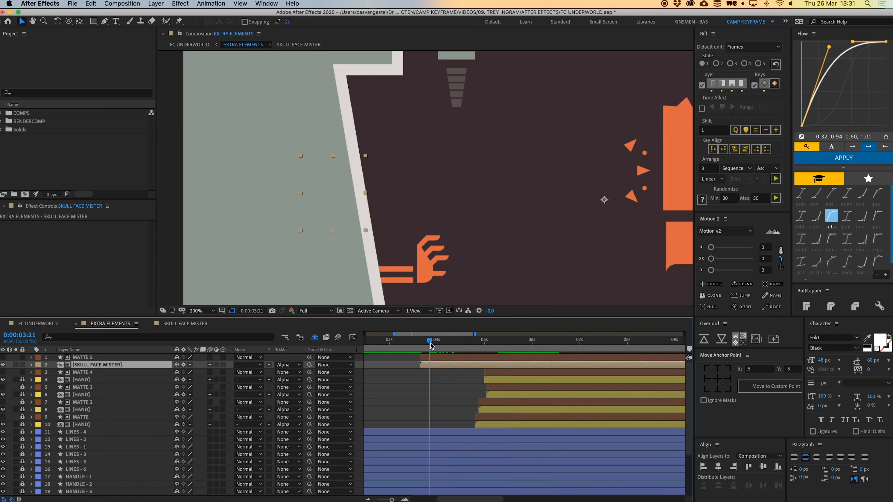
key("space")
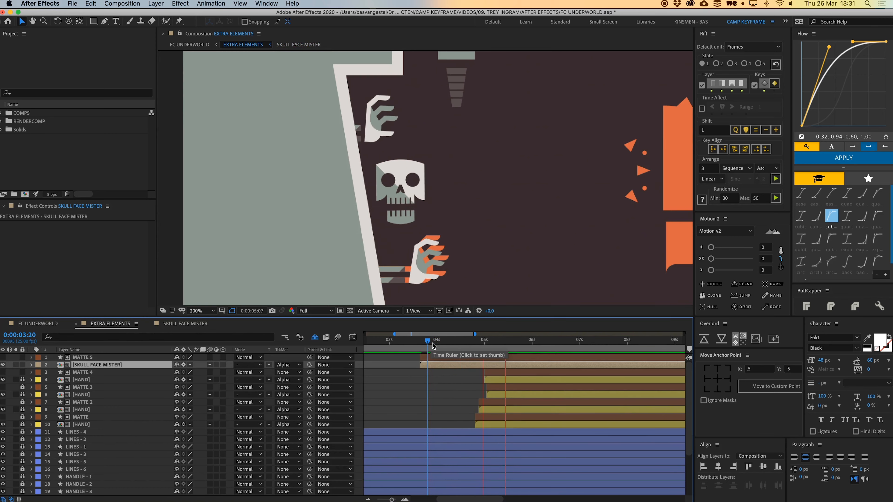
Repeat the mouth's Position keyframes at intervals up to about 0:00:18:13 in SKULL FACE MISTER, and close that composition
double_click(459, 365)
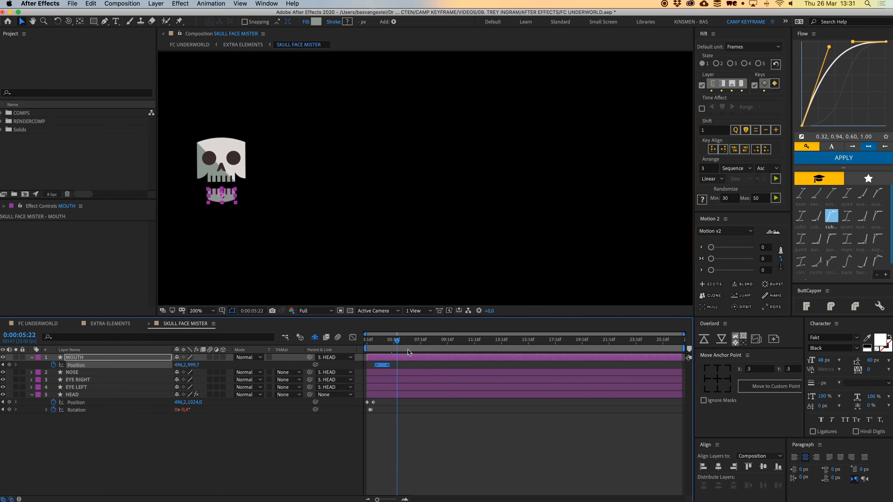
left_click_drag(398, 341, 569, 345)
key("super+v")
key("super+v")
key("super+v")
key("super+v")
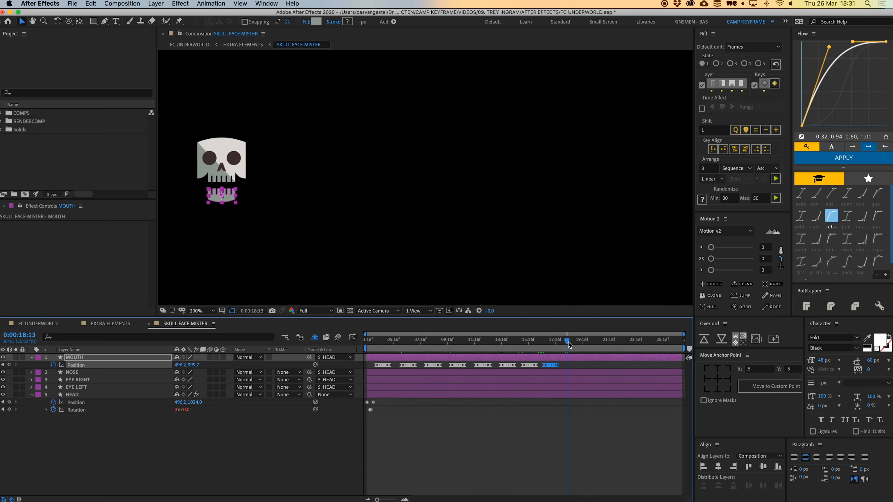
key("super+v")
left_click(504, 443)
key("super+w")
Shift MATTE 5 and SKULL FACE MISTER together to start at about 0:00:04:19, and preview the skull's entrance
left_click_drag(430, 360, 469, 343)
left_click(490, 344)
key("space")
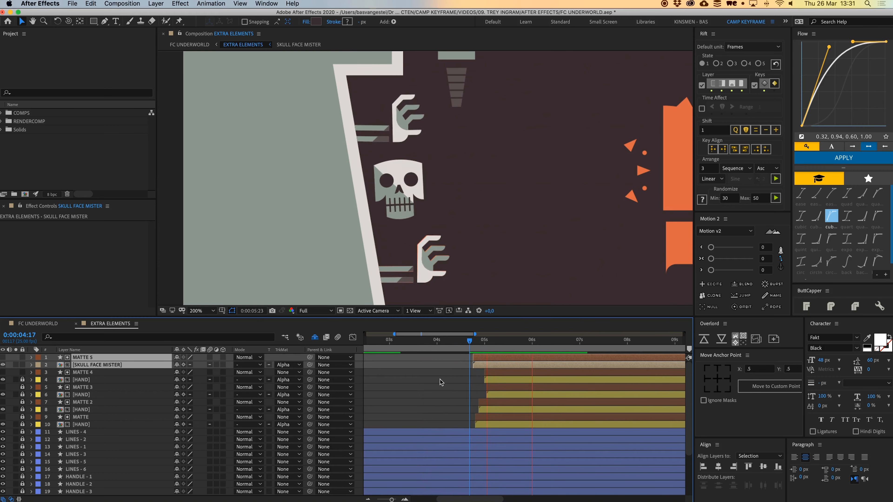
key("space")
left_click(441, 386)
left_click(473, 344)
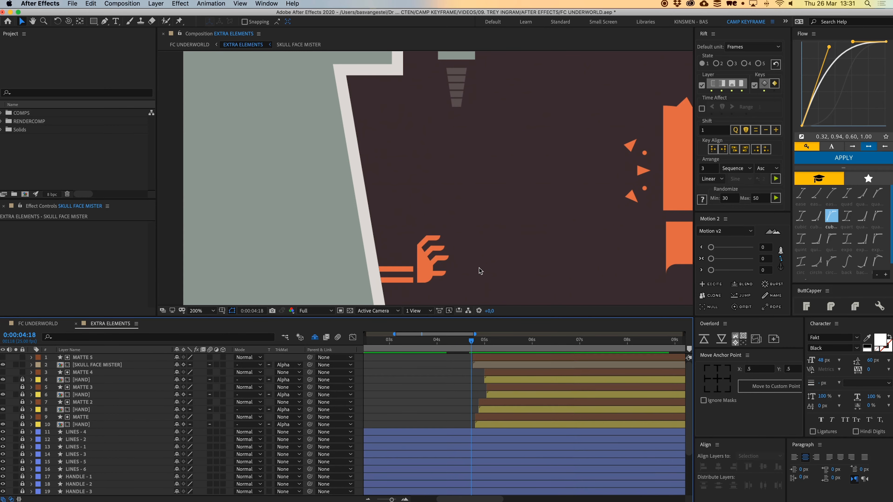
Duplicate the SKULL FACE MISTER layer together with its MATTE 5 layer
scroll(480, 271, "down", 1)
left_click_drag(518, 274, 456, 281)
left_click_drag(483, 344, 612, 347)
left_click(586, 367)
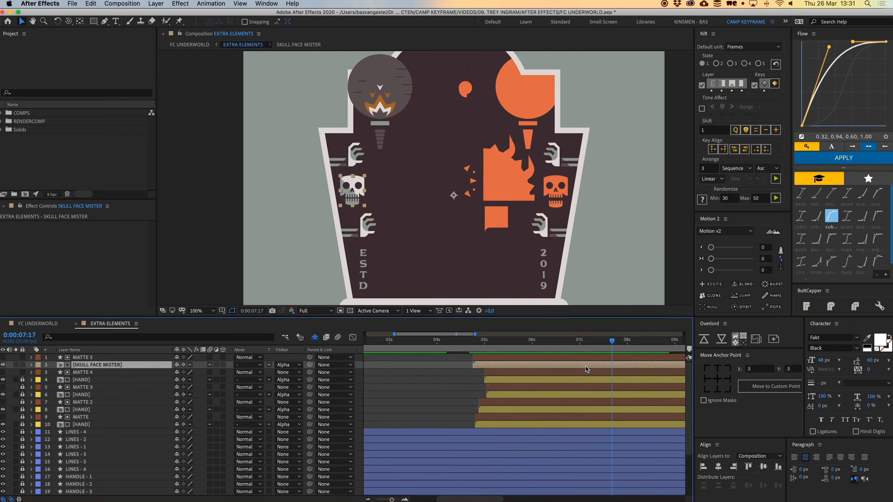
left_click(500, 359, "shift")
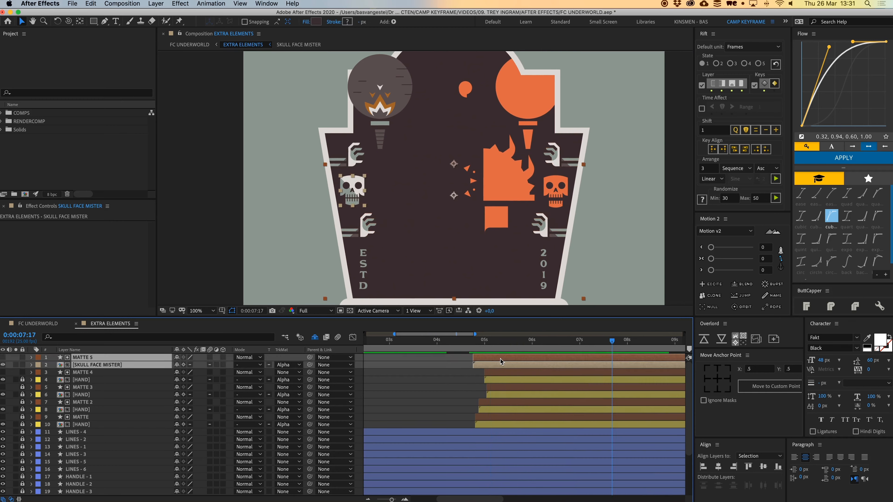
key("super+d")
Flip the duplicated skull layer horizontally to mirror it onto the opposite side of the tombstone
left_click(492, 365)
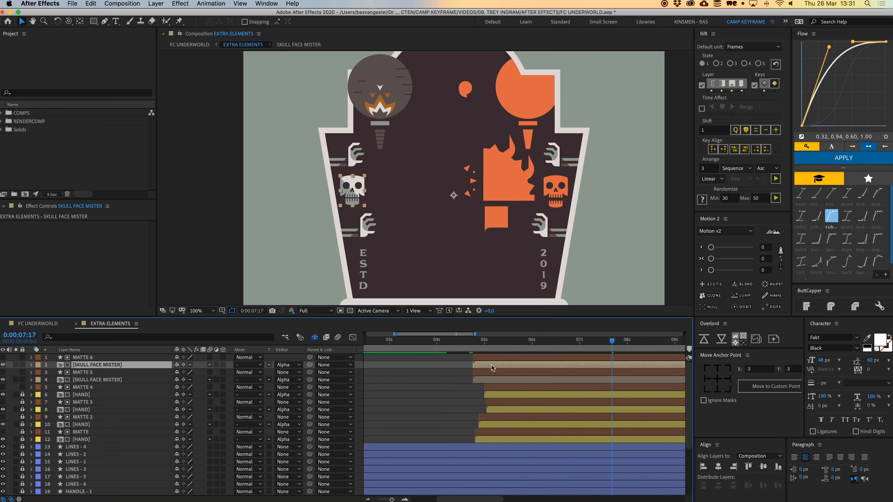
left_click_drag(498, 237, 461, 238)
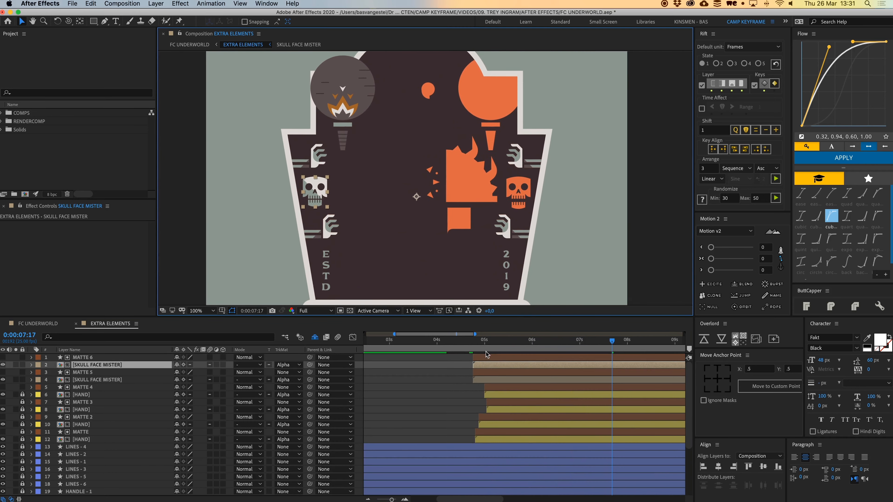
right_click(318, 199)
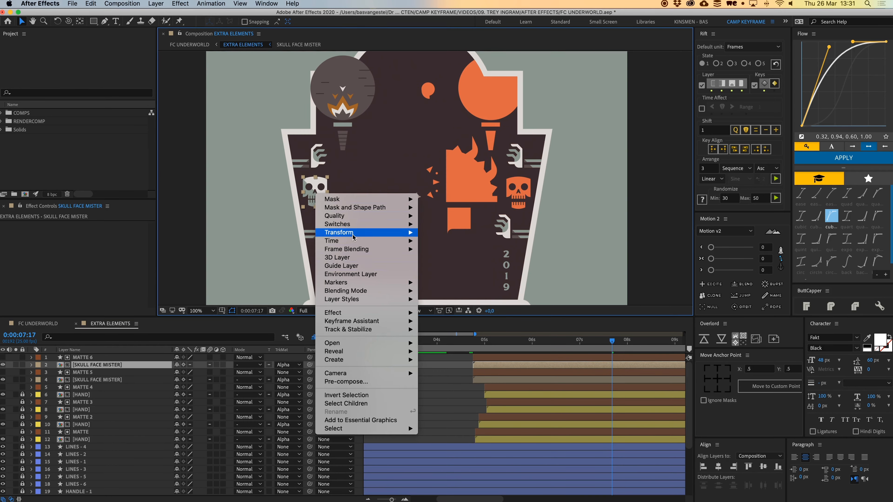
mouse_move(358, 234)
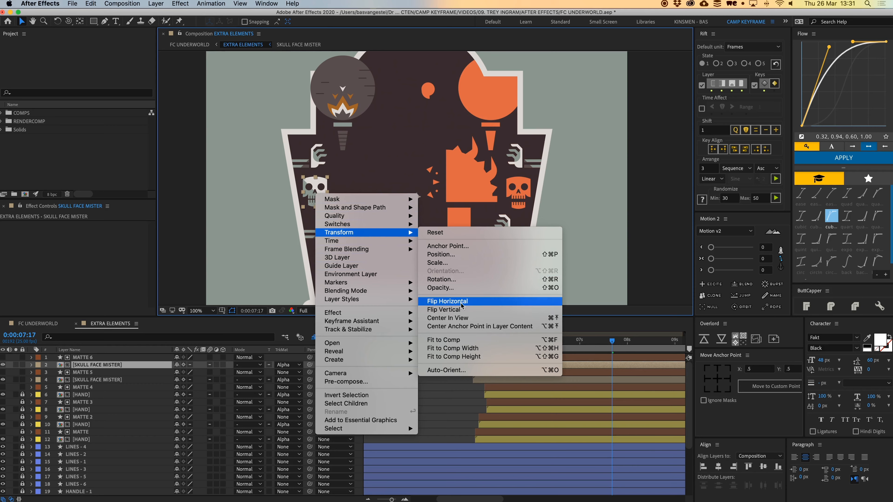
left_click(447, 301)
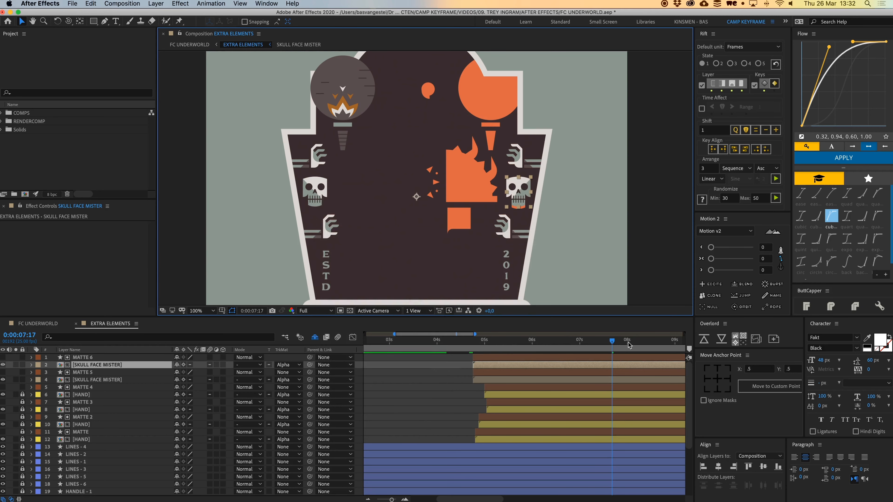
scroll(628, 345, "right", 5)
left_click_drag(475, 344, 514, 348)
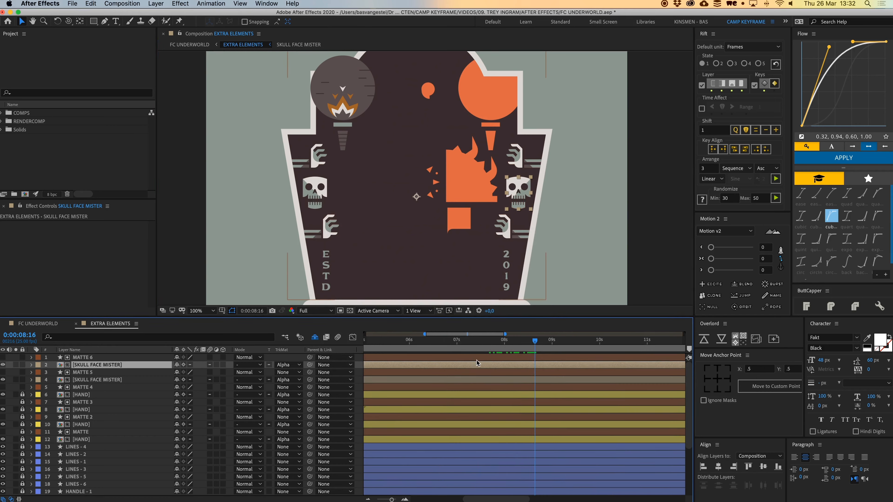
Try to offset MATTE 6 and the mirrored skull slightly later in time, preview it, and undo the shift
key("minus")
left_click(451, 358, "shift")
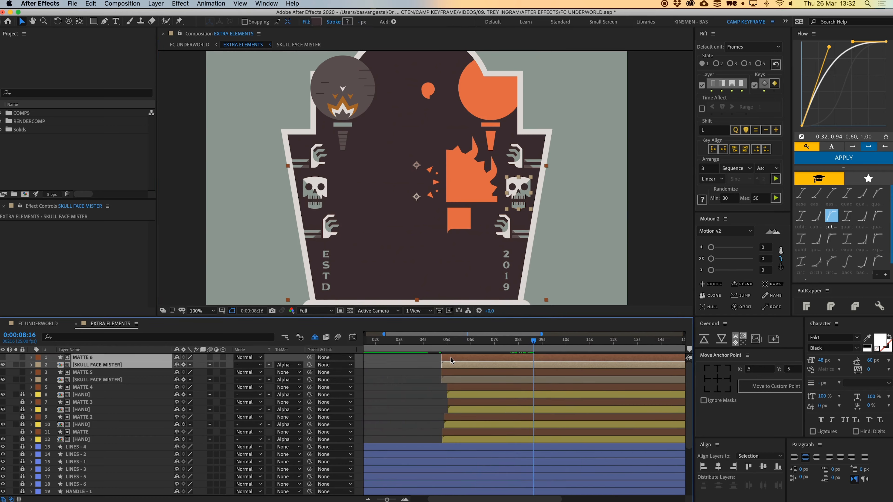
left_click_drag(451, 358, 438, 348)
left_click(440, 361)
key("space")
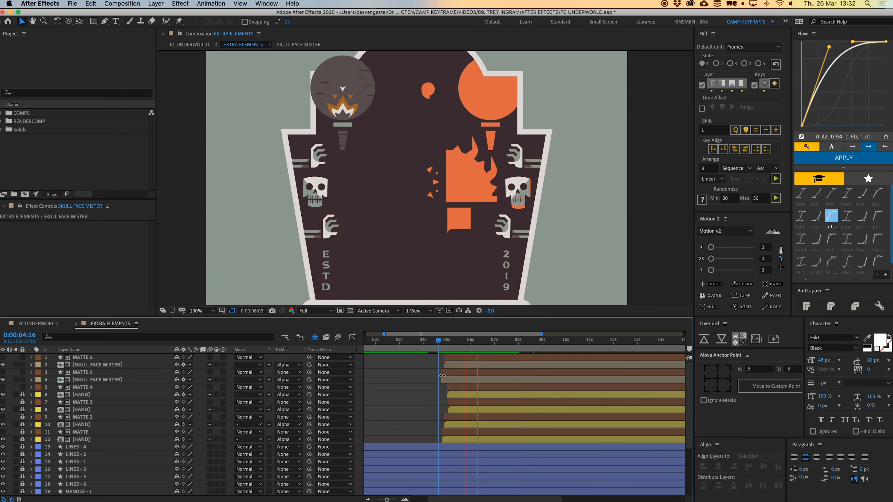
key("space")
scroll(450, 381, "up", 1)
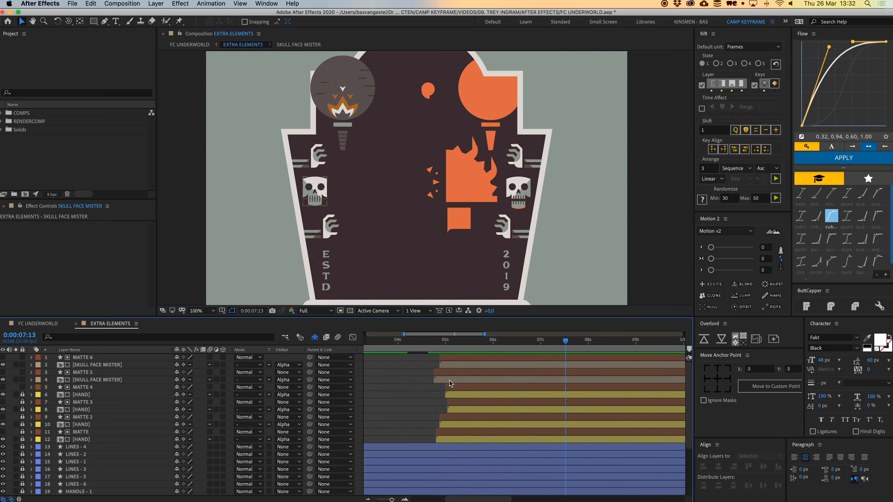
key("super+z")
Preview both skulls entering at the same time, starting from about 0:00:04:19
left_click_drag(441, 344, 434, 345)
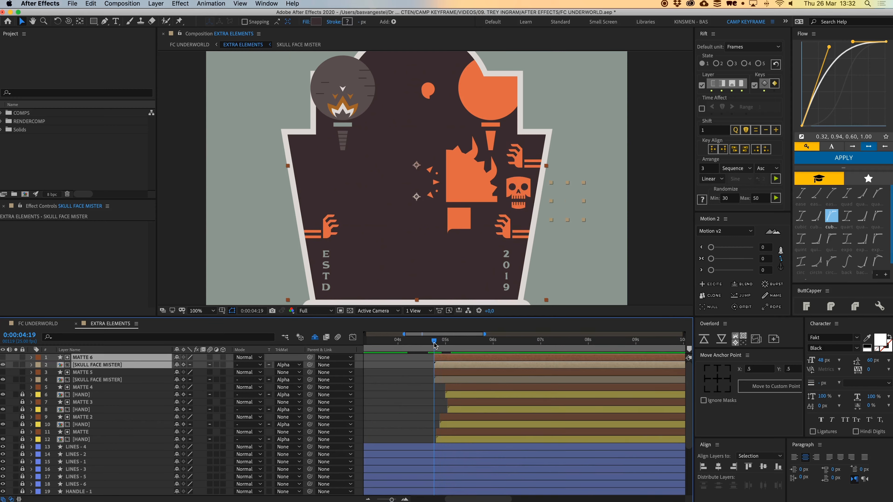
left_click(408, 376)
key("space")
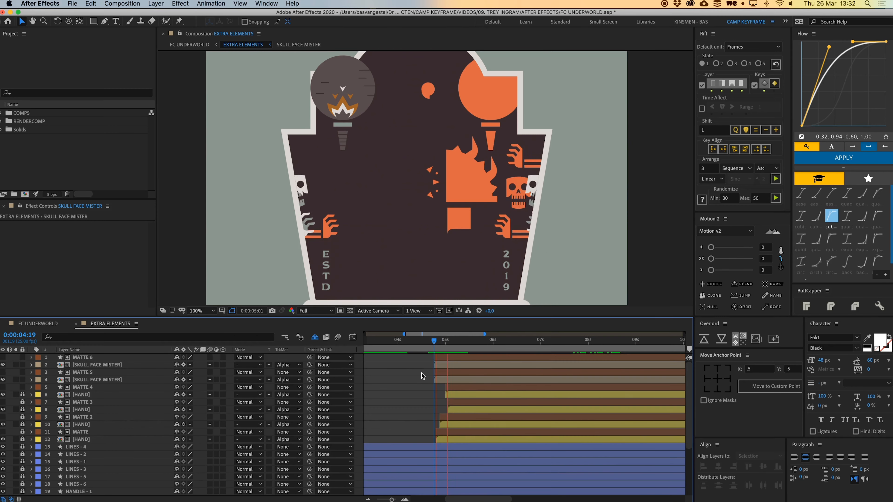
left_click(432, 343)
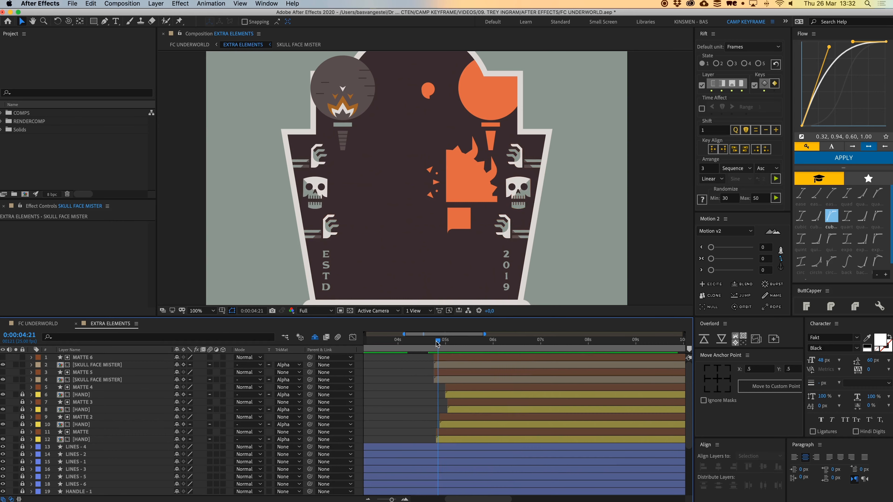
key("space")
Shift MATTE 6 and the mirrored skull about one frame later than the original pair, and preview the offset
left_click(447, 367)
left_click(441, 358, "shift")
scroll(436, 364, "up", 4)
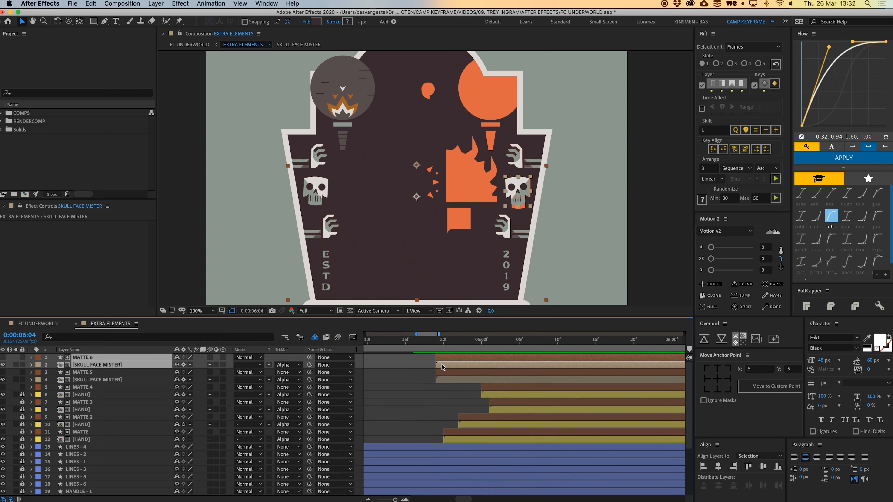
left_click_drag(442, 365, 431, 344)
scroll(449, 359, "down", 2)
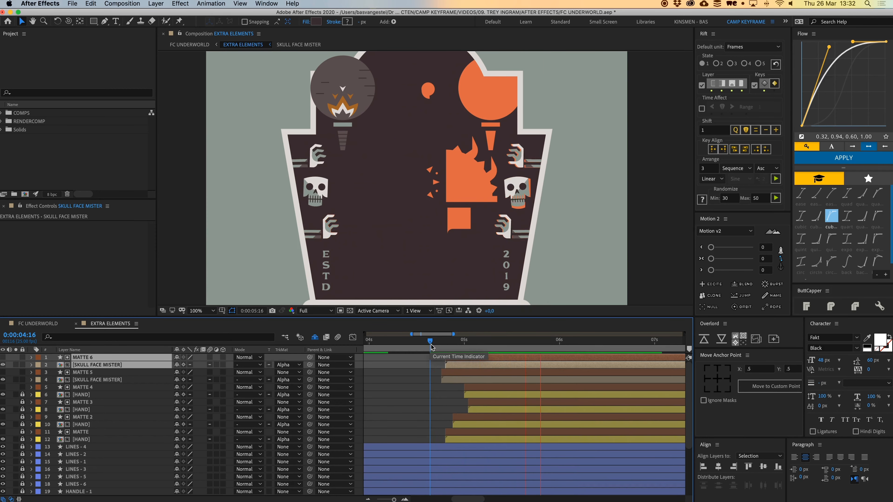
key("space")
left_click(416, 374)
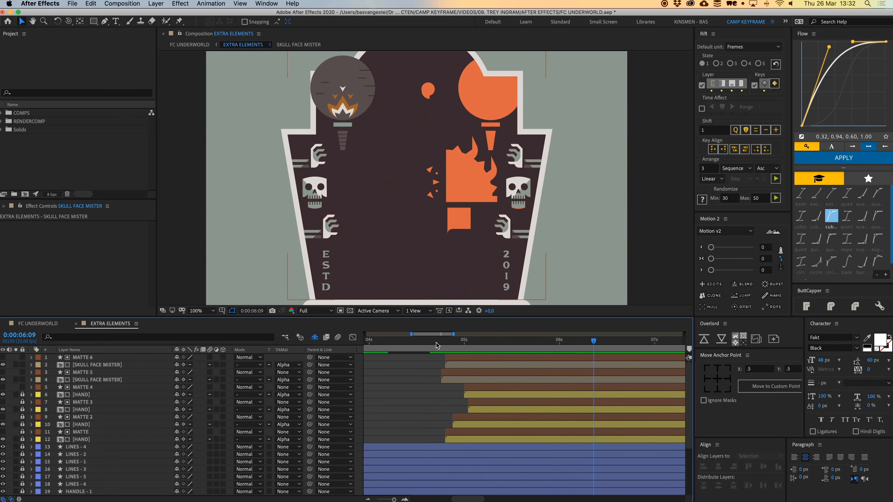
Save the project and lock the MATTE 4 layer
key("super+s")
key("h")
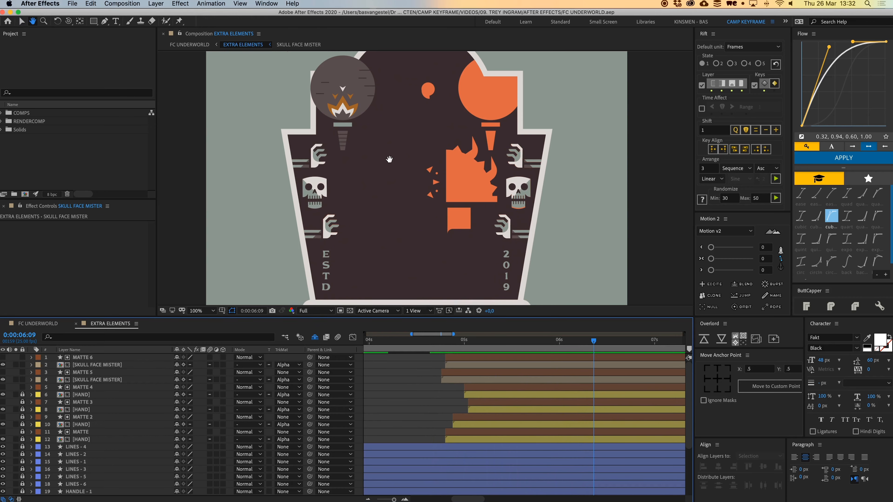
left_click_drag(389, 159, 449, 242)
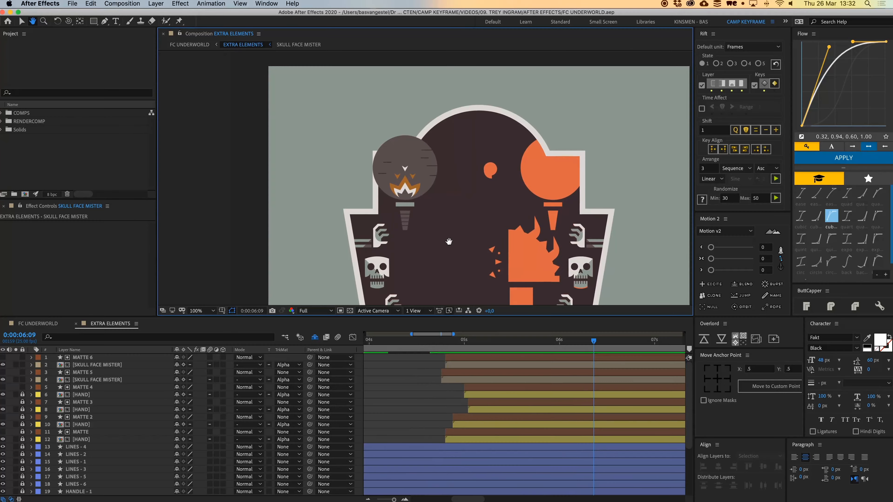
key("v")
left_click(22, 387)
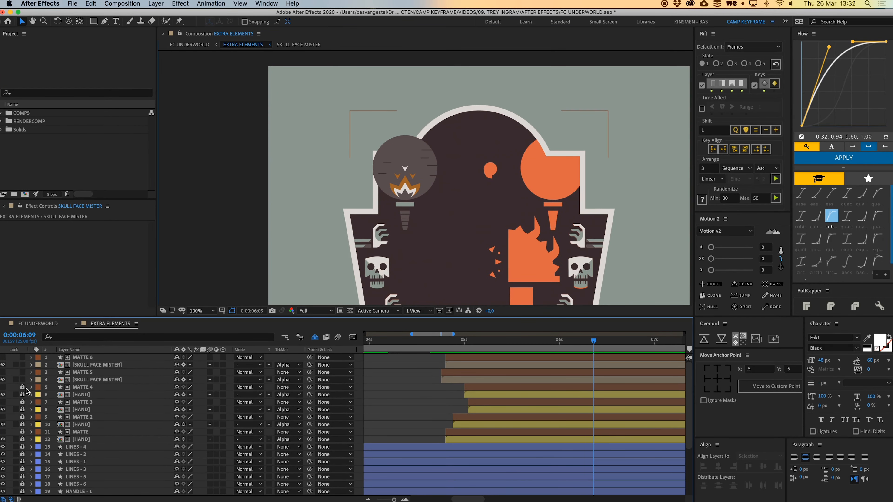
scroll(73, 408, "down", 5)
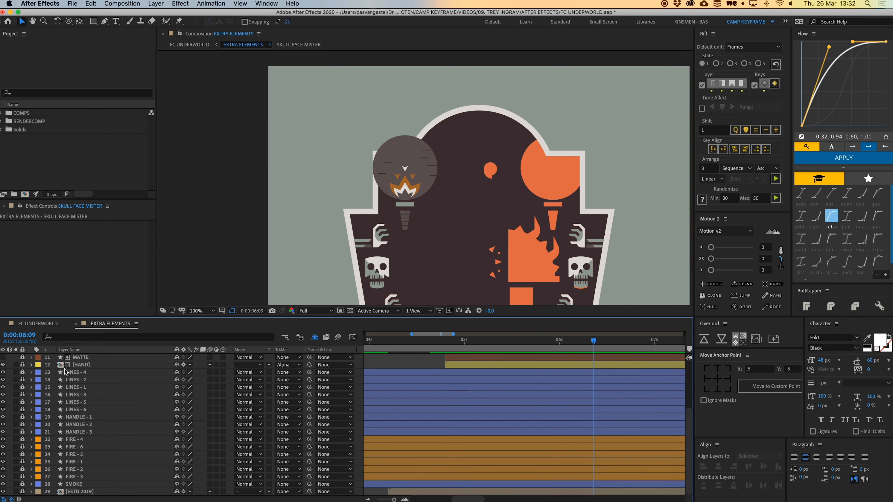
Examine the left torch's smoke, fire, handle and line layers to identify its parts, and get a close view of the handle
left_click(75, 485)
left_click(80, 476)
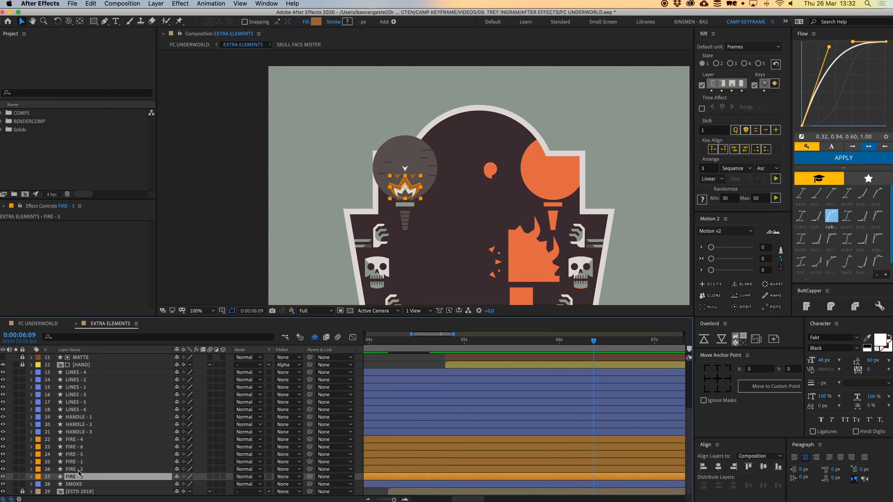
left_click(79, 439, "shift")
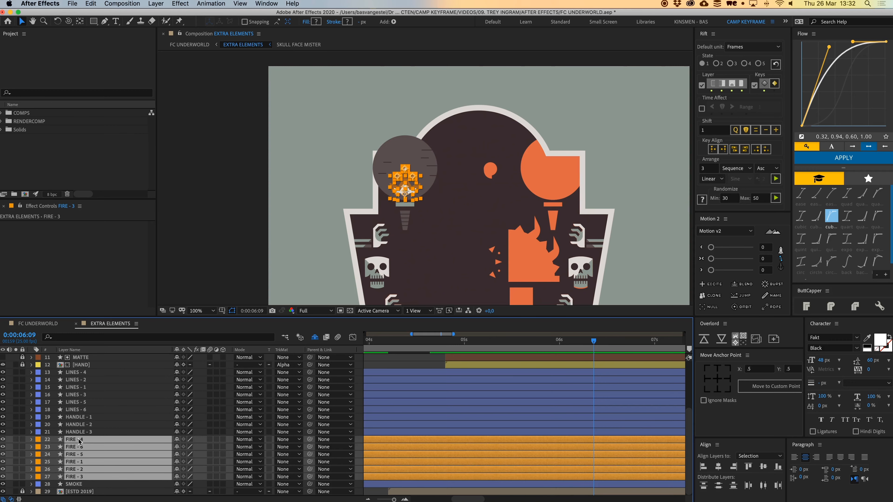
left_click(85, 419)
left_click(85, 409)
left_click(84, 373, "shift")
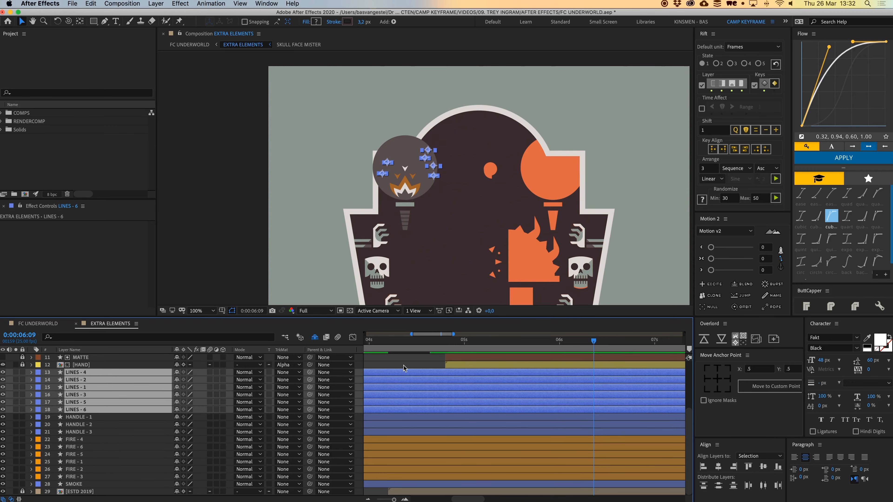
left_click(429, 250)
left_click_drag(429, 249, 389, 224)
key("period")
key("period")
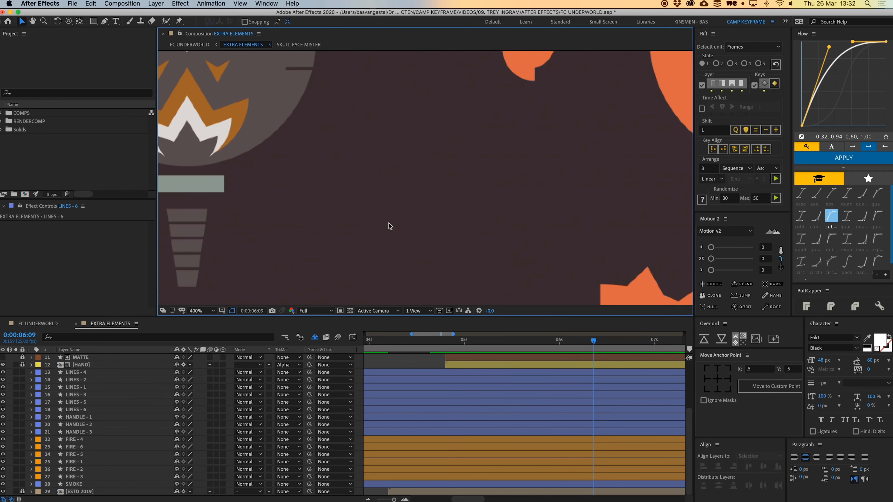
Try to move the tapered torch handle (HANDLE - 2) aside, and undo the move
left_click_drag(291, 227, 558, 188)
left_click_drag(454, 242, 357, 206)
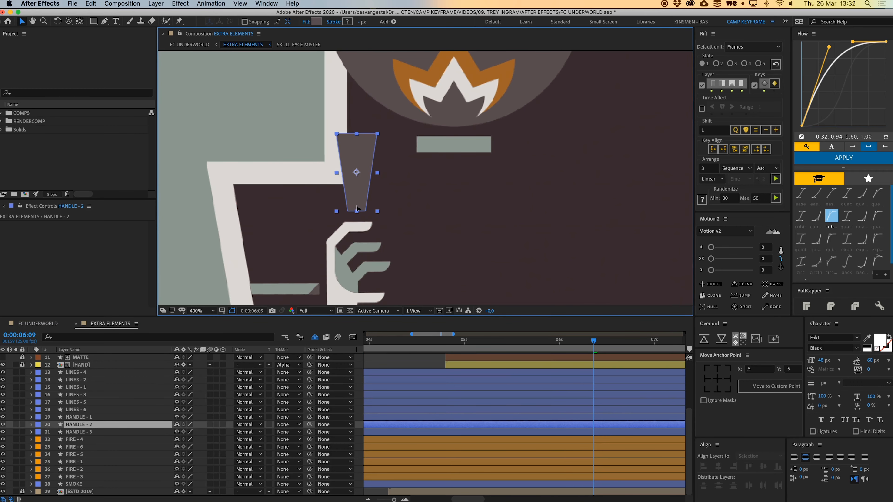
key("super+z")
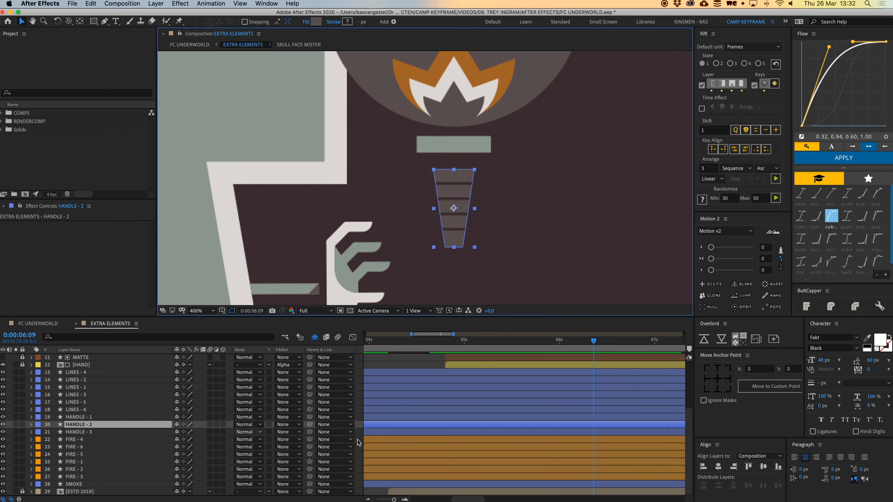
Examine the six LINES layers and the three HANDLE layers to see which torch part each one forms
left_click(83, 409)
left_click(82, 372, "shift")
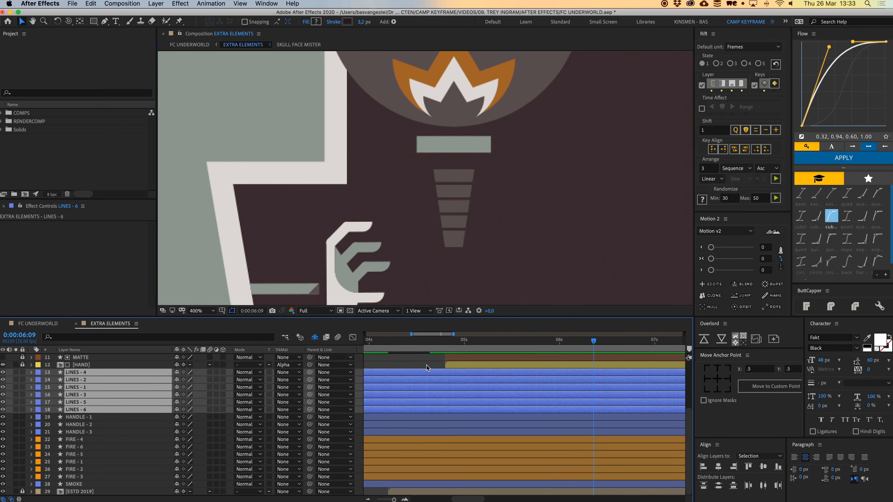
left_click(530, 138)
left_click_drag(530, 137, 524, 208)
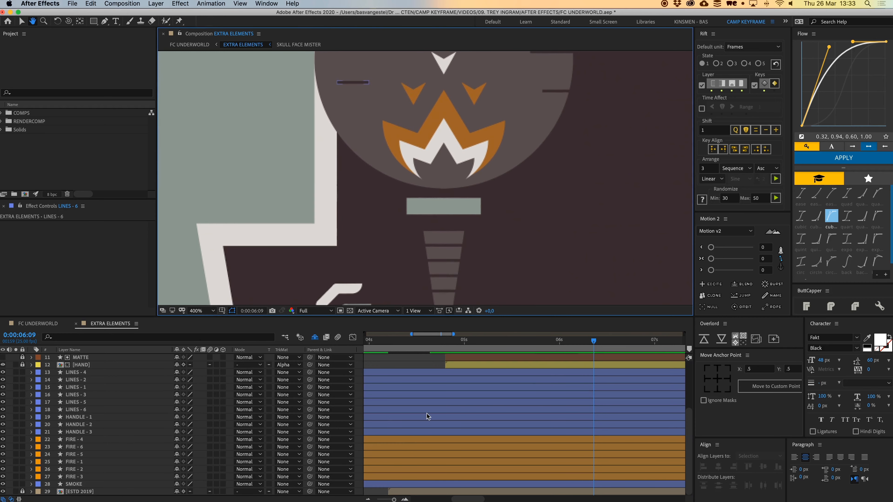
key("v")
left_click(81, 424)
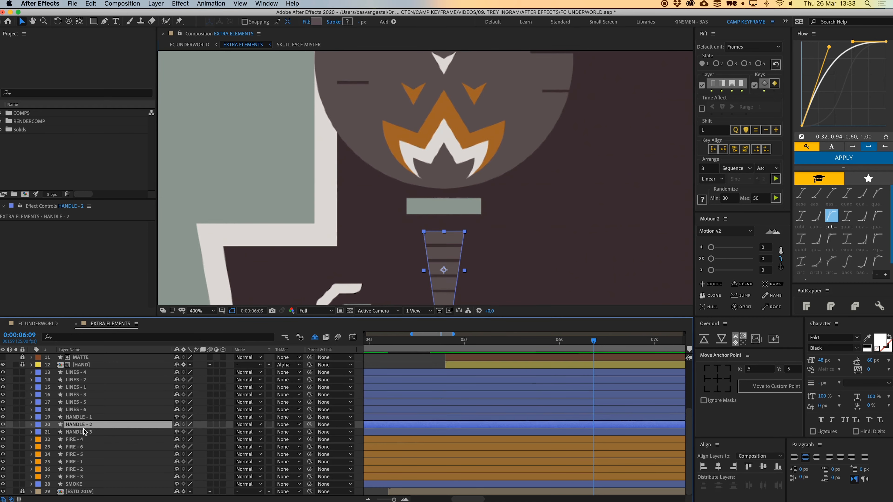
scroll(506, 224, "down", 3)
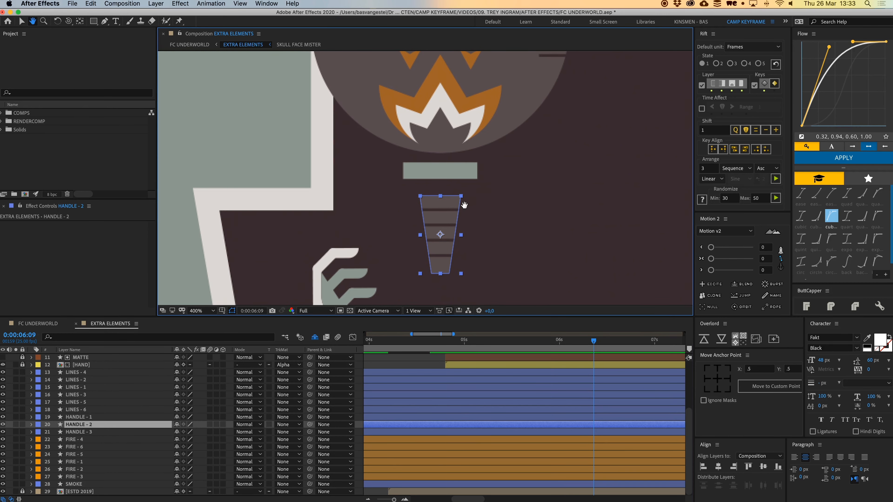
left_click(80, 432)
left_click(84, 417)
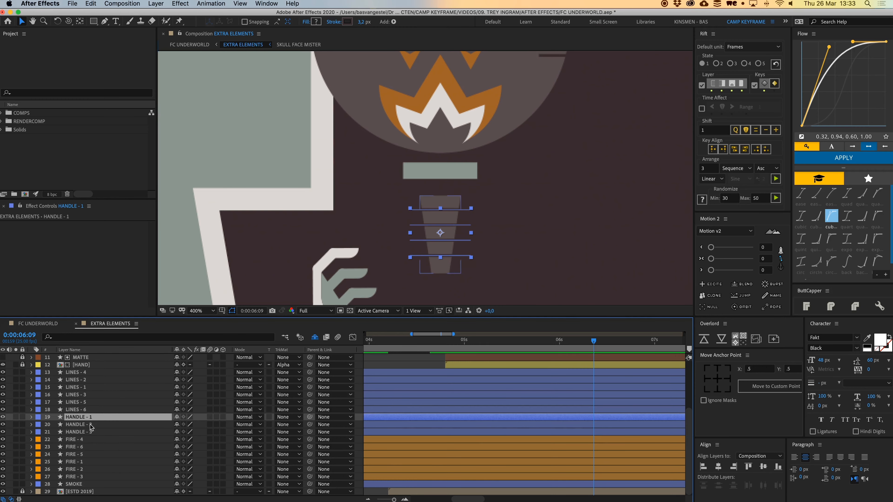
left_click(90, 426)
scroll(485, 255, "down", 2)
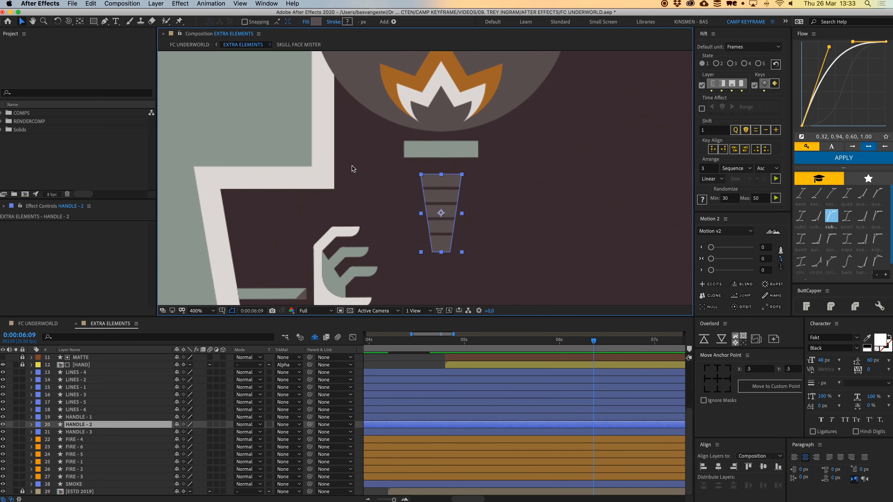
Keyframe the HANDLE - 2 path at 0:00:06:09, and collapse its upper points onto its base at 0:00:05:24
left_click(33, 424)
left_click(39, 432)
left_click(47, 440)
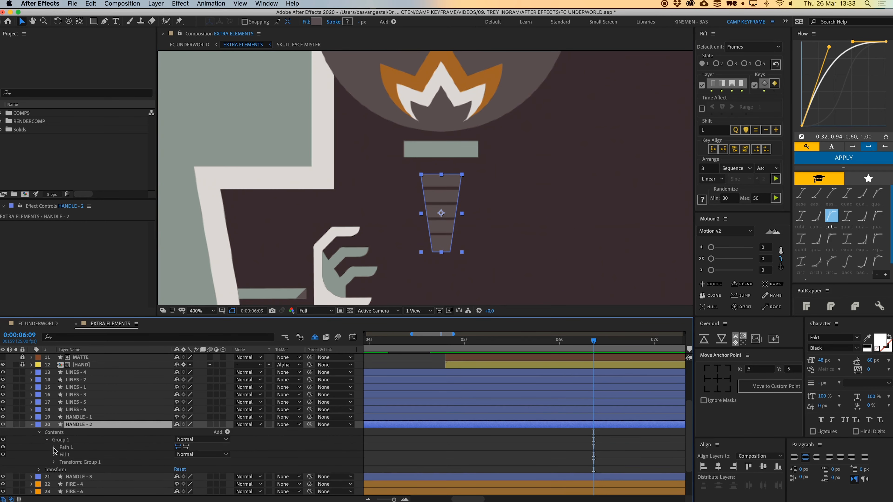
left_click(55, 447)
left_click(69, 454)
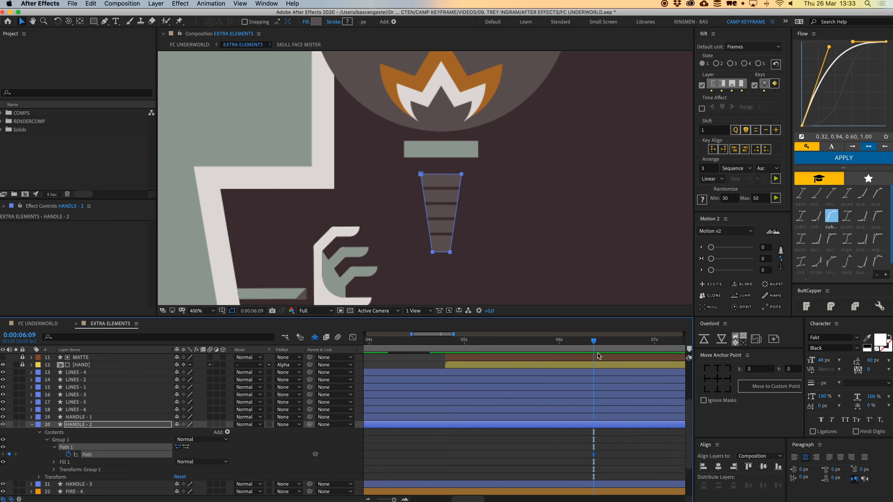
left_click_drag(598, 353, 557, 346)
left_click_drag(408, 165, 453, 252)
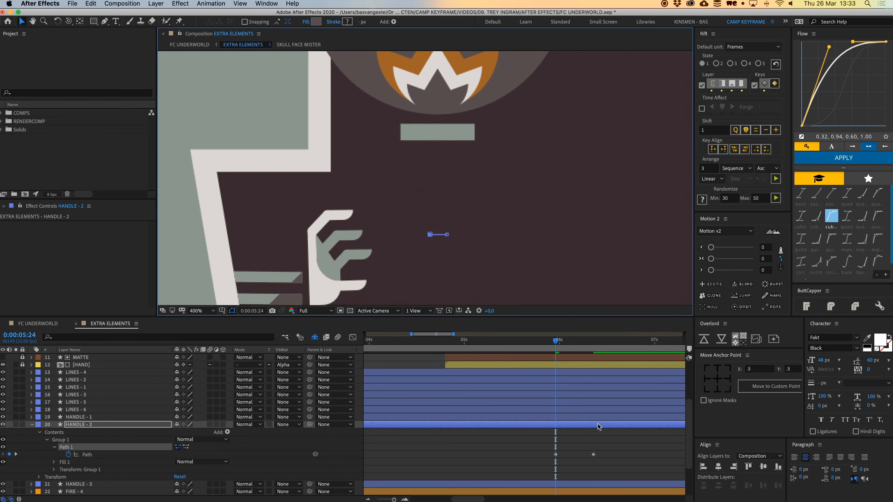
Trim the start of HANDLE - 2, HANDLE - 1 and all six LINES layers to 0:00:05:24
mouse_move(558, 342)
left_mouse_down()
mouse_move(576, 342)
mouse_move(557, 343)
left_mouse_up()
key("alt+[")
scroll(571, 363, "right", 5)
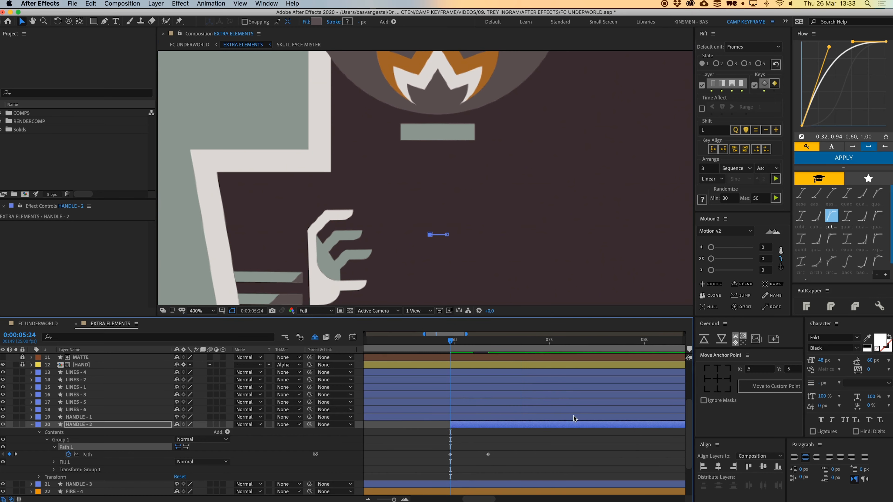
left_click(573, 417)
left_click(482, 373, "shift")
key("alt+[")
Apply the Flow easing curve 0.32, 0.94, 0.60, 1.00 to both HANDLE - 2 path keyframes and preview the growth
left_click_drag(439, 447, 525, 466)
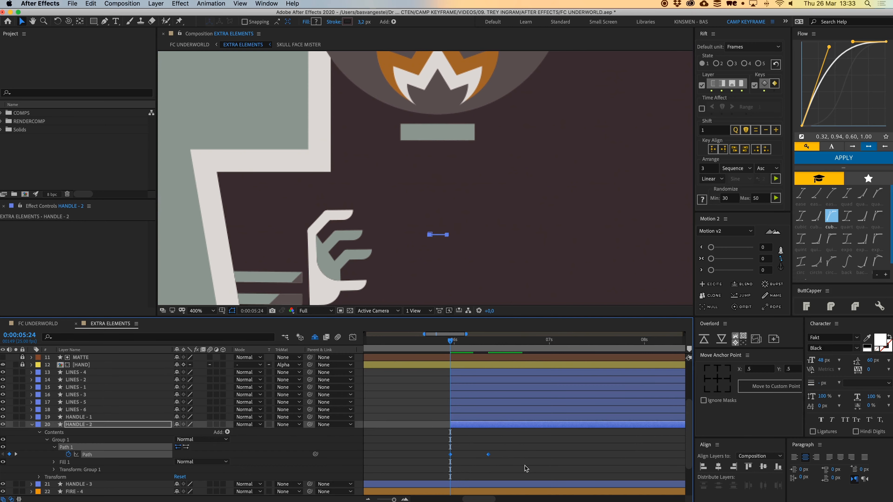
left_click(856, 158)
left_click(524, 460)
key("space")
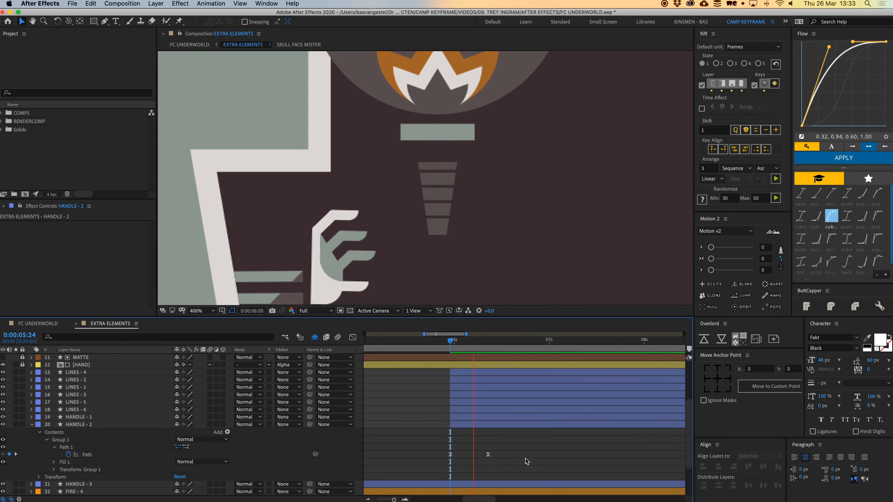
key("space")
Move the last HANDLE - 2 path keyframe to about 0:00:06:17, reapply the Flow curve, and preview from 0:00:05:21
left_click_drag(488, 455, 519, 456)
left_click_drag(542, 461, 444, 445)
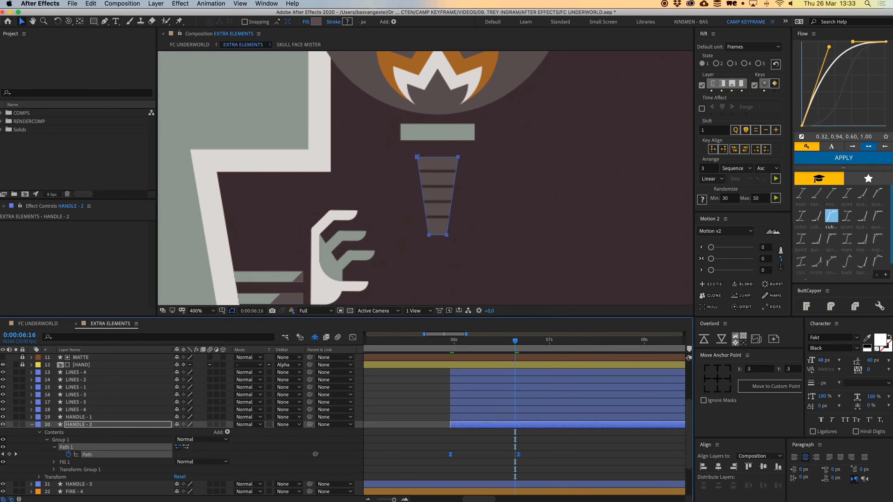
left_click(844, 158)
left_click(438, 344)
key("space")
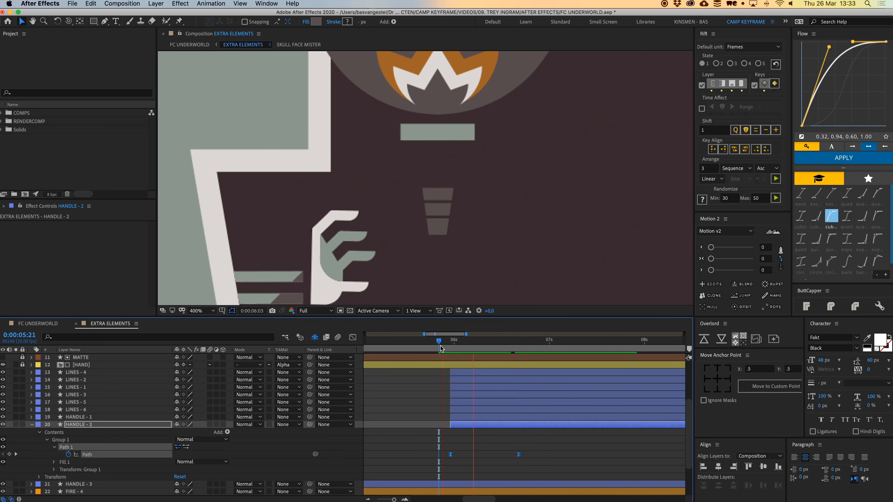
Replay the slower handle growth from 0:00:05:24 and 0:00:05:19 to check its start
key("space")
left_click_drag(459, 344, 451, 345)
key("space")
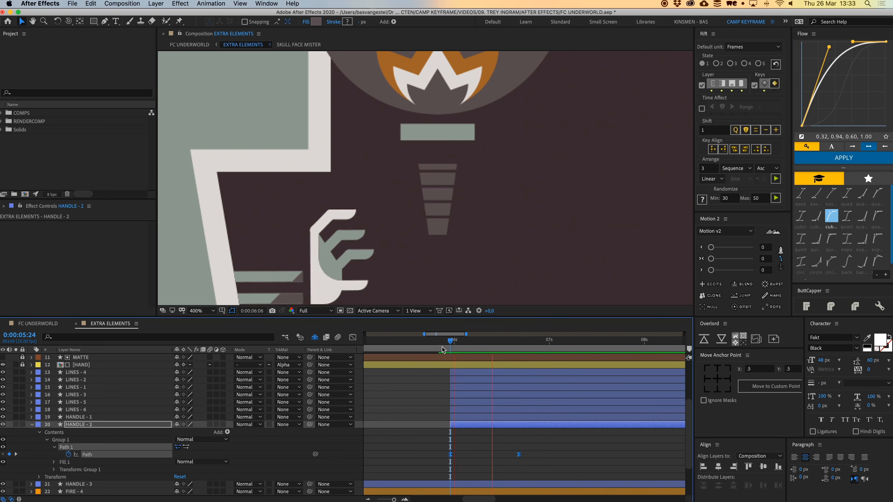
key("space")
left_click(431, 346)
key("space")
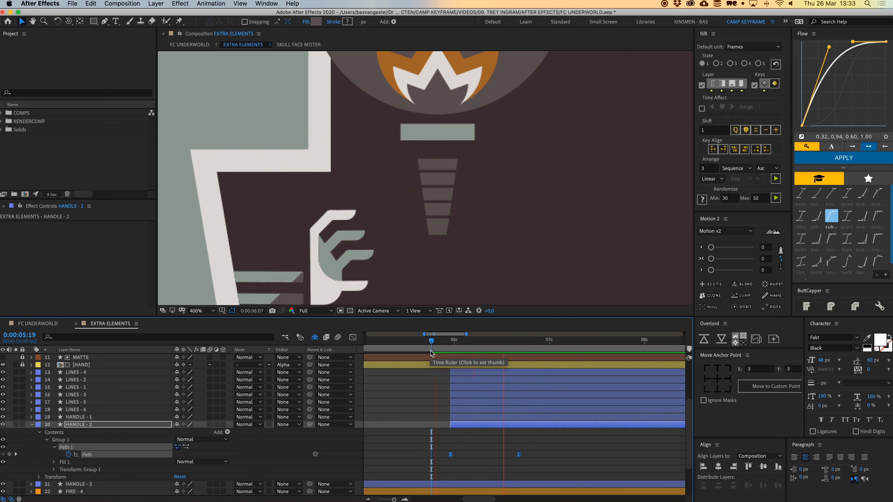
left_click(450, 345)
key("space")
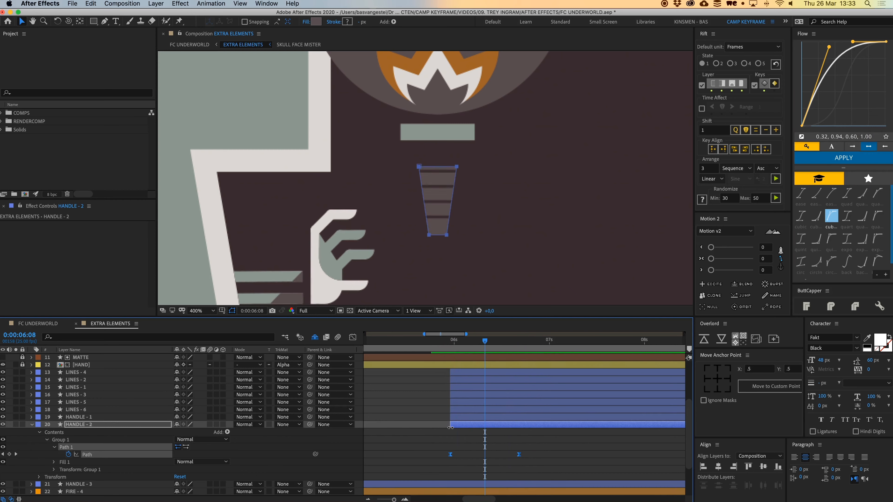
Trim the start of HANDLE - 2 one frame later to 0:00:06:00, and preview from 0:00:05:20
left_click(454, 426)
left_click(452, 344)
left_click(449, 445)
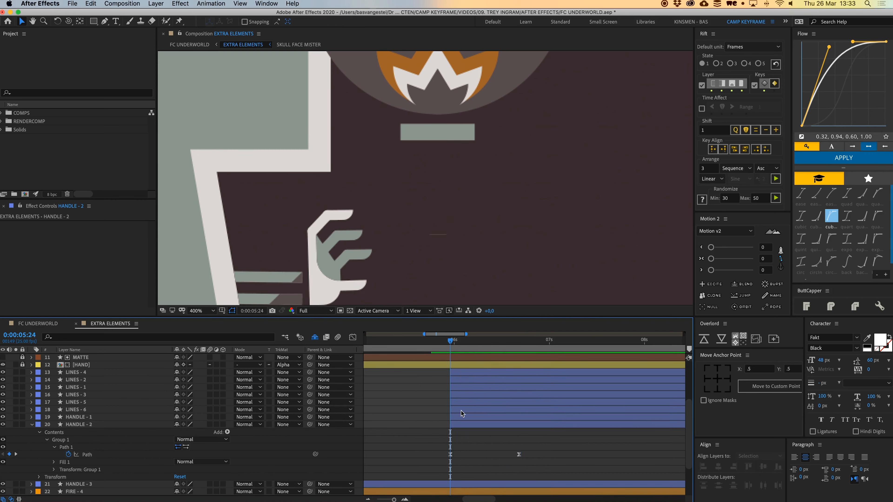
key("Page_Down")
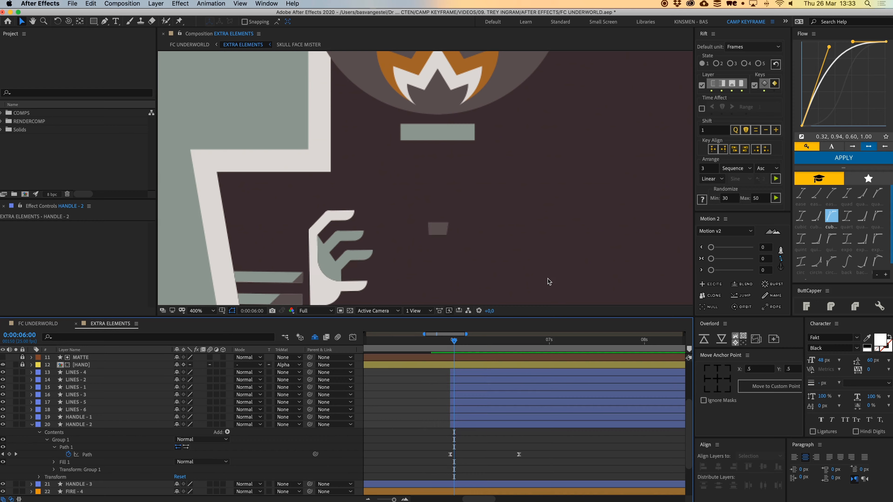
left_click_drag(453, 426, 455, 426)
left_click(479, 434)
left_click(442, 342)
key("space")
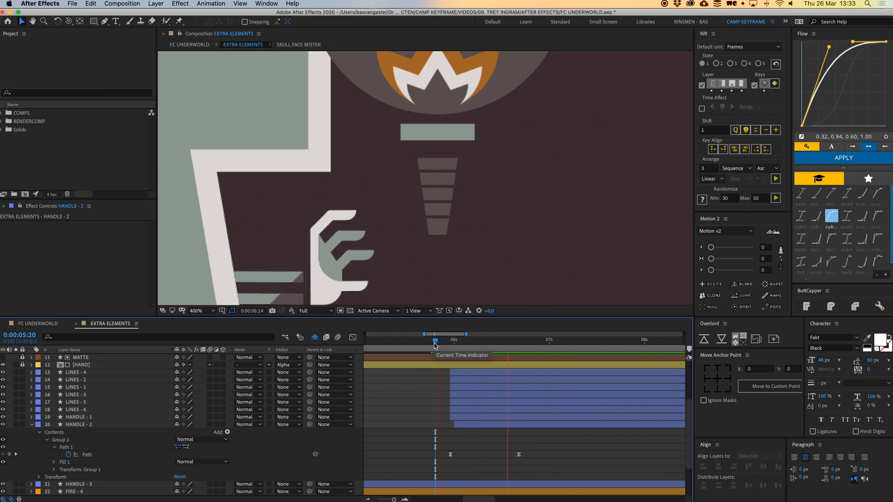
Keyframe the HANDLE - 1 position at 0:00:06:22, and lower its stripes 40 px to Y 741,4 at 0:00:06:01
left_click(461, 417)
left_click(462, 373, "shift")
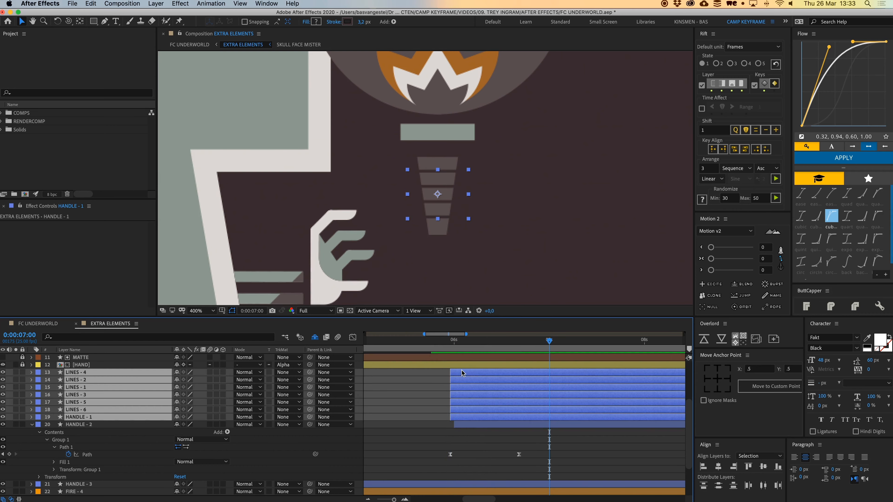
key("F2")
left_click(459, 416)
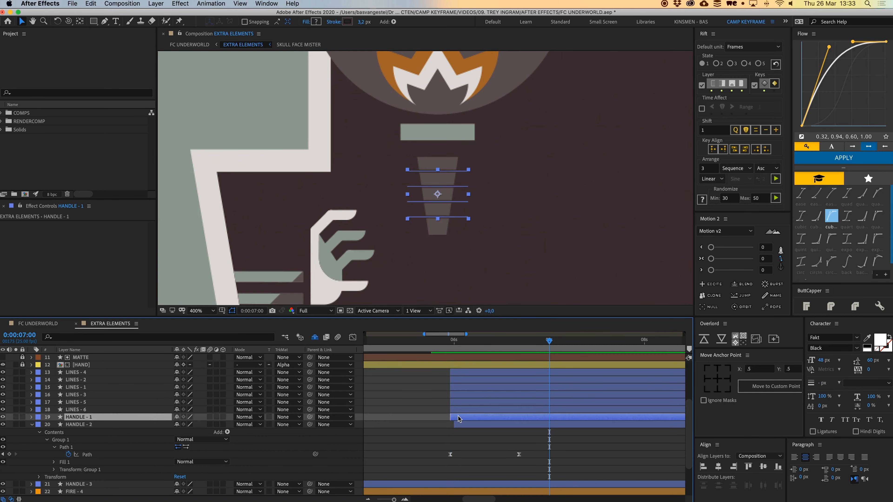
key("p")
left_click(538, 345)
left_click(54, 425)
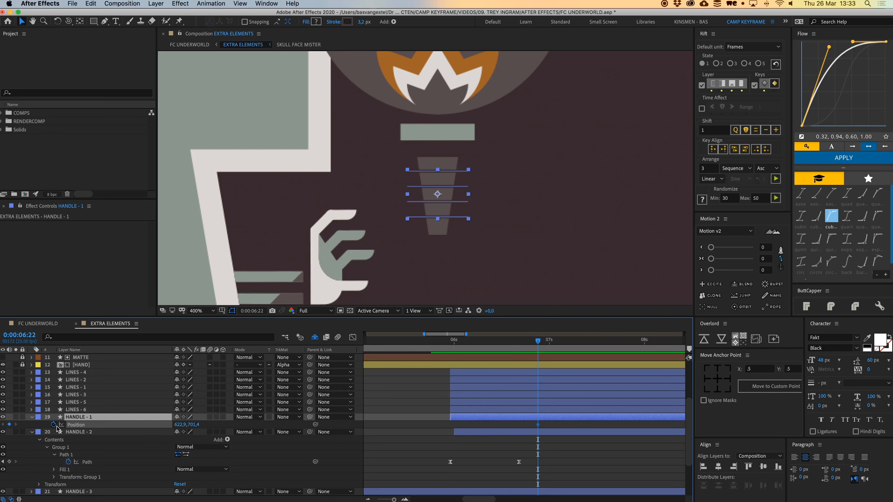
left_click_drag(538, 345, 460, 346)
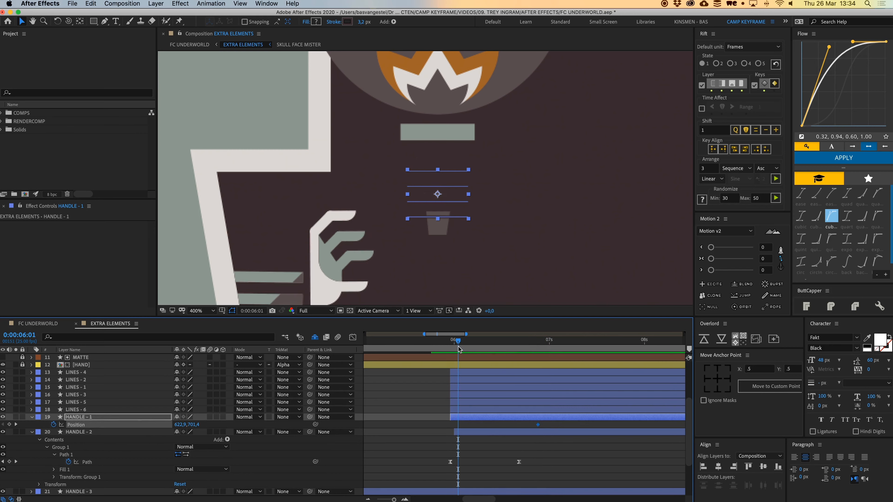
key("shift+Down")
key("shift+Down")
key("shift+Down")
key("shift+Down")
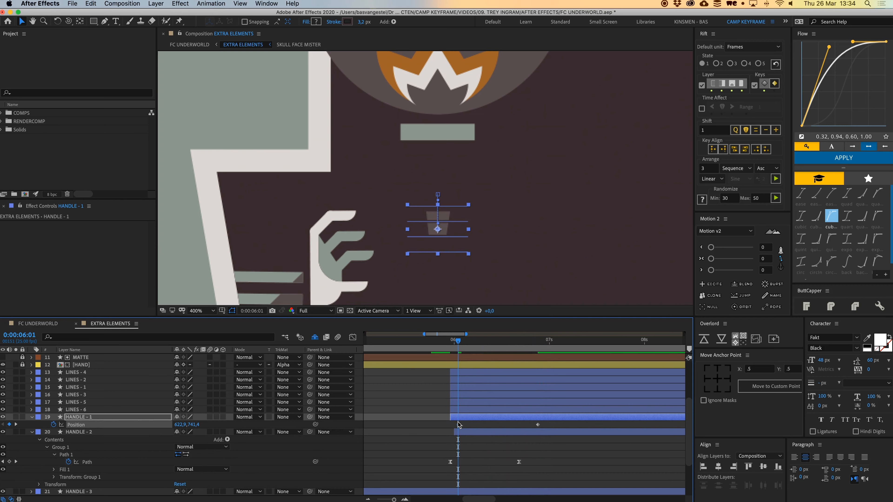
Shift the HANDLE - 1 position keyframes to 0:00:06:00 and about 0:00:06:19, apply the 0.32, 0.94, 0.60, 1.00 easing, and preview
left_click_drag(532, 426, 420, 428)
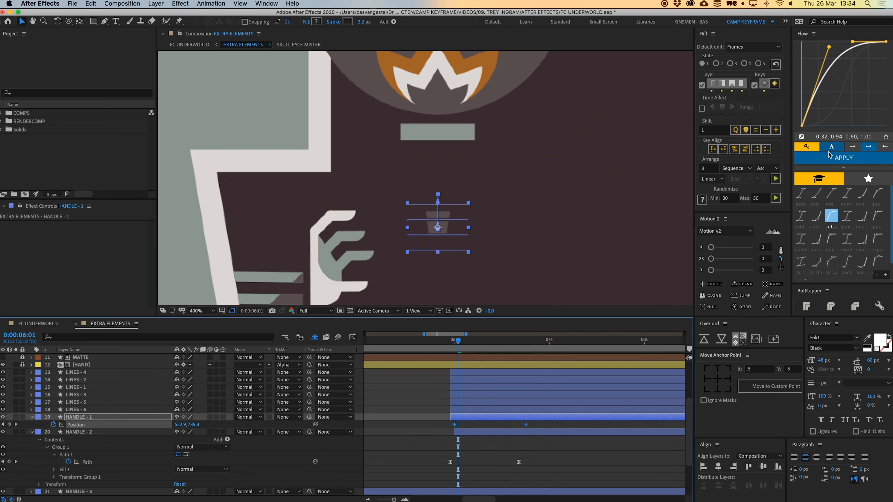
left_click(829, 155)
mouse_move(431, 351)
left_mouse_down()
mouse_move(462, 349)
mouse_move(443, 350)
left_mouse_up()
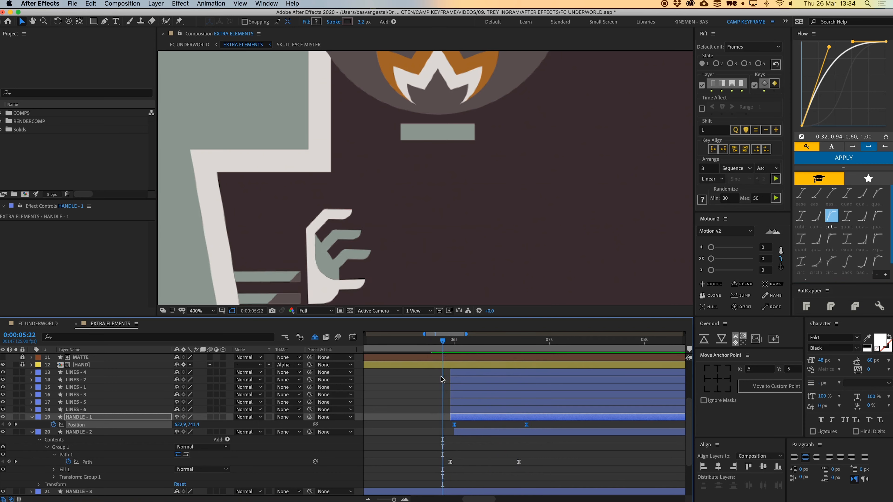
left_click(436, 391)
key("space")
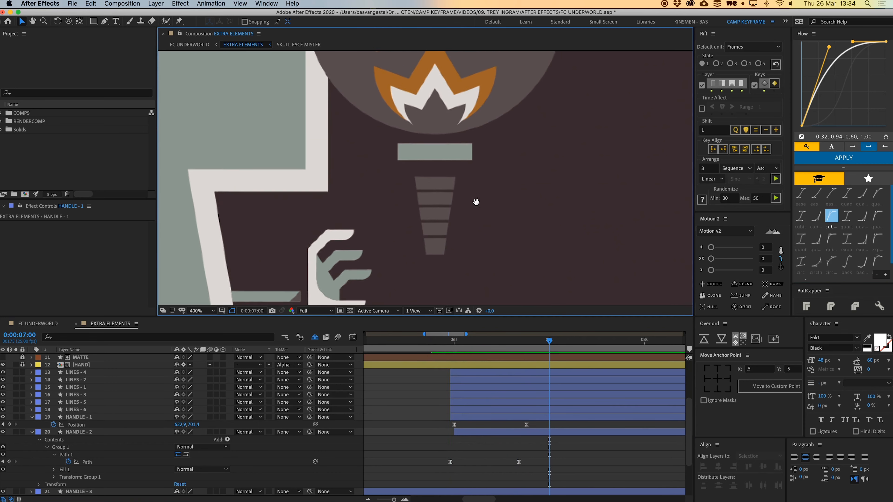
Keyframe the HANDLE - 3 position at 0:00:07:00, then start the layer at 0:00:06:07 with the collar lowered 25 px to Y 655,7
left_click(443, 189)
key("p")
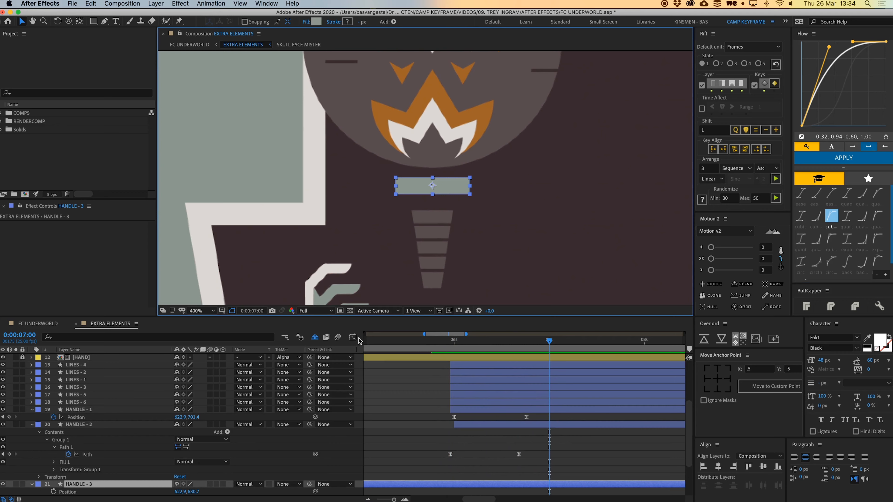
scroll(141, 422, "down", 5)
left_click(55, 432)
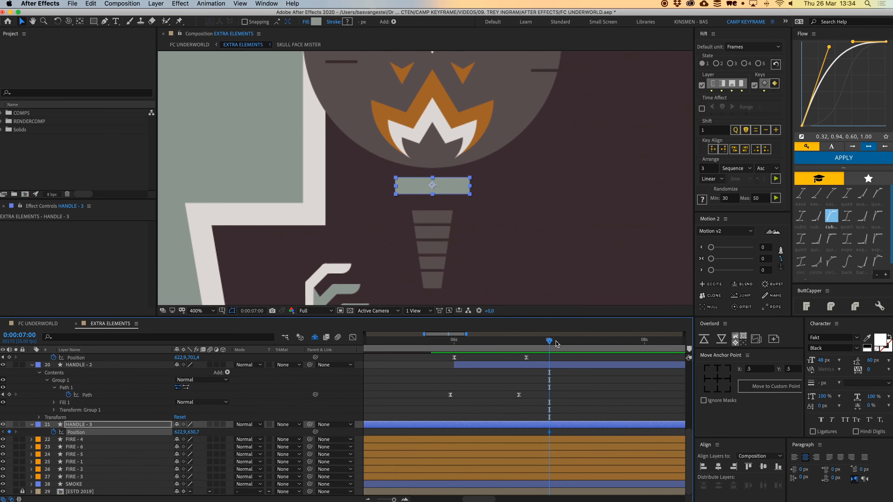
left_click_drag(557, 344, 481, 341)
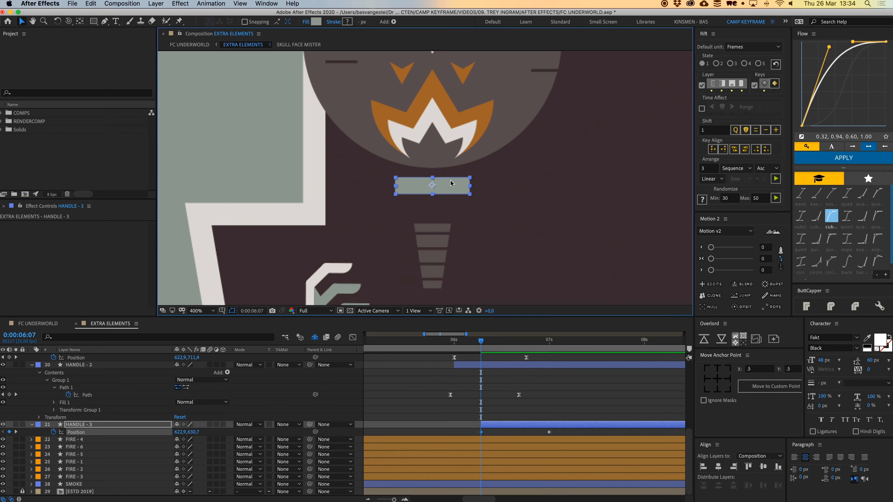
left_click_drag(451, 179, 452, 200)
Apply the 0.32, 0.94, 0.60, 1.00 easing to both HANDLE - 3 position keyframes and preview from 0:00:06:01
left_click_drag(470, 424, 522, 433)
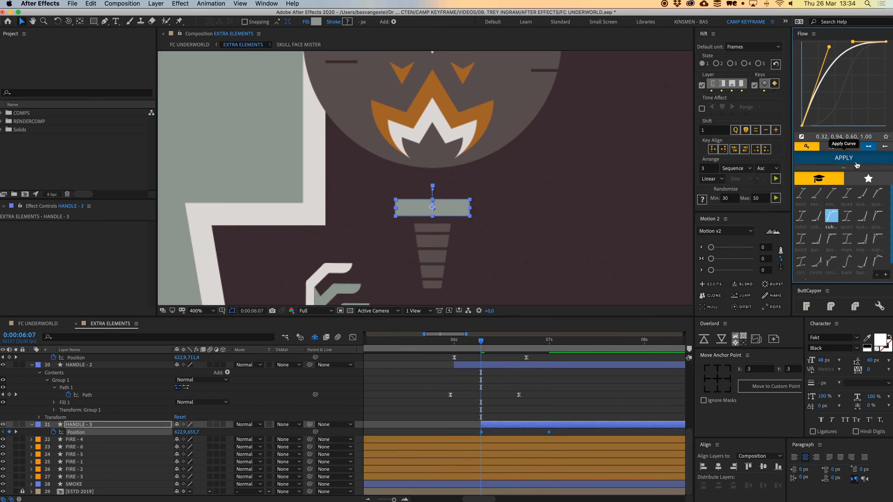
left_click(461, 346)
key("space")
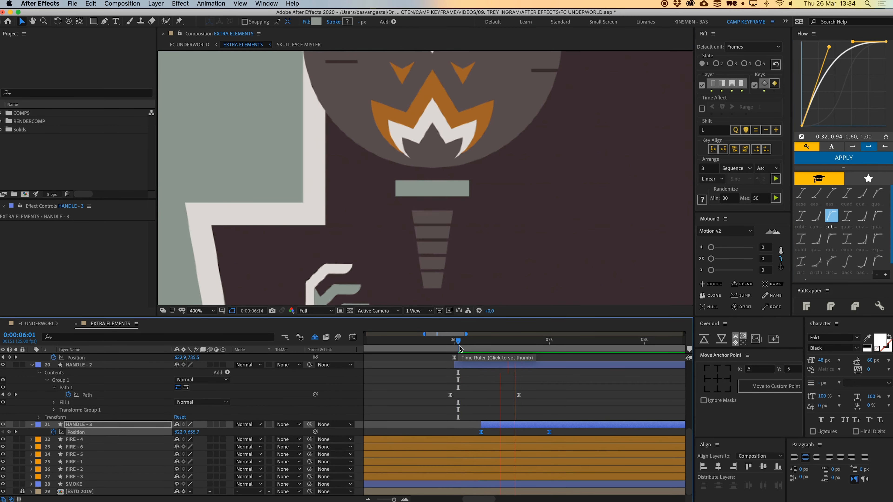
Shift the HANDLE - 3 layer with its keyframes earlier to start at 0:00:06:03, and scrub through the handle growth
left_click_drag(526, 428, 511, 428)
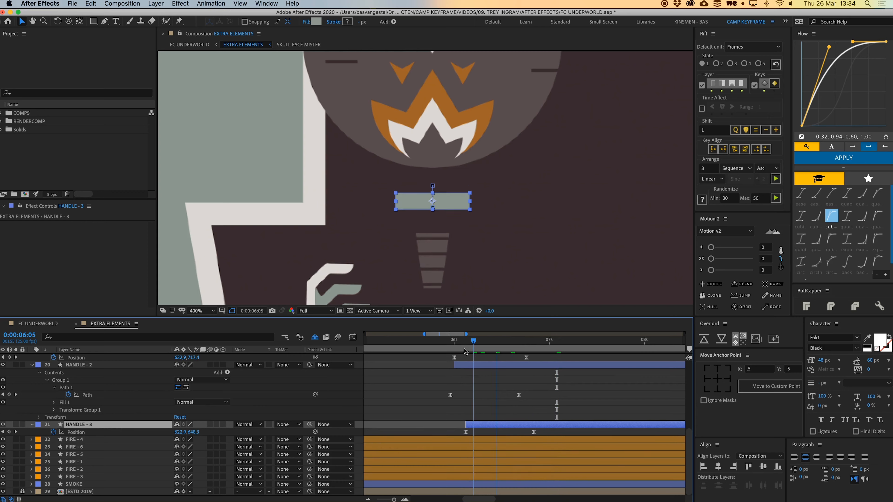
left_click(431, 349)
left_click_drag(432, 351, 466, 348)
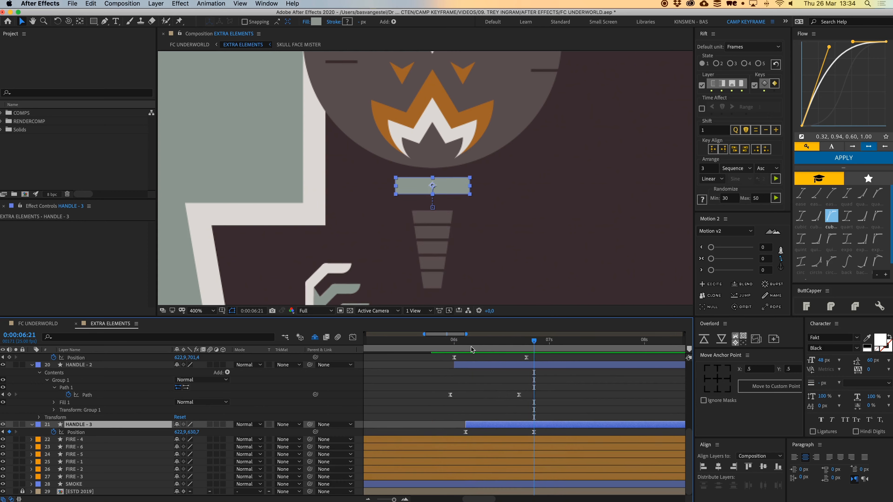
Lower the collar's starting position to Y 670,7 at 0:00:06:03 and preview from 0:00:06:00
key("shift+Down")
key("shift+Down")
key("shift+Down")
key("shift+Down")
key("shift+Down")
key("shift+Down")
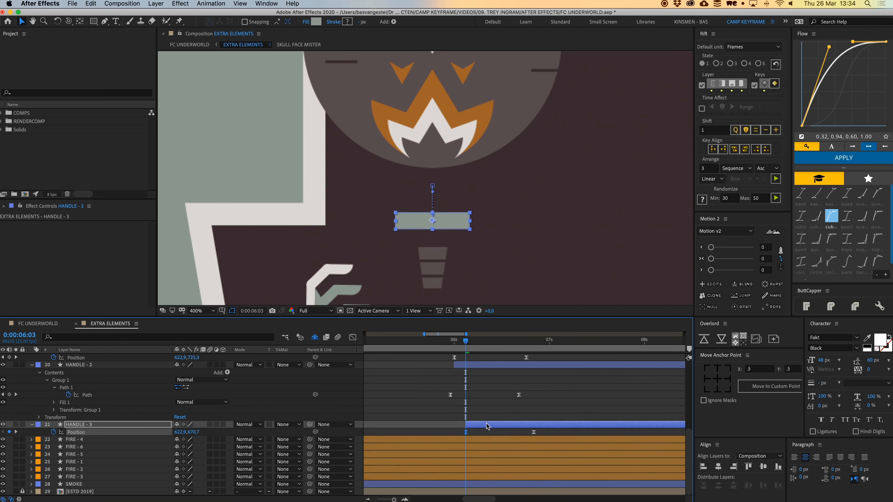
left_click(489, 380)
left_click(454, 344)
key("space")
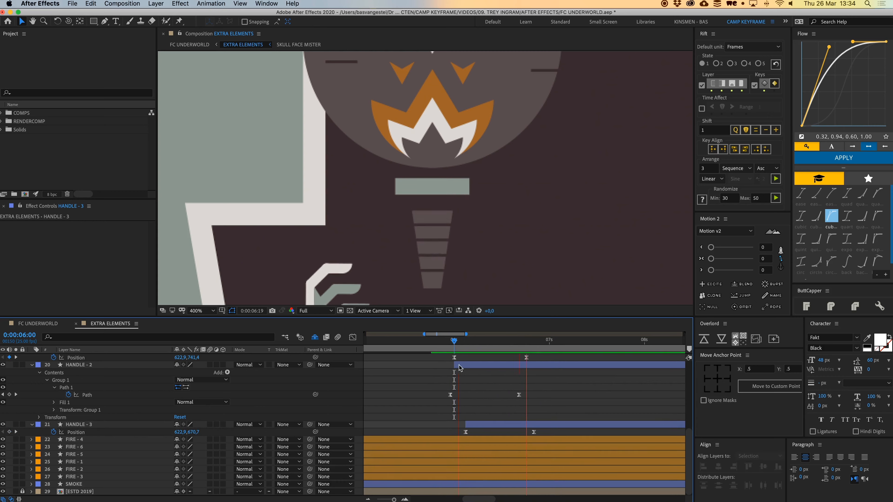
key("space")
Reapply the 0.32, 0.94, 0.60, 1.00 easing to the HANDLE - 3 position keyframes and replay the collar's rise
left_click_drag(445, 429, 542, 436)
left_click(841, 159)
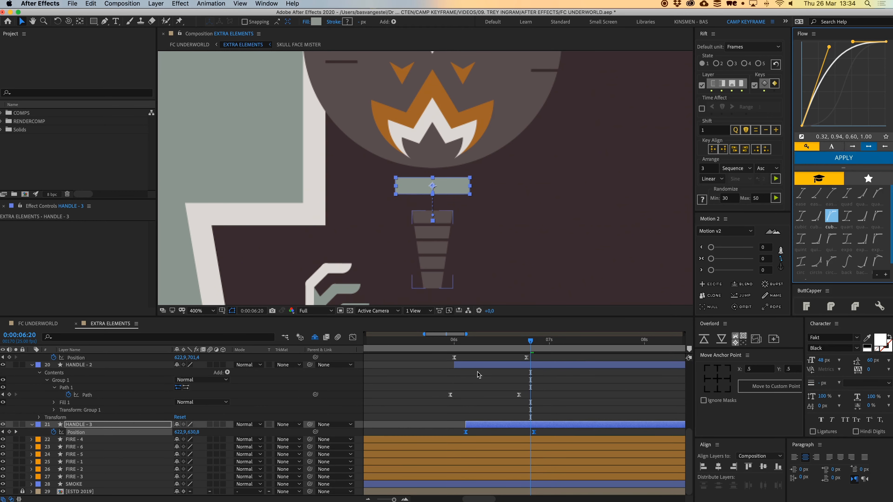
left_click(466, 342)
key("space")
key("space")
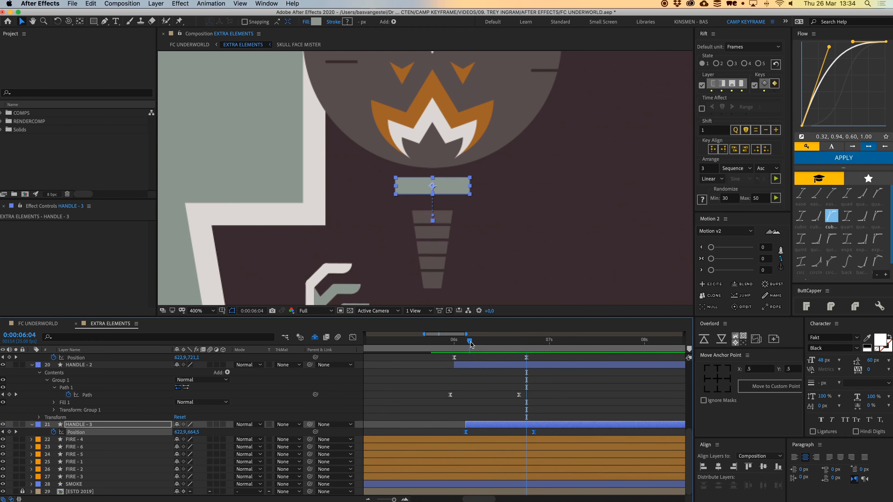
left_click(466, 342)
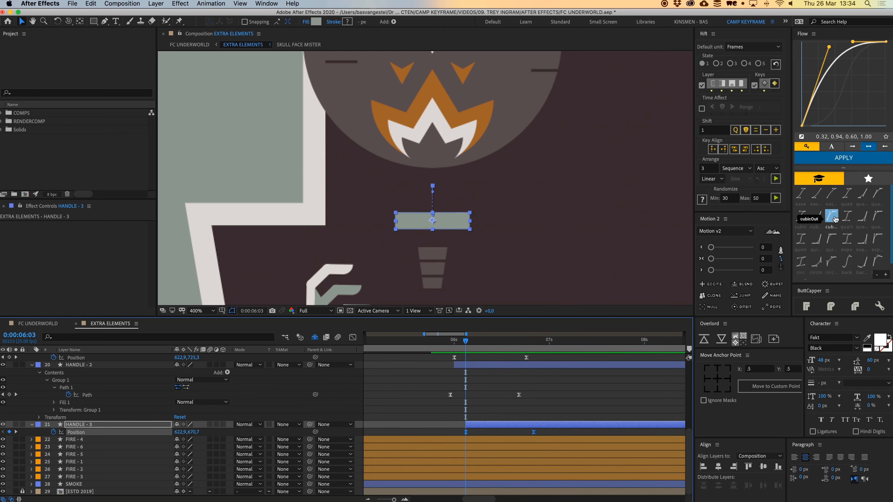
left_click(491, 408)
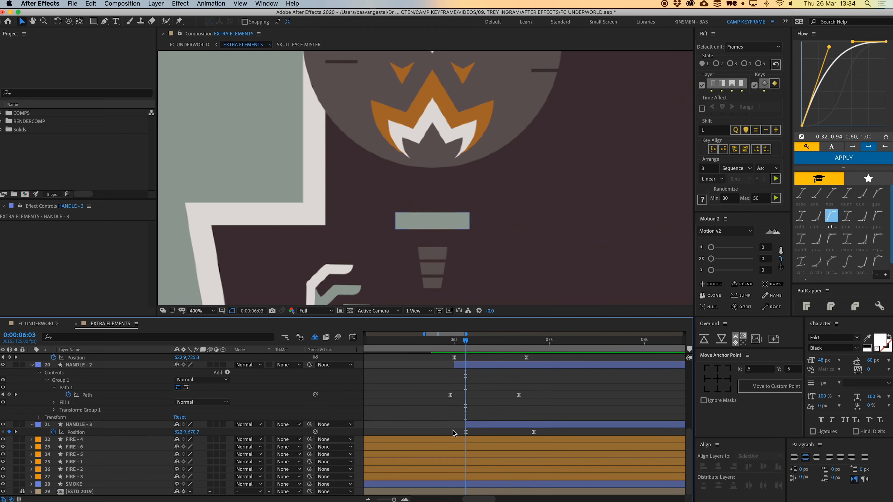
Try nudging the HANDLE - 3 end position keyframe earlier, apply the easing curve again, and preview from 0:00:06:00
mouse_move(453, 430)
left_mouse_down()
mouse_move(534, 434)
mouse_move(450, 414)
left_mouse_up()
left_click(529, 432)
left_click(533, 434)
key("alt+Left")
key("alt+Left")
left_click(854, 158)
left_click(481, 381)
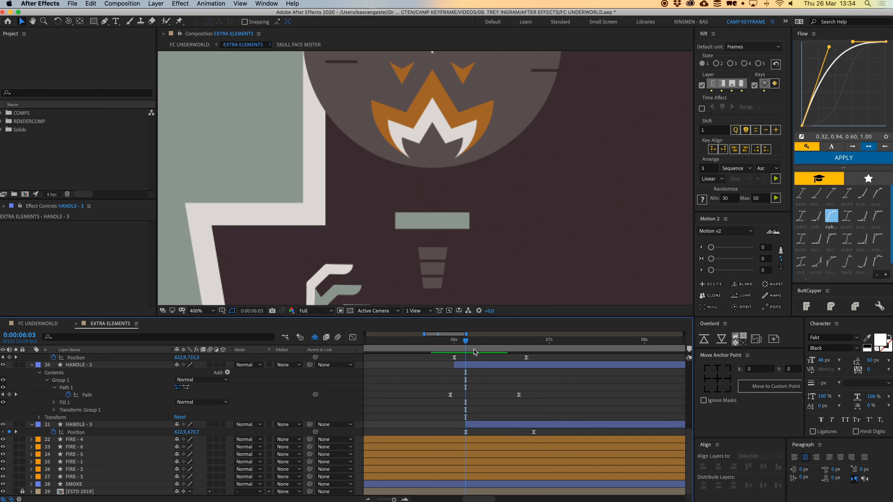
left_click_drag(465, 343, 454, 344)
key("space")
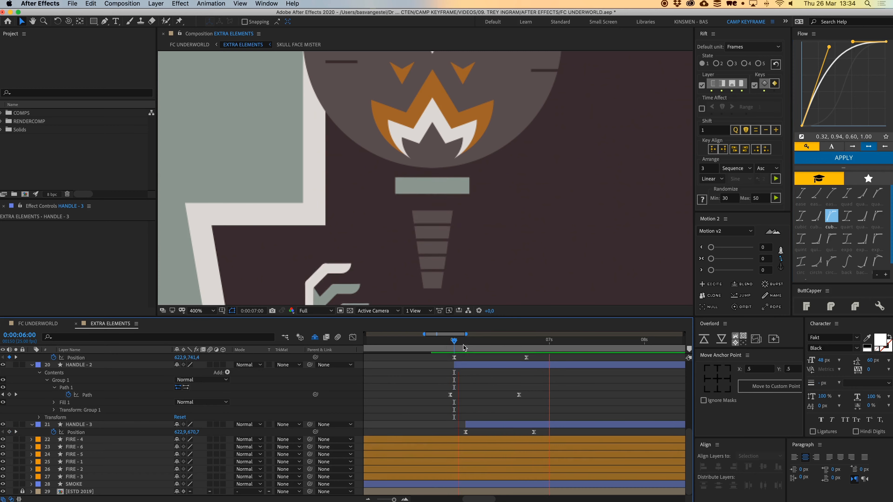
key("space")
Keyframe the HANDLE - 3 horizontal scale to 0% at 0:00:06:03 and 100% at 0:00:06:22, keeping the vertical scale at 100%
left_click(493, 425)
left_click_drag(545, 347, 538, 347)
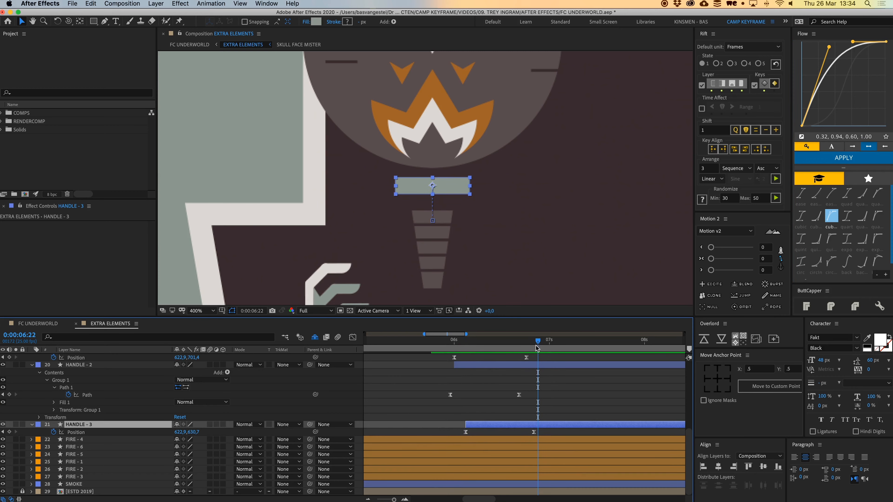
key("s")
left_click(54, 440)
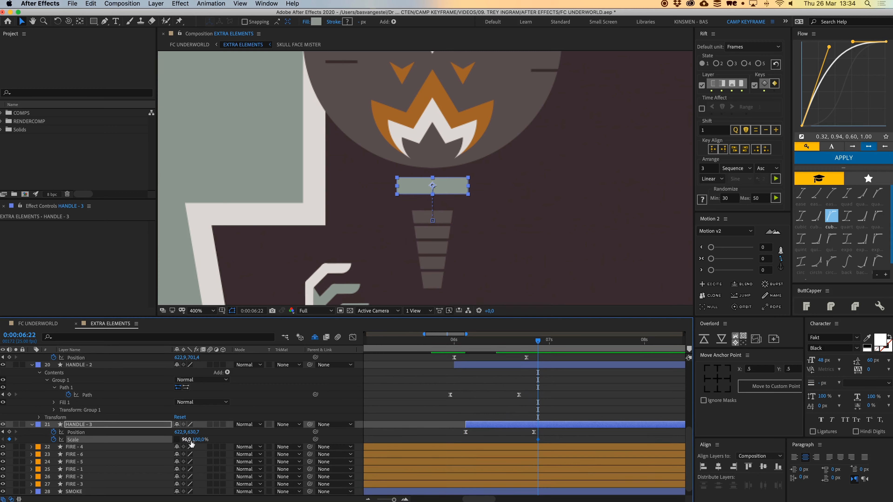
left_click_drag(191, 444, 181, 441)
key("super+z")
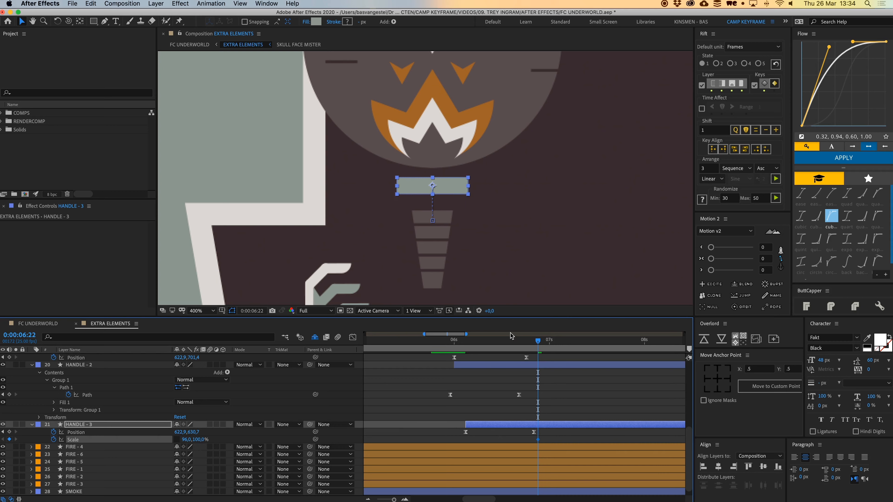
left_click_drag(532, 347, 465, 350)
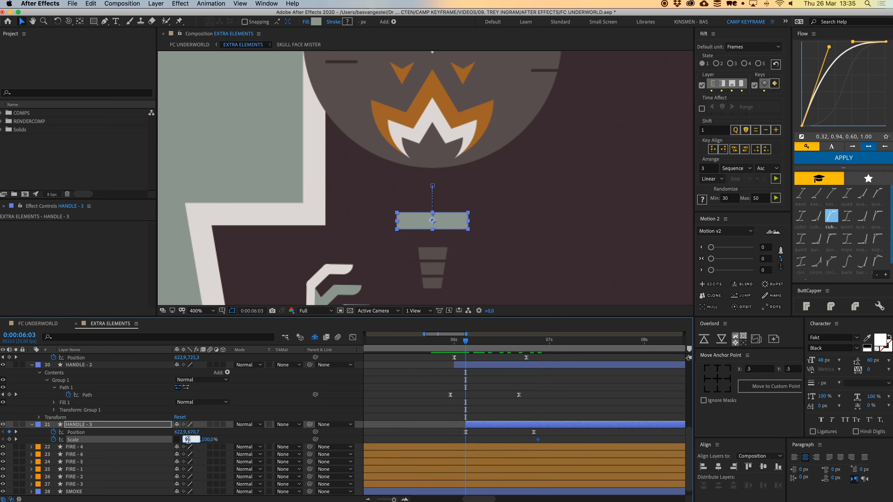
type("0")
key("Return")
left_click_drag(534, 343, 537, 344)
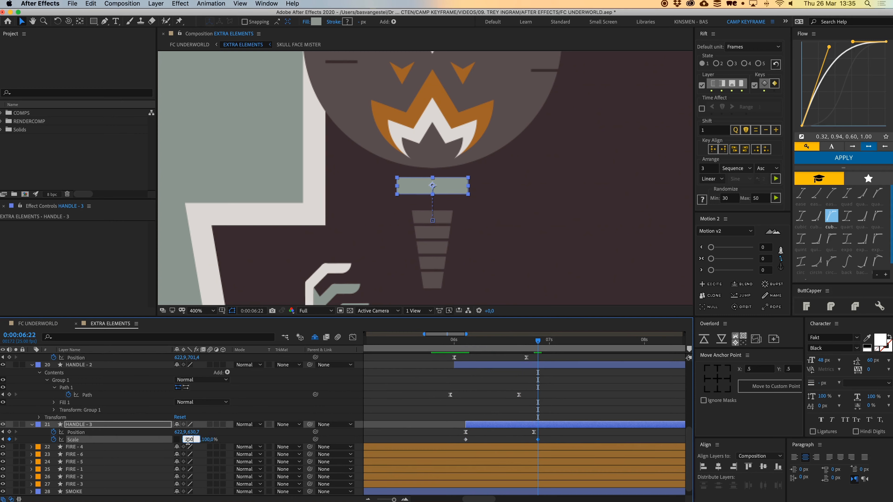
key("Return")
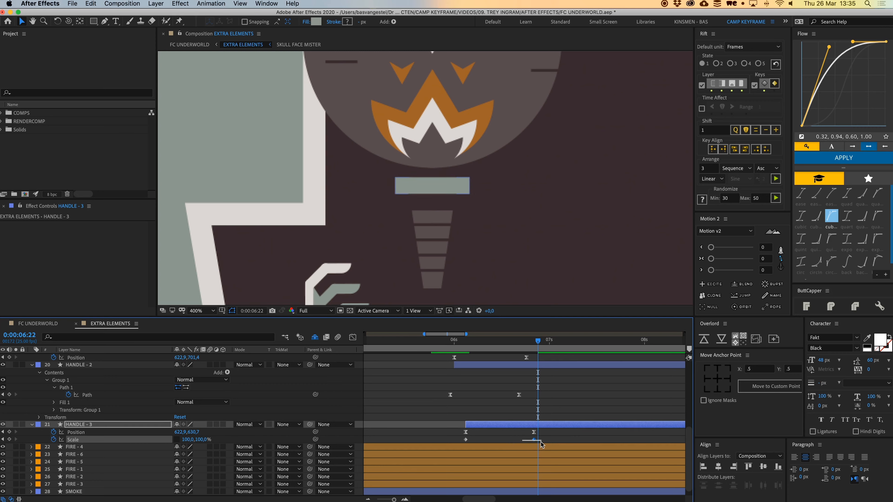
Align the ending scale keyframe with the ending position keyframe, ease both scale keyframes with 0.32, 0.94, 0.60, 1.00, and preview from 0:00:06:01
left_click_drag(541, 442, 463, 437)
left_click(823, 157)
left_click(529, 381)
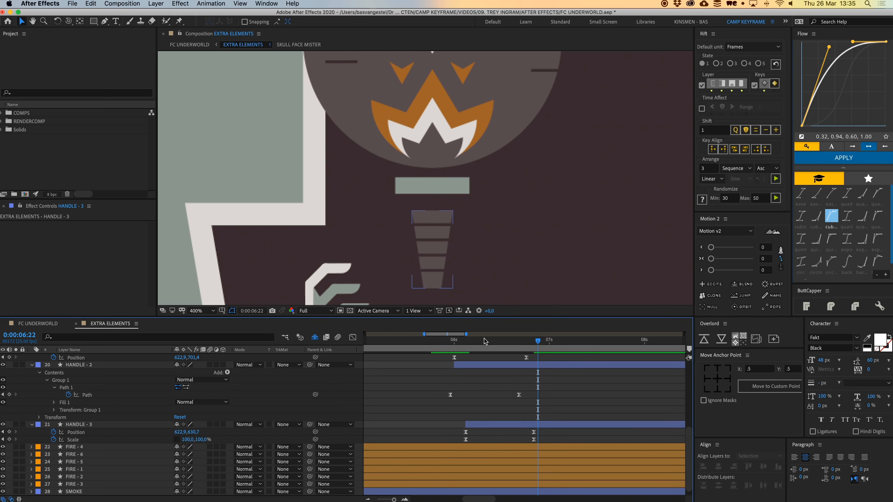
left_click(458, 340)
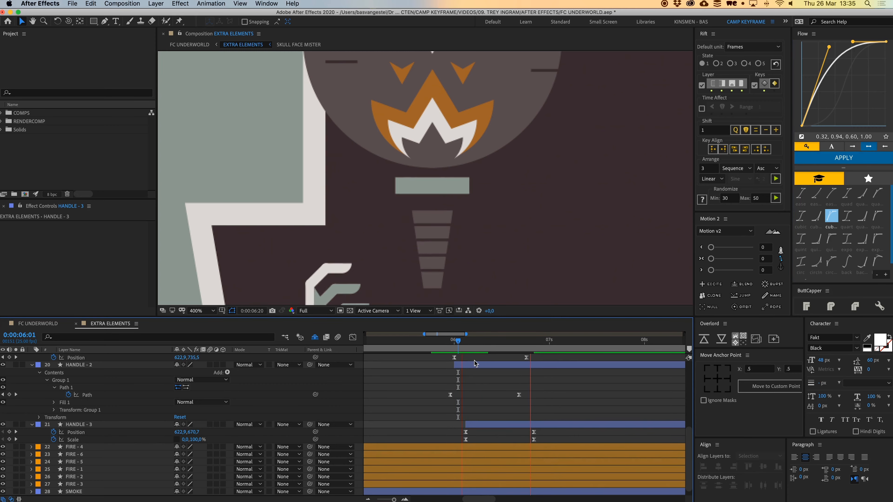
key("space")
Collapse the handle layers' keyframed properties and check the finished torch handle up to 0:00:06:20
key("comma")
left_click_drag(513, 234, 534, 175)
key("period")
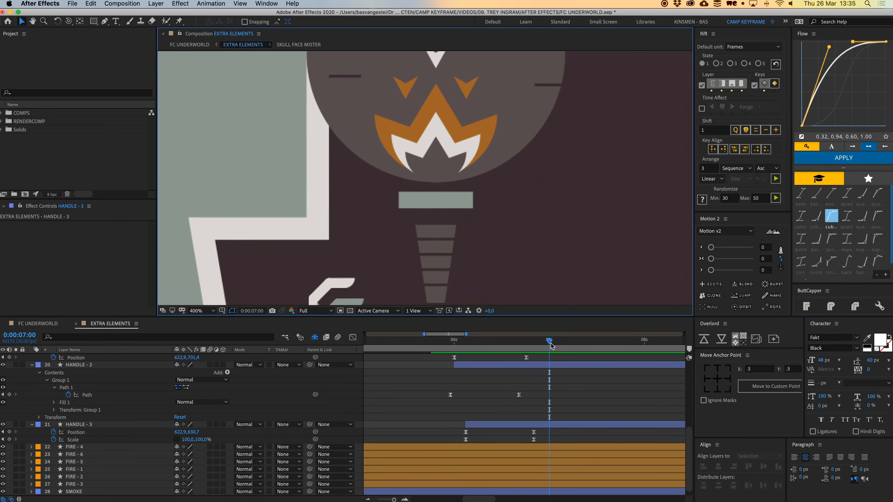
left_click_drag(551, 344, 465, 344)
left_click_drag(557, 146, 549, 205)
key("comma")
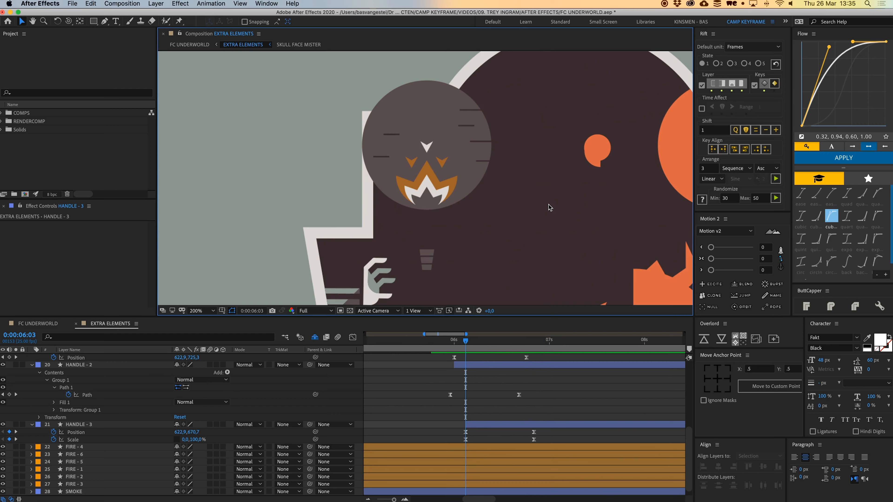
key("u")
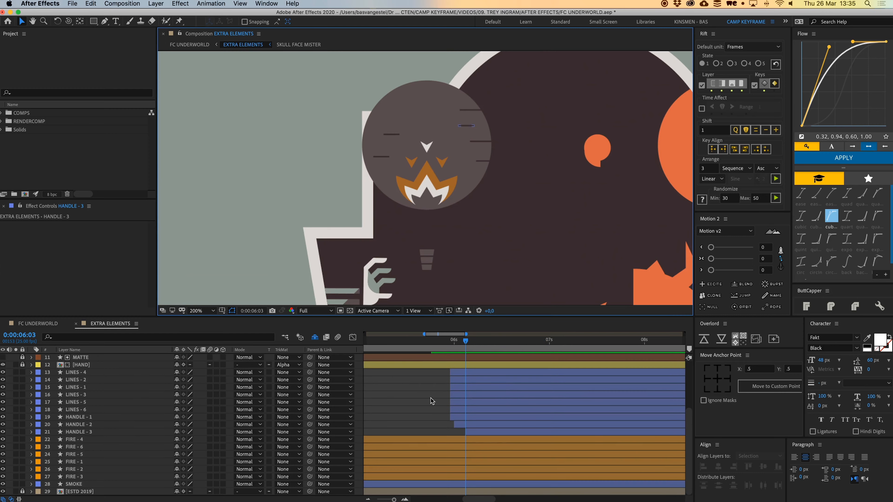
left_click(87, 419)
left_click(88, 432, "shift")
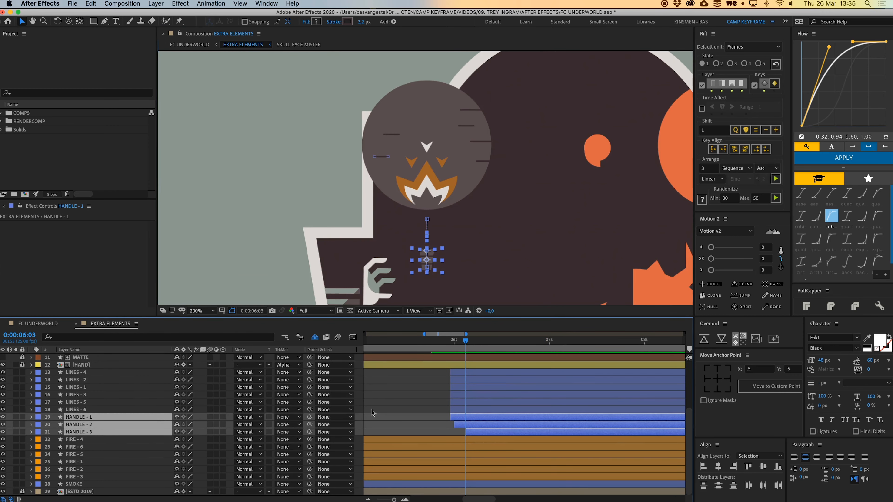
left_click(415, 398)
key("space")
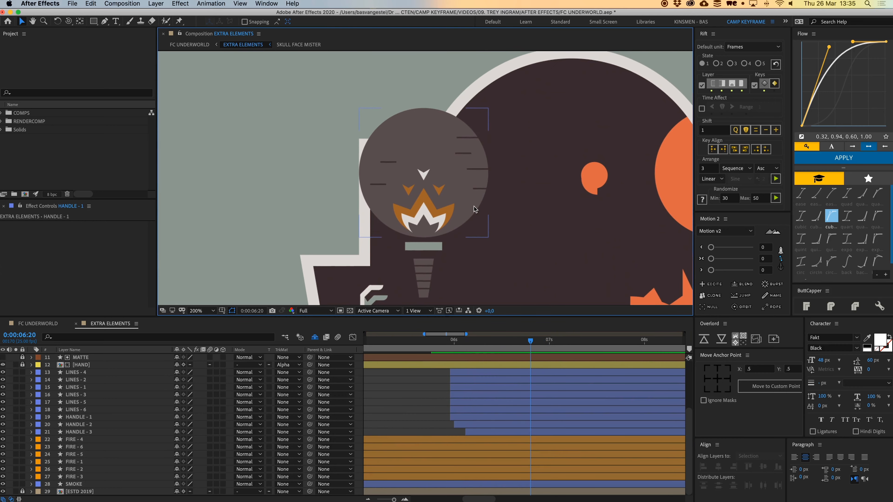
Move the six LINES layers together to start at about 0:00:07:18
left_click(84, 373)
left_click(180, 409, "shift")
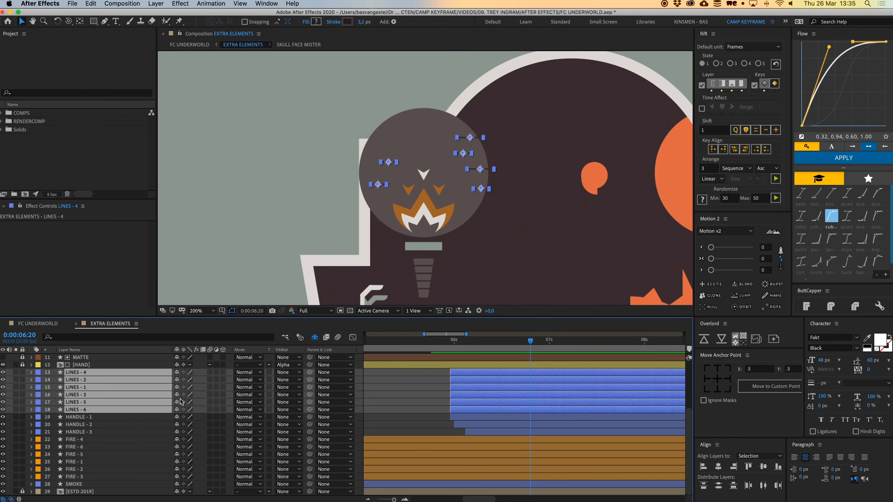
left_click_drag(495, 387, 662, 387)
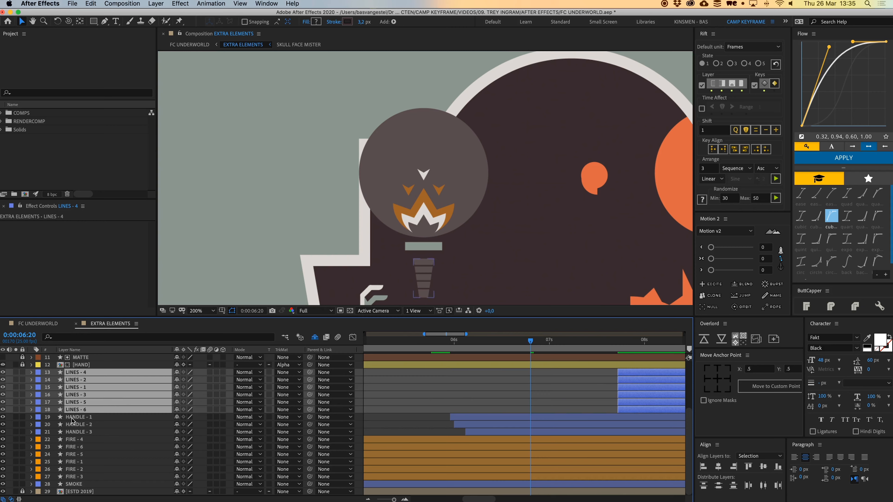
Lock the HANDLE - 1, HANDLE - 2 and HANDLE - 3 layers
left_click(83, 432)
left_click(44, 417, "shift")
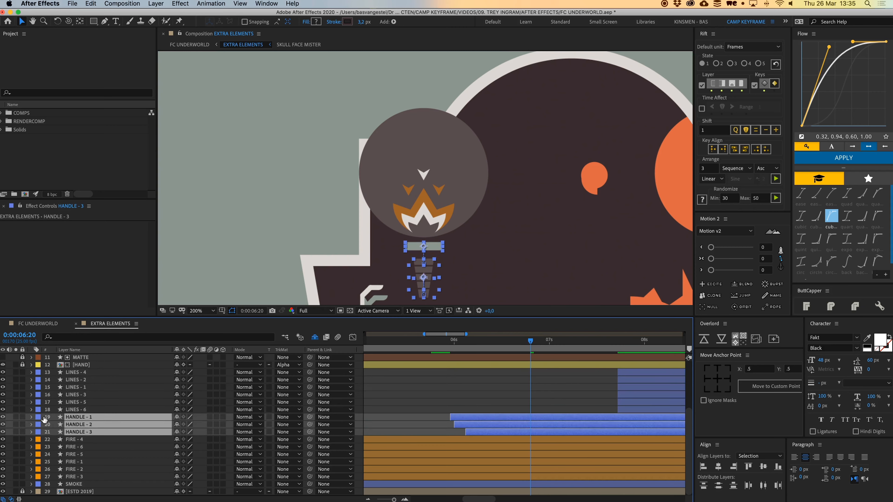
left_click(24, 416)
Rename the SMOKE layer, the circle behind the flame, as LIGHT
left_click(82, 440)
left_click(79, 485)
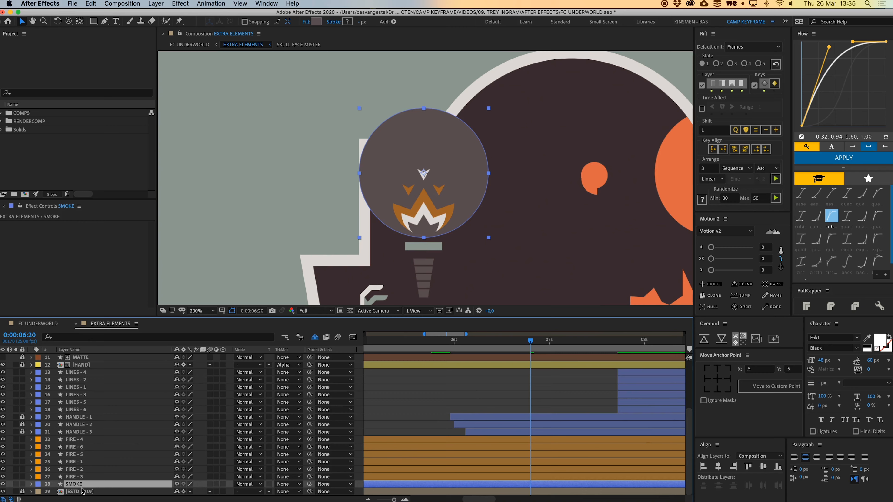
key("Return")
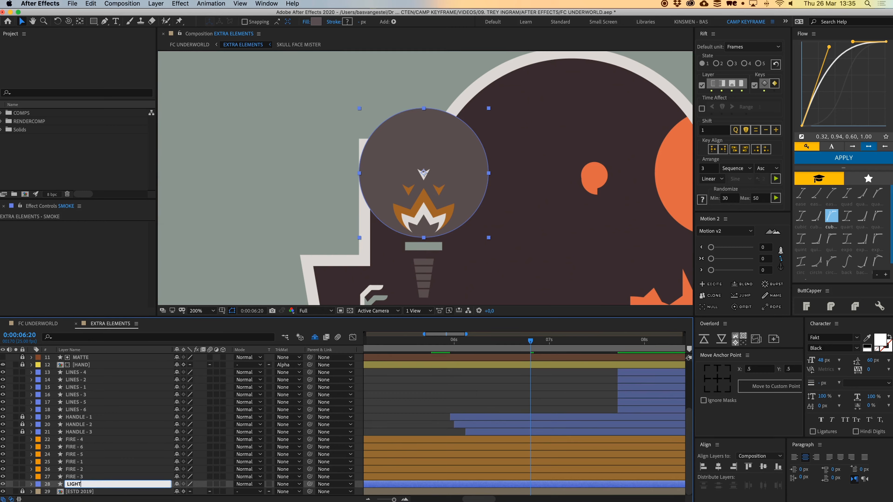
key("Return")
left_click(389, 417)
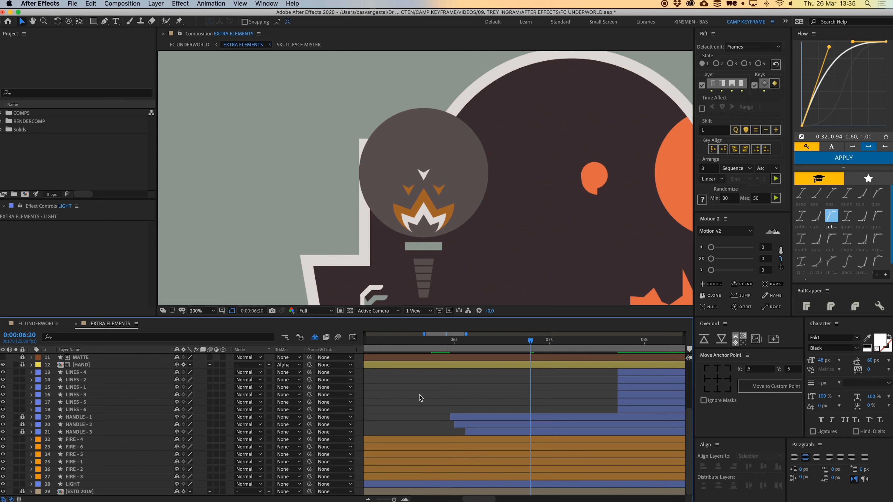
Delete the FIRE - 4 layer, the orange spark on the flame's right side
left_click(74, 477)
left_click(388, 403)
key("period")
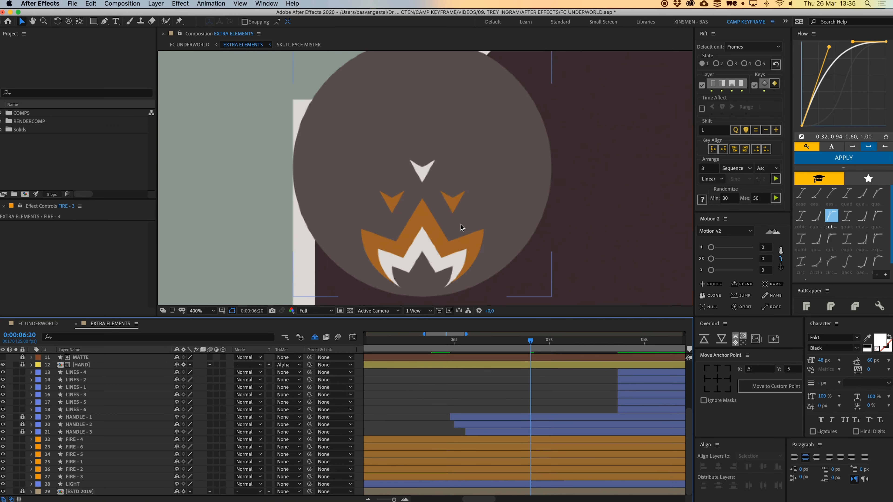
left_click_drag(420, 199, 447, 227)
left_click(399, 254)
left_click(426, 222, "shift")
left_click(456, 252, "shift")
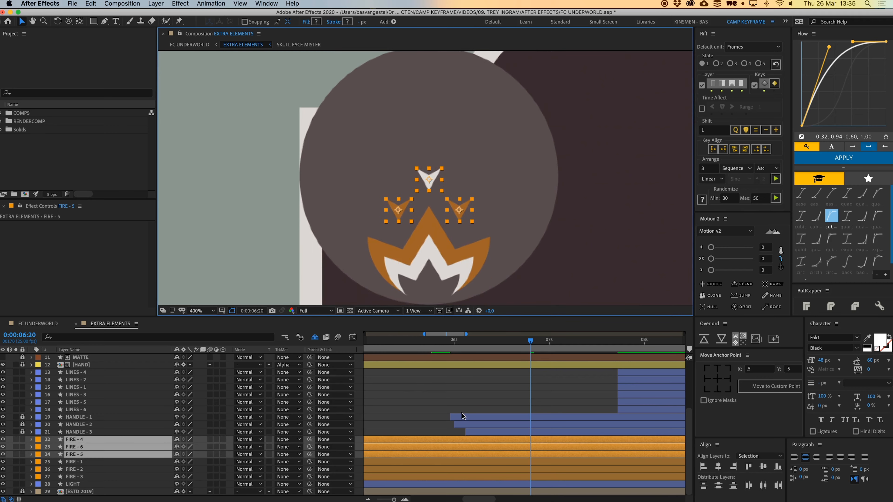
left_click(461, 210)
key("Delete")
Add position, scale and rotation keyframes to the remaining orange spark, FIRE - 5, and place them at 0:00:07:07
left_click(398, 210)
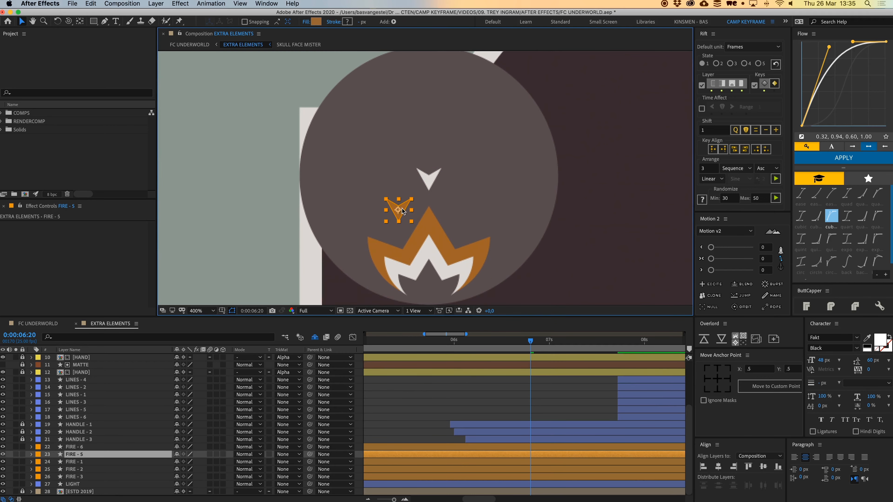
key("p")
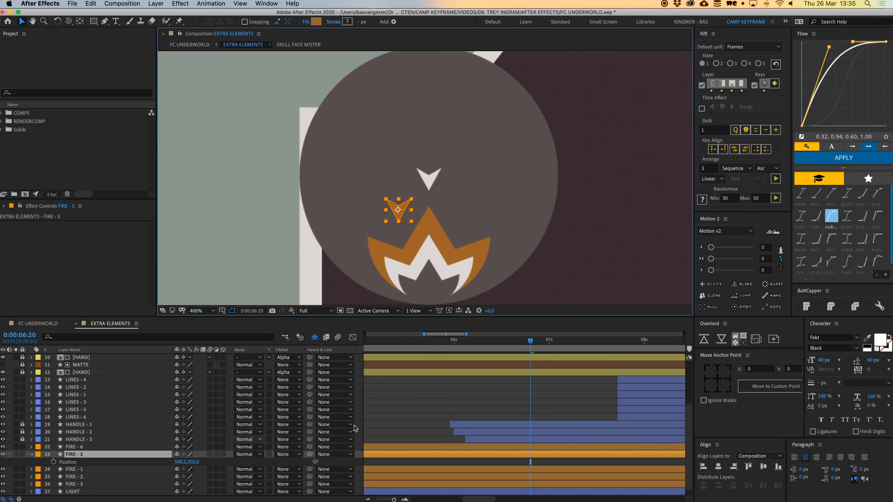
key("shift+s")
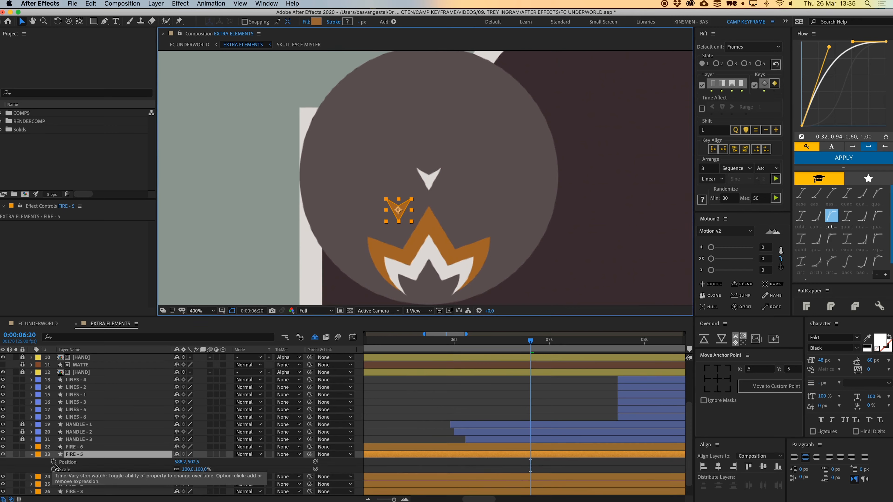
key("shift+r")
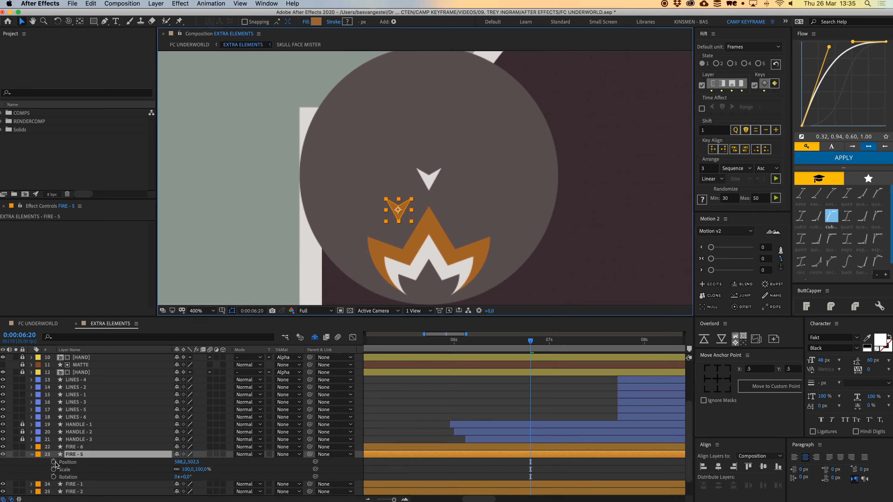
left_click_drag(54, 462, 54, 477)
scroll(603, 435, "down", 3)
scroll(603, 435, "right", 1)
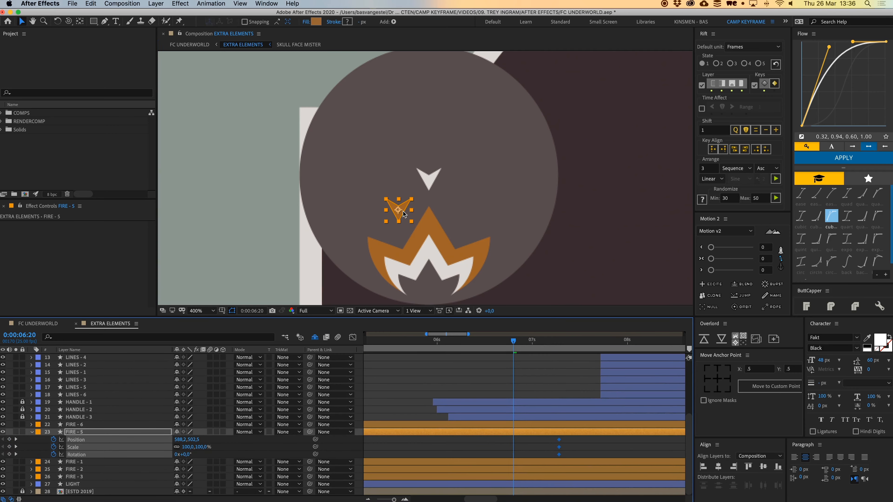
At 0:00:06:20, move the FIRE - 5 spark down into the flame, scaled to about 49.6% and rotated to about -16.2°
left_click_drag(400, 212, 405, 256)
key("w")
key("v")
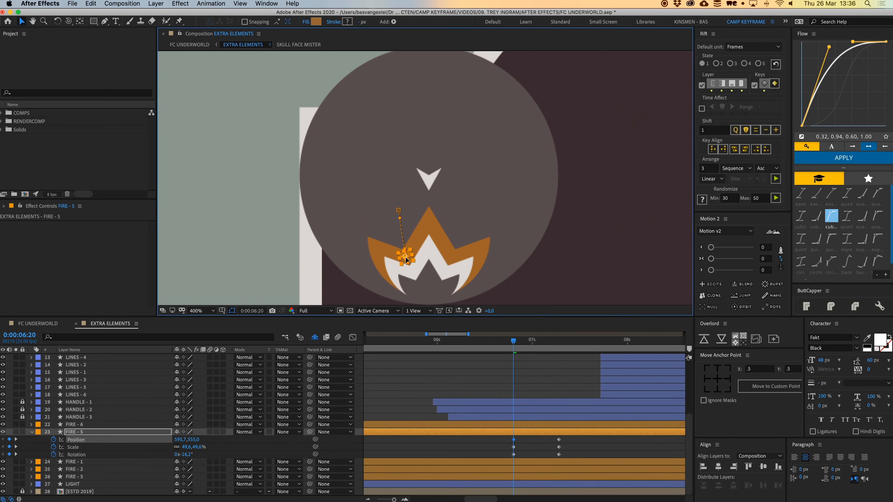
At 0:00:07:07, raise the FIRE - 5 spark to about 591.7, 389.5 and bend its motion path into an S-curve
left_click_drag(513, 340, 559, 350)
left_click_drag(400, 209, 402, 111)
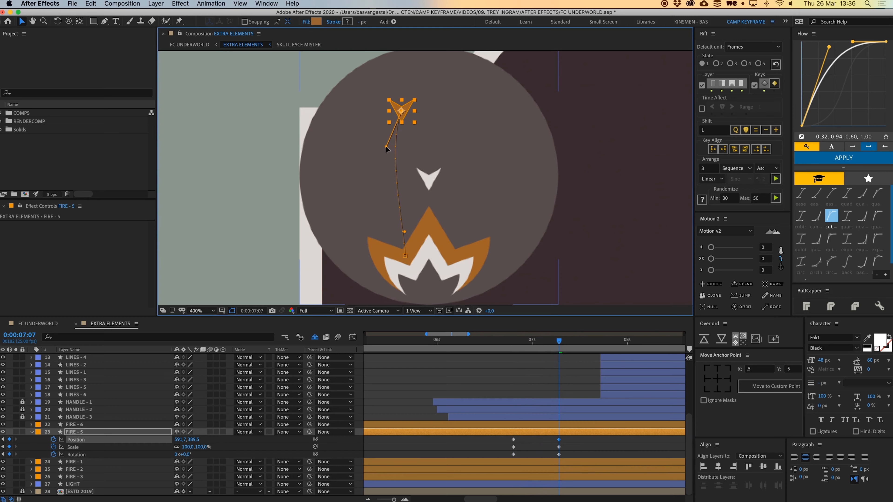
left_click_drag(425, 149, 432, 152)
left_click_drag(404, 233, 404, 230)
left_click_drag(381, 177, 372, 178)
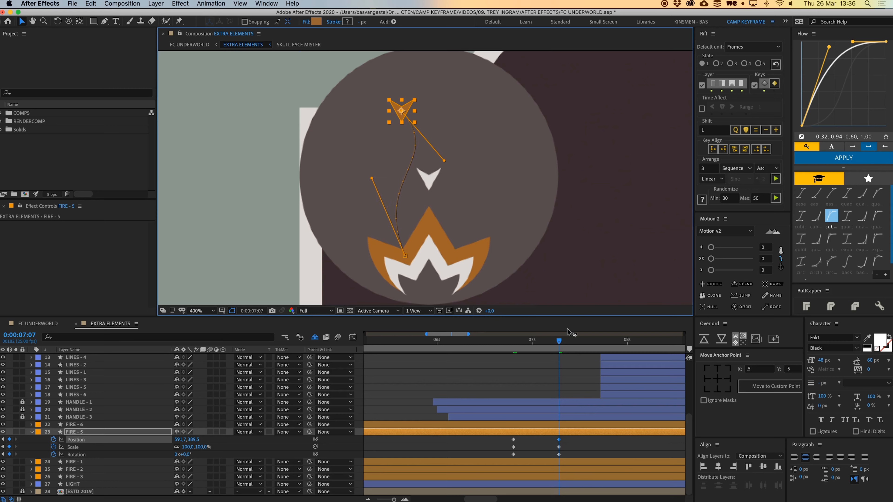
Preview the FIRE - 5 motion, raise its end position to about 584.2, 361.0 and delay its end keyframes to 0:00:07:11
left_click_drag(559, 341, 516, 364)
key("space")
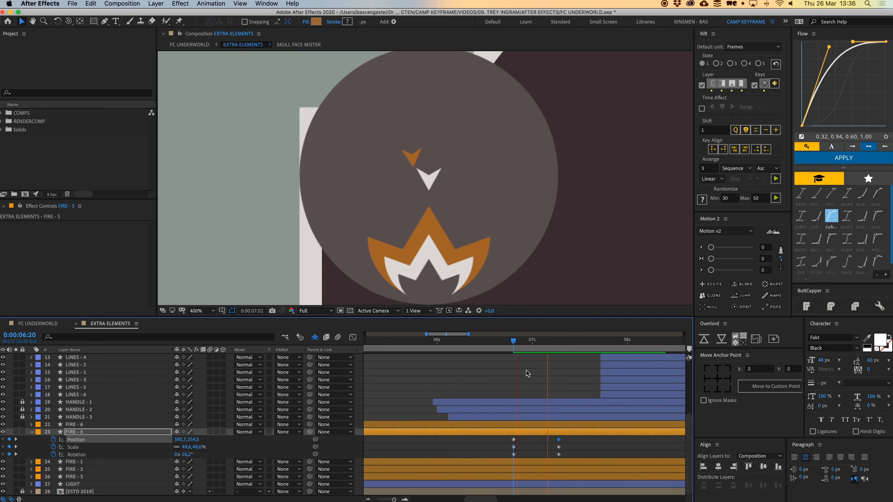
left_click_drag(543, 341, 567, 353)
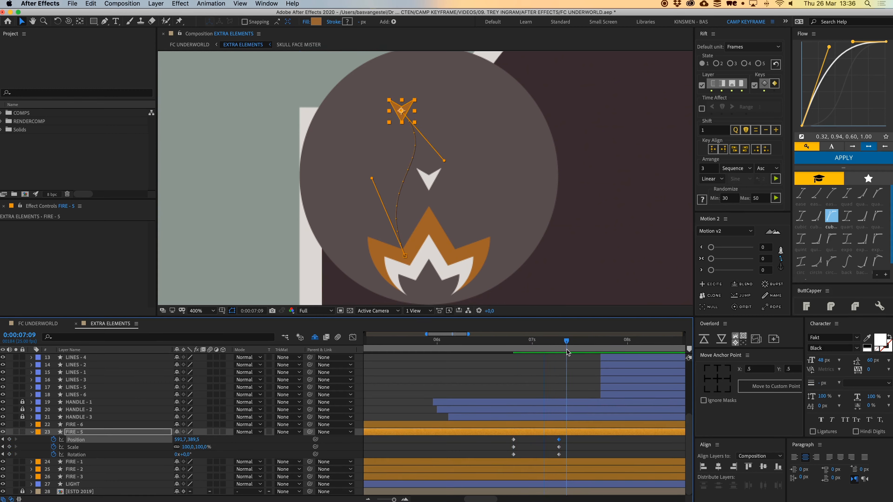
left_click(559, 347)
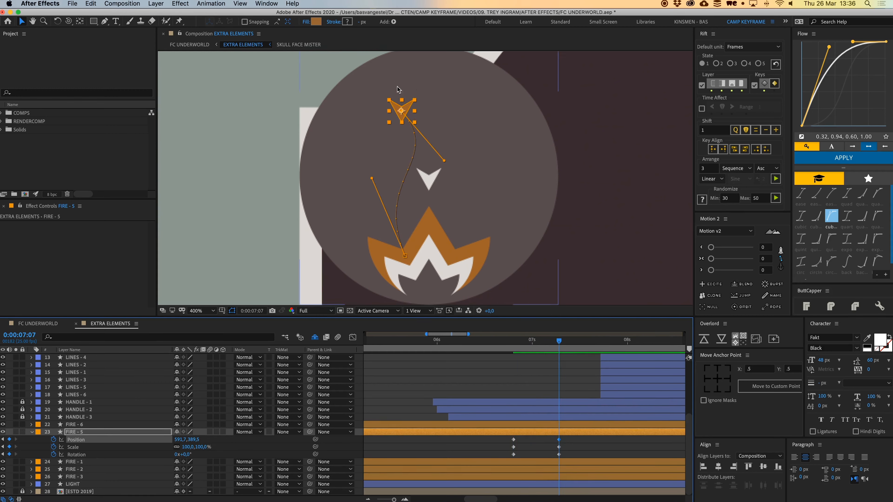
left_click_drag(401, 111, 396, 88)
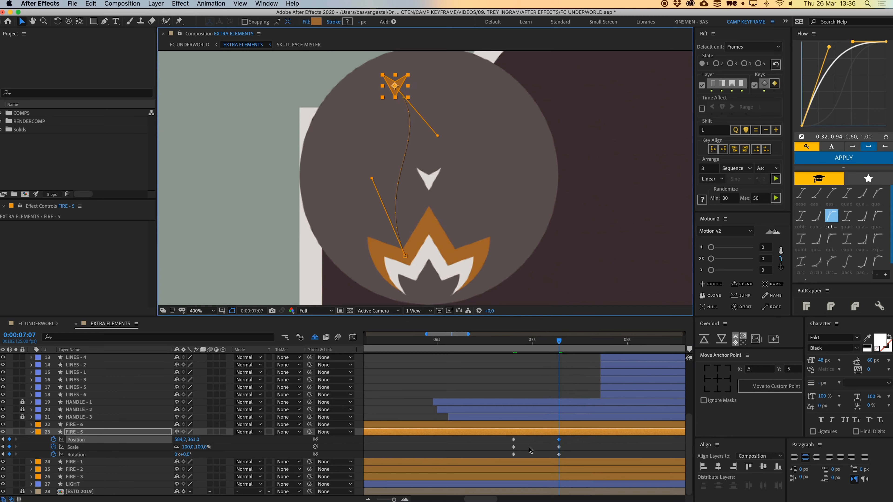
scroll(529, 447, "right", 2)
left_click_drag(548, 458, 557, 441)
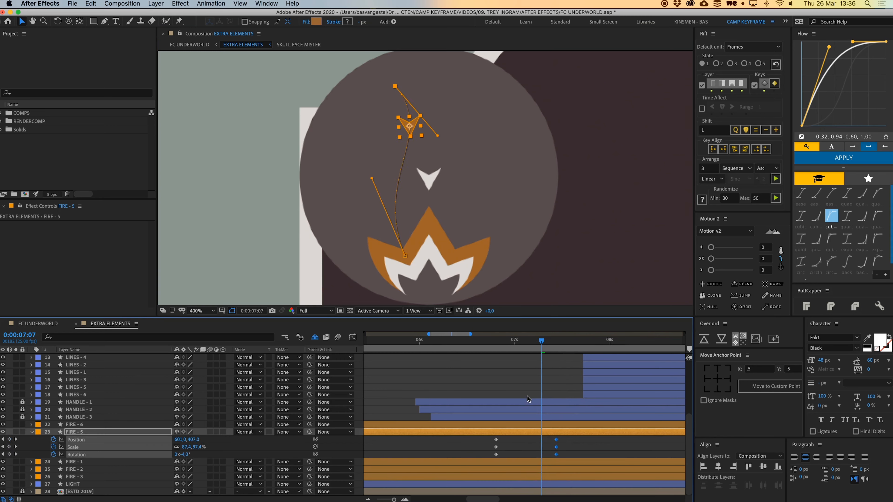
Move FIRE - 5's 100% scale keyframe to 0:00:07:04, set its scale to 0% at 0:00:07:11 and preview the motion
left_click_drag(496, 348, 533, 351)
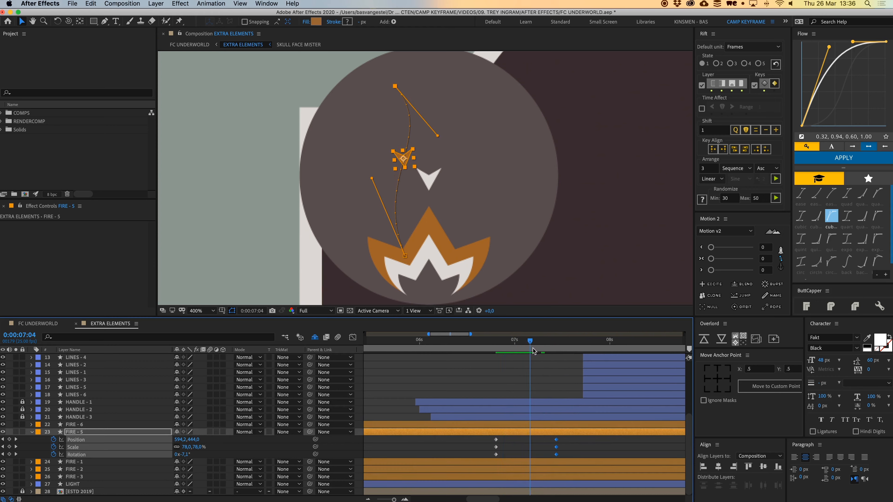
left_click_drag(556, 447, 530, 447)
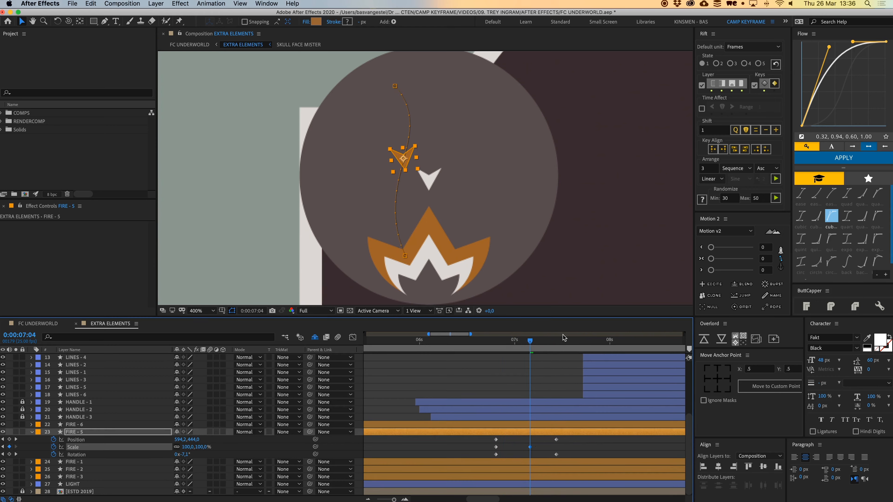
left_click(557, 342)
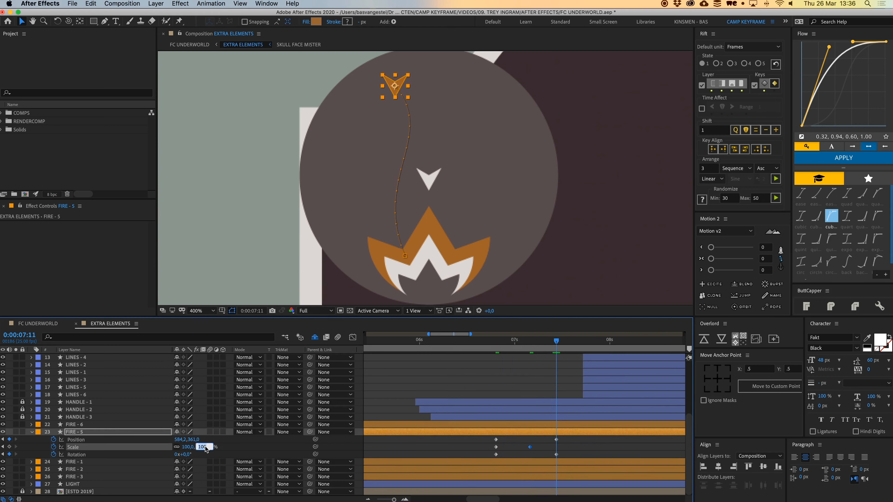
type("0")
key("Return")
left_click_drag(517, 346, 498, 347)
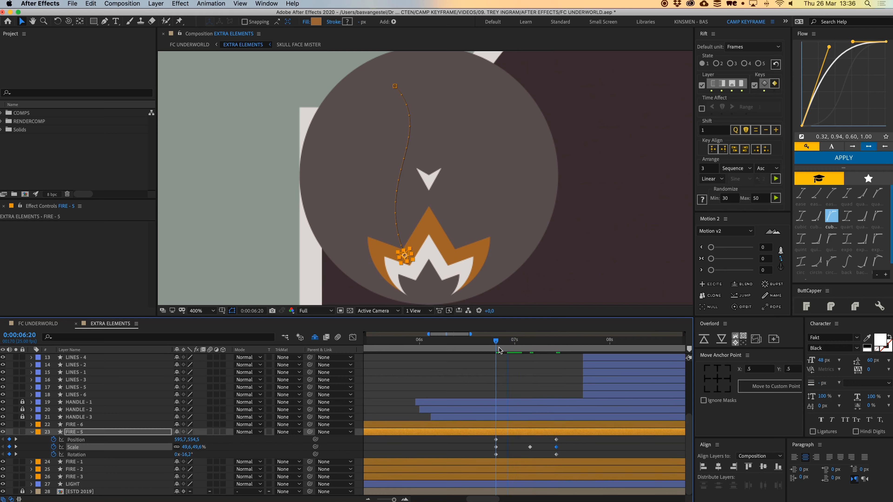
key("space")
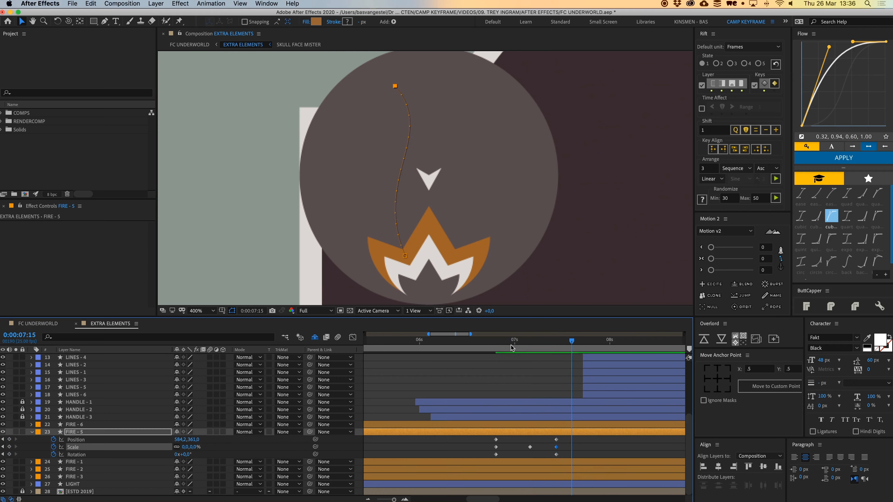
Lengthen the FIRE - 5 animation by moving its first keyframes to 0:00:06:18 and its last to about 0:00:07:14, and preview it
left_click_drag(507, 439, 488, 456)
left_click(548, 451)
mouse_move(561, 437)
left_mouse_down()
mouse_move(555, 454)
mouse_move(568, 444)
left_mouse_up()
left_click(553, 455)
scroll(549, 445, "right", 5)
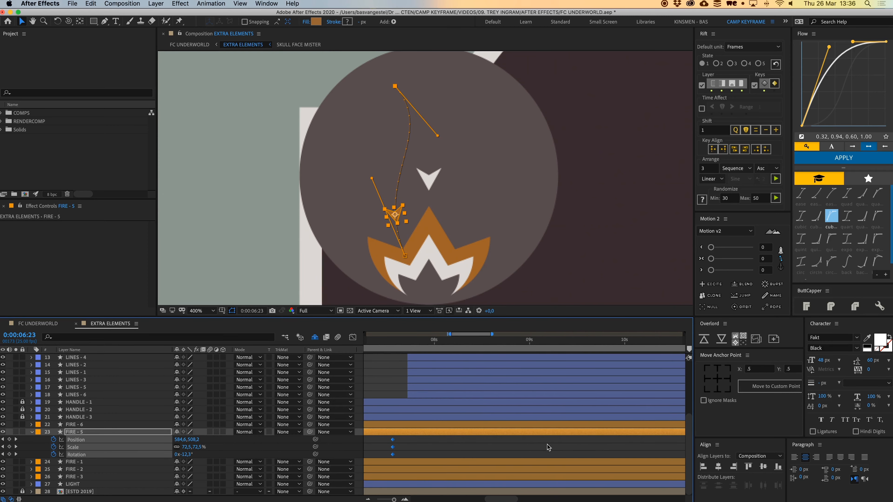
scroll(543, 442, "left", 4)
left_click(430, 391)
left_click_drag(447, 352, 435, 346)
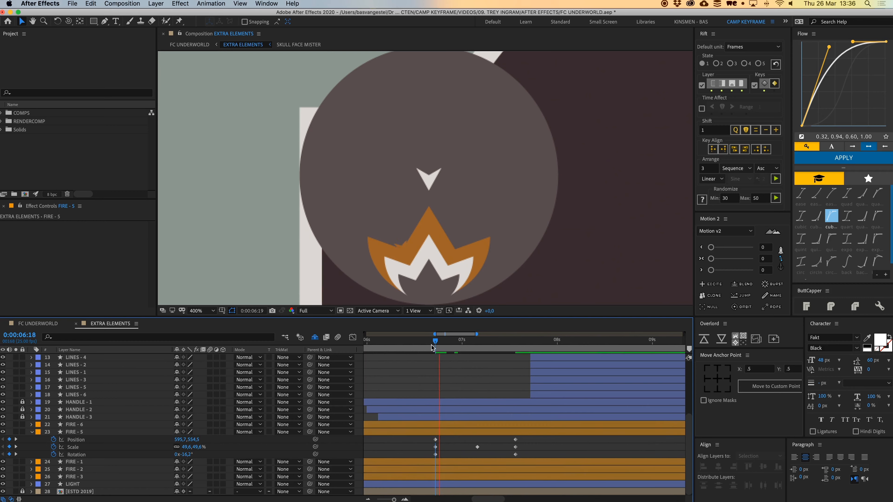
key("space")
Apply Easy Ease to all FIRE - 5 position, scale and rotation keyframes and play back the result
left_click_drag(424, 437, 523, 461)
right_click(523, 460)
mouse_move(562, 495)
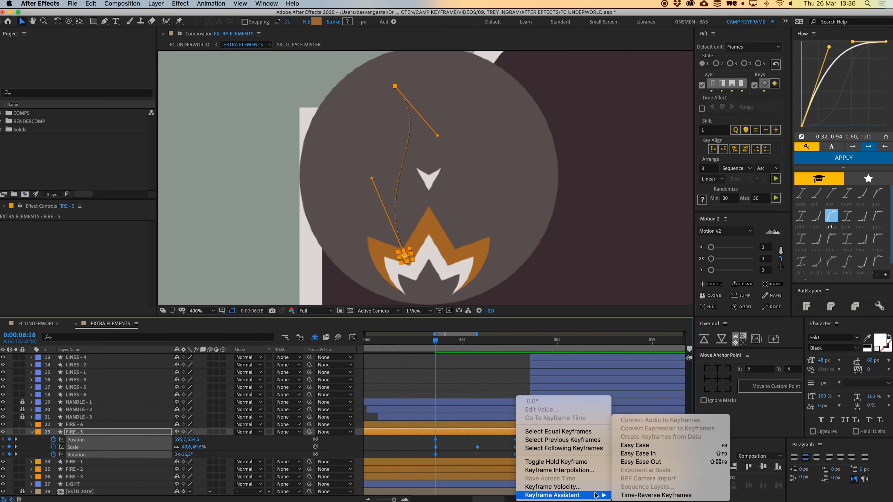
left_click(635, 444)
left_click(451, 366)
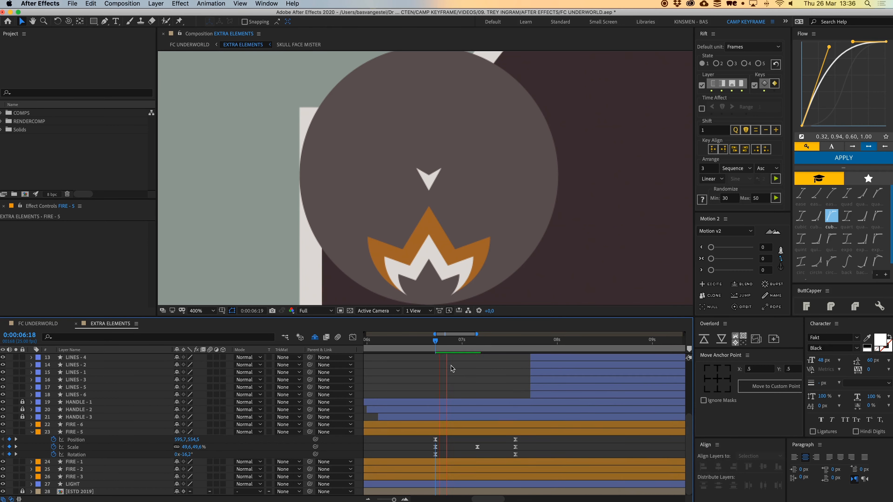
key("space")
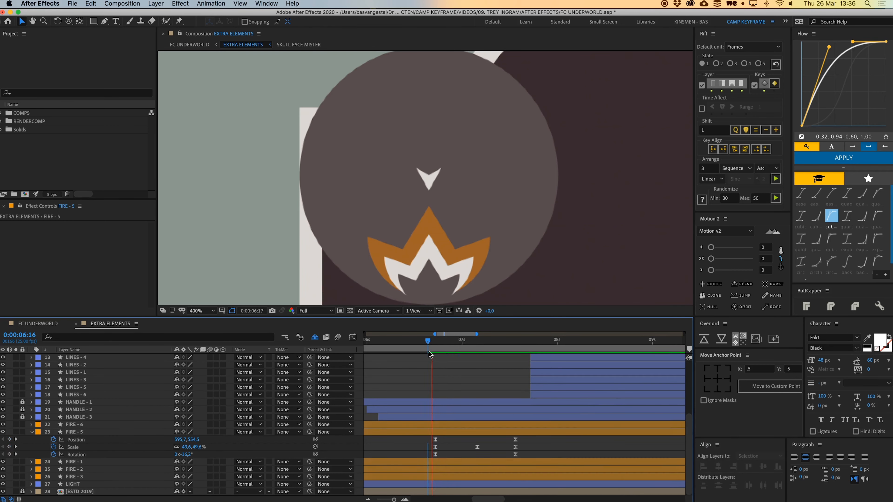
Set the FIRE - 5 layer's Auto-Orientation to Orient Along Path
left_click(469, 433)
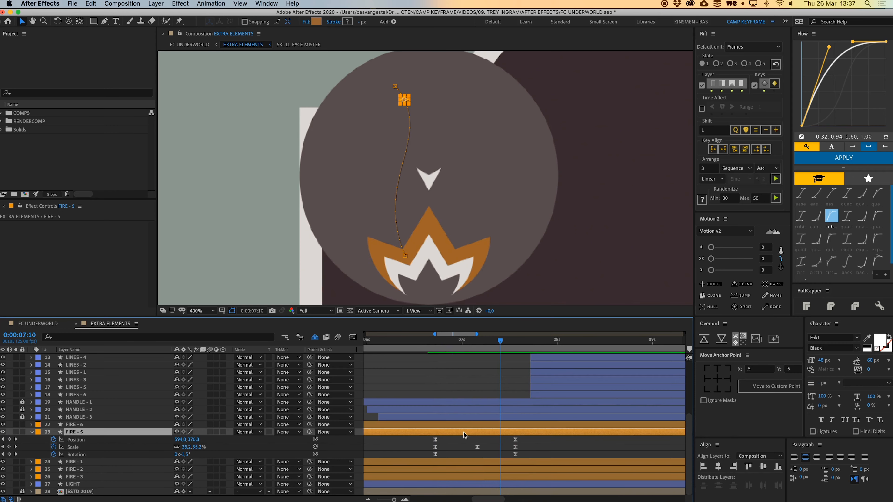
left_click_drag(493, 344, 475, 347)
scroll(414, 131, "up", 1)
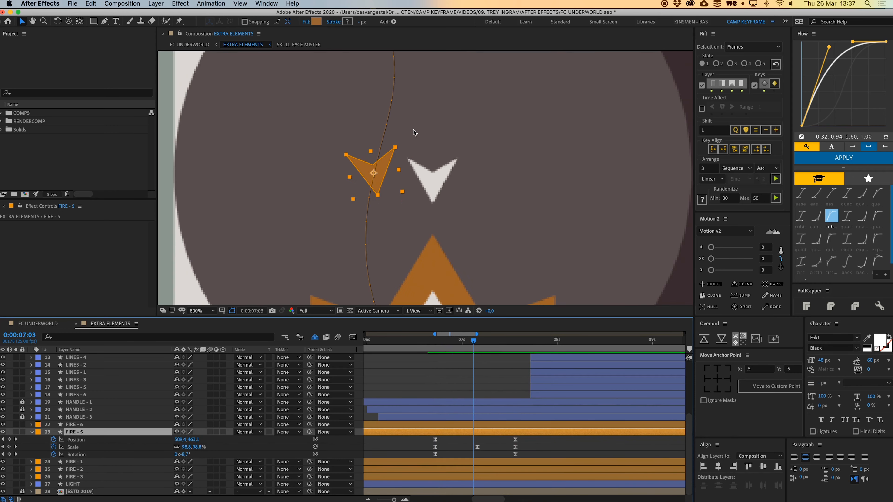
left_click_drag(414, 131, 441, 116)
right_click(441, 436)
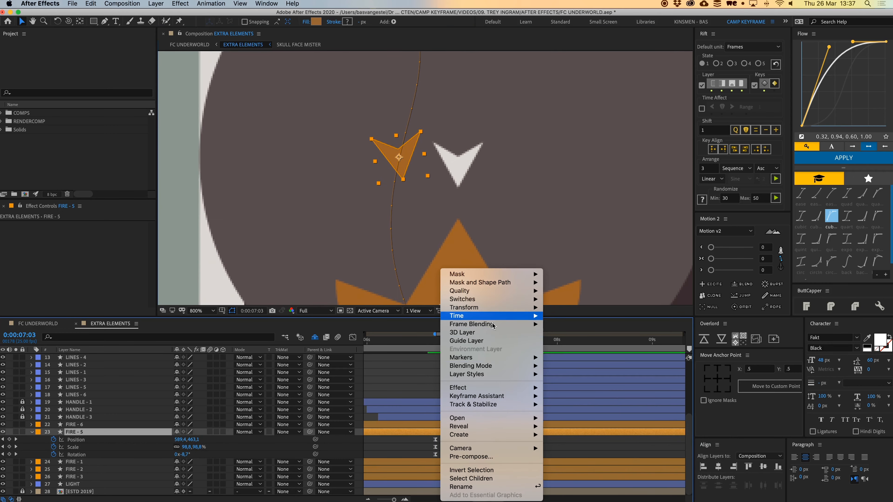
mouse_move(479, 308)
left_click(584, 445)
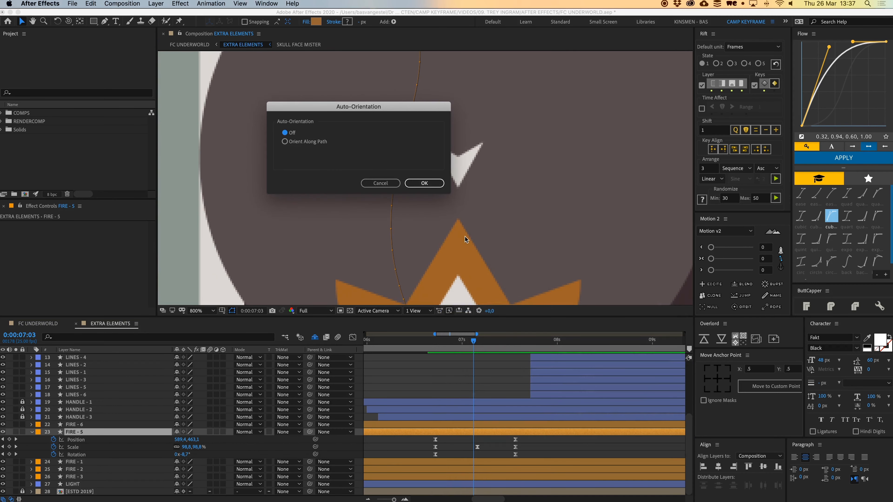
left_click(425, 183)
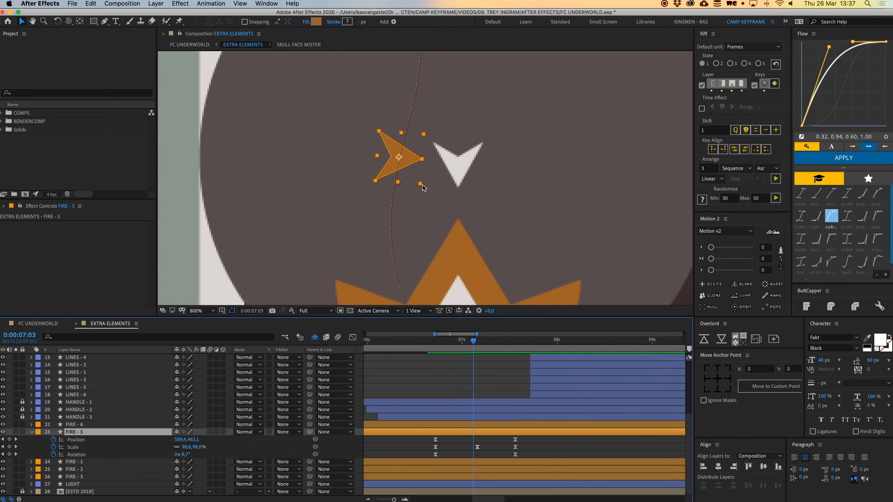
Remove all FIRE - 5 rotation keyframes and rotate the spark to about 88.7° so its tip points down along the path
key("w")
left_click_drag(423, 188, 397, 191)
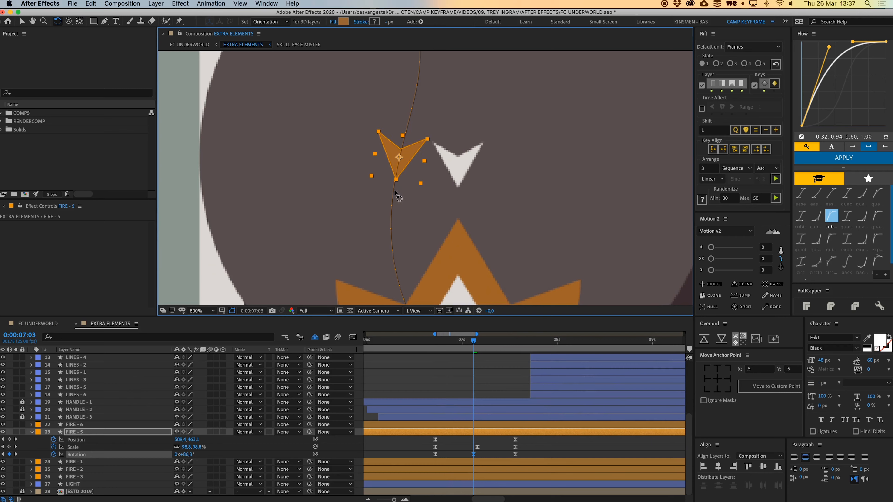
left_click_drag(428, 455, 522, 461)
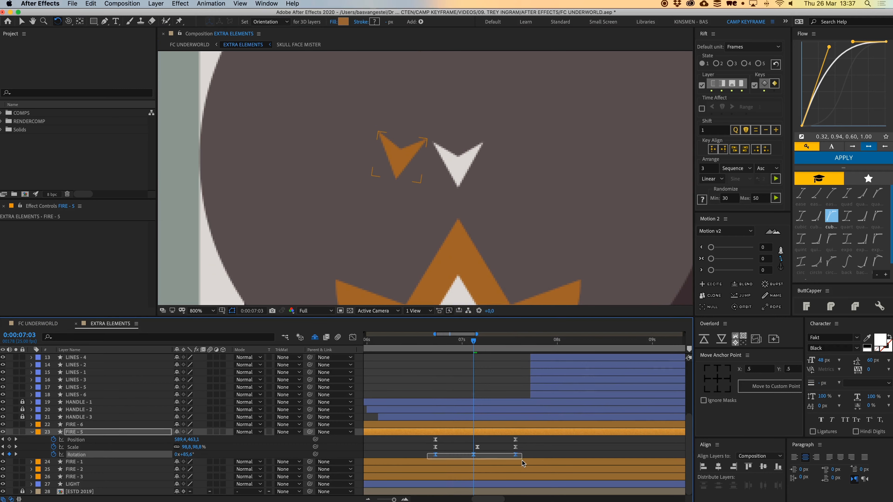
key("Delete")
left_click_drag(418, 149, 422, 147)
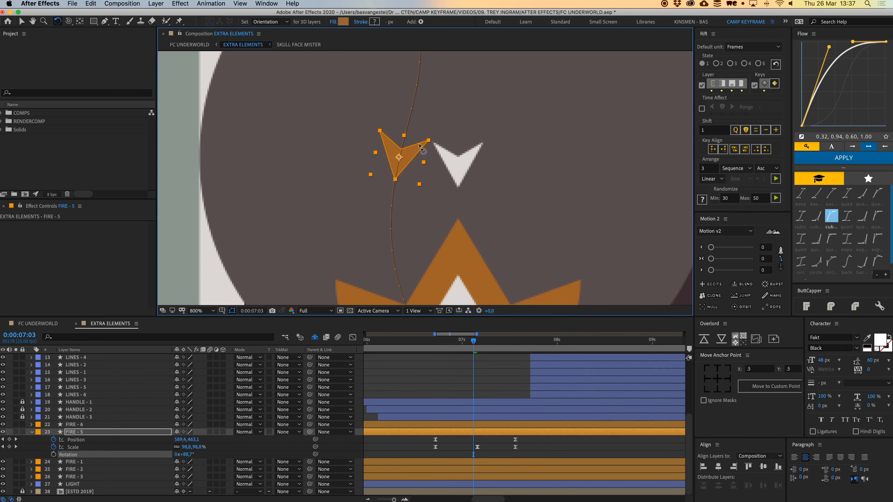
key("comma")
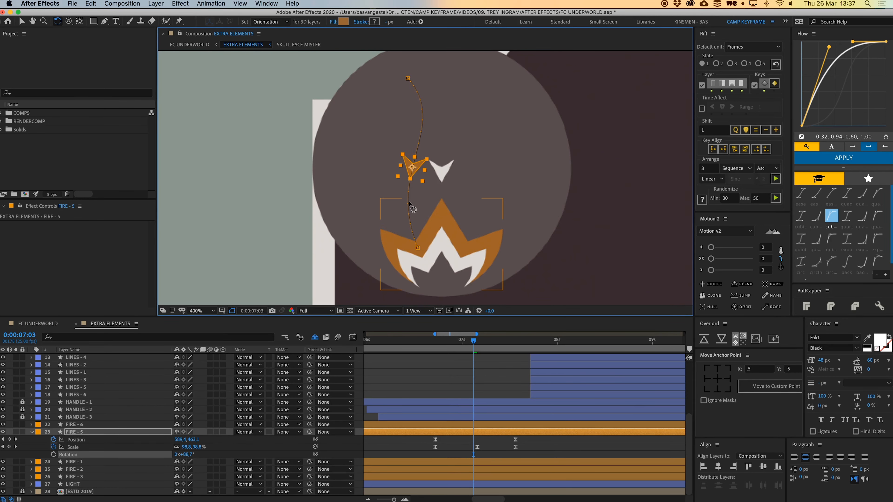
Play back the path-oriented FIRE - 5 spark from 0:00:06:17 to check its motion
key("v")
left_click_drag(473, 341, 432, 351)
left_click(448, 368)
key("space")
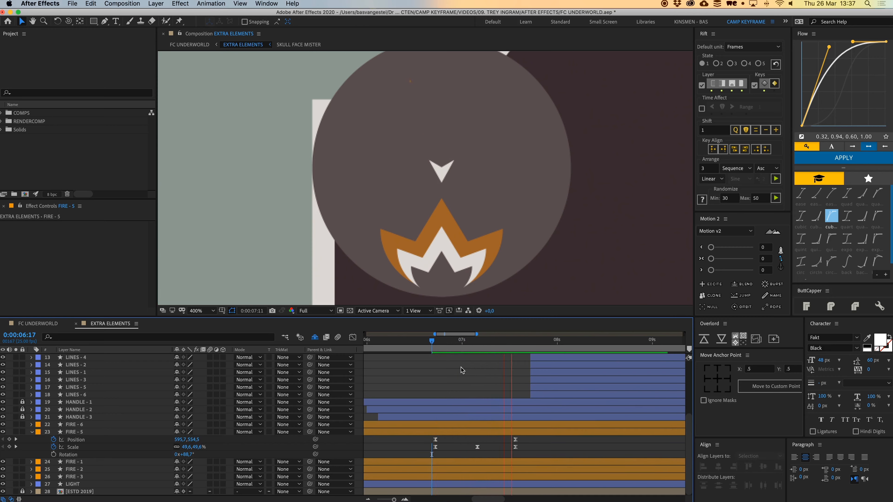
Compress the FIRE - 5 position and scale keyframes so the animation ends at about 0:00:07:09, and play it back
key("space")
left_click_drag(519, 450, 511, 436)
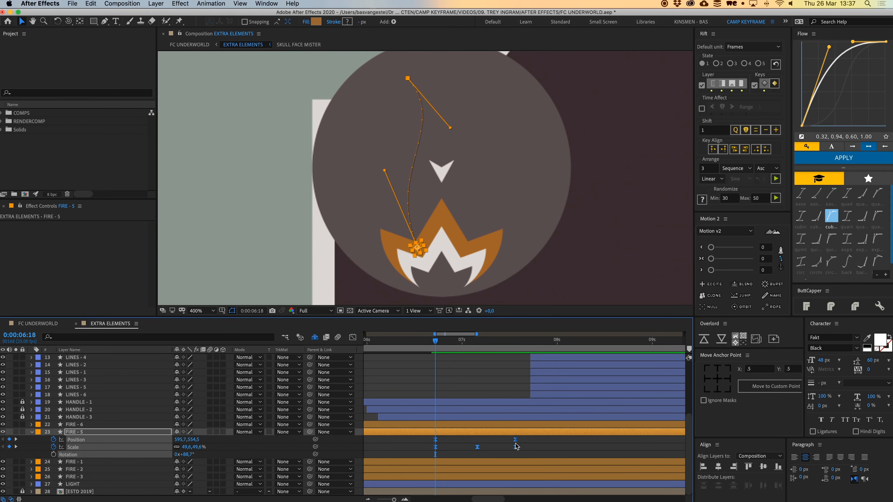
left_click_drag(515, 446, 496, 444)
left_click(508, 443)
key("space")
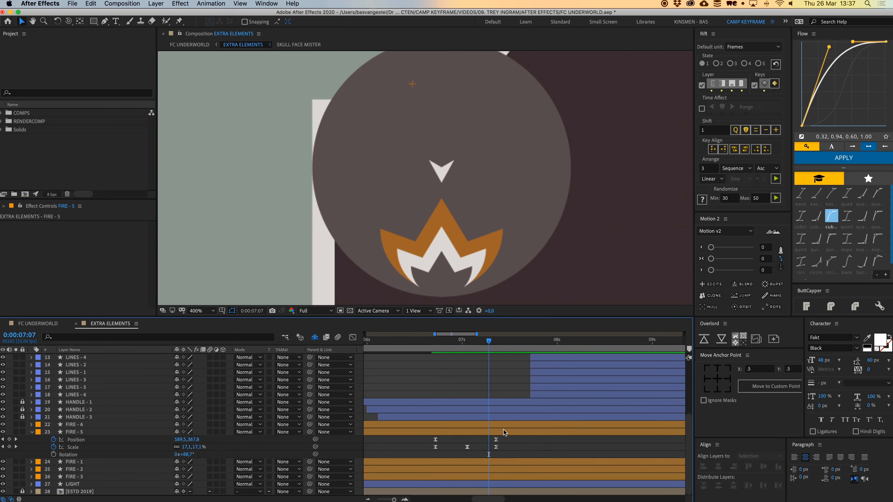
Trim the FIRE - 5 layer to start at 0:00:06:18 and end at 0:00:07:07
left_click(505, 432)
key("alt+bracketright")
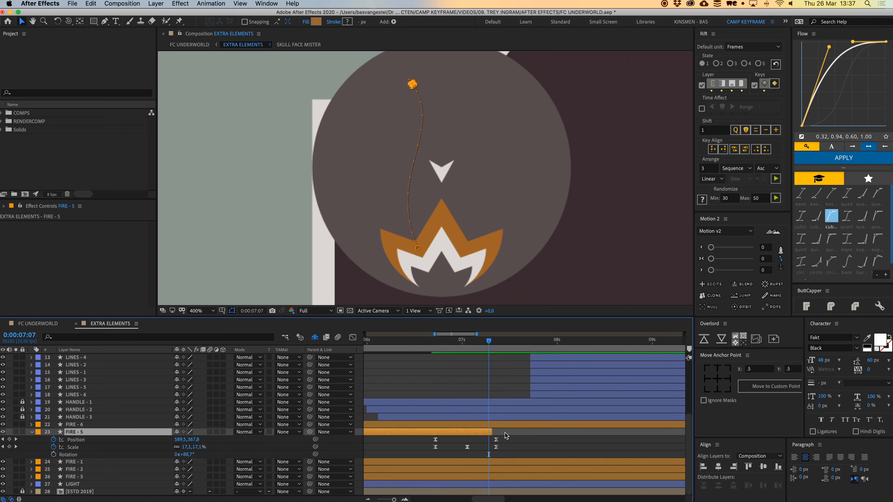
left_click_drag(489, 343, 437, 346)
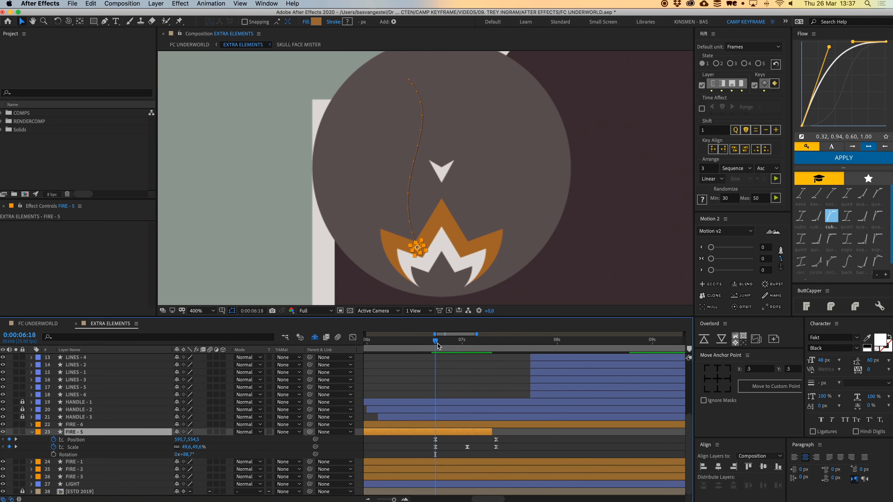
key("alt+bracketleft")
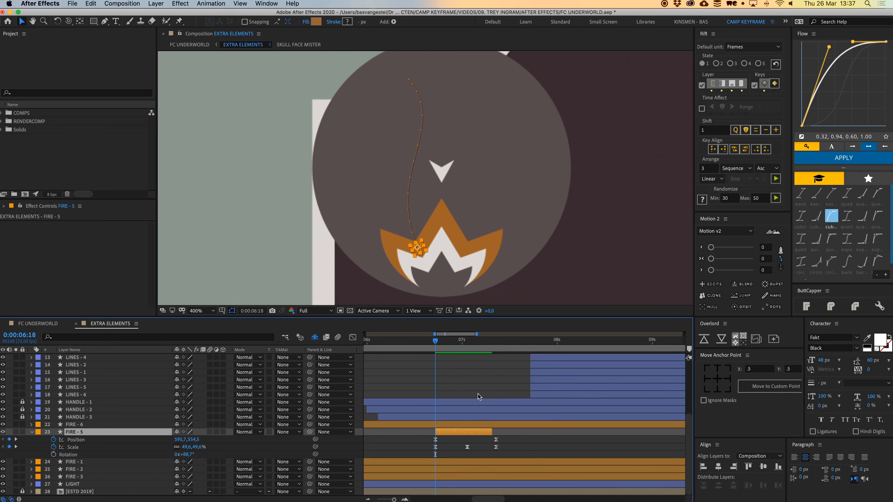
Duplicate the FIRE - 5 spark and move the copy's whole motion path to the flame's right side, starting at about 672.7, 548.5
key("super+d")
key("p")
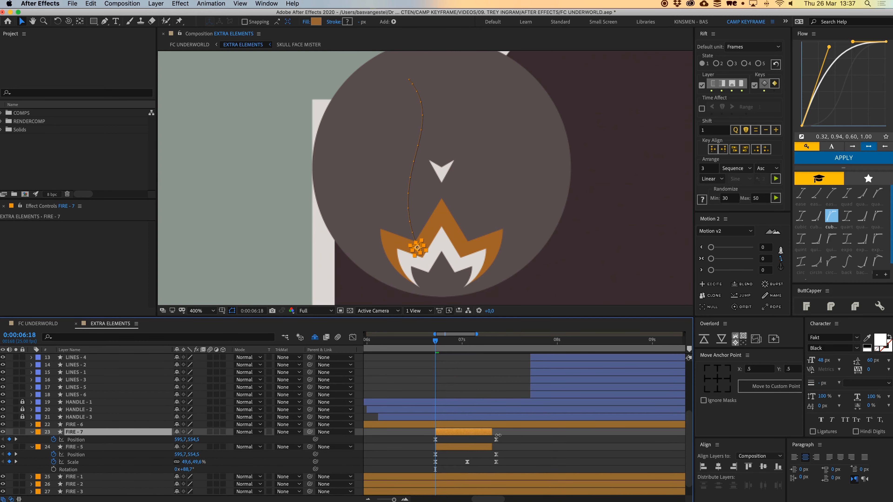
left_click_drag(516, 447, 412, 438)
left_click_drag(418, 265, 486, 260)
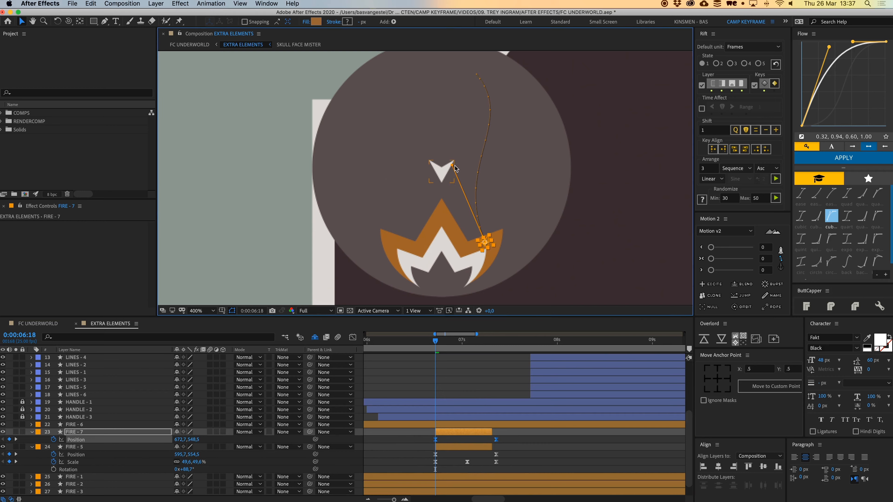
Bend the lower part of the FIRE - 7 motion path outward to the right and select its end position keyframe
left_click_drag(452, 165, 505, 167)
left_click(481, 80)
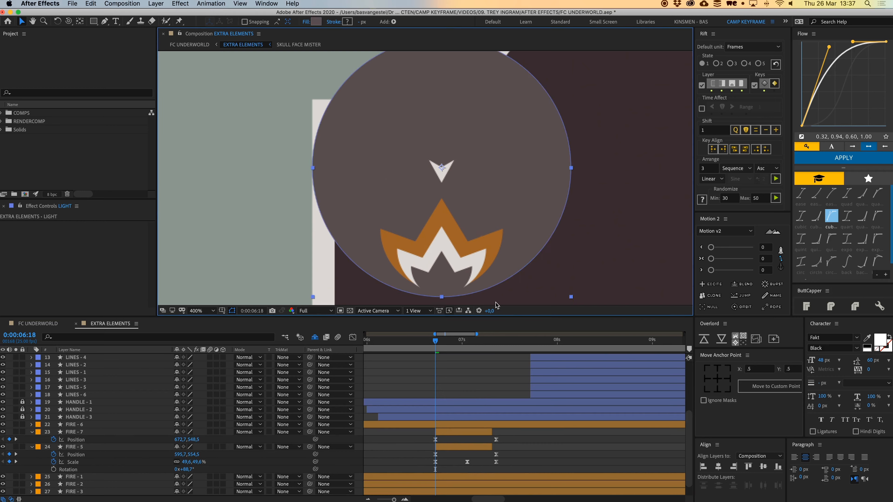
left_click(496, 439)
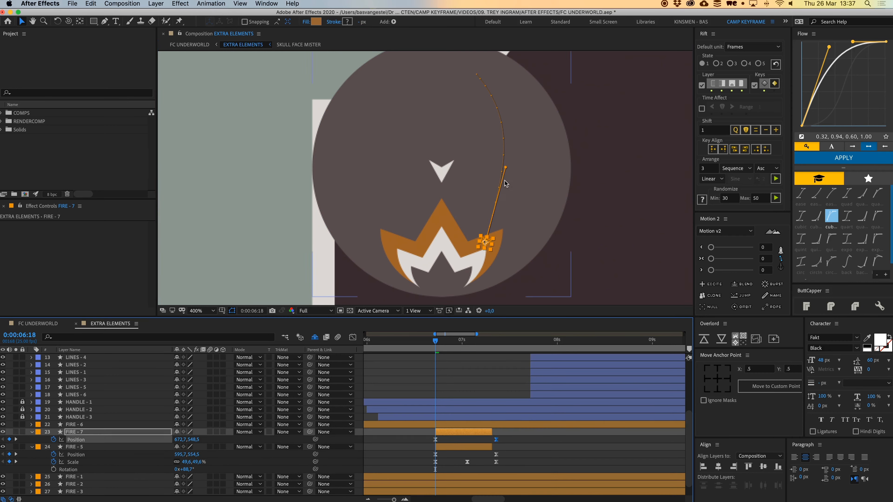
left_click(482, 341)
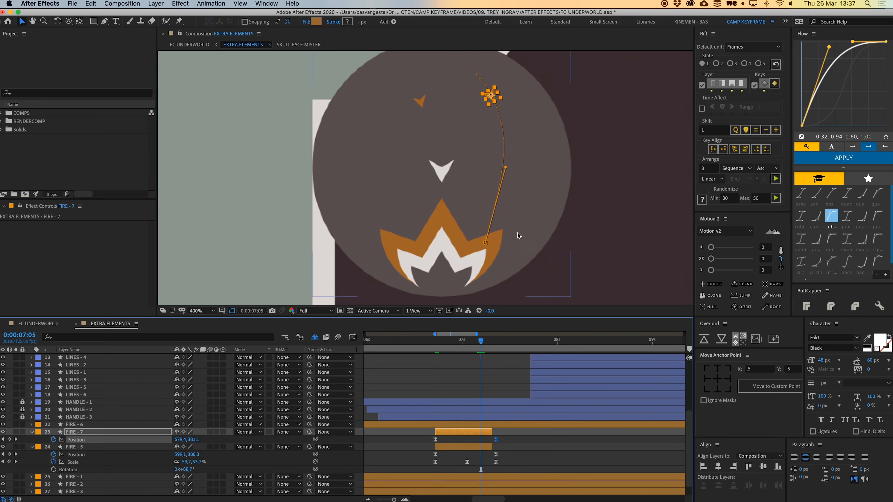
left_click(493, 431)
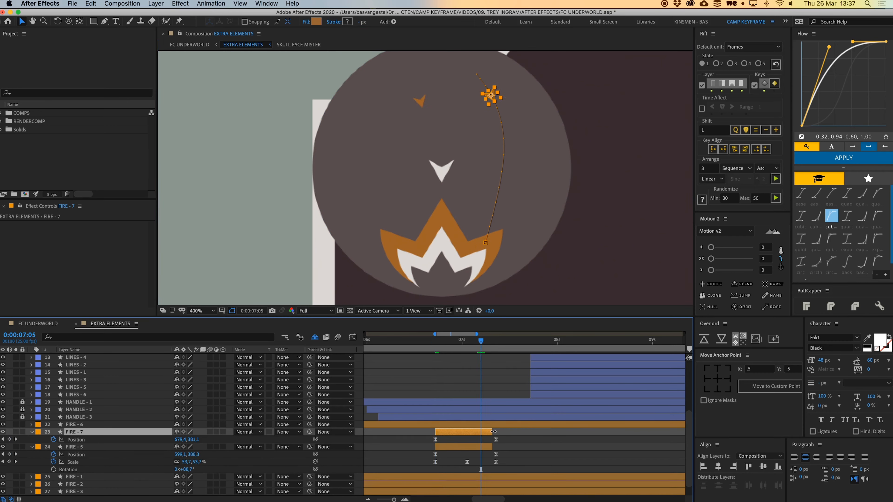
left_click(496, 350)
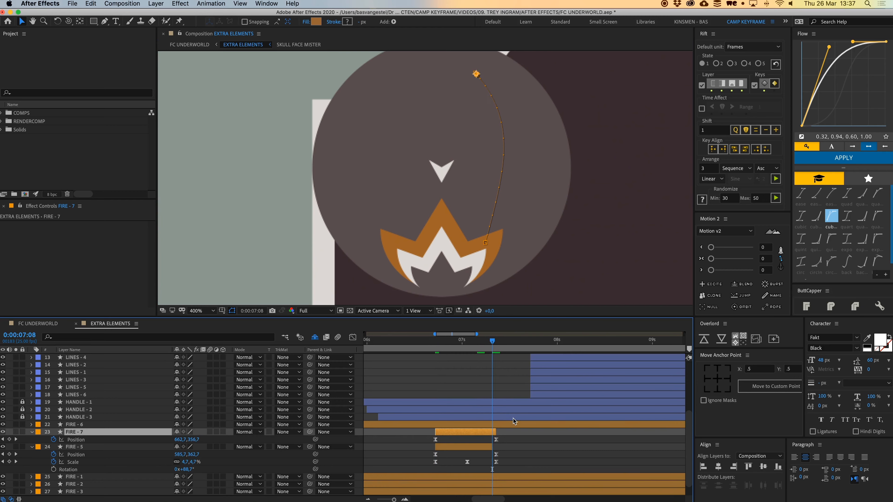
key("g")
left_click(475, 74)
key("super+z")
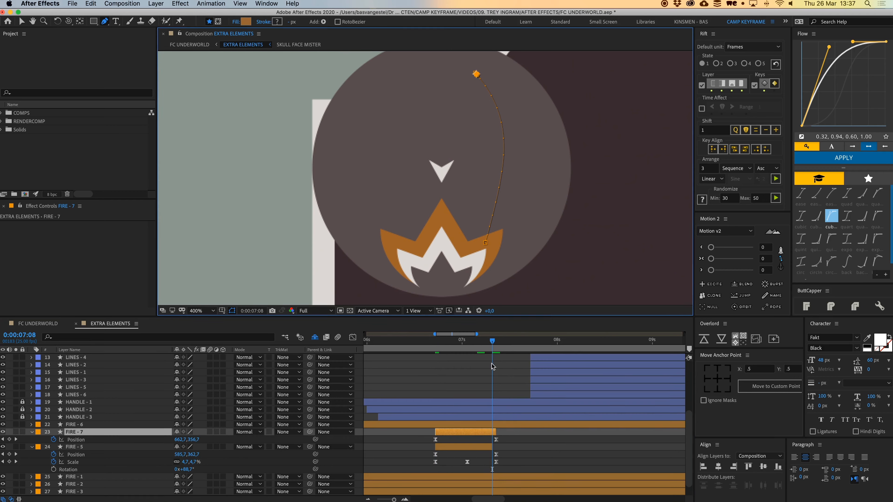
Pull a curve handle down-left from the FIRE - 7 path's end point for an S-shaped path, and trim the layer to end with FIRE - 5
left_click(505, 440)
left_click(492, 432)
left_click_drag(493, 341, 485, 343)
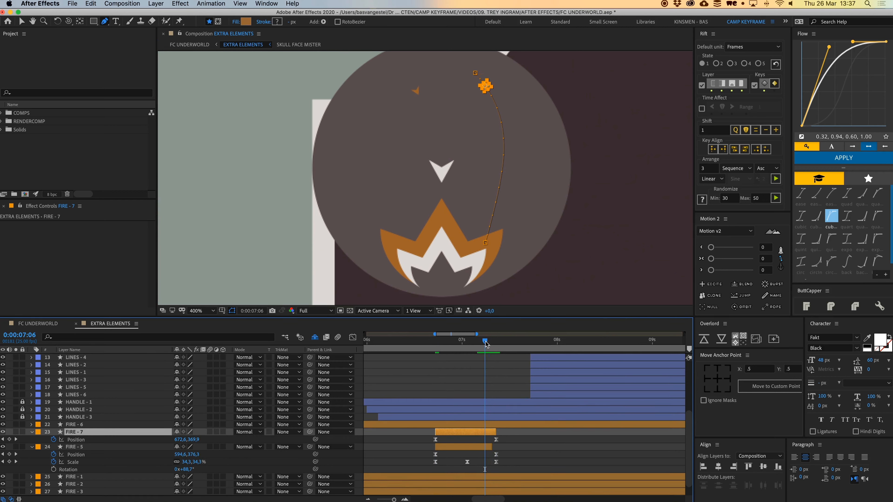
left_click(475, 74)
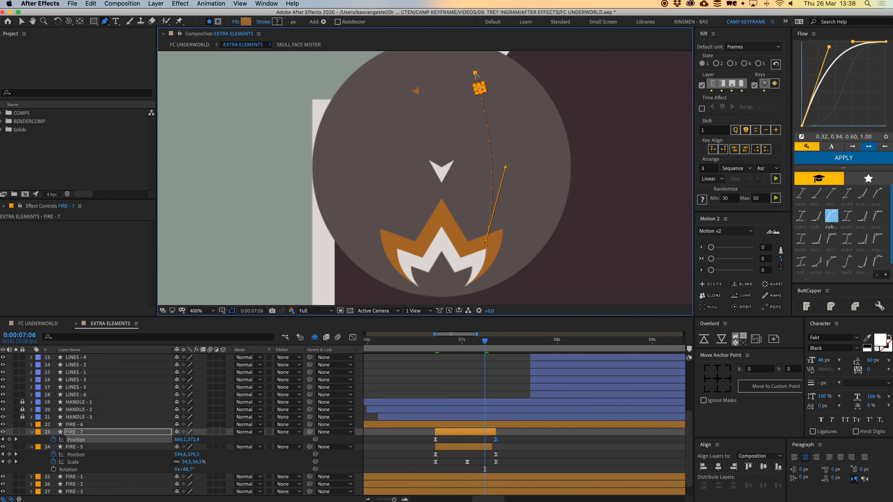
left_click_drag(475, 72, 453, 176)
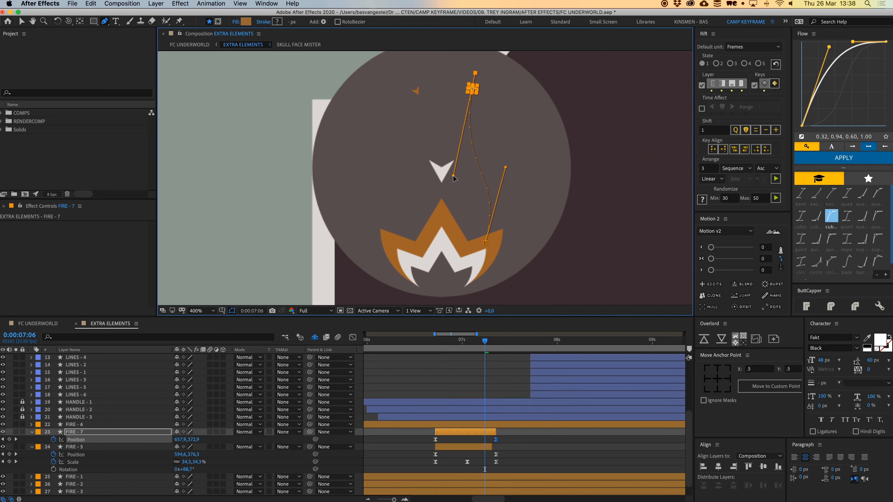
left_click(518, 435)
key("v")
left_click_drag(496, 433, 491, 433)
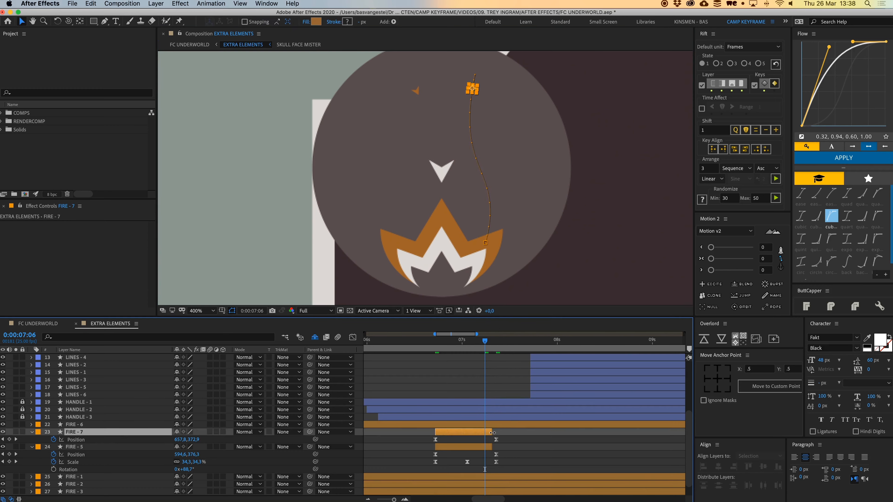
Offset the FIRE - 7 layer to start about six frames after FIRE - 5, and play back both sparks
left_click_drag(481, 340, 424, 341)
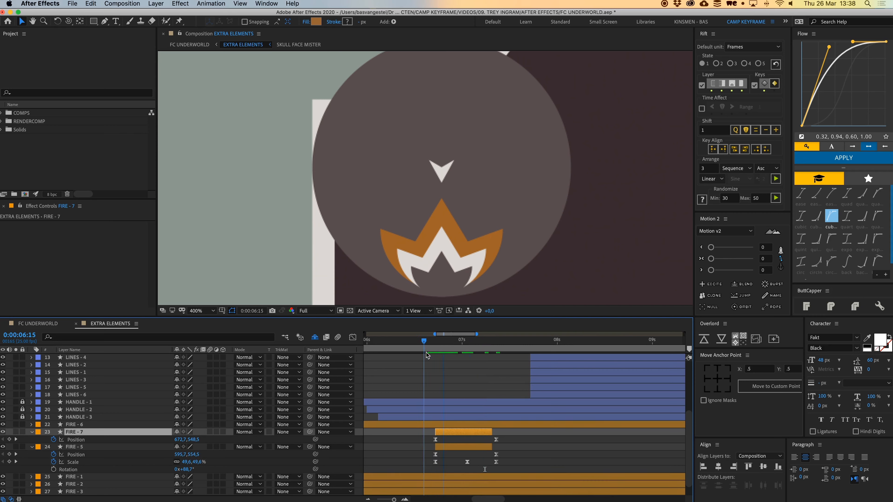
key("space")
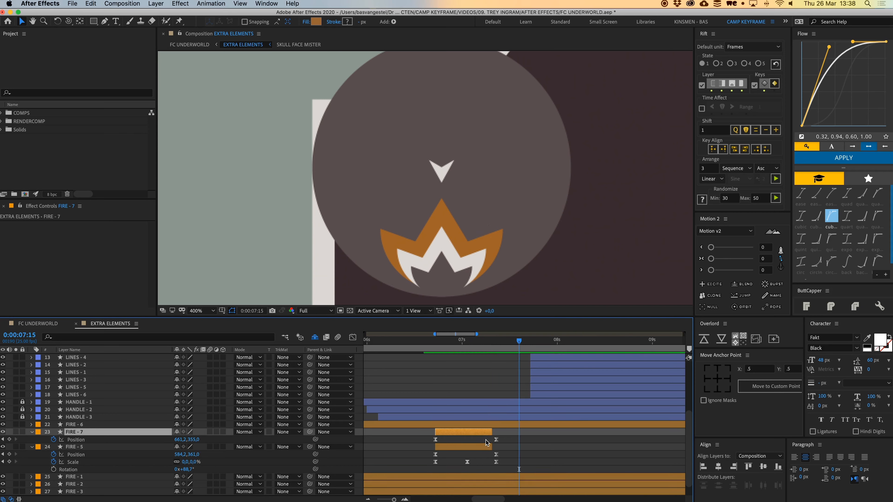
left_click_drag(466, 434, 488, 436)
key("space")
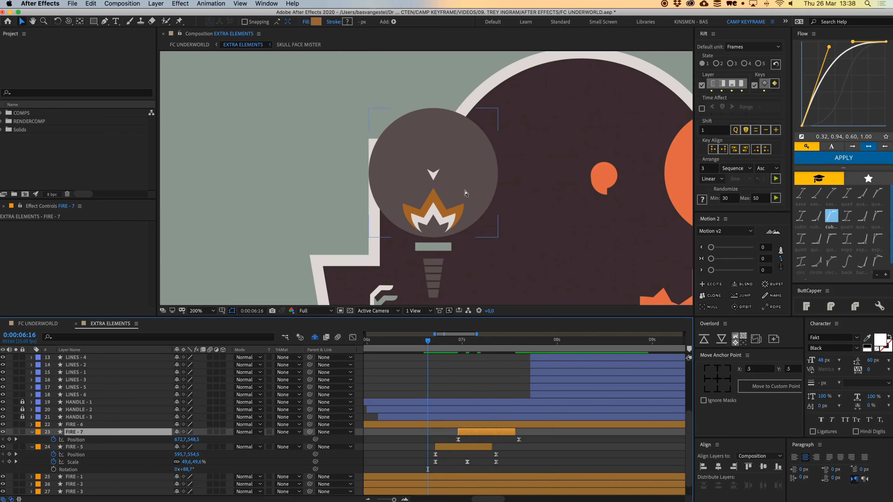
key("comma")
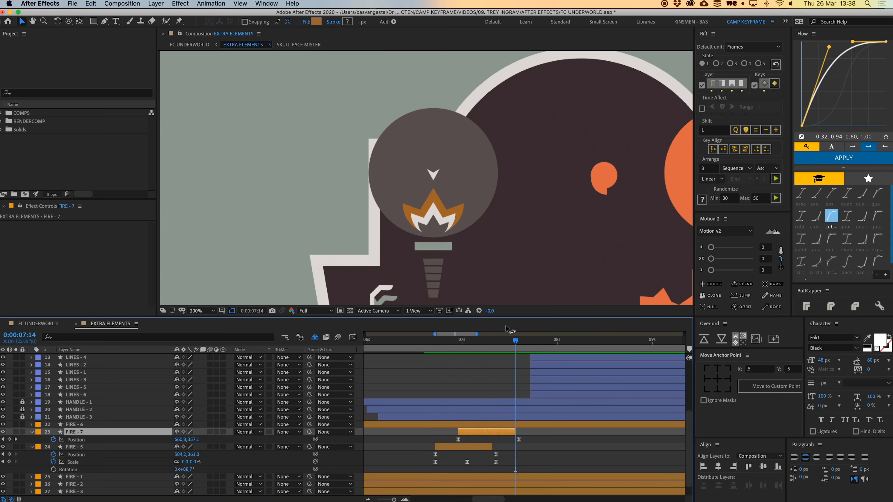
left_click_drag(506, 341, 409, 366)
key("space")
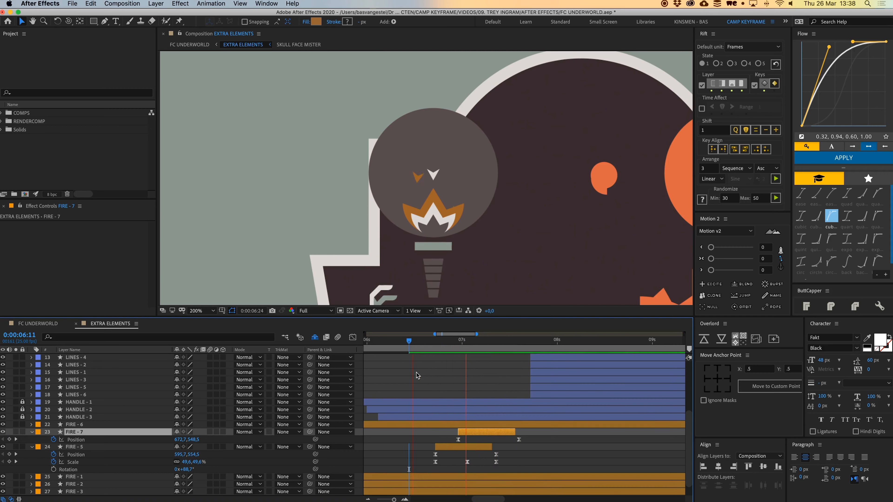
Delete the static white FIRE - 6 spark and check the FIRE - 7 and FIRE - 5 motion around 0:00:07:02
left_click(436, 179)
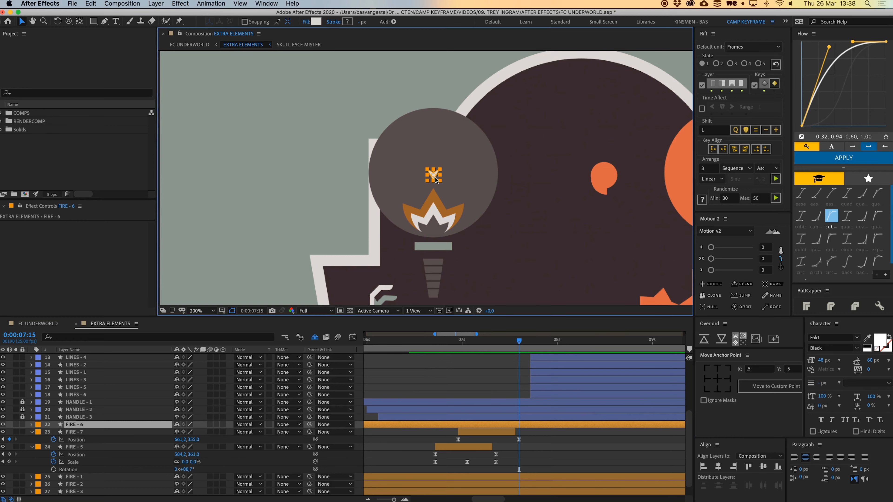
key("Delete")
left_click(497, 425)
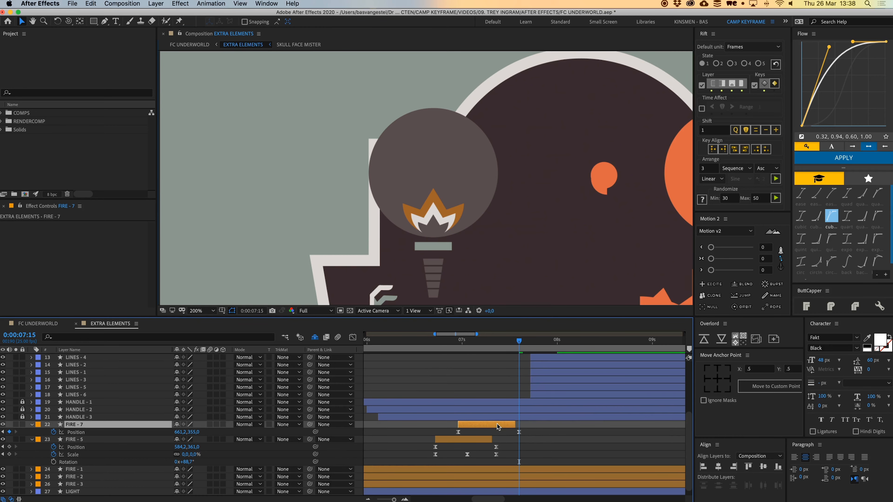
left_click(483, 439, "shift")
left_click_drag(497, 342, 468, 350)
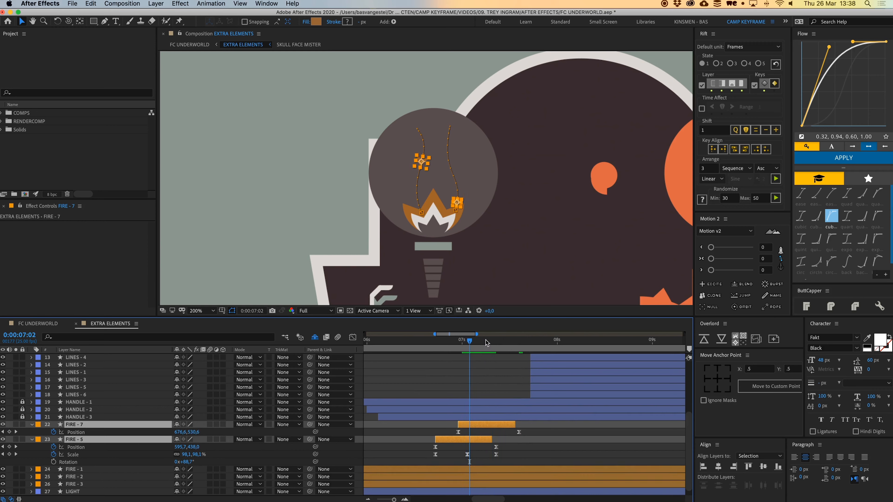
left_click(485, 378)
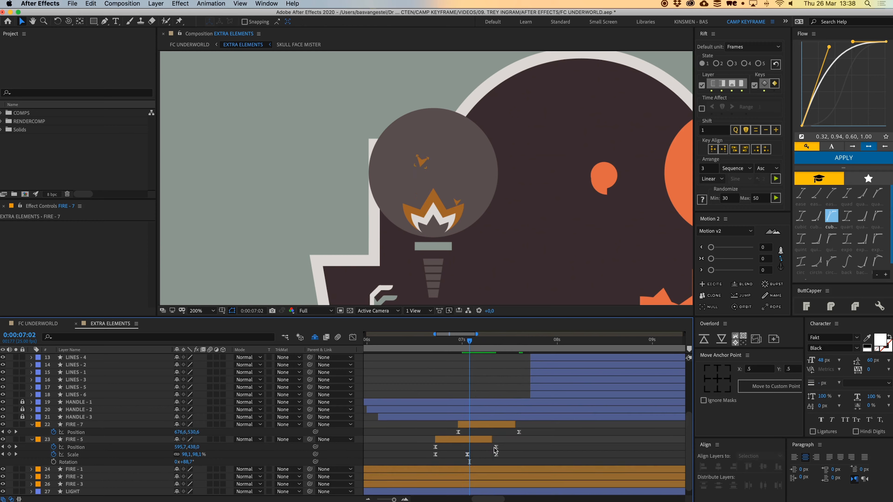
Shift the FIRE - 5 and FIRE - 7 layers together later in time so FIRE - 5 starts at about 0:00:08:08
left_click_drag(470, 340, 435, 345)
left_click_drag(456, 263, 460, 237)
left_click(449, 203)
key("period")
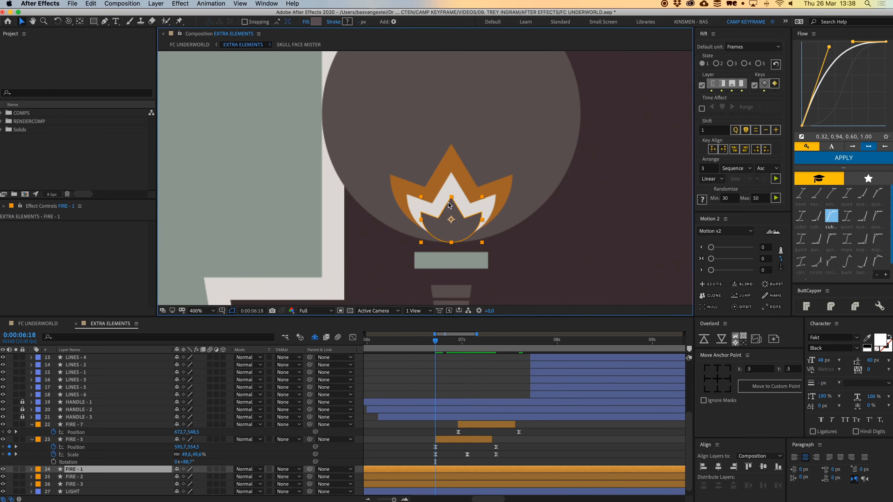
left_click(483, 441)
left_click(477, 425, "shift")
left_click_drag(464, 440, 616, 440)
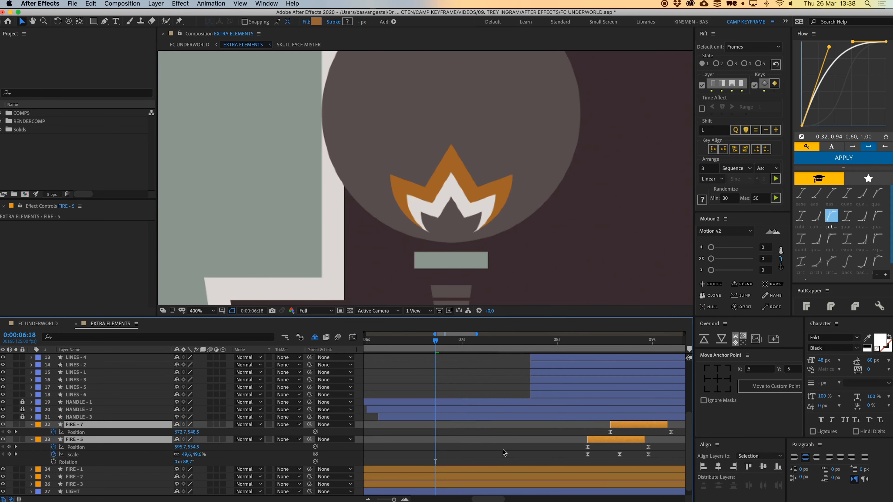
Move the orange FIRE - 3 and dark FIRE - 1 flame shapes apart to inspect the stacking, and return them to place
scroll(492, 471, "down", 1)
left_click(493, 476)
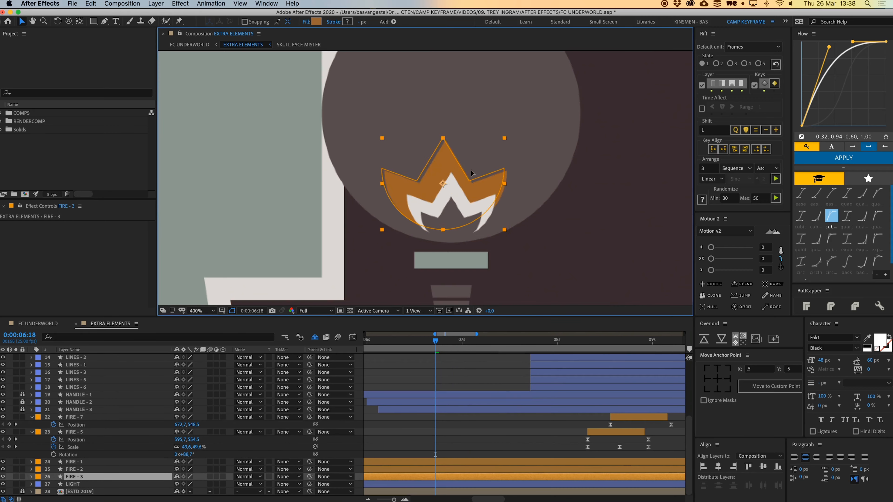
left_click_drag(490, 181, 394, 132)
left_click_drag(463, 198, 564, 161)
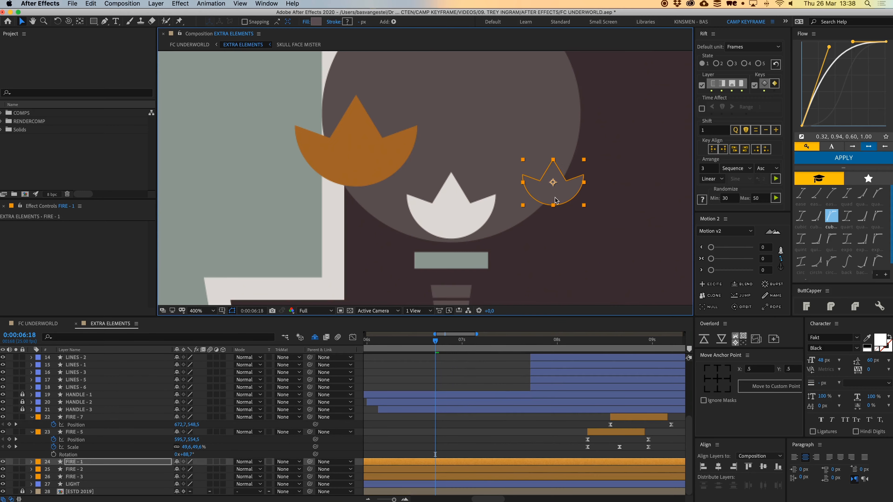
left_click_drag(555, 201, 454, 212)
left_click_drag(359, 144, 455, 194)
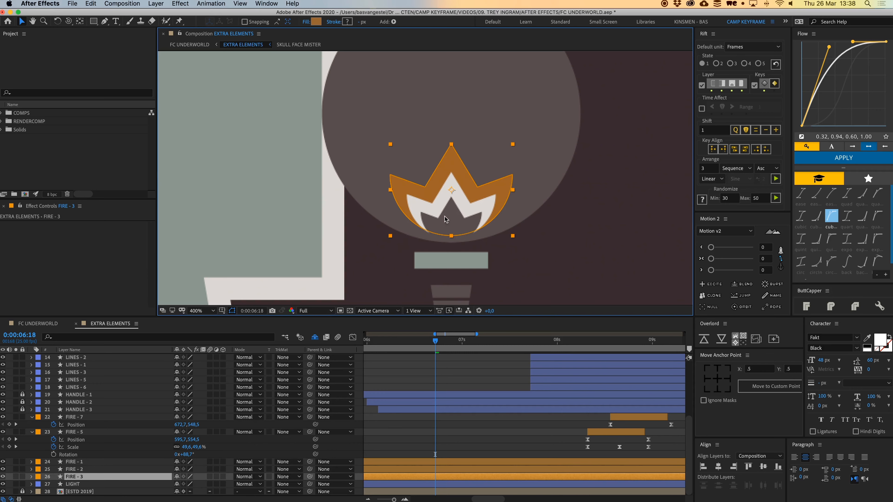
Reveal the Path property of FIRE - 3's Group 1 and set a path keyframe at 0:00:06:18
left_click(467, 435)
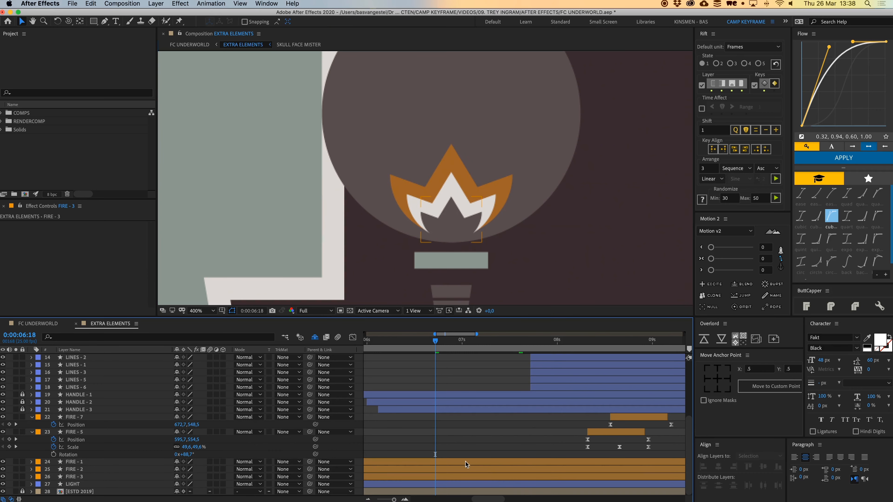
left_click(462, 479)
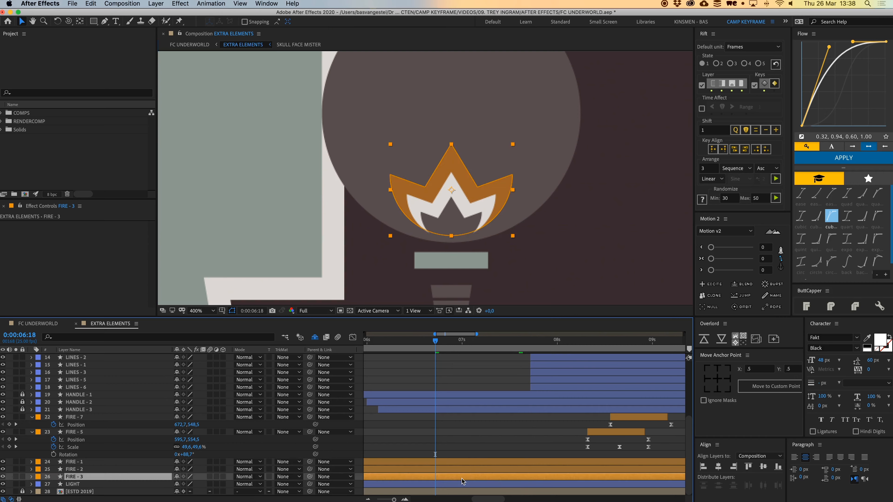
left_click(31, 477)
left_click(39, 485)
scroll(59, 489, "down", 3)
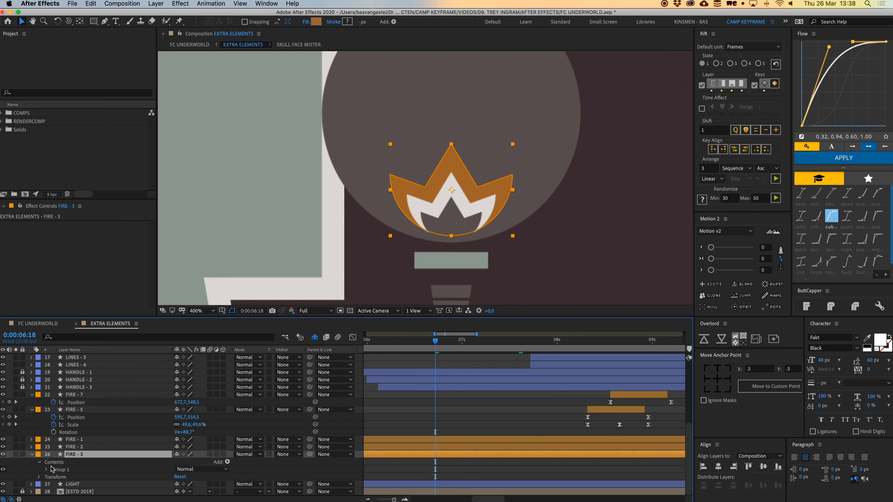
left_click(46, 470)
left_click(54, 477)
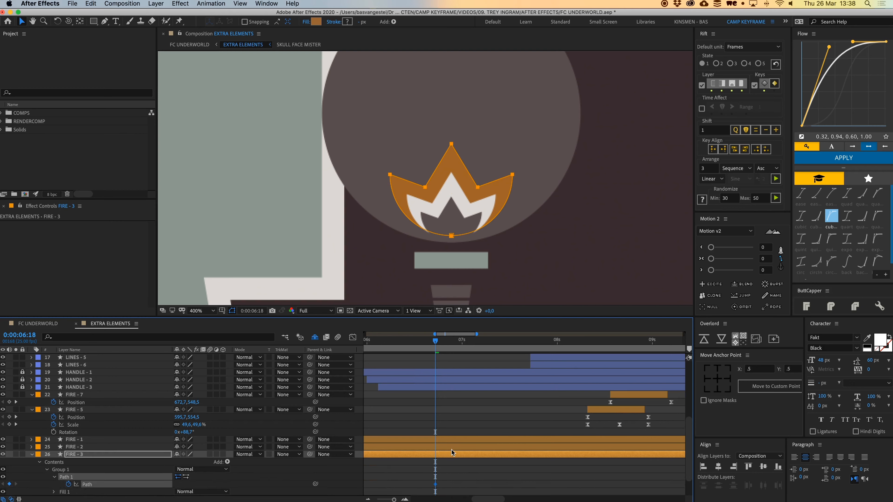
Place FIRE - 3's full-flame path keyframe at about 0:00:07:05 and collapse the 0:00:06:18 shape into a tiny flame at the base
left_click_drag(436, 485, 480, 484)
left_click_drag(424, 187, 447, 231)
left_click_drag(390, 175, 426, 223)
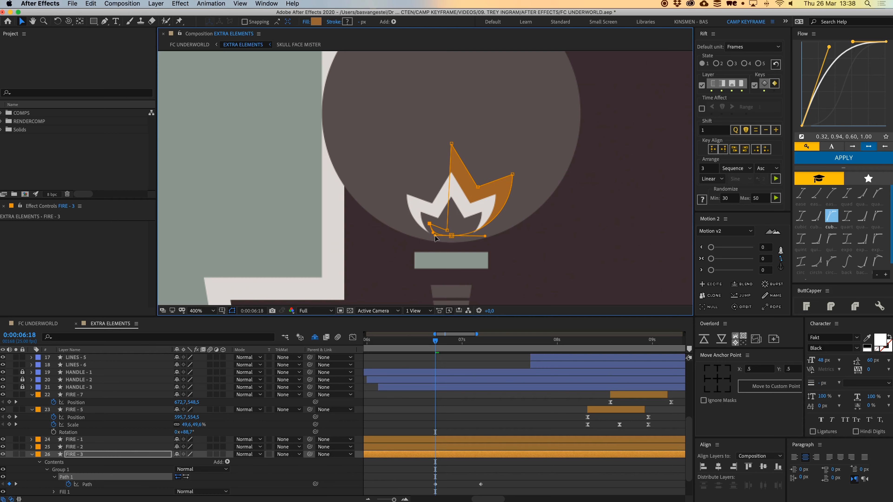
left_click_drag(451, 144, 450, 220)
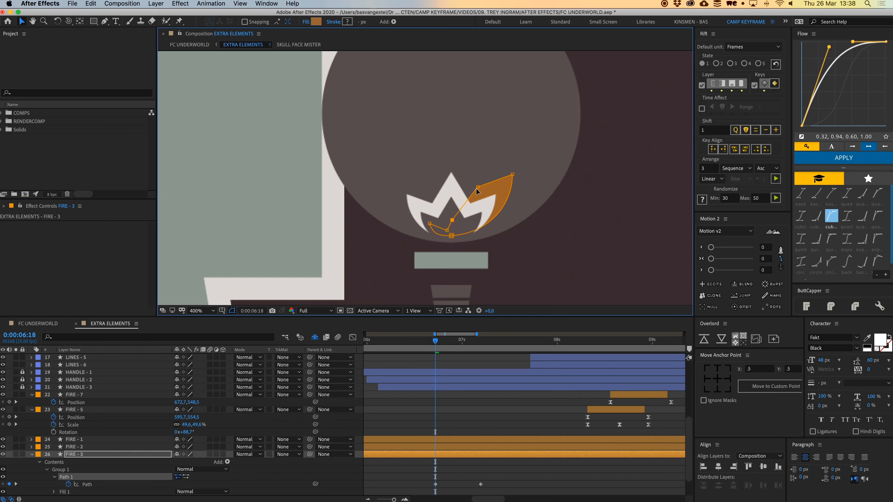
left_click_drag(477, 190, 462, 225)
left_click_drag(511, 175, 465, 226)
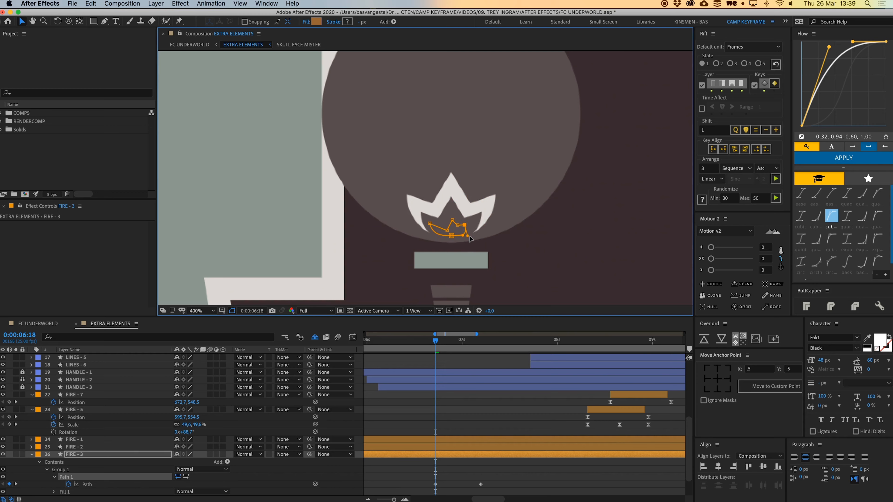
At 0:00:07:12, reshape the FIRE - 3 path with the centre tip leaning up-left and both side tips pulled inward, adjusting their curves
left_click(450, 346)
left_click_drag(450, 346, 509, 352)
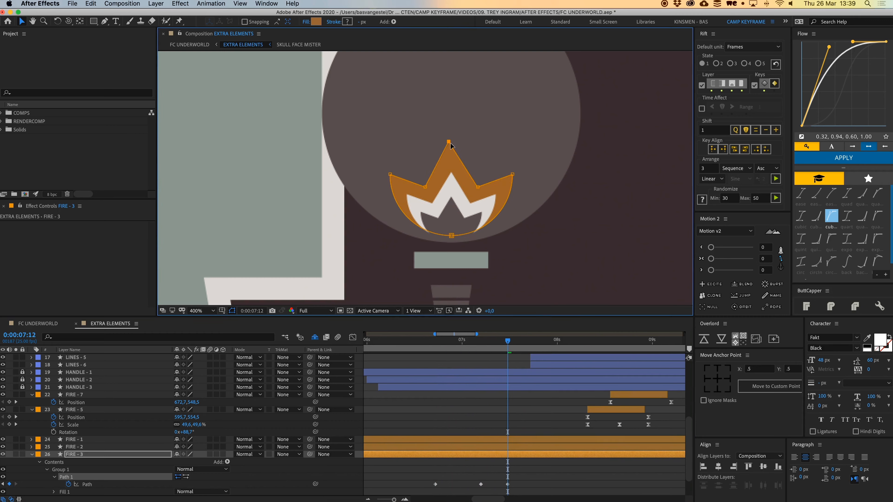
left_click_drag(451, 143, 440, 135)
left_click_drag(390, 175, 400, 166)
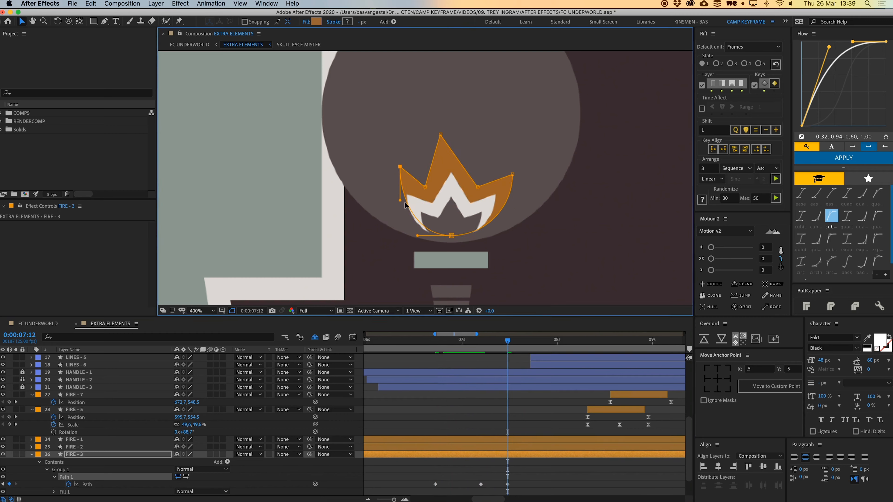
left_click_drag(400, 200, 391, 215)
left_click_drag(426, 187, 422, 184)
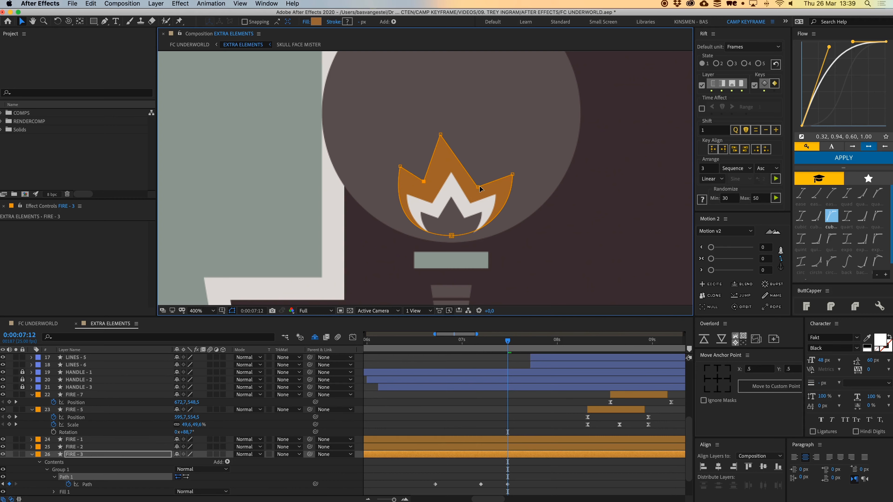
left_click_drag(512, 174, 505, 176)
left_click_drag(504, 210, 487, 238)
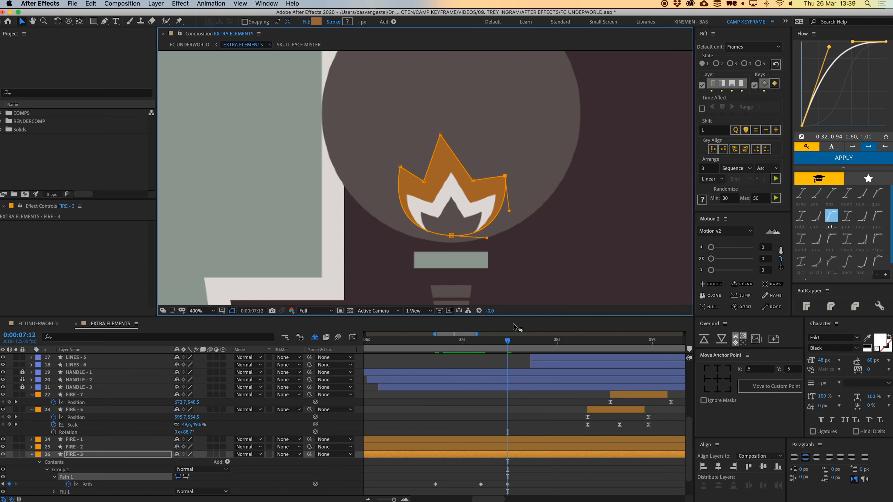
At 0:00:07:19, reshape the FIRE - 3 flame taller with the centre tip leaning up-right and the side points raised
key("space")
left_click_drag(443, 135, 459, 120)
left_click_drag(473, 182, 509, 172)
left_click_drag(424, 184, 421, 175)
left_click_drag(400, 166, 393, 161)
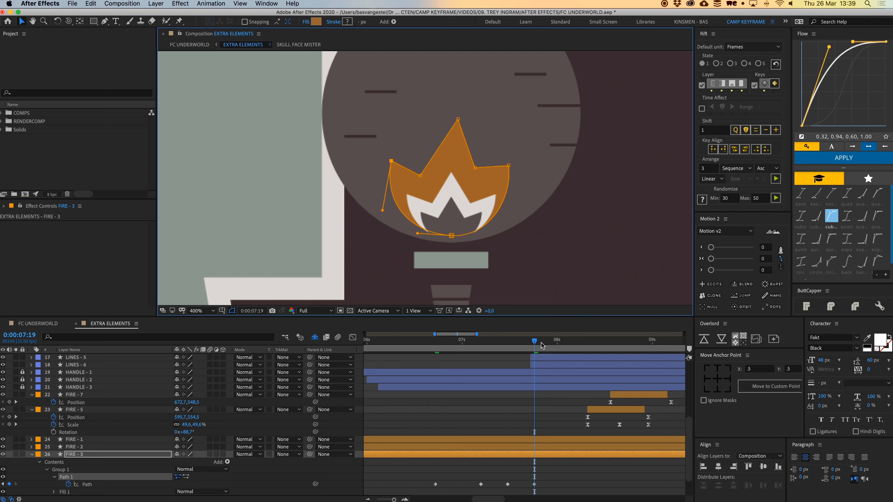
At 0:00:08:00, lower FIRE - 3's centre tip toward the left and pull its side points down and inward
left_click_drag(541, 346, 557, 346)
left_click_drag(421, 176, 420, 179)
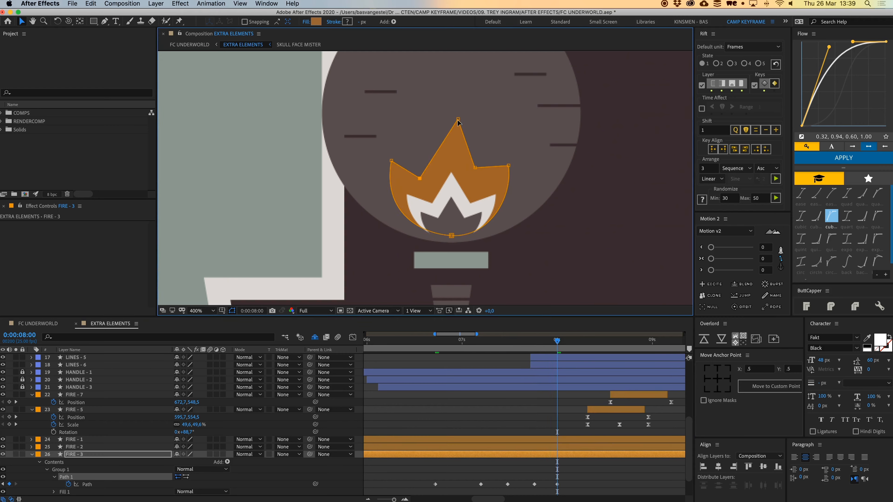
left_click_drag(459, 119, 446, 130)
left_click_drag(475, 168, 509, 175)
mouse_move(391, 161)
left_mouse_down()
mouse_move(426, 186)
mouse_move(400, 167)
left_mouse_up()
At 0:00:08:07, shape another FIRE - 3 flame variation by lowering the centre tip toward the middle and adjusting the right-hand points
key("space")
left_click_drag(446, 131, 453, 140)
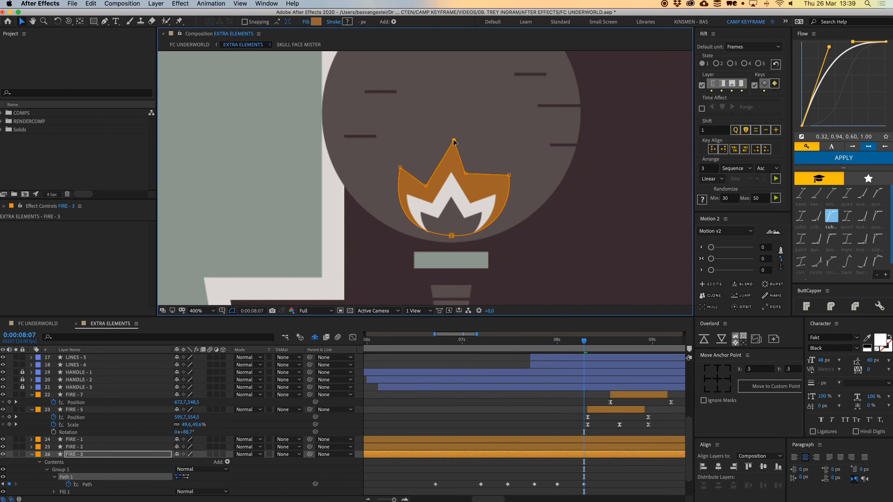
left_click_drag(466, 173, 502, 186)
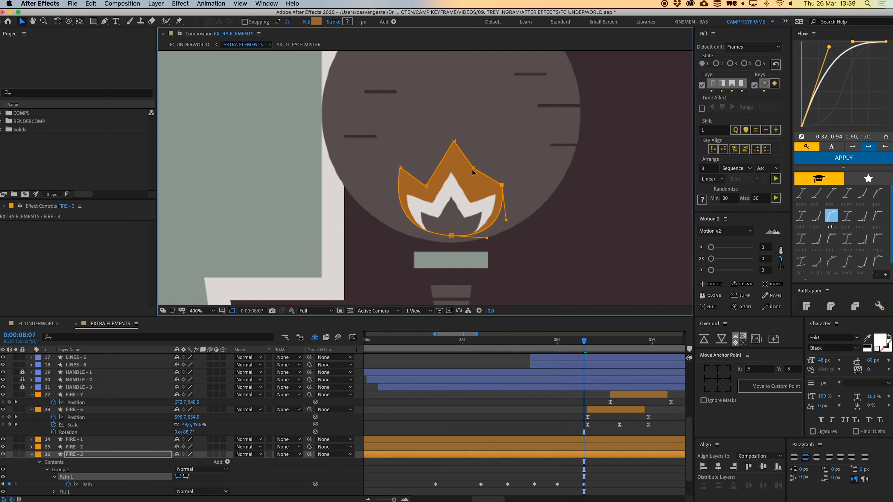
left_click_drag(474, 171, 509, 178)
left_click_drag(508, 208, 498, 197)
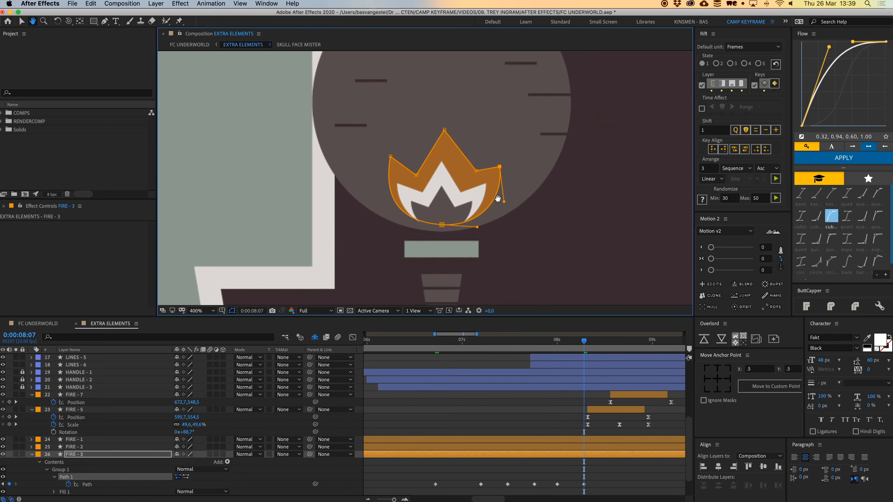
Move the FIRE - 3 path keyframes earlier and closer together, starting at 0:00:07:02, and preview the flicker
left_click_drag(600, 481, 482, 486)
left_click(499, 484)
left_click(529, 483)
left_click_drag(537, 486, 500, 486)
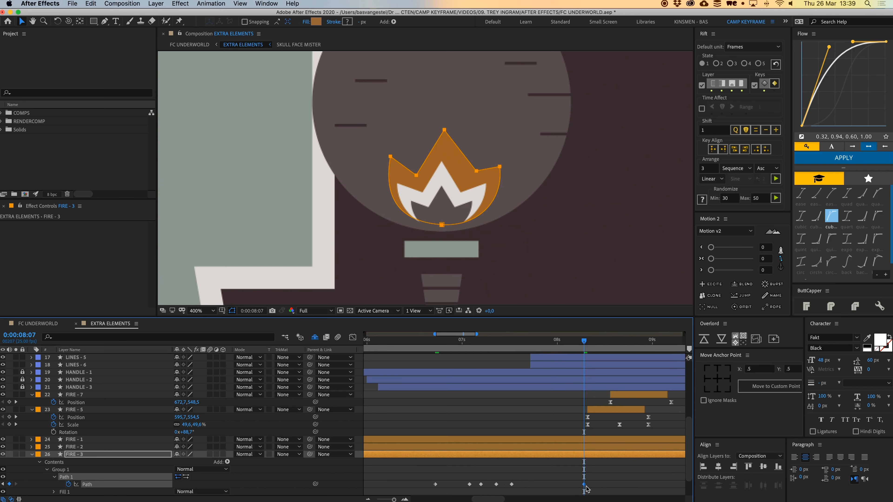
left_click_drag(584, 485, 520, 485)
left_click(470, 342)
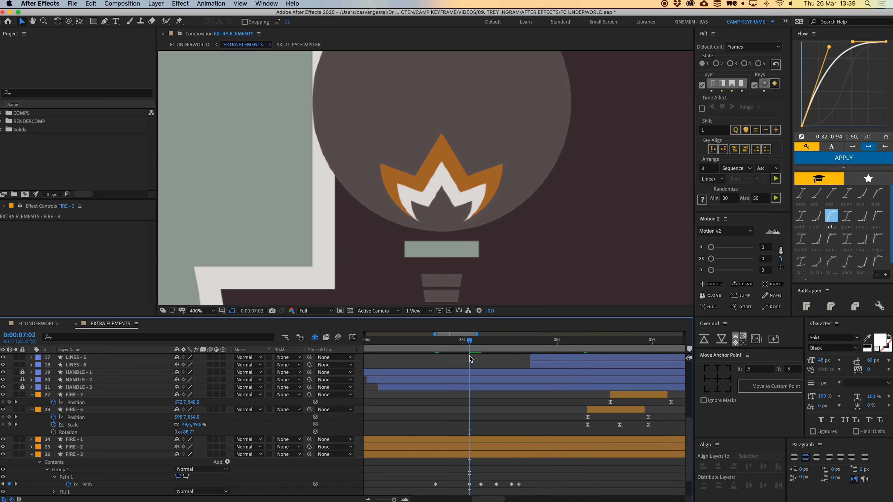
key("space")
key("space")
Compress the FIRE - 3 flicker keyframes to about two frames apart between 0:00:07:02 and 0:00:07:09, and preview the faster motion
left_click_drag(527, 475, 480, 460)
mouse_move(482, 456)
left_mouse_down()
mouse_move(504, 459)
mouse_move(453, 447)
mouse_move(483, 457)
left_mouse_up()
left_click(486, 447)
left_click(457, 343)
key("space")
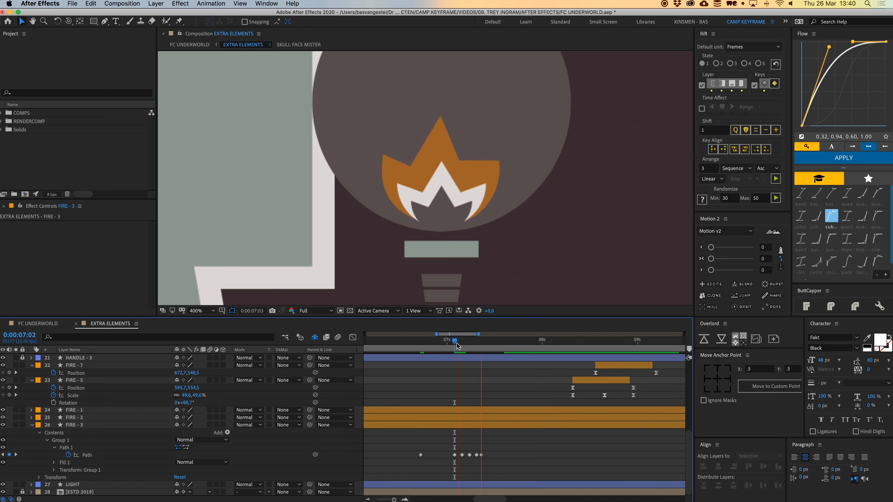
key("space")
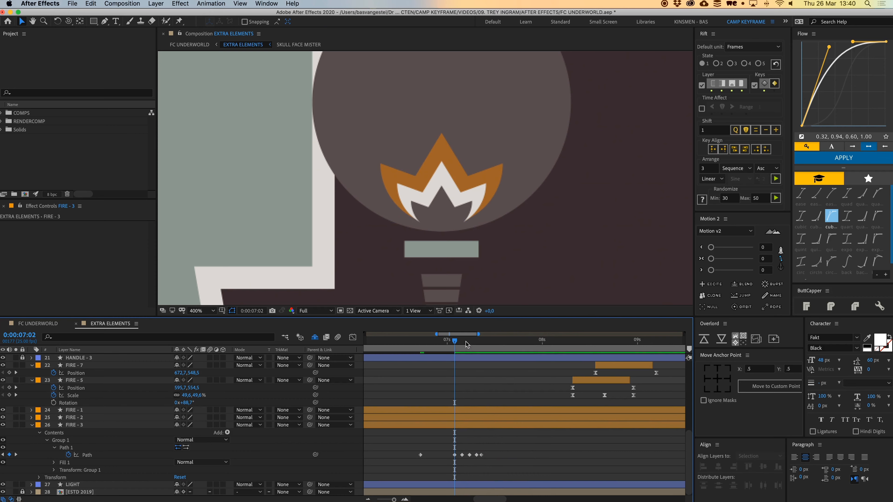
Try repeating the FIRE - 3 flicker keyframes from 0:00:07:10, preview them, and undo the paste
left_click_drag(494, 452, 452, 459)
key("super+c")
left_click(486, 343)
key("super+v")
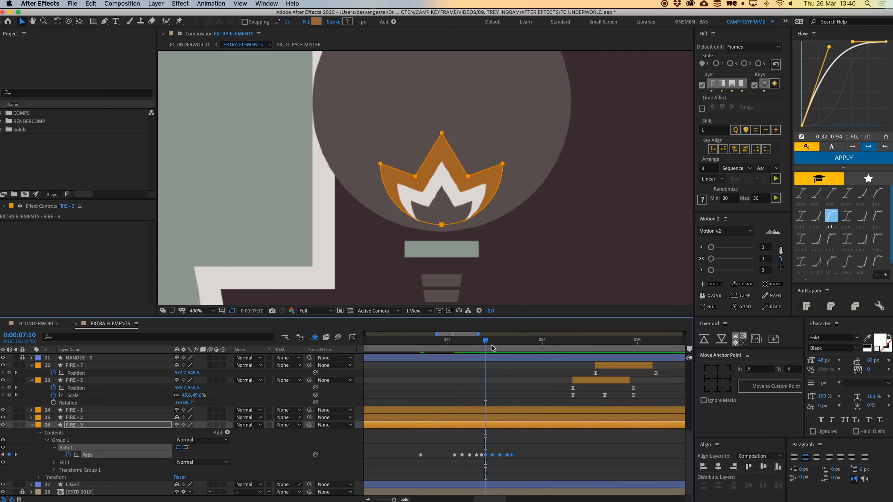
left_click_drag(485, 346, 454, 353)
key("space")
key("space")
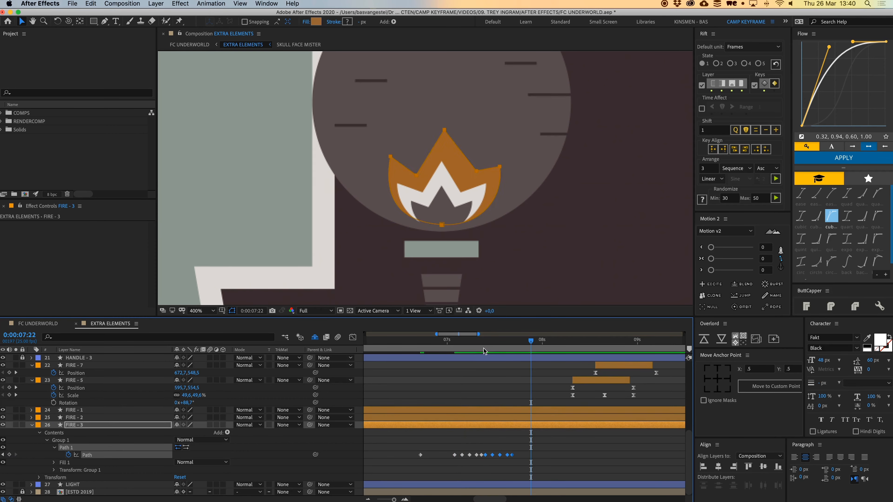
key("super+z")
Convert FIRE - 3's five flicker keyframes to hold keyframes, preview them, and stretch their spacing to end at about 0:00:07:11
left_click(487, 338)
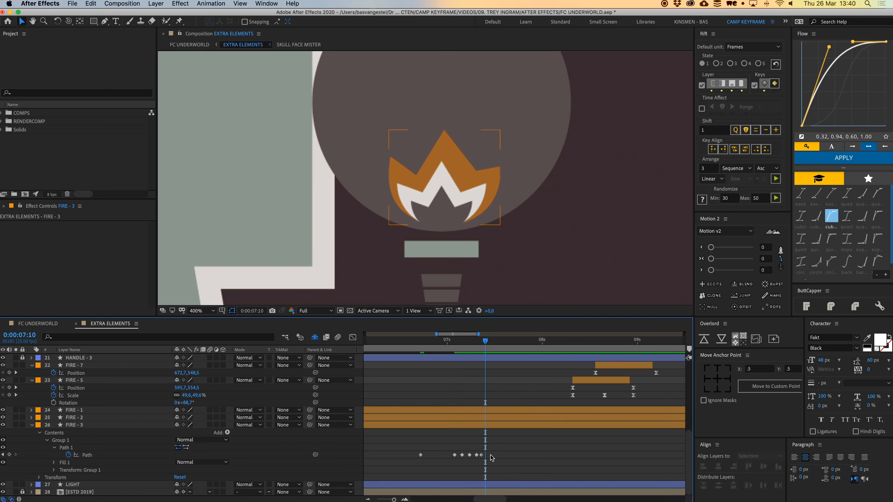
right_click(455, 454)
left_click(442, 450)
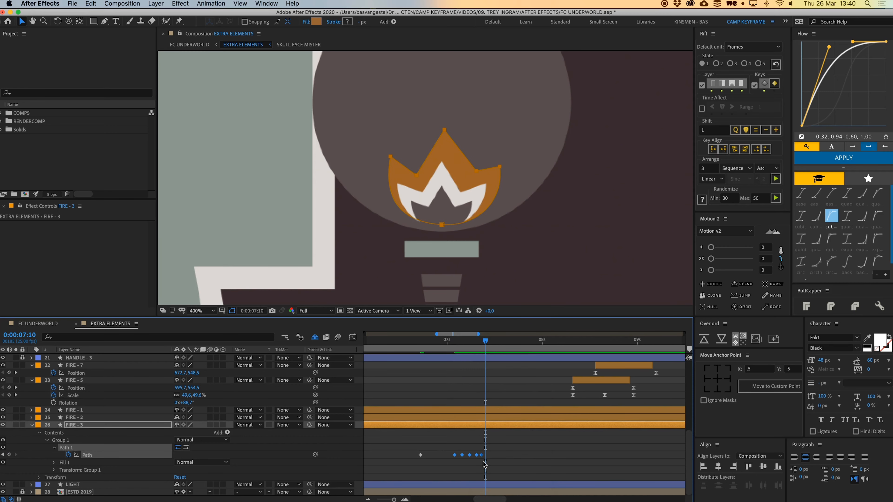
right_click(477, 456)
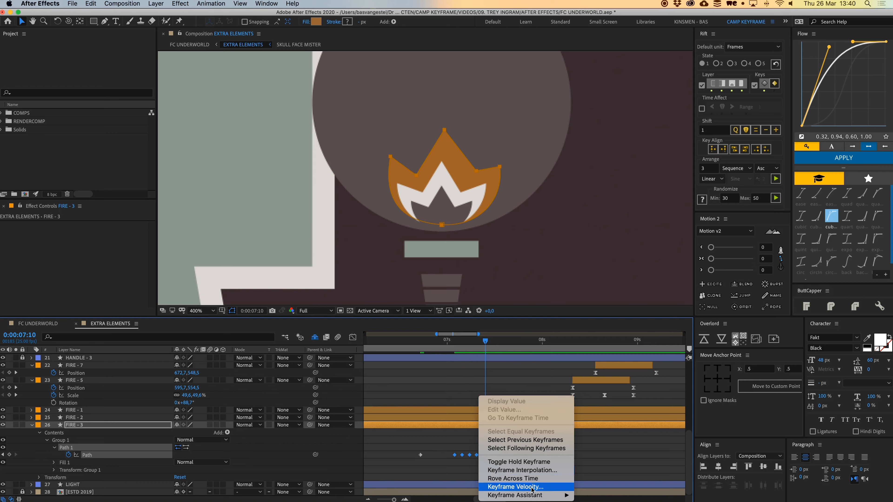
left_click(529, 462)
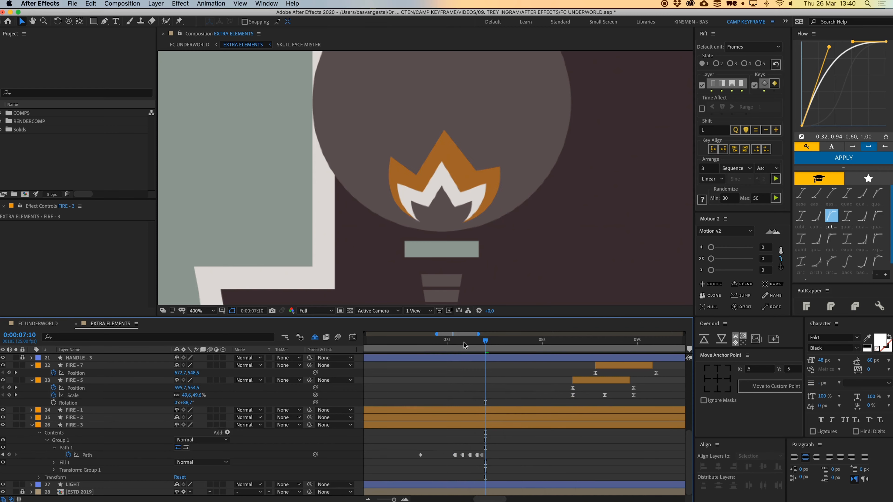
left_click_drag(485, 340, 451, 344)
key("space")
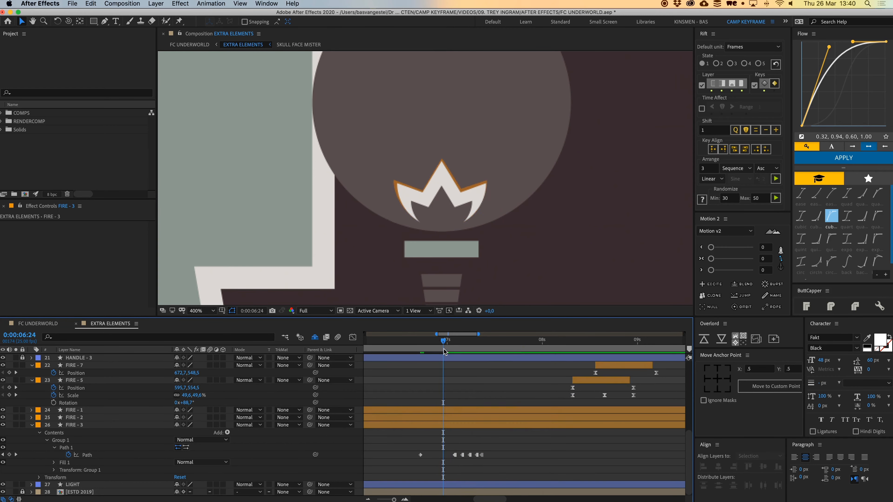
left_click_drag(487, 461, 433, 449)
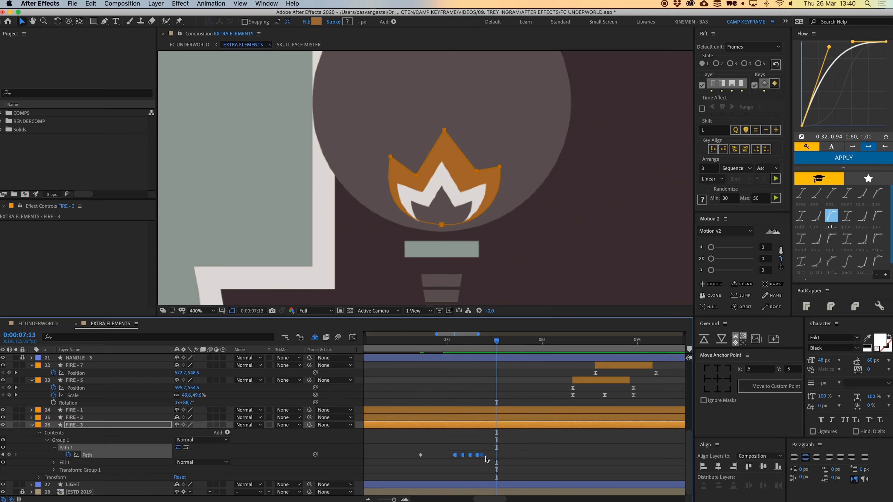
left_click(492, 460)
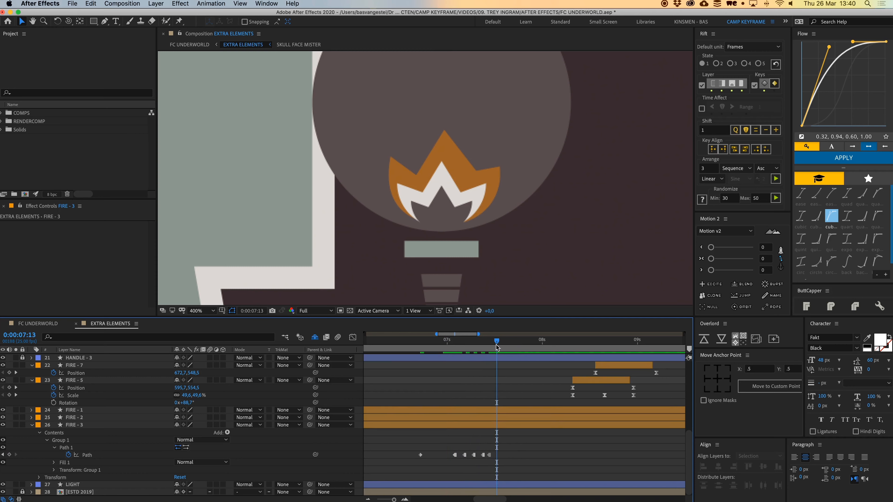
At 0:00:07:13, reshape the FIRE - 3 path with a taller centre tip and with both side tips raised and spread outward
left_click(447, 145)
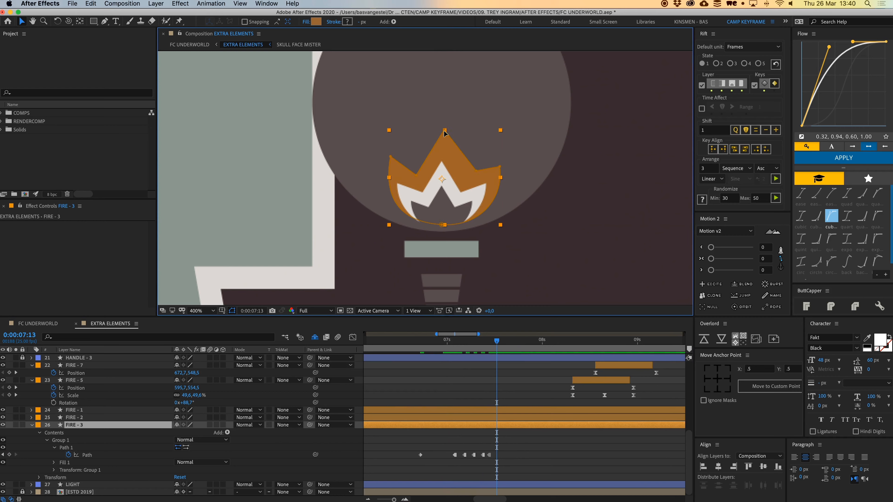
left_click(445, 133)
left_click_drag(444, 133, 449, 114)
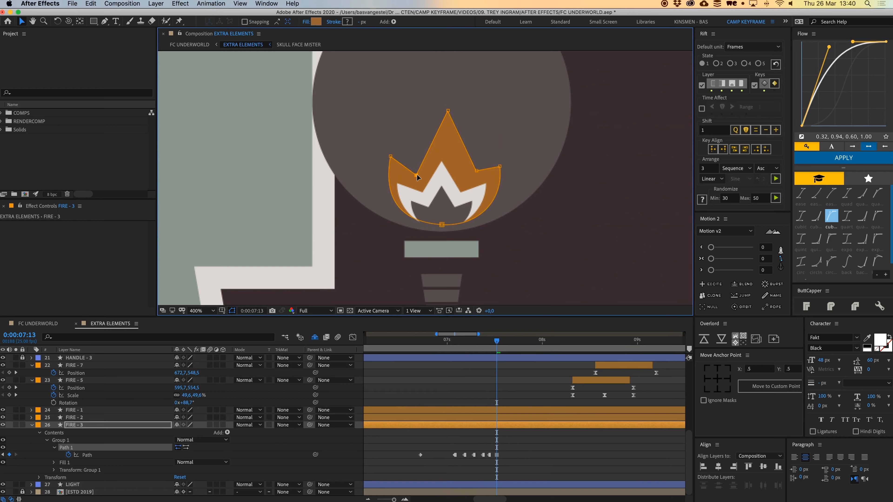
left_click_drag(417, 177, 388, 143)
left_click_drag(417, 212, 417, 229)
Add further FIRE - 3 flame shapes about every two frames from 0:00:07:15, varying the positions of the centre and side tips
key("Page_Down")
key("Page_Down")
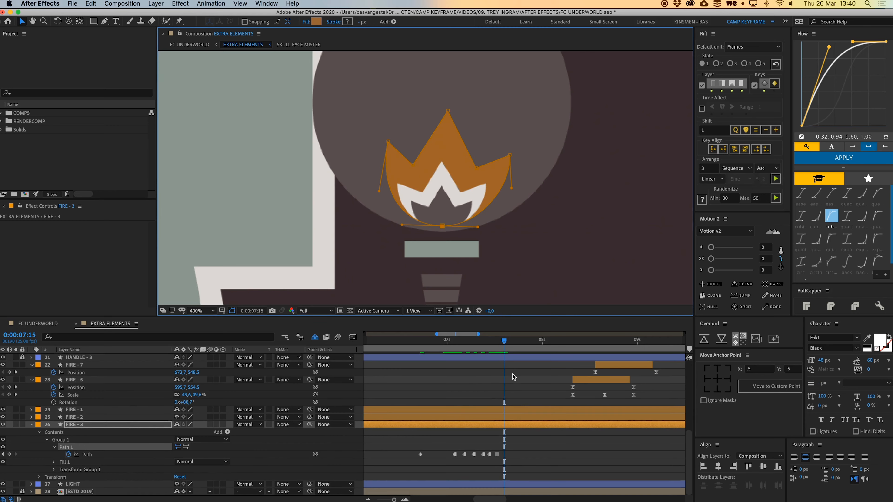
key("Page_Down")
key("Page_Down")
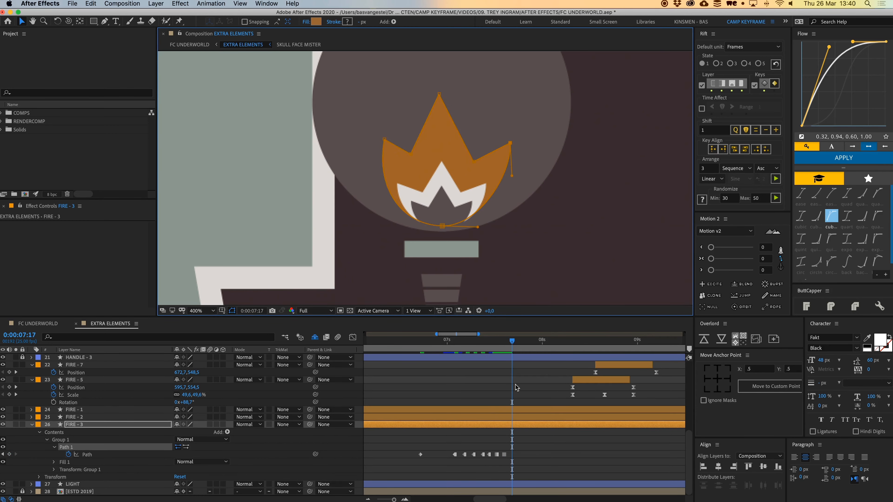
key("Page_Down")
key("Page_Down")
key("Page_Down")
left_click_drag(502, 160, 491, 169)
key("Page_Down")
key("Page_Down")
left_click_drag(394, 154, 389, 149)
Select the whole run of FIRE - 3 flicker keyframes and toggle their hold interpolation
left_click_drag(562, 447, 451, 460)
right_click(513, 456)
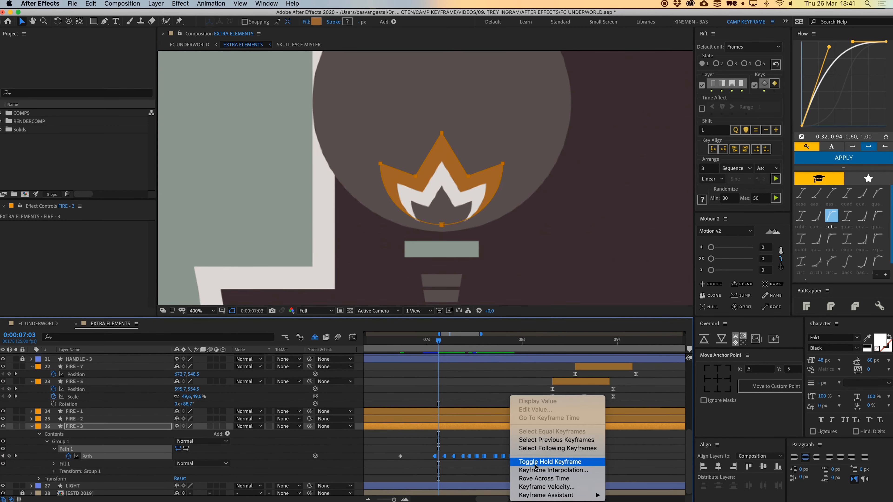
left_click(550, 462)
Duplicate the FIRE - 3 flicker keyframes directly after the existing run and preview the longer flicker
key("super+c")
key("super+v")
key("space")
key("space")
key("minus")
left_click(483, 340)
left_click_drag(535, 451, 444, 460)
left_click(560, 444)
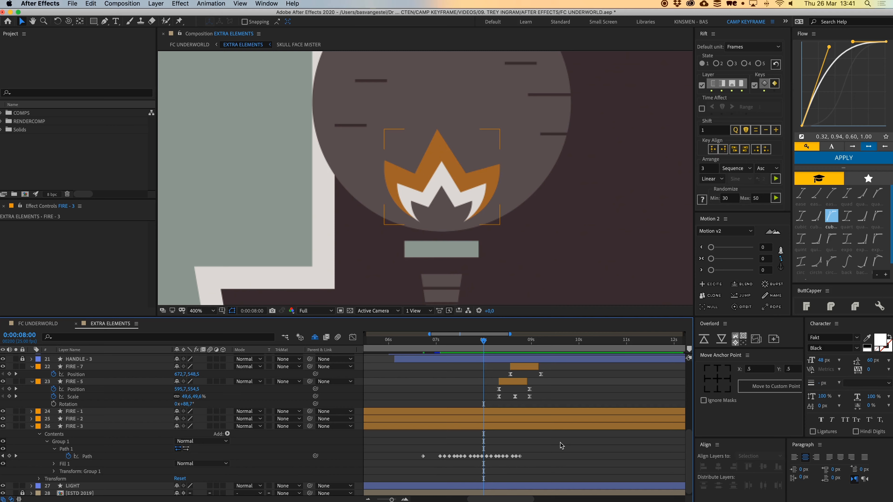
key("space")
left_click(440, 351)
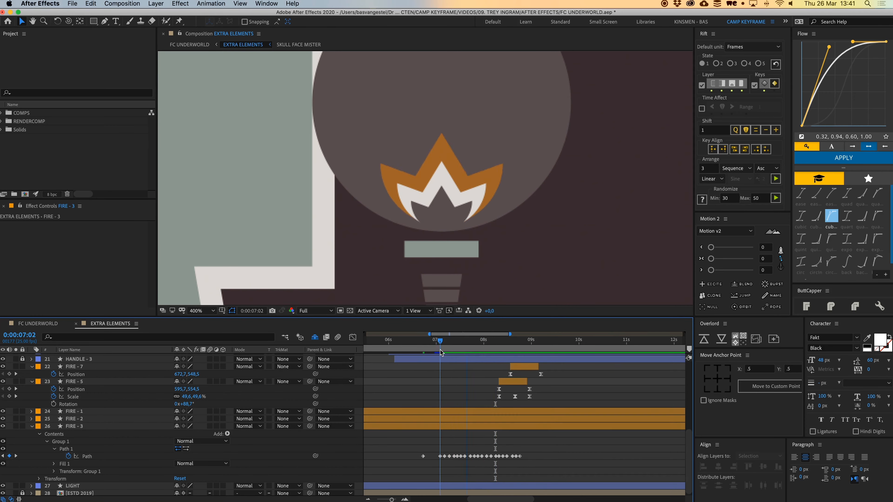
Paste a copy of the FIRE - 3 keyframe run at 0:00:08:22 and select all path keyframes from 0:00:07:02 onward
left_click_drag(433, 449, 532, 468)
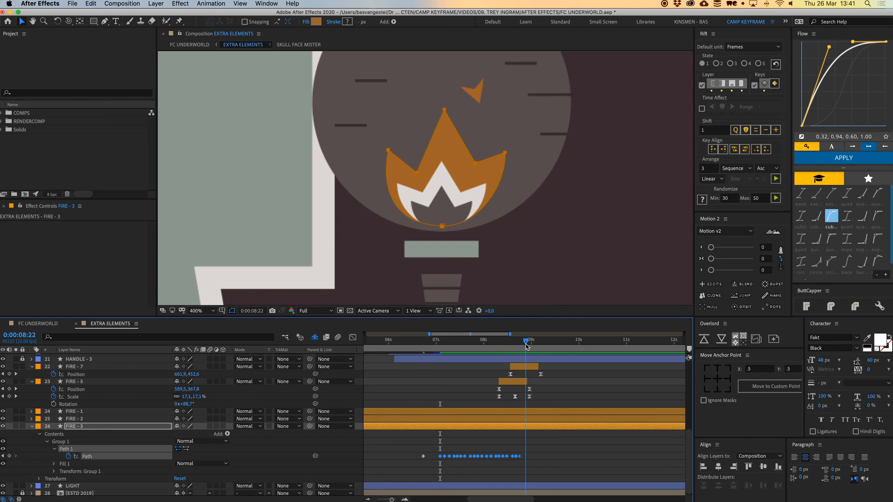
key("super+v")
scroll(569, 454, "right", 5)
scroll(548, 456, "left", 3)
scroll(502, 459, "left", 3)
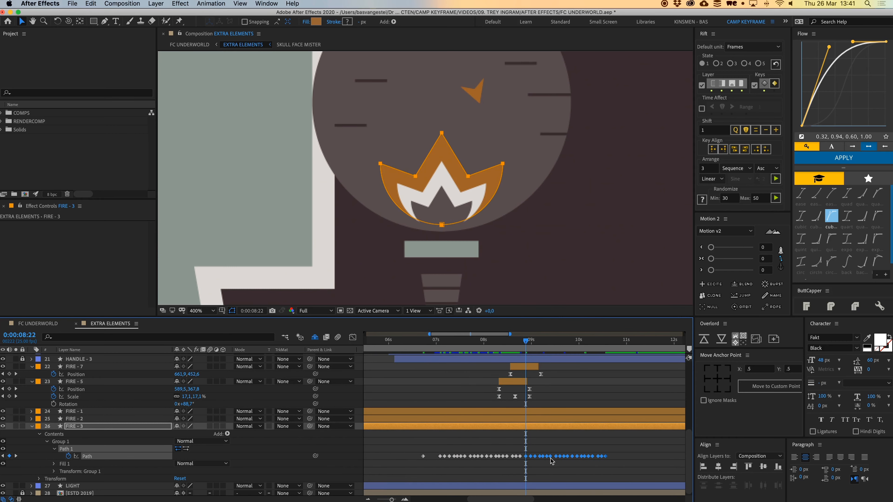
left_click_drag(624, 451, 609, 468)
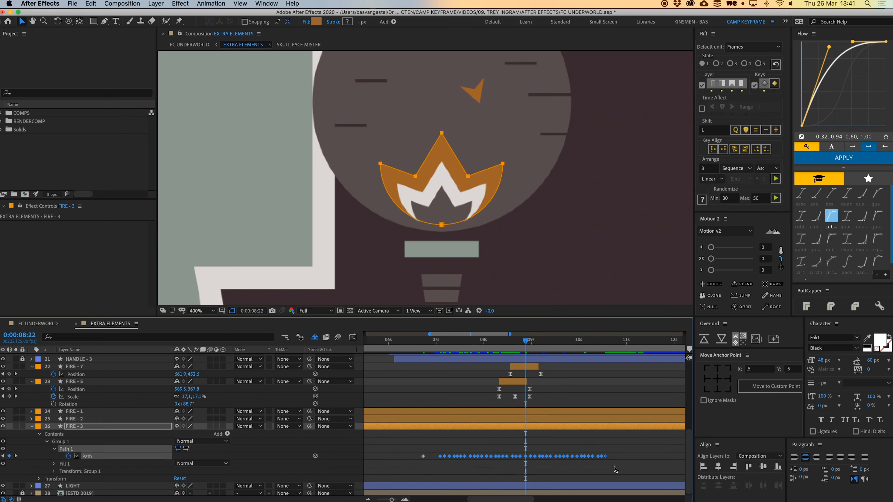
Paste another copy of the FIRE - 3 flicker keyframes at 0:00:10:16 and preview from 0:00:07:02
left_click(611, 340)
key("super+v")
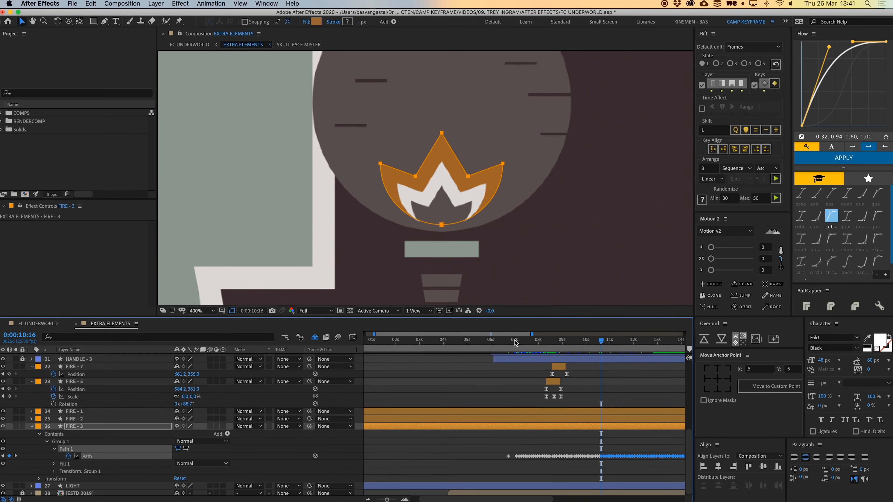
left_click(515, 343)
key("space")
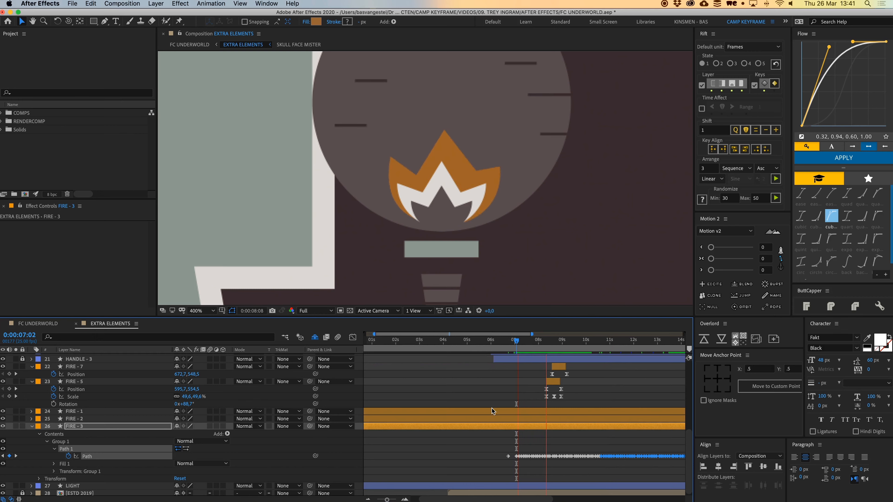
key("space")
Select all FIRE - 3 flicker keyframes from 0:00:07:02 onward, toggle their hold interpolation and preview the flicker
scroll(503, 426, "right", 5)
left_click_drag(598, 447, 411, 459)
right_click(412, 457)
left_click(442, 462)
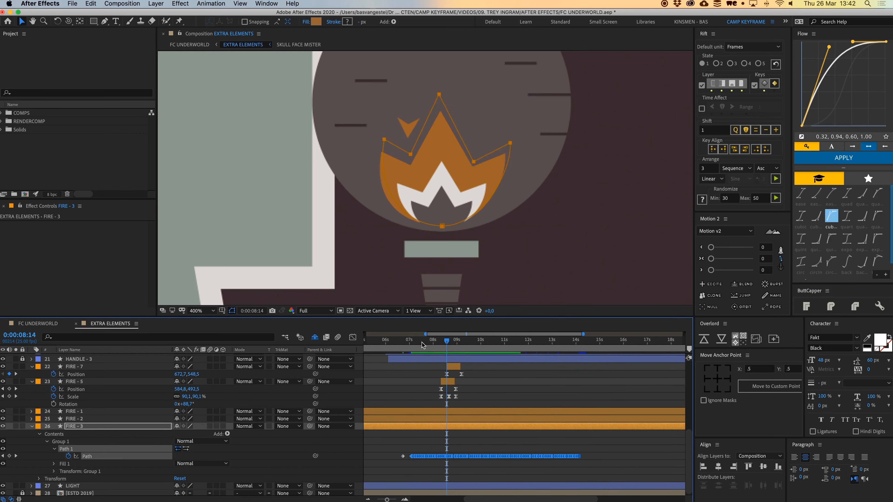
left_click_drag(419, 343, 412, 344)
key("space")
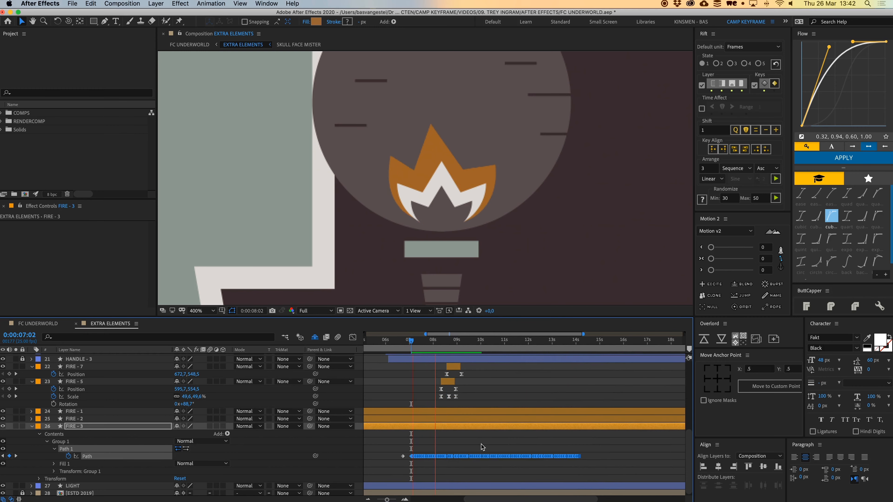
left_click(483, 445)
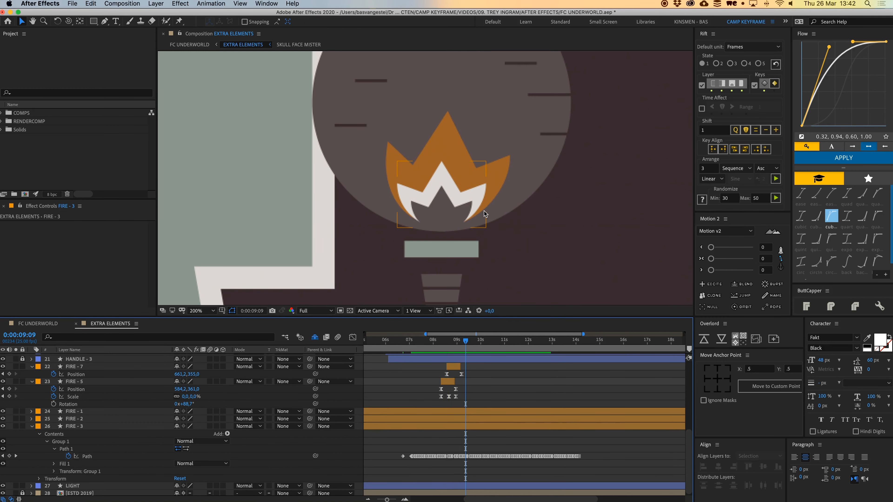
Preview the left torch flame from 0:00:07:04 within the whole tombstone and close up
key("comma")
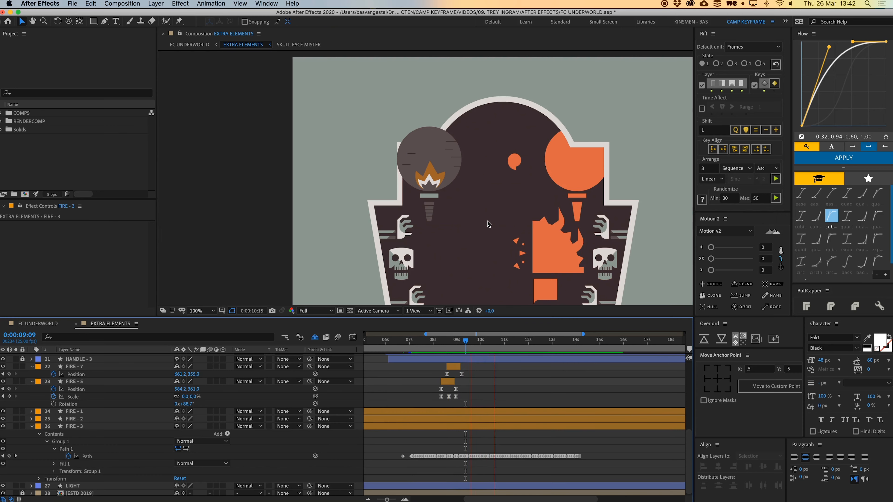
left_click(414, 346)
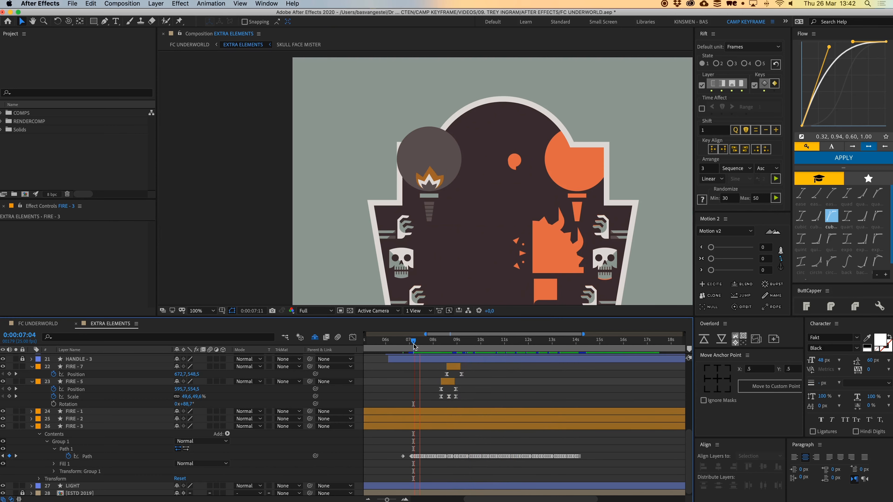
scroll(425, 178, "up", 3)
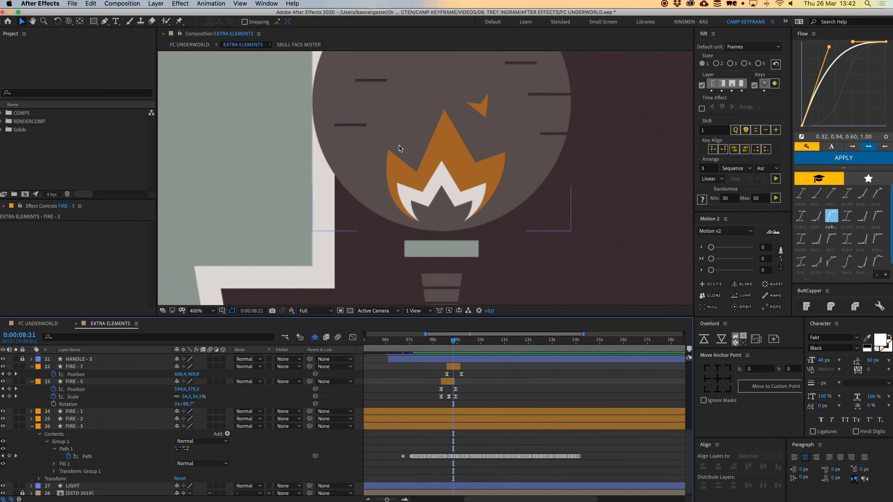
Return to 0:00:07:02 and select the FIRE - 2 and FIRE - 1 layers
left_click(413, 348)
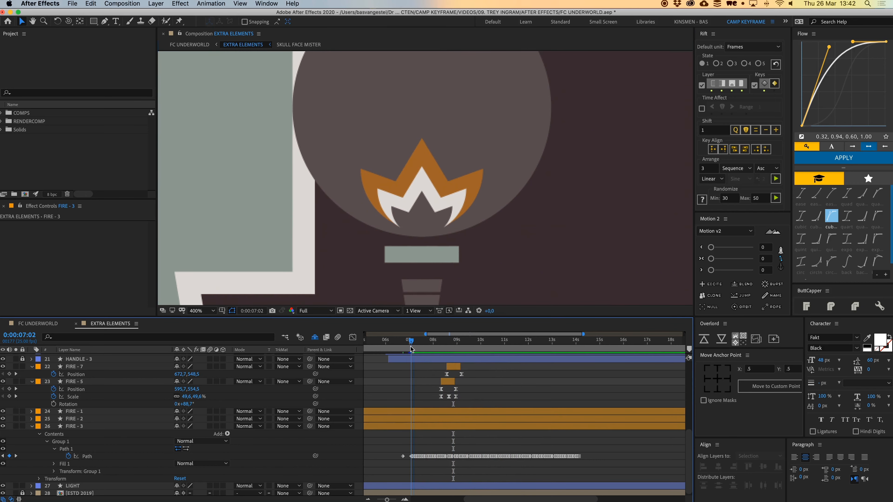
scroll(406, 451, "up", 5)
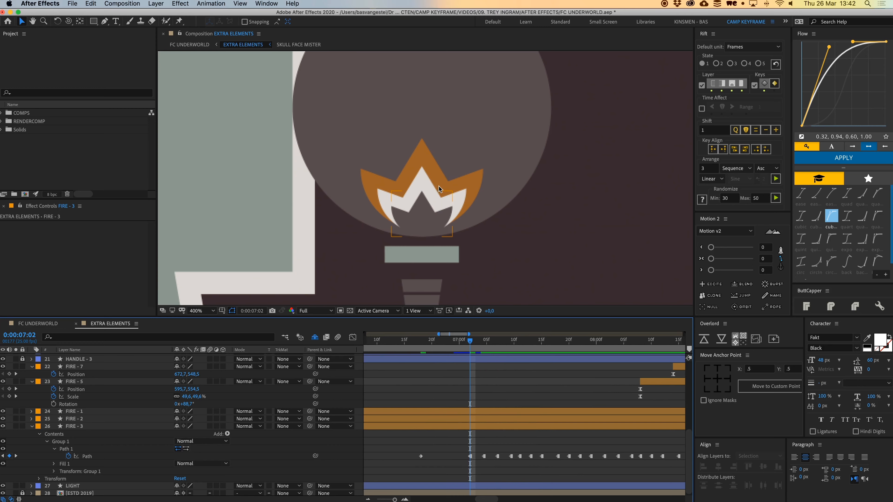
left_click(466, 418)
left_click(466, 413, "shift")
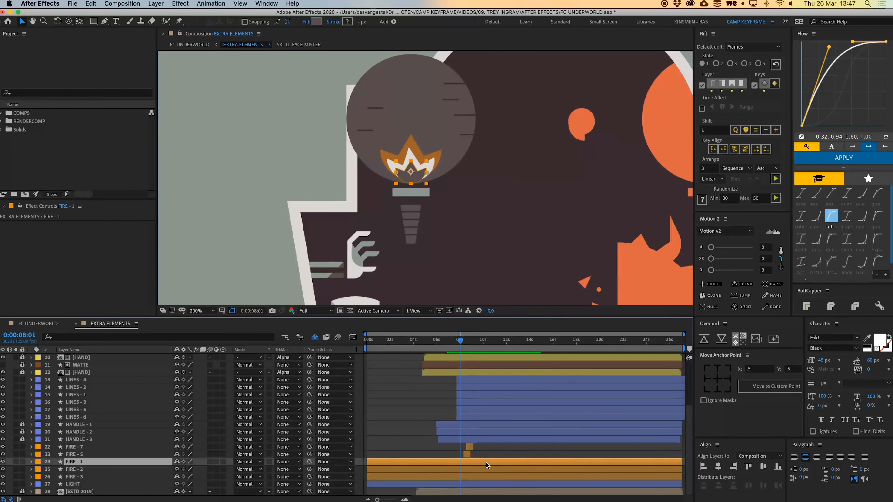
Select FIRE - 1 through FIRE - 3, show their path keyframes and trim the layers' starts to 0:00:07:01
left_click(485, 479)
scroll(465, 466, "down", 3)
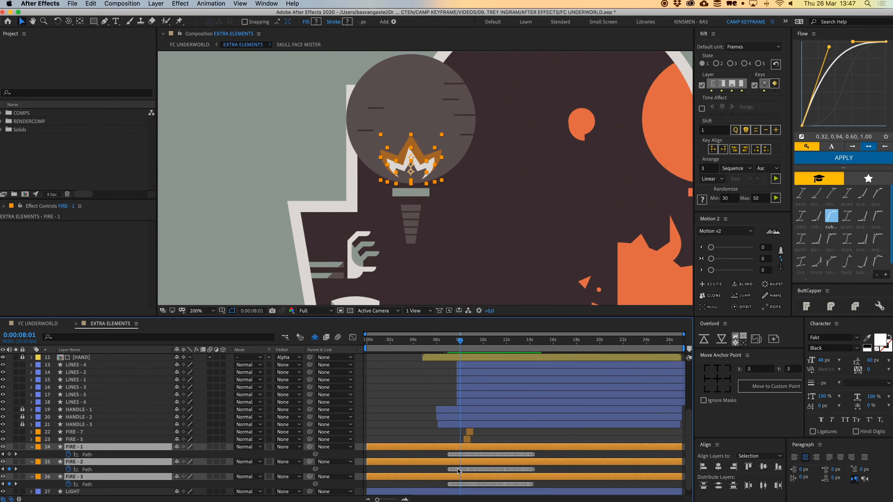
key("equal")
key("equal")
left_click_drag(445, 342, 486, 347)
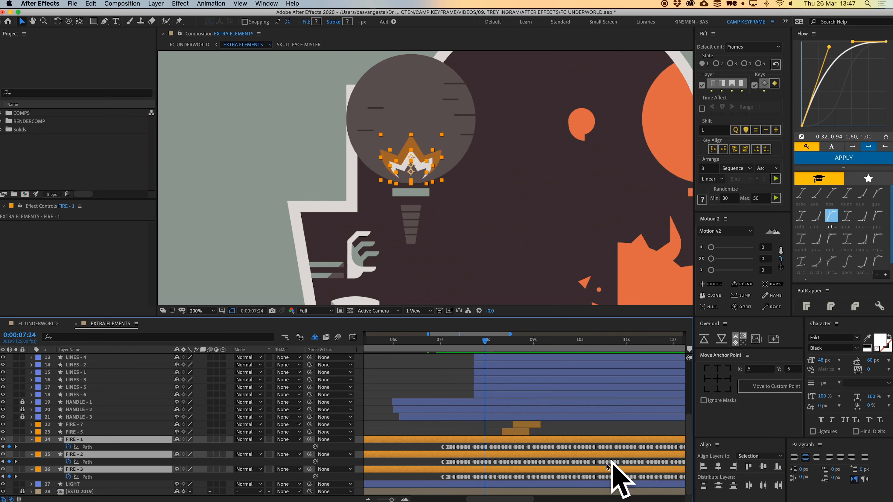
key("minus")
key("minus")
key("equal")
key("equal")
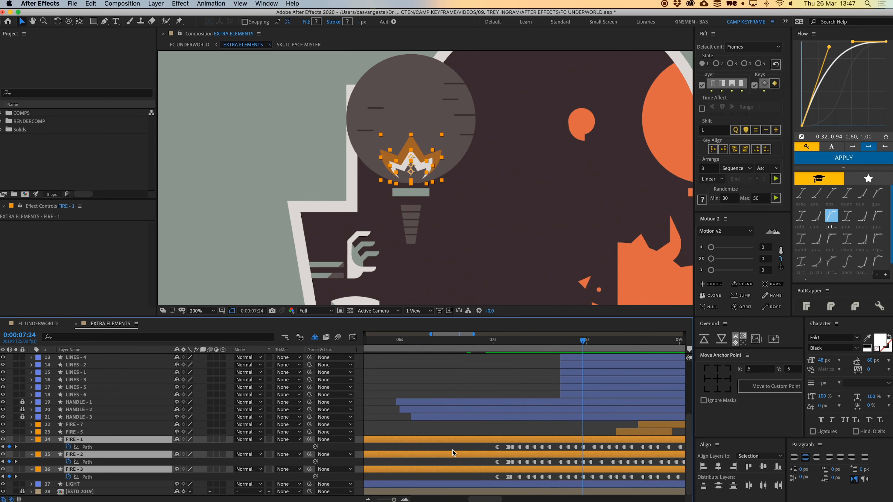
left_click_drag(515, 342, 496, 344)
key("alt+bracketleft")
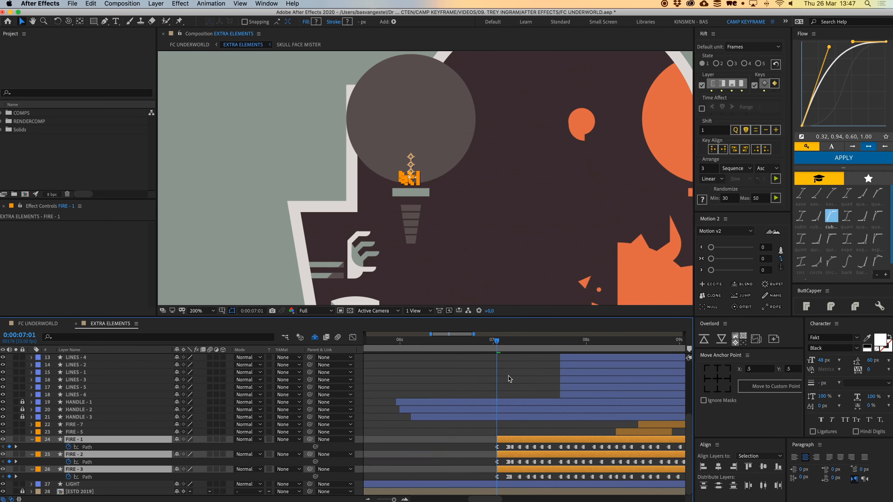
Step frame by frame through the flame's ignition from 0:00:07:01 to 0:00:07:11
key("Page_Down")
key("Page_Down")
key("Page_Down")
key("Page_Down")
key("Page_Down")
key("Page_Down")
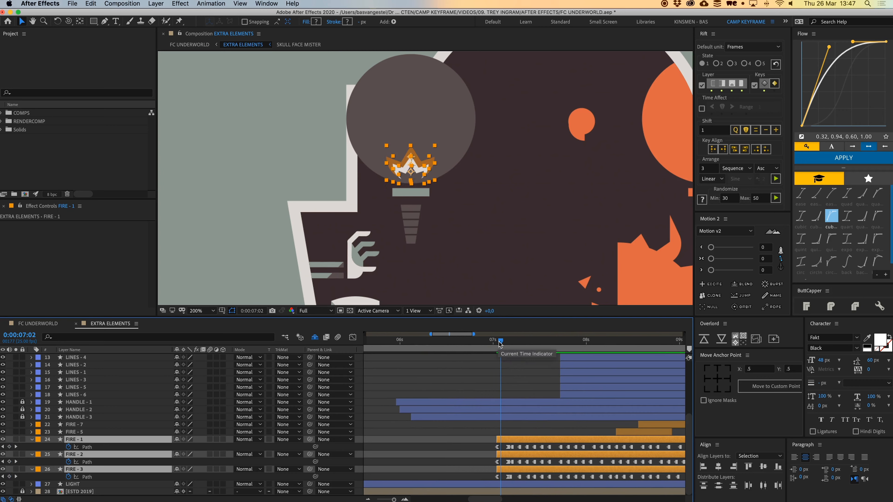
key("Page_Down")
key("Page_Down")
key("Page_Down")
key("Page_Down")
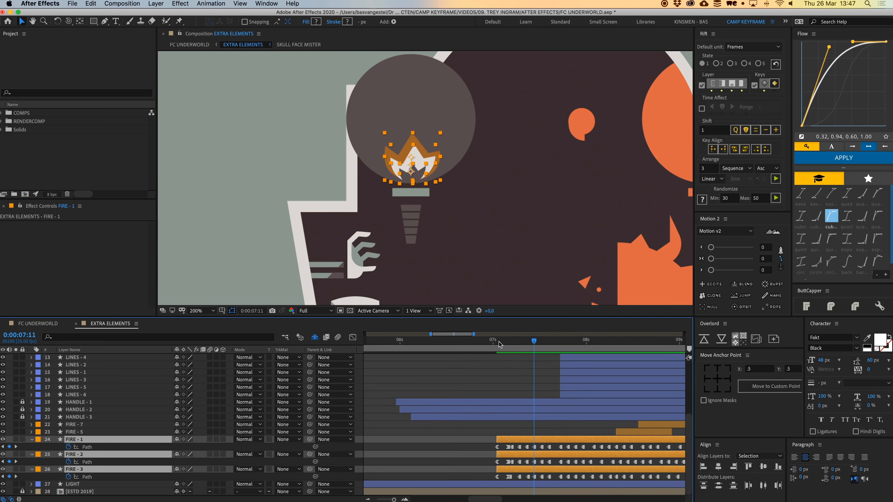
Preview the trimmed torch flame from shortly before it ignites, starting again from 0:00:06:16
left_click(486, 343)
key("space")
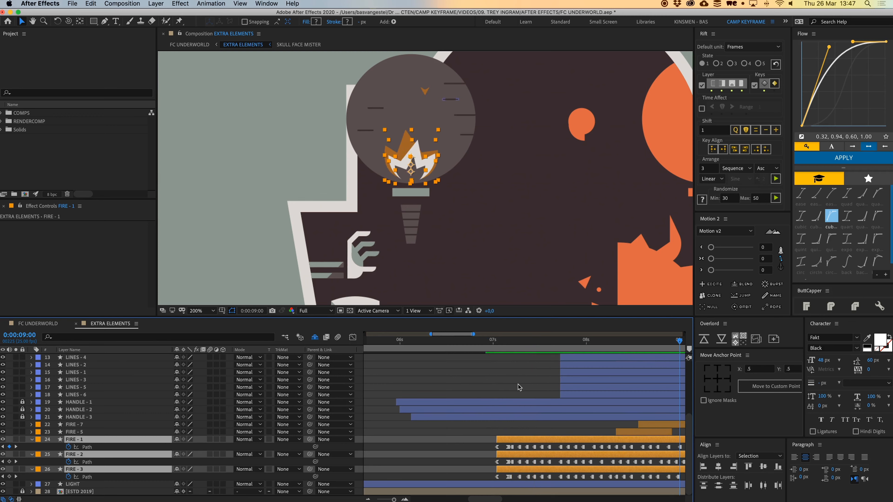
scroll(517, 384, "down", 5)
left_click(470, 342)
left_click_drag(470, 342, 464, 348)
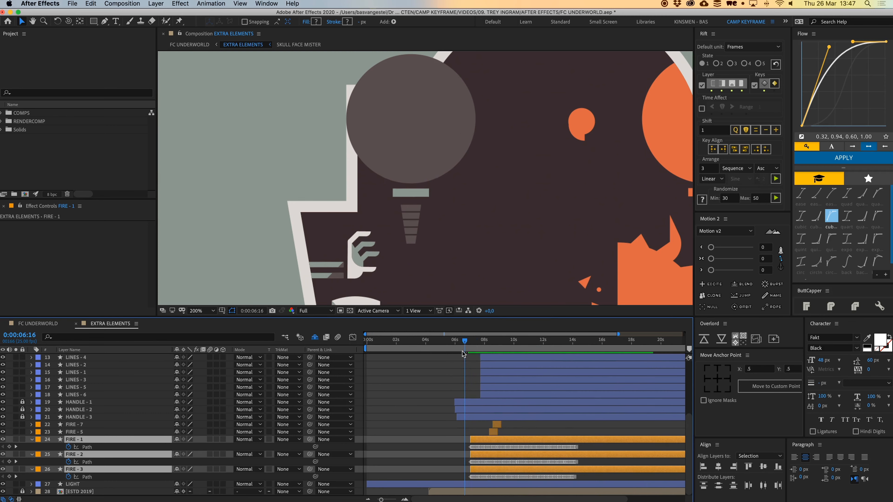
key("space")
key("space")
Move the LIGHT circle's anchor point to its bottom centre and show the layer's scale property
left_click(466, 364)
left_click(479, 486)
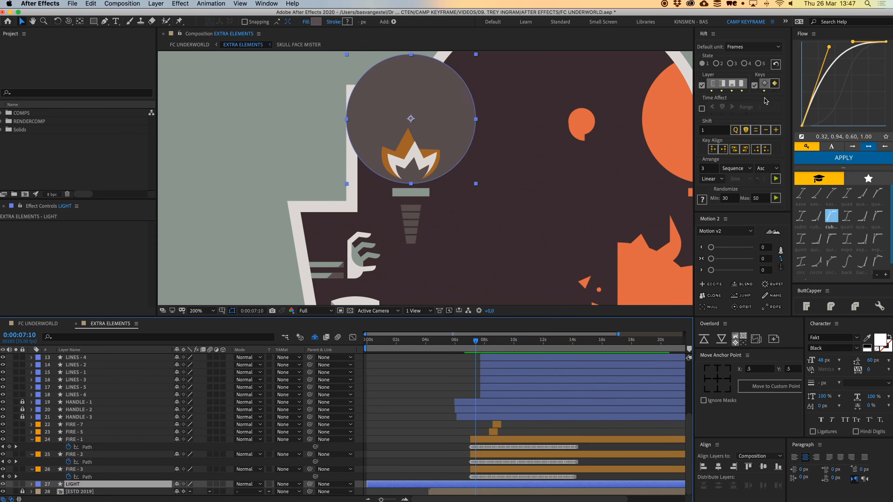
left_click(717, 390)
key("s")
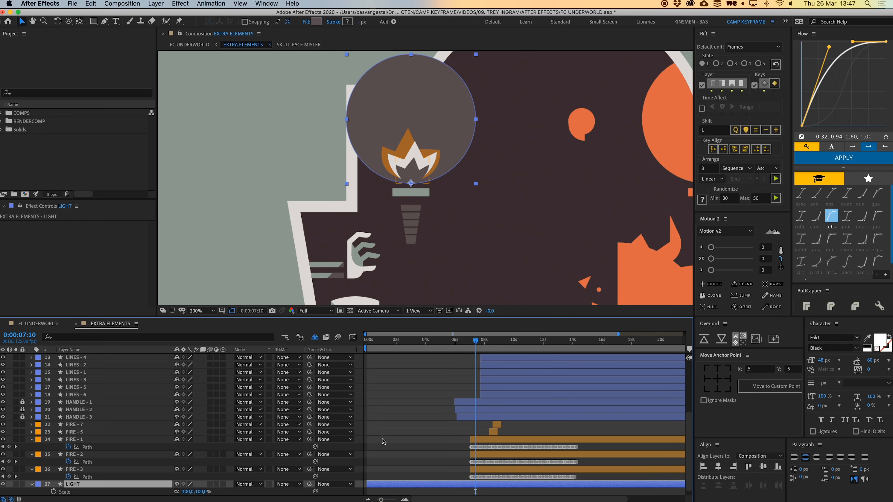
Keyframe LIGHT's scale at 100% at about 0:00:07:04 and trim the layer's start to 0:00:07:01
scroll(452, 458, "down", 1)
key("equal")
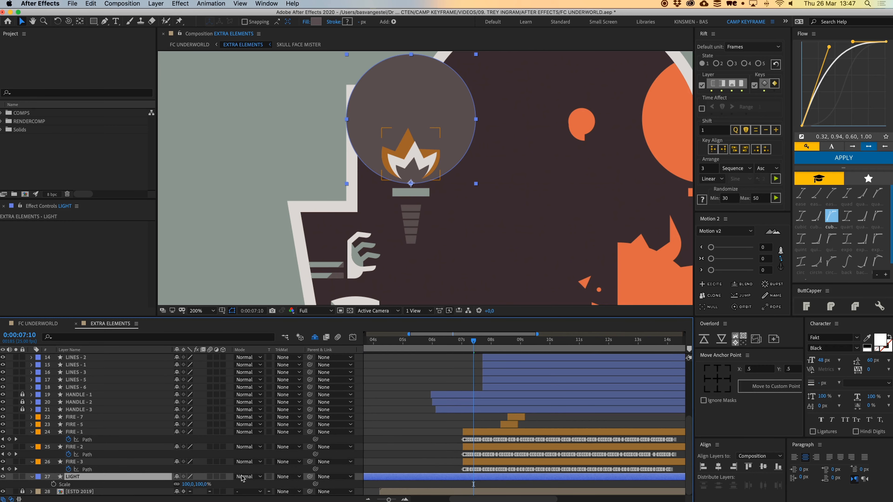
left_click(53, 485)
scroll(478, 488, "up", 3)
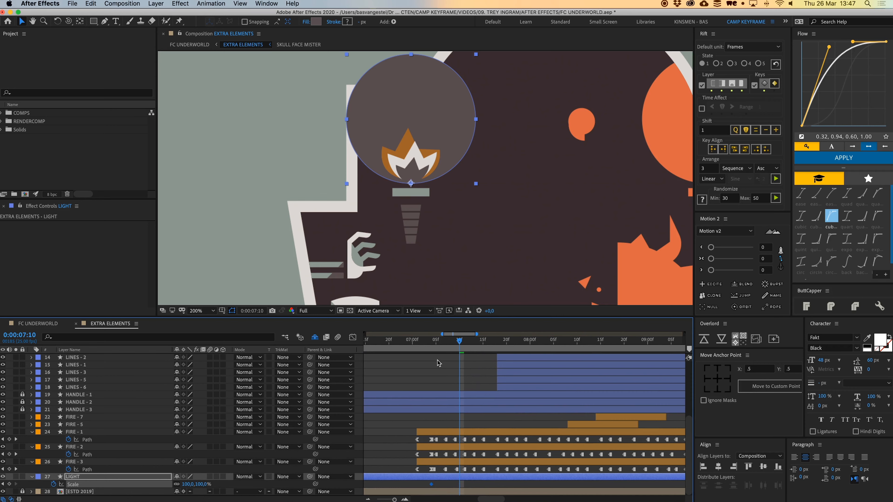
left_click_drag(427, 340, 417, 340)
key("alt+bracketleft")
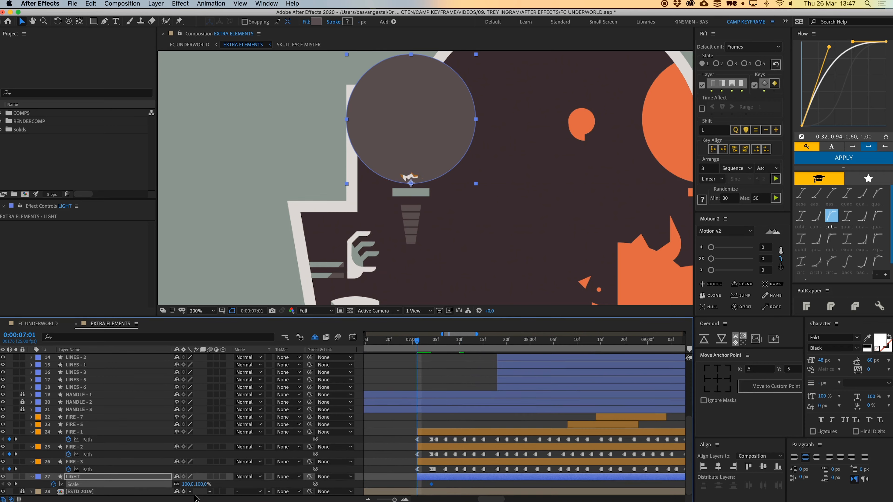
Set LIGHT's scale to 0% at 0:00:07:01, apply the 0.32, 0.94, 0.60, 1.00 ease and preview it
key("Return")
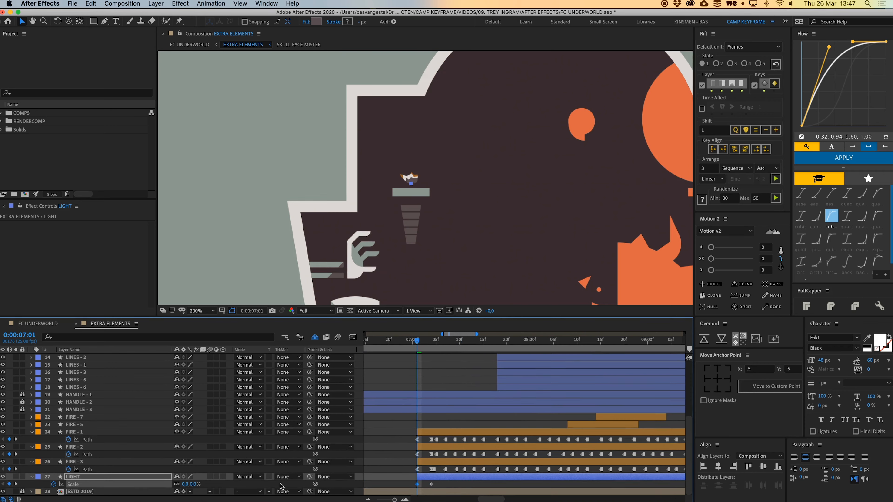
left_click(843, 158)
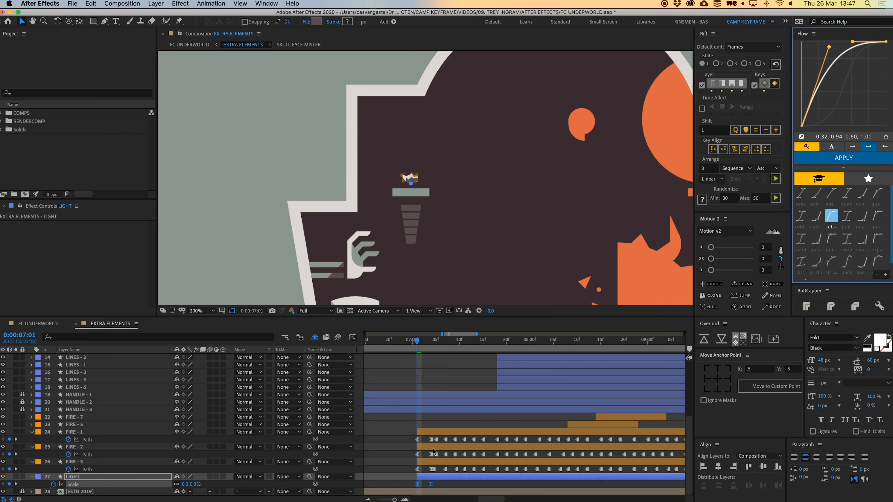
left_click(394, 440)
key("space")
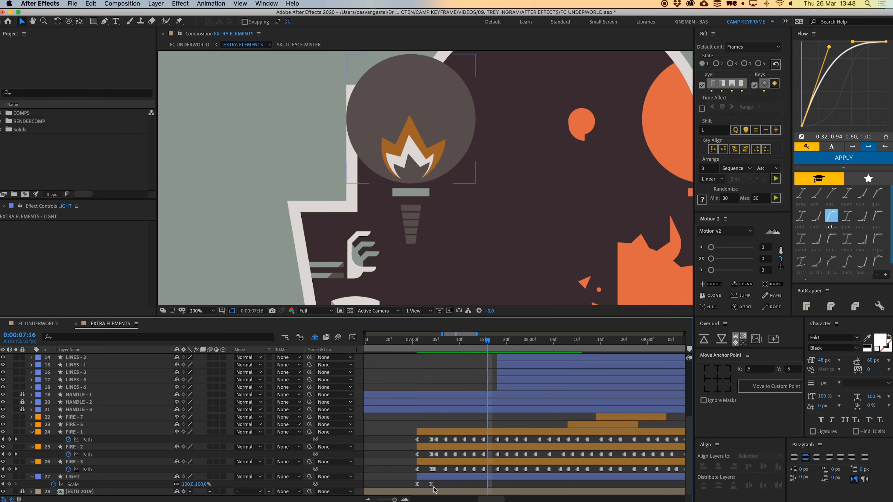
Move LIGHT's 100% scale keyframe to about 0:00:07:07 and preview the slower growth within the whole tombstone
left_click_drag(432, 485, 446, 486)
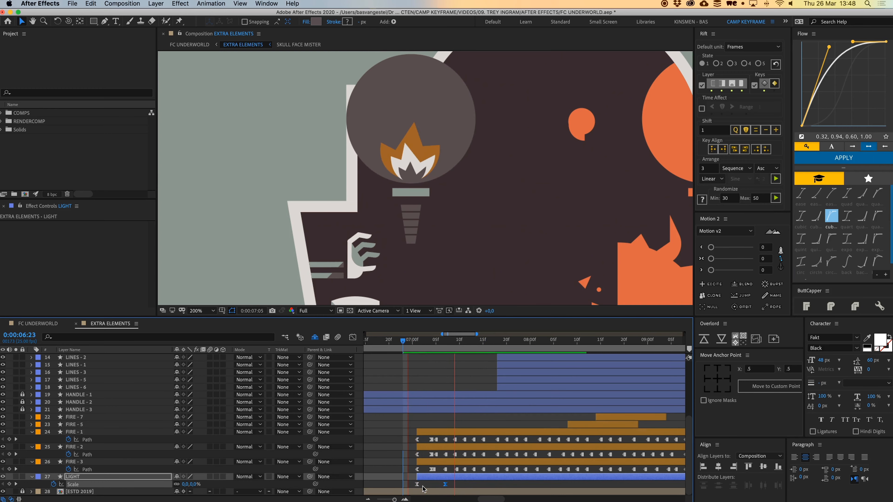
left_click(393, 471)
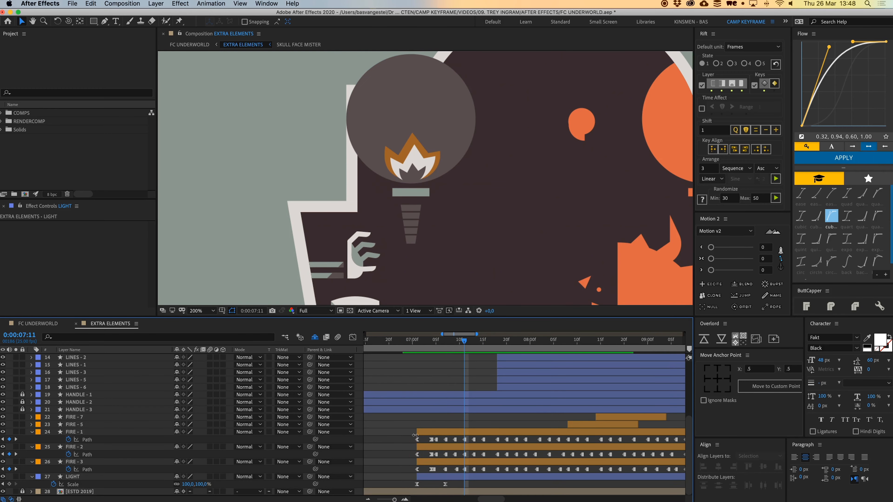
key("comma")
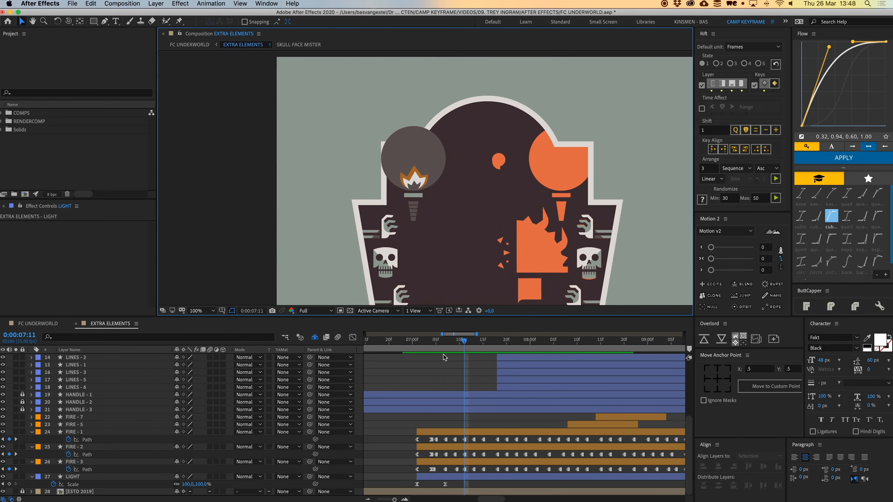
left_click(421, 344)
key("space")
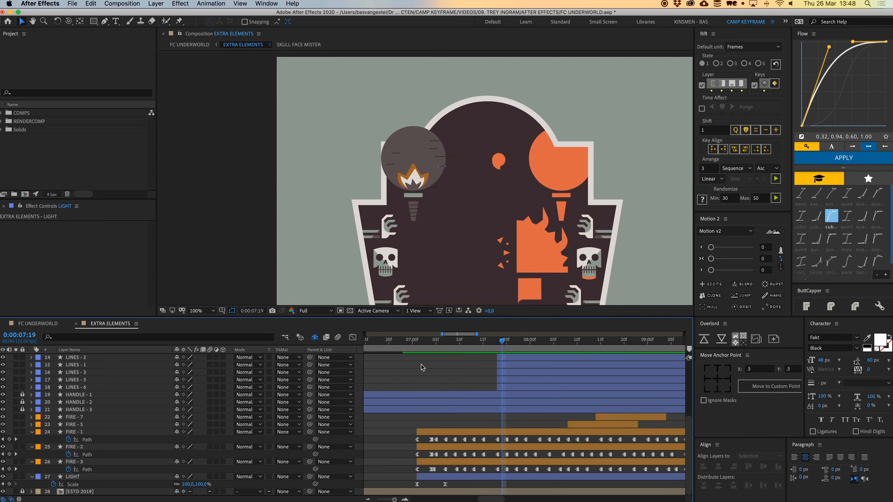
key("space")
Select both LIGHT scale keyframes, reapply the Flow ease curve and preview the result
left_click_drag(408, 482, 454, 487)
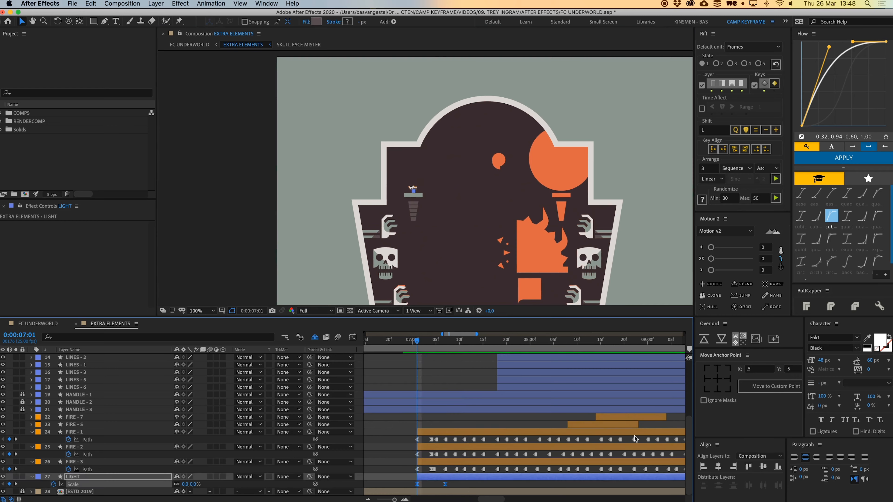
left_click(858, 159)
left_click(451, 372)
key("space")
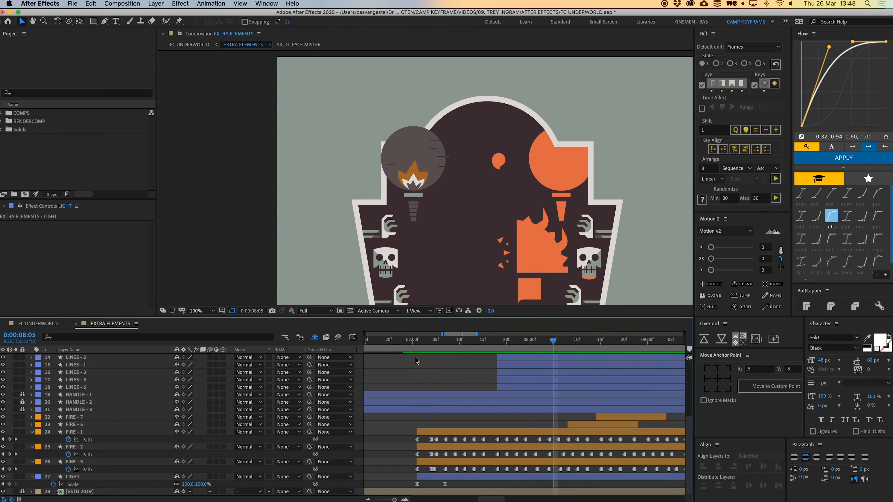
Replay the torch ignition from 0:00:06:24 and select the LIGHT layer at 0:00:07:01
left_click_drag(428, 341, 422, 345)
key("space")
key("space")
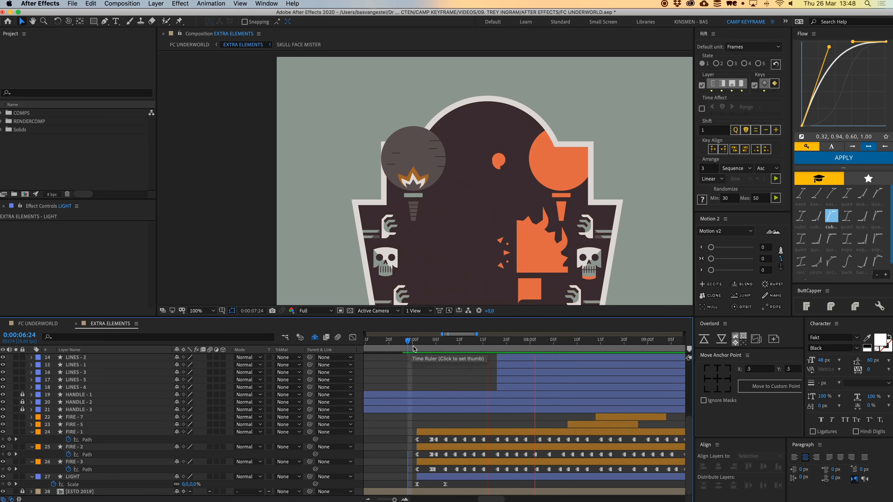
key("space")
left_click(451, 479)
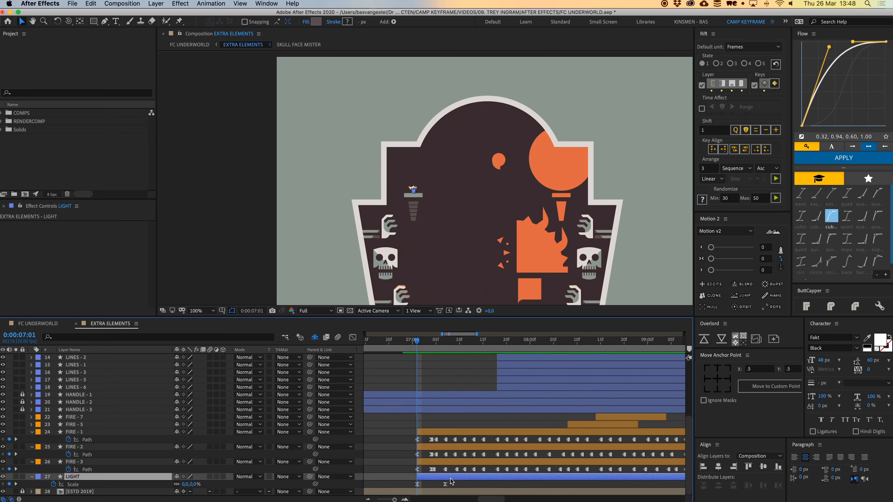
Open the LIGHT layer's shape contents and convert its ellipse path to a Bezier path
scroll(454, 480, "up", 5)
scroll(452, 479, "down", 5)
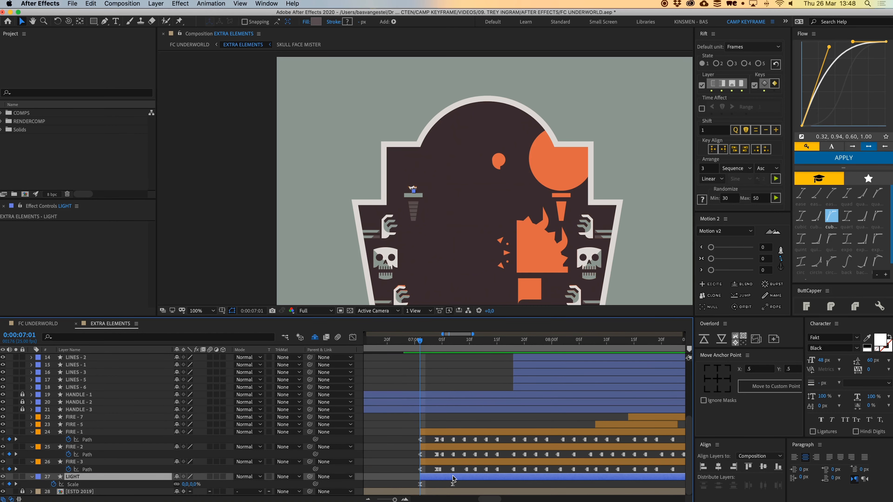
mouse_move(452, 341)
left_mouse_down()
mouse_move(471, 343)
mouse_move(458, 346)
left_mouse_up()
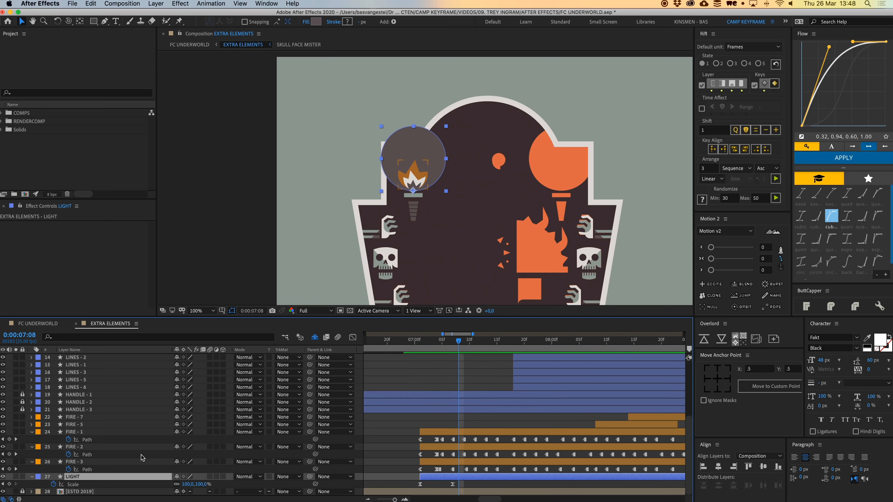
left_click(33, 477)
left_click(32, 483)
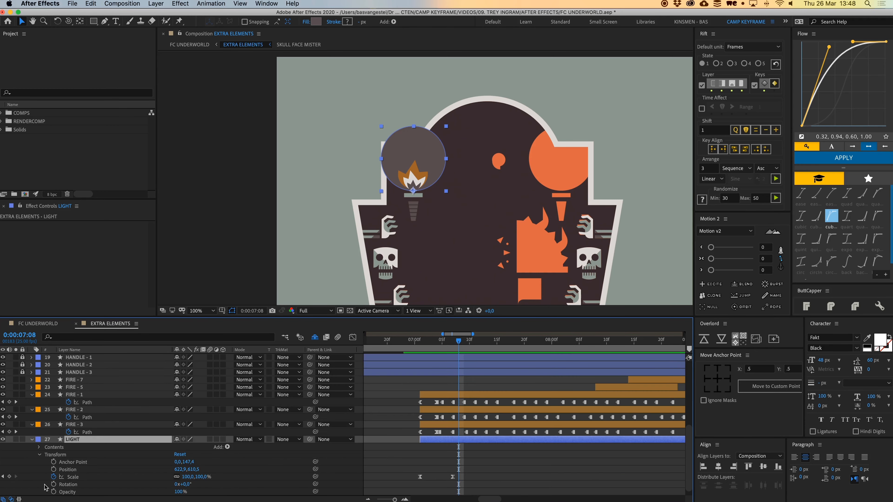
left_click(39, 455)
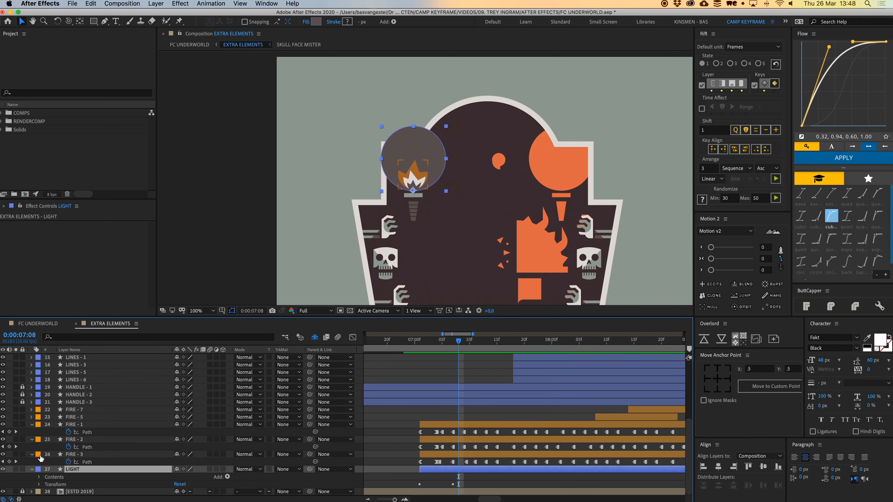
left_click(40, 477)
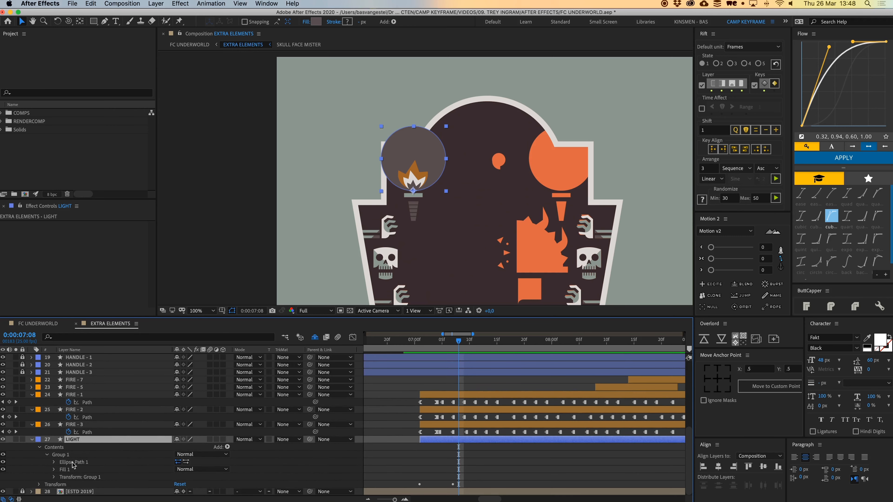
left_click(81, 463)
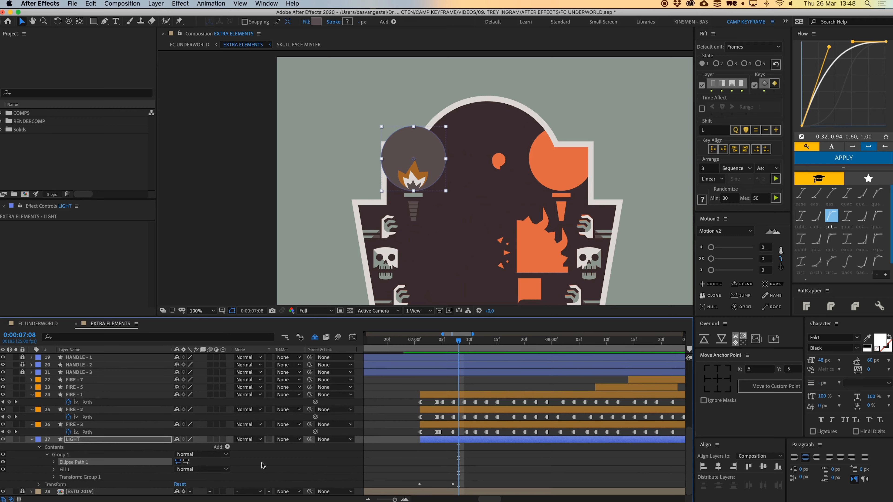
key("g")
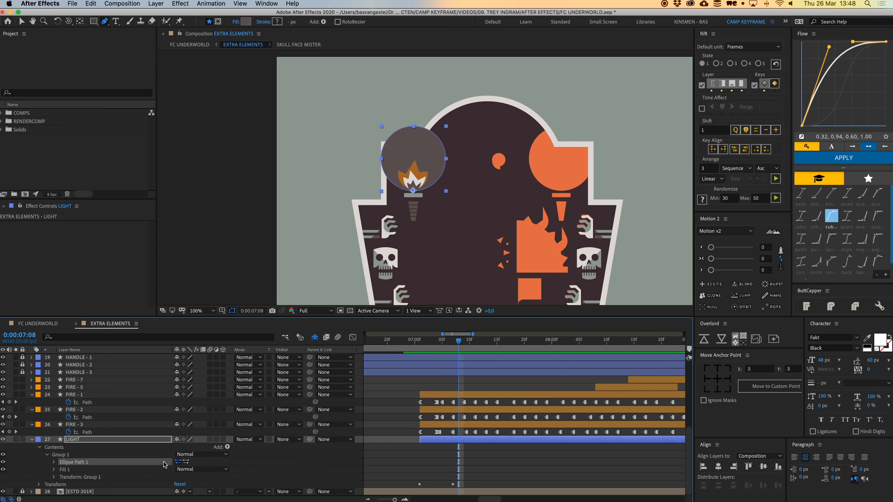
right_click(70, 466)
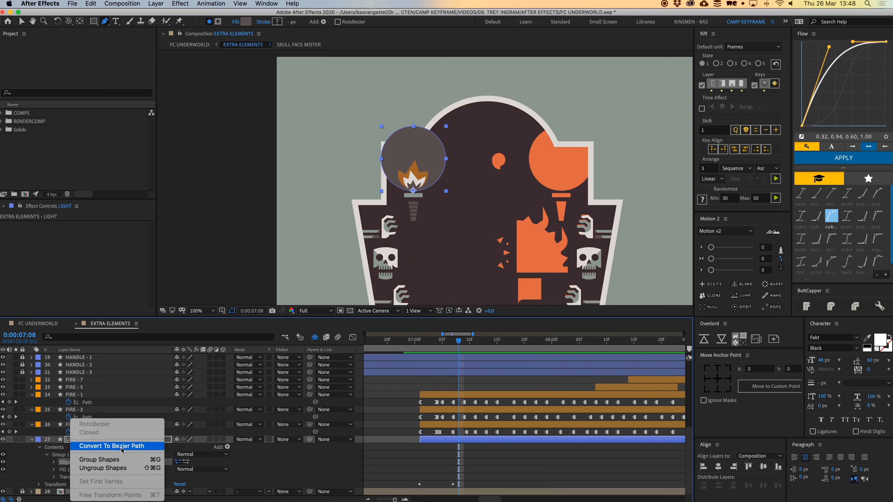
left_click(112, 446)
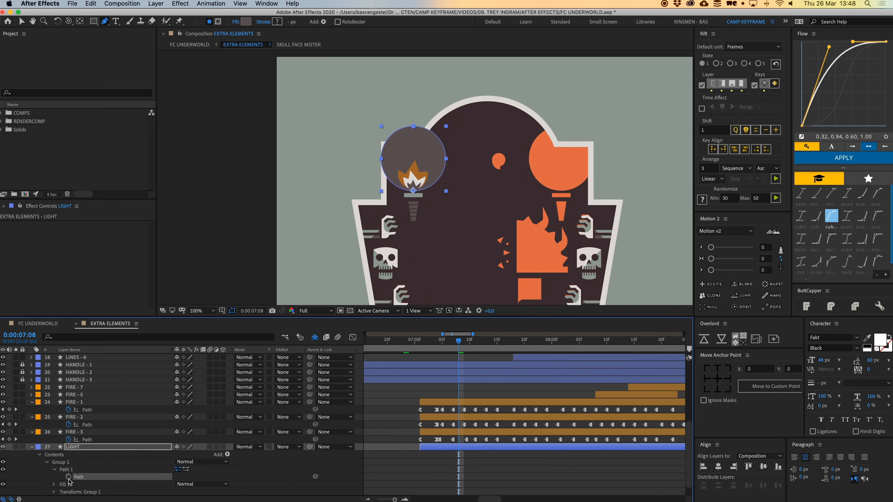
Enable keyframing for LIGHT's path and place its keyframe at about 0:00:07:04
left_click(69, 478)
left_click(465, 477)
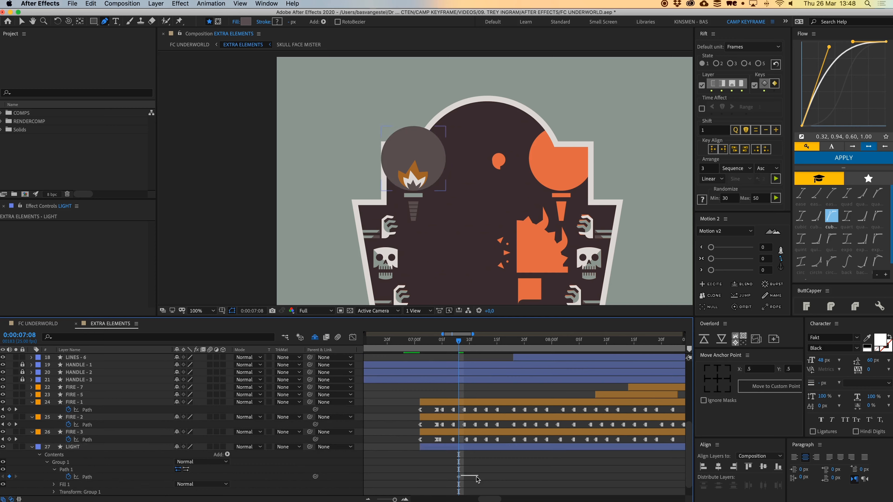
left_click_drag(458, 478, 437, 477)
At 0:00:07:05, nudge the LIGHT circle's top and side points slightly inward to begin an irregular wobble
left_click_drag(444, 344, 442, 346)
key("period")
key("v")
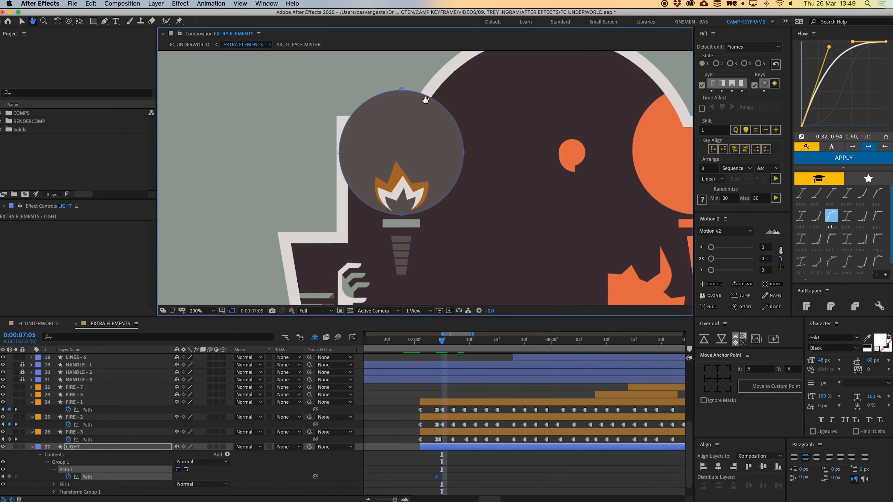
scroll(408, 148, "up", 3)
left_click_drag(402, 129, 398, 132)
left_click_drag(340, 191, 344, 191)
Advance a few frames at a time, nudging different points of the LIGHT circle to keyframe a continuous uneven wobble
key("Page_Down")
key("Page_Down")
key("Page_Down")
key("Page_Down")
left_click_drag(467, 192, 463, 194)
left_click_drag(402, 252, 404, 252)
key("Page_Down")
key("Page_Down")
key("Page_Down")
key("Page_Down")
left_click_drag(397, 134, 395, 122)
key("Page_Down")
key("Page_Down")
key("Page_Down")
key("Page_Down")
left_click_drag(403, 252, 399, 251)
key("Page_Down")
key("Page_Down")
left_click_drag(395, 121, 396, 126)
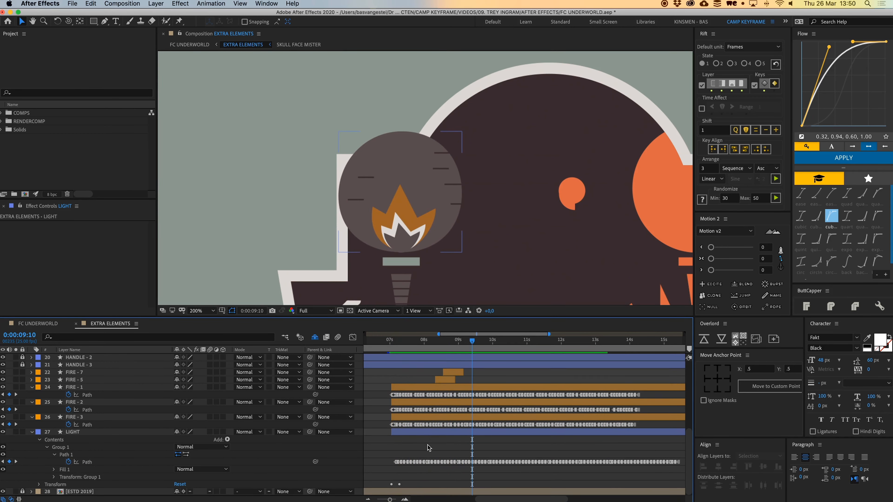
Reveal LIGHT's animated properties and preview the circle's wobble together with the flames
left_click(402, 432)
key("u")
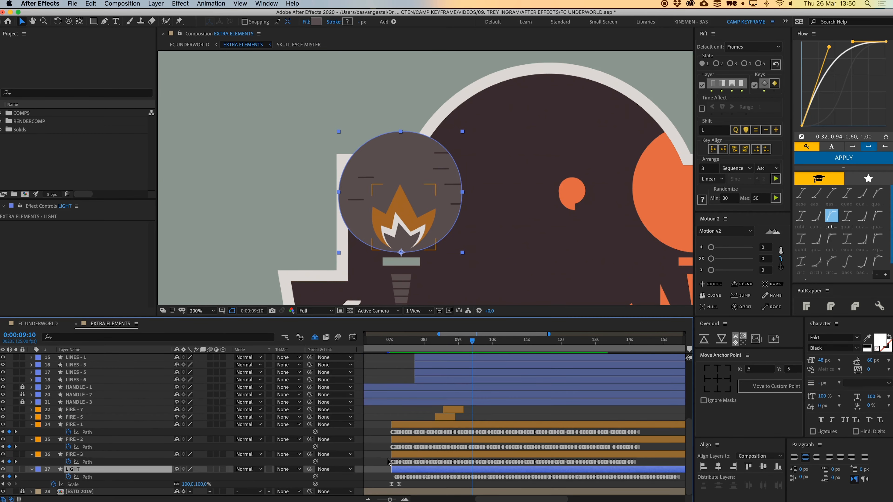
scroll(407, 476, "left", 5)
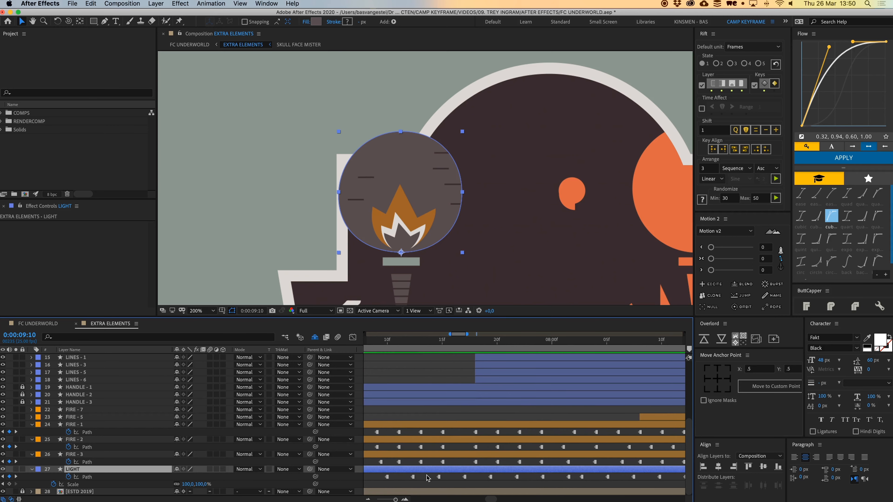
left_click(432, 339)
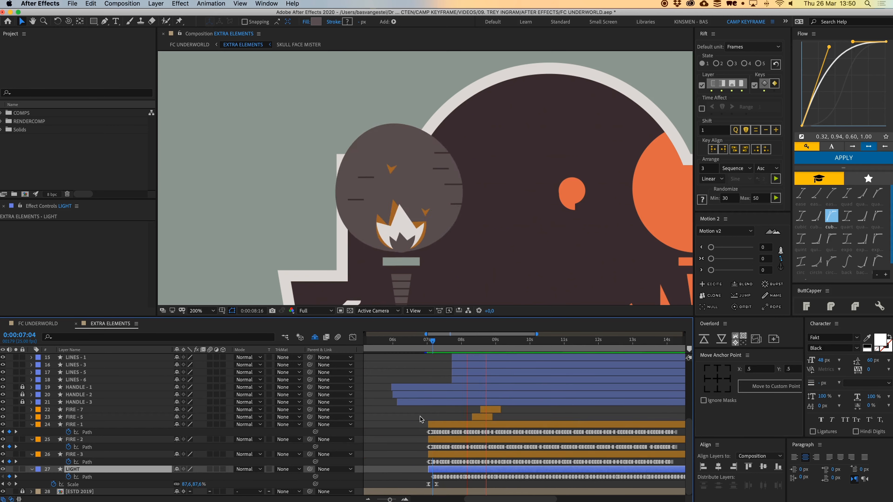
key("space")
left_click(406, 418)
key("comma")
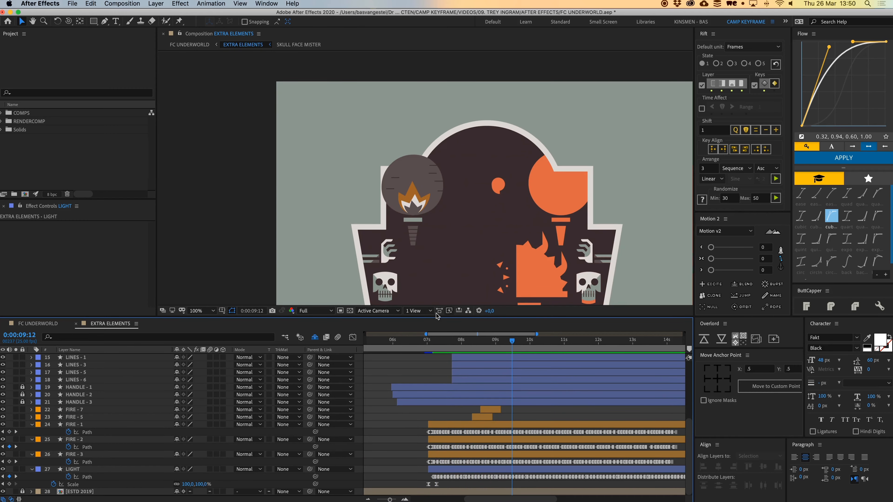
key("period")
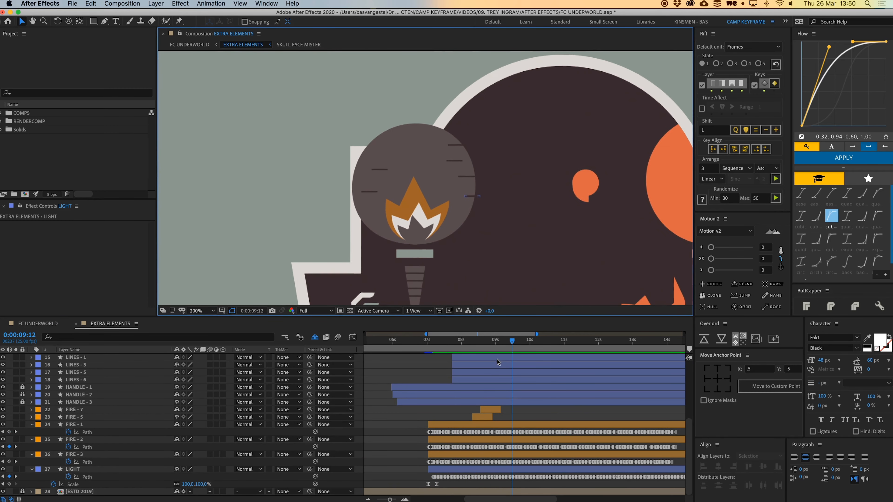
Go to 0:00:08:20 and collapse the revealed properties of the FIRE and LIGHT layers
left_click(475, 341)
left_click_drag(478, 345, 491, 364)
left_click(488, 411)
left_click(543, 414)
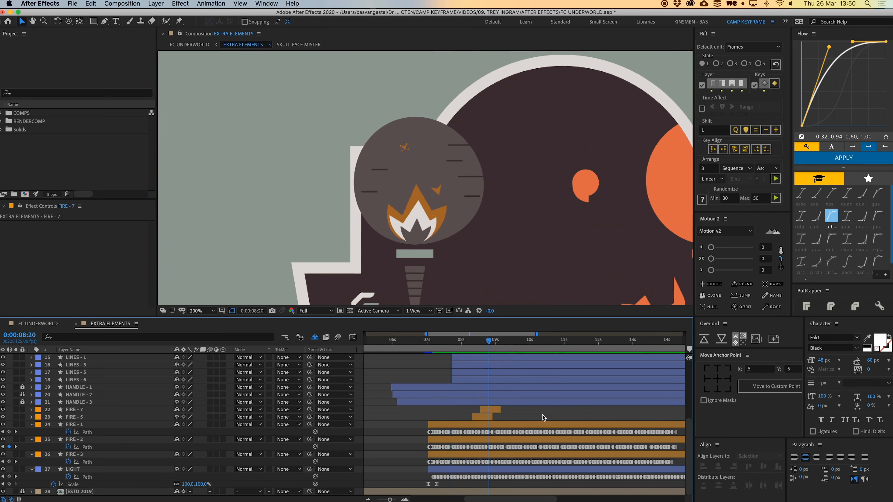
scroll(467, 197, "up", 1)
left_click(405, 376)
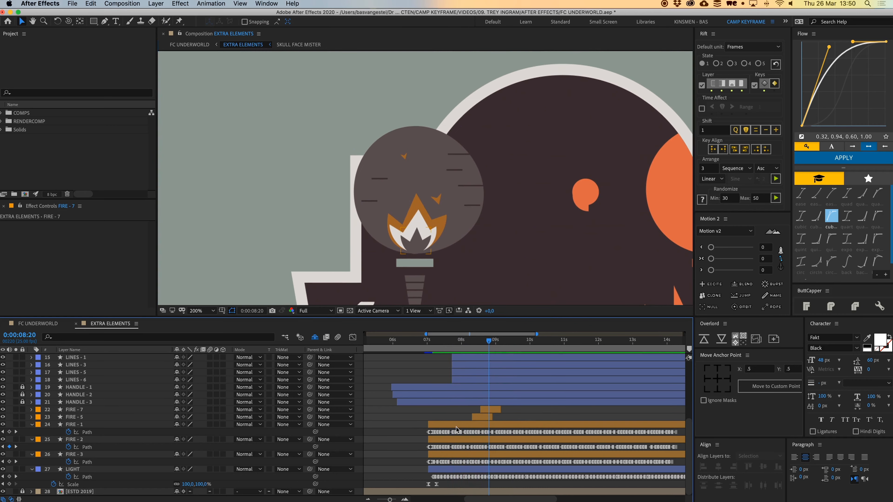
key("u")
key("u")
Select all six LINES layers and set a starting position keyframe on each at 0:00:08:20
scroll(492, 197, "up", 3)
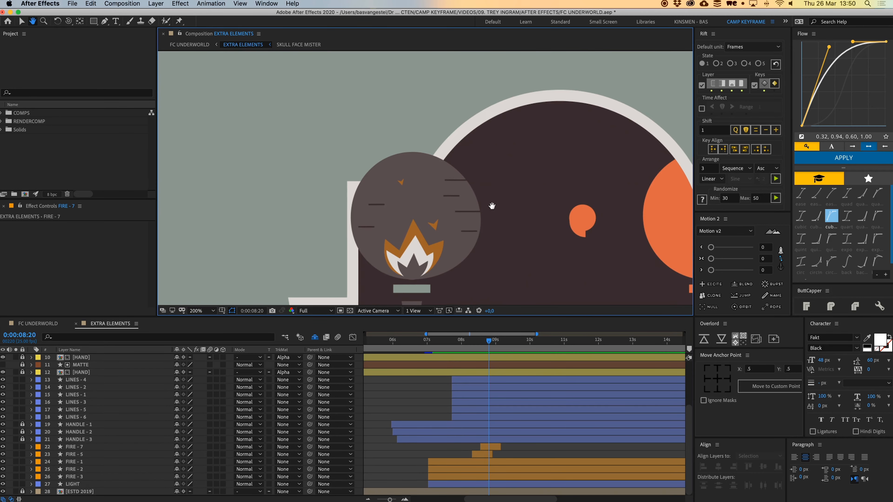
left_click(472, 212)
left_click(458, 418)
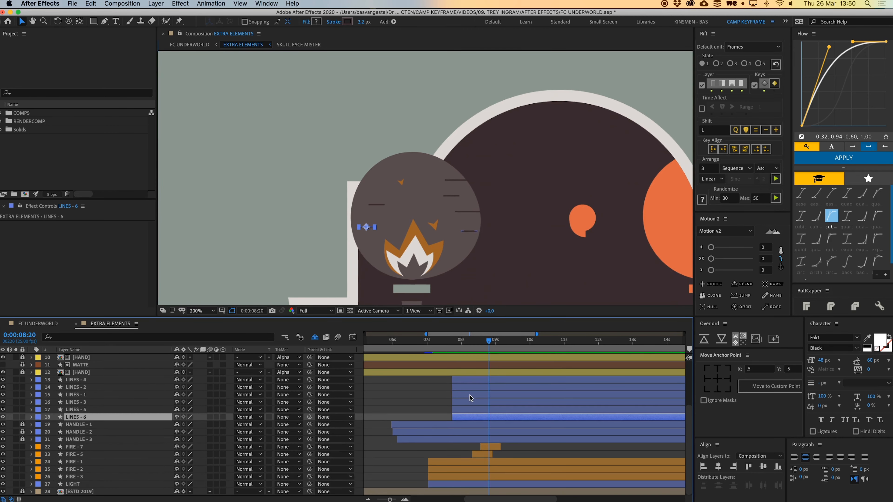
left_click(469, 383, "shift")
key("p")
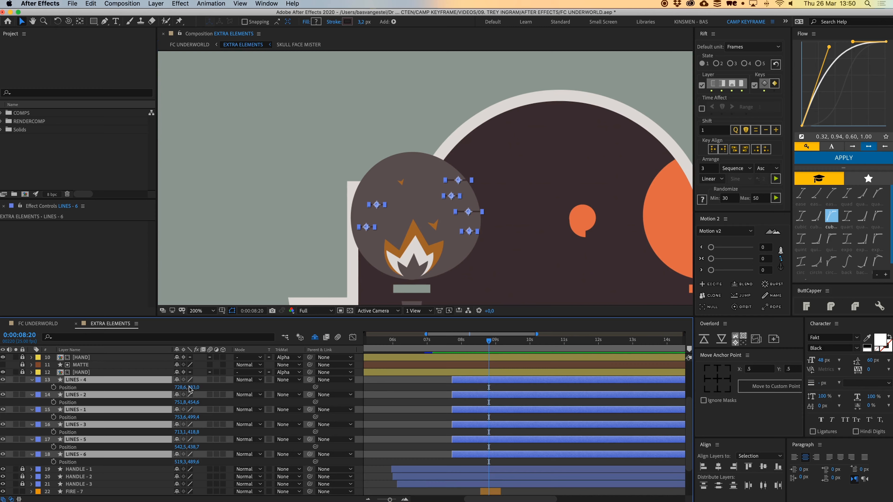
left_click(53, 387)
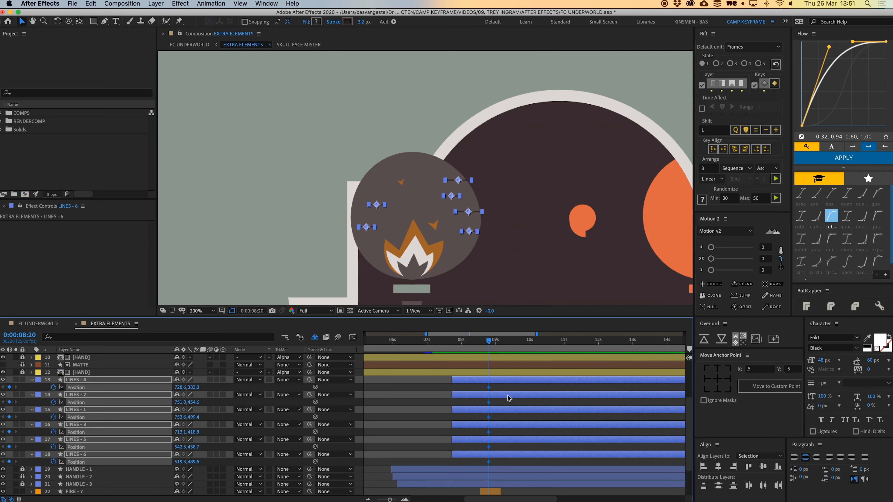
At 0:00:08:24, move LINES - 4 to about 617, 365, LINES - 3 to about 625, 447 and LINES - 2 to about 706, 398
left_click_drag(502, 343, 515, 343)
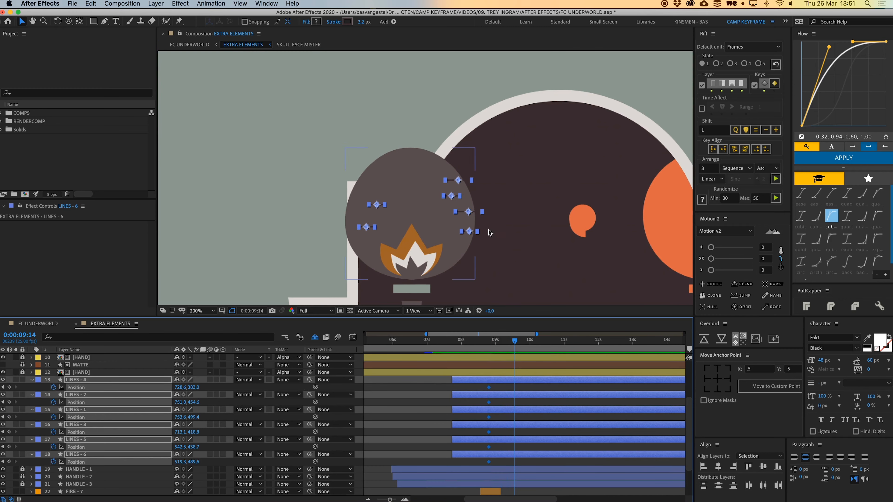
left_click_drag(470, 212, 461, 192)
key("period")
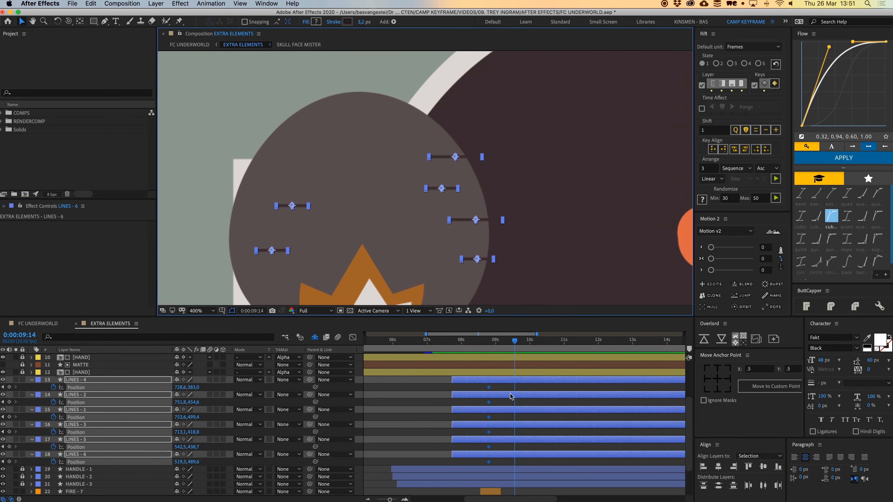
left_click_drag(510, 347, 494, 348)
mouse_move(454, 200)
left_mouse_down()
mouse_move(457, 191)
mouse_move(450, 197)
left_mouse_up()
key("comma")
key("comma")
key("period")
key("period")
left_click(515, 390)
left_click(516, 380)
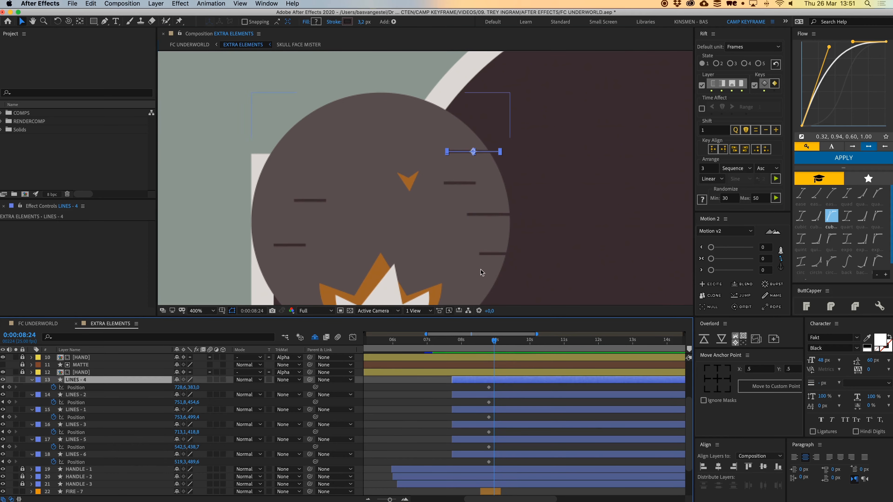
left_click_drag(474, 152, 375, 135)
left_click(459, 183)
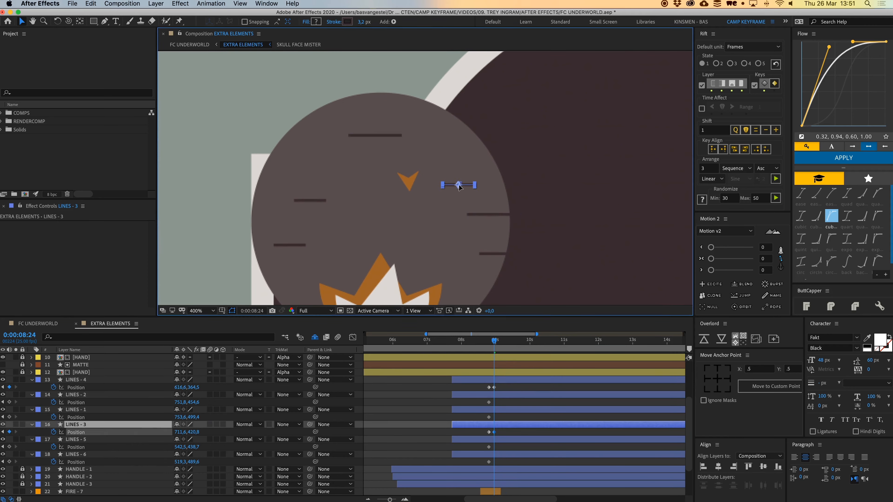
left_click_drag(459, 183, 382, 208)
left_click(498, 215)
left_click_drag(499, 216, 463, 166)
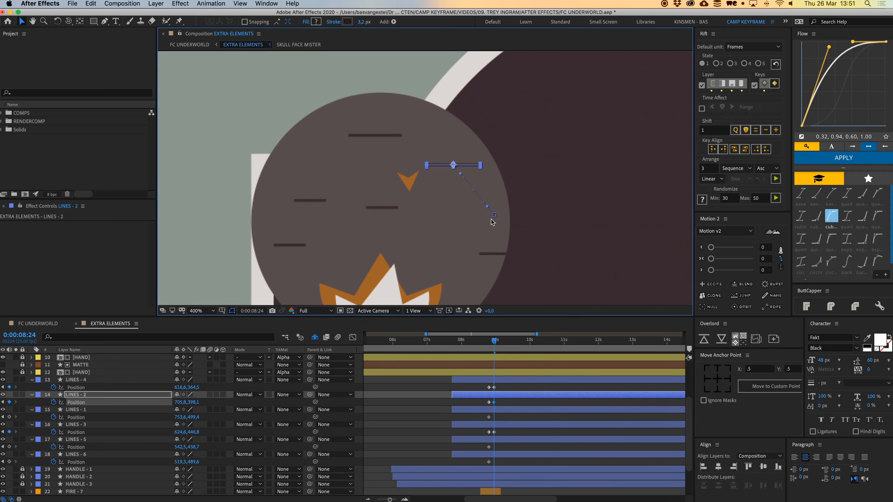
At the same frame, move LINES - 1 to about 741, 540, LINES - 5 to about 624, 481 and LINES - 6 to about 520, 416
left_click(499, 254)
left_click_drag(502, 260, 491, 296)
left_click(305, 203)
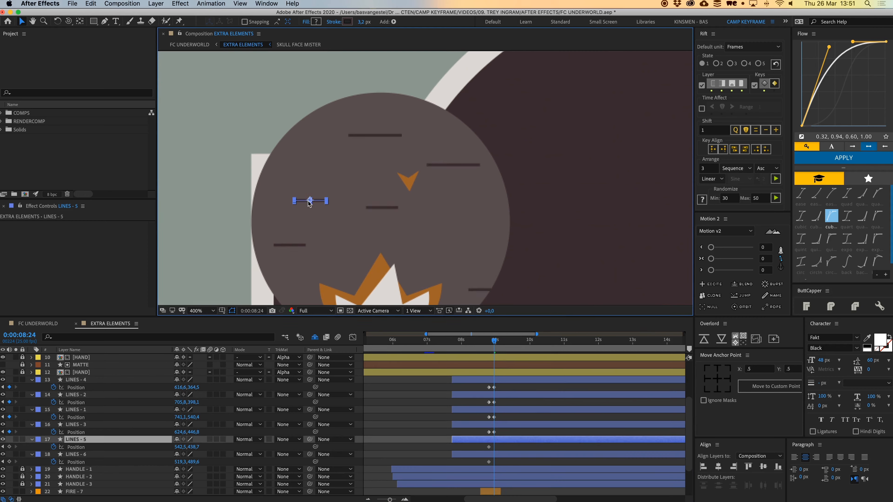
left_click_drag(306, 202, 392, 250)
left_click(290, 245)
left_click_drag(290, 245, 291, 182)
left_click_drag(379, 239, 384, 202)
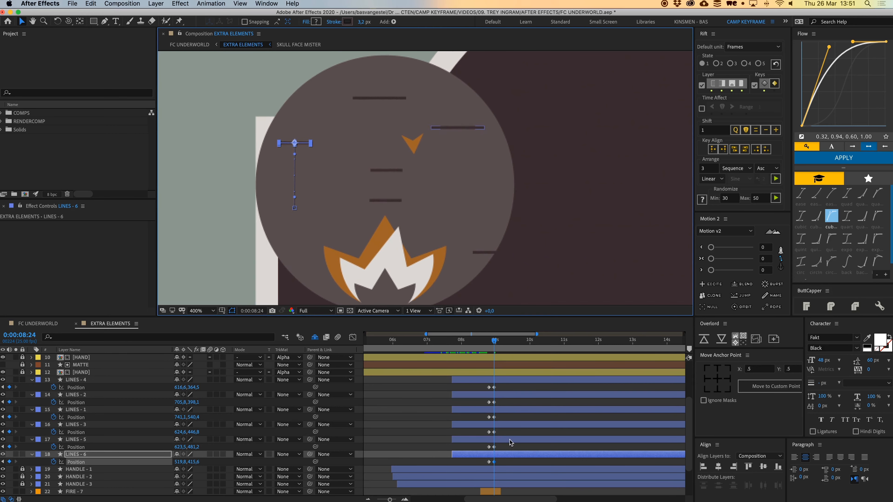
At 0:00:09:02, scatter the LINES layers to new positions inside the light circle
key("Page_Down")
key("Page_Down")
key("Page_Down")
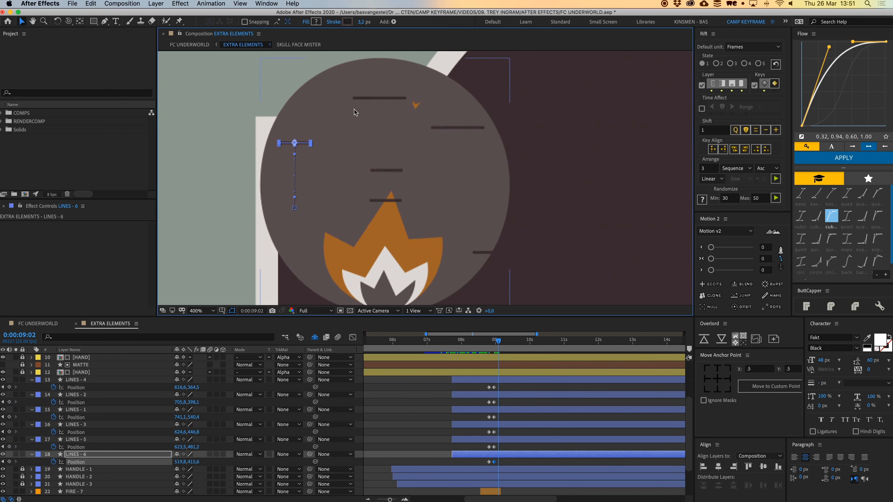
left_click(387, 171)
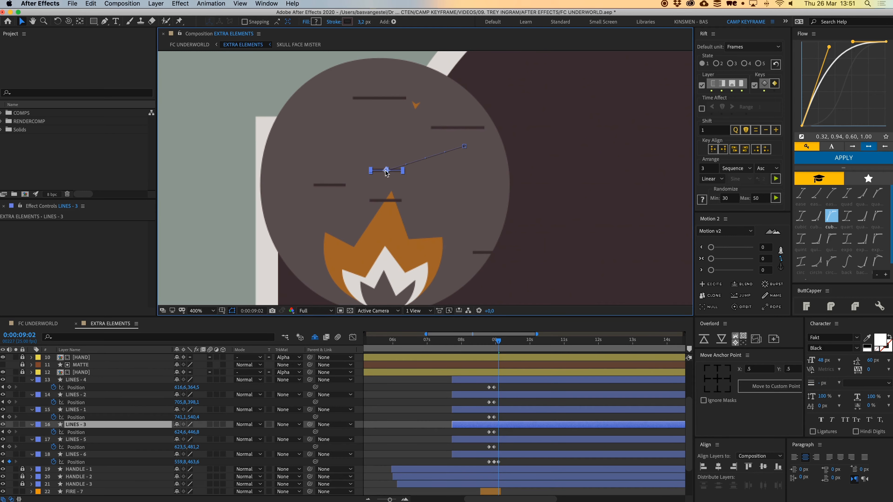
left_click_drag(389, 174, 332, 137)
left_click(376, 100)
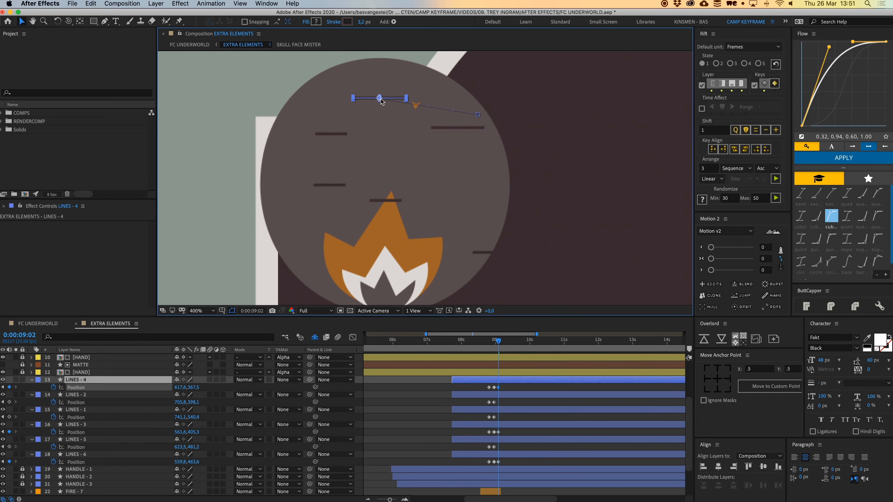
left_click_drag(376, 100, 397, 163)
left_click(457, 128)
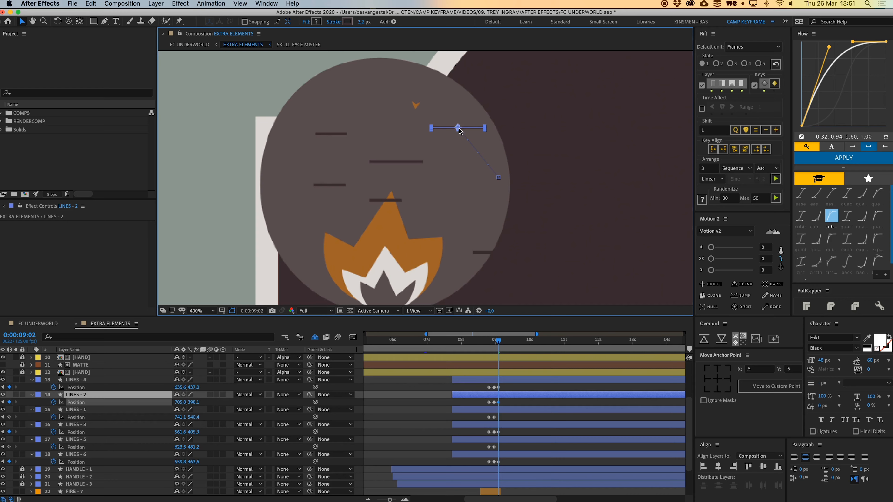
left_click_drag(457, 128, 339, 69)
left_click_drag(493, 256, 482, 191)
left_click_drag(401, 163, 428, 156)
left_click_drag(389, 202, 431, 222)
Keep rearranging the LINES layers inside the light circle every few frames to add further position keyframes
key("Page_Down")
key("Page_Down")
key("Page_Down")
left_click_drag(424, 157, 293, 146)
key("Page_Down")
key("Page_Down")
left_click_drag(381, 106, 391, 169)
left_click_drag(342, 196, 303, 153)
left_click_drag(344, 212, 346, 244)
key("Page_Down")
key("Page_Down")
left_click_drag(392, 169, 365, 146)
left_click_drag(332, 105, 417, 94)
left_click_drag(479, 124, 440, 176)
left_click_drag(462, 203, 506, 237)
Extend the jumping of the LINES layers by copying their existing position keyframes and pasting them further along the timeline, followed by a playback check
left_click_drag(518, 385, 483, 465)
key("super+c")
key("super+v")
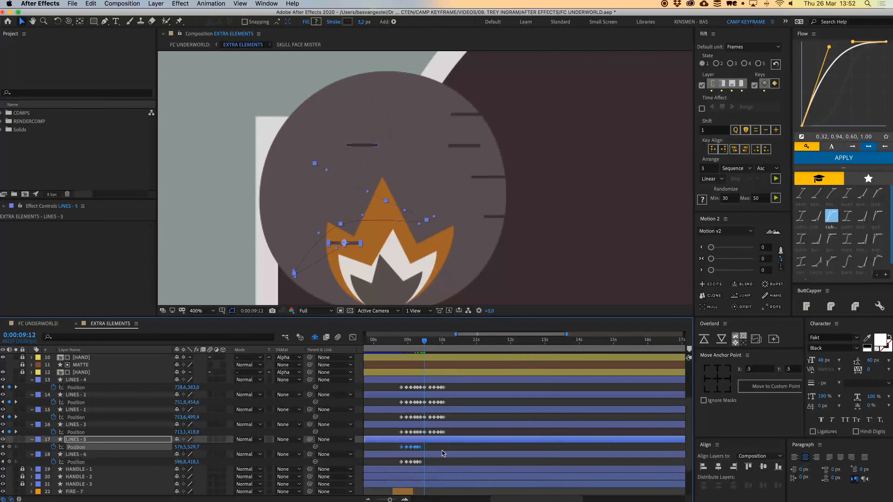
left_click_drag(457, 417, 382, 423)
key("super+c")
key("super+v")
left_click_drag(519, 386, 378, 465)
key("super+c")
key("super+v")
key("space")
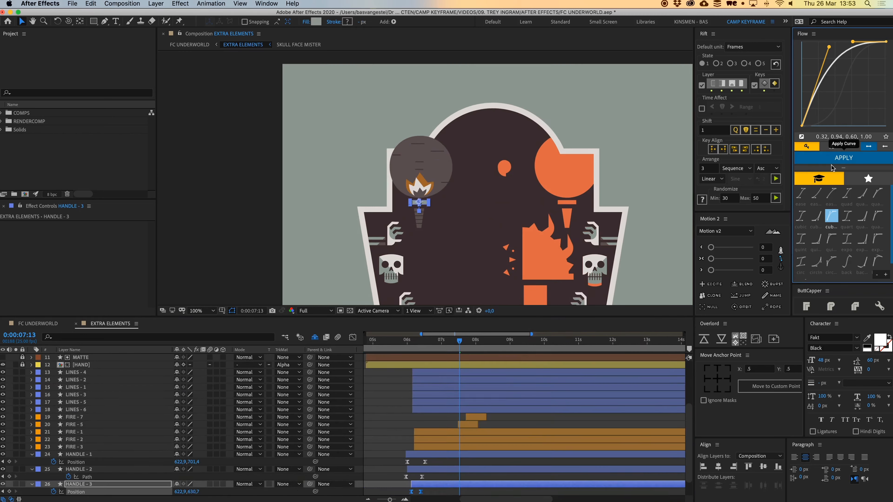
Play the torch animation from 0:00:05:19, deselect everything and collapse the animated properties of all layers
left_click(399, 343)
key("space")
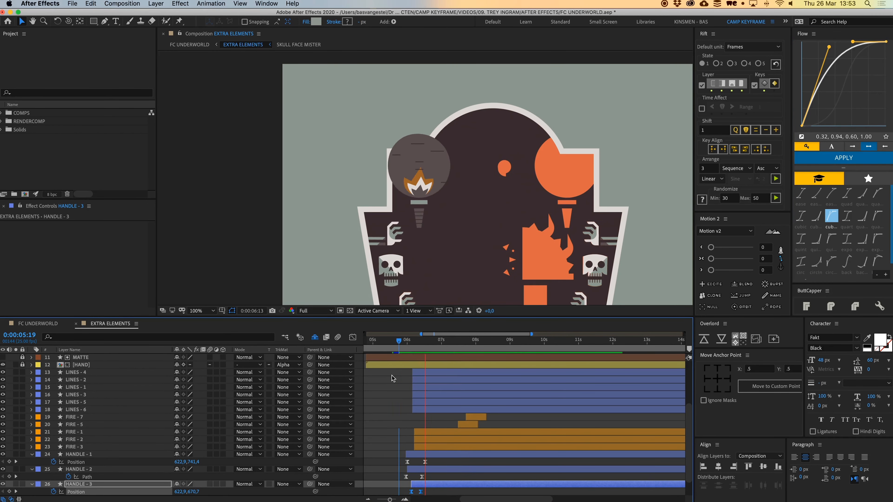
key("space")
left_click(395, 382)
key("u")
key("u")
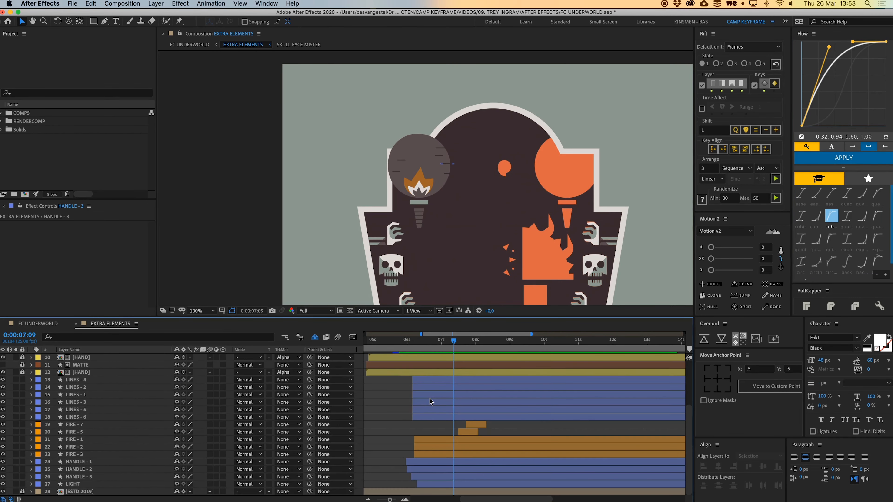
Pre-compose the layers from LINES - 4 through LIGHT as TORCH and turn on collapse transformations for it
left_click(86, 381)
left_click(93, 486, "shift")
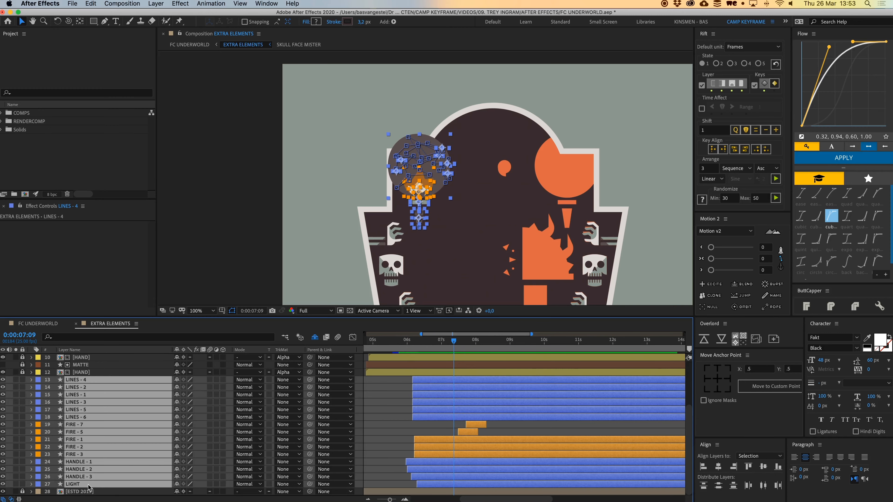
key("super+shift+c")
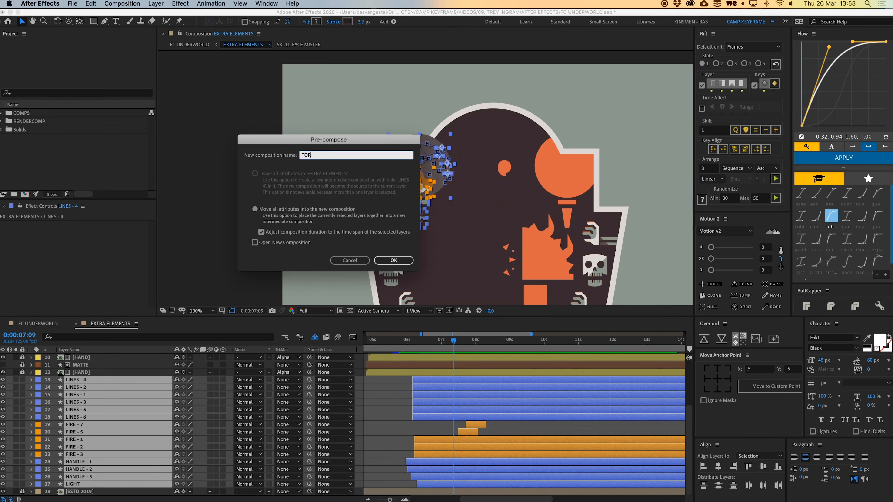
type("TORCH")
key("Return")
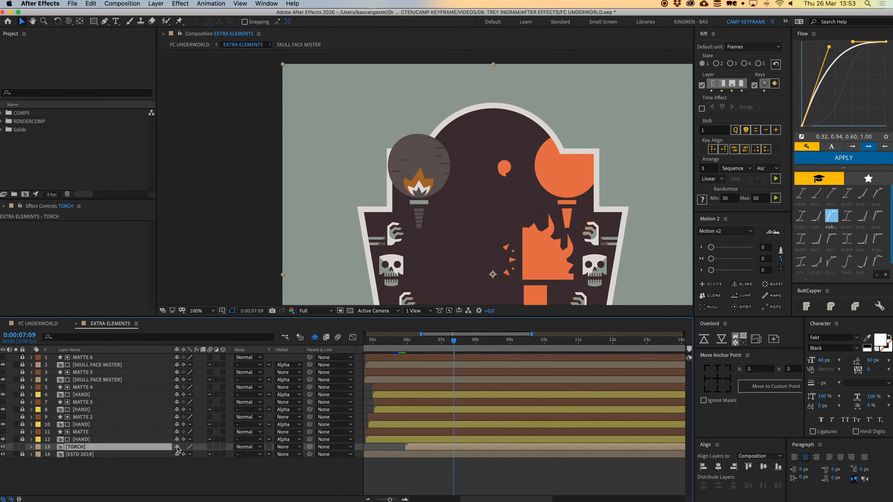
left_click(208, 481)
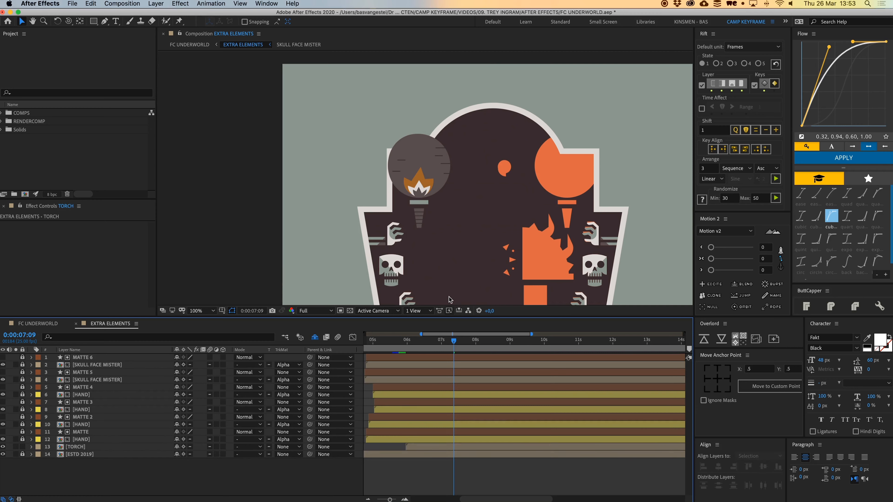
With the playhead at 0:00:06:01, duplicate the MATTE layer and place the copy directly above TORCH
left_click_drag(452, 342, 409, 342)
left_click(415, 434)
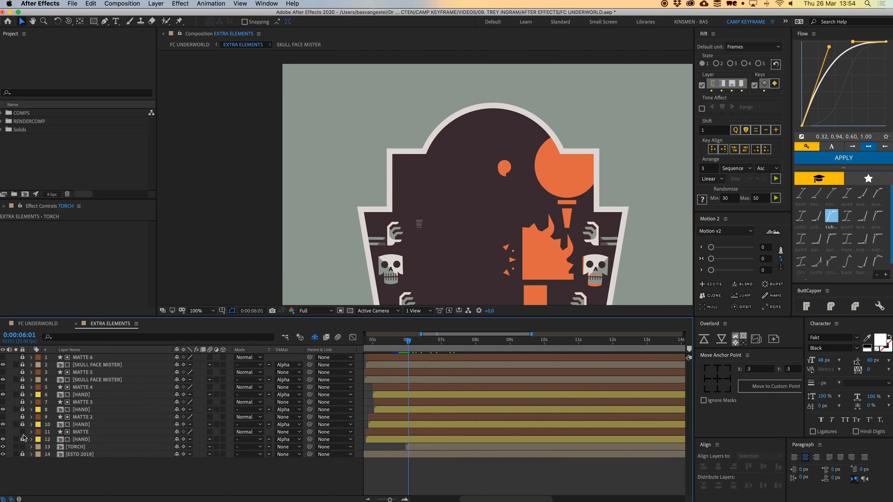
left_click(85, 433)
key("super+d")
key("alt+super+Down")
key("alt+super+Down")
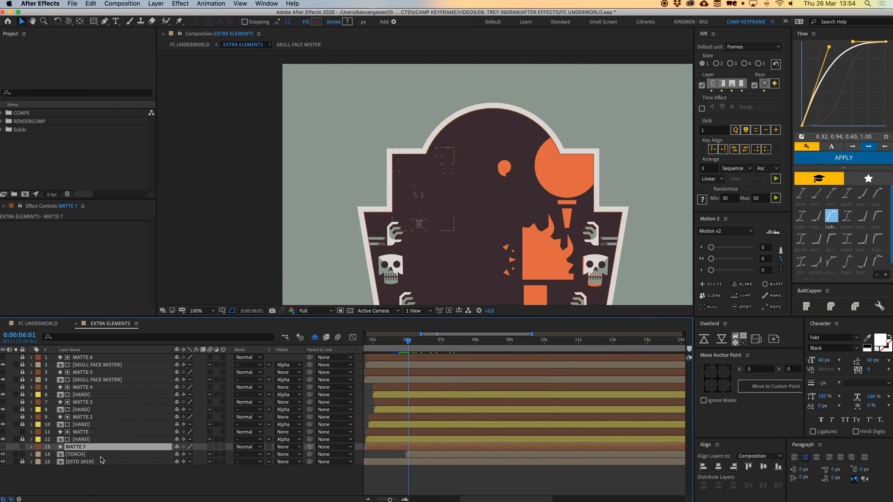
Set TORCH's track matte to Alpha Matte "MATTE 7" and play the result from 0:00:05:23
left_click(90, 455)
left_click(296, 456)
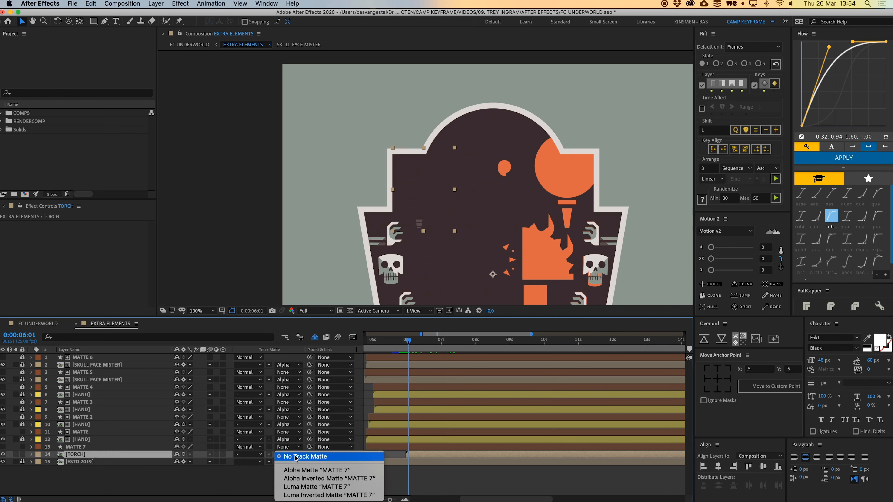
left_click(302, 468)
left_click_drag(409, 344, 405, 346)
key("space")
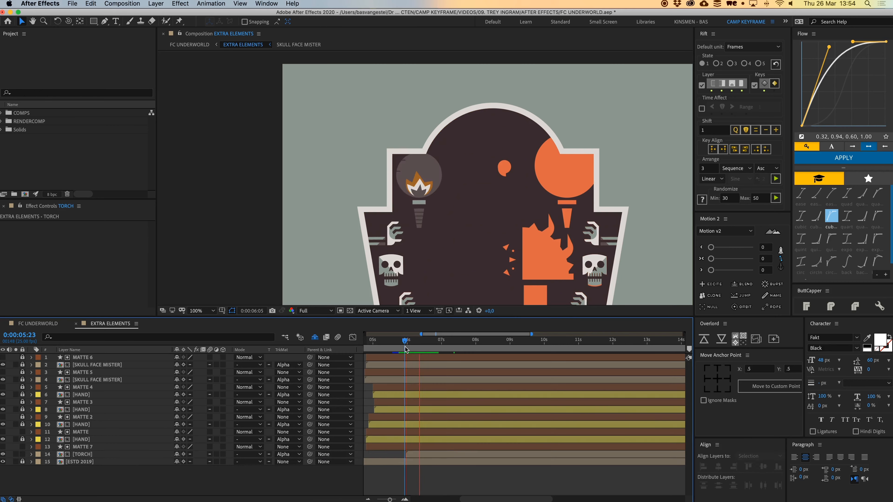
key("comma")
key("comma")
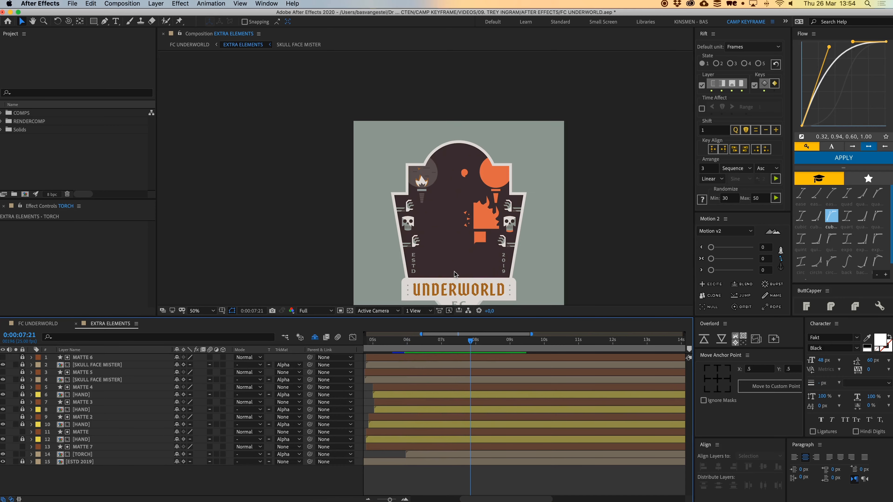
key("period")
key("period")
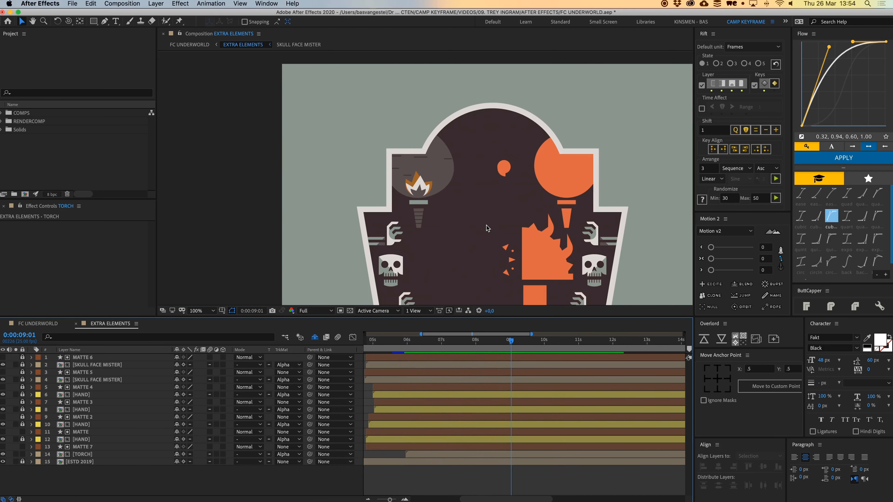
Shift the TORCH layer earlier so it starts just before 0:00:04:23, close to the hand and skull layers, and play it back
left_click(426, 456)
scroll(446, 457, "left", 3)
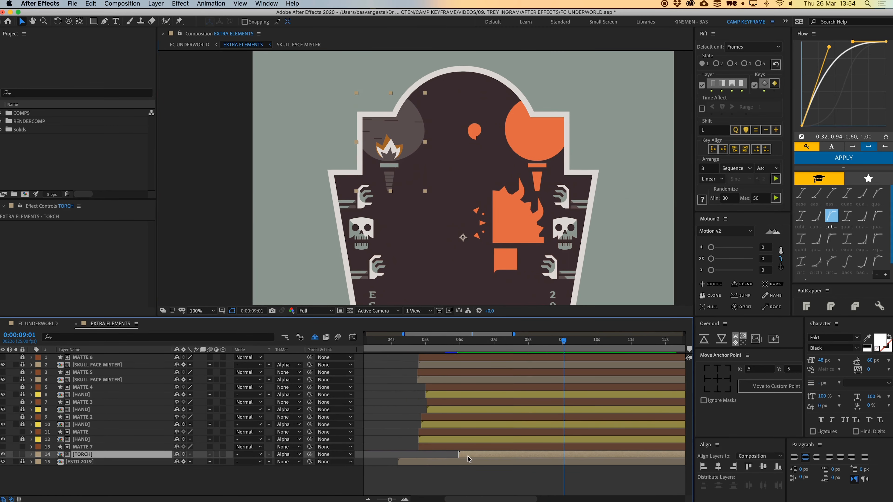
left_click_drag(442, 340, 423, 341)
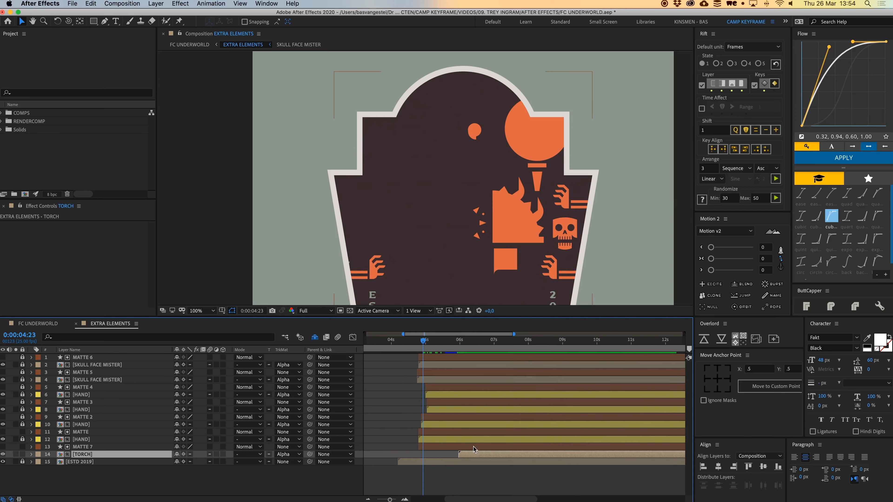
left_click_drag(474, 456, 435, 458)
key("space")
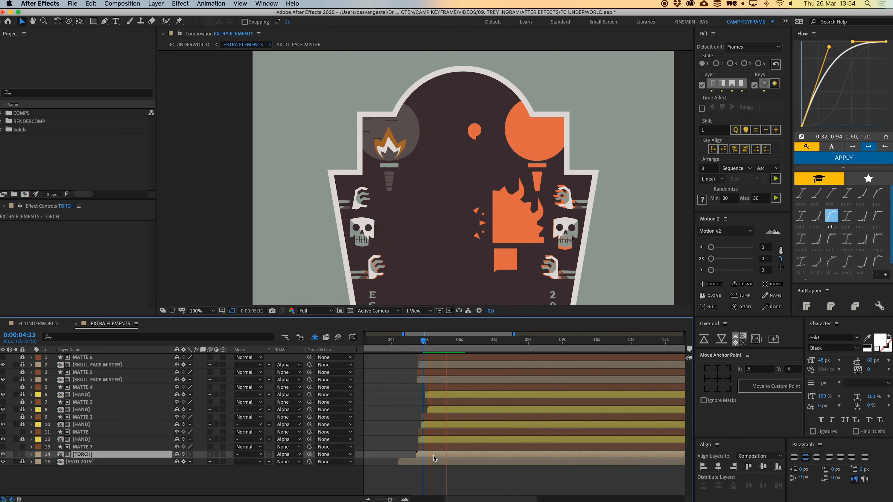
key("space")
Duplicate TORCH together with its MATTE 7 layer and flip the upper TORCH copy horizontally for the tombstone's right side
left_click(434, 448, "shift")
key("super+d")
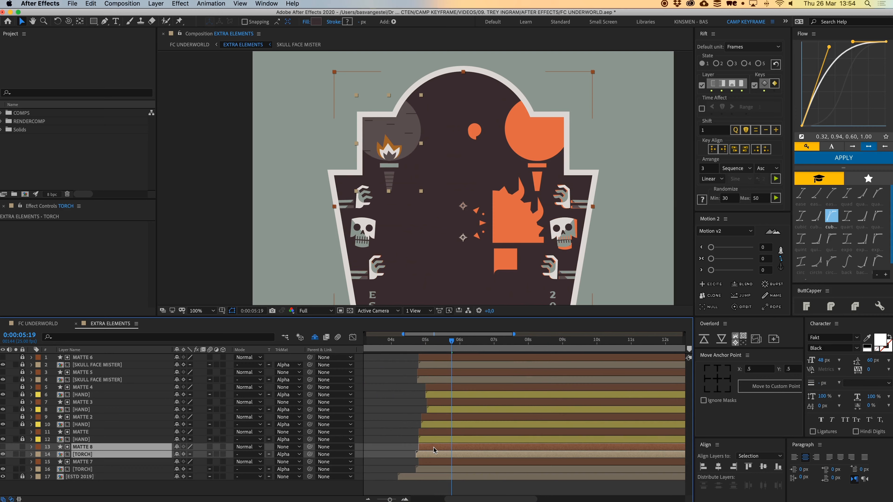
left_click(421, 455)
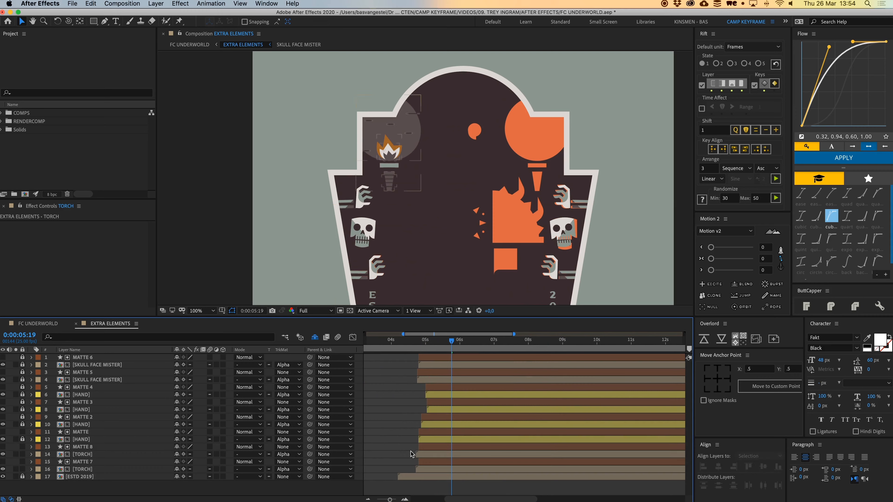
right_click(429, 457)
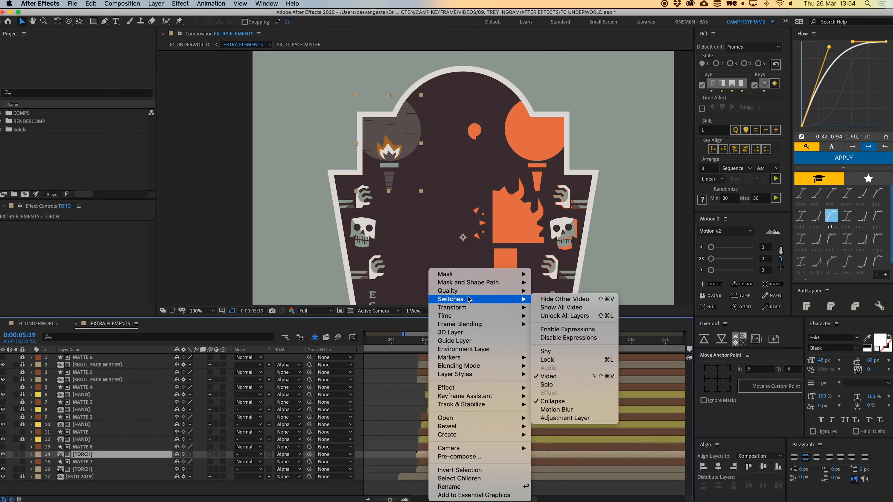
mouse_move(510, 307)
left_click(584, 376)
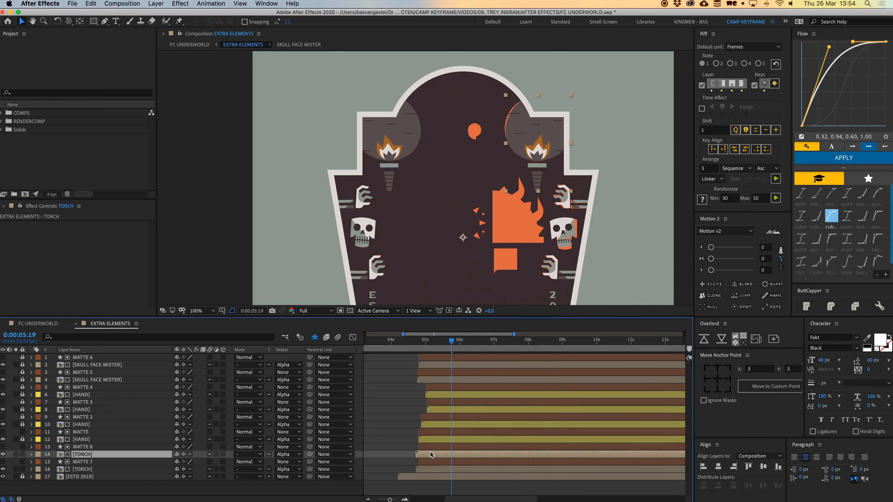
Offset the mirrored TORCH copy slightly later than the original and preview the whole badge from 0:00:04:14
left_click_drag(429, 459, 432, 459)
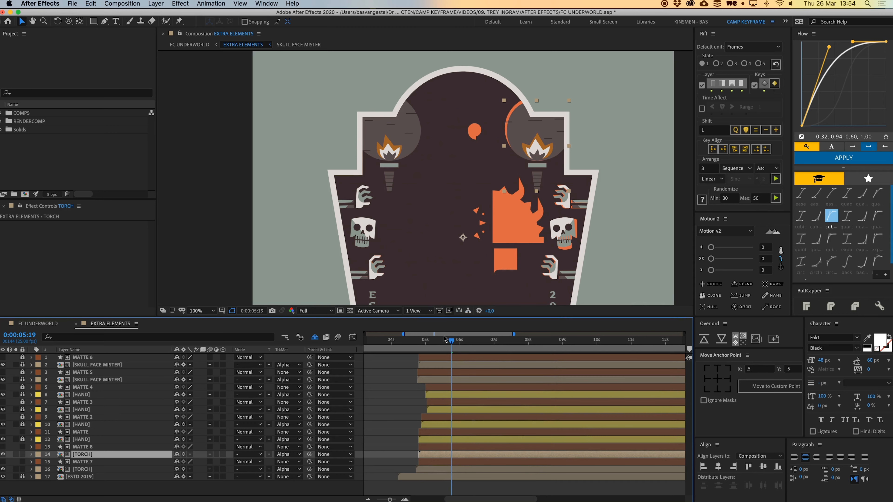
left_click_drag(445, 338, 411, 348)
key("space")
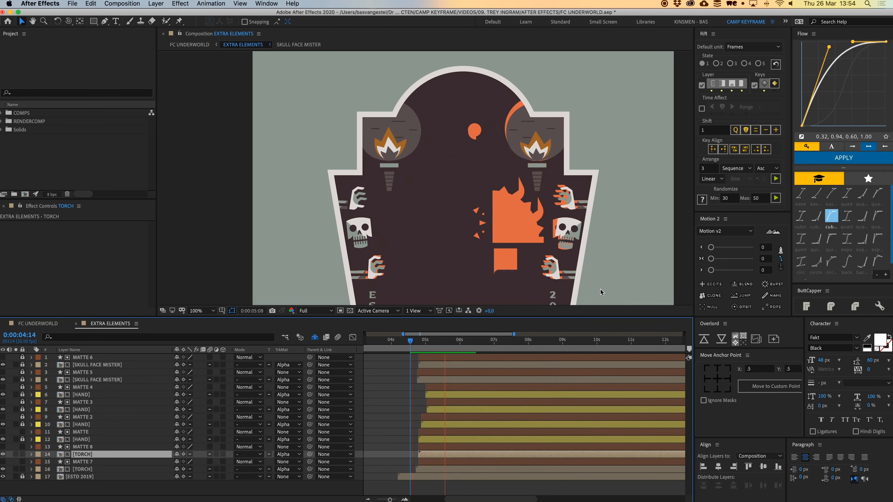
key("space")
key("comma")
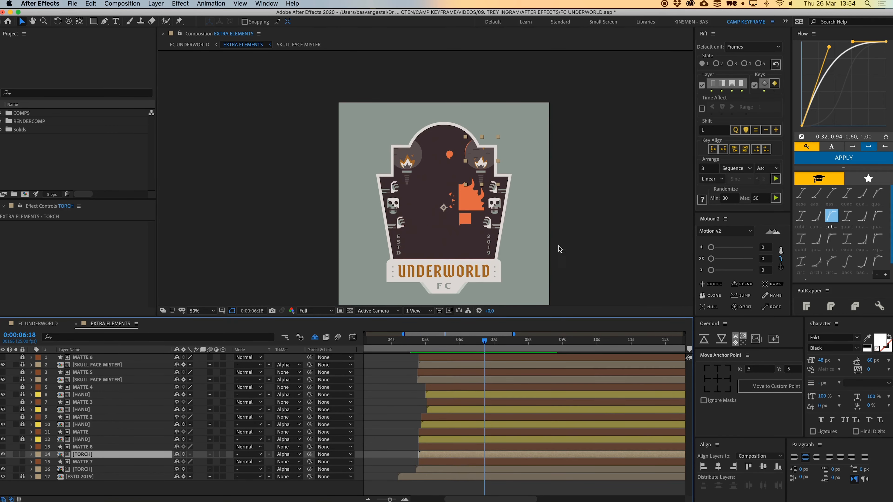
left_click_drag(549, 245, 542, 245)
key("space")
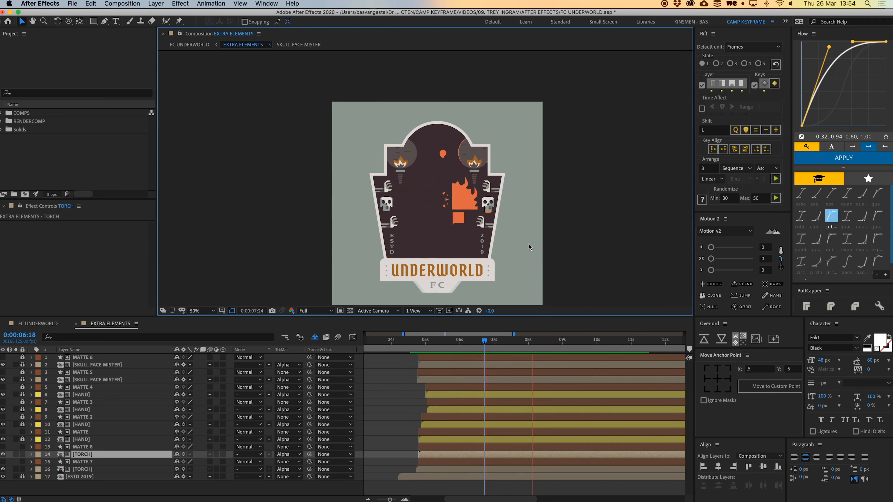
left_click_drag(425, 351, 412, 351)
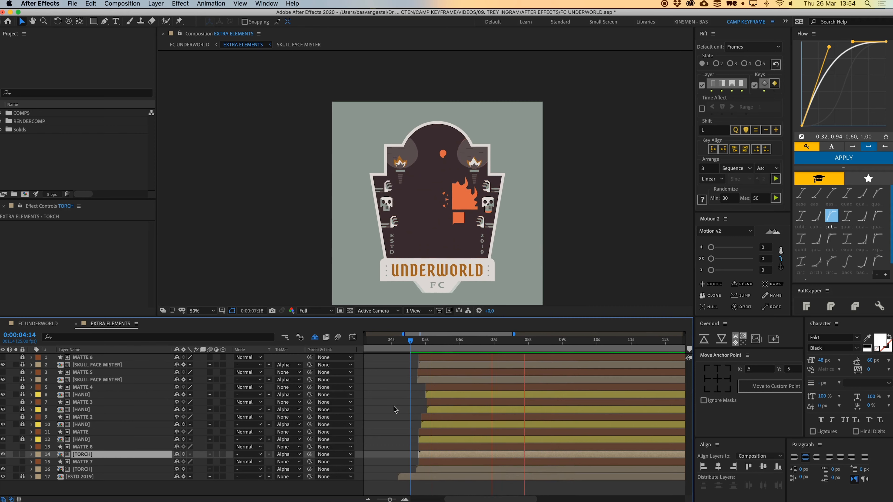
key("space")
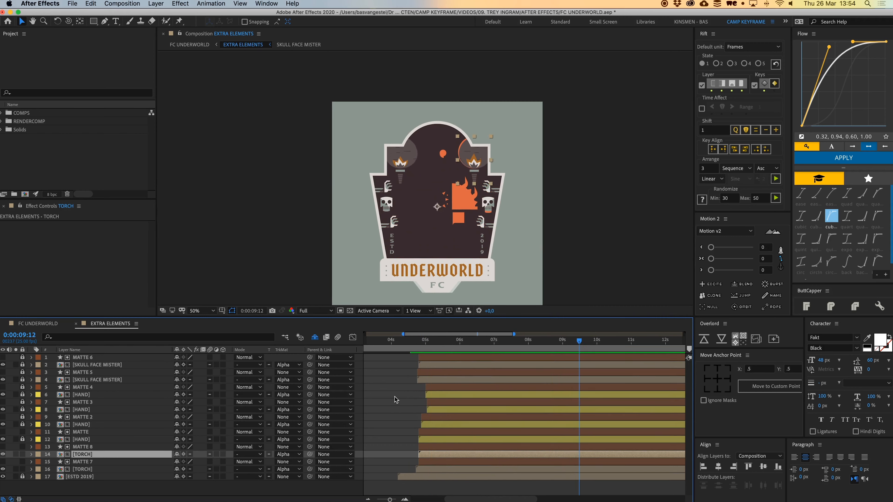
Reveal the shy layers to hide the orange TEMP SHAPE, and play the animation from 0:00:04:09
left_click(394, 397)
left_click(315, 337)
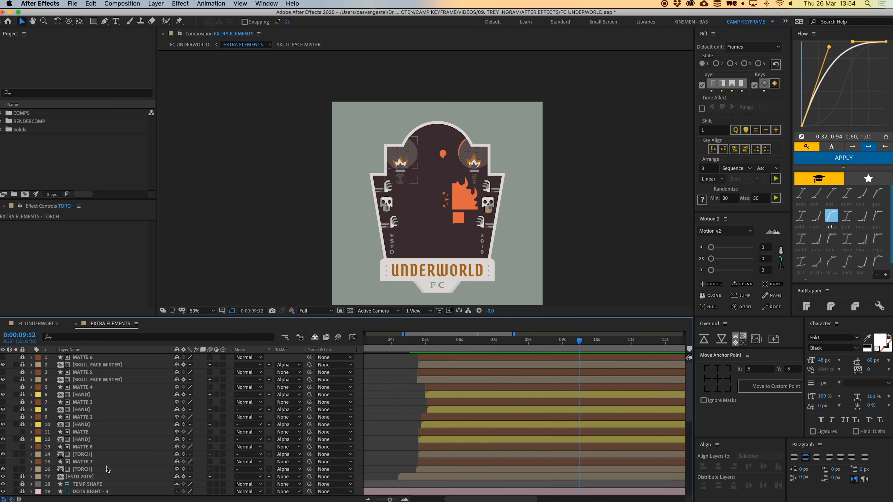
scroll(104, 472, "down", 1)
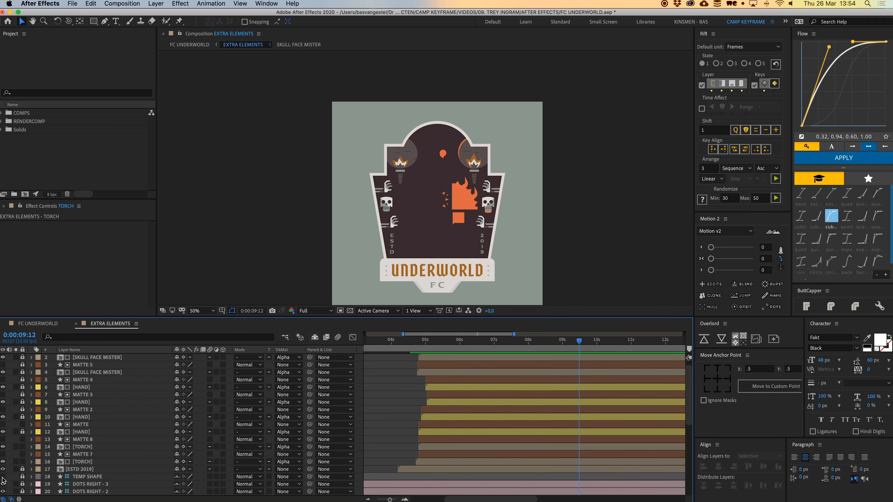
left_click(471, 342)
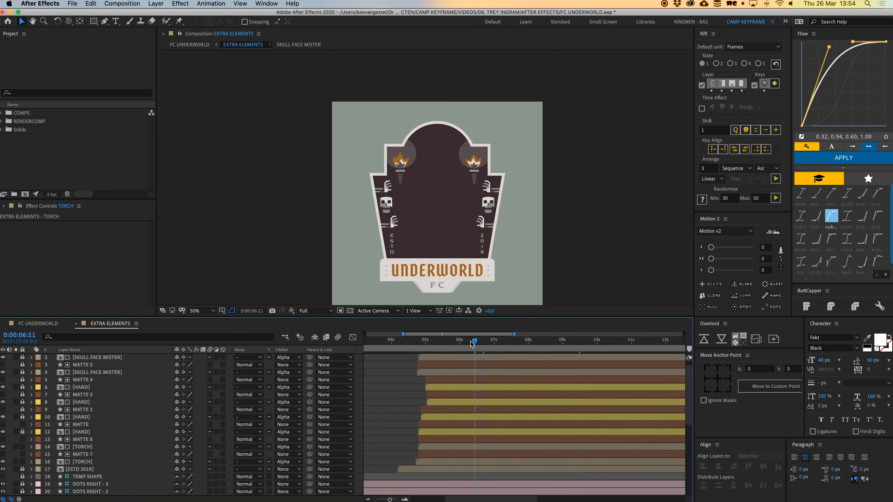
left_click_drag(471, 342, 404, 351)
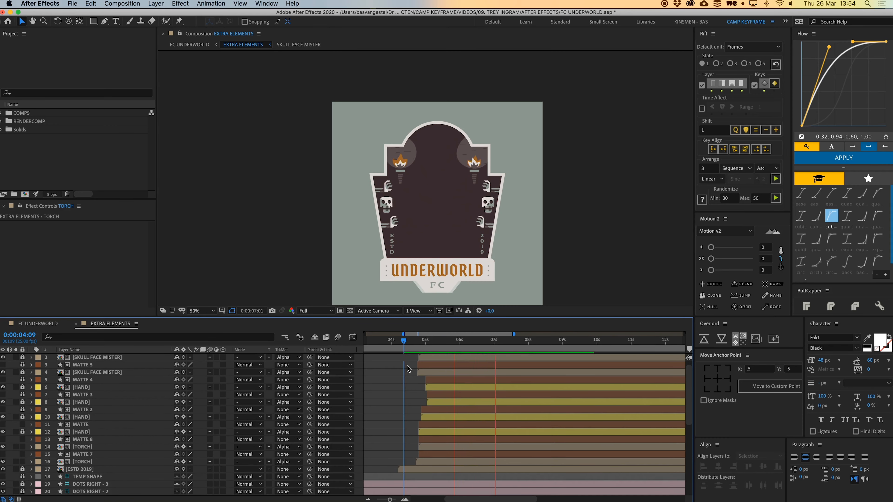
In the FC UNDERWORLD composition, turn on visibility of the MAIN CHARACTER layer and return the playhead to 0:00:00:00
left_click(32, 324)
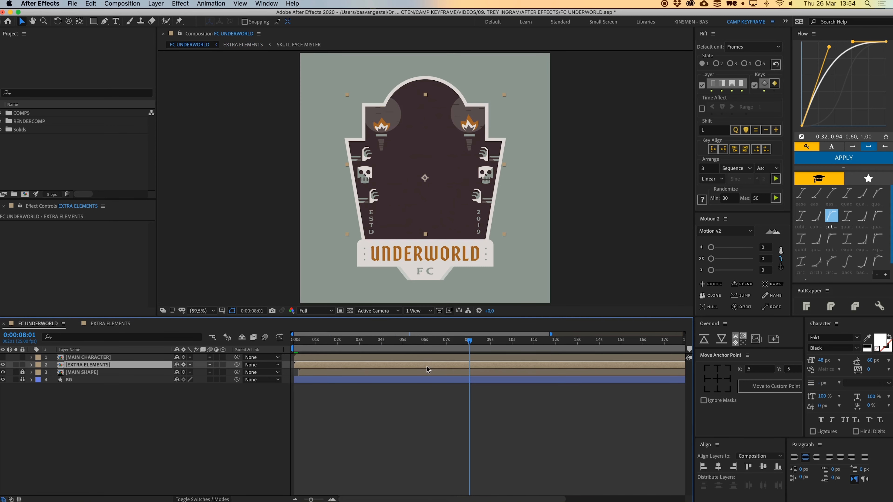
left_click(438, 417)
left_click(3, 357)
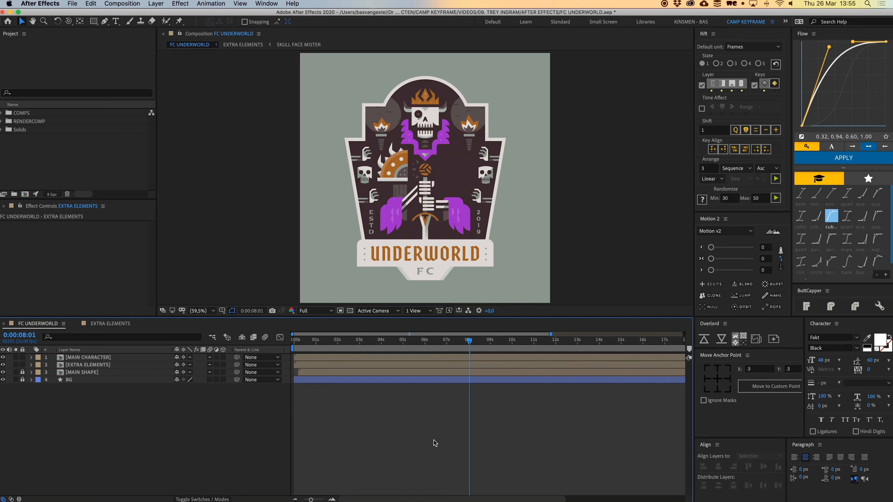
left_click_drag(347, 340, 290, 351)
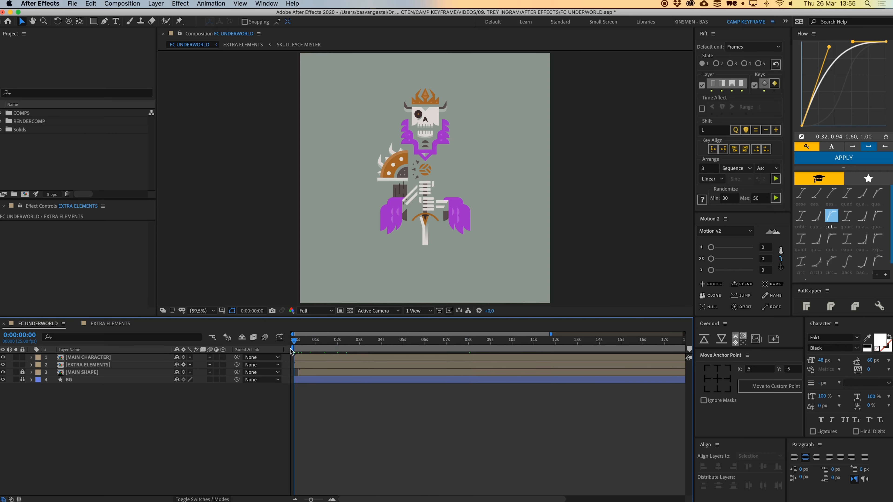